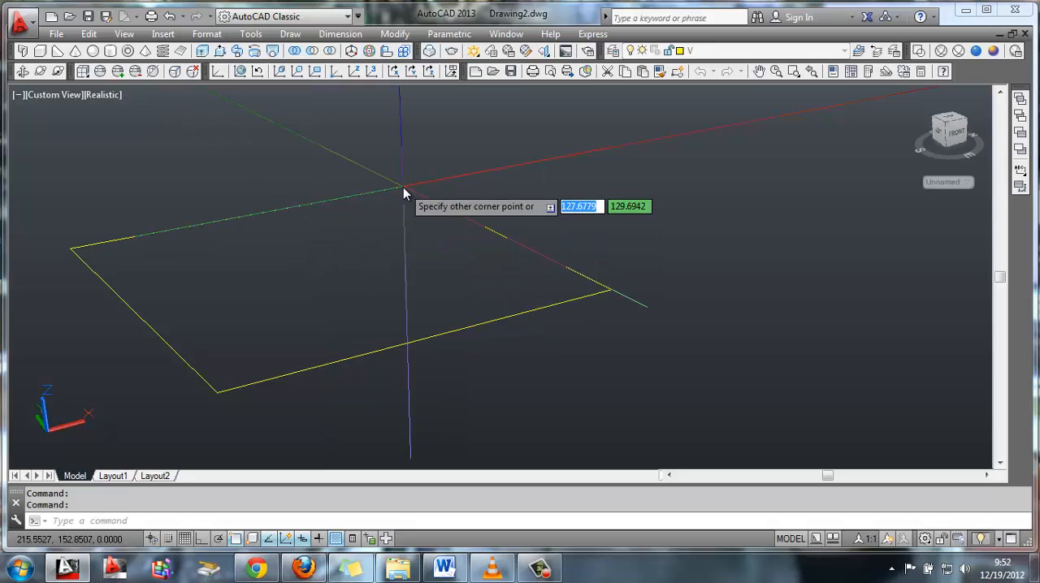
Finish the yellow base rectangle with dimensions of 6200 by 5000
{"action": "type", "text": "6200"}
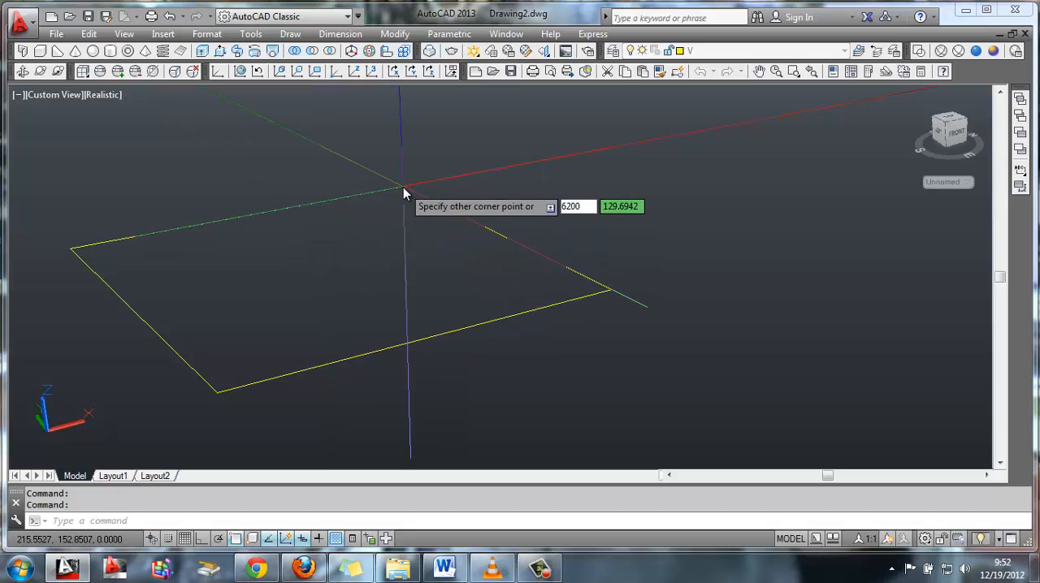
{"action": "key", "text": "Tab"}
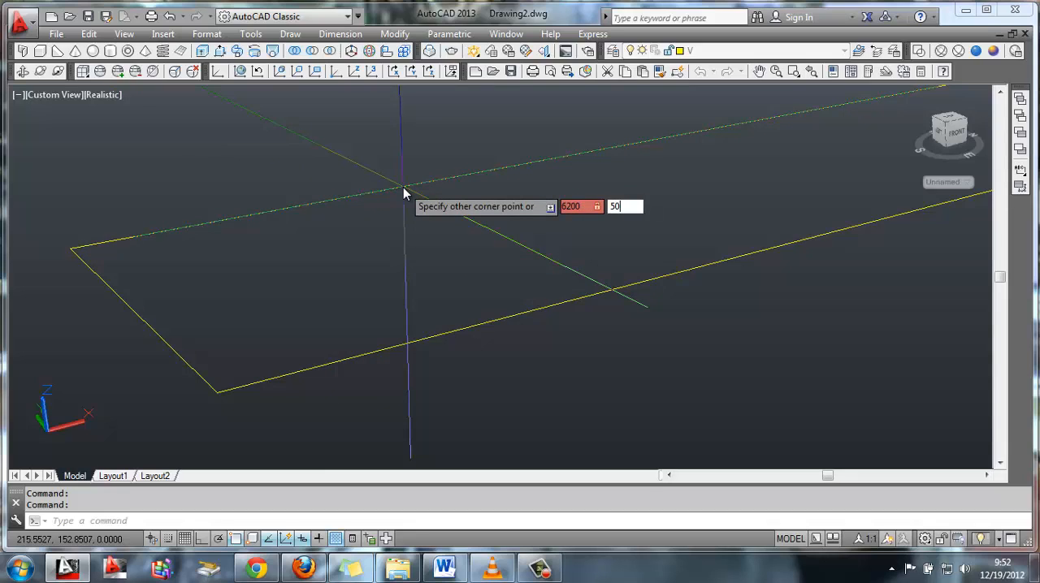
{"action": "type", "text": "5000"}
{"action": "key", "text": "Return"}
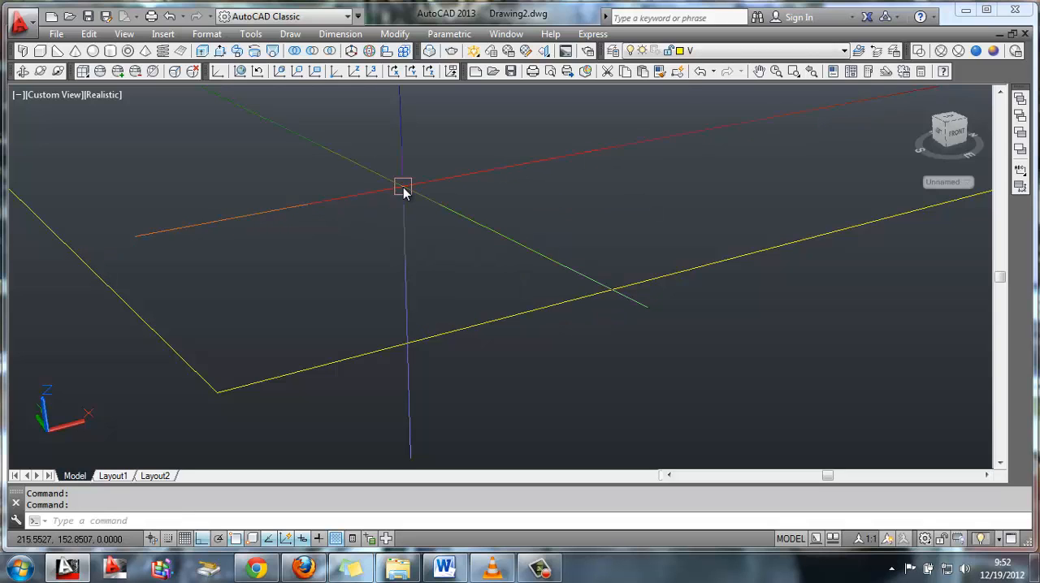
{"action": "key", "text": "Return"}
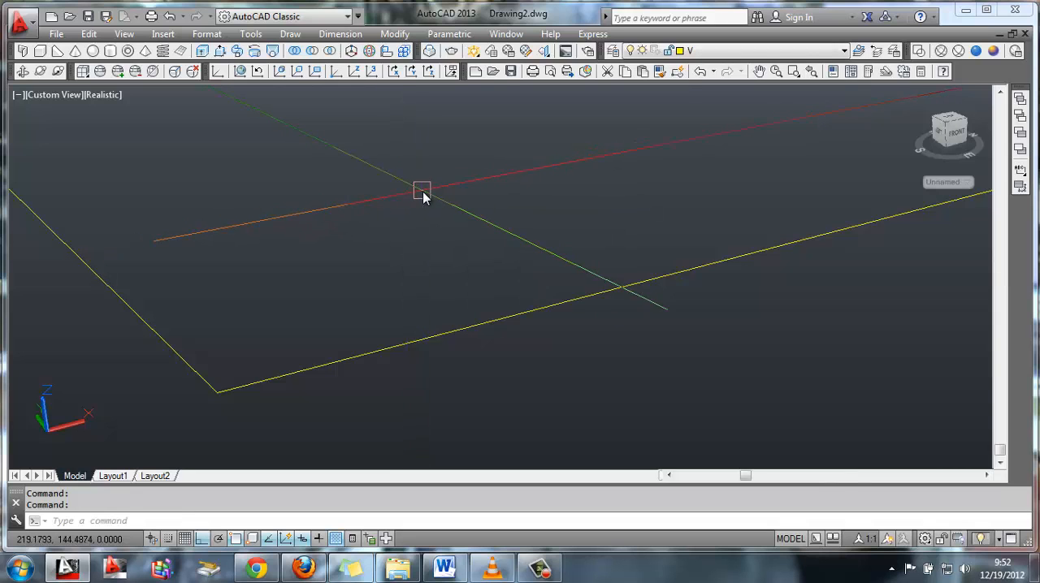
Make layer X current and trace a rectangle over the yellow base from its front corner to the opposite corner
{"action": "scroll", "coordinate": [423, 194], "scroll_direction": "down", "scroll_amount": 5}
{"action": "middle_click_drag", "start_coordinate": [469, 154], "coordinate": [320, 264]}
{"action": "scroll", "coordinate": [450, 183], "scroll_direction": "down", "scroll_amount": 5}
{"action": "middle_click_drag", "start_coordinate": [450, 183], "coordinate": [551, 158]}
{"action": "scroll", "coordinate": [553, 158], "scroll_direction": "down", "scroll_amount": 1}
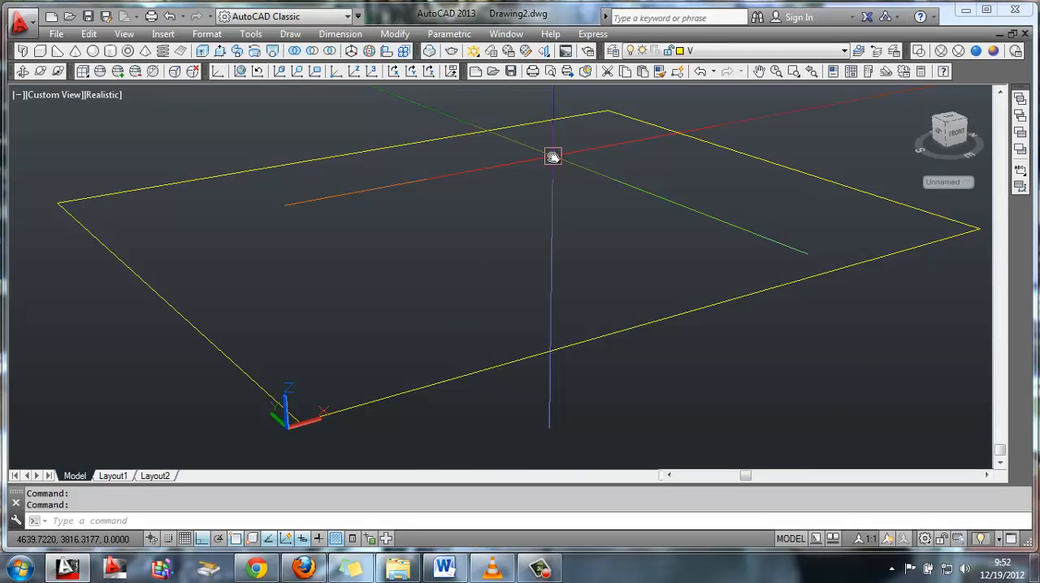
{"action": "scroll", "coordinate": [552, 156], "scroll_direction": "up", "scroll_amount": 1}
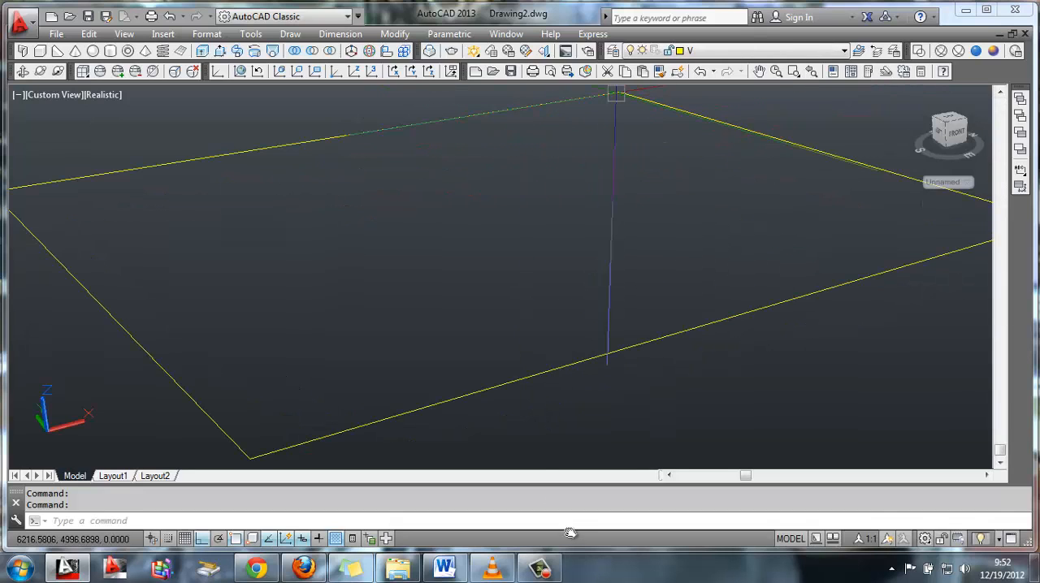
{"action": "left_click", "coordinate": [715, 50]}
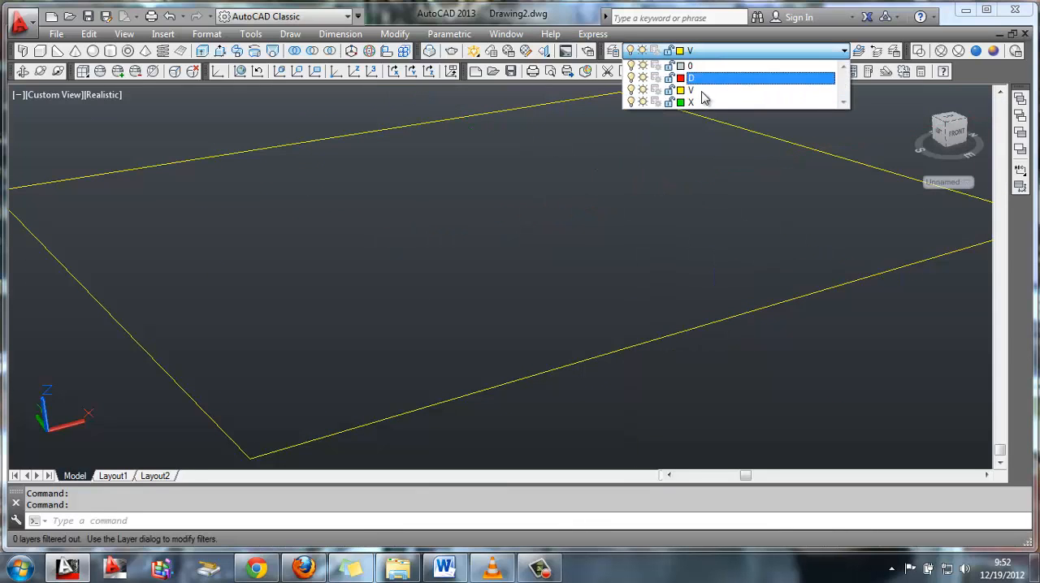
{"action": "left_click", "coordinate": [696, 99]}
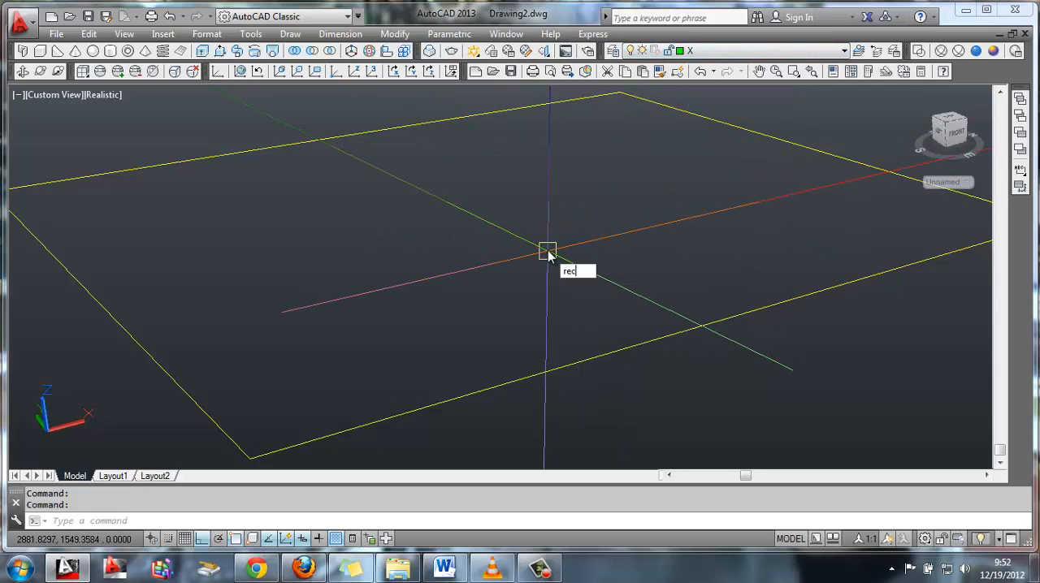
{"action": "key", "text": "Return"}
{"action": "left_click", "coordinate": [250, 457]}
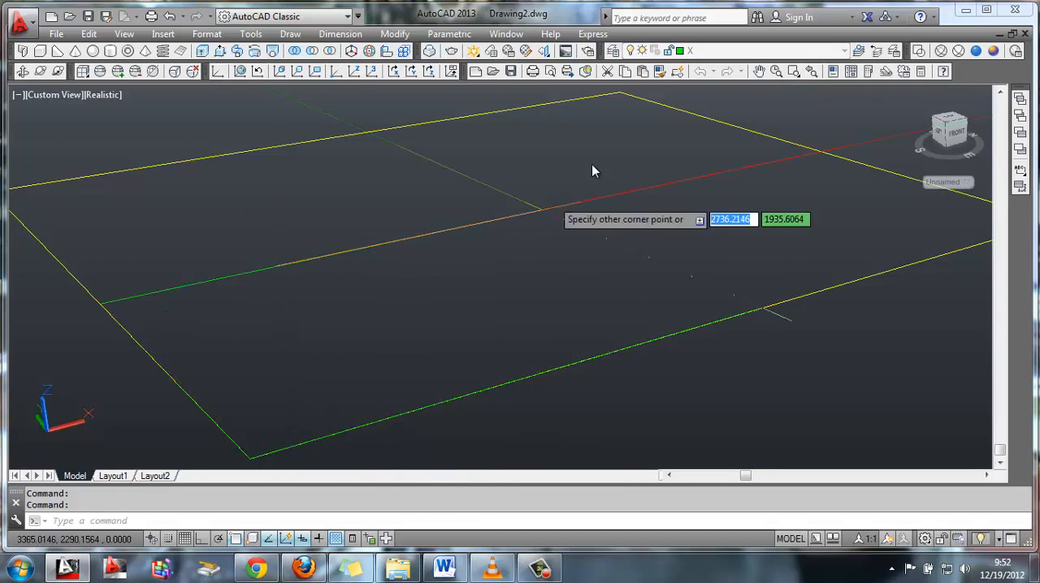
{"action": "left_click", "coordinate": [620, 94]}
{"action": "key", "text": "Return"}
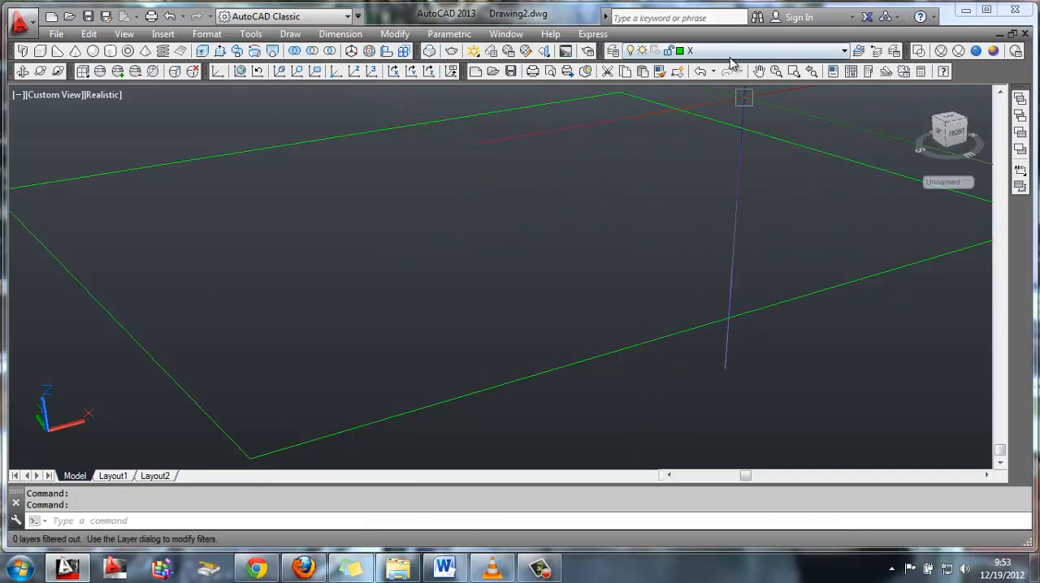
Extrude the green rectangle upward to a height of 2000
{"action": "left_click", "coordinate": [729, 51]}
{"action": "left_click", "coordinate": [656, 99]}
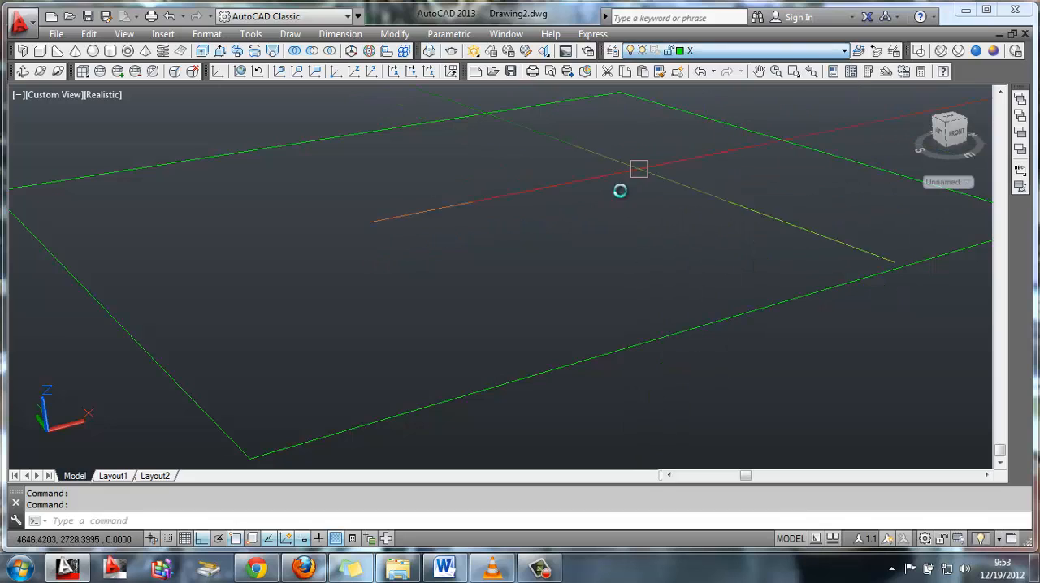
{"action": "type", "text": "e"}
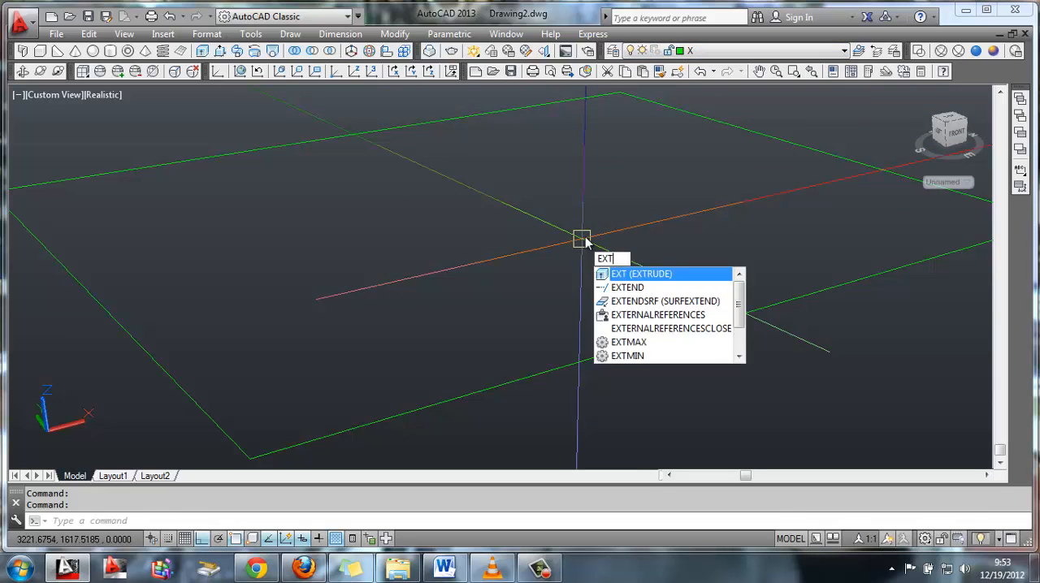
{"action": "key", "text": "Return"}
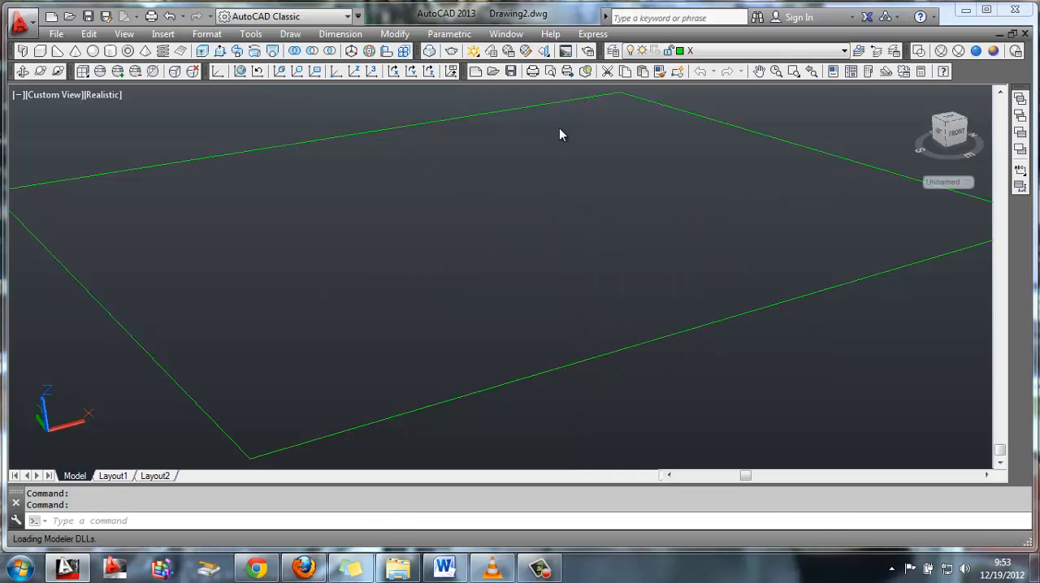
{"action": "left_click", "coordinate": [611, 352]}
{"action": "key", "text": "Return"}
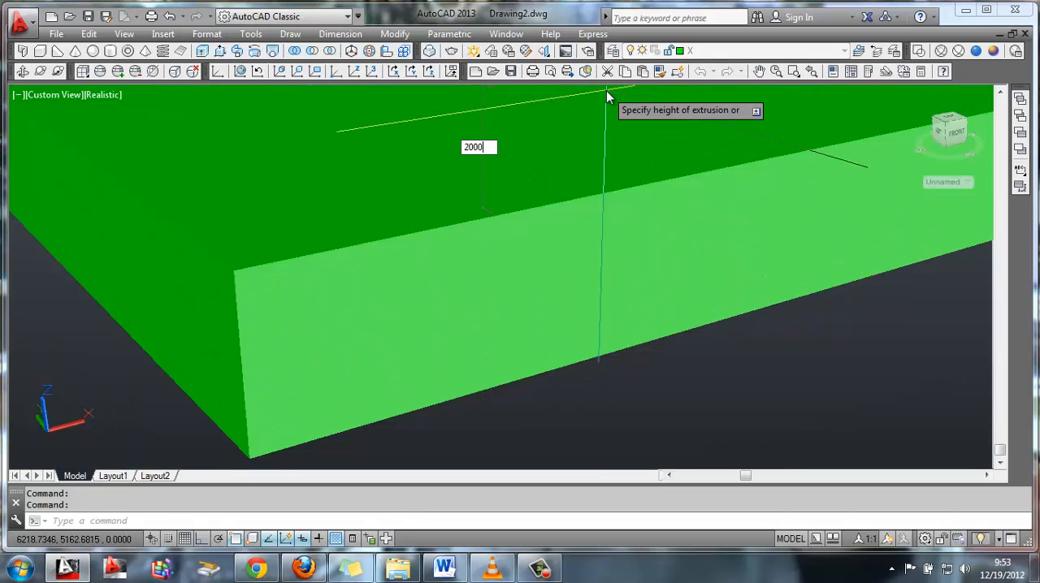
{"action": "key", "text": "Return"}
{"action": "scroll", "coordinate": [610, 97], "scroll_direction": "down", "scroll_amount": 1}
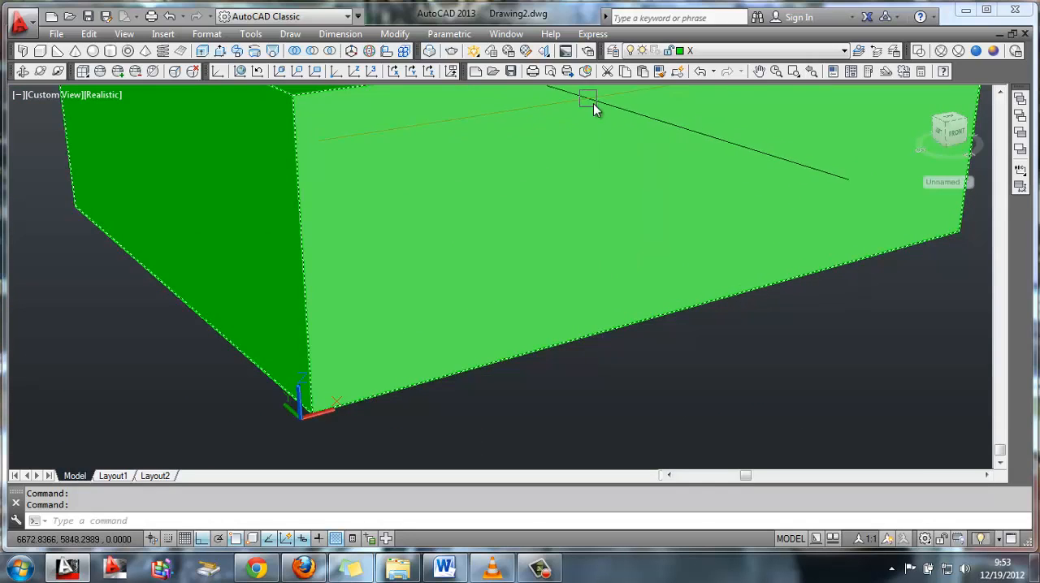
{"action": "middle_click_drag", "start_coordinate": [623, 144], "coordinate": [546, 196]}
{"action": "key", "text": "Escape"}
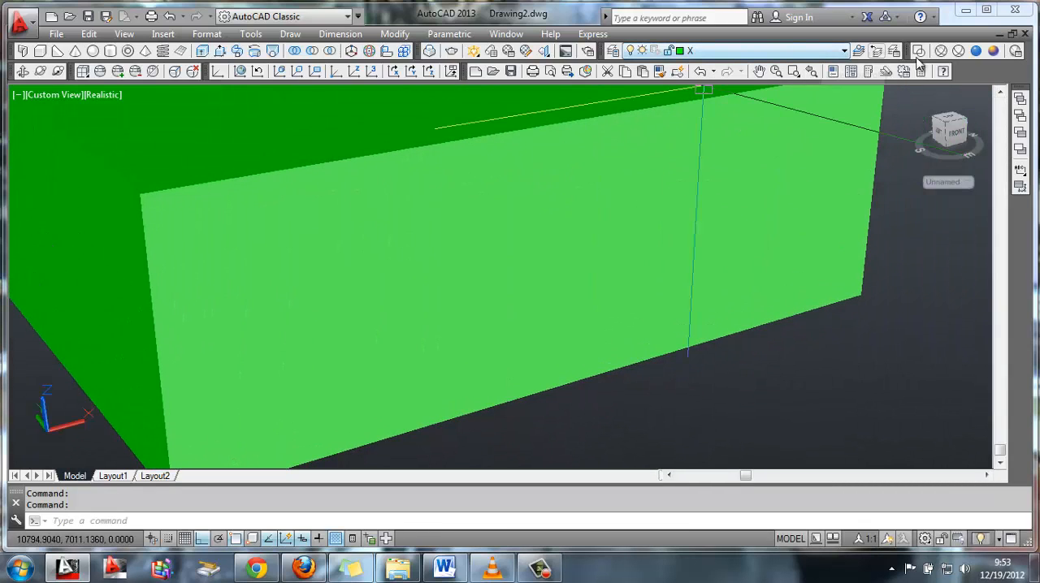
Display the box in wireframe and slice it by three points through its rear bottom edge and a top side-edge midpoint, keeping both sides
{"action": "left_click", "coordinate": [940, 51]}
{"action": "middle_click_drag", "start_coordinate": [594, 190], "coordinate": [665, 188], "text": "shift"}
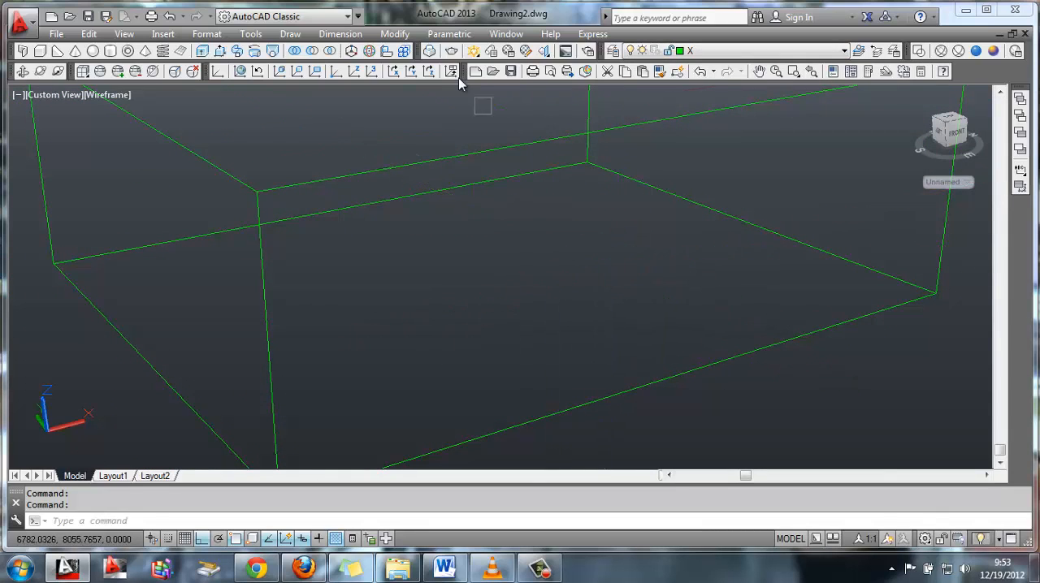
{"action": "left_click", "coordinate": [395, 34]}
{"action": "mouse_move", "coordinate": [528, 441]}
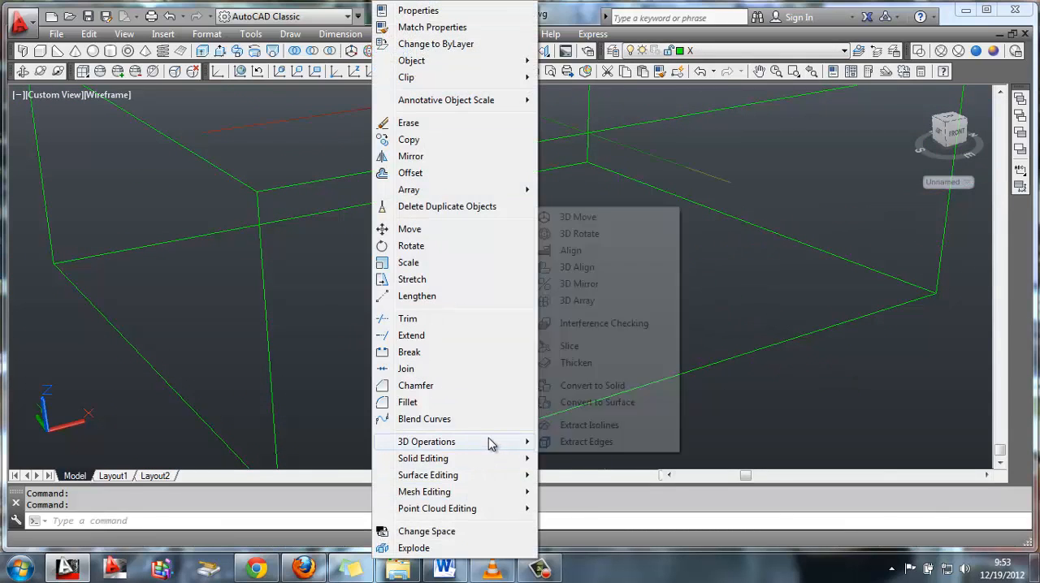
{"action": "left_click", "coordinate": [571, 347]}
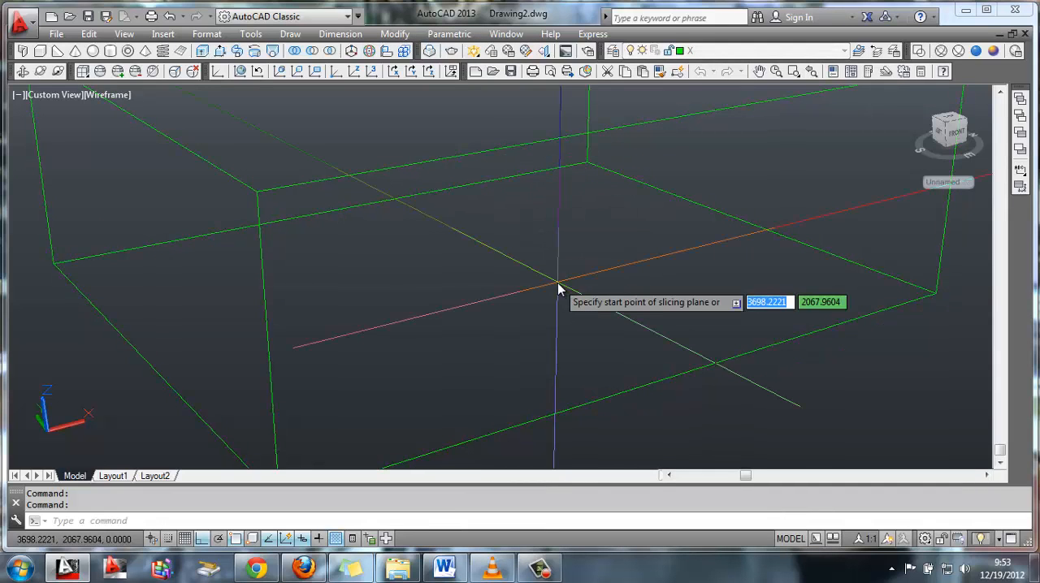
{"action": "key", "text": "Return"}
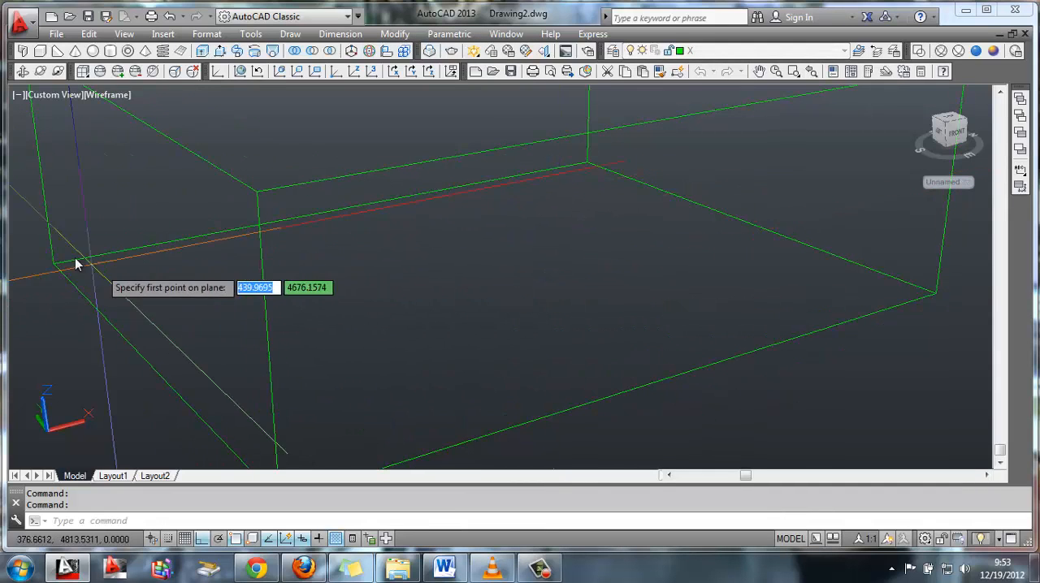
{"action": "left_click", "coordinate": [53, 263]}
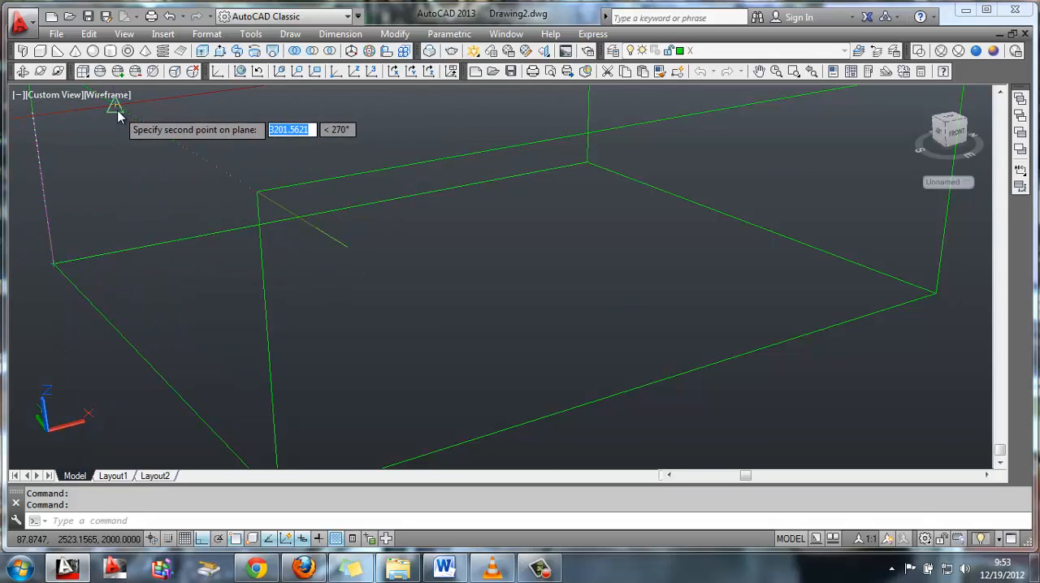
{"action": "left_click", "coordinate": [582, 163]}
{"action": "key", "text": "Return"}
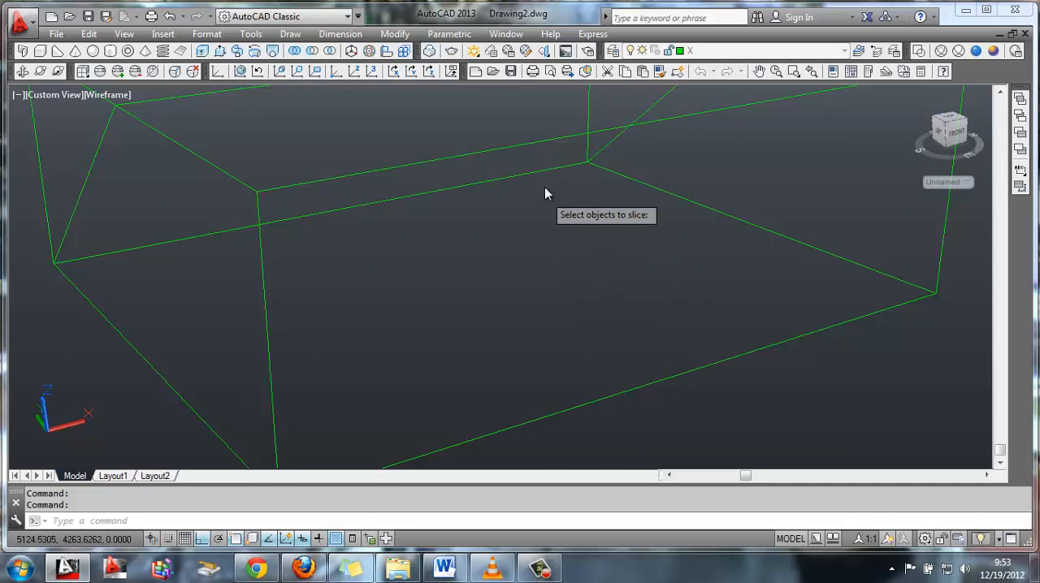
Slice the front portion of the box with a three-point plane through the upper ridge and the front bottom edge, keeping both sides
{"action": "left_click", "coordinate": [555, 138]}
{"action": "key", "text": "Return"}
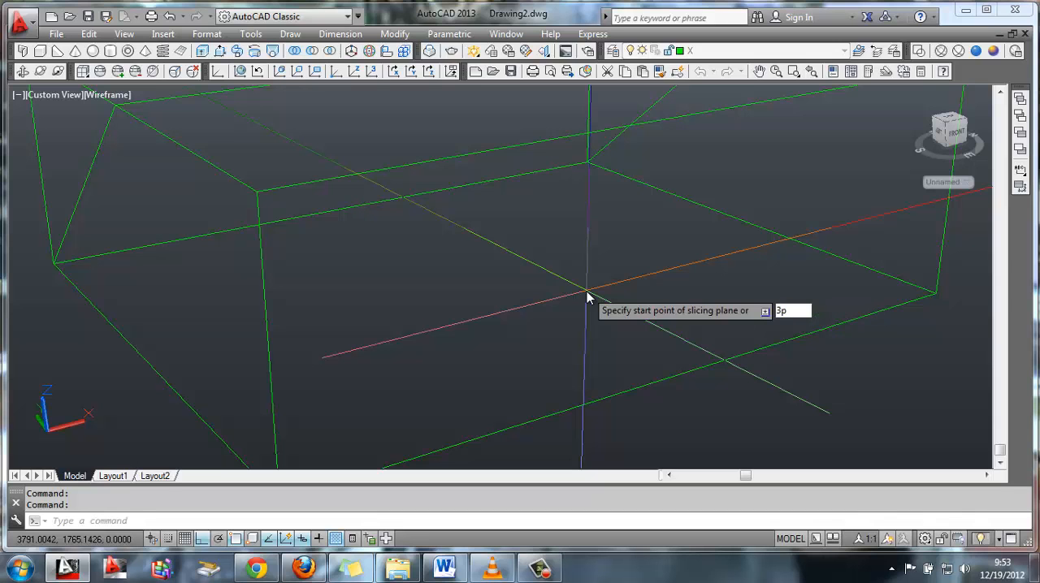
{"action": "key", "text": "Return"}
{"action": "middle_click_drag", "start_coordinate": [463, 299], "coordinate": [325, 427], "text": "shift"}
{"action": "middle_click_drag", "start_coordinate": [406, 232], "coordinate": [368, 304], "text": "shift"}
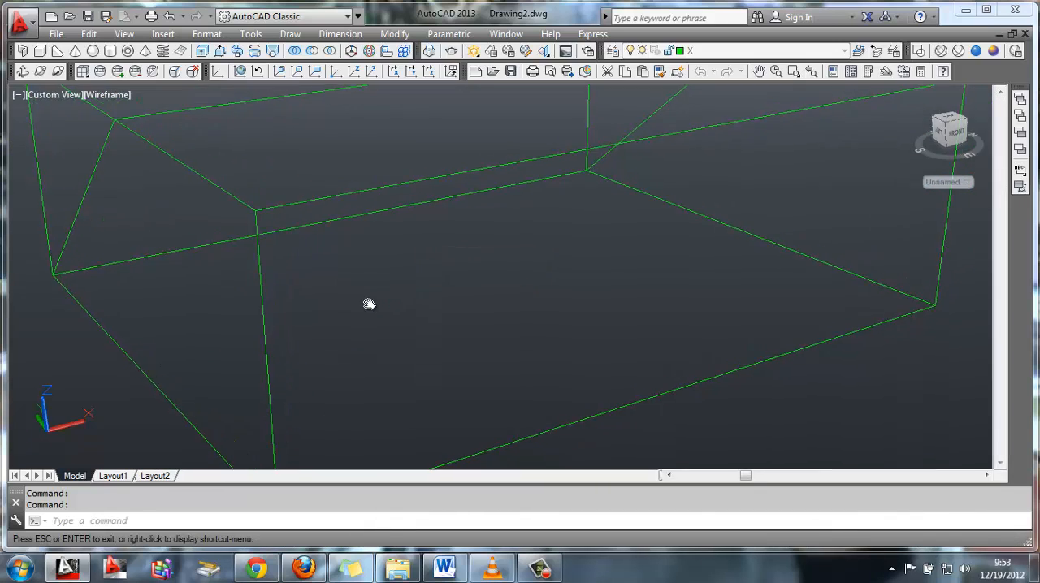
{"action": "left_click", "coordinate": [110, 115]}
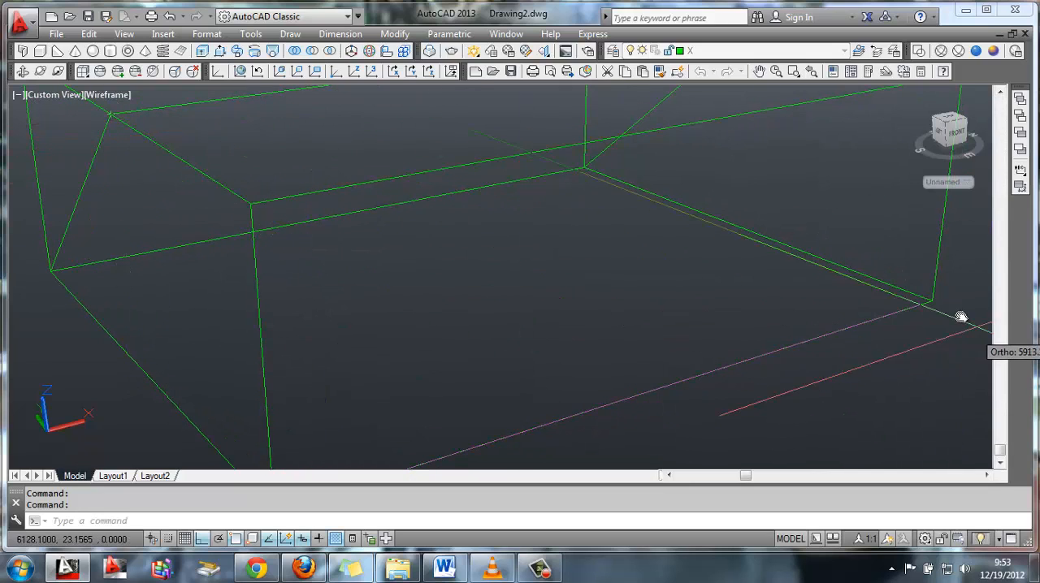
{"action": "left_click", "coordinate": [931, 301]}
{"action": "key", "text": "Return"}
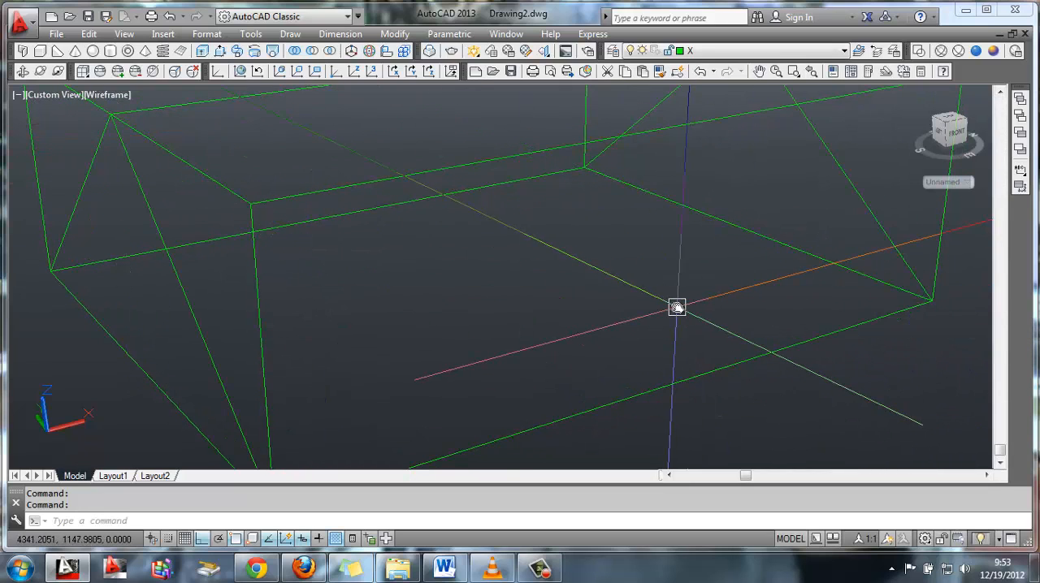
Delete the two cut-off upper pieces in front of and behind the triangular prism
{"action": "middle_click_drag", "start_coordinate": [677, 307], "coordinate": [613, 211], "text": "shift"}
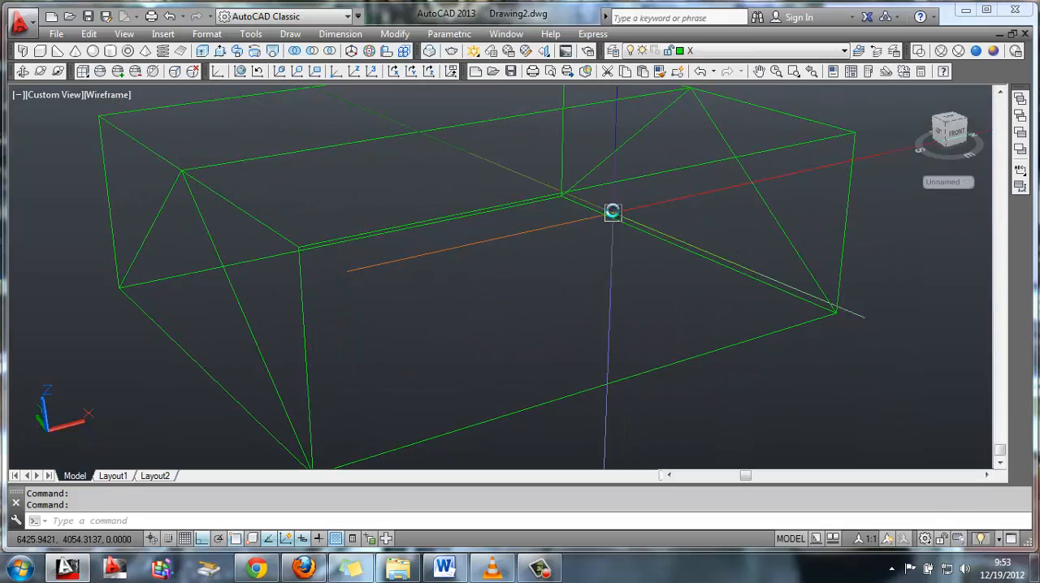
{"action": "left_click", "coordinate": [605, 192]}
{"action": "left_click", "coordinate": [590, 192]}
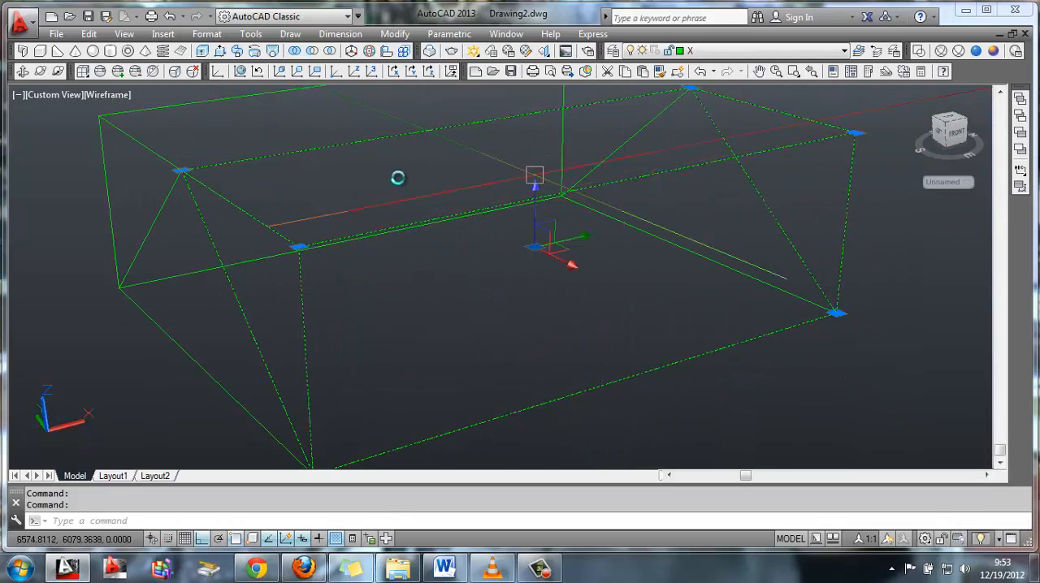
{"action": "left_click", "coordinate": [127, 138]}
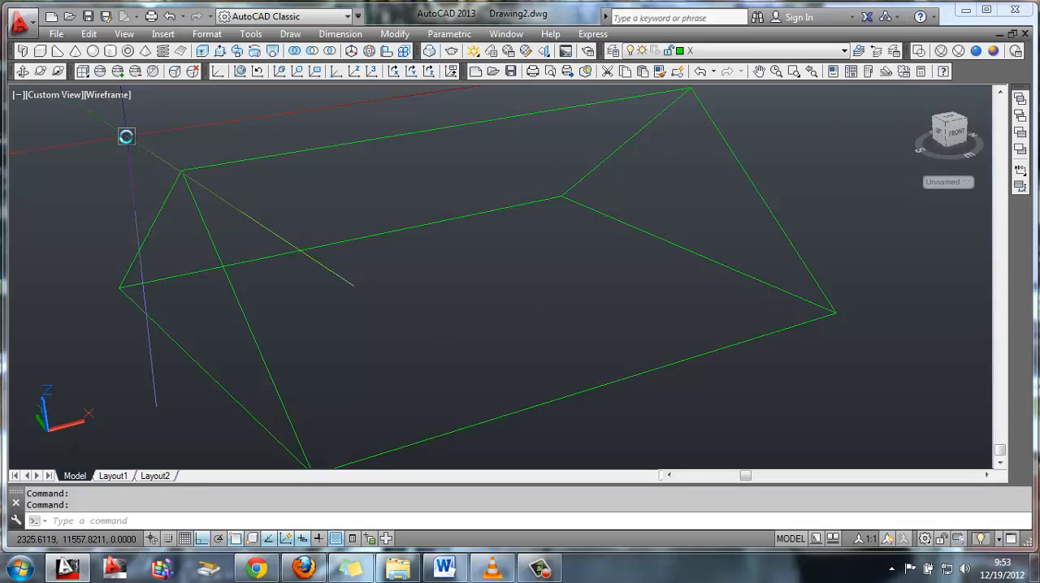
Make layer V current with the layer X solid hidden, and draw a diagonal line between the front and rear corners of the base rectangle
{"action": "left_click", "coordinate": [718, 51]}
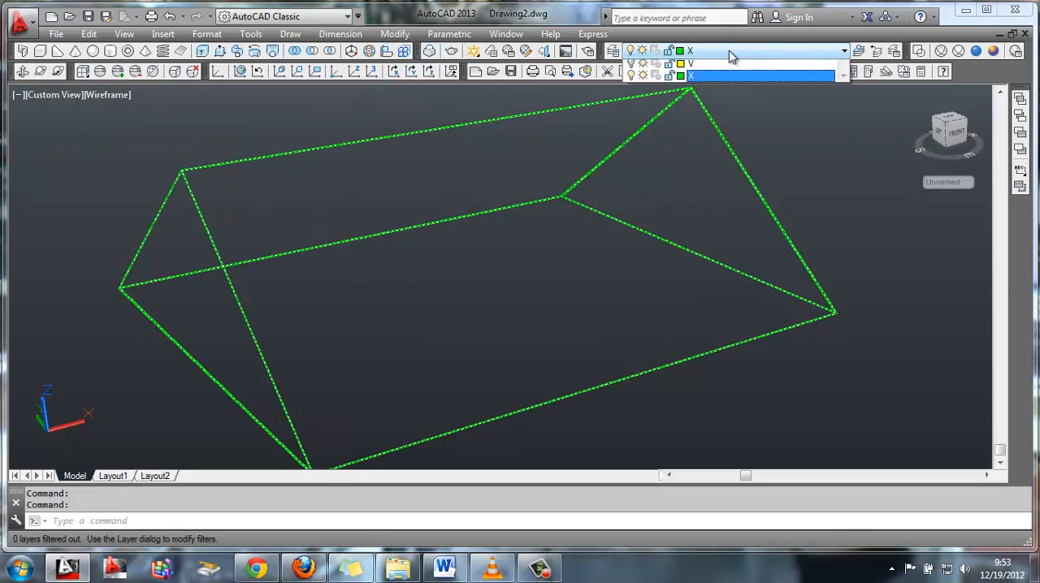
{"action": "left_click", "coordinate": [718, 89]}
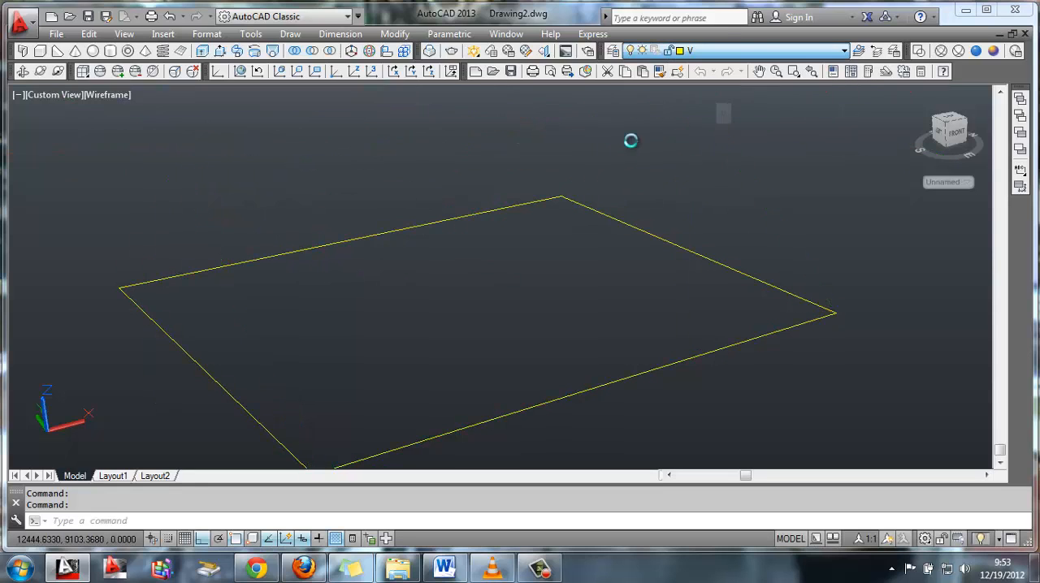
{"action": "type", "text": "l"}
{"action": "key", "text": "Return"}
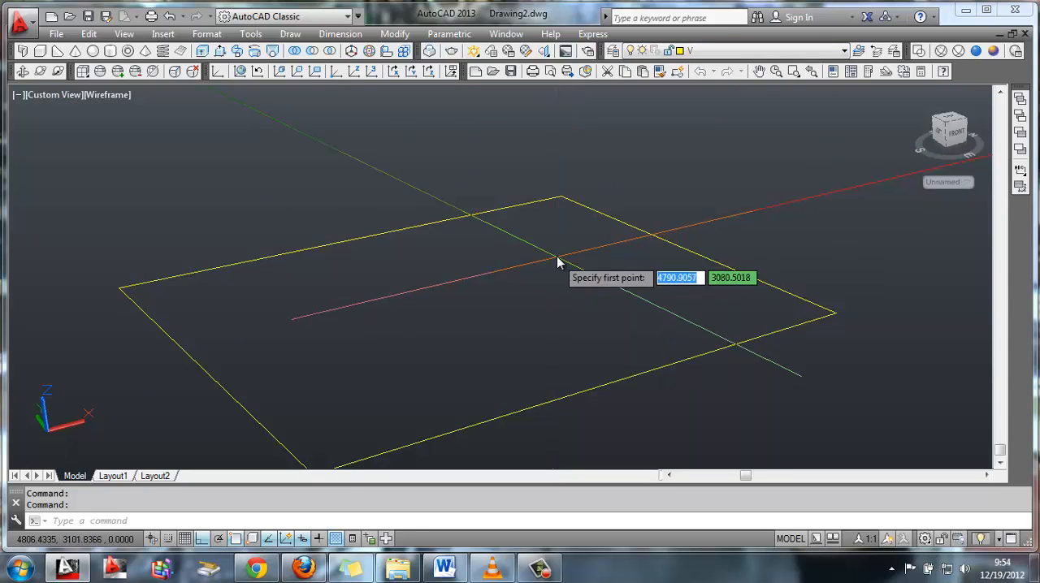
{"action": "middle_click_drag", "start_coordinate": [557, 257], "coordinate": [567, 203]}
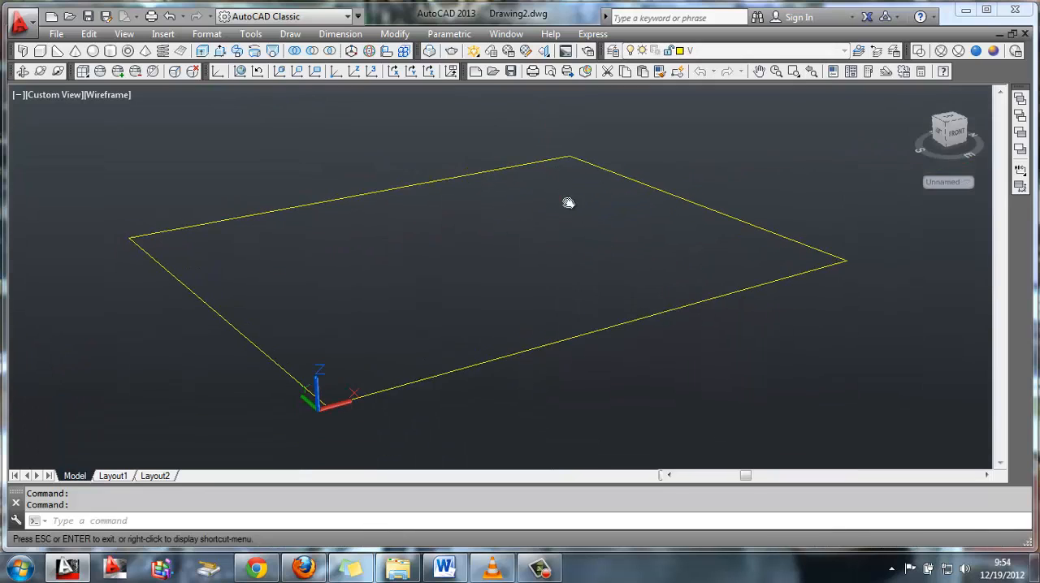
{"action": "left_click", "coordinate": [335, 400]}
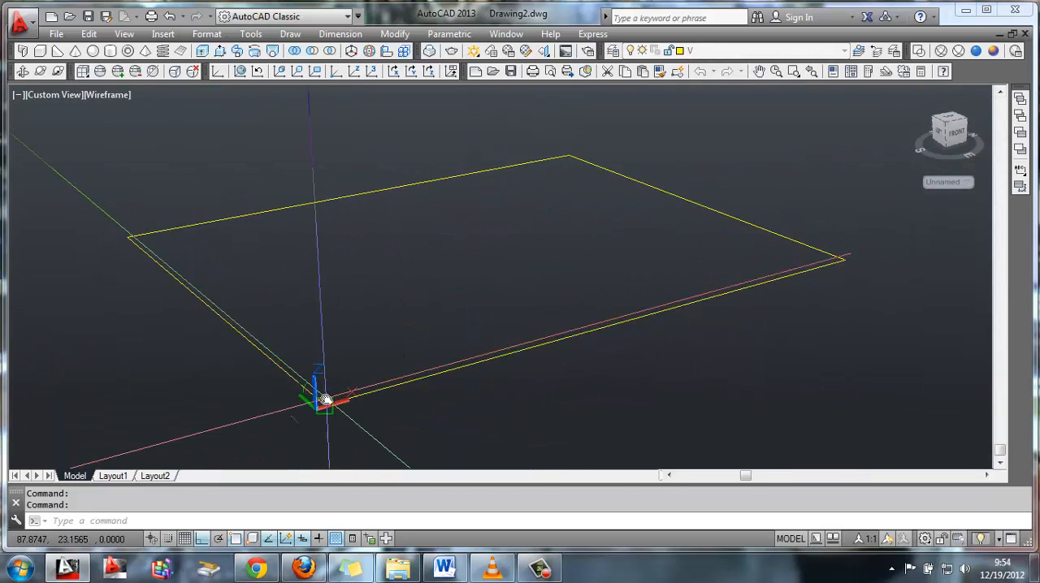
{"action": "left_click", "coordinate": [565, 157]}
{"action": "key", "text": "Return"}
{"action": "left_click", "coordinate": [312, 406]}
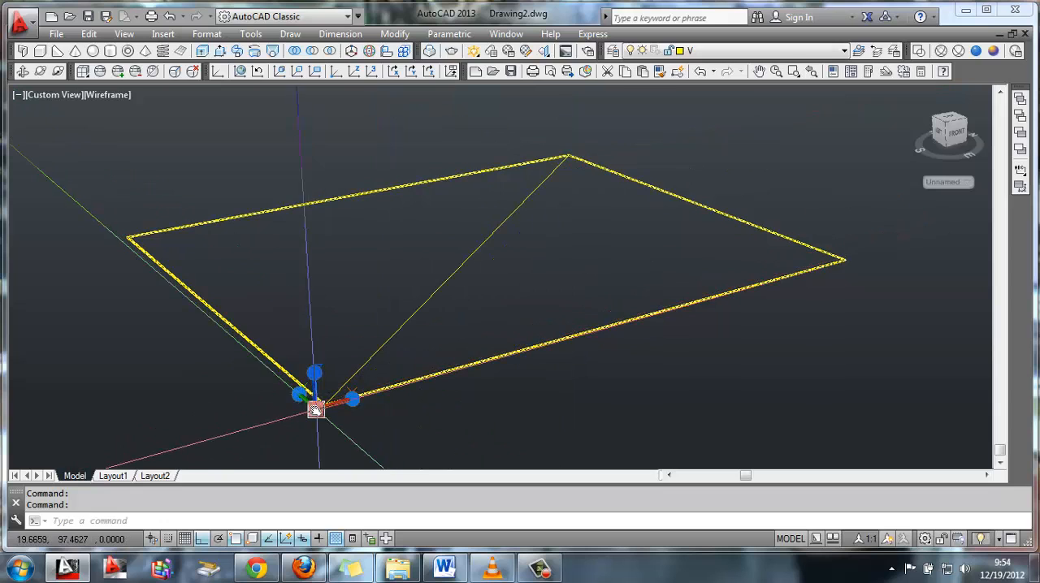
Replace the existing diagonal with a new line from the front corner to the rear corner of the base rectangle
{"action": "left_click", "coordinate": [315, 408]}
{"action": "left_click", "coordinate": [83, 427]}
{"action": "left_click", "coordinate": [397, 332]}
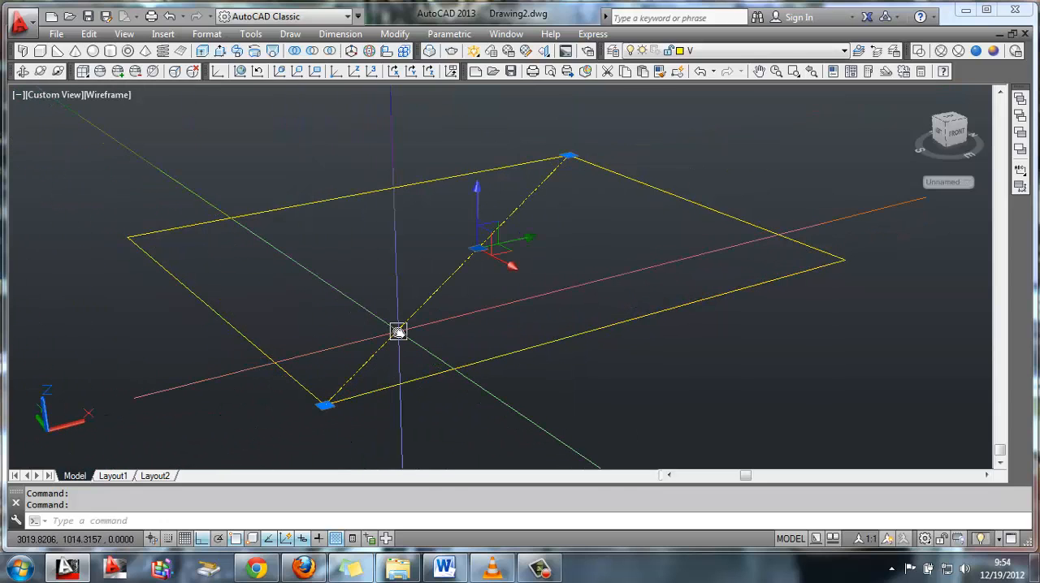
{"action": "key", "text": "Delete"}
{"action": "type", "text": "l"}
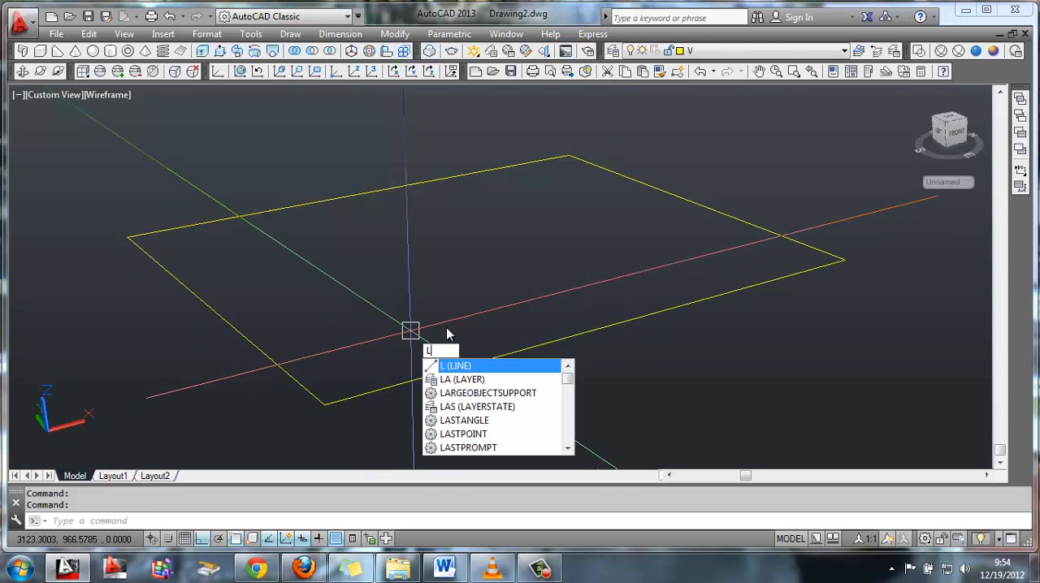
{"action": "key", "text": "Return"}
{"action": "left_click", "coordinate": [325, 405]}
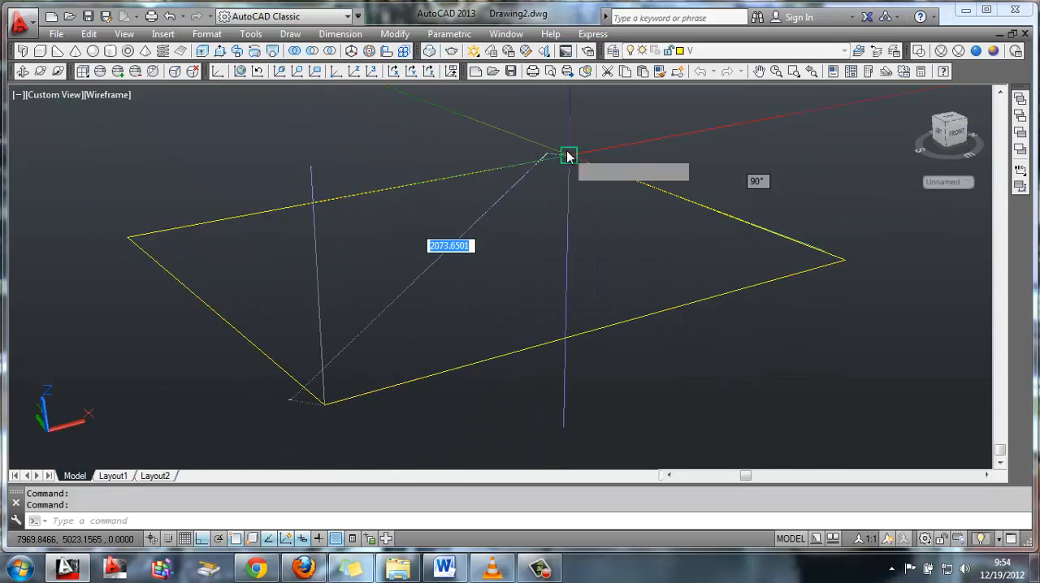
{"action": "left_click", "coordinate": [568, 156]}
{"action": "key", "text": "Escape"}
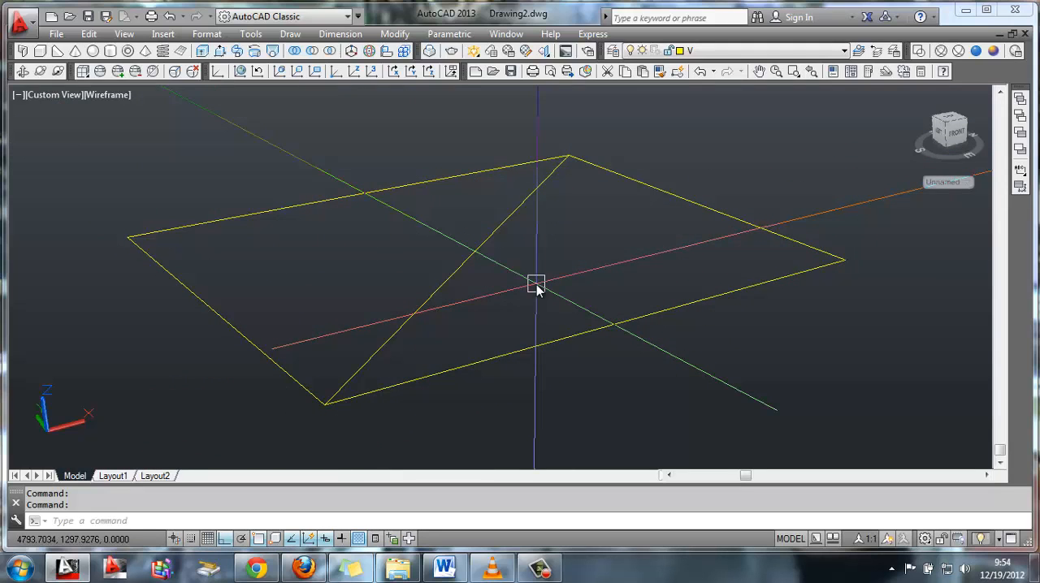
Try a 1200 line from the front corner along the front edge, continued at a right angle across the diagonal
{"action": "type", "text": "l"}
{"action": "key", "text": "Return"}
{"action": "left_click", "coordinate": [325, 405]}
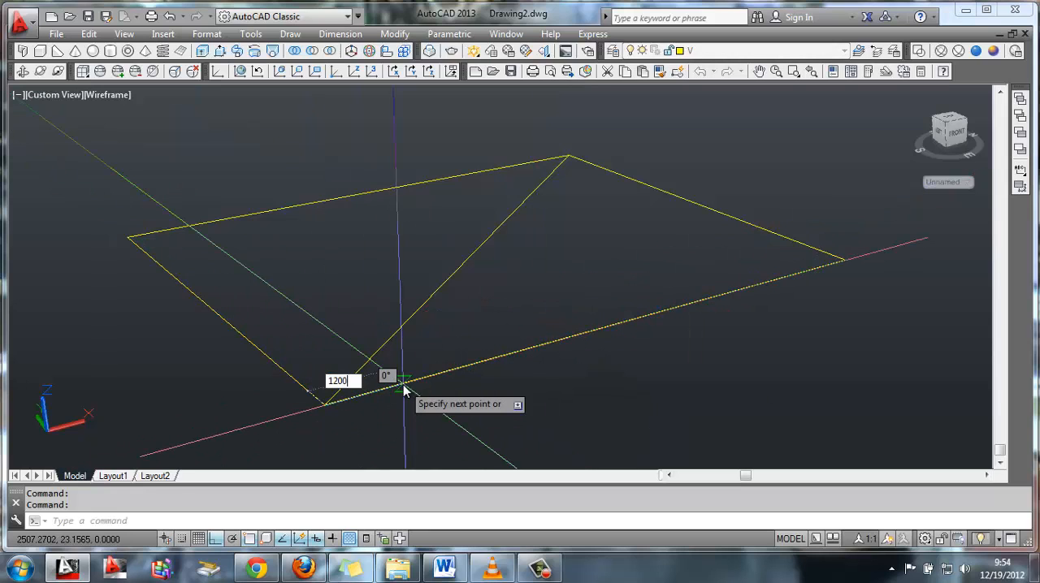
{"action": "key", "text": "Escape"}
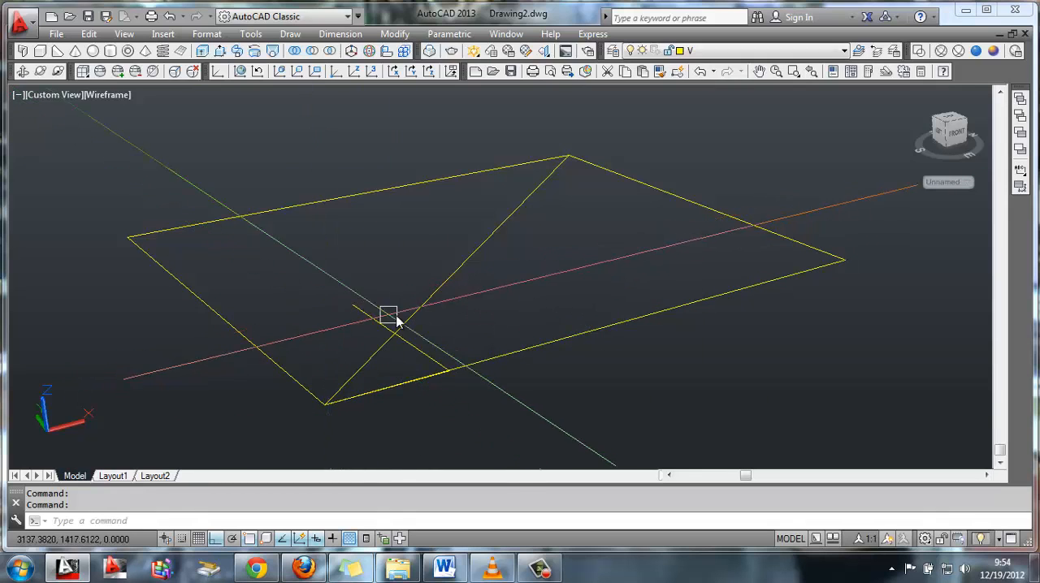
{"action": "type", "text": "l"}
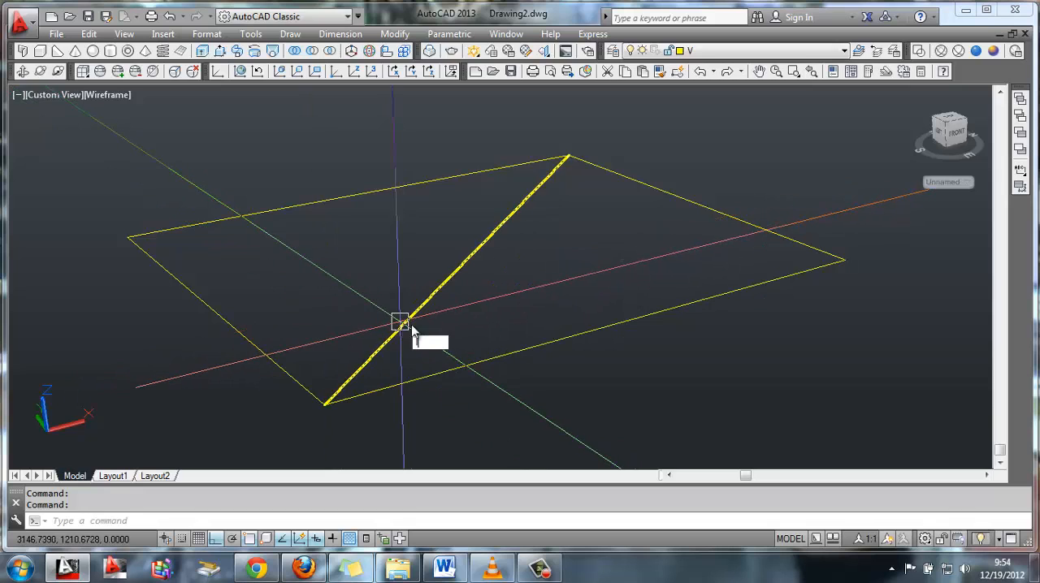
{"action": "key", "text": "Return"}
{"action": "left_click", "coordinate": [324, 405]}
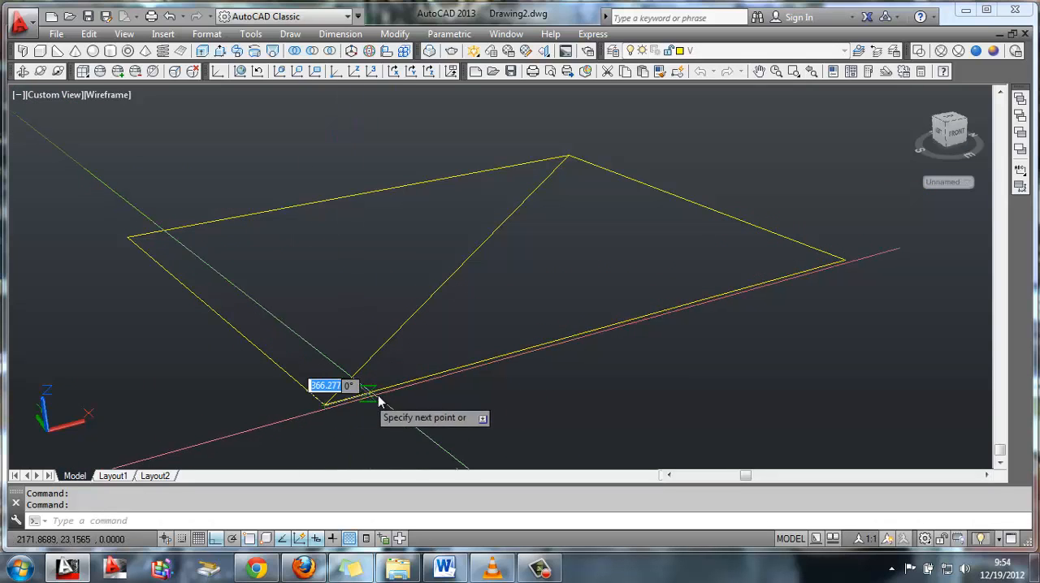
{"action": "key", "text": "Escape"}
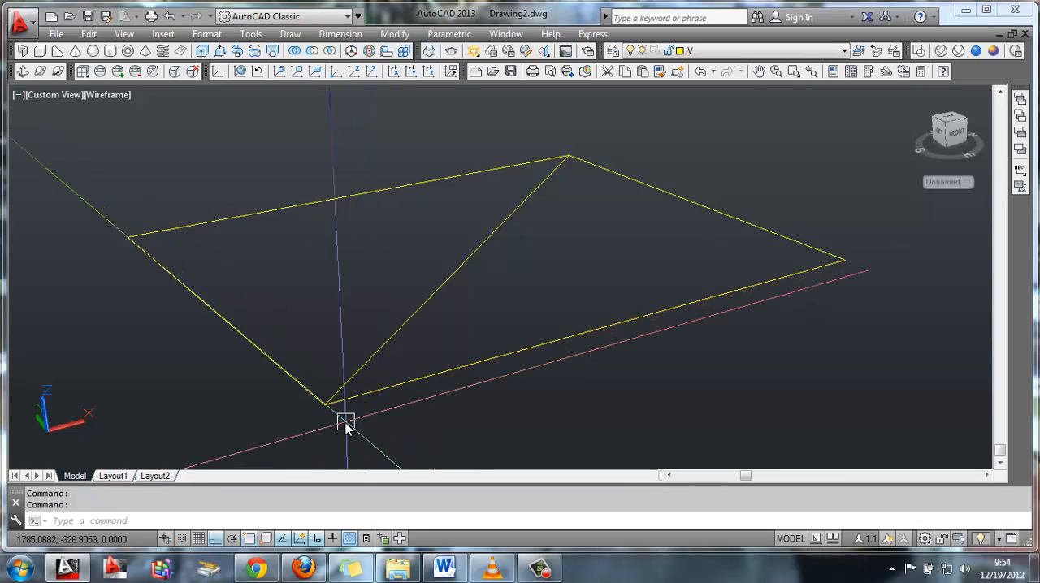
Draw a line 1200 along the front edge from the front corner, turning perpendicular into the rectangle across the diagonal
{"action": "type", "text": "l"}
{"action": "key", "text": "Return"}
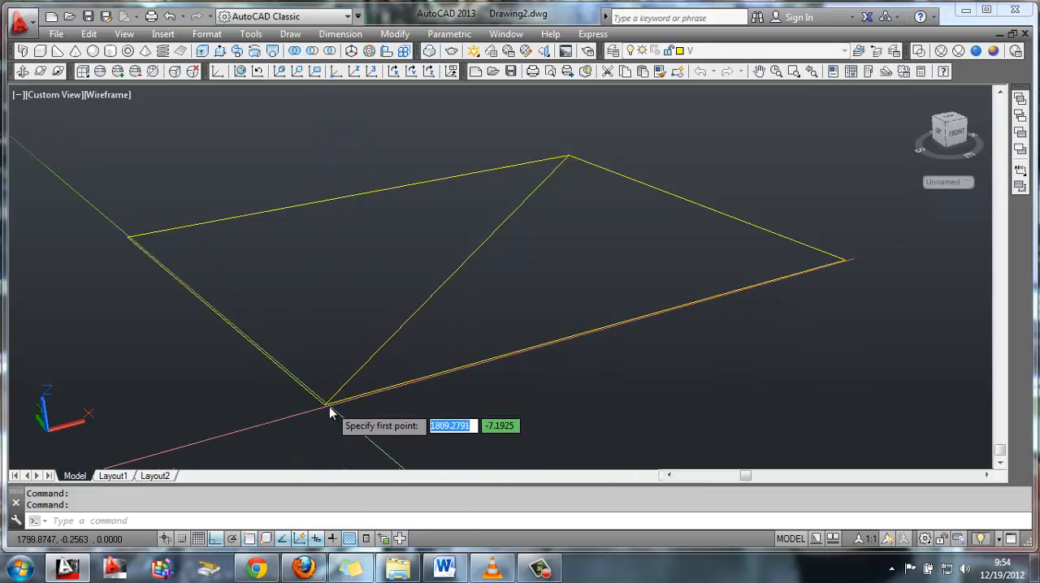
{"action": "left_click", "coordinate": [325, 405]}
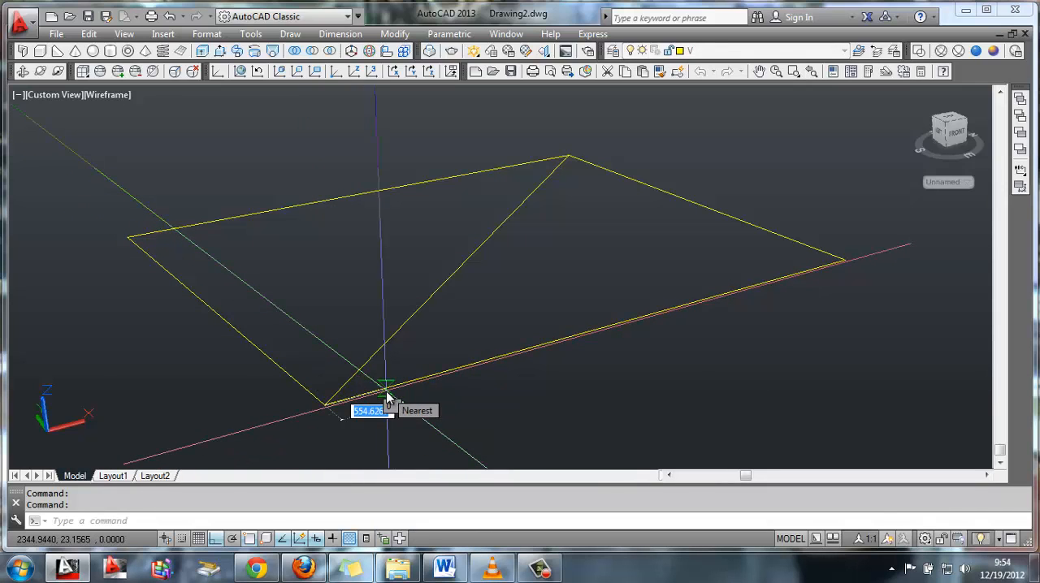
{"action": "key", "text": "Return"}
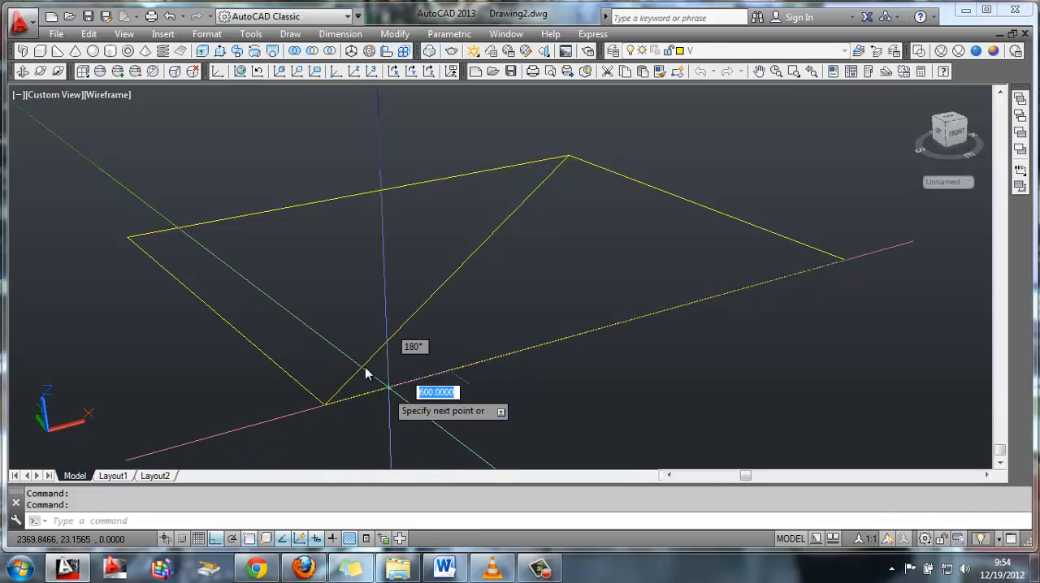
{"action": "left_click", "coordinate": [329, 321]}
{"action": "key", "text": "Escape"}
Add an aligned dimension to the full front edge of the base rectangle, placed outside the rectangle
{"action": "middle_click_drag", "start_coordinate": [512, 272], "coordinate": [492, 285], "text": "shift"}
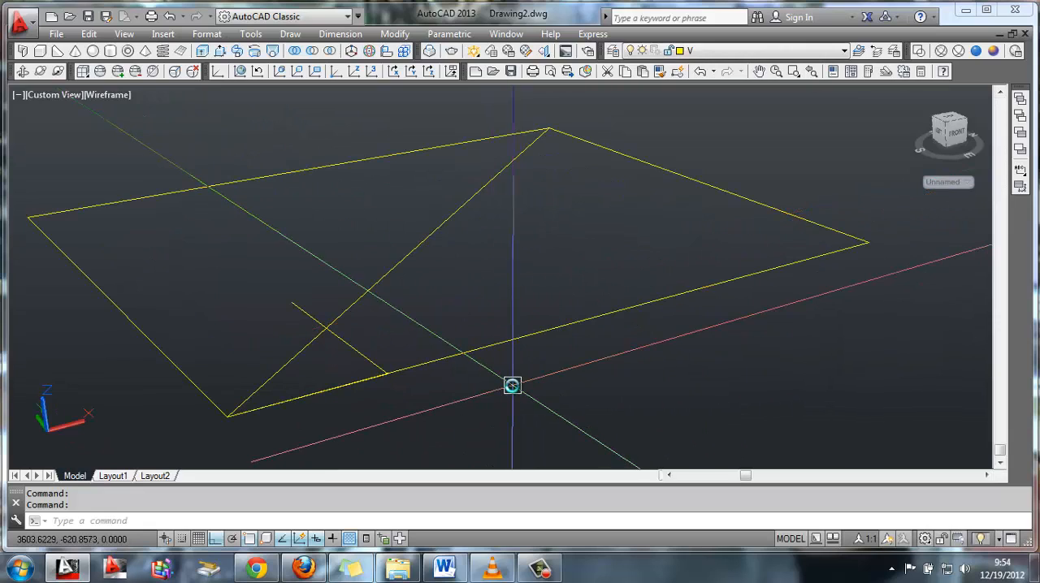
{"action": "type", "text": "a"}
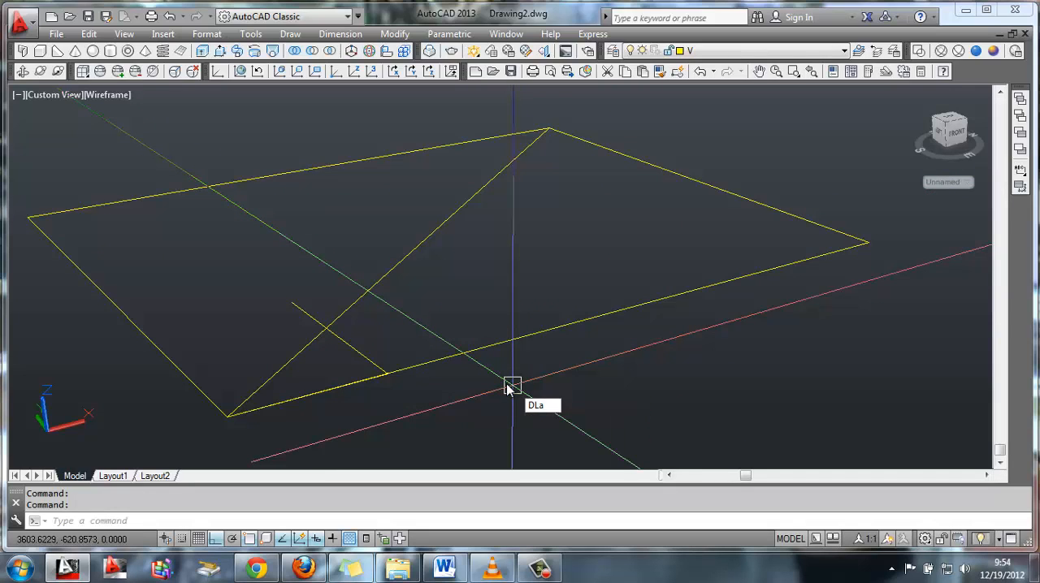
{"action": "type", "text": "a"}
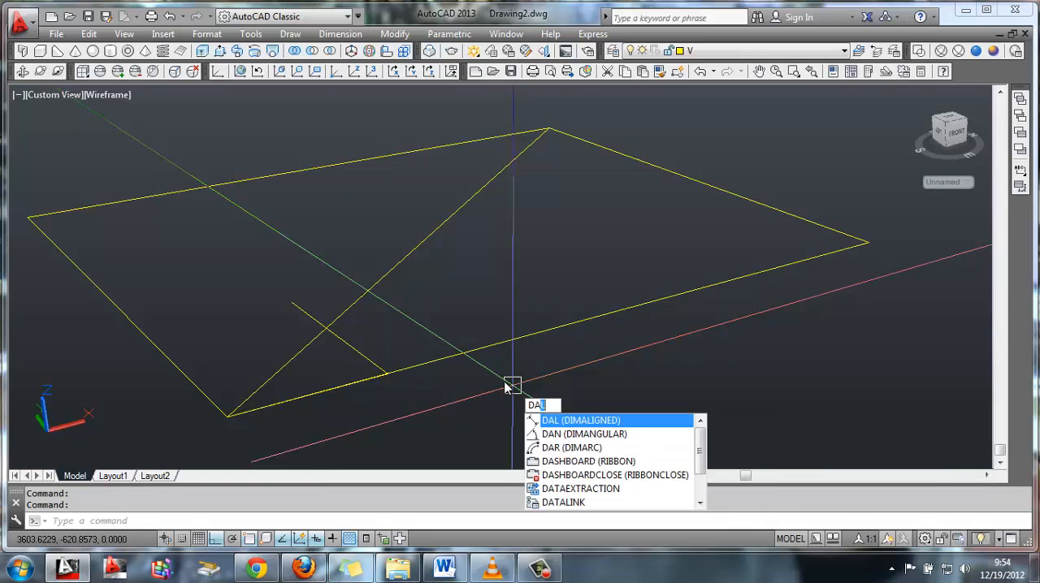
{"action": "key", "text": "Return"}
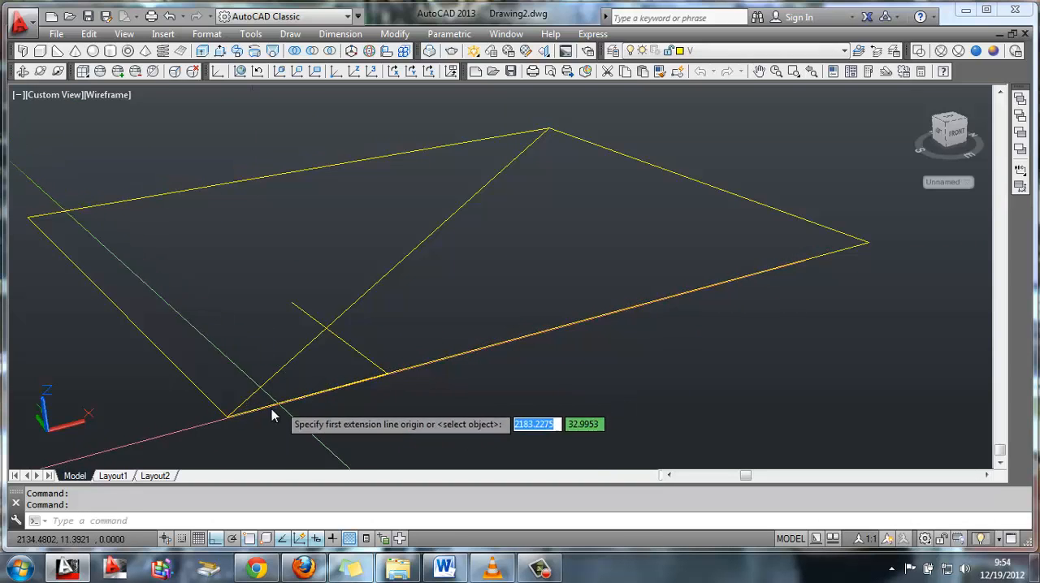
{"action": "left_click", "coordinate": [230, 417]}
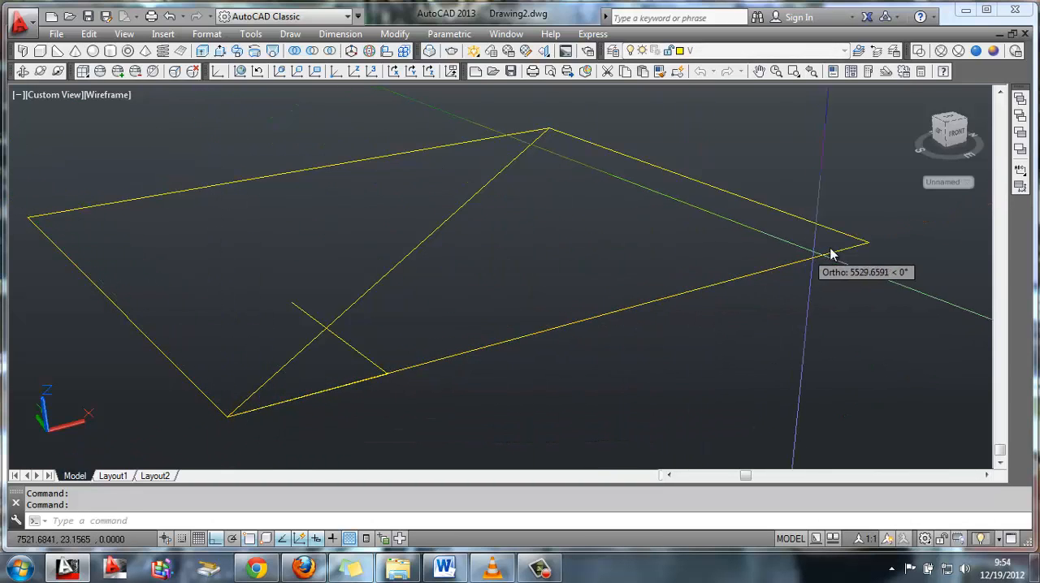
{"action": "left_click", "coordinate": [867, 243]}
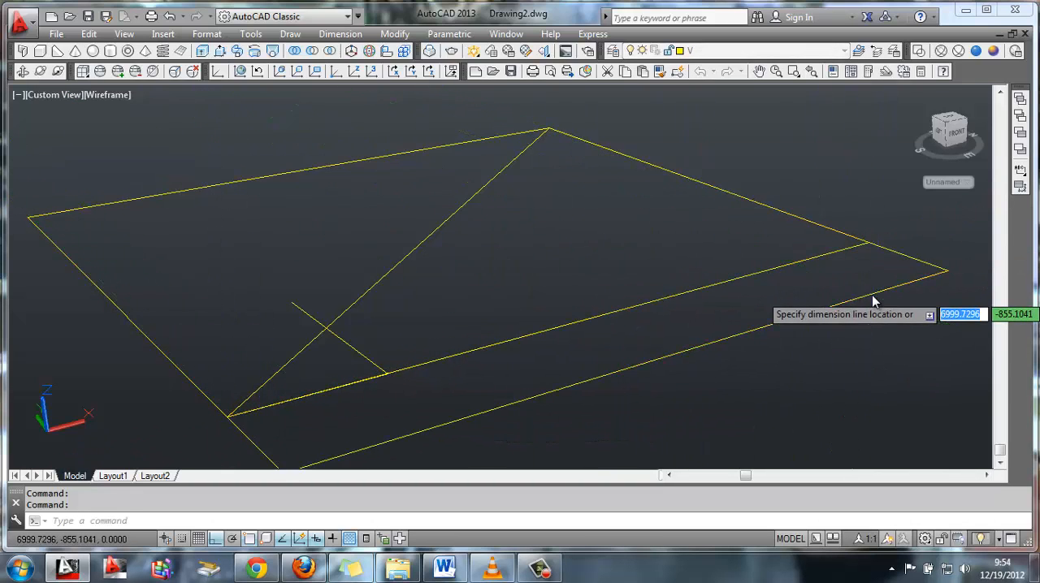
{"action": "left_click", "coordinate": [874, 295]}
{"action": "middle_click_drag", "start_coordinate": [487, 352], "coordinate": [483, 334]}
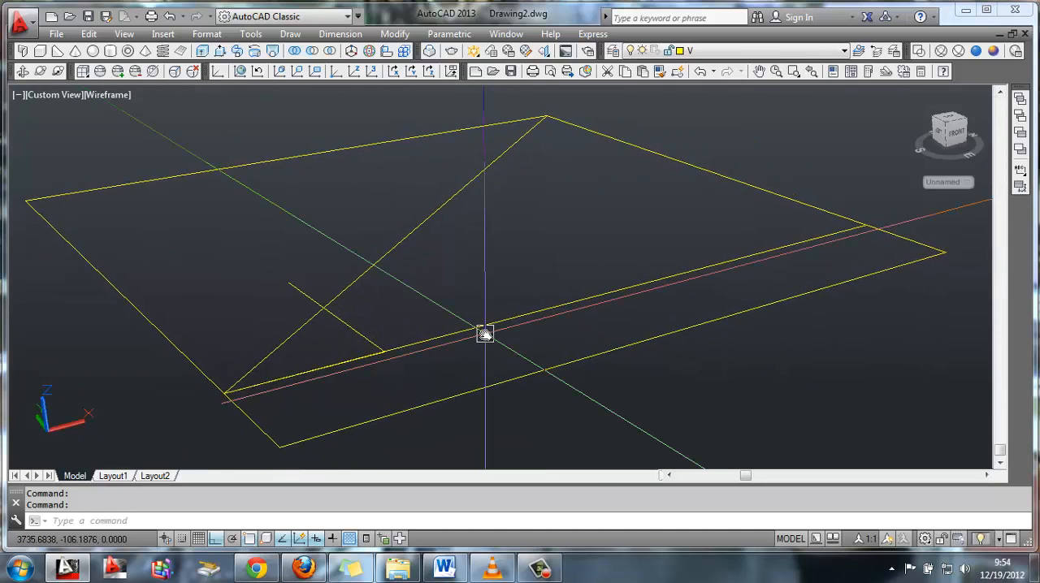
Add an aligned dimension from the front corner to the foot of the perpendicular line, just outside the front edge
{"action": "type", "text": "da"}
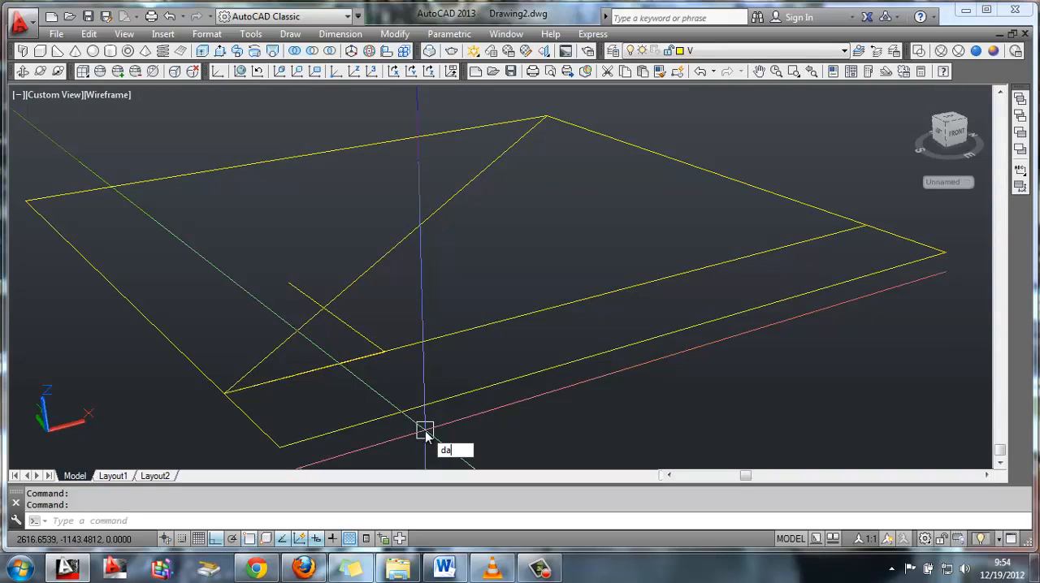
{"action": "type", "text": "l"}
{"action": "key", "text": "Return"}
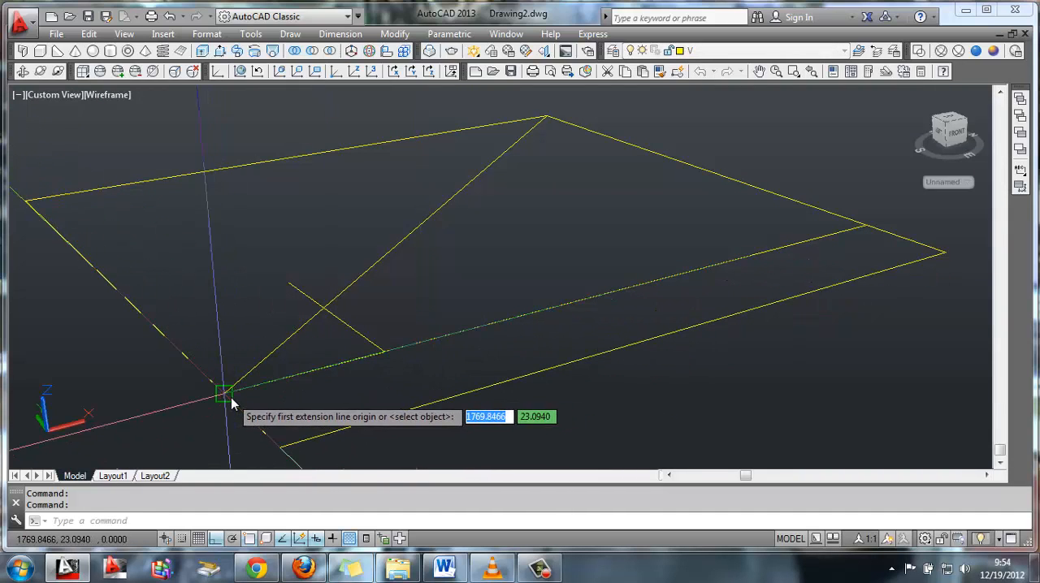
{"action": "left_click", "coordinate": [385, 356]}
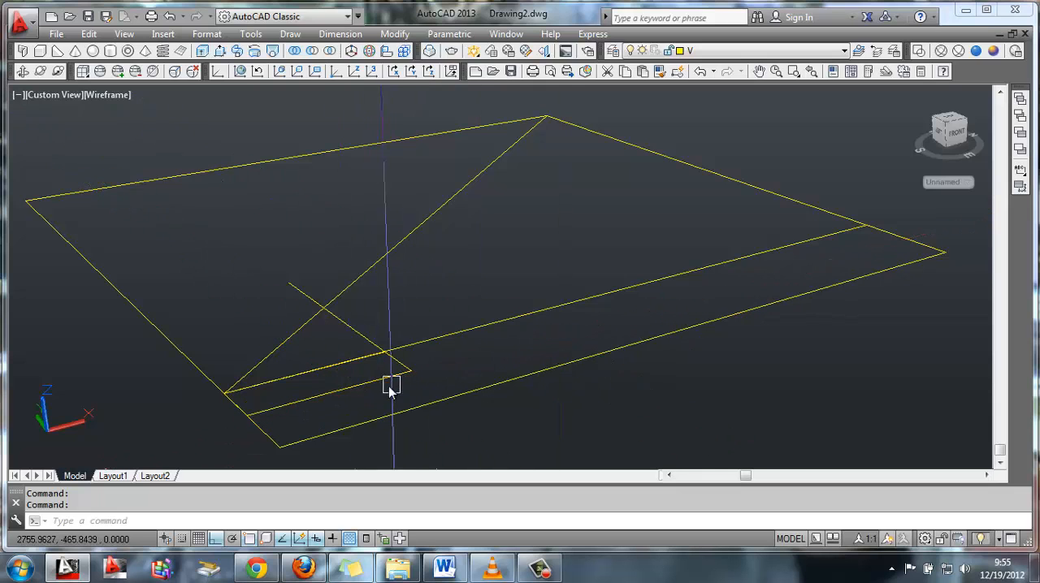
Delete both aligned dimensions along the front edge and the perpendicular line crossing the diagonal
{"action": "left_click", "coordinate": [678, 409]}
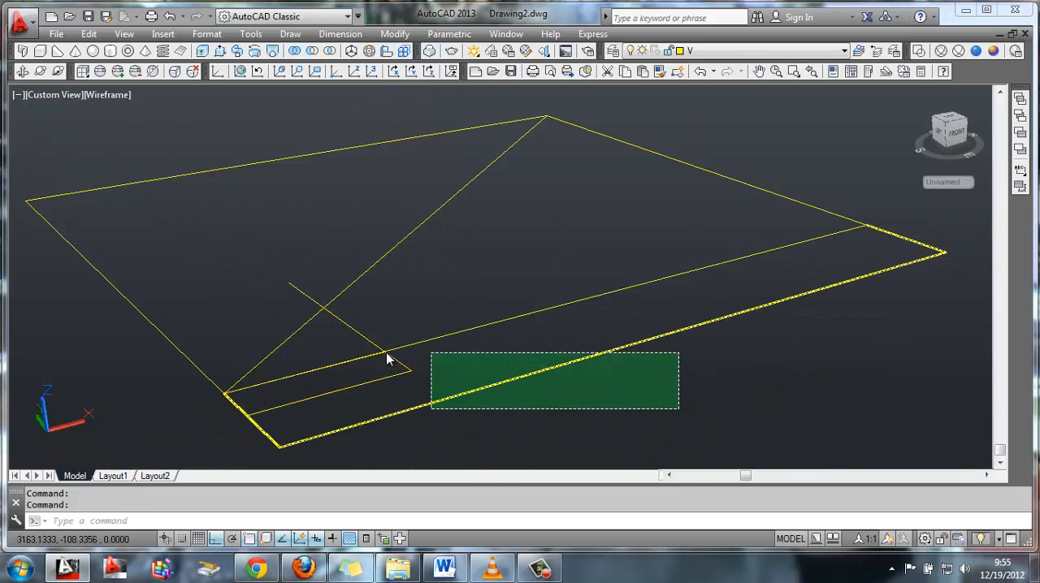
{"action": "left_click", "coordinate": [383, 359]}
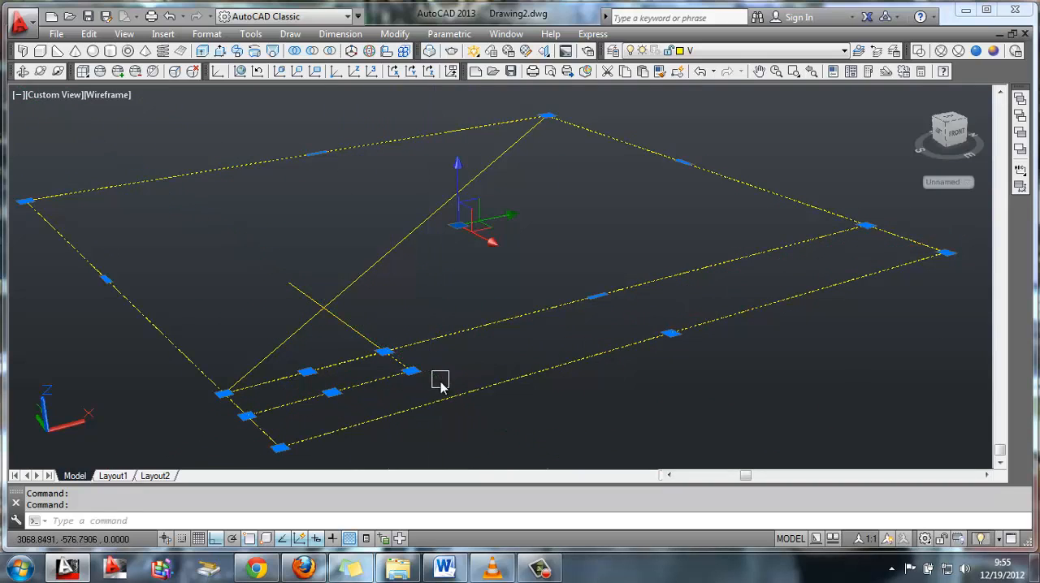
{"action": "key", "text": "Escape"}
{"action": "left_click", "coordinate": [382, 378]}
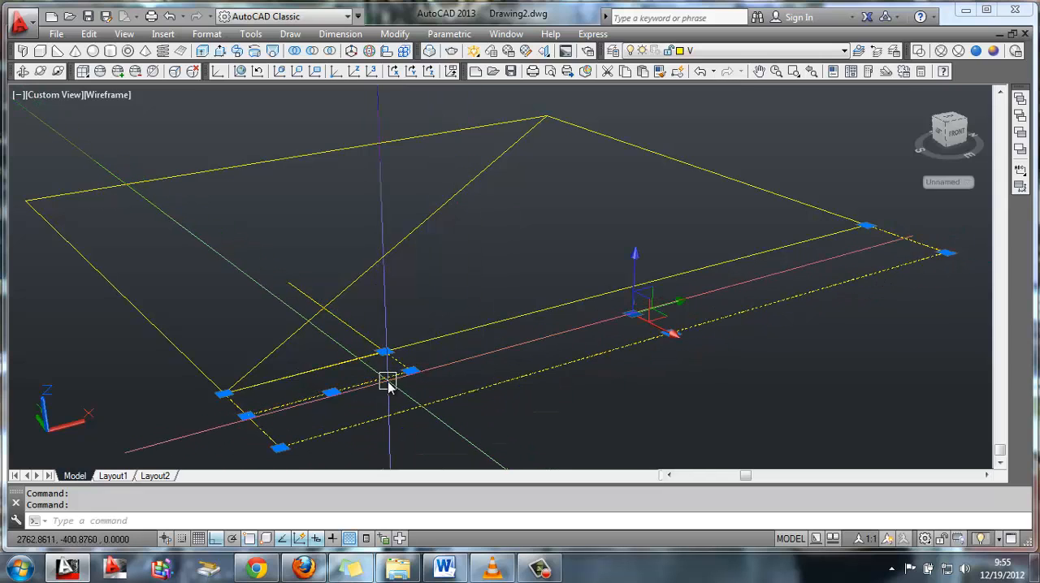
{"action": "key", "text": "Delete"}
{"action": "left_click", "coordinate": [390, 341]}
{"action": "key", "text": "Delete"}
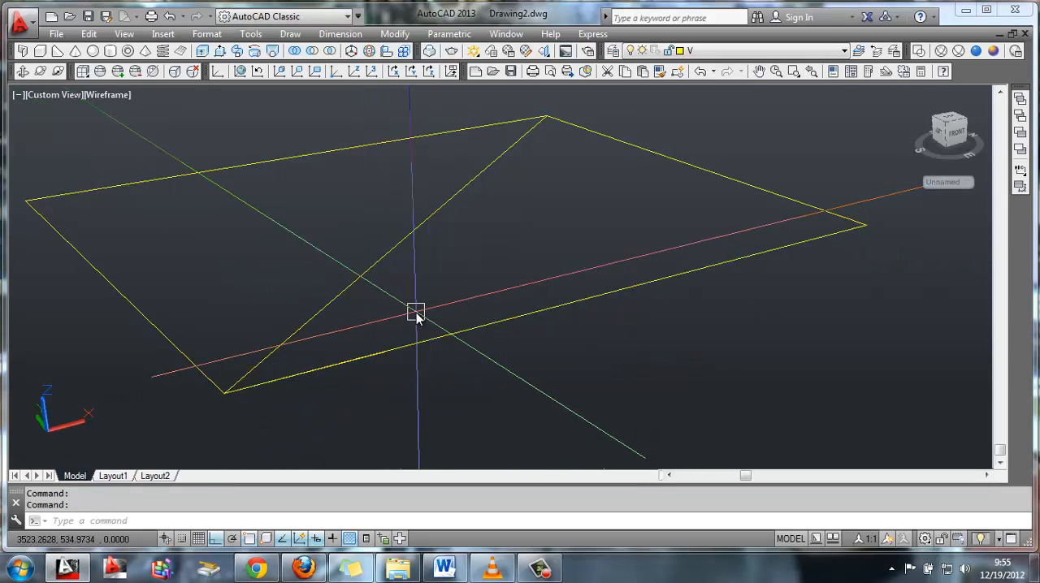
Try drawing only a 1200 segment along the front edge, starting at the front corner
{"action": "type", "text": "l"}
{"action": "key", "text": "Return"}
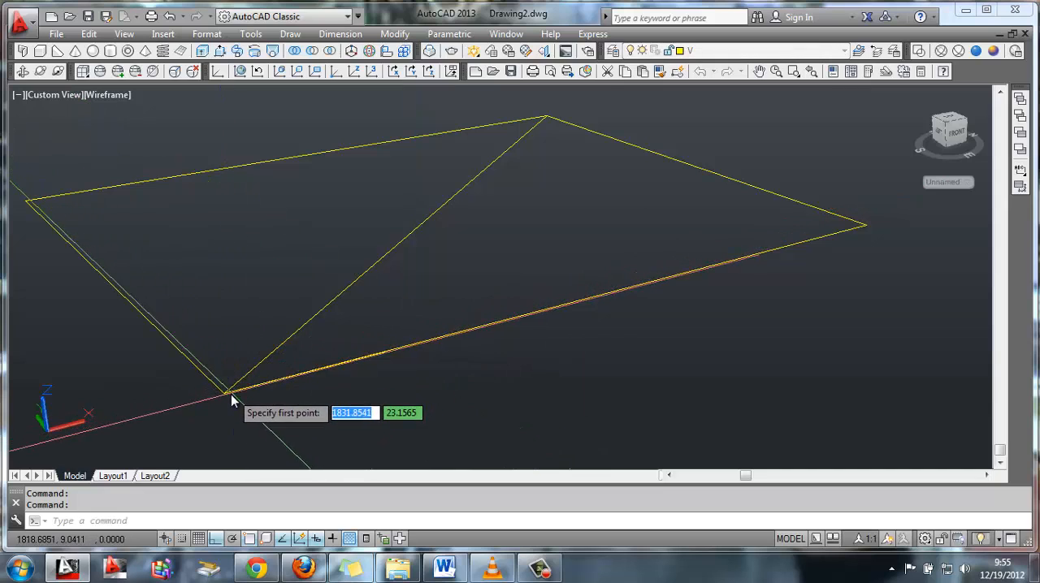
{"action": "left_click", "coordinate": [229, 395]}
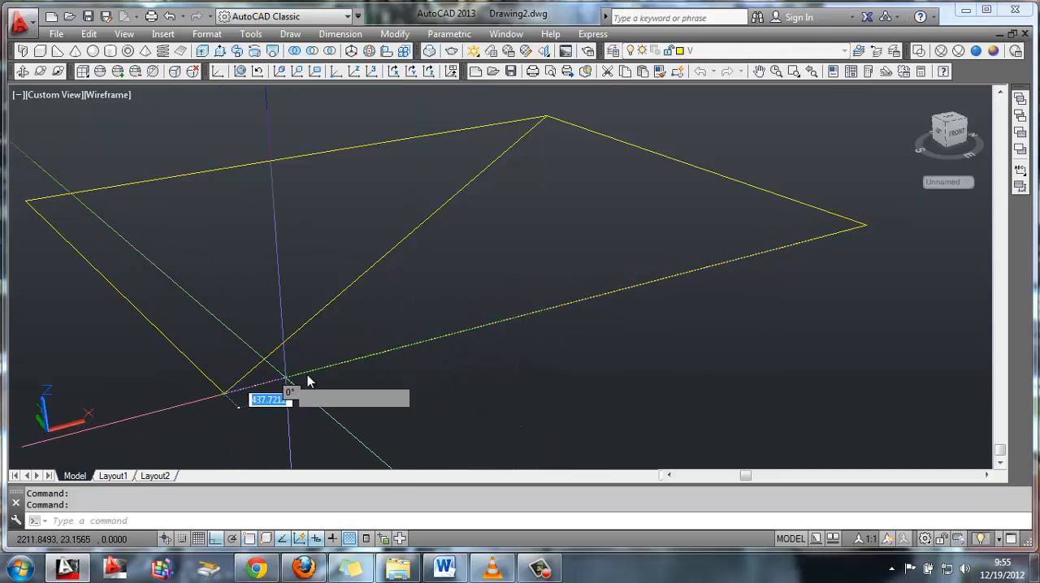
{"action": "type", "text": "12"}
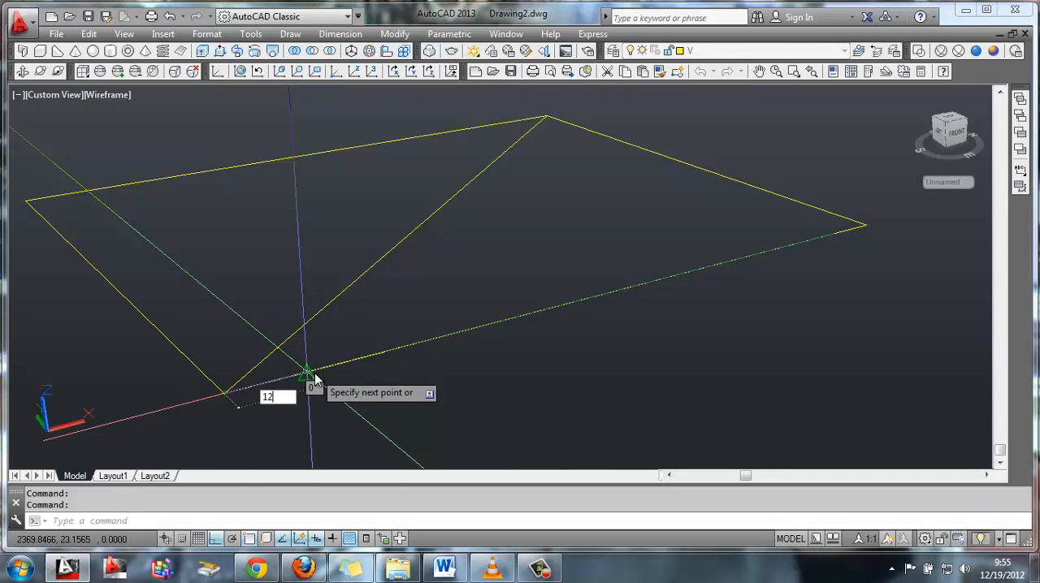
{"action": "type", "text": "00"}
{"action": "key", "text": "Return"}
{"action": "key", "text": "Return"}
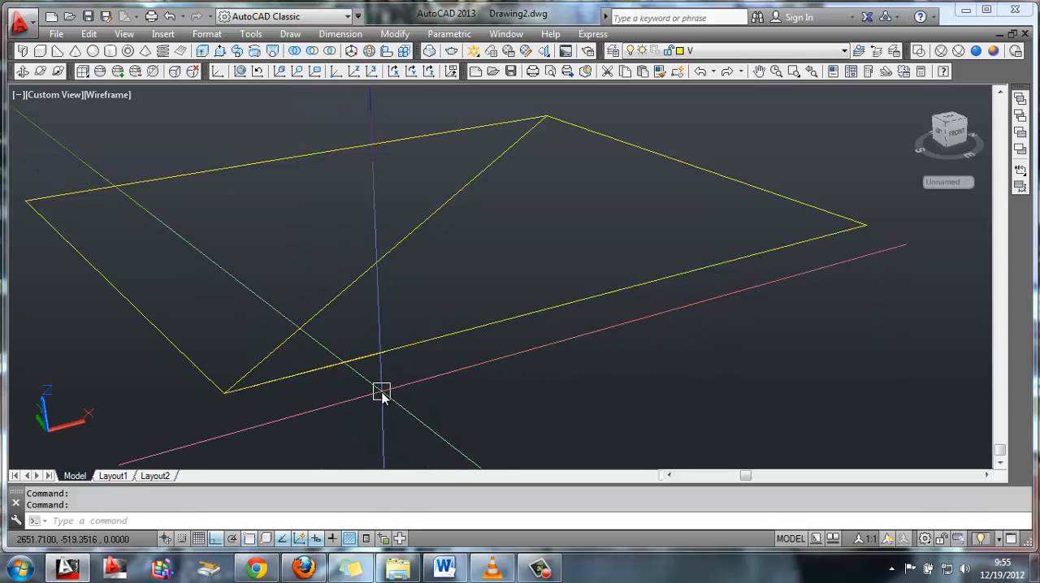
Draw a line 1200 along the front edge from the front corner, then continue it perpendicular about 2340 into the rectangle, past the diagonal
{"action": "type", "text": "l"}
{"action": "key", "text": "Return"}
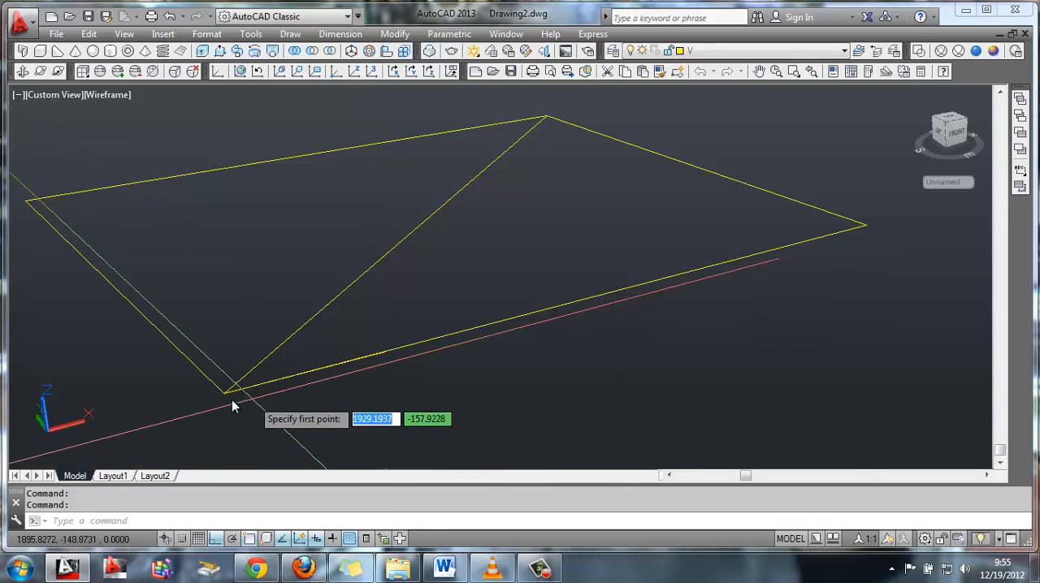
{"action": "left_click", "coordinate": [226, 396]}
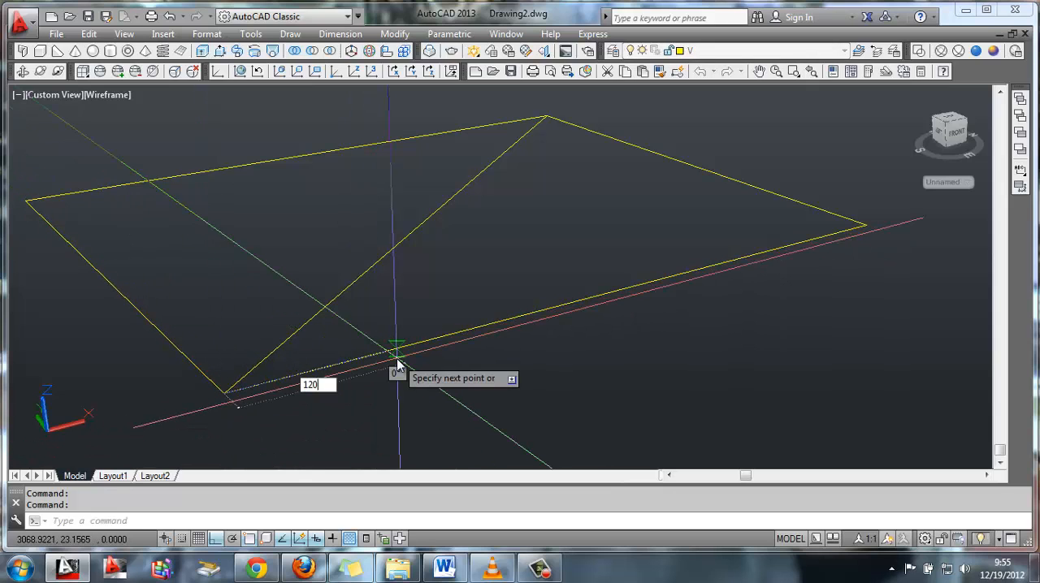
{"action": "key", "text": "Return"}
{"action": "left_click", "coordinate": [271, 253]}
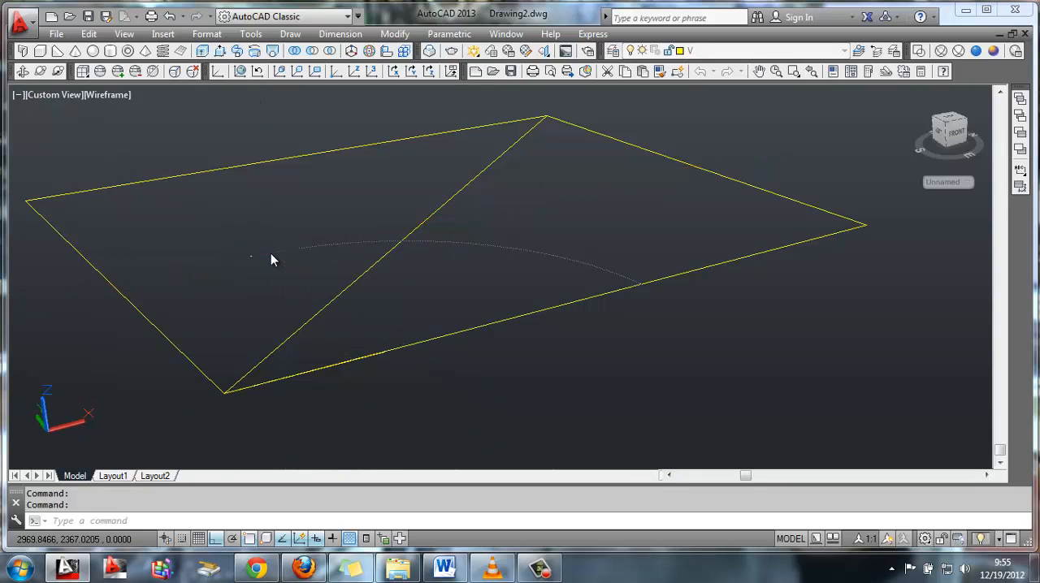
{"action": "key", "text": "Return"}
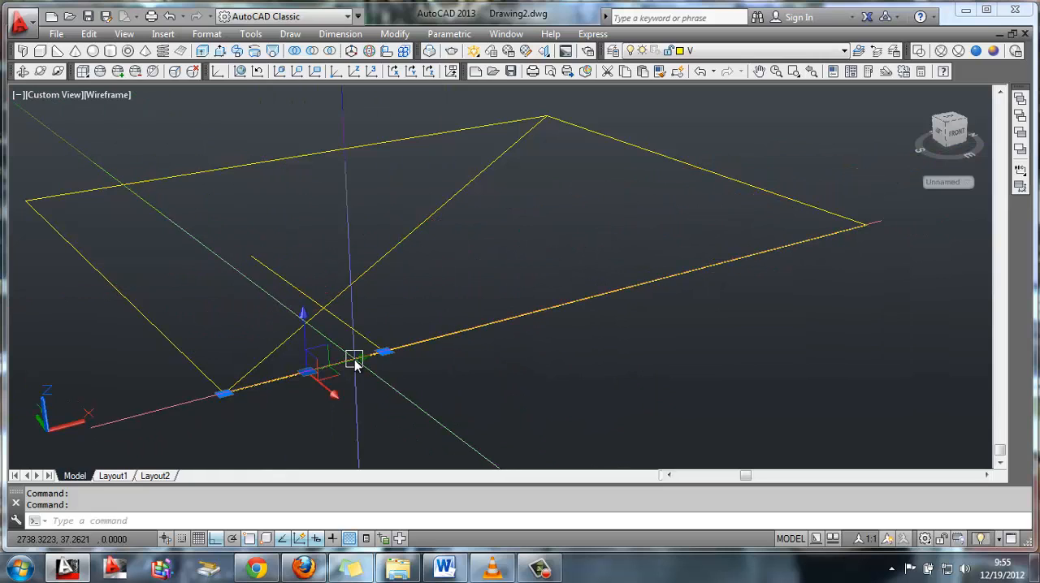
{"action": "key", "text": "Escape"}
{"action": "left_click", "coordinate": [357, 360]}
{"action": "key", "text": "Escape"}
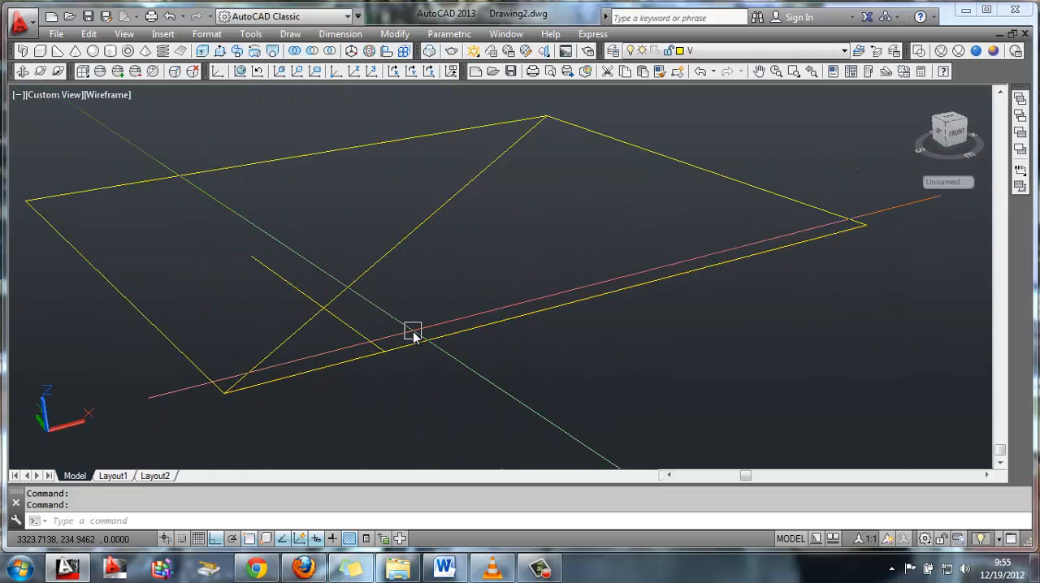
Trim away the perpendicular line and the diagonal beyond their intersection, leaving only the short diagonal piece at the front corner
{"action": "type", "text": "tr"}
{"action": "key", "text": "Return"}
{"action": "key", "text": "Return"}
{"action": "left_click", "coordinate": [364, 335]}
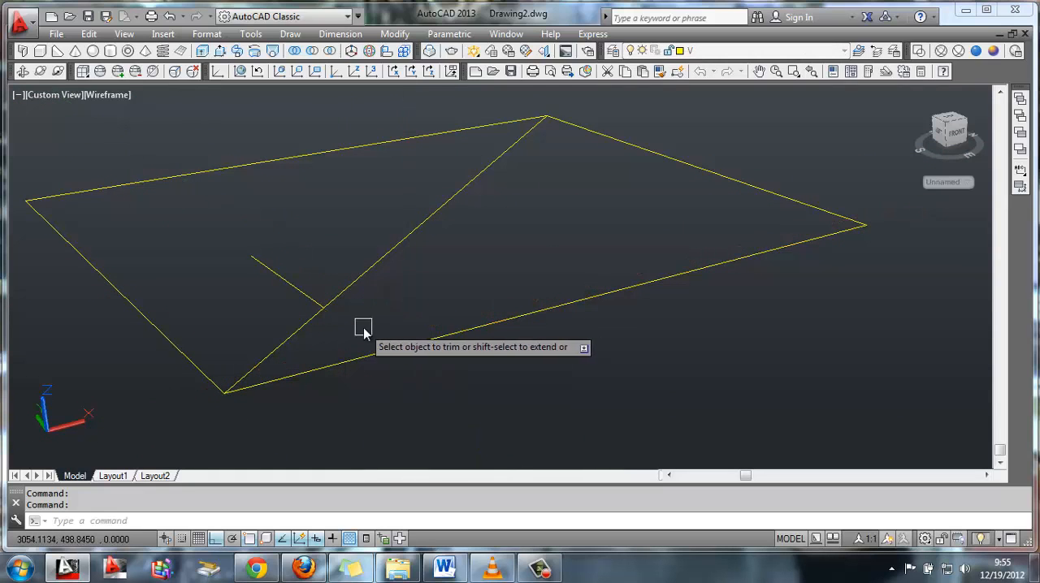
{"action": "key", "text": "Return"}
{"action": "left_click", "coordinate": [368, 272]}
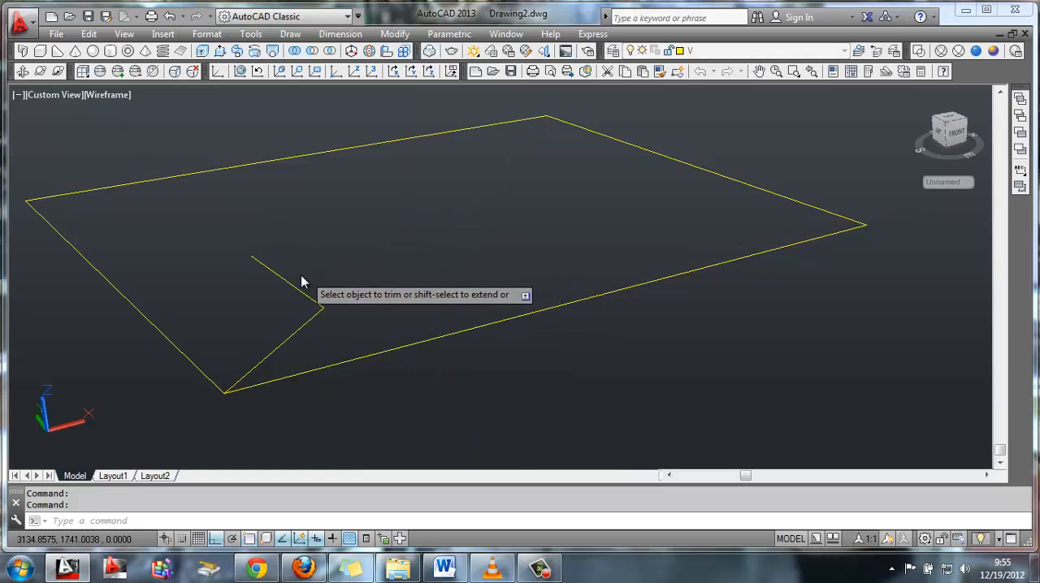
{"action": "left_click", "coordinate": [299, 282]}
{"action": "key", "text": "Return"}
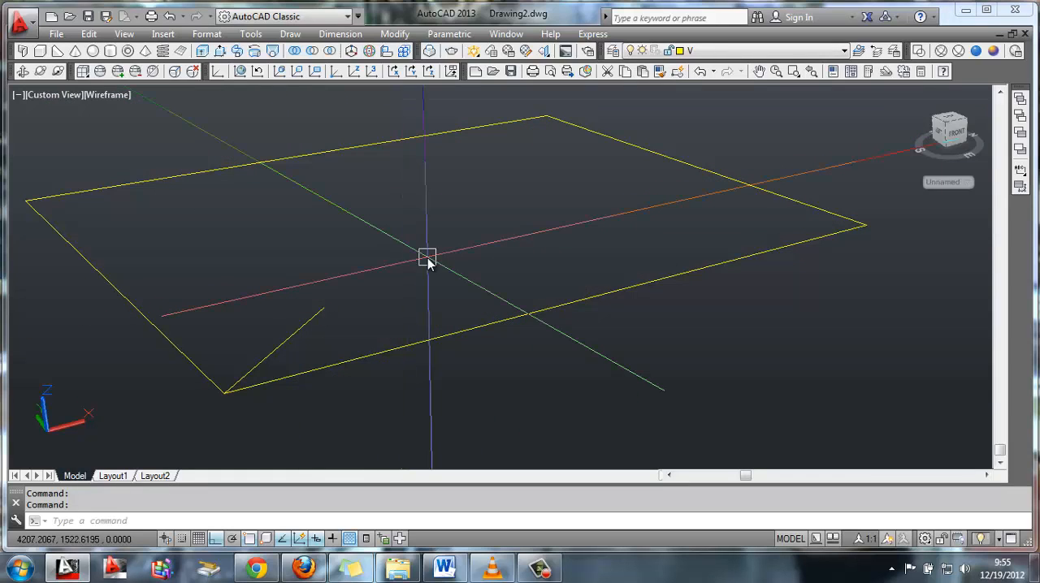
Mirror the short corner diagonal about the midline of the 5000 end edge, keeping the original
{"action": "type", "text": "mi"}
{"action": "key", "text": "Return"}
{"action": "left_click", "coordinate": [285, 342]}
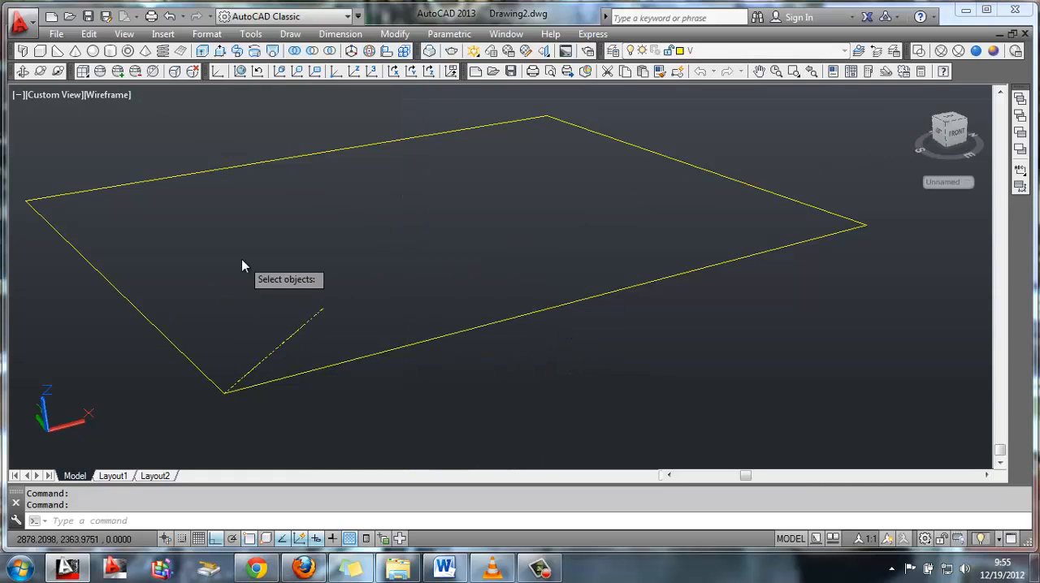
{"action": "key", "text": "Return"}
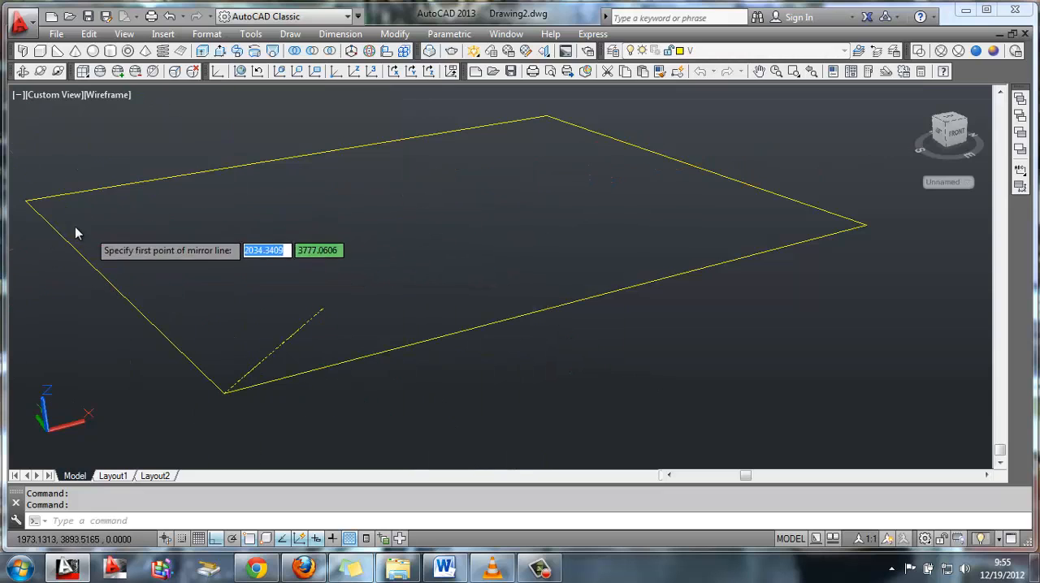
{"action": "left_click", "coordinate": [107, 281]}
{"action": "left_click", "coordinate": [199, 255]}
{"action": "key", "text": "Return"}
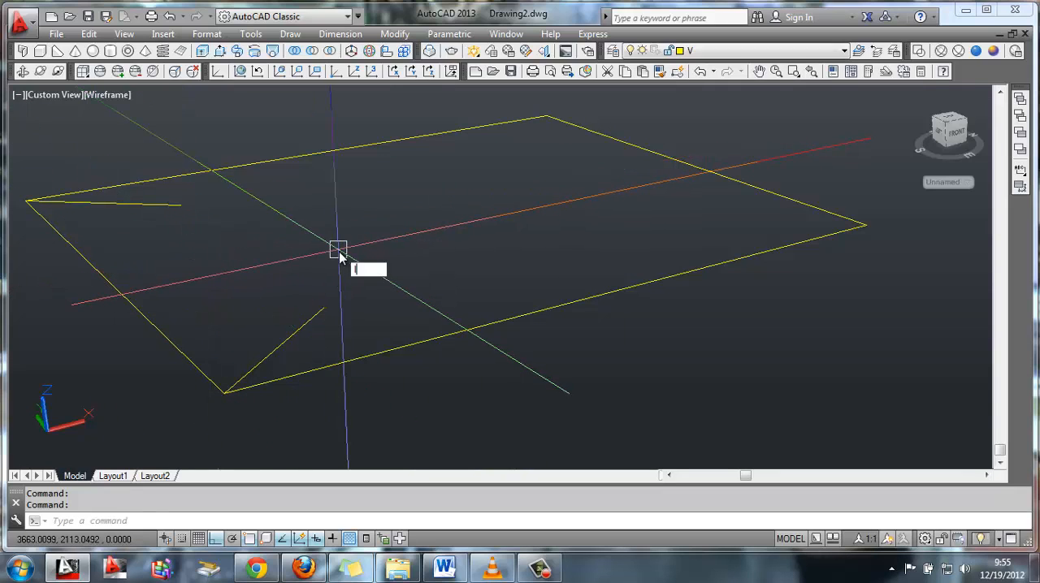
Draw a line connecting the inner ends of the two short corner diagonals
{"action": "type", "text": "l"}
{"action": "key", "text": "Return"}
{"action": "left_click", "coordinate": [180, 205]}
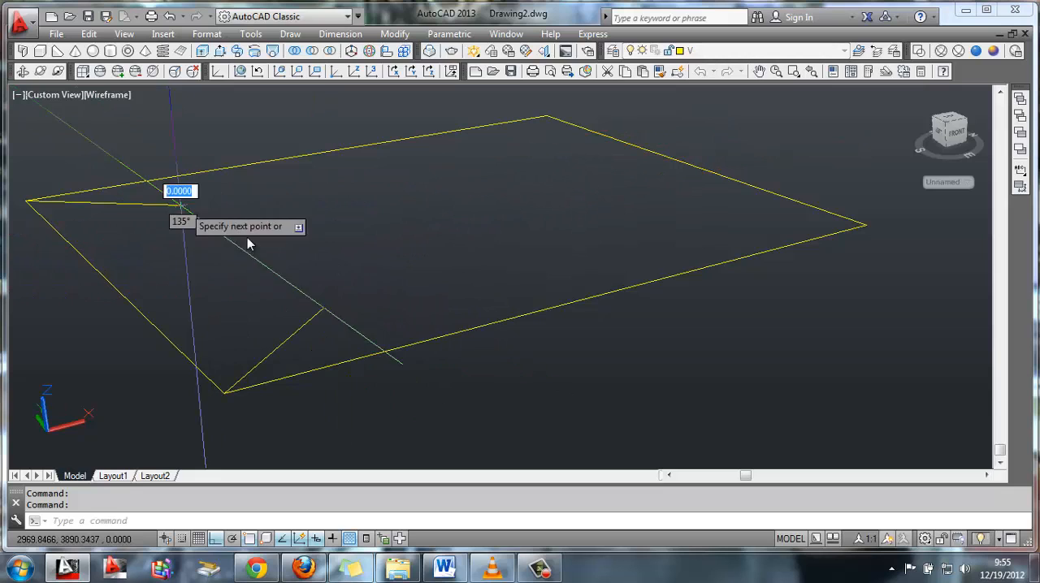
{"action": "left_click", "coordinate": [324, 307]}
{"action": "key", "text": "Return"}
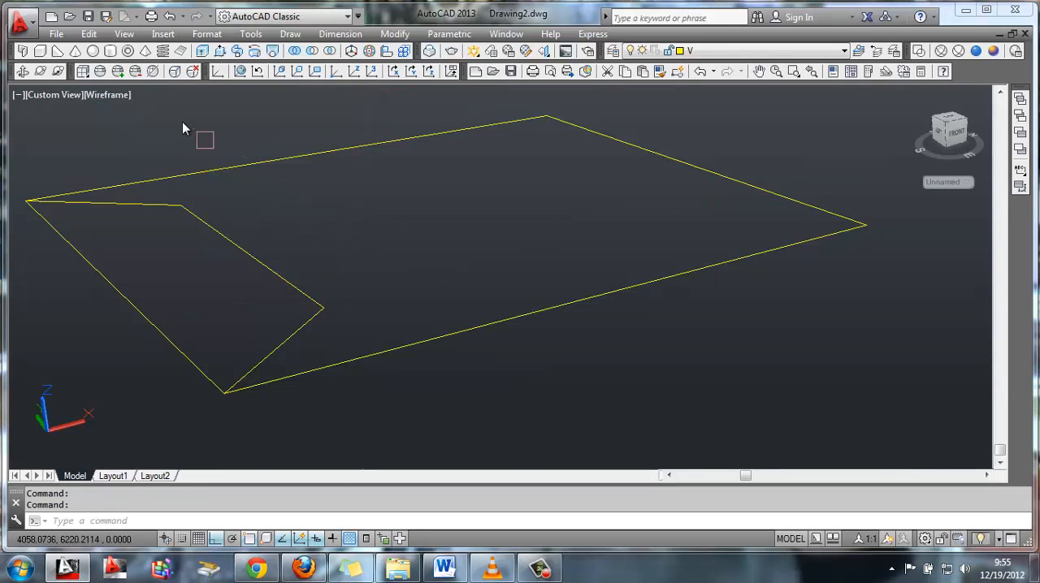
Presspull the trapezoidal area at the end of the base up to a height of 2000
{"action": "left_click", "coordinate": [222, 51]}
{"action": "left_click", "coordinate": [212, 300]}
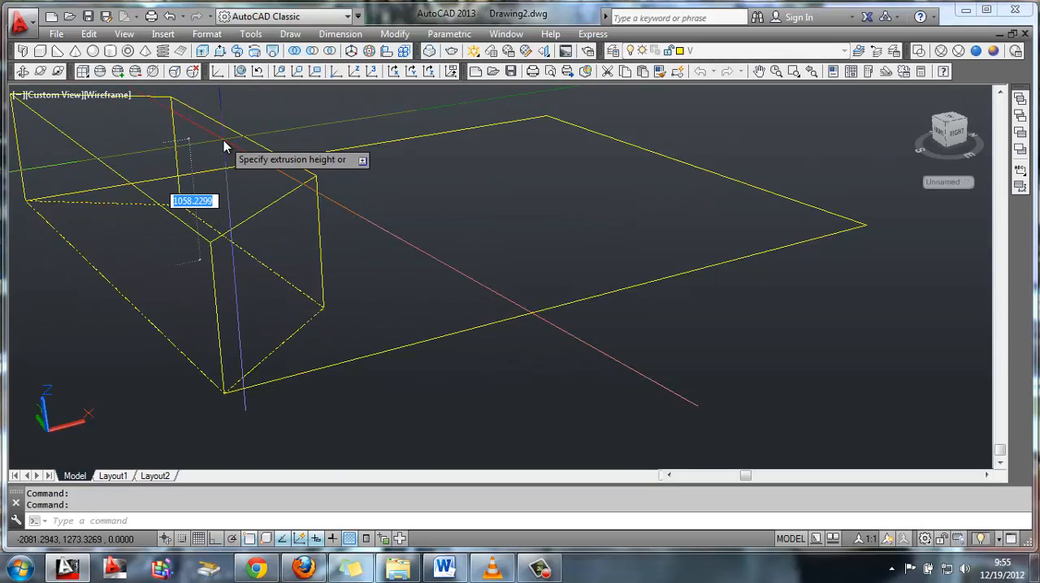
{"action": "type", "text": "2"}
{"action": "type", "text": "000"}
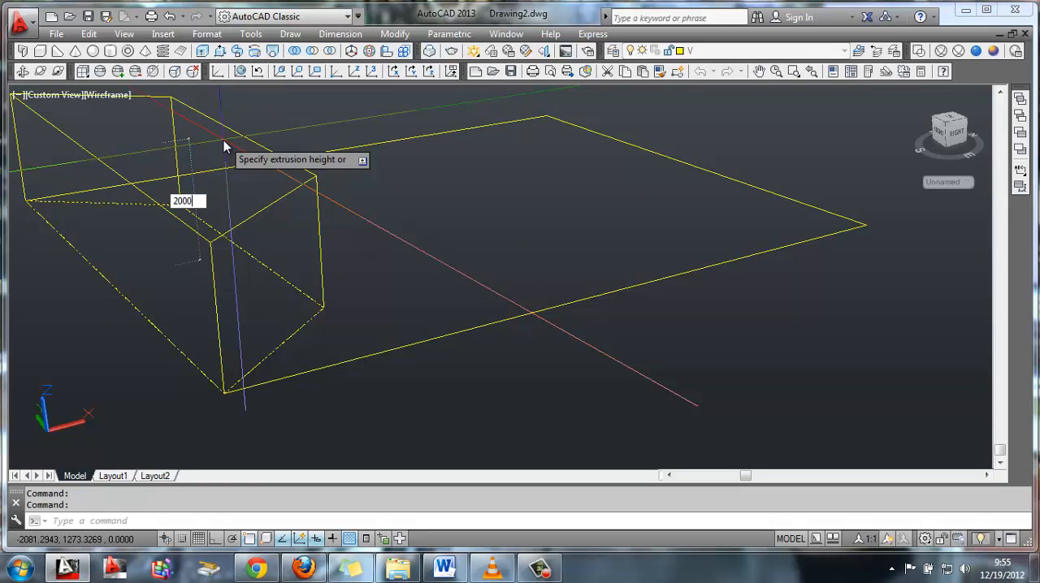
{"action": "key", "text": "Return"}
{"action": "middle_click_drag", "start_coordinate": [244, 151], "coordinate": [367, 239], "text": "shift"}
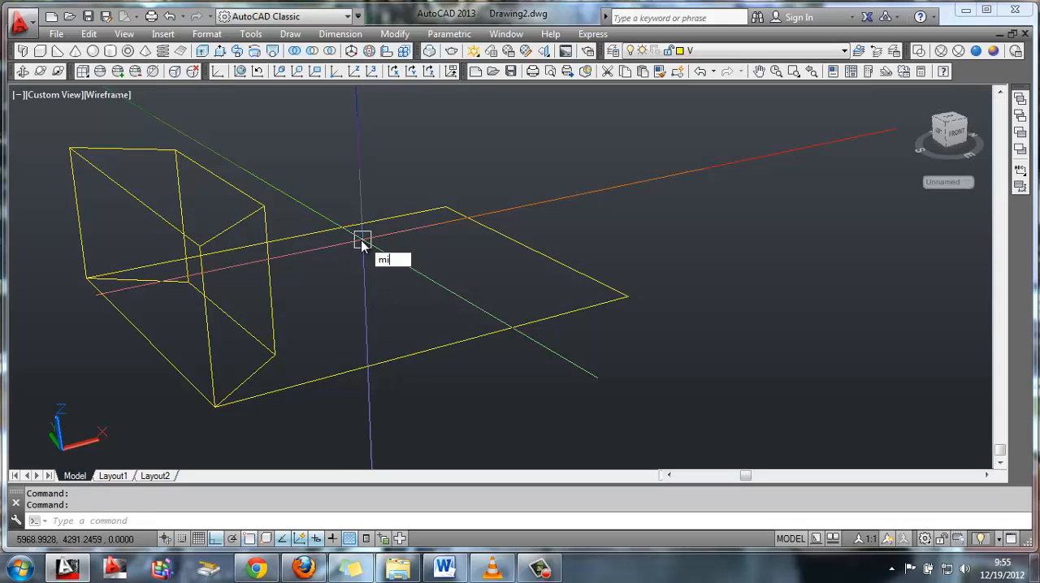
Mirror the trapezoidal block to the opposite end about the midpoint of the front edge, keeping the original
{"action": "type", "text": "mi"}
{"action": "key", "text": "Return"}
{"action": "left_click", "coordinate": [272, 270]}
{"action": "key", "text": "Return"}
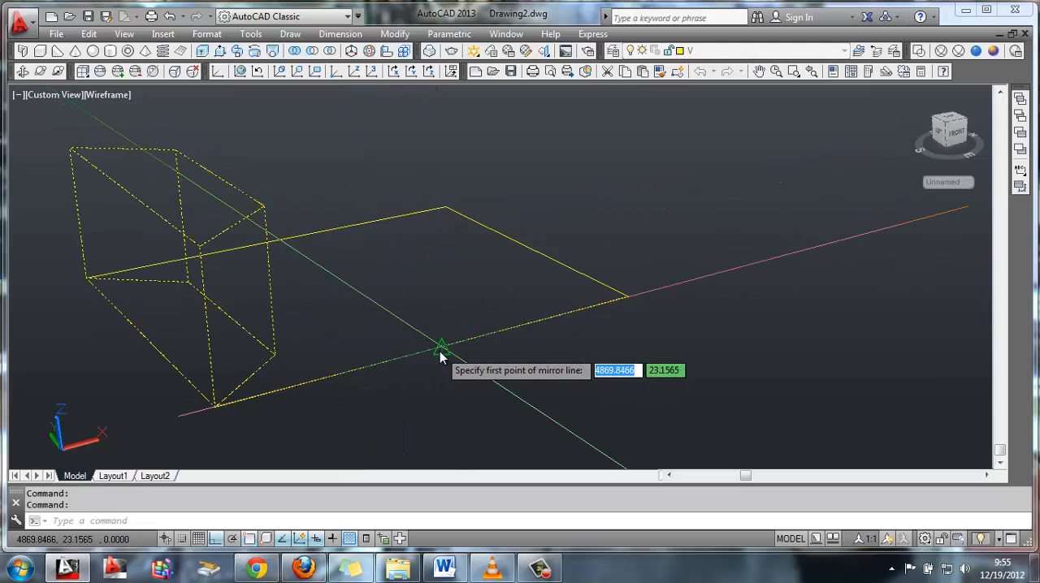
{"action": "left_click", "coordinate": [439, 355]}
{"action": "left_click", "coordinate": [405, 292]}
{"action": "key", "text": "Return"}
Copy the original trapezoidal block about 3113 outward along the X axis, away from the base
{"action": "middle_click_drag", "start_coordinate": [405, 292], "coordinate": [442, 299]}
{"action": "type", "text": "c"}
{"action": "key", "text": "Return"}
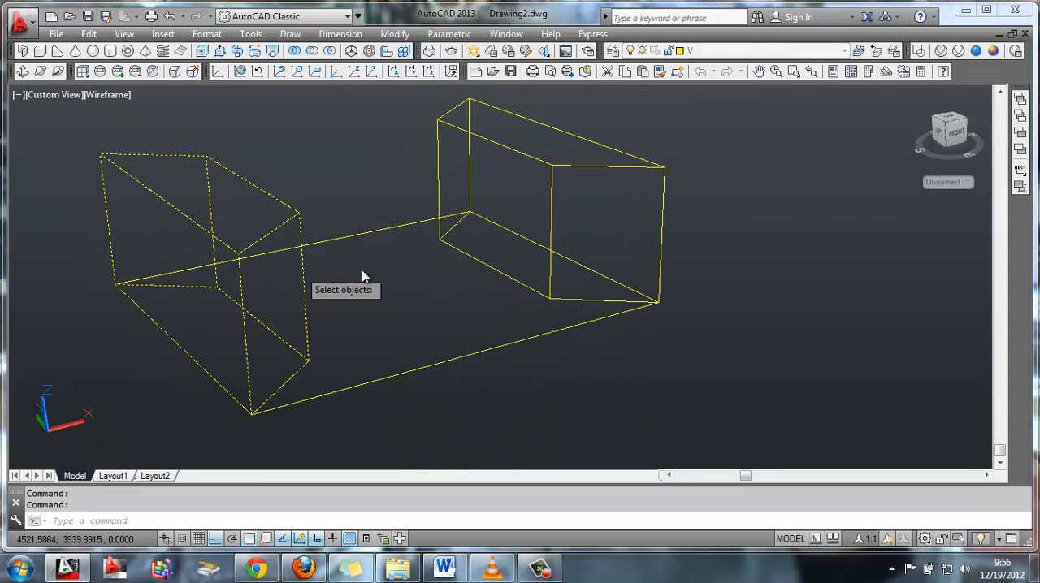
{"action": "key", "text": "Return"}
{"action": "left_click", "coordinate": [239, 256]}
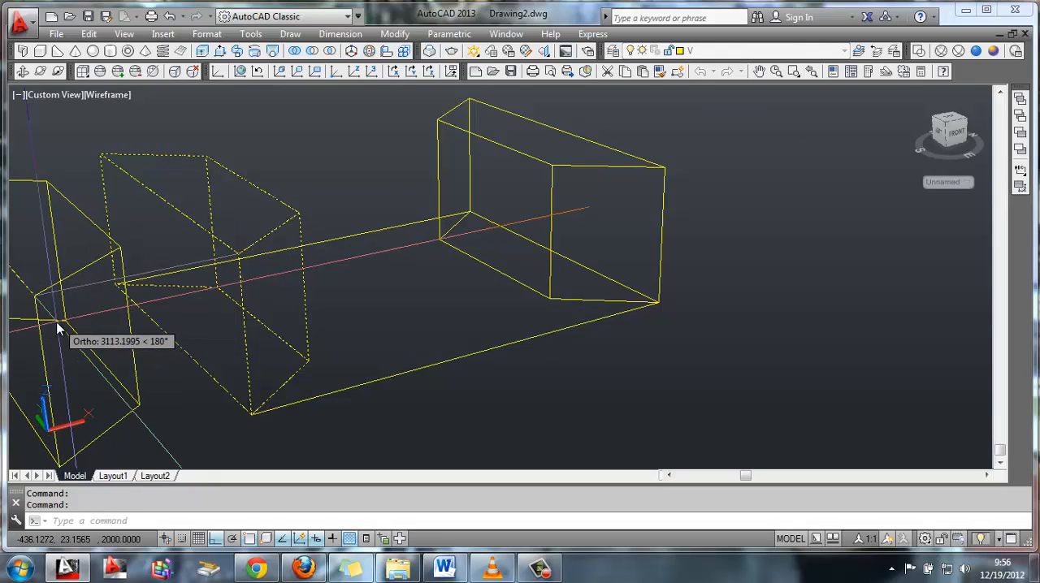
{"action": "left_click", "coordinate": [57, 322]}
{"action": "key", "text": "Return"}
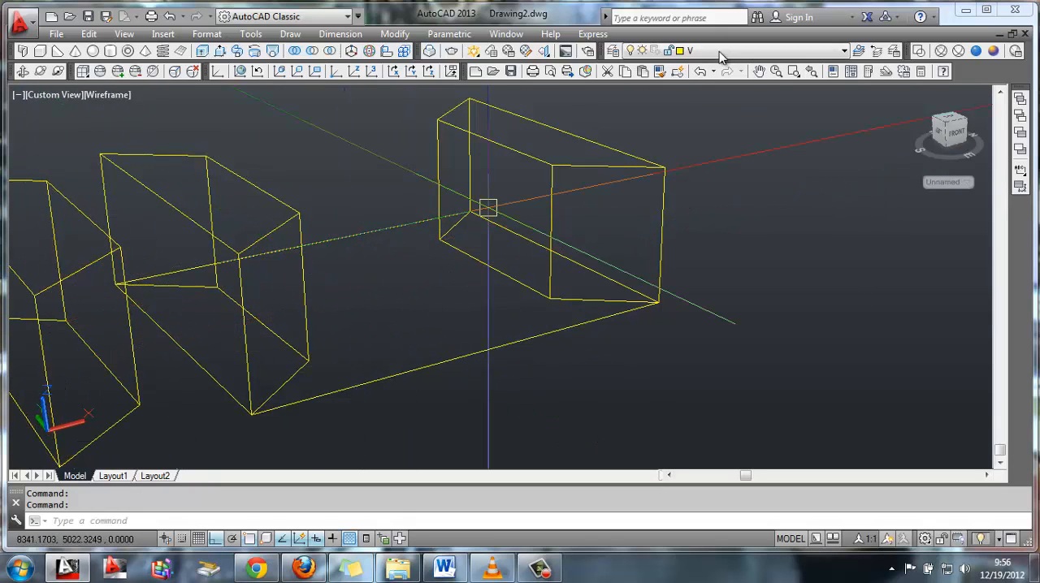
Switch to layer X to show the roof prism and subtract the trapezoidal blocks at both ends from it
{"action": "left_click", "coordinate": [719, 51]}
{"action": "left_click", "coordinate": [700, 111]}
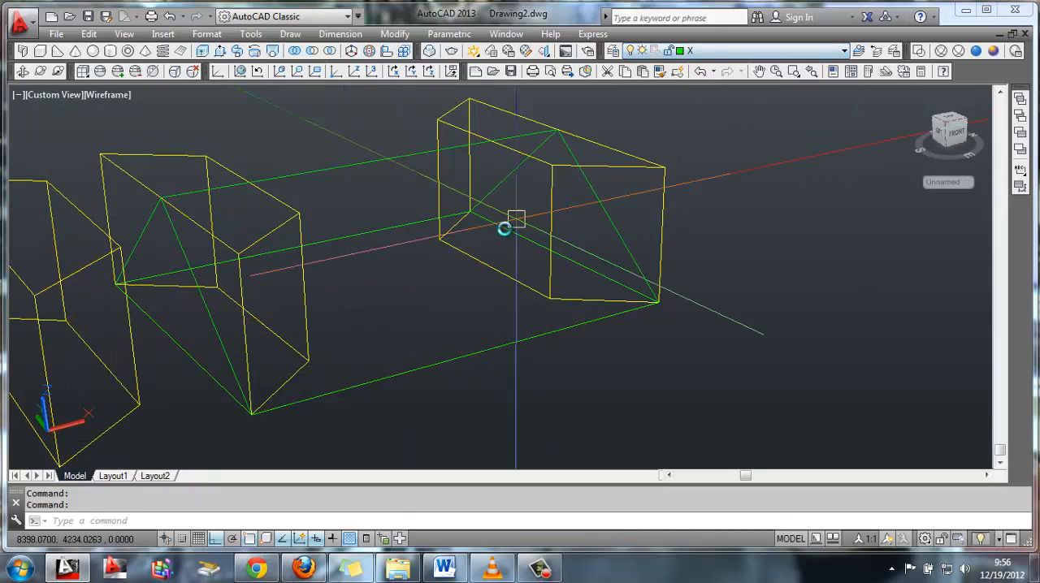
{"action": "left_click", "coordinate": [312, 51]}
{"action": "left_click", "coordinate": [360, 161]}
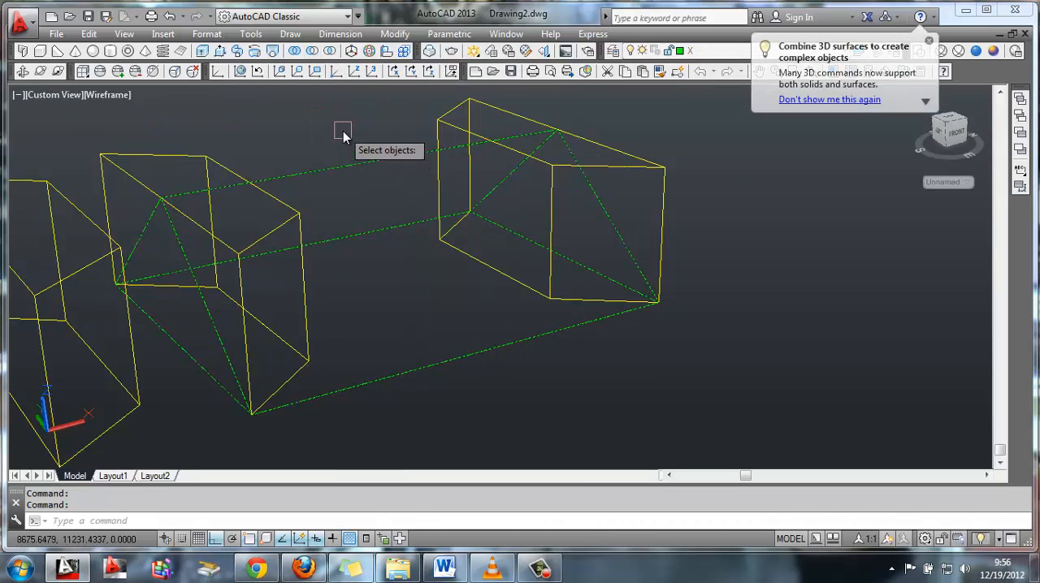
{"action": "left_click", "coordinate": [441, 121]}
{"action": "key", "text": "Return"}
{"action": "middle_click_drag", "start_coordinate": [295, 215], "coordinate": [329, 204]}
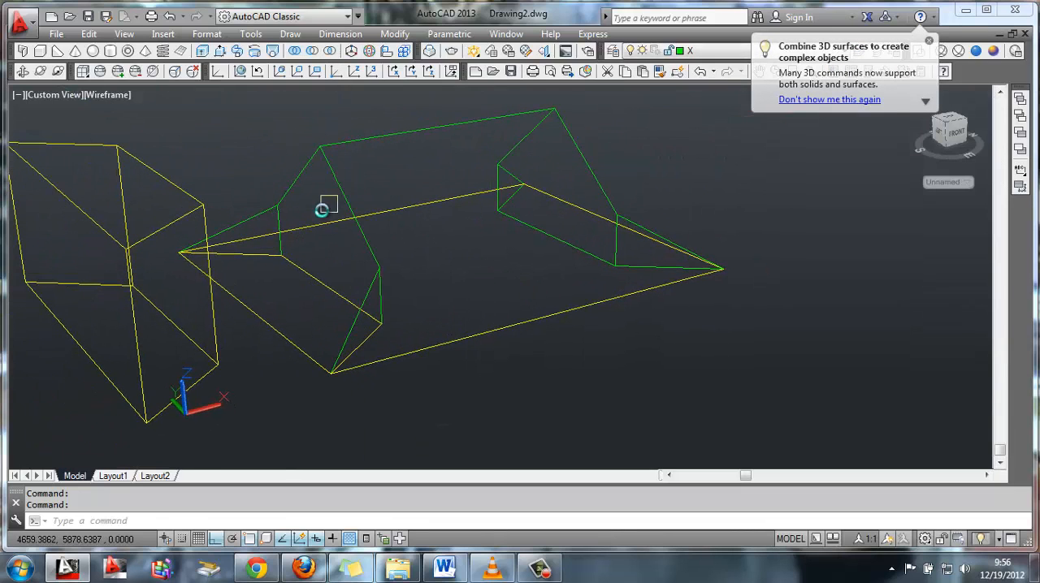
Move the copied trapezoidal block from its lower front corner to the front corner of the base
{"action": "type", "text": "m"}
{"action": "key", "text": "Return"}
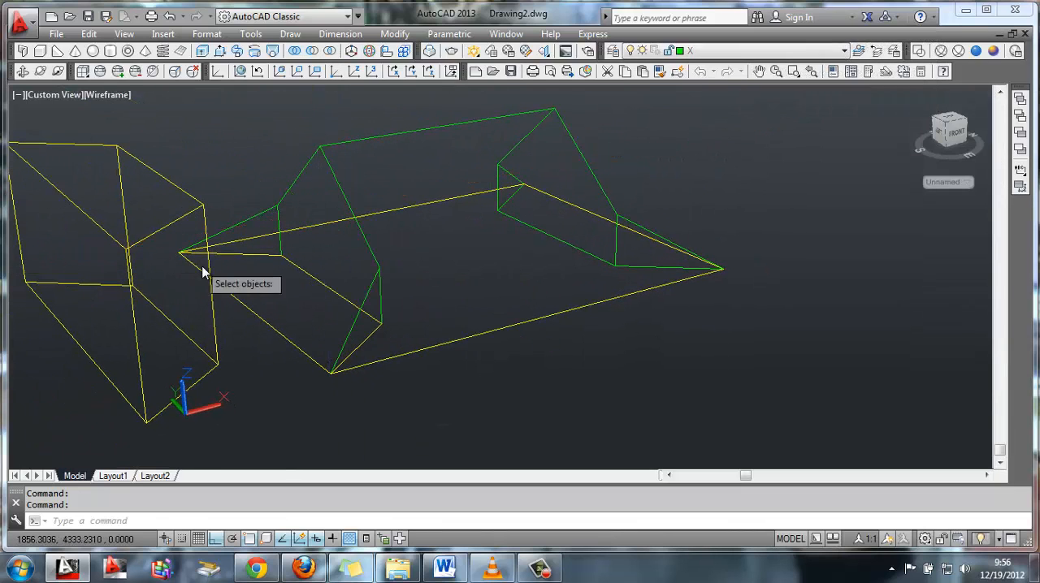
{"action": "left_click", "coordinate": [213, 320]}
{"action": "key", "text": "Return"}
{"action": "left_click", "coordinate": [145, 423]}
{"action": "scroll", "coordinate": [318, 390], "scroll_direction": "up", "scroll_amount": 2}
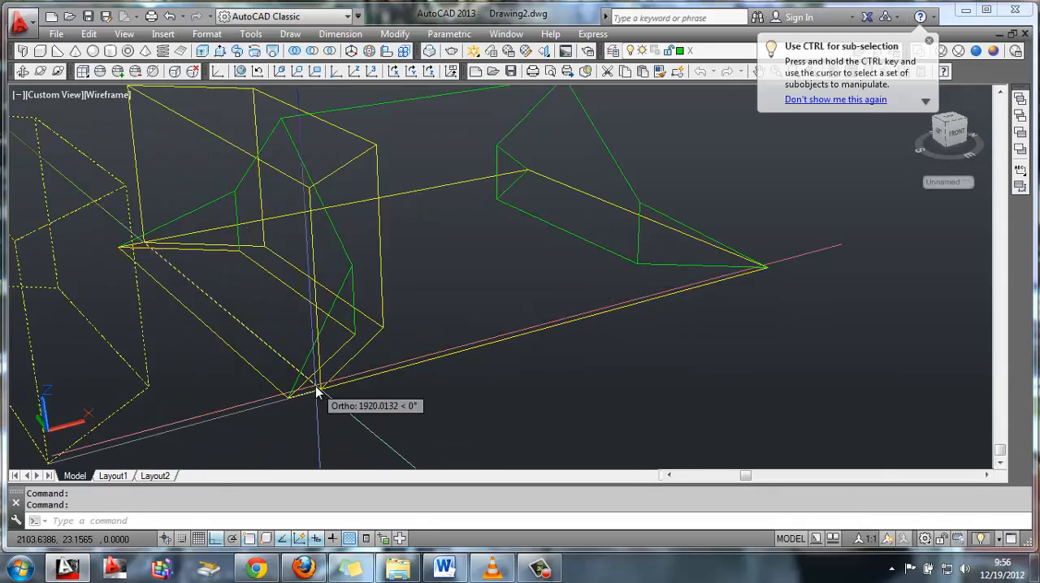
{"action": "left_click", "coordinate": [235, 428]}
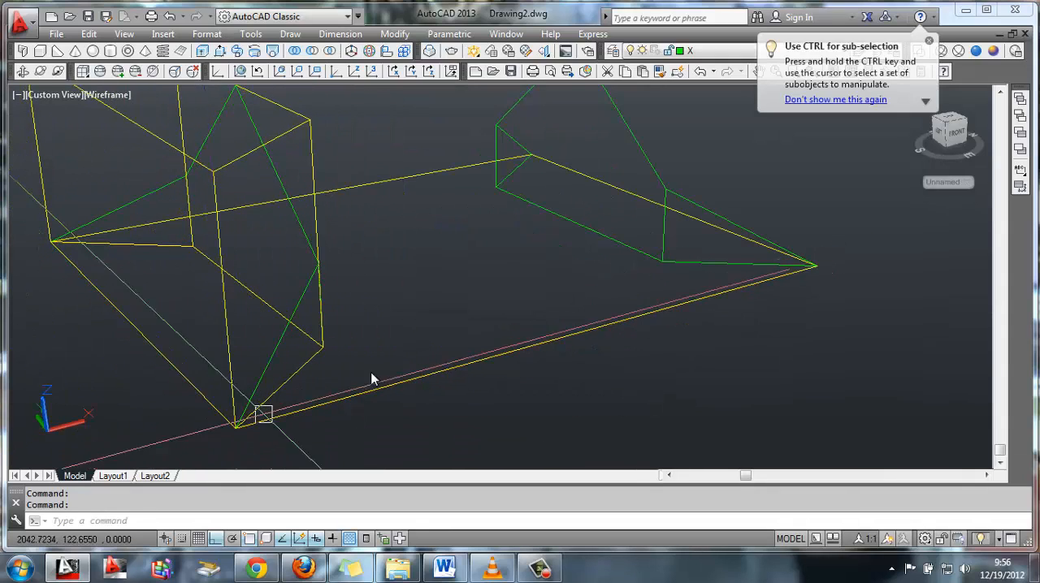
Slice the trapezoidal block with a three-point plane through both base corners and the upper notch corner, and delete the upper piece
{"action": "middle_click_drag", "start_coordinate": [455, 319], "coordinate": [490, 325]}
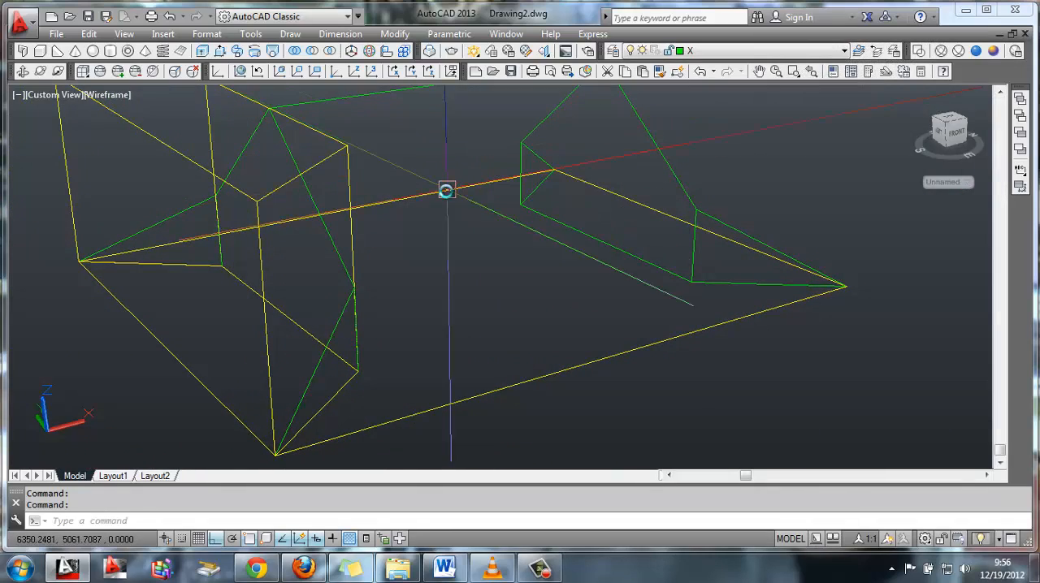
{"action": "type", "text": "slice"}
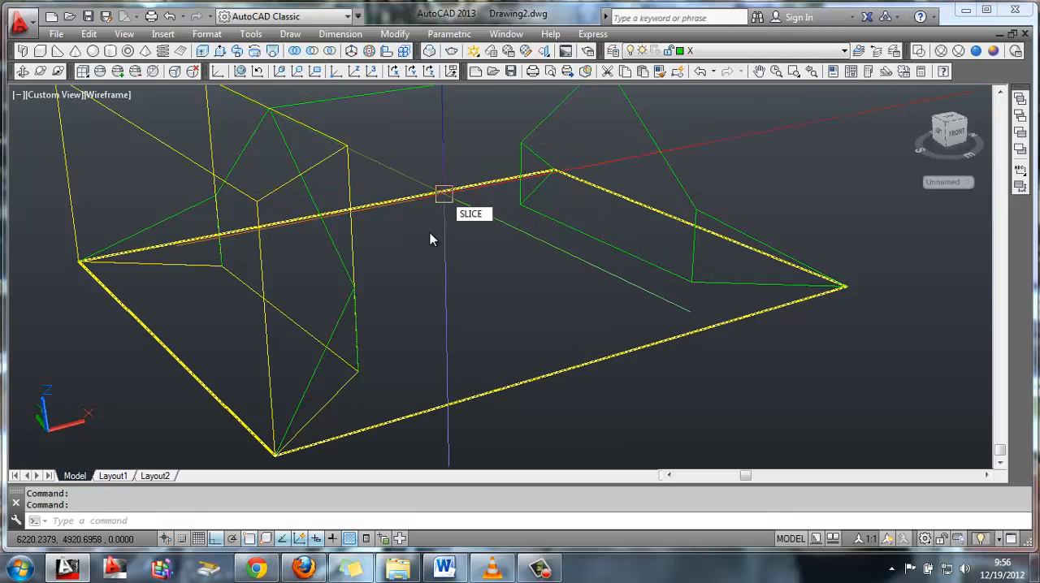
{"action": "key", "text": "Return"}
{"action": "left_click", "coordinate": [169, 157]}
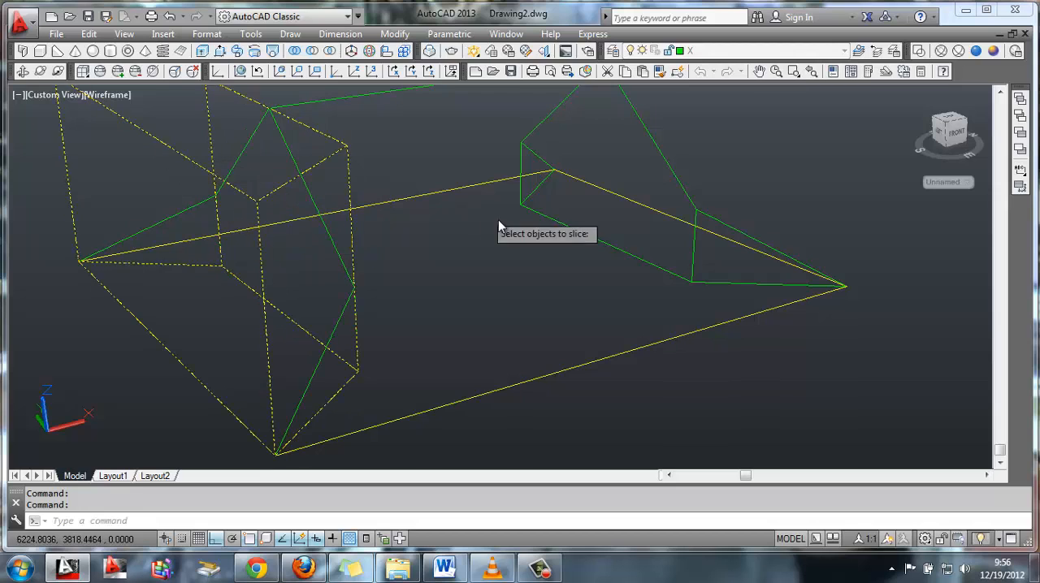
{"action": "key", "text": "Return"}
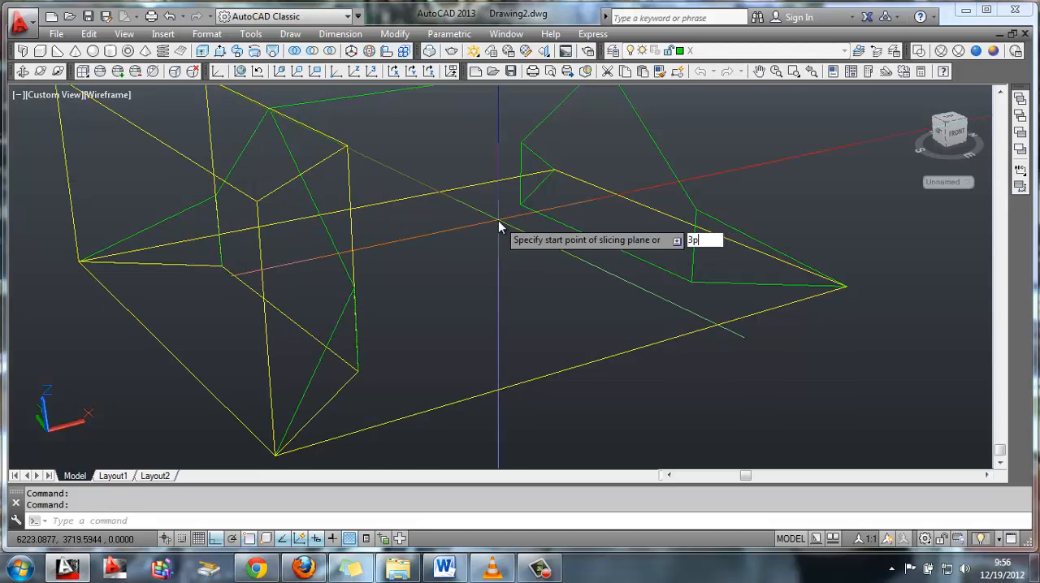
{"action": "type", "text": "3p"}
{"action": "key", "text": "Return"}
{"action": "left_click", "coordinate": [79, 261]}
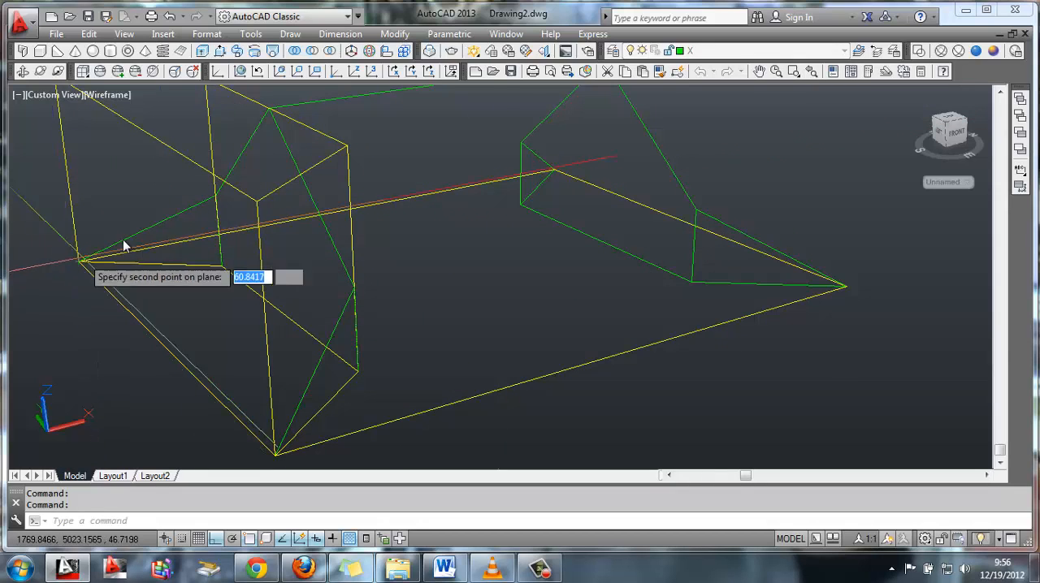
{"action": "left_click", "coordinate": [276, 455]}
{"action": "key", "text": "Return"}
{"action": "left_click", "coordinate": [279, 192]}
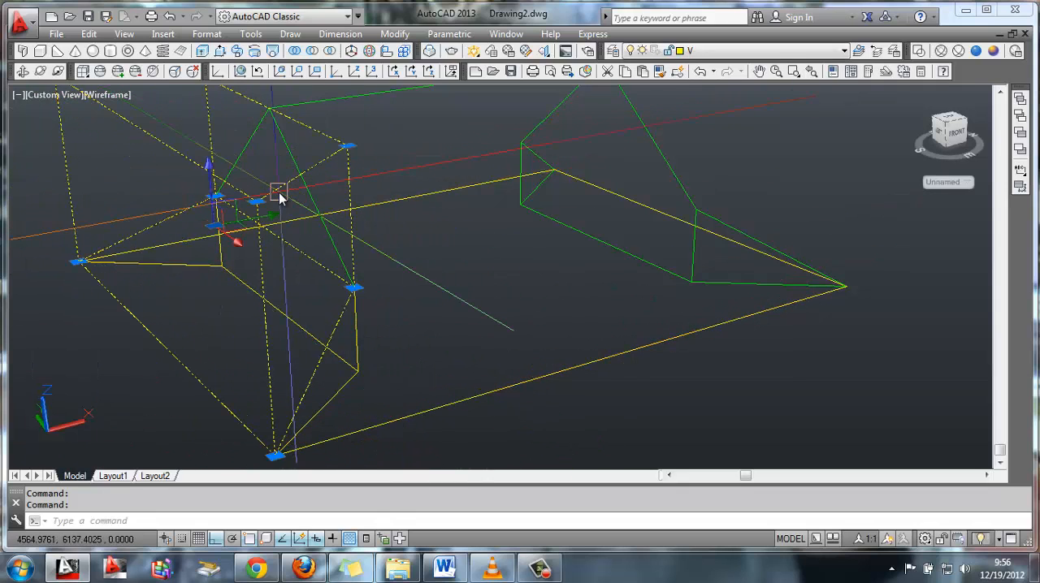
{"action": "key", "text": "Delete"}
Mirror the sliced wedge to the opposite end about the midpoint of the front edge, keeping the original
{"action": "type", "text": "m"}
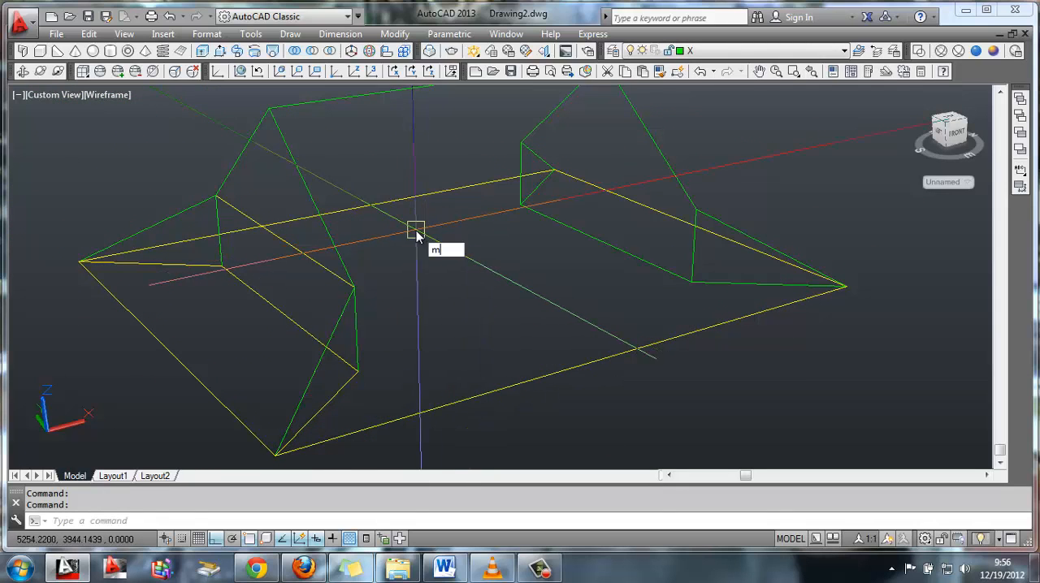
{"action": "type", "text": "i"}
{"action": "key", "text": "Return"}
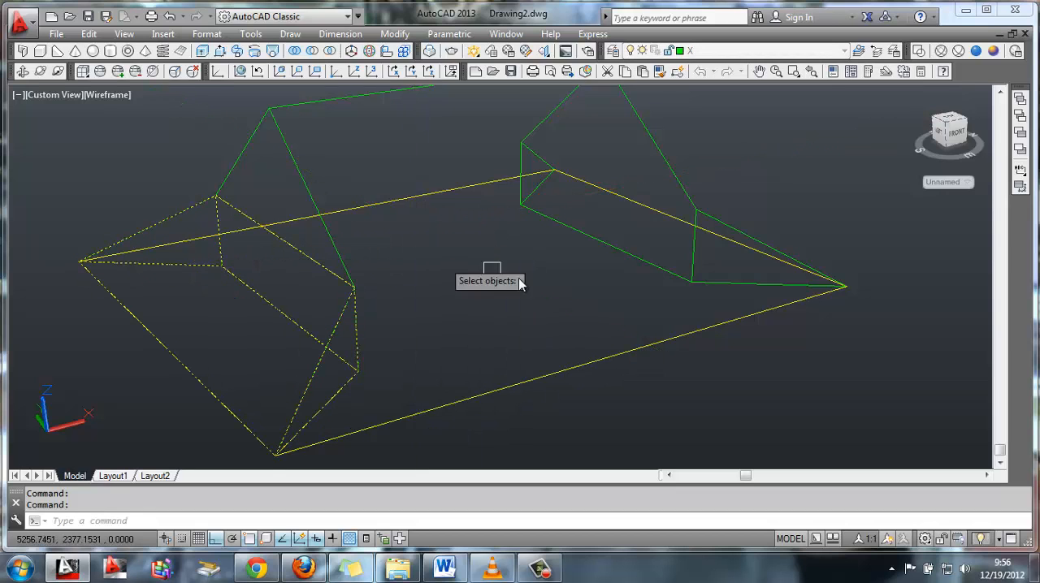
{"action": "left_click", "coordinate": [490, 270]}
{"action": "key", "text": "Return"}
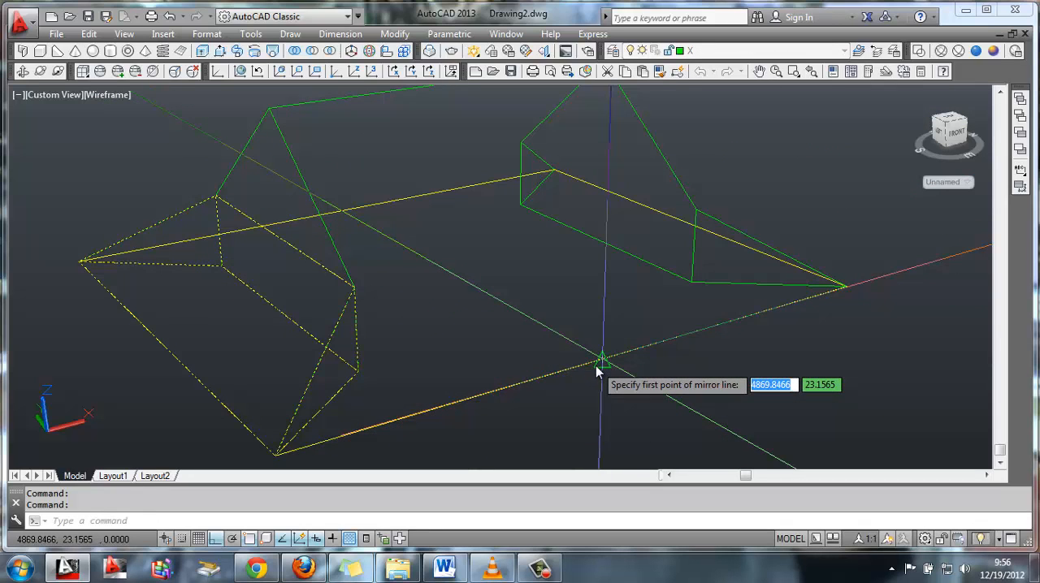
{"action": "left_click", "coordinate": [597, 363]}
{"action": "left_click", "coordinate": [506, 301]}
{"action": "key", "text": "Return"}
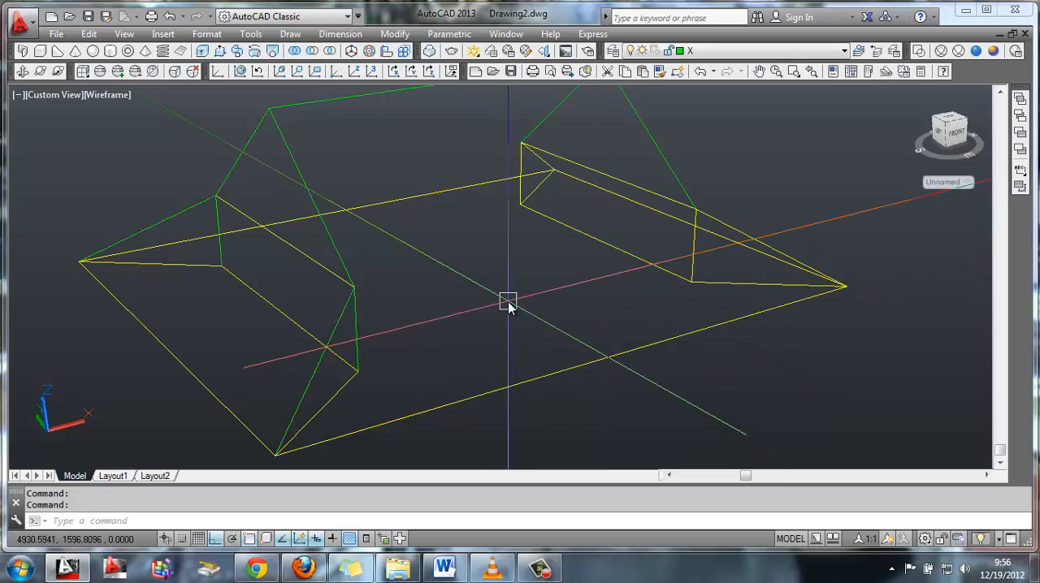
Union the notched roof body with the wedges at both ends into one solid
{"action": "scroll", "coordinate": [500, 291], "scroll_direction": "down", "scroll_amount": 1}
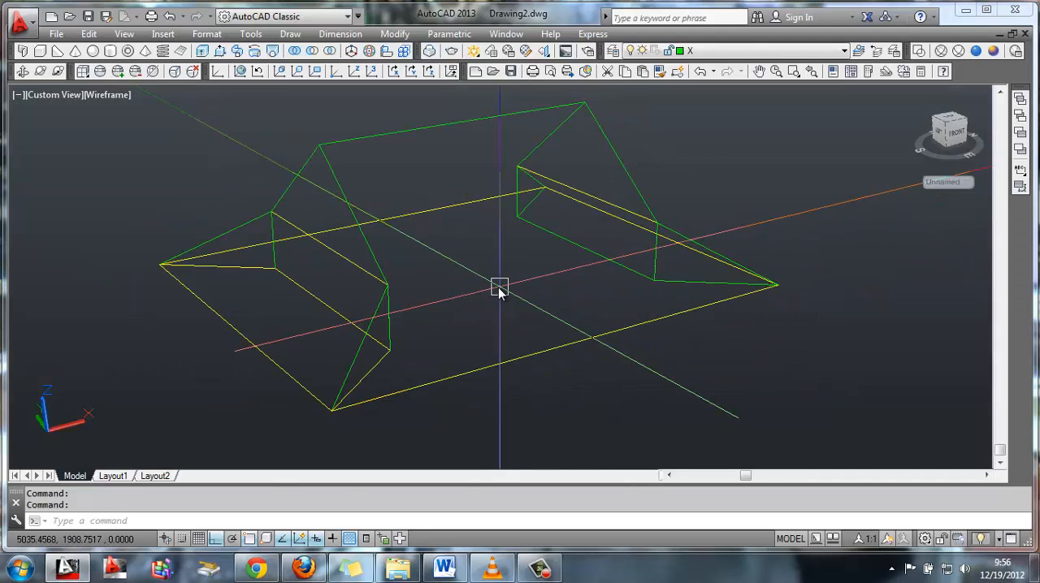
{"action": "left_click", "coordinate": [295, 54]}
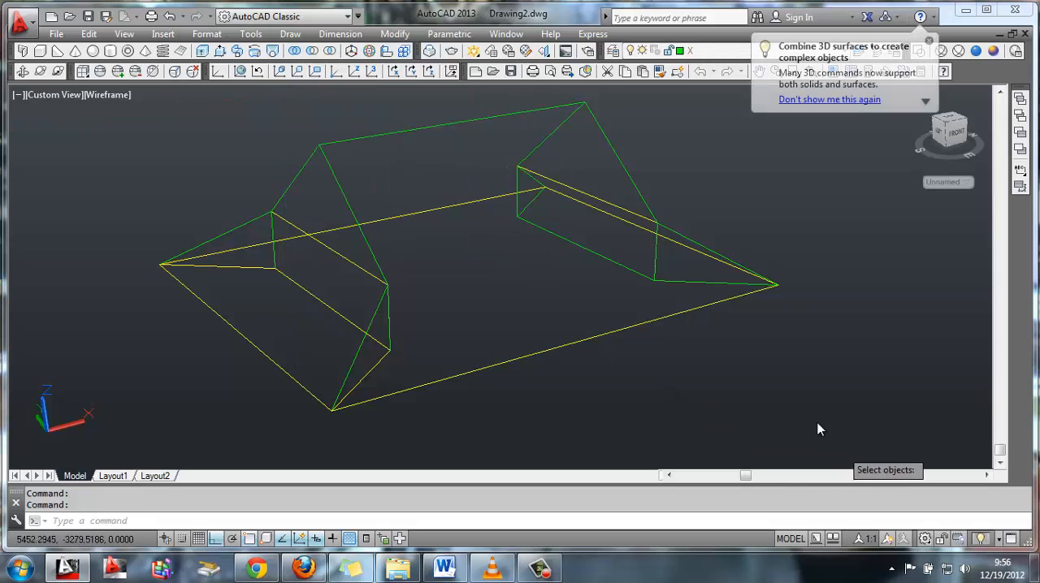
{"action": "left_click", "coordinate": [841, 446]}
{"action": "left_click", "coordinate": [219, 163]}
{"action": "key", "text": "Return"}
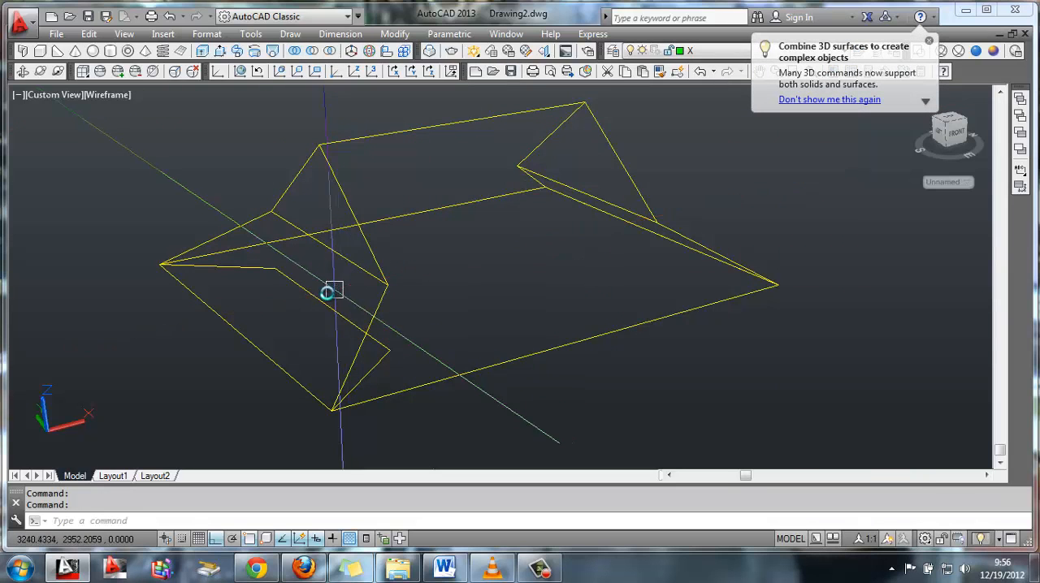
Delete the leftover trapezoid outline at the near end of the roof
{"action": "left_click", "coordinate": [260, 267]}
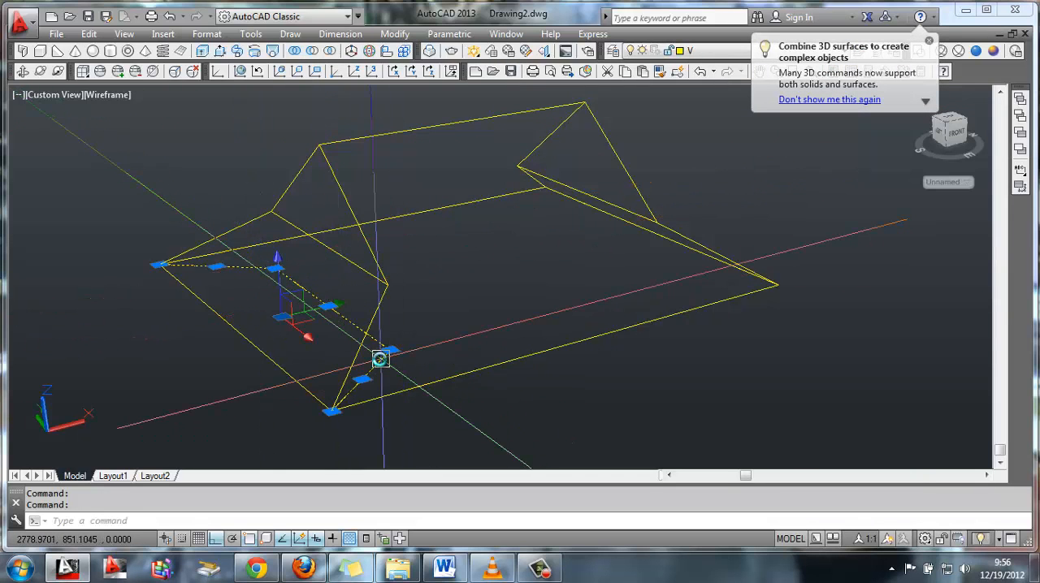
{"action": "key", "text": "Escape"}
Copy the united roof solid well clear of the original along the negative X direction, based on its near ridge end
{"action": "type", "text": "CO"}
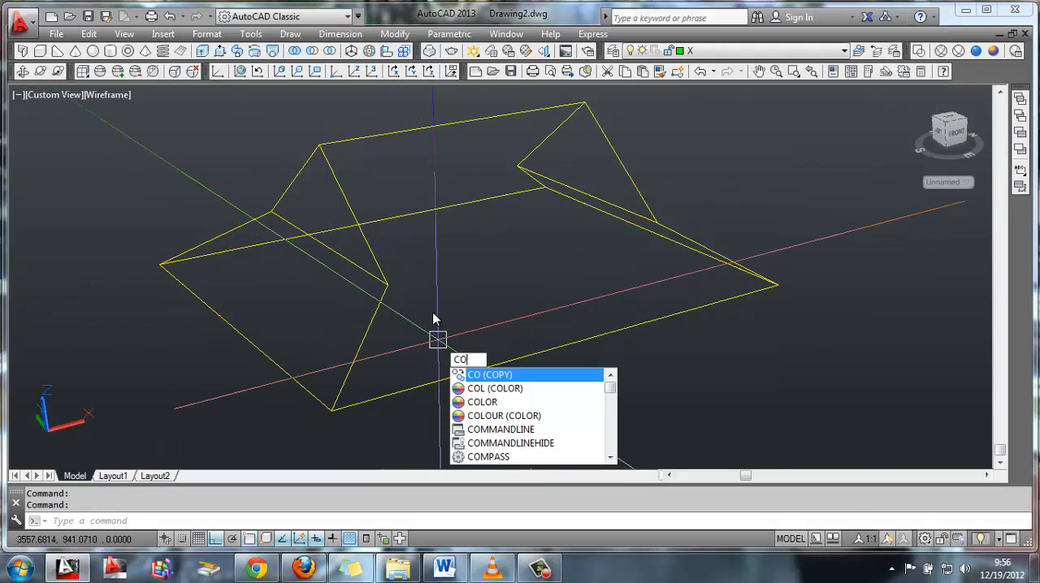
{"action": "key", "text": "Return"}
{"action": "left_click", "coordinate": [298, 181]}
{"action": "key", "text": "Return"}
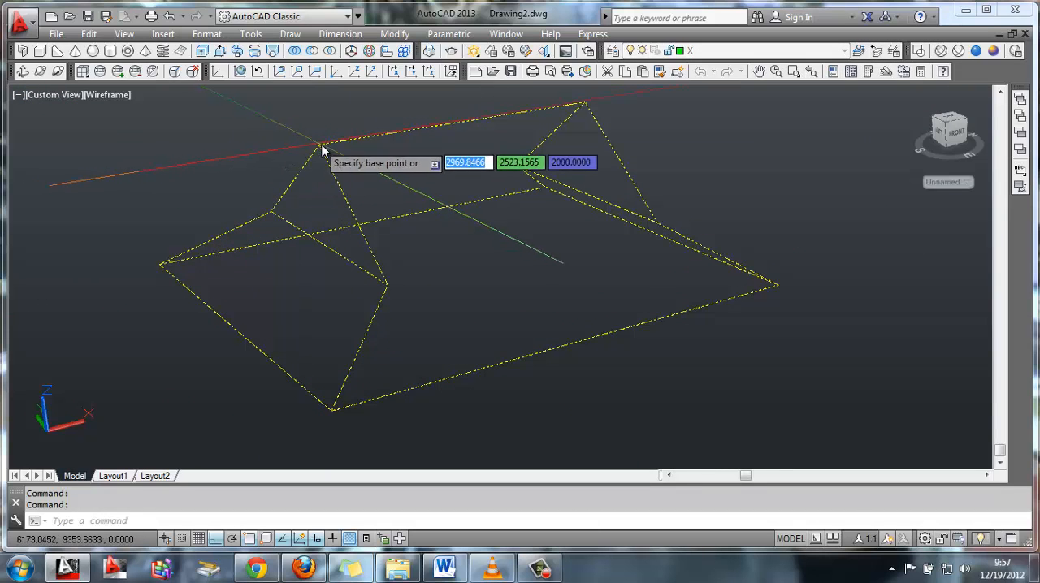
{"action": "left_click", "coordinate": [322, 150]}
{"action": "middle_click_drag", "start_coordinate": [75, 237], "coordinate": [453, 151]}
{"action": "scroll", "coordinate": [453, 153], "scroll_direction": "down", "scroll_amount": 1}
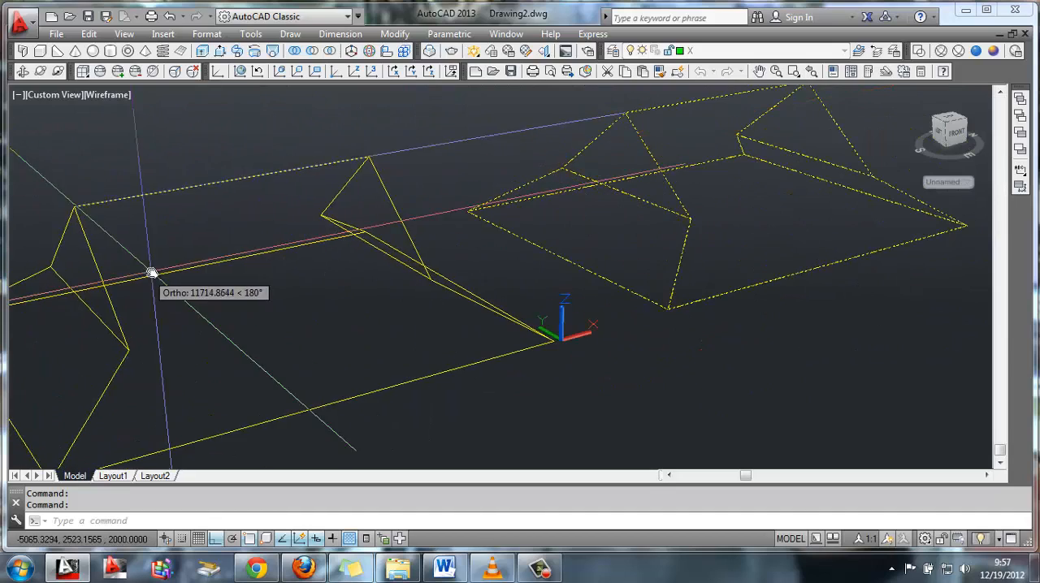
{"action": "scroll", "coordinate": [151, 273], "scroll_direction": "down", "scroll_amount": 2}
{"action": "left_click", "coordinate": [51, 297]}
{"action": "key", "text": "Return"}
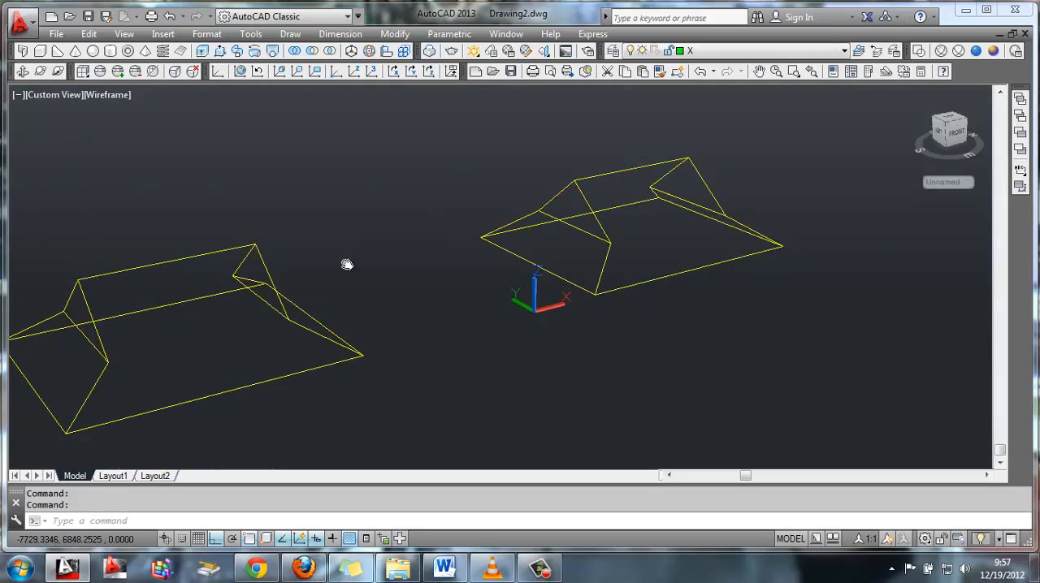
Copy the original roof solid 200 straight down from the midpoint of its ridge
{"action": "middle_click_drag", "start_coordinate": [347, 265], "coordinate": [508, 259], "text": "shift"}
{"action": "type", "text": "co"}
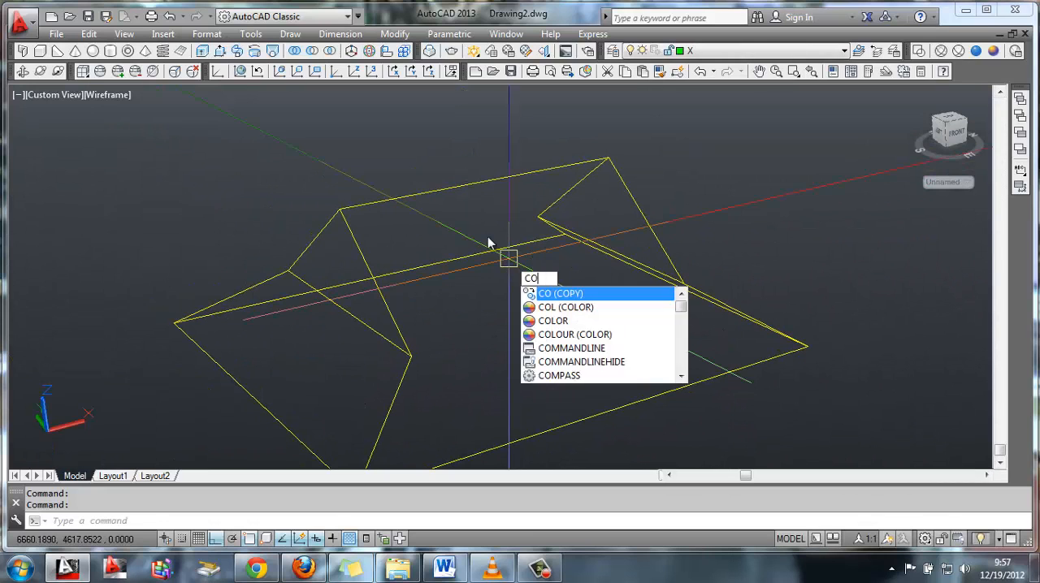
{"action": "key", "text": "Return"}
{"action": "left_click", "coordinate": [471, 185]}
{"action": "key", "text": "Return"}
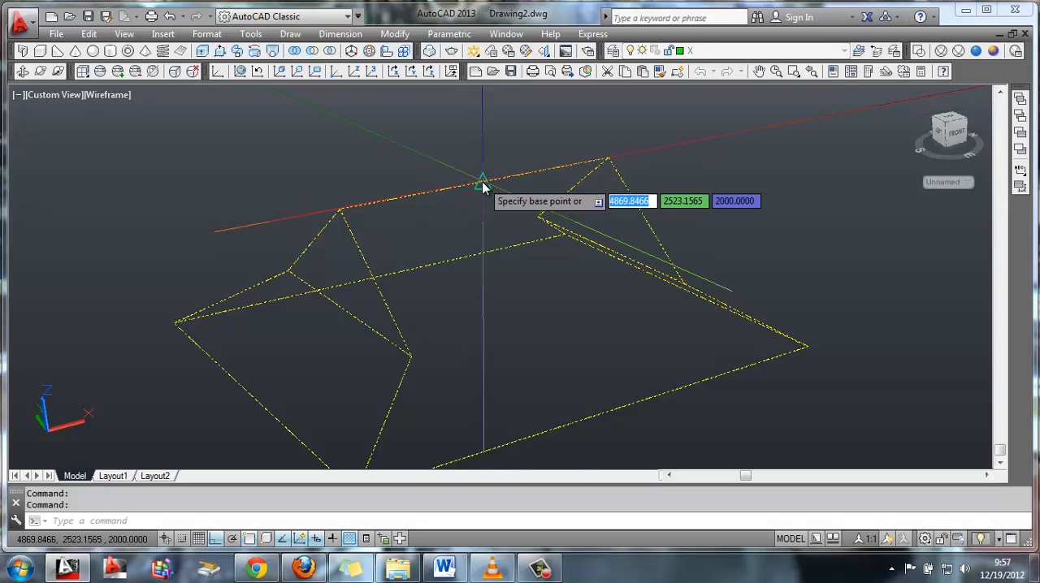
{"action": "left_click", "coordinate": [483, 182]}
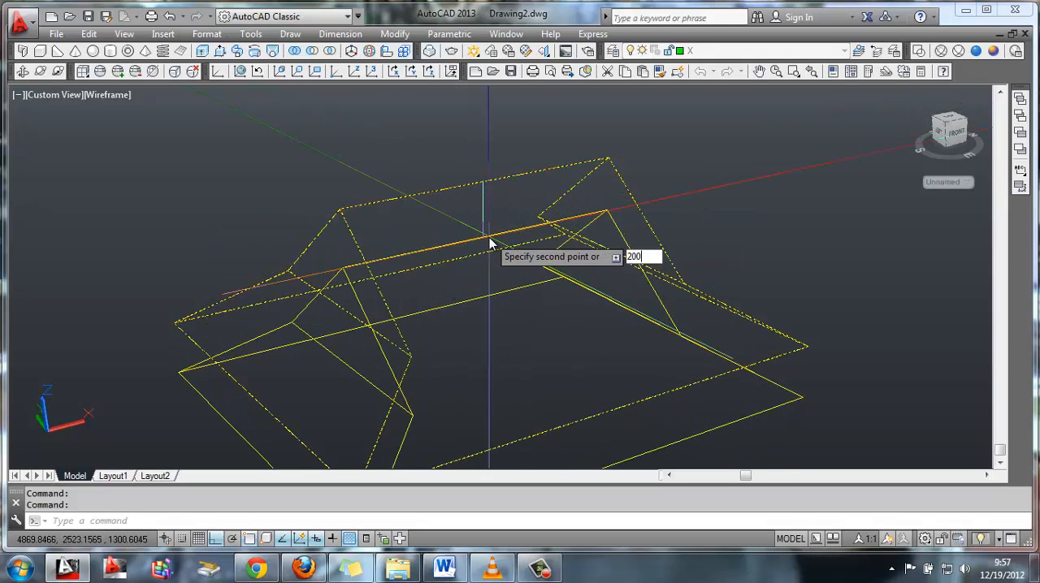
{"action": "type", "text": "200"}
{"action": "key", "text": "Return"}
{"action": "key", "text": "Return"}
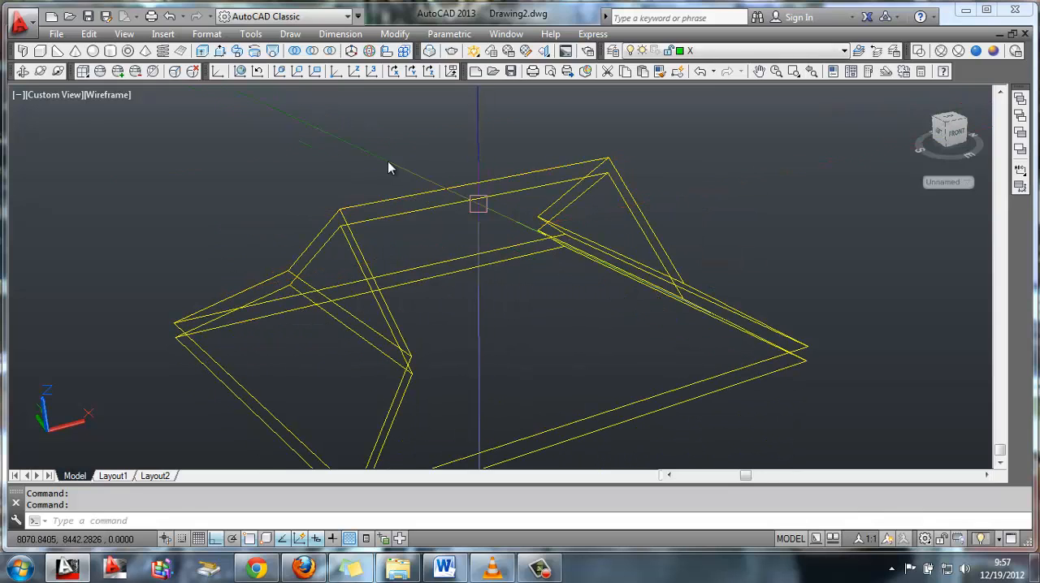
Subtract the lowered roof copy from the original roof to hollow it into a shell
{"action": "left_click", "coordinate": [313, 51]}
{"action": "left_click", "coordinate": [458, 185]}
{"action": "key", "text": "Return"}
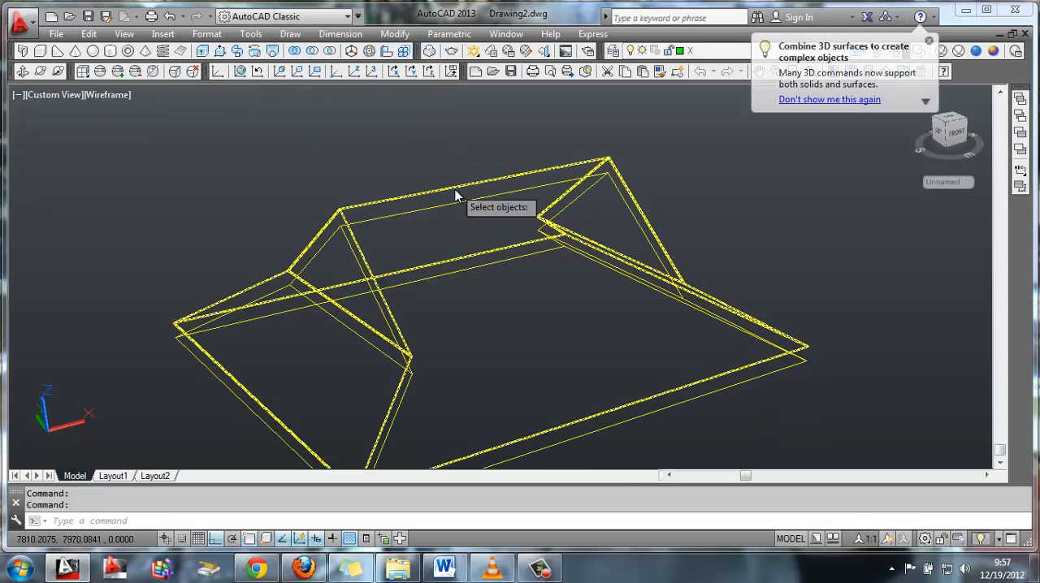
{"action": "left_click", "coordinate": [458, 205]}
{"action": "key", "text": "Return"}
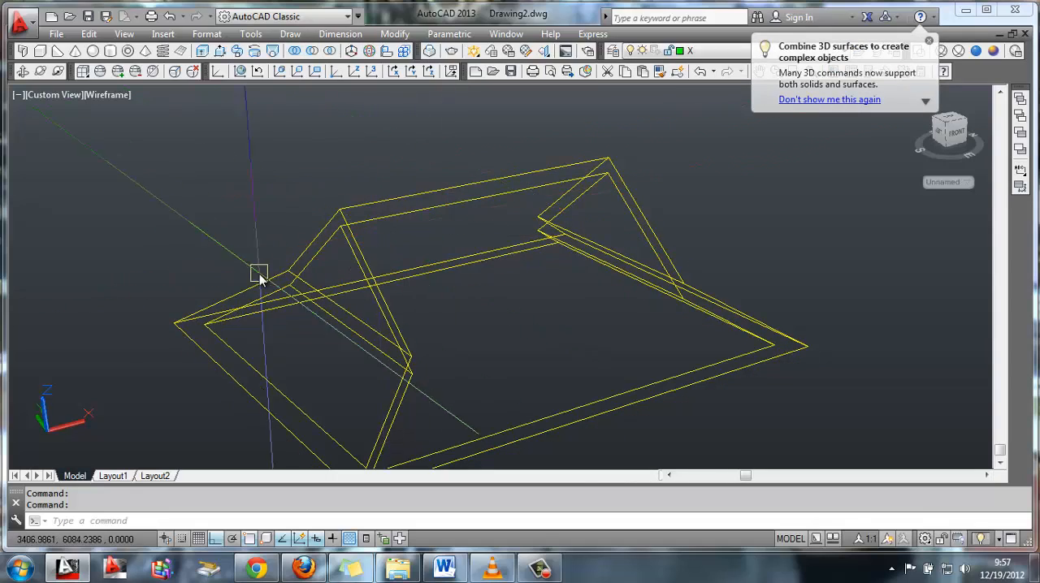
Slice the distant roof copy with a three-point plane through the notch corners at both ends, and delete the lower piece
{"action": "middle_click_drag", "start_coordinate": [260, 274], "coordinate": [543, 275], "text": "shift"}
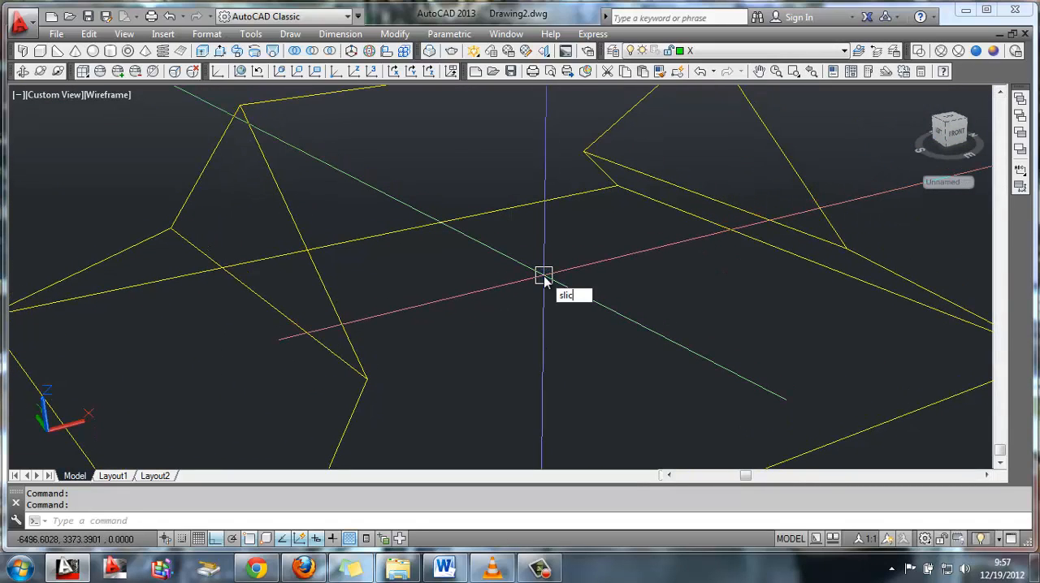
{"action": "type", "text": "SLICE"}
{"action": "key", "text": "Return"}
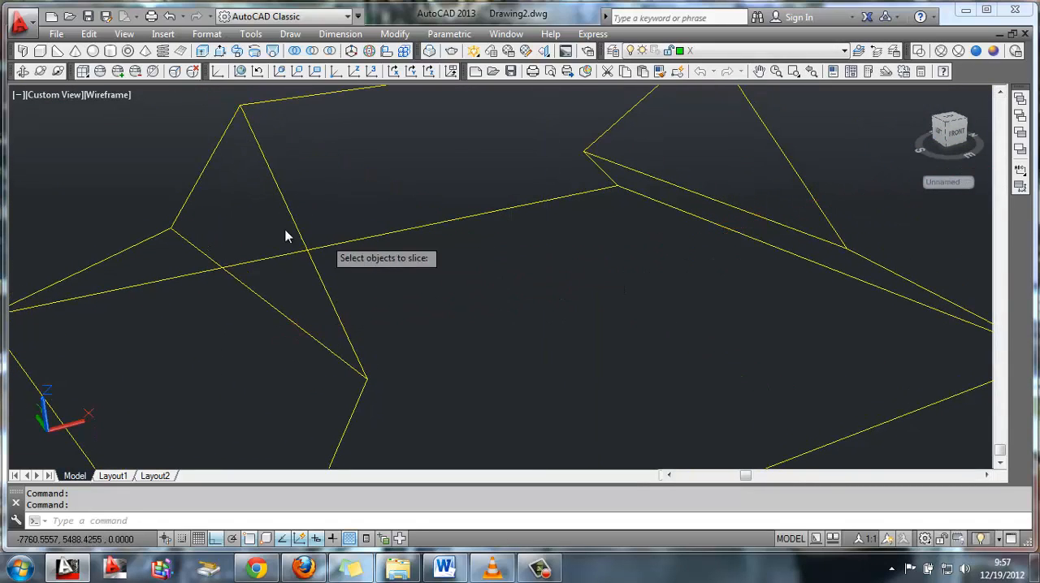
{"action": "left_click", "coordinate": [184, 230]}
{"action": "key", "text": "Return"}
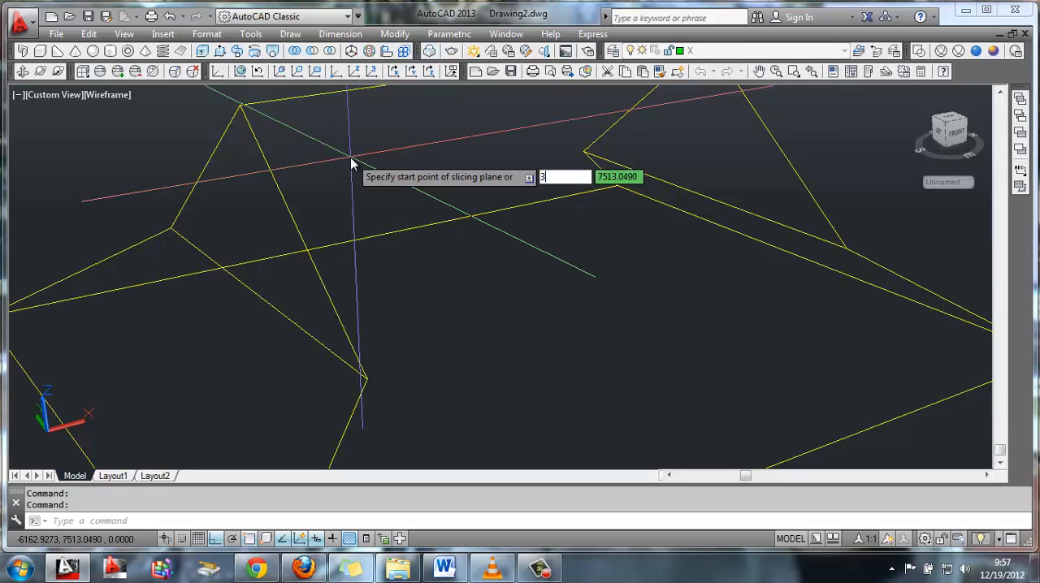
{"action": "type", "text": "3p"}
{"action": "key", "text": "Return"}
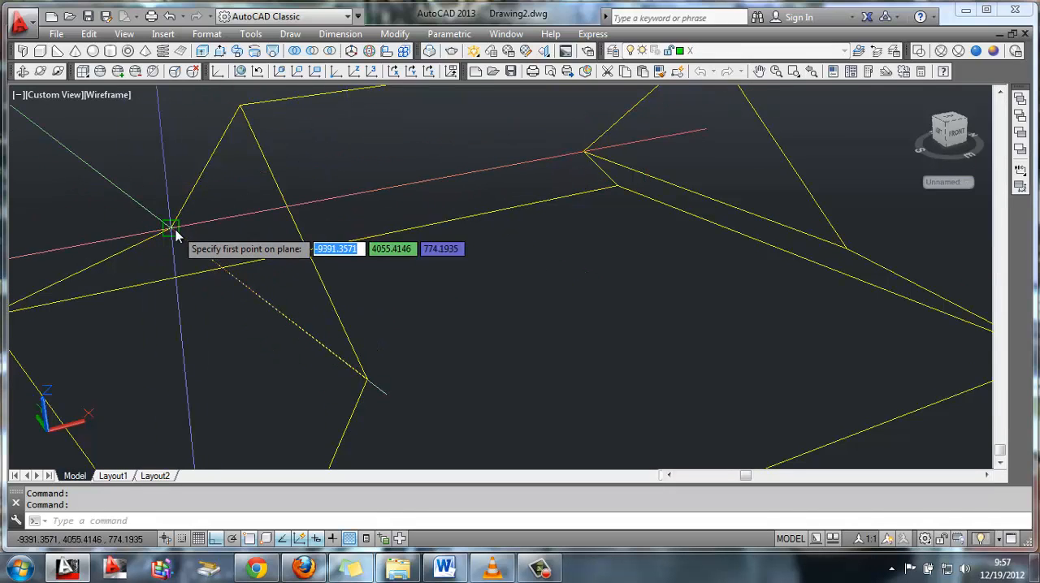
{"action": "left_click", "coordinate": [171, 230]}
{"action": "left_click", "coordinate": [368, 379]}
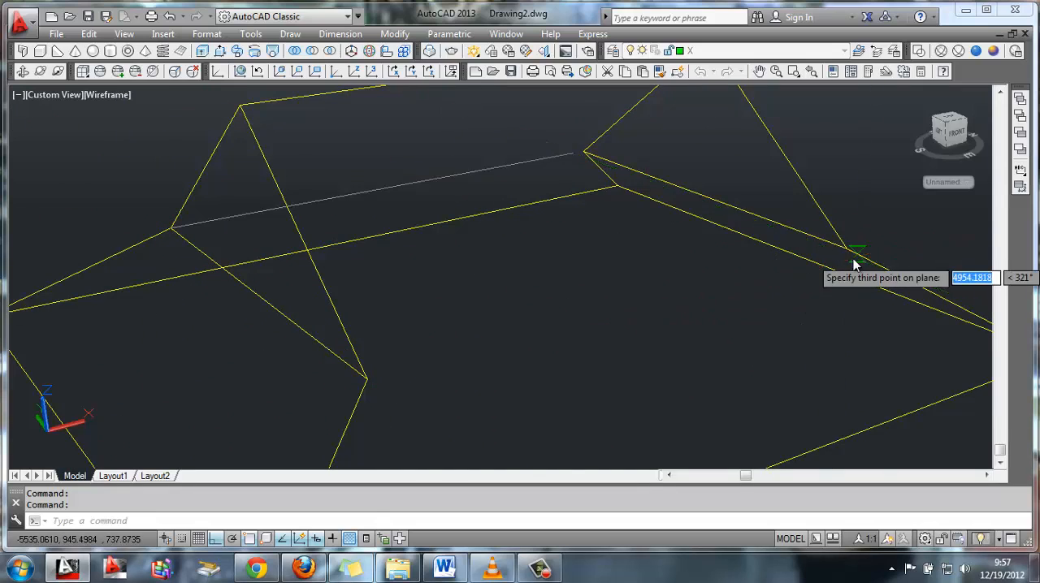
{"action": "left_click", "coordinate": [845, 254]}
{"action": "left_click", "coordinate": [601, 327]}
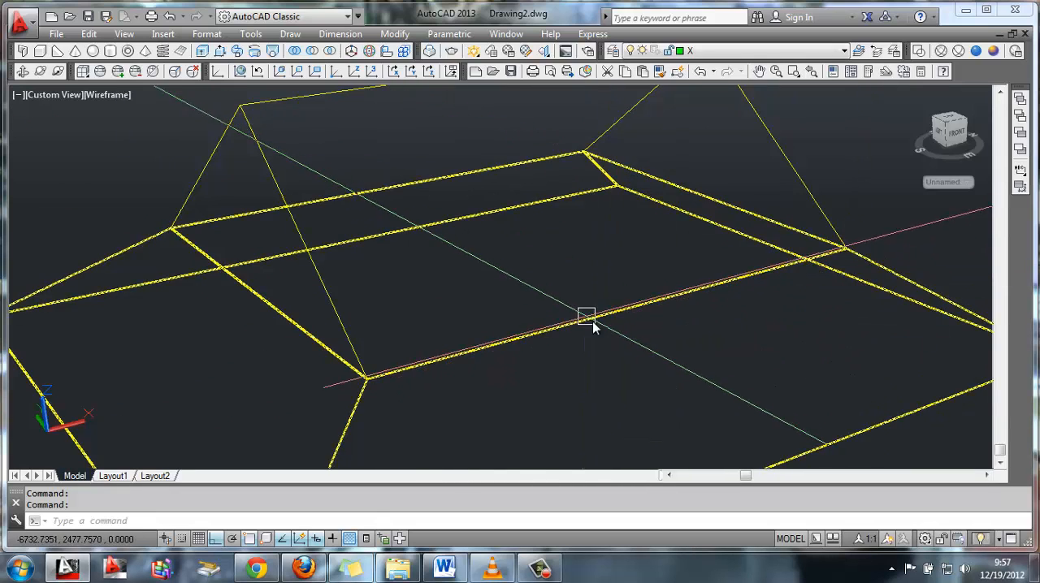
{"action": "left_click", "coordinate": [906, 285]}
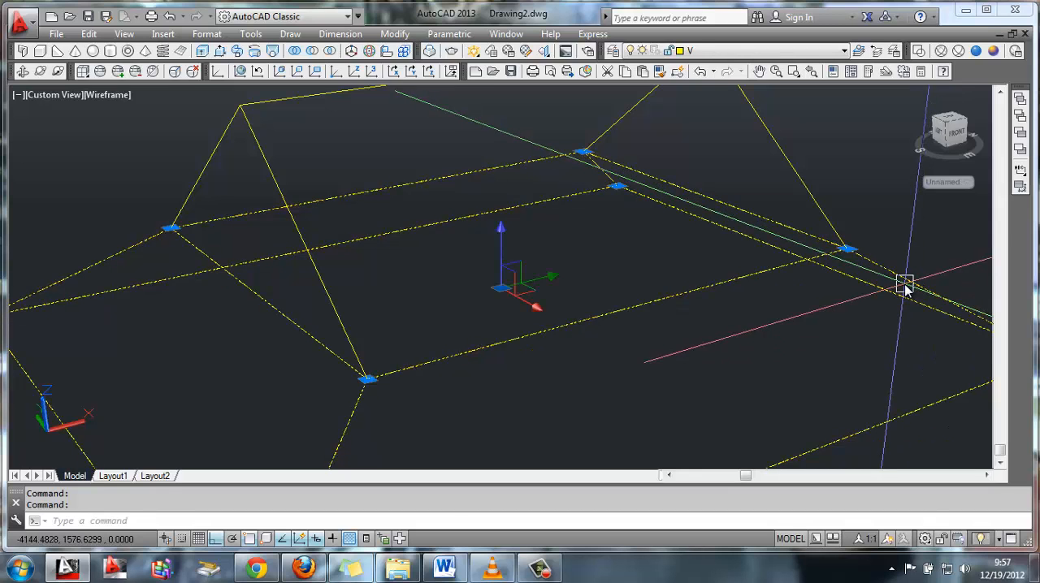
Move the remaining triangular prism about 9300 units farther away along the negative X direction
{"action": "middle_click_drag", "start_coordinate": [902, 285], "coordinate": [587, 295], "text": "shift"}
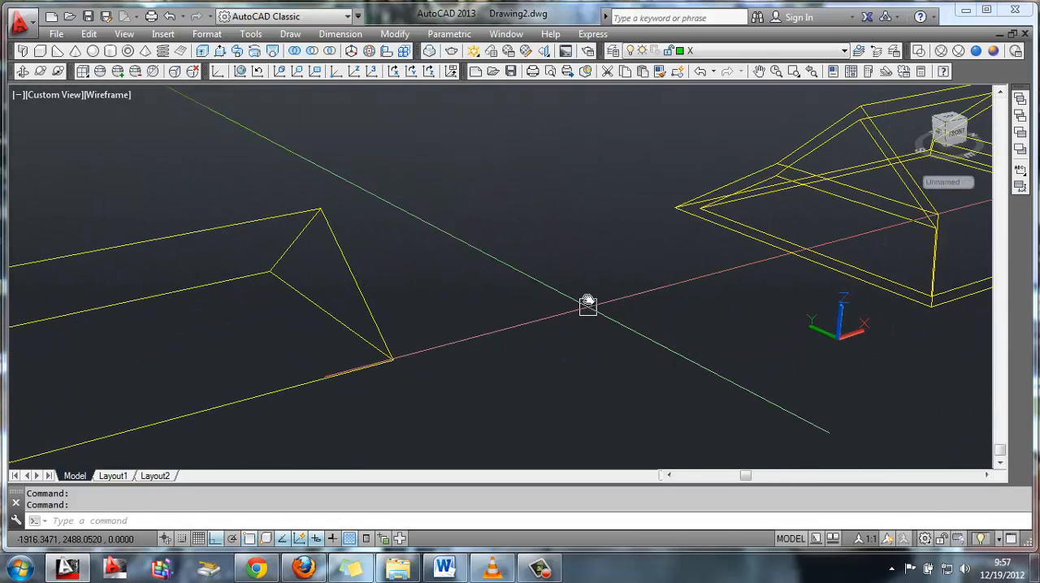
{"action": "scroll", "coordinate": [587, 295], "scroll_direction": "down", "scroll_amount": 3}
{"action": "middle_click_drag", "start_coordinate": [515, 291], "coordinate": [550, 297]}
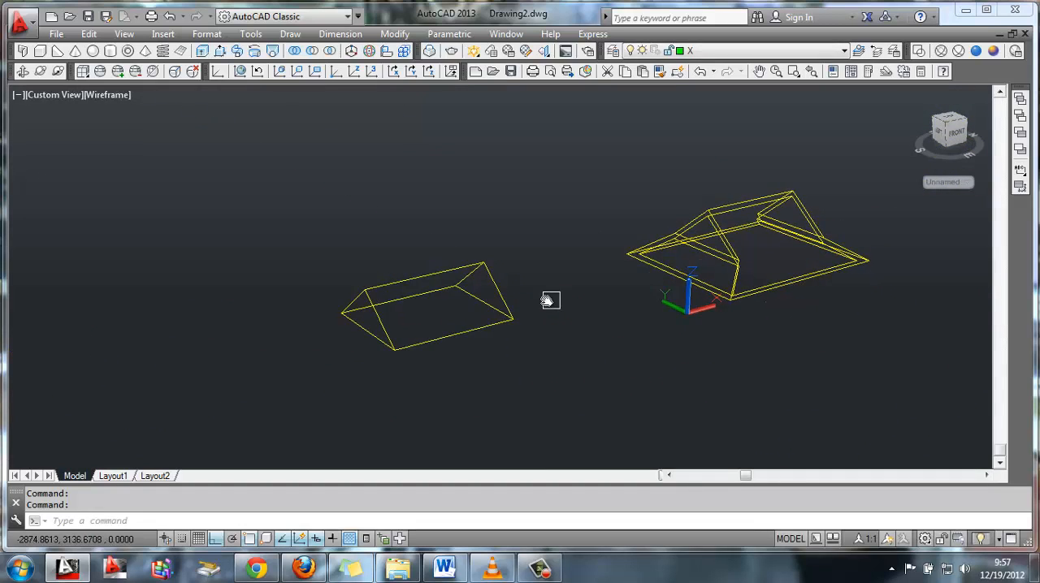
{"action": "scroll", "coordinate": [545, 301], "scroll_direction": "up", "scroll_amount": 2}
{"action": "key", "text": "Return"}
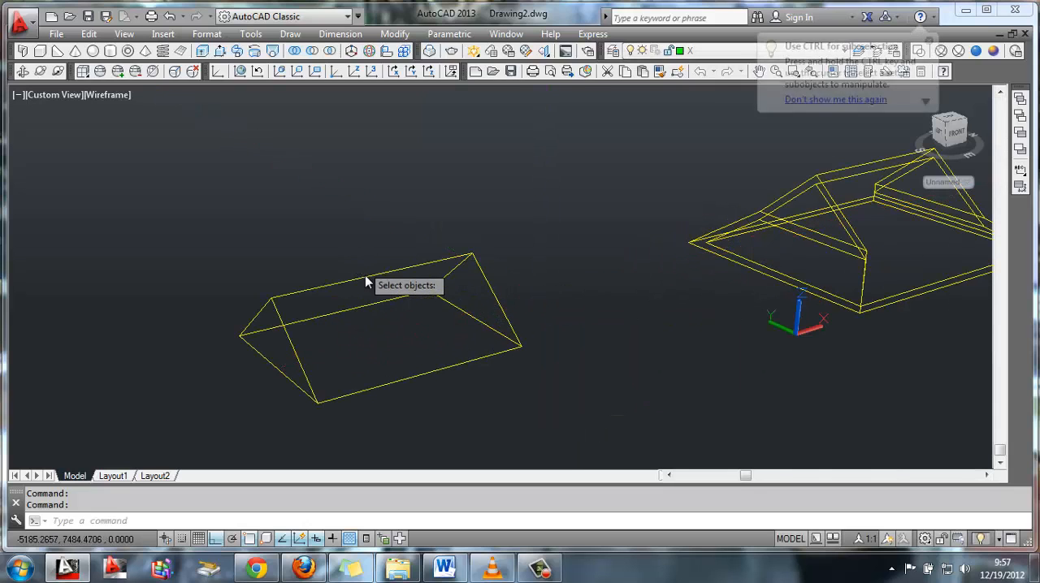
{"action": "left_click", "coordinate": [369, 279]}
{"action": "key", "text": "Return"}
{"action": "left_click", "coordinate": [277, 302]}
{"action": "scroll", "coordinate": [122, 355], "scroll_direction": "down", "scroll_amount": 3}
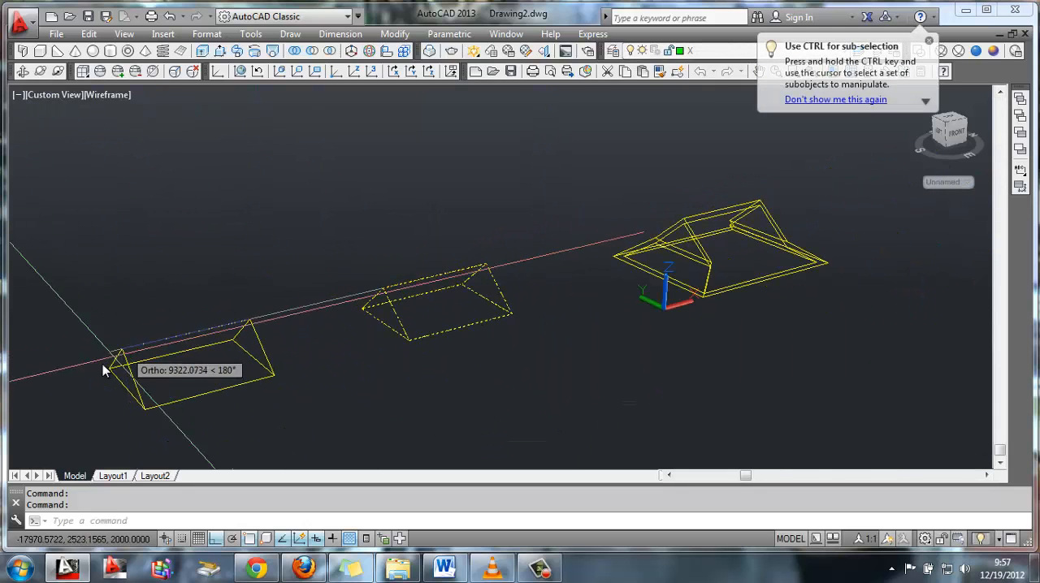
{"action": "left_click", "coordinate": [103, 361]}
{"action": "key", "text": "Return"}
{"action": "scroll", "coordinate": [236, 339], "scroll_direction": "up", "scroll_amount": 2}
{"action": "key", "text": "Escape"}
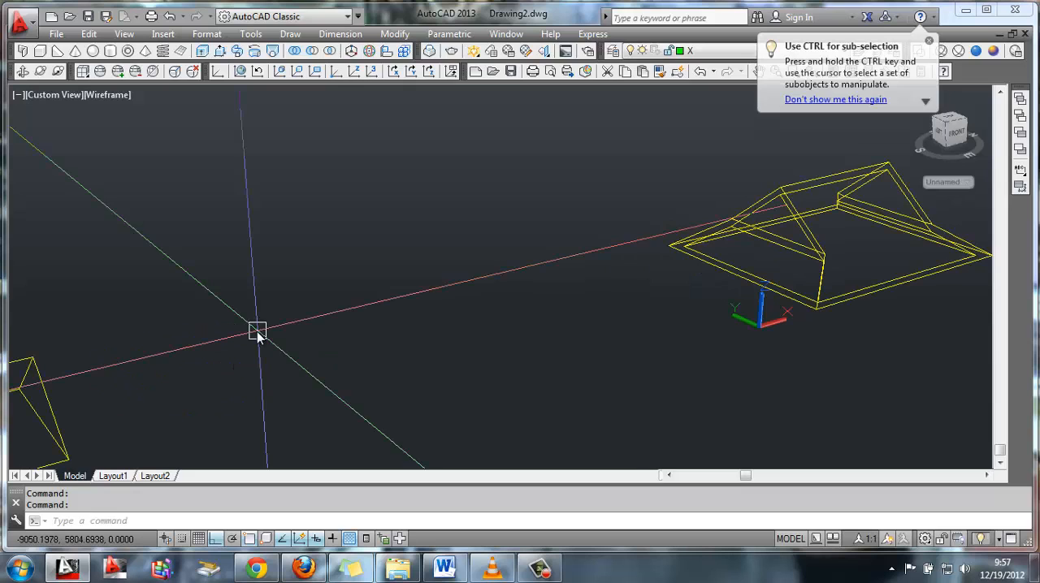
Copy the prism twice along the positive X direction toward the roof shell, placing the first copy about 7525 units away
{"action": "type", "text": "co"}
{"action": "key", "text": "Return"}
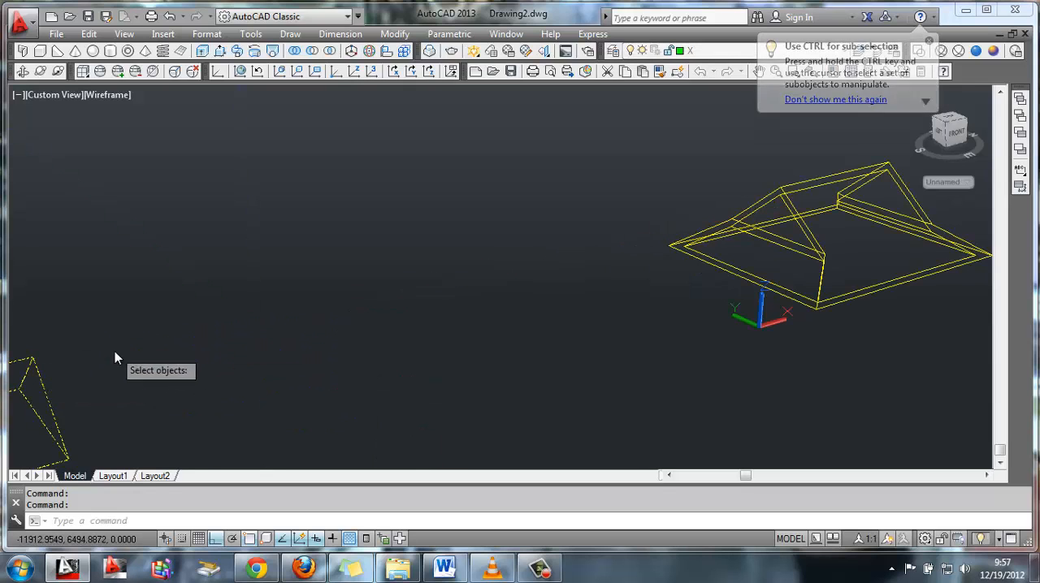
{"action": "left_click", "coordinate": [34, 363]}
{"action": "key", "text": "Return"}
{"action": "left_click", "coordinate": [43, 363]}
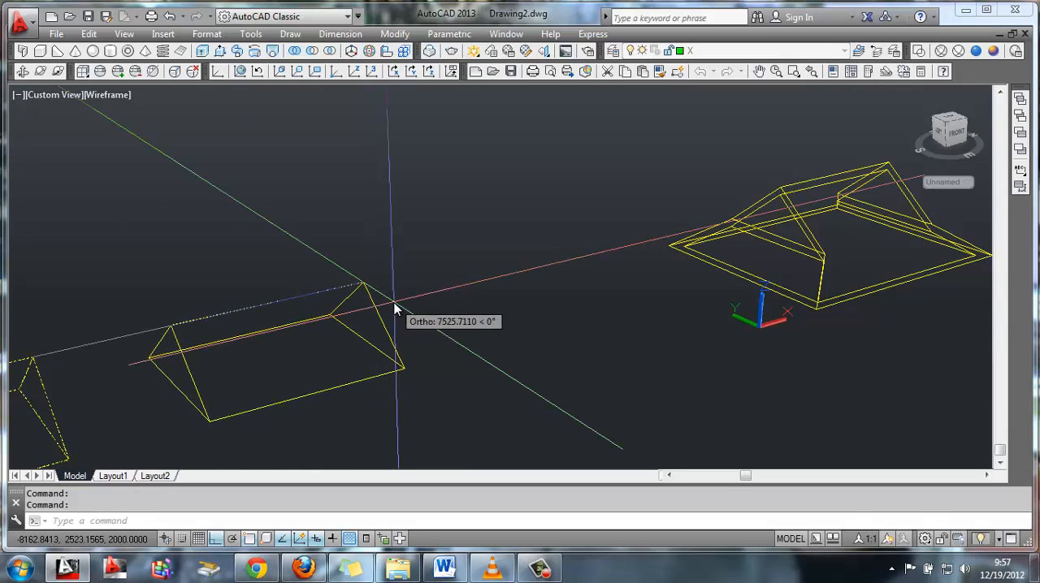
{"action": "left_click", "coordinate": [395, 301]}
{"action": "left_click", "coordinate": [619, 256]}
{"action": "key", "text": "Return"}
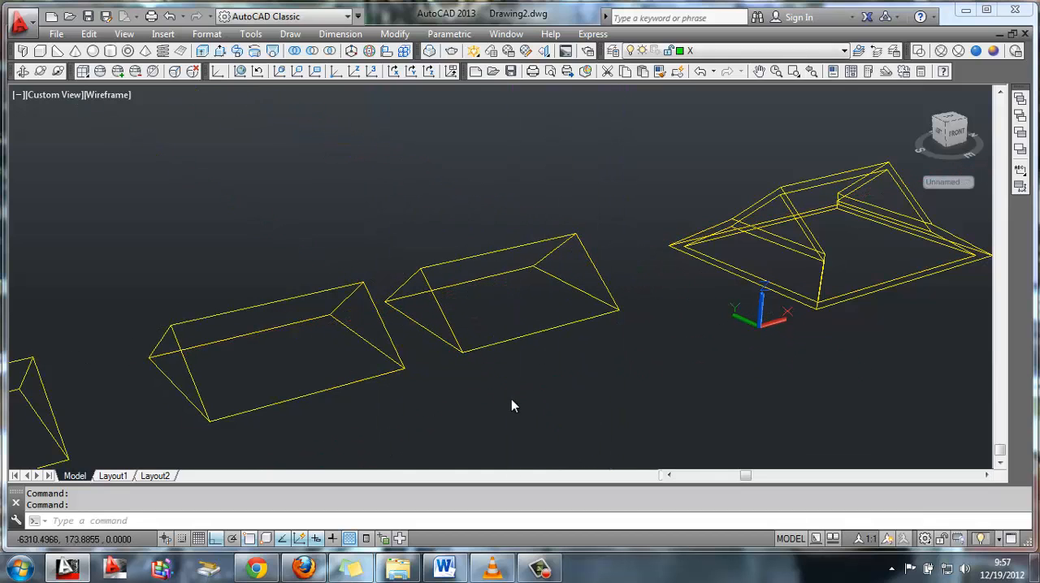
Rotate the two copied prisms together by a quarter turn so their ridges run across the roof's ridge direction
{"action": "type", "text": "ro"}
{"action": "key", "text": "Return"}
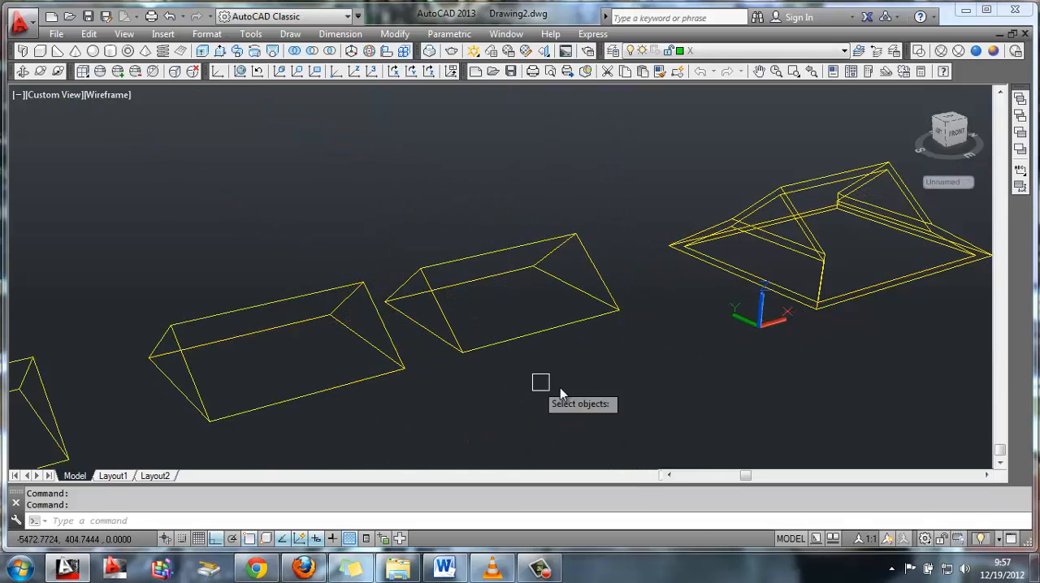
{"action": "left_click", "coordinate": [599, 388]}
{"action": "left_click", "coordinate": [288, 274]}
{"action": "key", "text": "Return"}
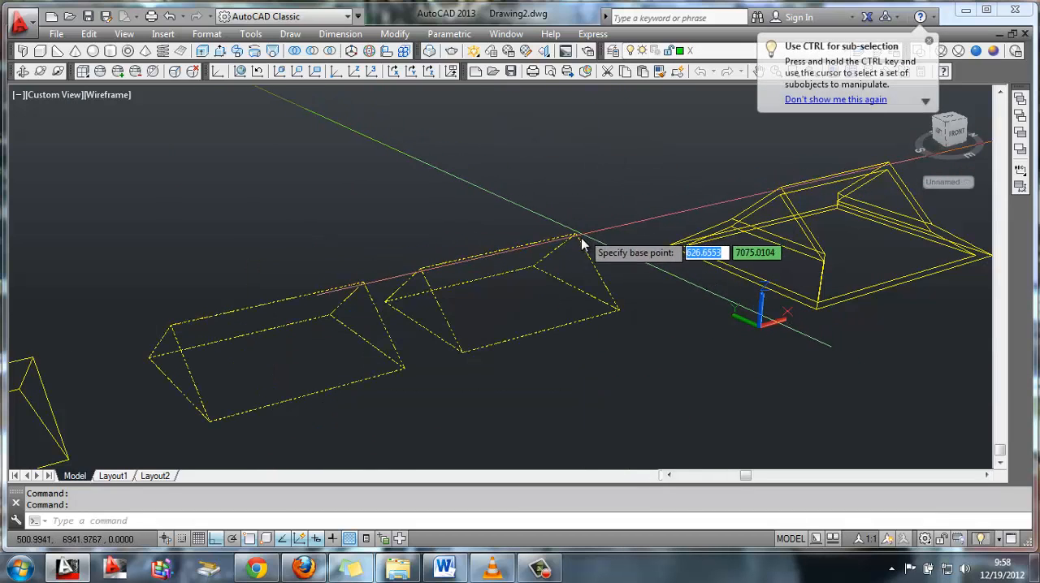
{"action": "left_click", "coordinate": [504, 209]}
{"action": "middle_click_drag", "start_coordinate": [520, 215], "coordinate": [214, 179]}
Move the front rotated prism from its ridge midpoint to the midpoint of the roof shell's lower ridge line
{"action": "middle_click_drag", "start_coordinate": [649, 318], "coordinate": [539, 283]}
{"action": "scroll", "coordinate": [542, 284], "scroll_direction": "up", "scroll_amount": 2}
{"action": "type", "text": "M"}
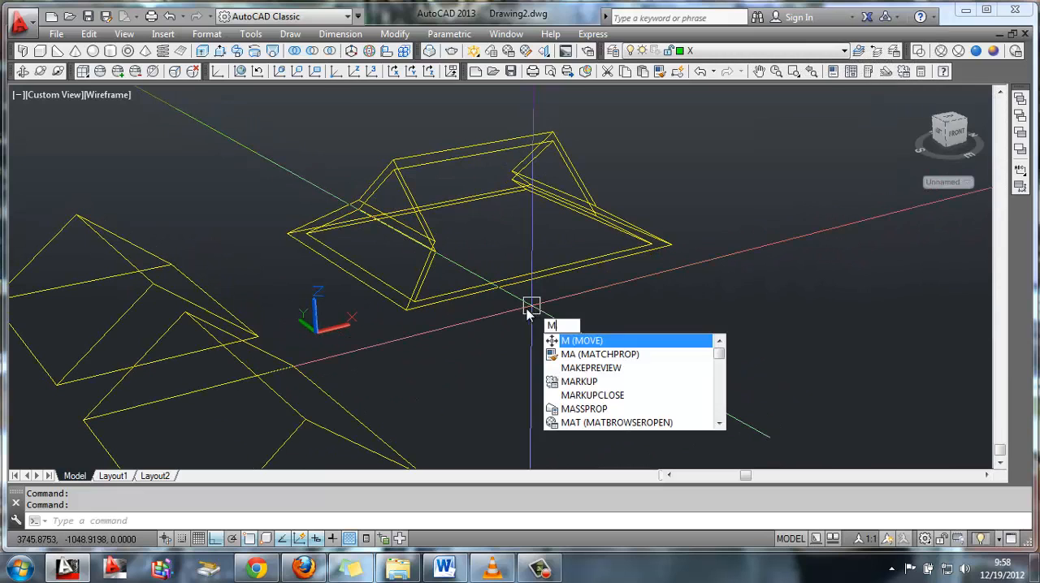
{"action": "key", "text": "Return"}
{"action": "left_click", "coordinate": [260, 372]}
{"action": "key", "text": "Return"}
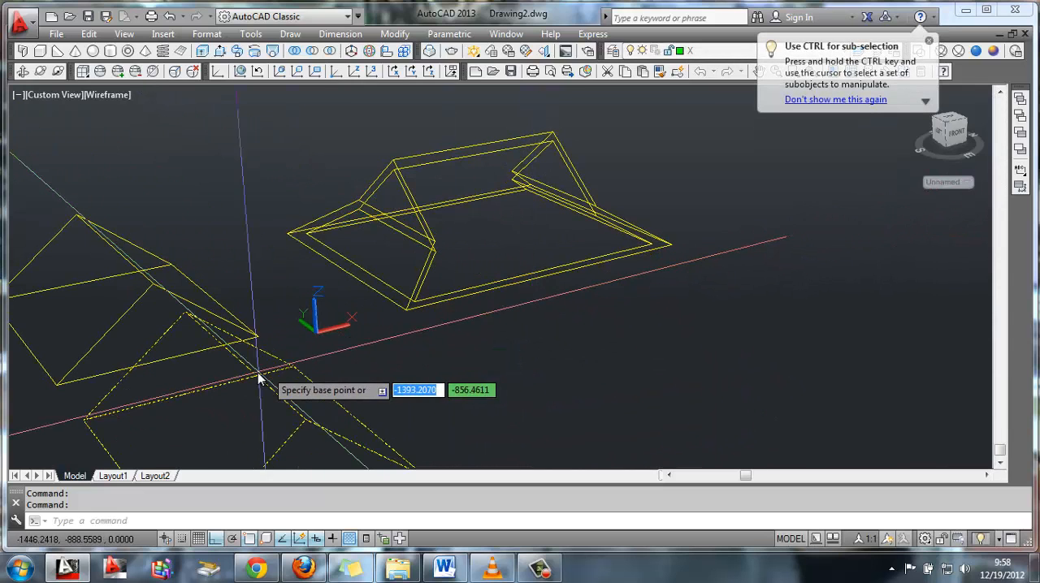
{"action": "left_click", "coordinate": [249, 367]}
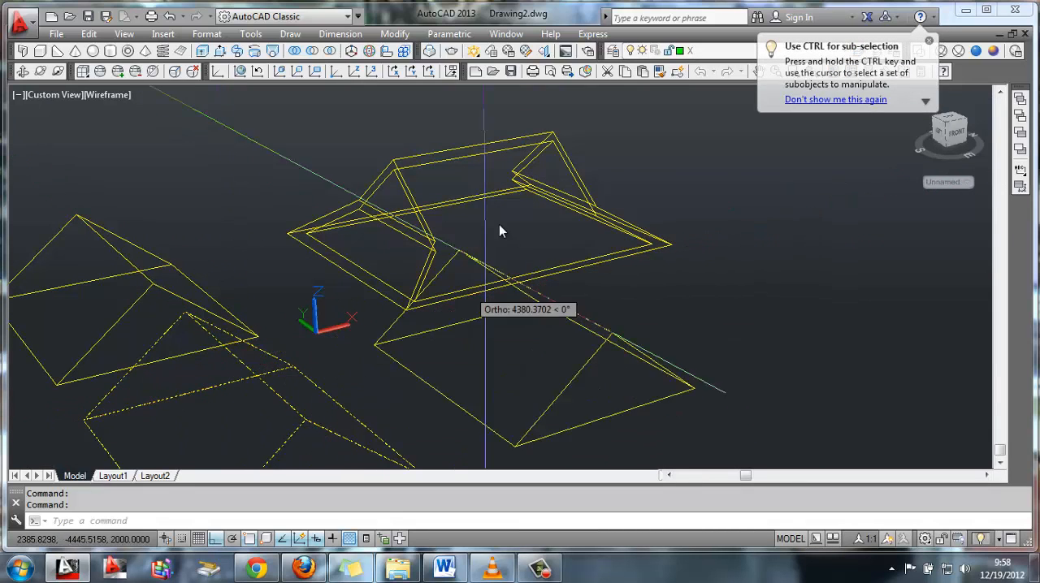
{"action": "scroll", "coordinate": [476, 175], "scroll_direction": "up", "scroll_amount": 2}
{"action": "middle_click_drag", "start_coordinate": [488, 163], "coordinate": [459, 253]}
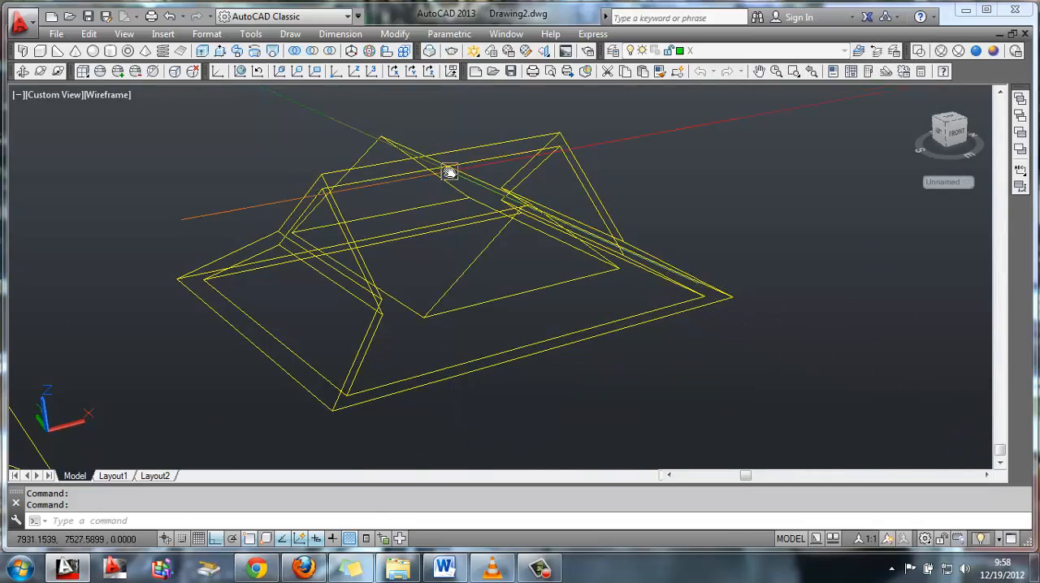
Subtract the crosswise triangular prism from the hollow roof shell to cut an opening in it
{"action": "middle_click_drag", "start_coordinate": [636, 209], "coordinate": [617, 247]}
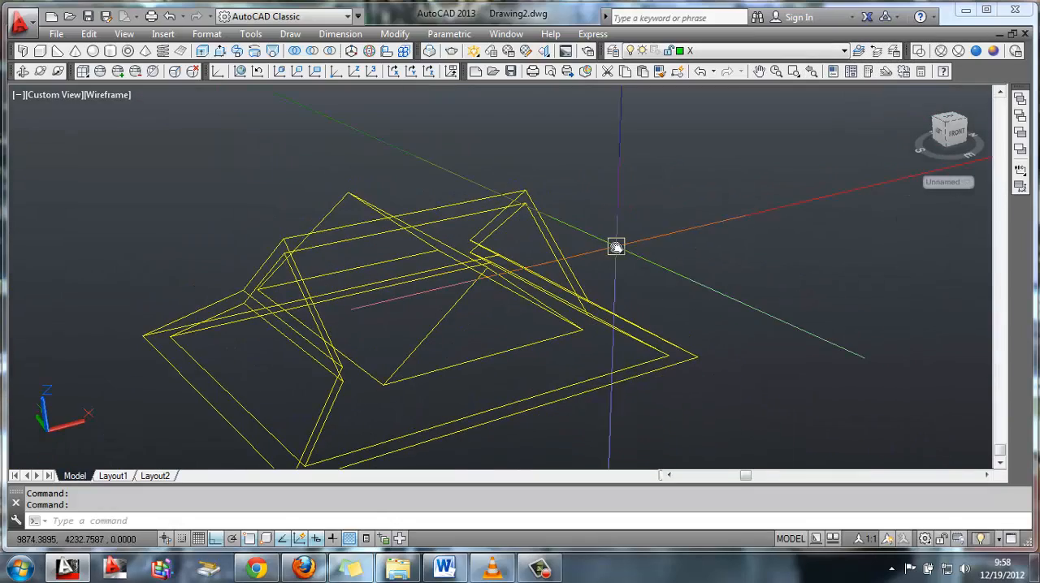
{"action": "left_click", "coordinate": [313, 57]}
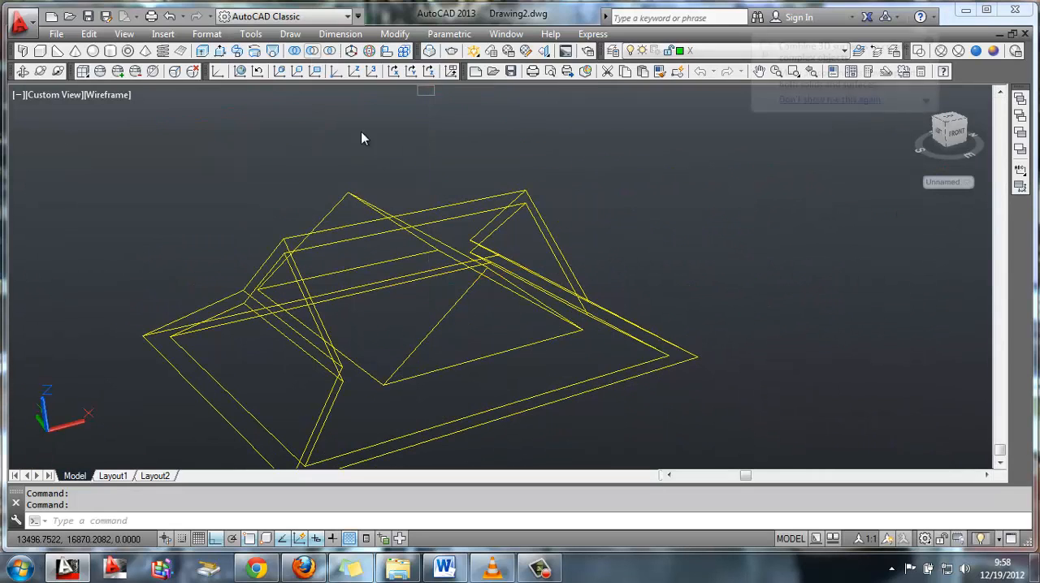
{"action": "left_click", "coordinate": [457, 214]}
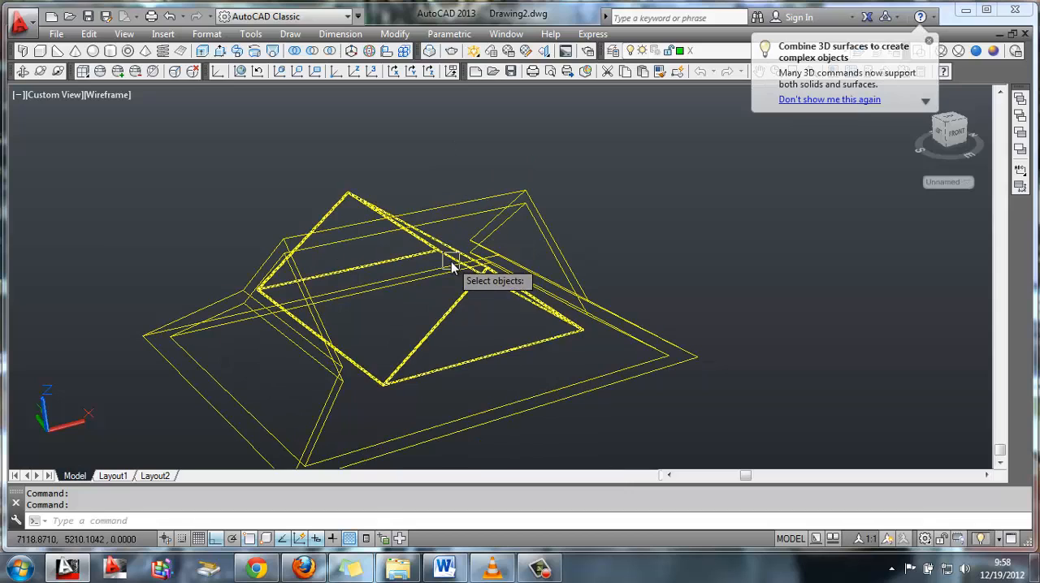
{"action": "key", "text": "Return"}
Move the remaining rotated prism from the midpoint of its ridge to the inner peak of the opening cut in the roof shell
{"action": "middle_click_drag", "start_coordinate": [274, 244], "coordinate": [492, 219]}
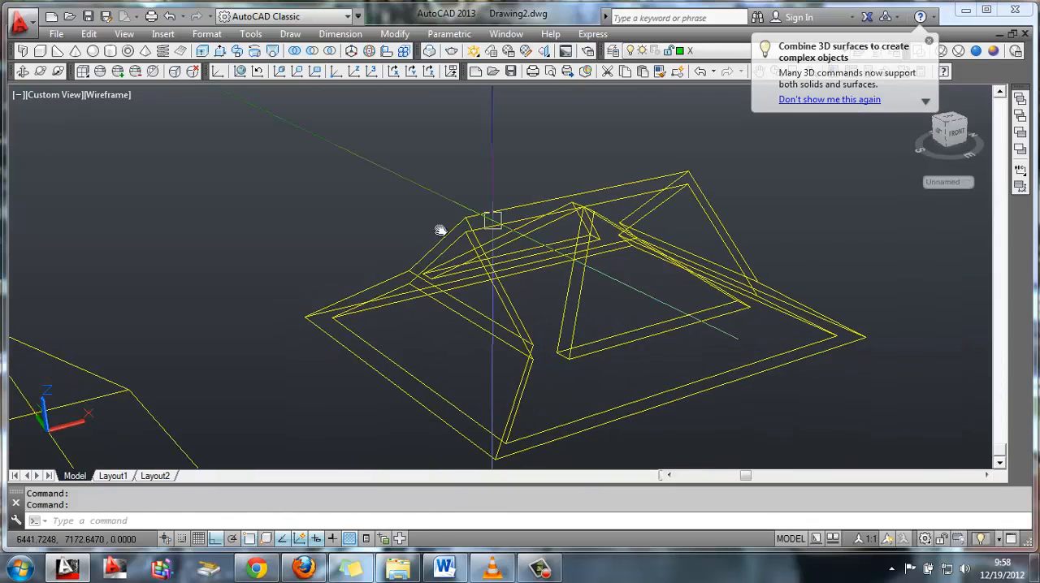
{"action": "scroll", "coordinate": [441, 230], "scroll_direction": "down", "scroll_amount": 3}
{"action": "middle_click_drag", "start_coordinate": [264, 318], "coordinate": [320, 288]}
{"action": "scroll", "coordinate": [320, 291], "scroll_direction": "up", "scroll_amount": 1}
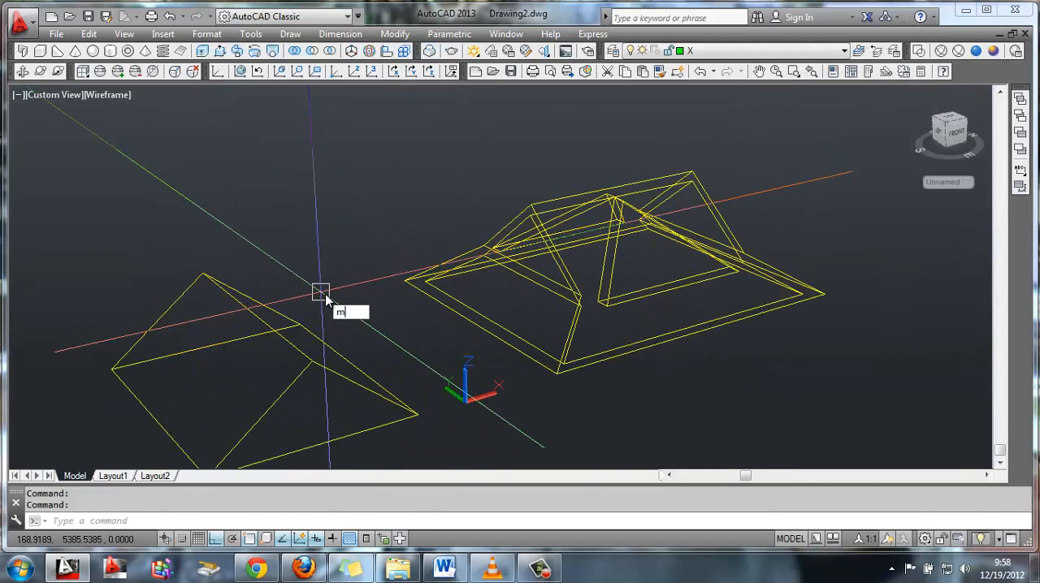
{"action": "key", "text": "Return"}
{"action": "left_click", "coordinate": [244, 332]}
{"action": "key", "text": "Return"}
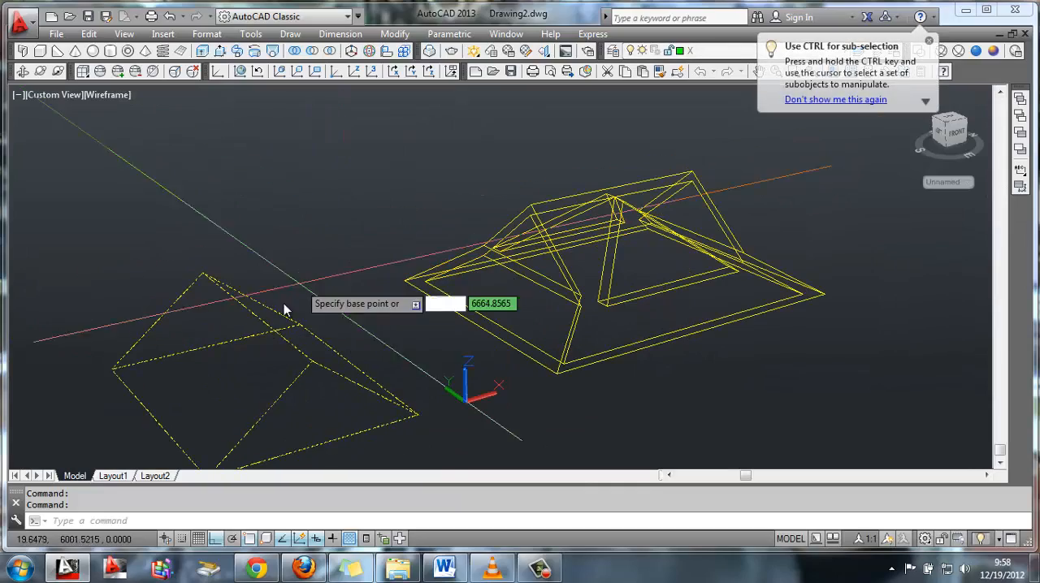
{"action": "left_click", "coordinate": [260, 319]}
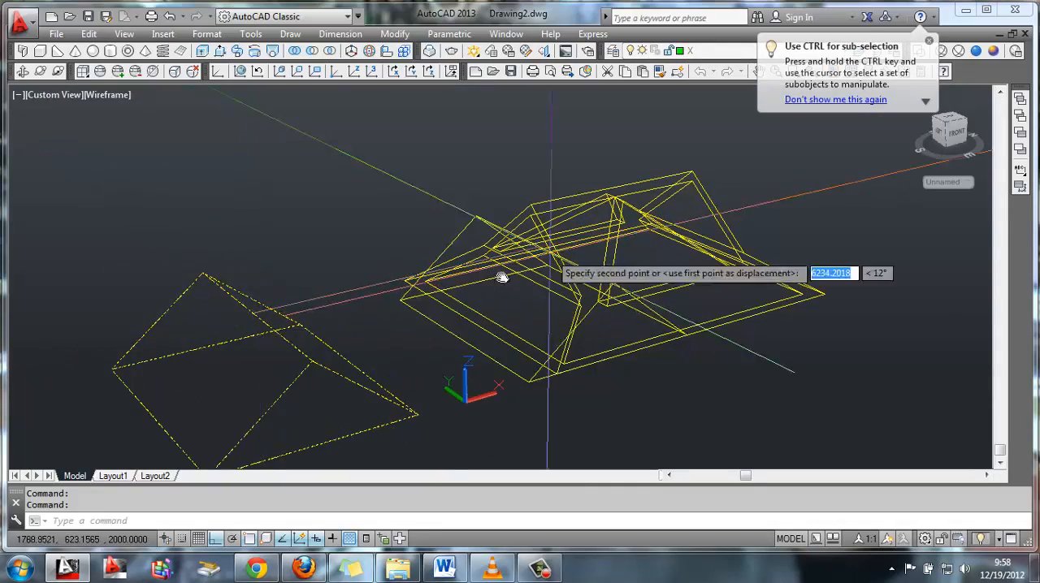
{"action": "scroll", "coordinate": [447, 243], "scroll_direction": "up", "scroll_amount": 5}
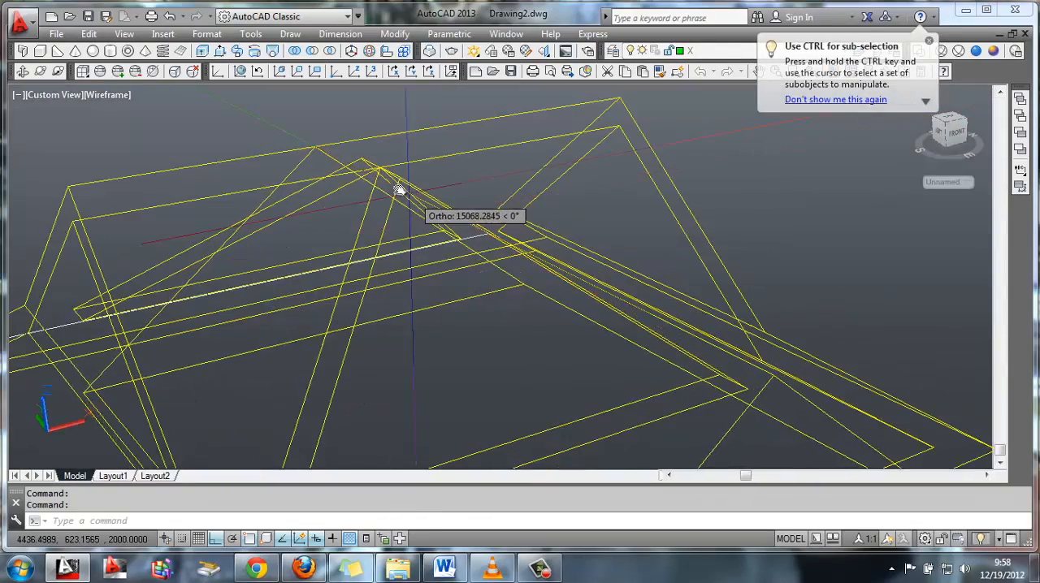
{"action": "left_click", "coordinate": [379, 170]}
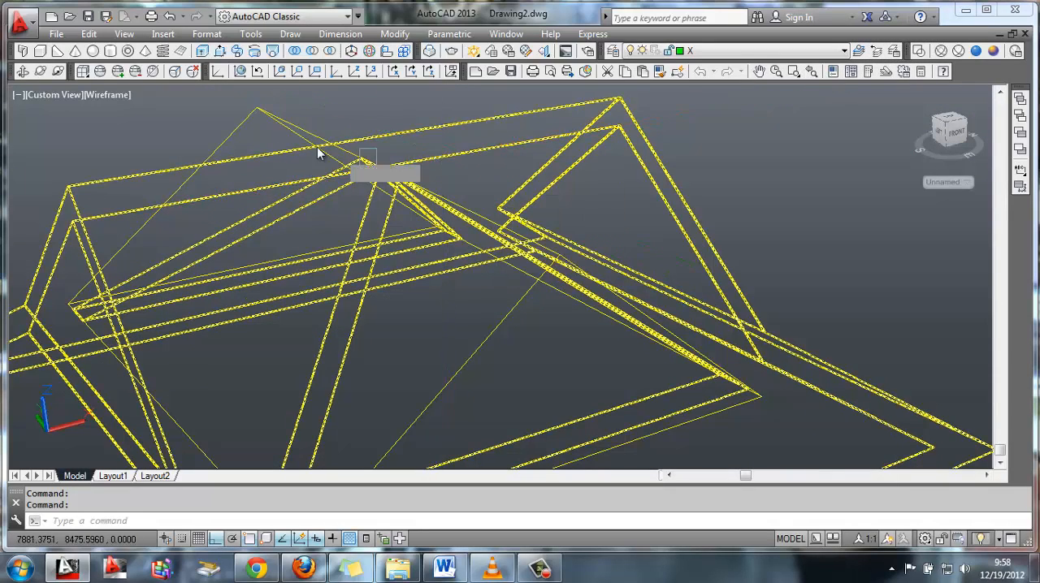
Try to copy the moved prism 200 units downward from the opening's peak, and undo the copy
{"action": "key", "text": "Return"}
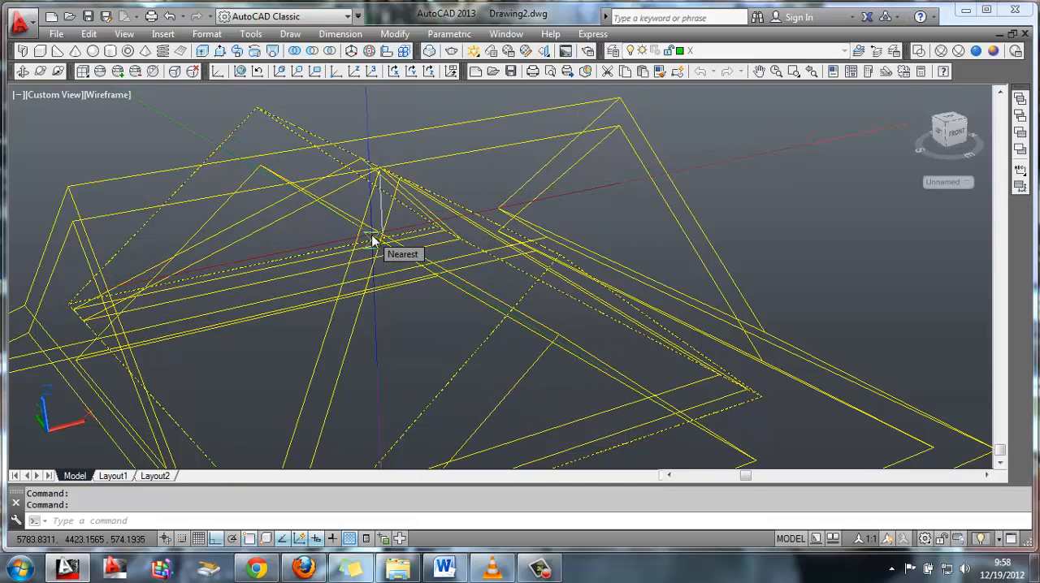
{"action": "type", "text": "200"}
{"action": "key", "text": "Return"}
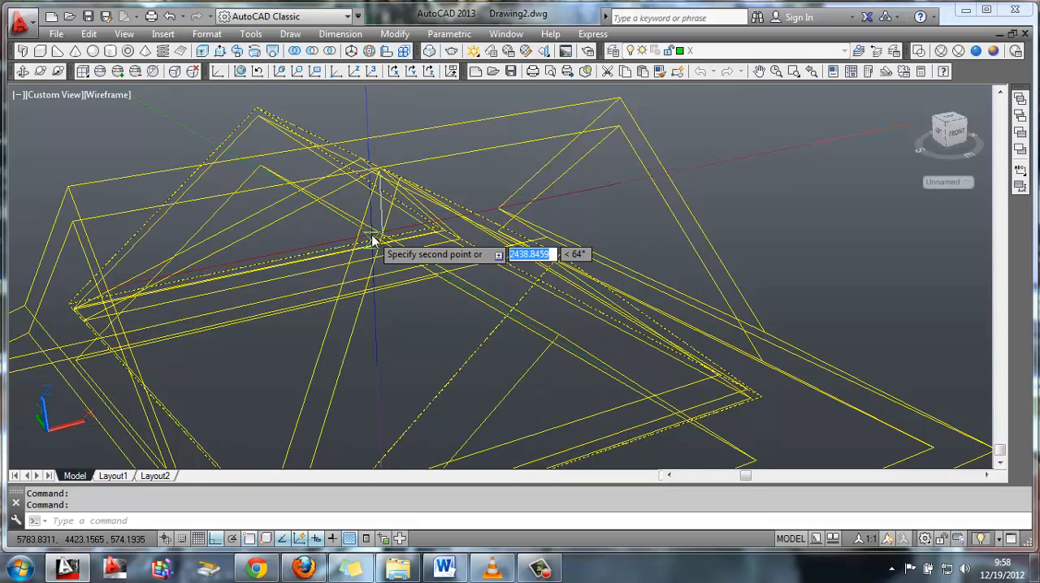
{"action": "key", "text": "Return"}
{"action": "key", "text": "ctrl+z"}
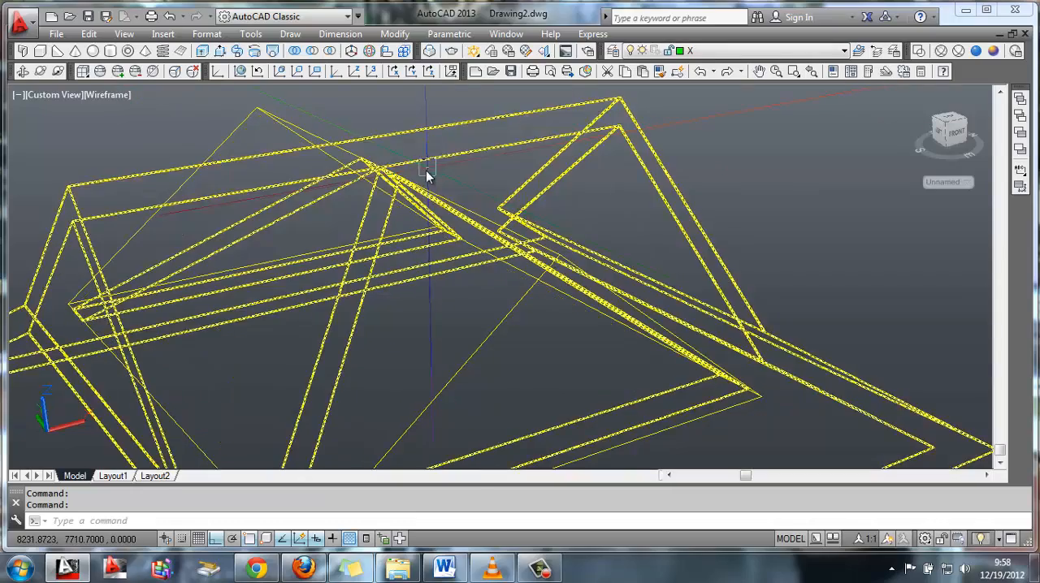
Copy the crosswise prism 200 units straight down along the negative Z direction from the opening's peak
{"action": "left_click", "coordinate": [23, 71]}
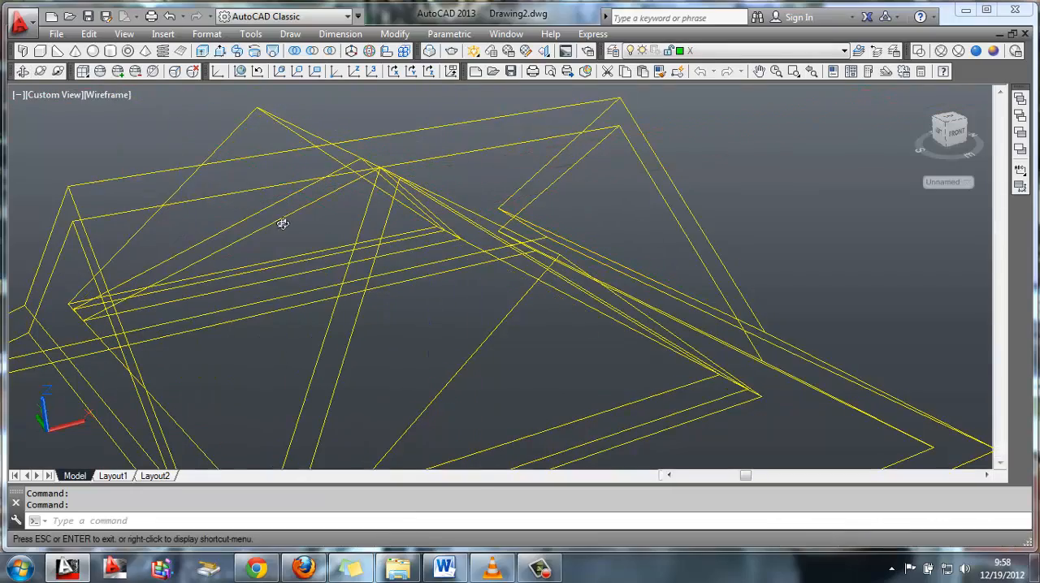
{"action": "left_click_drag", "start_coordinate": [281, 223], "coordinate": [324, 244]}
{"action": "left_click_drag", "start_coordinate": [395, 238], "coordinate": [374, 236]}
{"action": "key", "text": "Escape"}
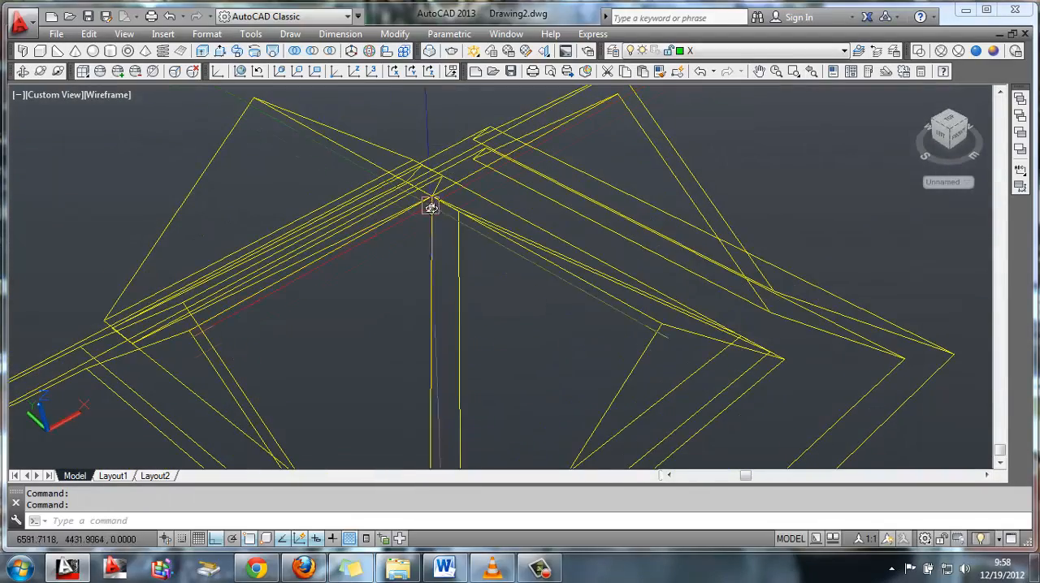
{"action": "left_click", "coordinate": [432, 289]}
{"action": "type", "text": "CO"}
{"action": "key", "text": "Return"}
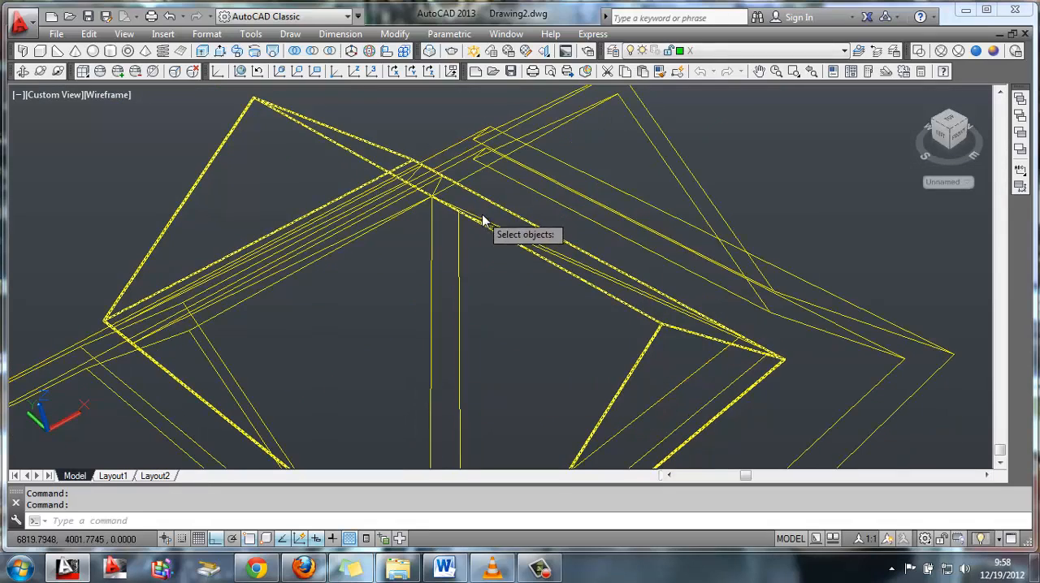
{"action": "left_click", "coordinate": [329, 145]}
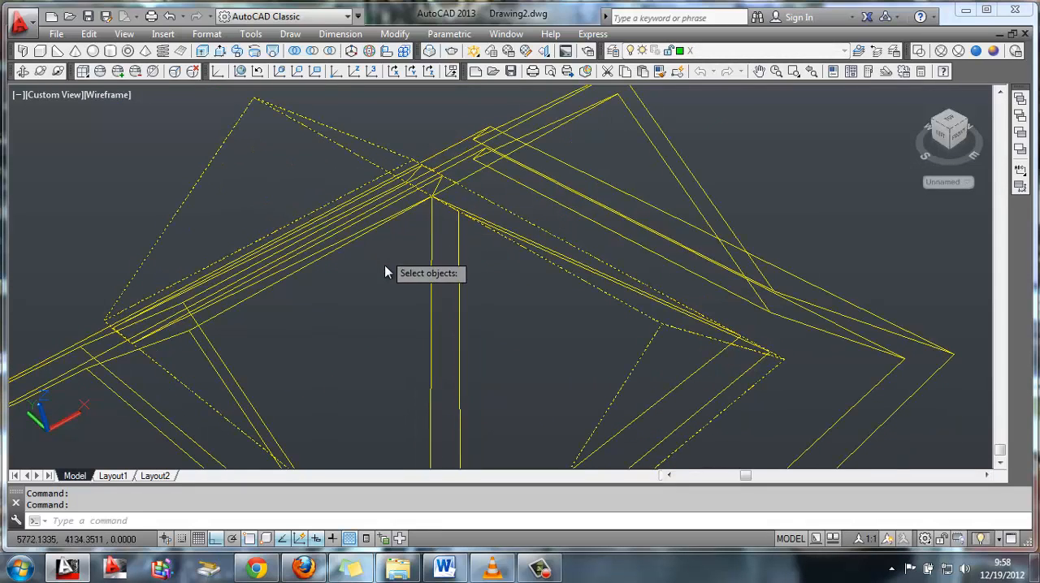
{"action": "key", "text": "Return"}
{"action": "left_click", "coordinate": [428, 207]}
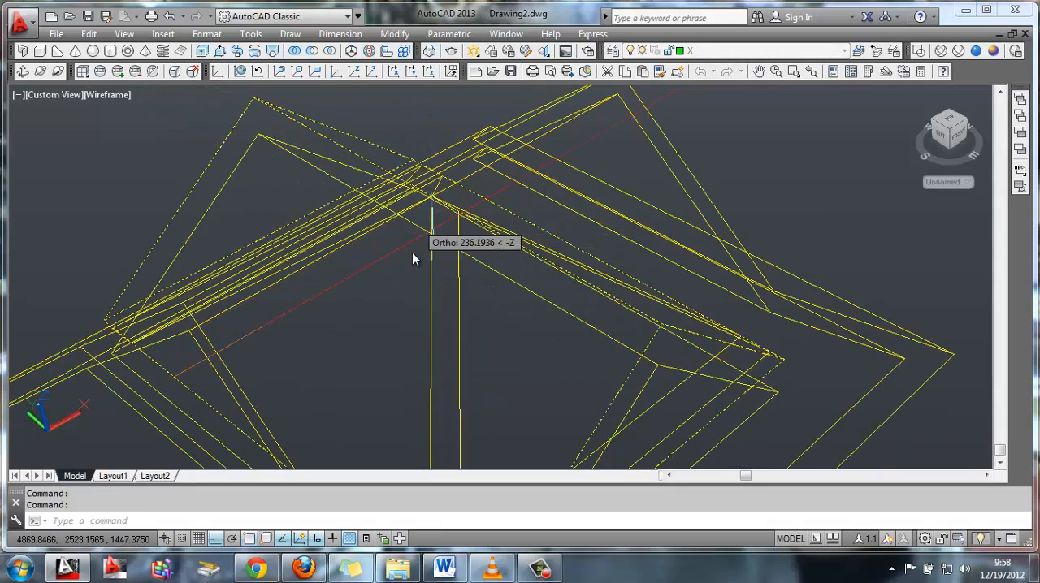
{"action": "type", "text": "200"}
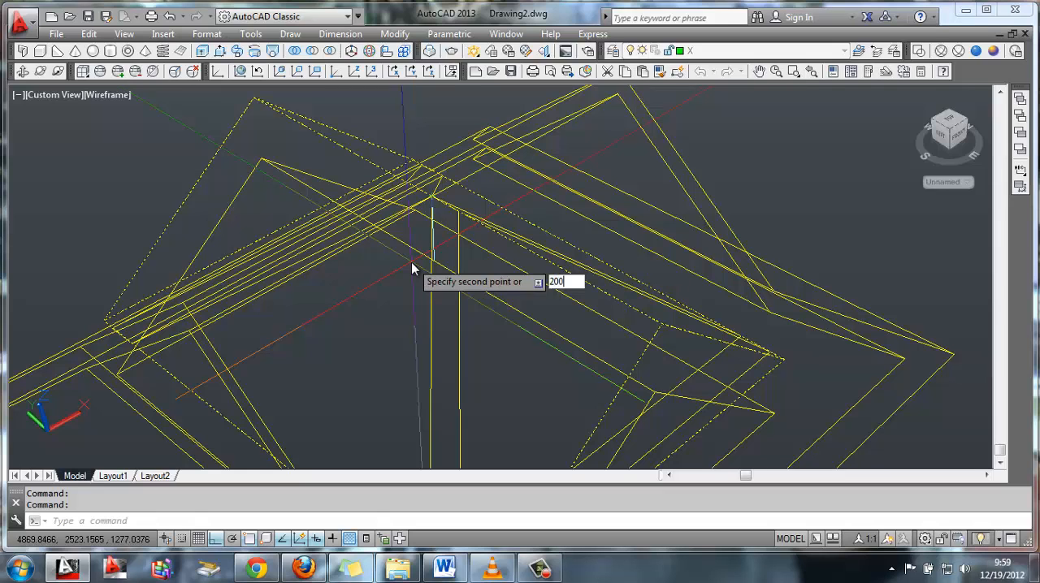
{"action": "key", "text": "Return"}
{"action": "key", "text": "Return"}
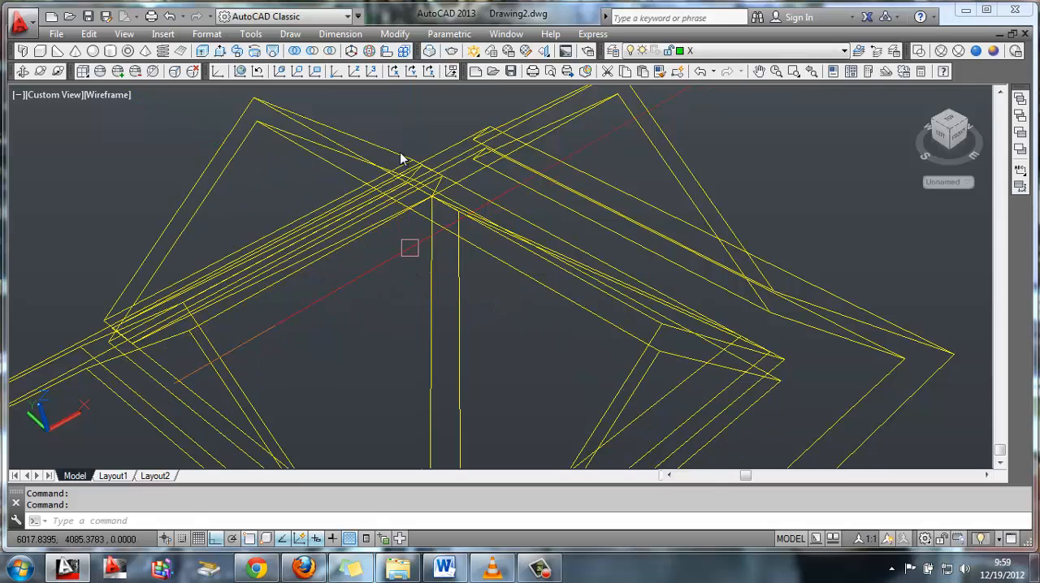
Subtract the lowered prism copy from the upper prism to leave a thin gabled dormer roof
{"action": "left_click", "coordinate": [313, 51]}
{"action": "left_click", "coordinate": [317, 119]}
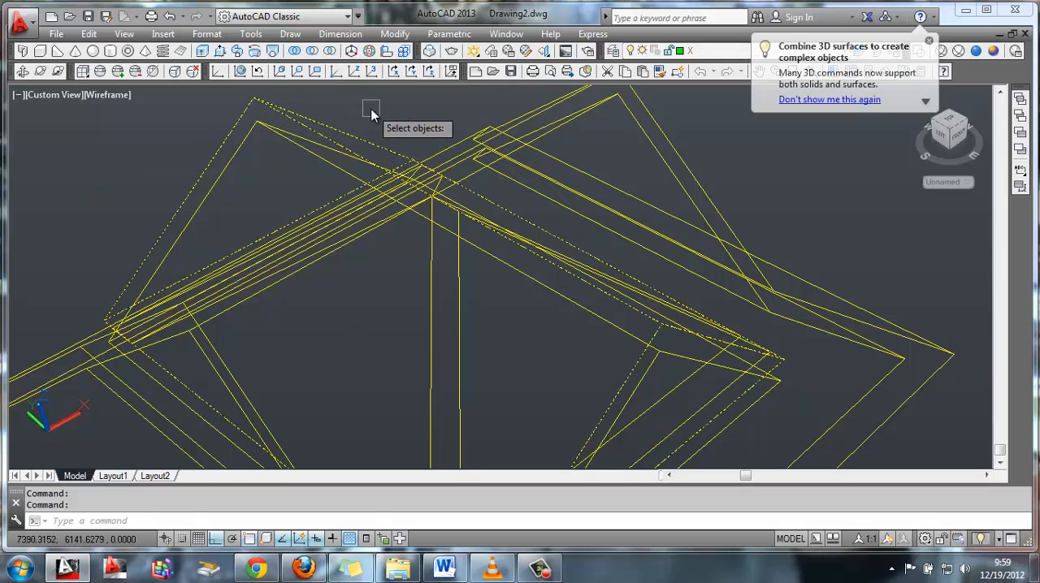
{"action": "left_click", "coordinate": [275, 133]}
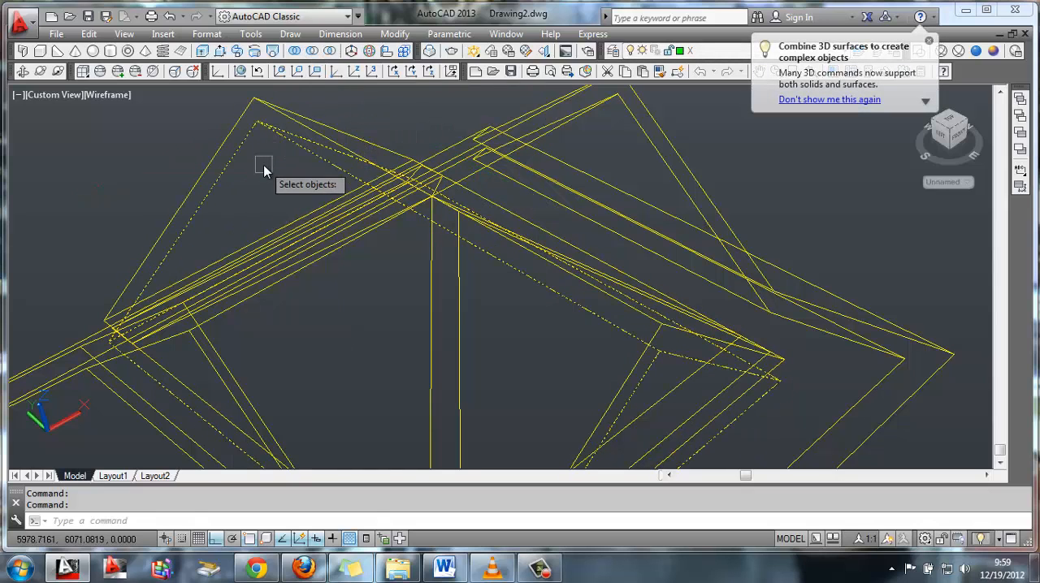
{"action": "key", "text": "Return"}
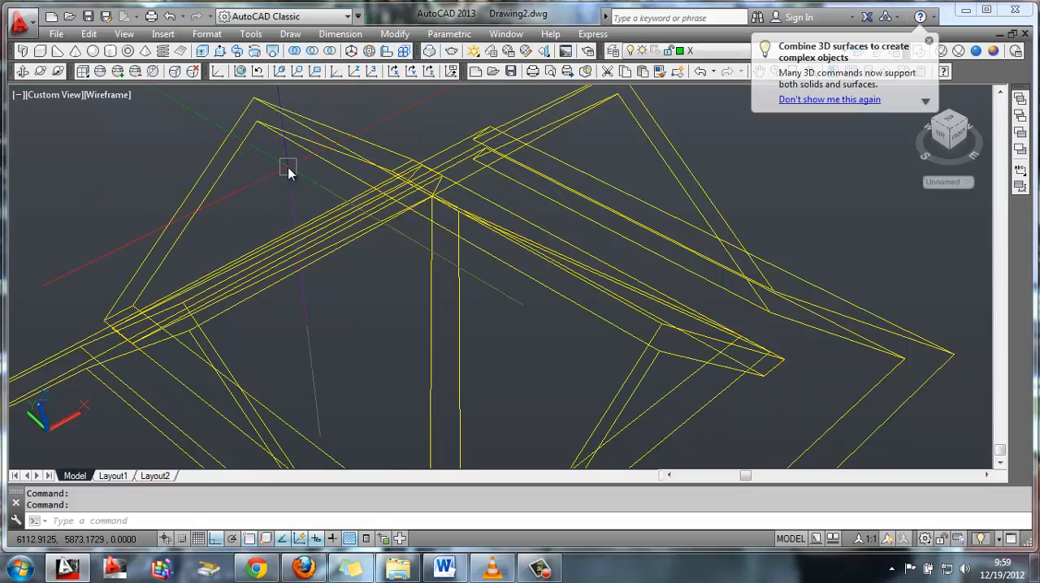
Shade the model with the Realistic visual style and orbit to face the dormer's open gable end
{"action": "left_click", "coordinate": [25, 69]}
{"action": "left_click_drag", "start_coordinate": [557, 460], "coordinate": [484, 418]}
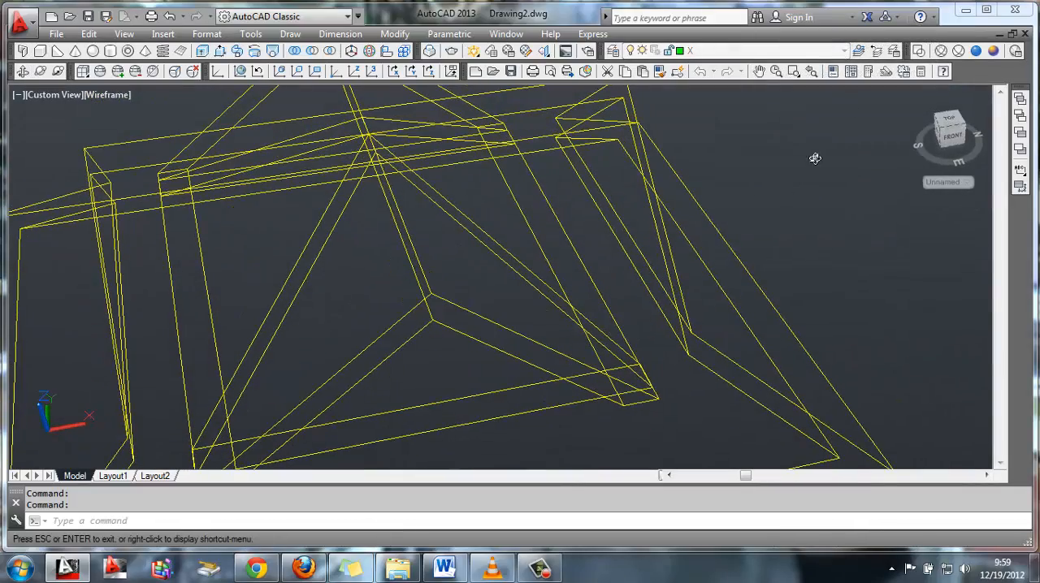
{"action": "left_click", "coordinate": [975, 52]}
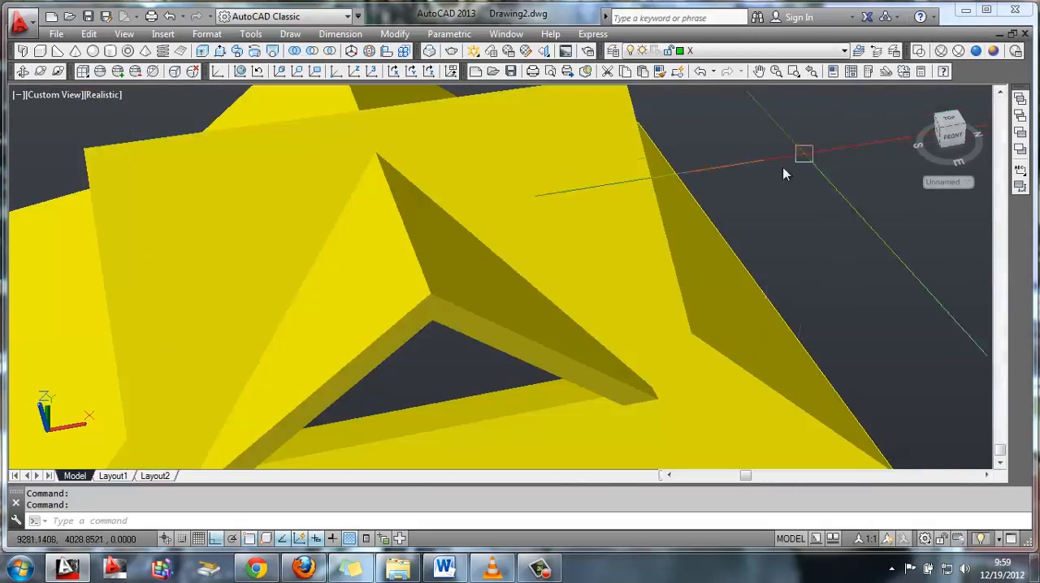
{"action": "left_click", "coordinate": [57, 69]}
{"action": "mouse_move", "coordinate": [135, 139]}
{"action": "left_mouse_down"}
{"action": "mouse_move", "coordinate": [284, 225]}
{"action": "mouse_move", "coordinate": [281, 241]}
{"action": "mouse_move", "coordinate": [267, 194]}
{"action": "mouse_move", "coordinate": [309, 260]}
{"action": "mouse_move", "coordinate": [323, 255]}
{"action": "mouse_move", "coordinate": [339, 197]}
{"action": "mouse_move", "coordinate": [308, 249]}
{"action": "mouse_move", "coordinate": [287, 258]}
{"action": "mouse_move", "coordinate": [330, 262]}
{"action": "mouse_move", "coordinate": [399, 244]}
{"action": "mouse_move", "coordinate": [432, 251]}
{"action": "mouse_move", "coordinate": [441, 200]}
{"action": "mouse_move", "coordinate": [455, 213]}
{"action": "left_mouse_up"}
{"action": "key", "text": "Escape"}
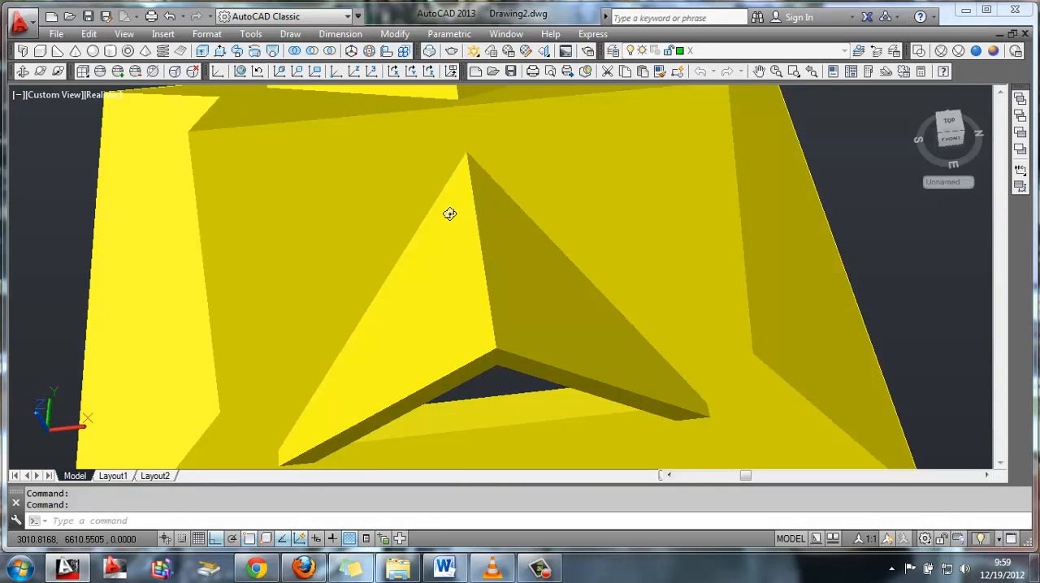
Slice the dormer roof with a three-point plane through its two lower corners and the ridge point where it meets the main roof
{"action": "left_click", "coordinate": [395, 34]}
{"action": "mouse_move", "coordinate": [476, 442]}
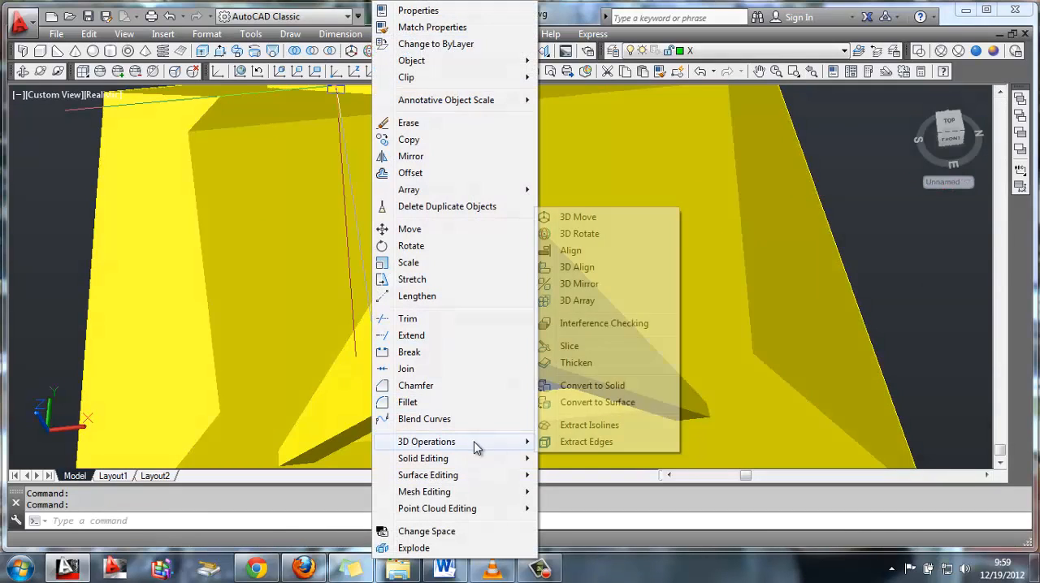
{"action": "left_click", "coordinate": [573, 350]}
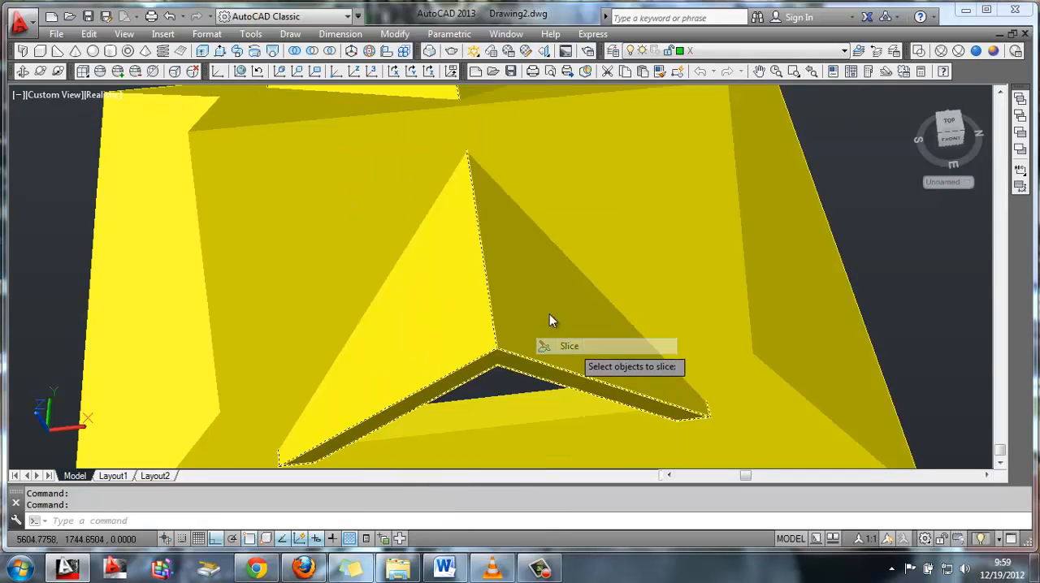
{"action": "left_click", "coordinate": [500, 285]}
{"action": "key", "text": "Return"}
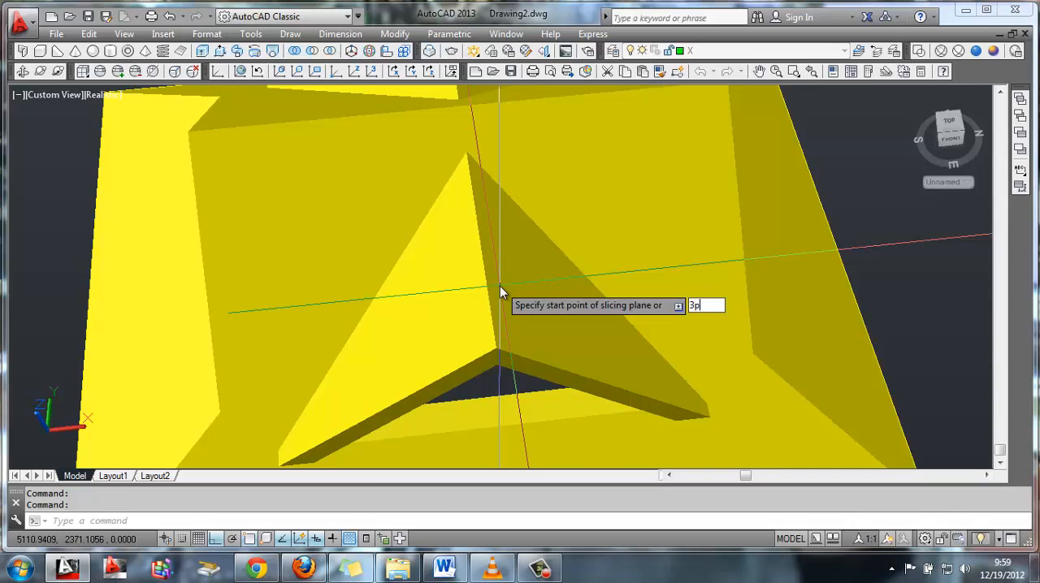
{"action": "type", "text": "3p"}
{"action": "key", "text": "Return"}
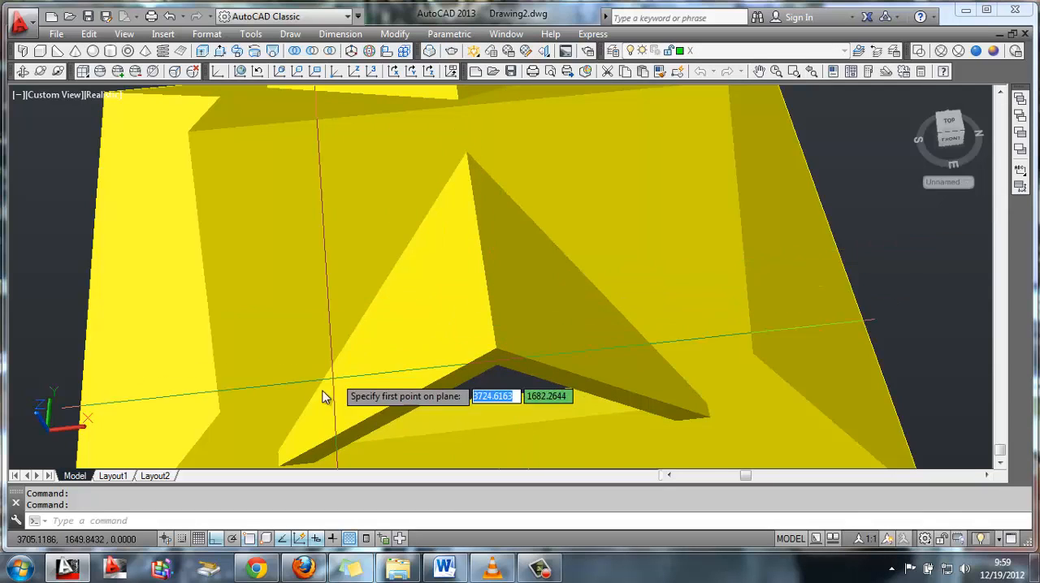
{"action": "left_click", "coordinate": [279, 452]}
{"action": "left_click", "coordinate": [467, 154]}
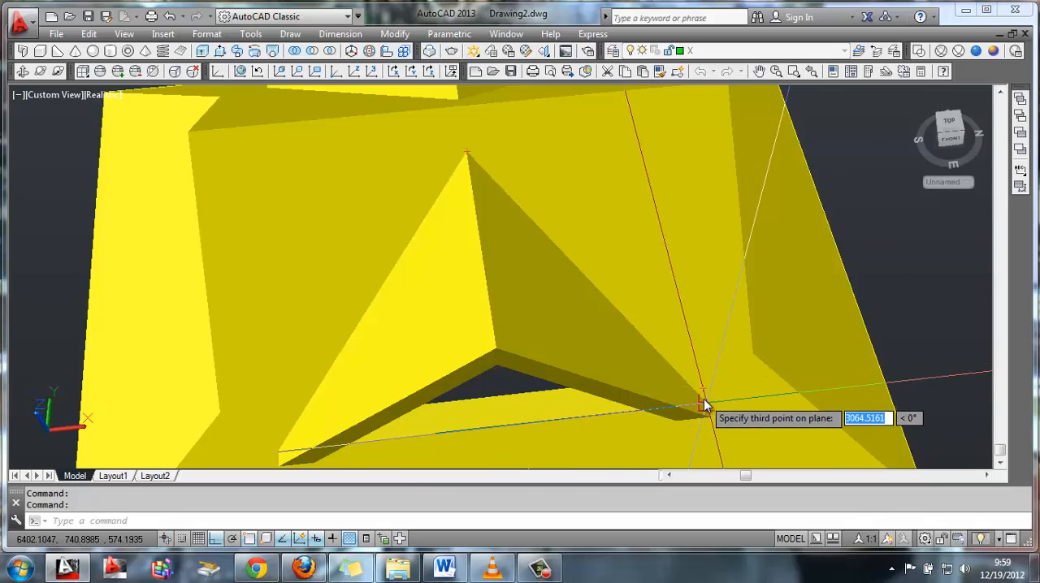
{"action": "scroll", "coordinate": [702, 406], "scroll_direction": "up", "scroll_amount": 4}
{"action": "middle_click_drag", "start_coordinate": [777, 394], "coordinate": [627, 287]}
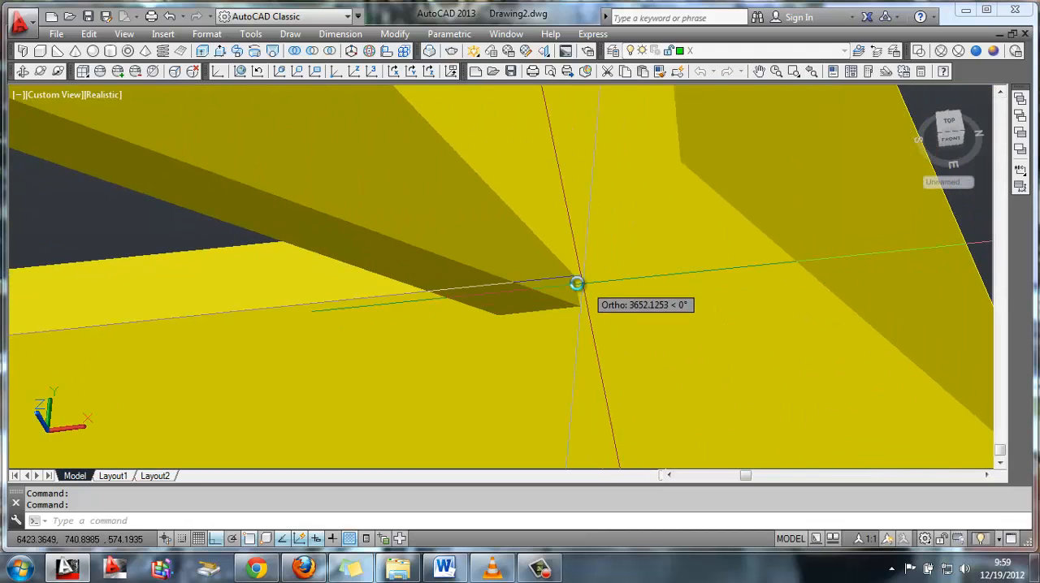
{"action": "left_click", "coordinate": [576, 282]}
{"action": "scroll", "coordinate": [546, 264], "scroll_direction": "down", "scroll_amount": 4}
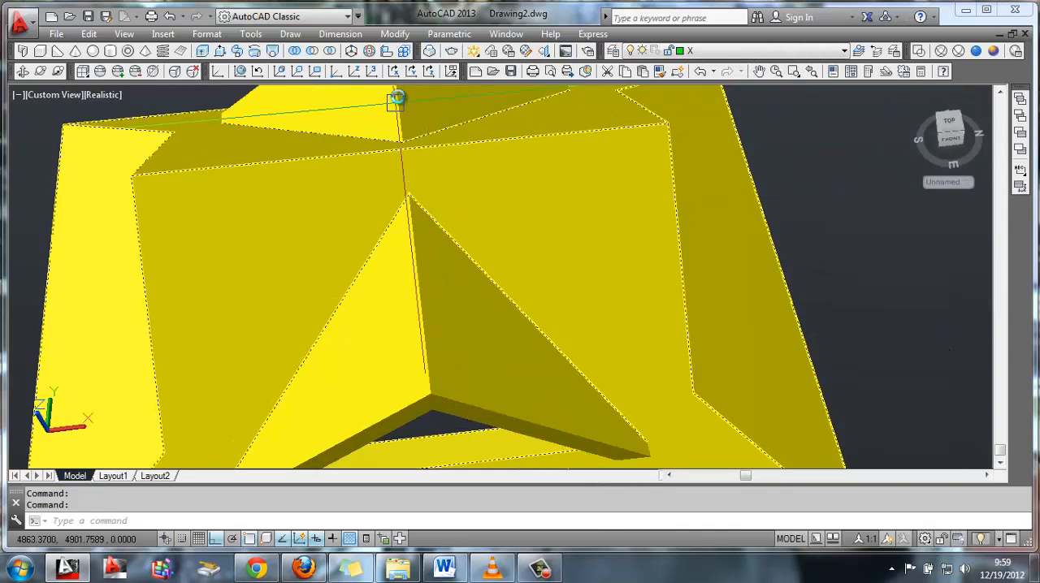
Examine how the sliced dormer meets the main roof slope, from its open gable down to a general side view
{"action": "left_click", "coordinate": [396, 103]}
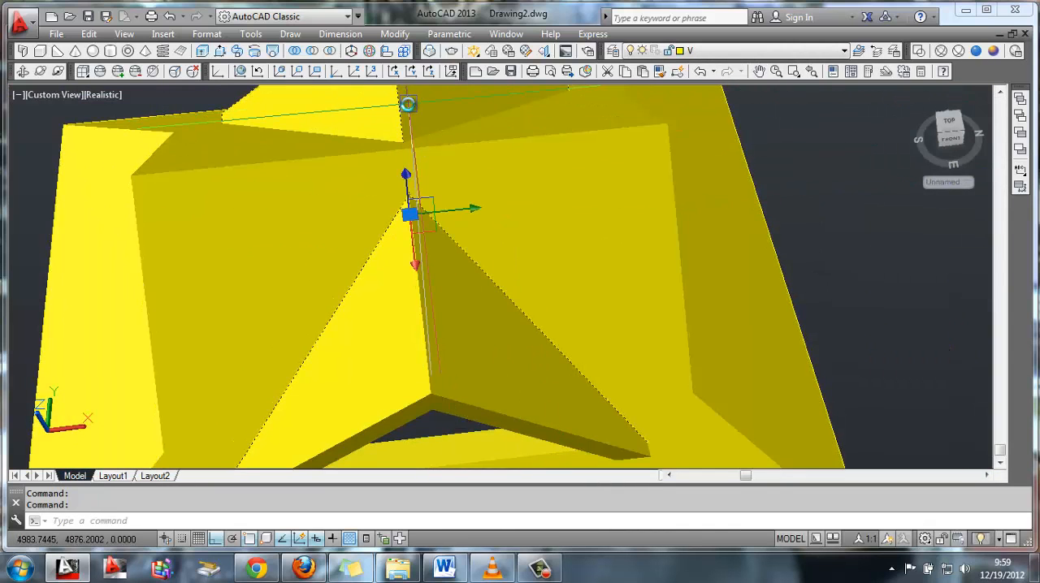
{"action": "middle_click_drag", "start_coordinate": [407, 104], "coordinate": [576, 93], "text": "shift"}
{"action": "left_click", "coordinate": [465, 226]}
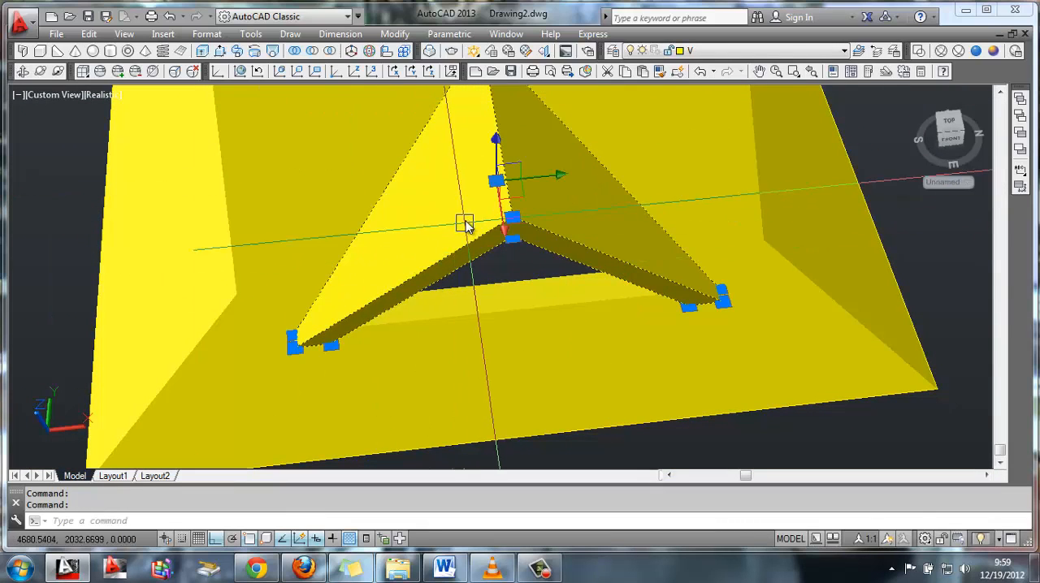
{"action": "left_click", "coordinate": [23, 72]}
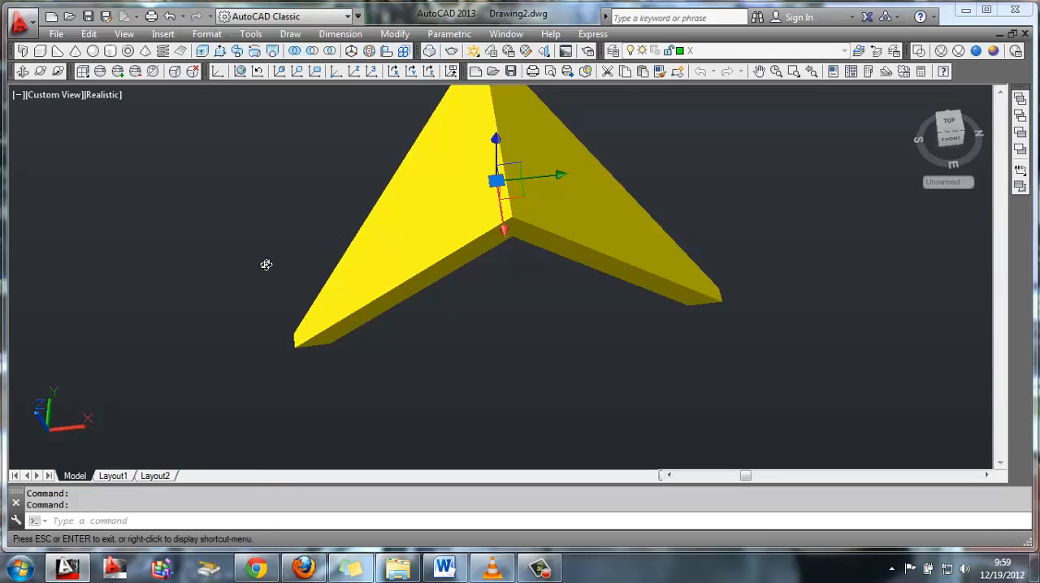
{"action": "key", "text": "Escape"}
{"action": "key", "text": "Escape"}
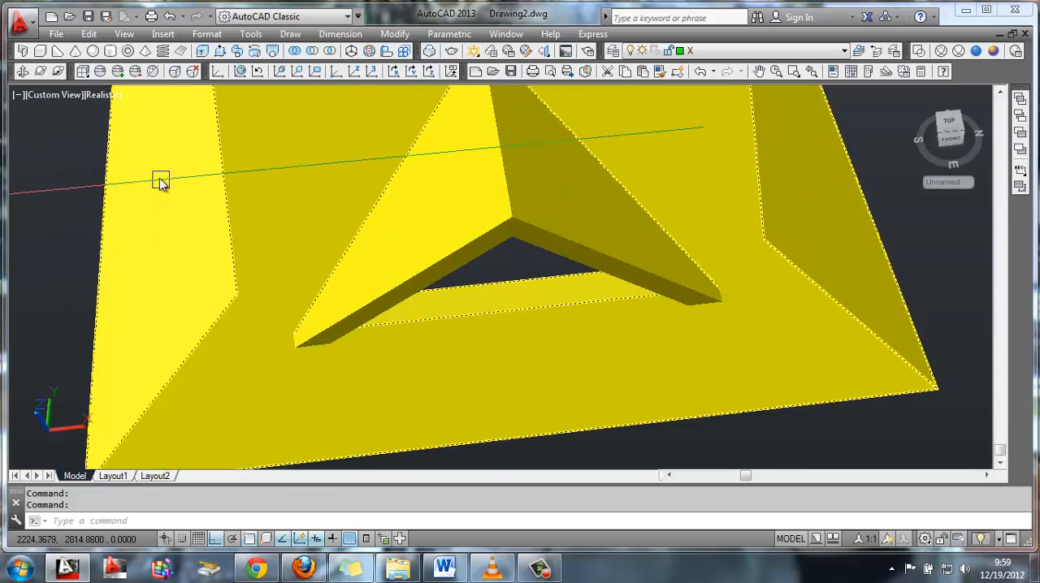
{"action": "left_click", "coordinate": [23, 72]}
{"action": "left_click_drag", "start_coordinate": [169, 145], "coordinate": [442, 284]}
{"action": "key", "text": "Escape"}
Mirror the dormer roof to the opposite slope across the lengthwise line through the hipped end's eave midpoint, keeping the original
{"action": "left_click", "coordinate": [561, 366]}
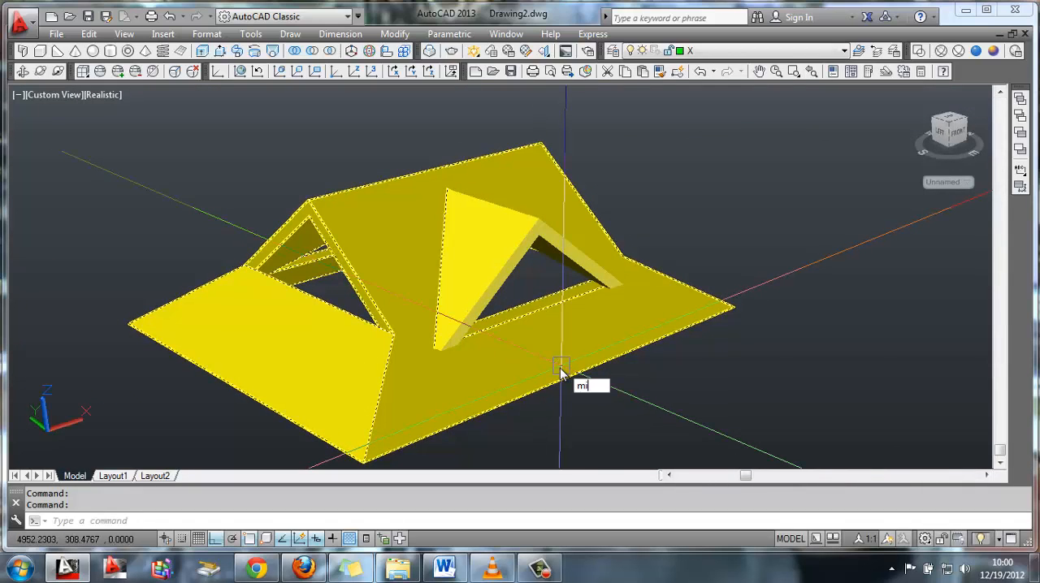
{"action": "type", "text": "mi"}
{"action": "key", "text": "Return"}
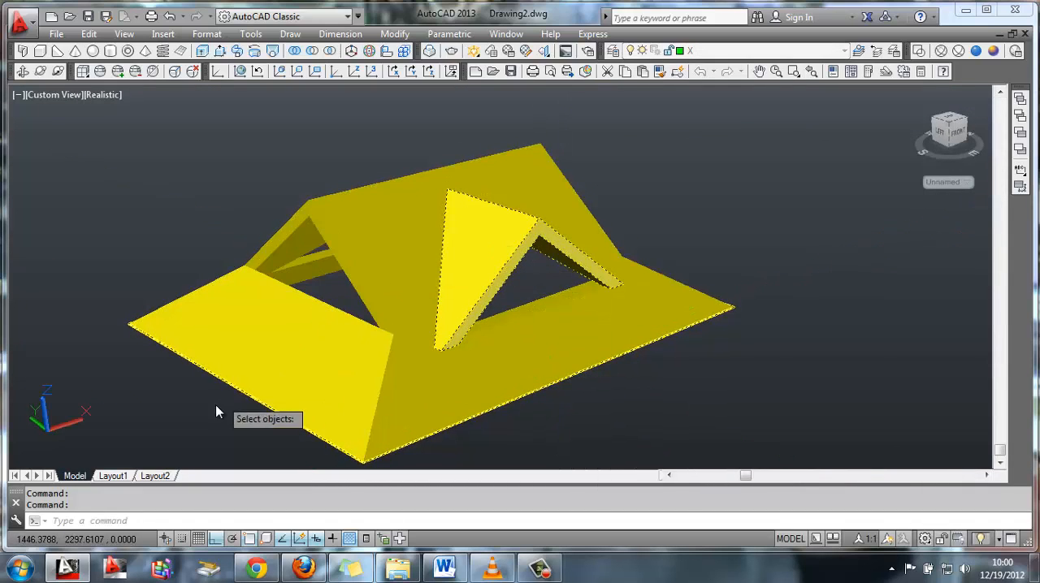
{"action": "key", "text": "Return"}
{"action": "left_click", "coordinate": [233, 385]}
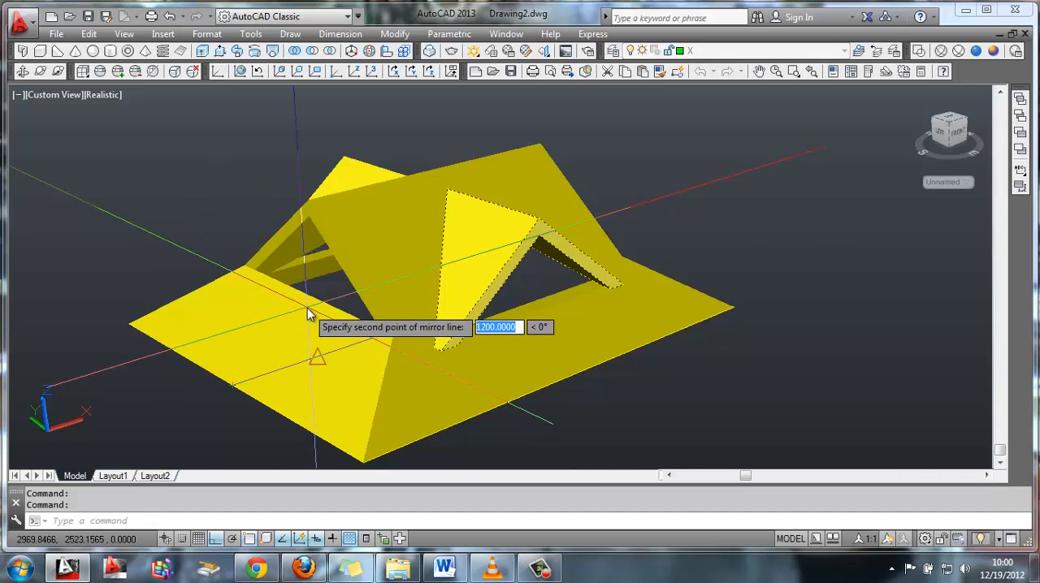
{"action": "left_click", "coordinate": [307, 315]}
{"action": "key", "text": "Return"}
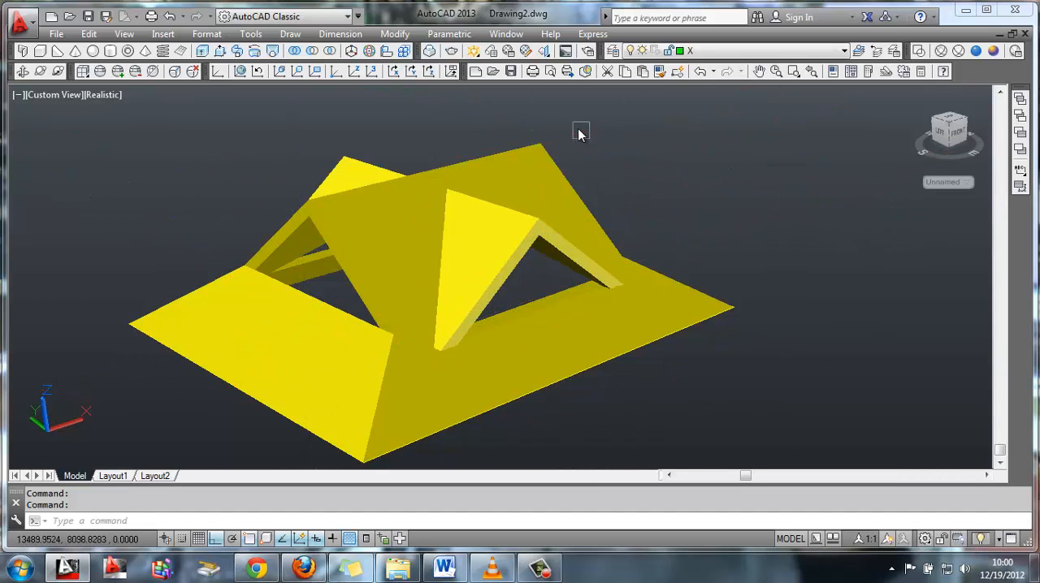
{"action": "scroll", "coordinate": [579, 134], "scroll_direction": "down", "scroll_amount": 3}
{"action": "left_click", "coordinate": [23, 71]}
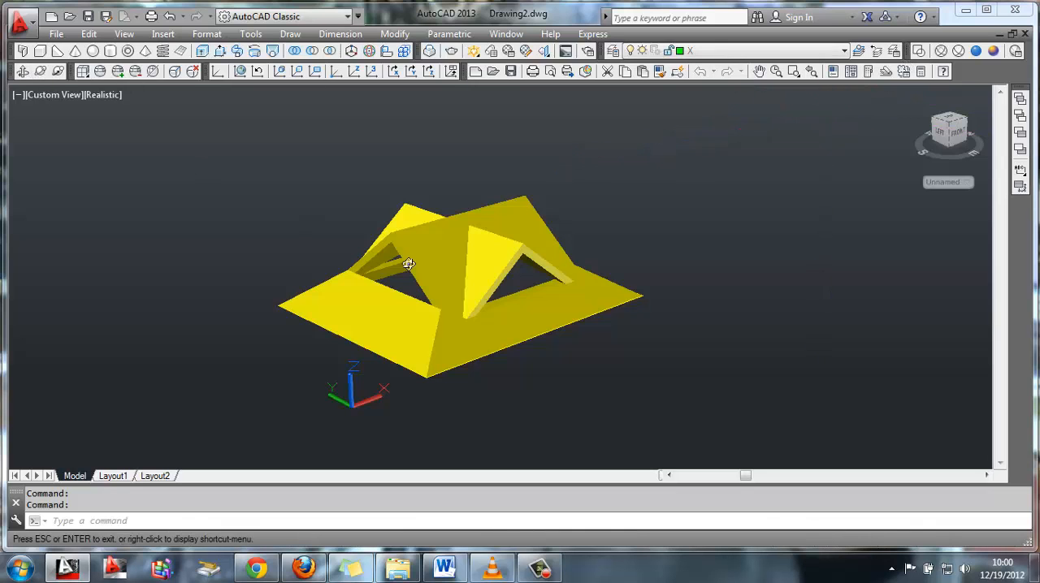
{"action": "left_click_drag", "start_coordinate": [390, 268], "coordinate": [372, 302]}
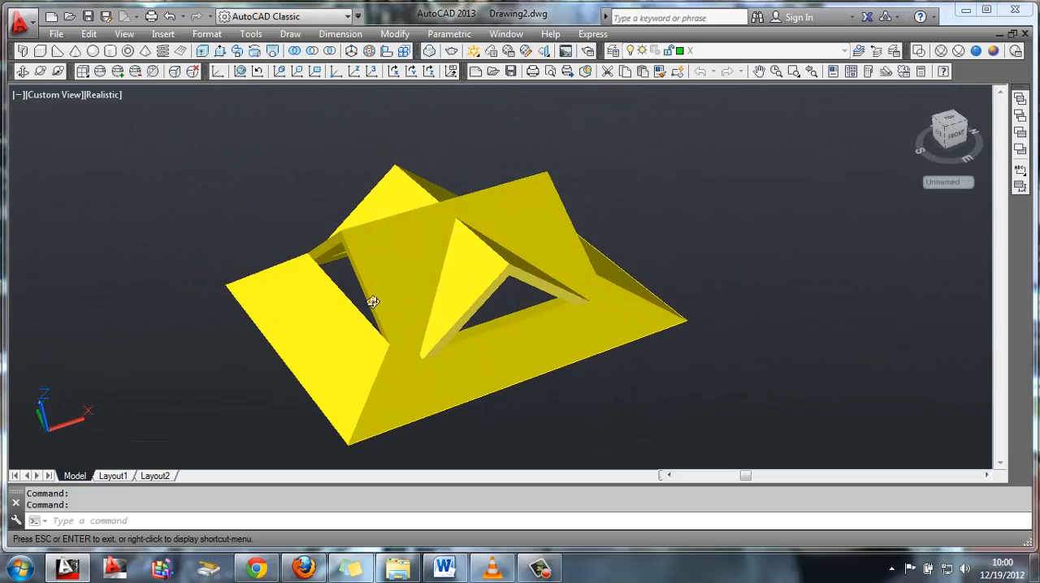
{"action": "key", "text": "Escape"}
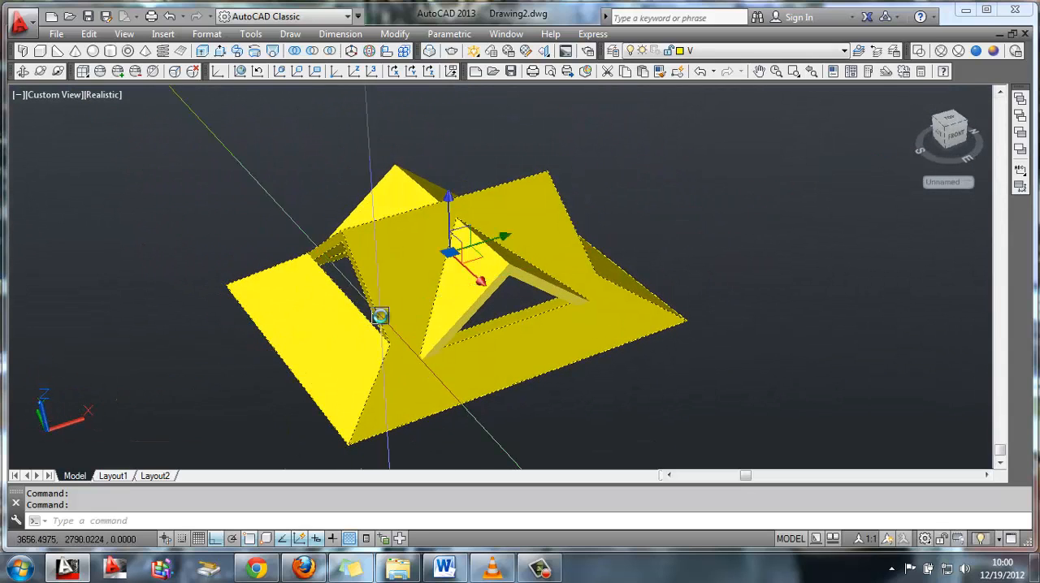
Display the model in wireframe and explode the spare gabled prism beside the roof into separate faces
{"action": "middle_click_drag", "start_coordinate": [223, 337], "coordinate": [572, 218]}
{"action": "scroll", "coordinate": [375, 304], "scroll_direction": "down", "scroll_amount": 3}
{"action": "middle_click_drag", "start_coordinate": [227, 355], "coordinate": [548, 236]}
{"action": "scroll", "coordinate": [374, 284], "scroll_direction": "up", "scroll_amount": 5}
{"action": "scroll", "coordinate": [548, 237], "scroll_direction": "down", "scroll_amount": 3}
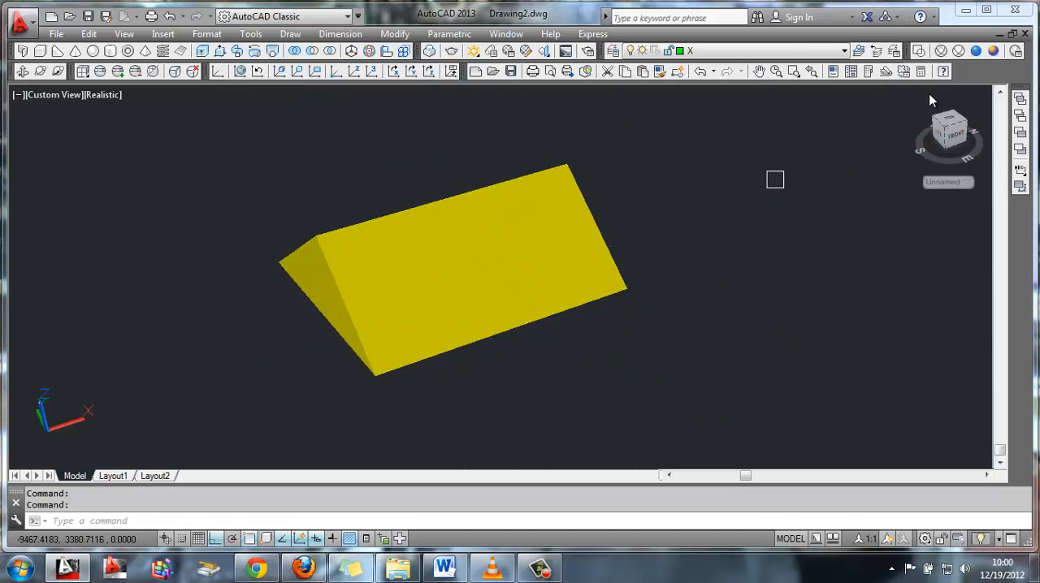
{"action": "left_click", "coordinate": [940, 52]}
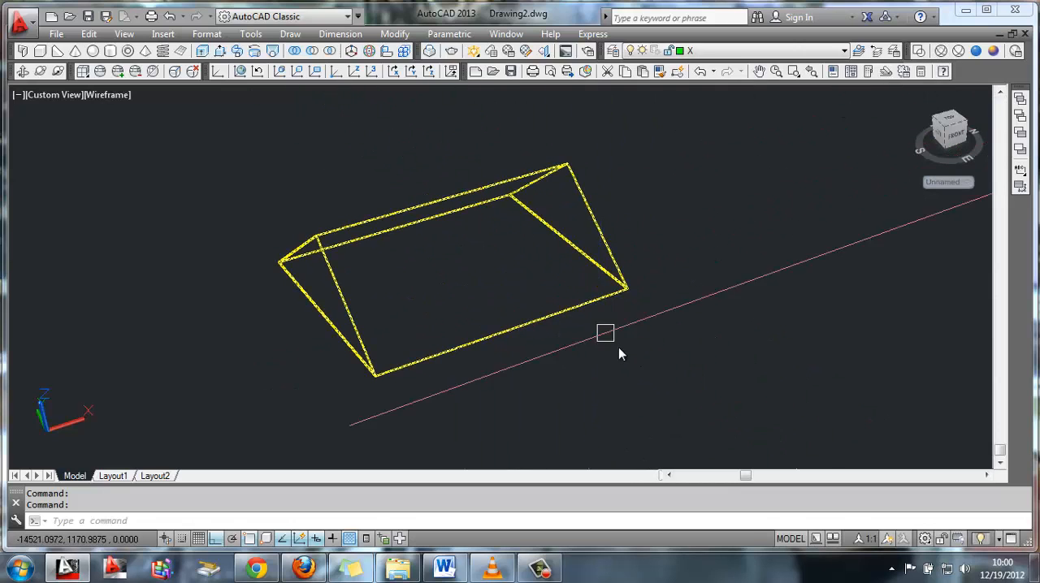
{"action": "type", "text": "X"}
{"action": "key", "text": "Return"}
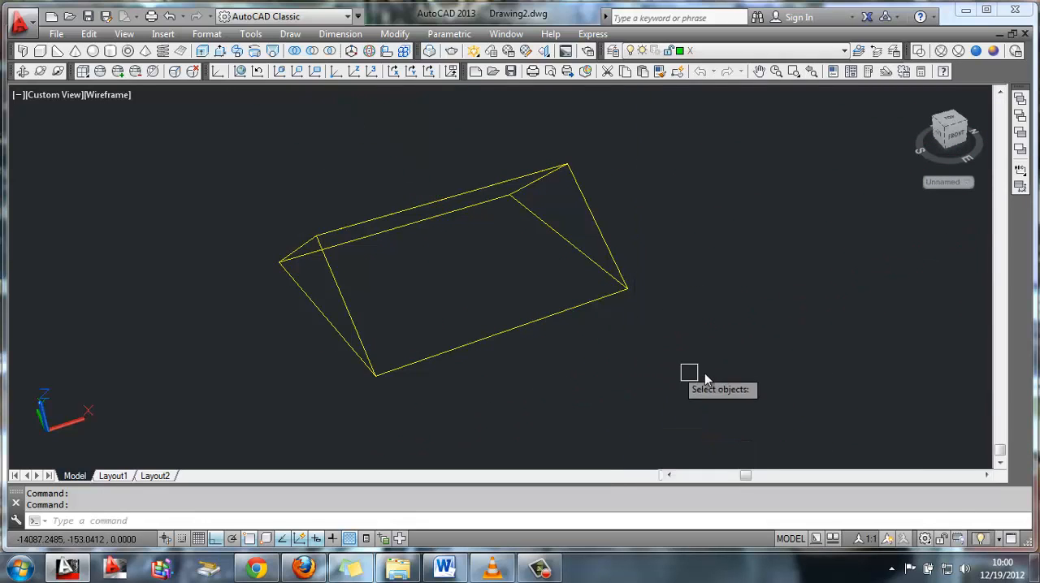
{"action": "left_click", "coordinate": [708, 371]}
{"action": "left_click", "coordinate": [319, 132]}
{"action": "key", "text": "Return"}
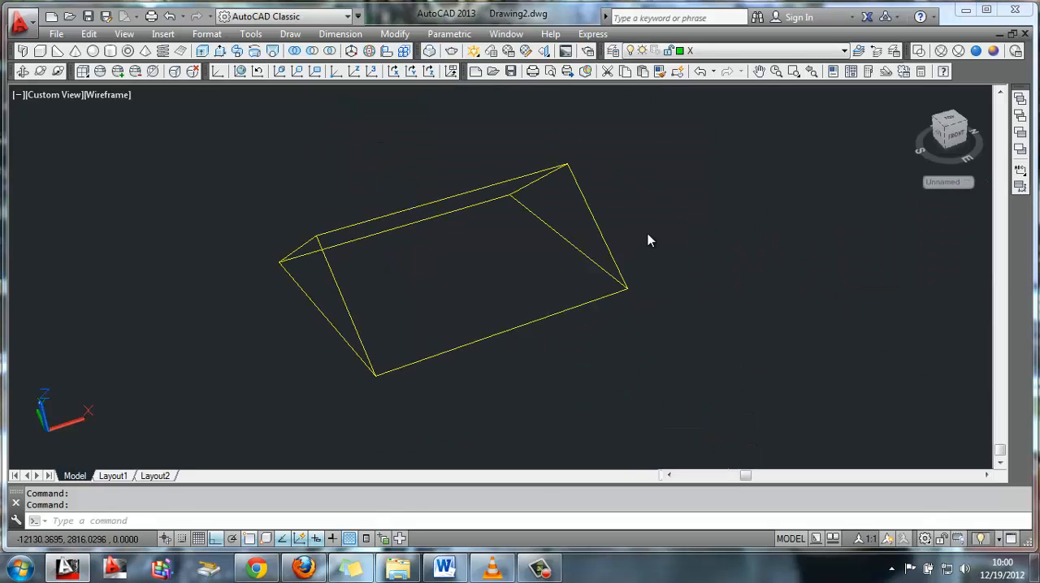
Delete the prism's two slopes, far end triangle and base, leaving only the near end triangle
{"action": "left_click", "coordinate": [606, 228]}
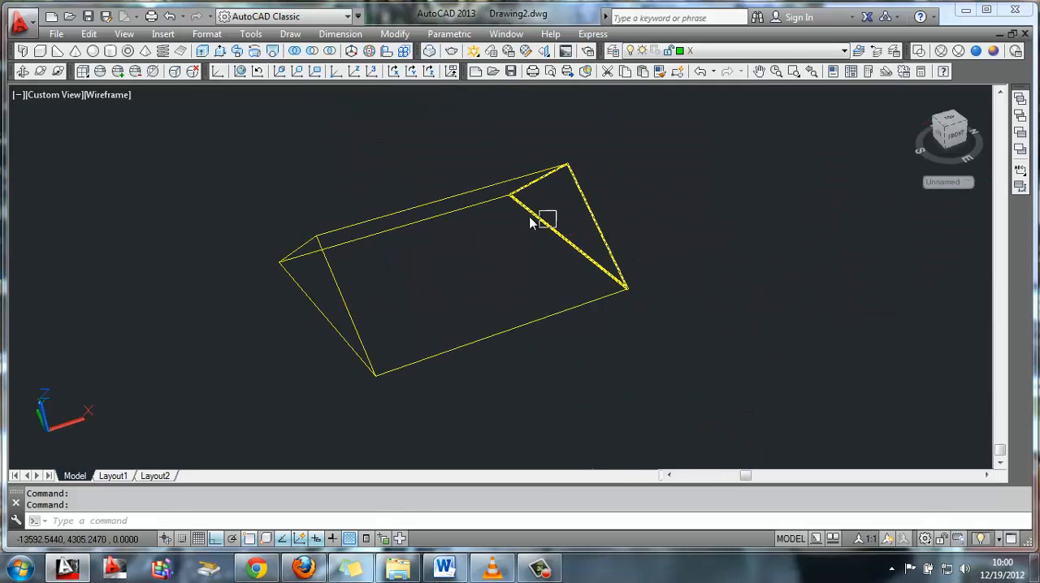
{"action": "left_click", "coordinate": [511, 181]}
{"action": "key", "text": "Delete"}
{"action": "left_click", "coordinate": [583, 194]}
{"action": "key", "text": "Delete"}
{"action": "left_click", "coordinate": [559, 225]}
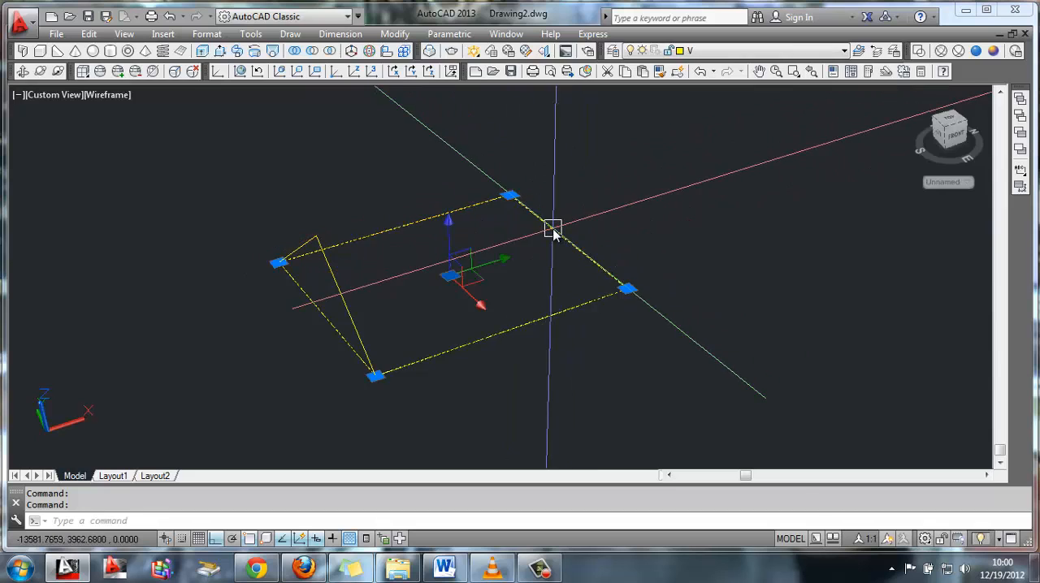
{"action": "key", "text": "Delete"}
Make layer D current and draw a line from the triangle's apex to the midpoint of its base edge
{"action": "middle_click_drag", "start_coordinate": [485, 311], "coordinate": [762, 104], "text": "shift"}
{"action": "left_click", "coordinate": [801, 51]}
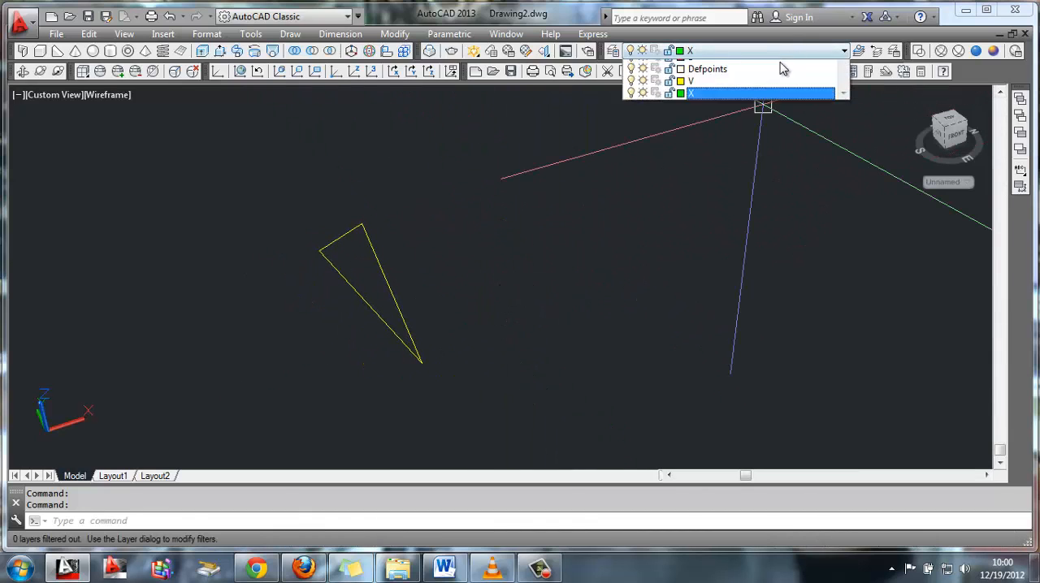
{"action": "left_click", "coordinate": [697, 79]}
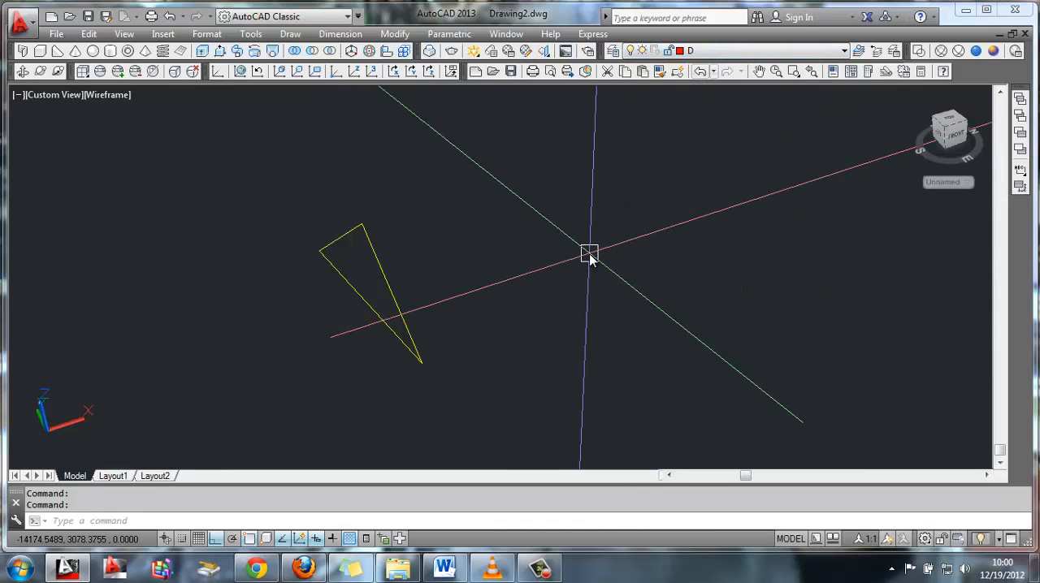
{"action": "type", "text": "l"}
{"action": "key", "text": "Return"}
{"action": "left_click", "coordinate": [361, 225]}
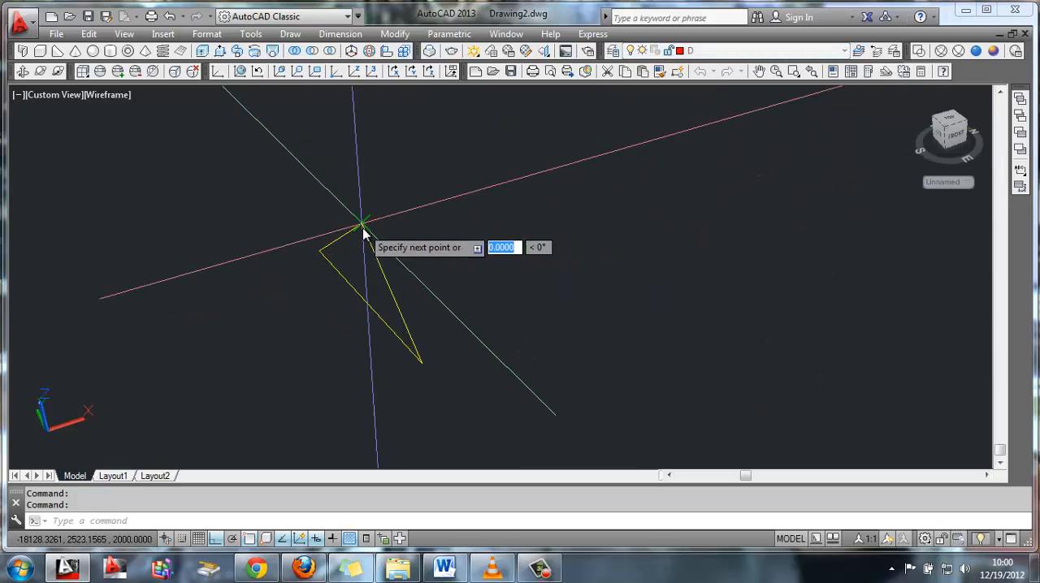
{"action": "left_click", "coordinate": [364, 301]}
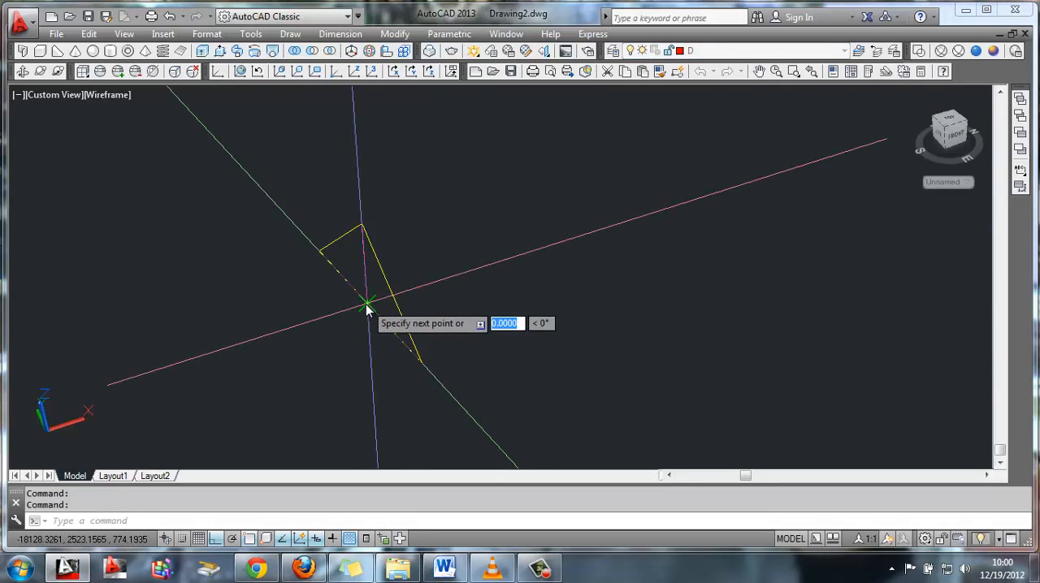
{"action": "key", "text": "Return"}
Draw a circle of radius 300 centred on the midpoint of the triangle's base edge
{"action": "type", "text": "c"}
{"action": "key", "text": "Return"}
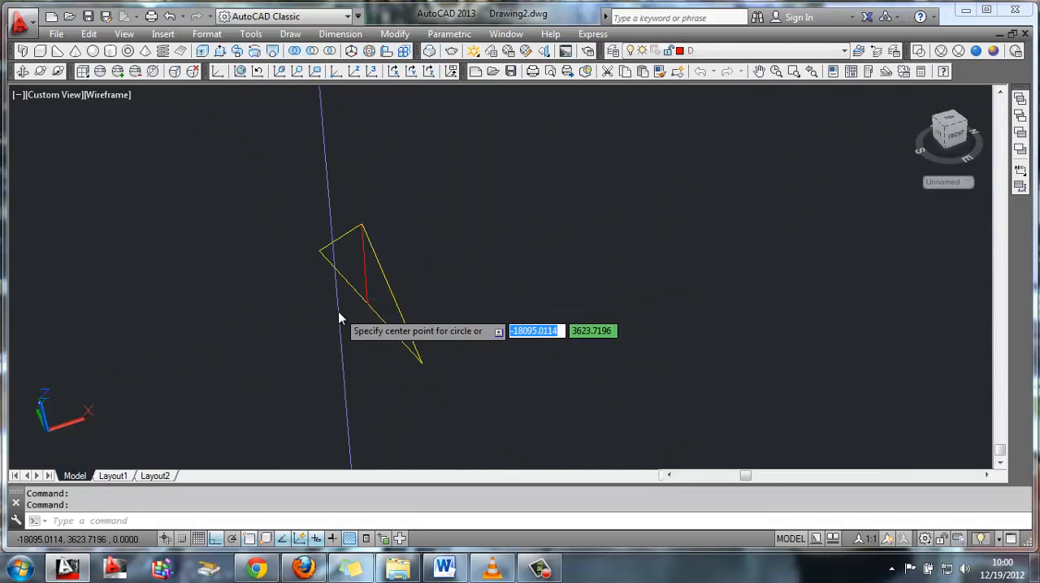
{"action": "left_click", "coordinate": [372, 314]}
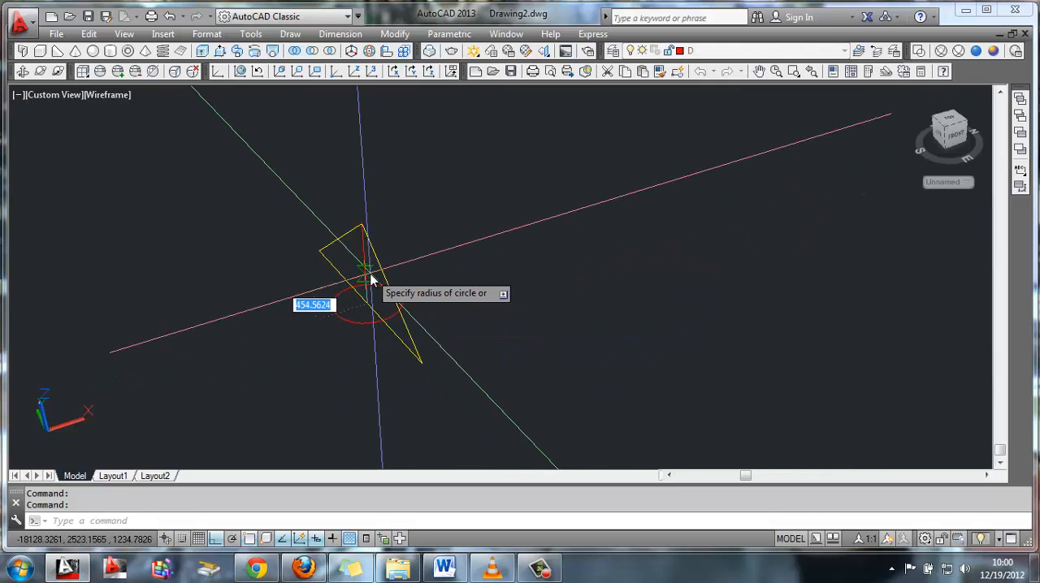
{"action": "type", "text": "300"}
{"action": "key", "text": "Return"}
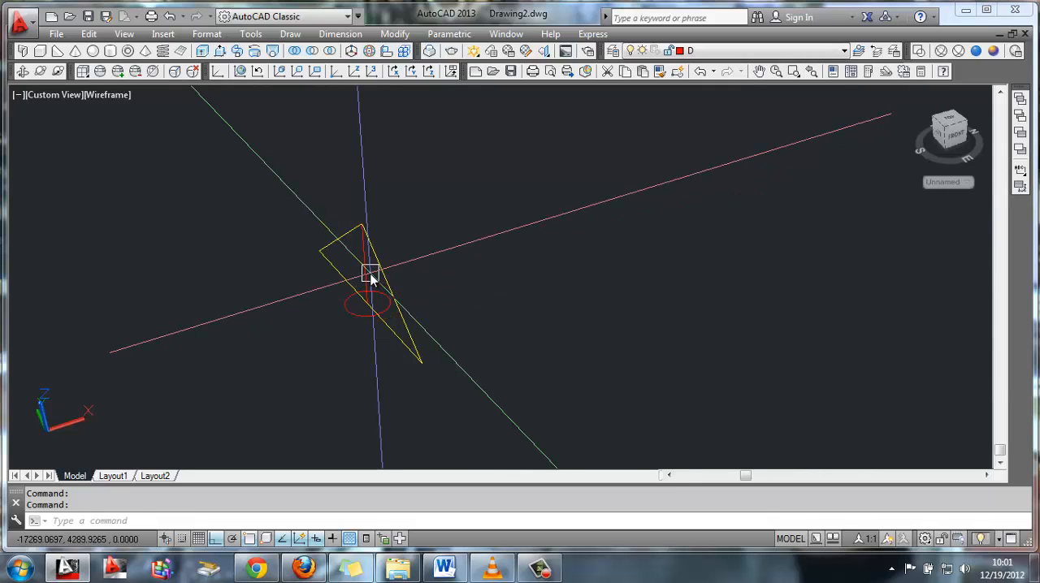
Try to stand the circle upright by rotating it 90° in 3D about its centre
{"action": "left_click", "coordinate": [371, 276]}
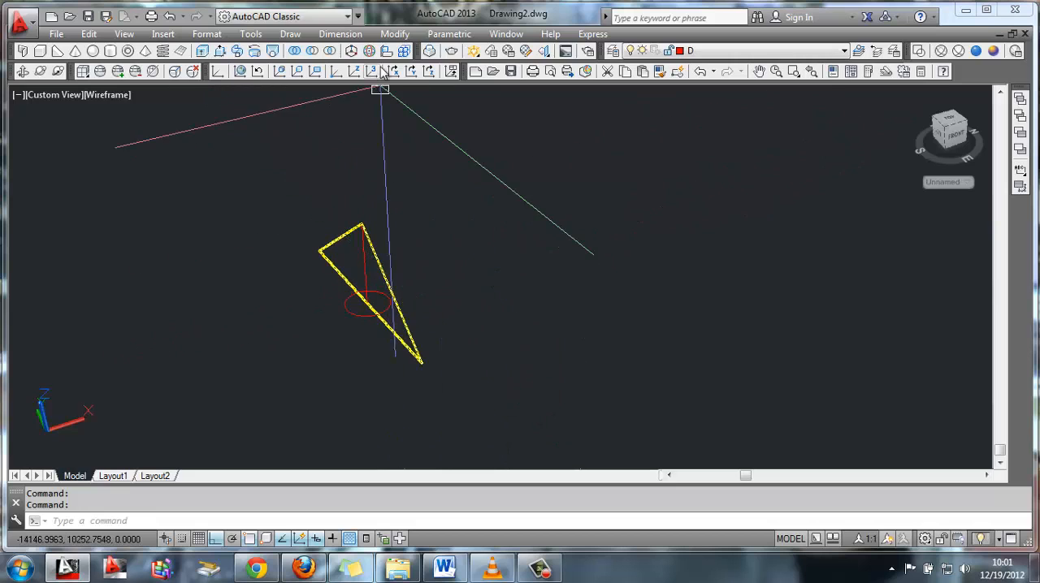
{"action": "left_click", "coordinate": [348, 318]}
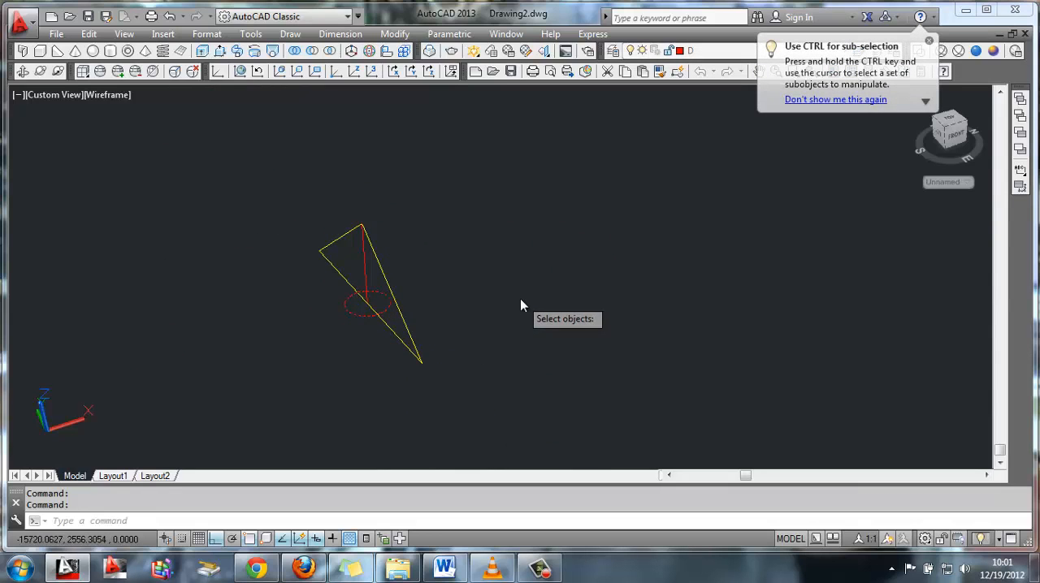
{"action": "key", "text": "Return"}
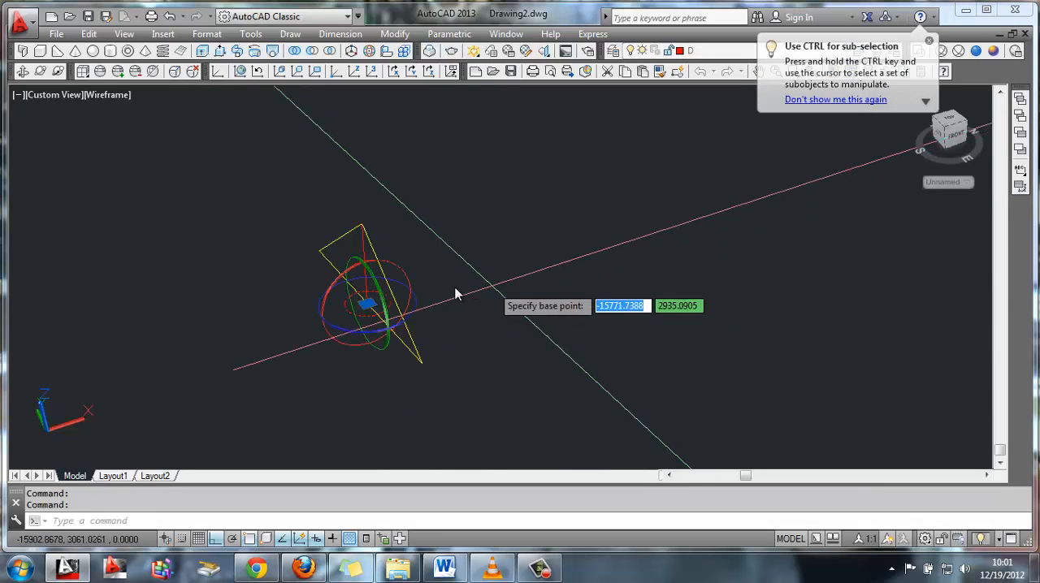
{"action": "left_click", "coordinate": [378, 290]}
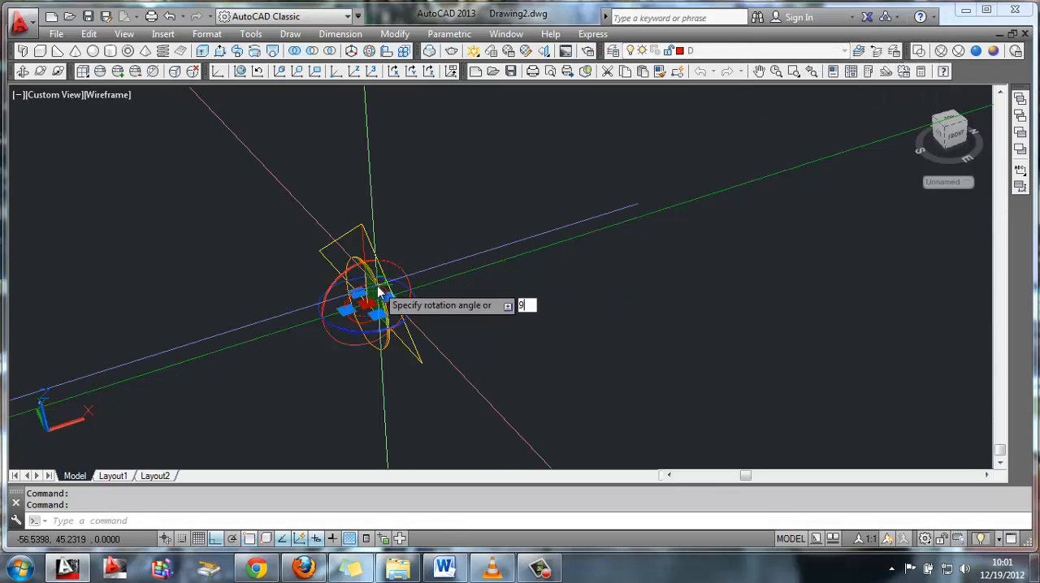
{"action": "type", "text": "90"}
{"action": "key", "text": "Return"}
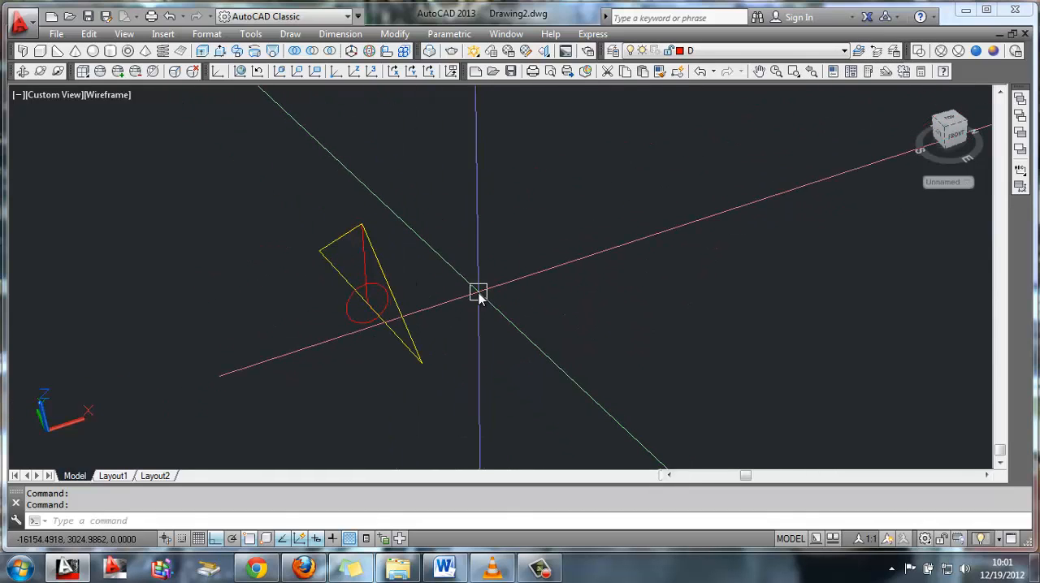
Retry the 90° 3D rotation of the flat circle around the axis perpendicular to the triangle
{"action": "left_click", "coordinate": [370, 51]}
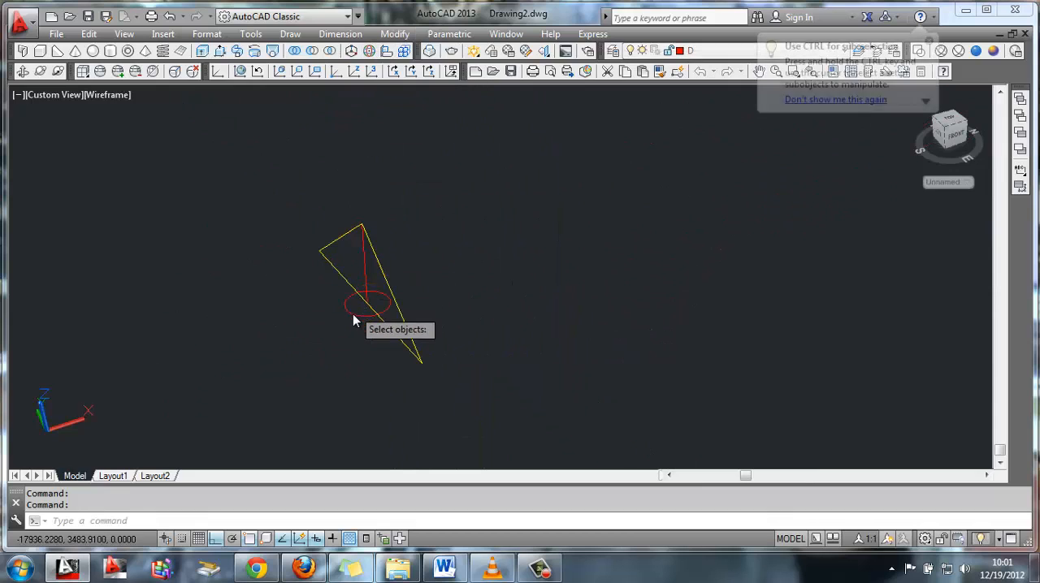
{"action": "key", "text": "Return"}
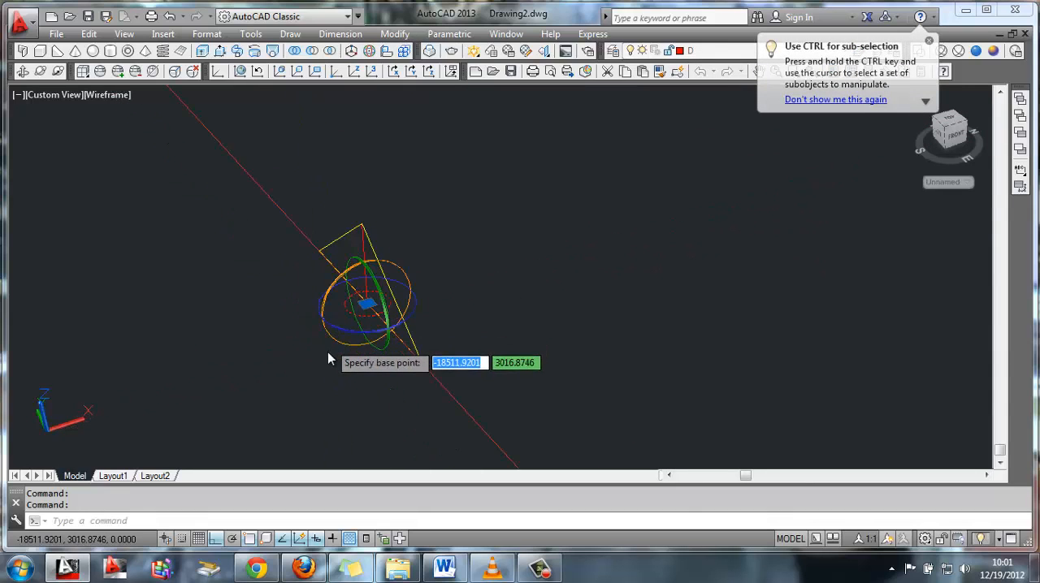
{"action": "left_click", "coordinate": [377, 288]}
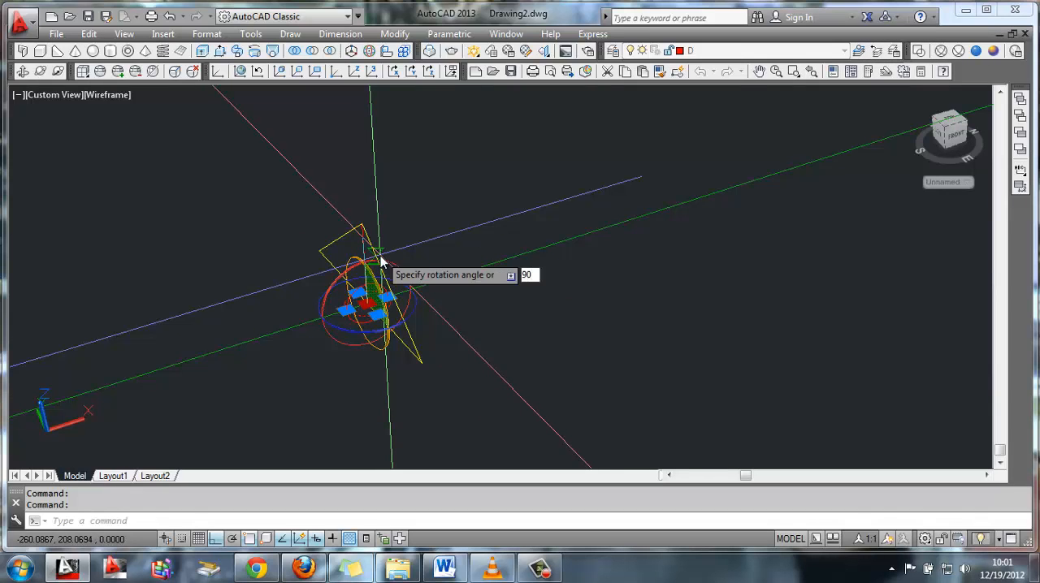
{"action": "left_click", "coordinate": [378, 261]}
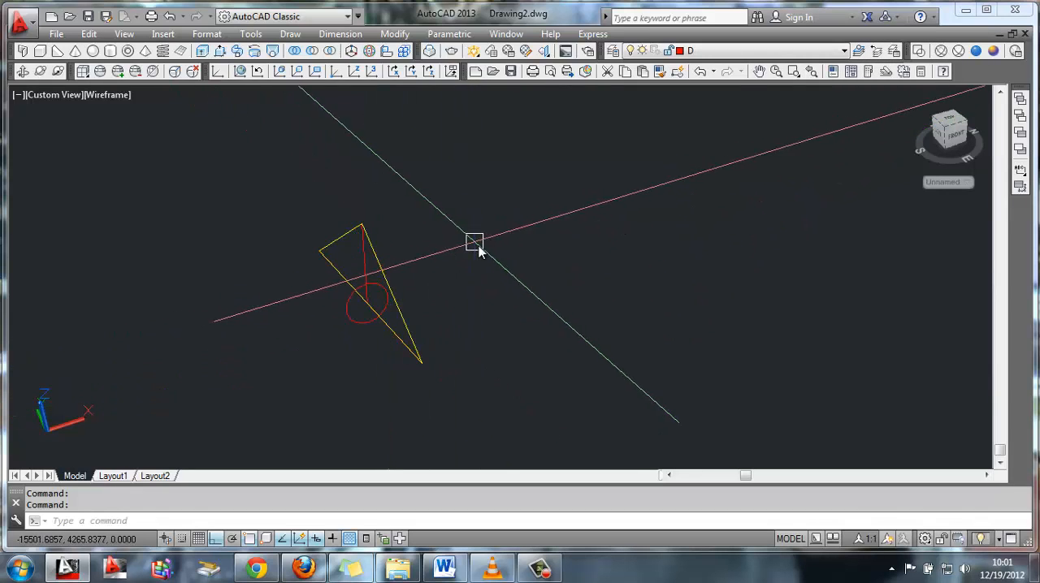
Try again to stand the flat circle upright with a 3D rotation about its centre, using the axis perpendicular to the triangle
{"action": "scroll", "coordinate": [415, 308], "scroll_direction": "up", "scroll_amount": 4}
{"action": "middle_click_drag", "start_coordinate": [297, 334], "coordinate": [471, 259]}
{"action": "scroll", "coordinate": [555, 226], "scroll_direction": "up", "scroll_amount": 4}
{"action": "middle_click_drag", "start_coordinate": [585, 158], "coordinate": [398, 292]}
{"action": "scroll", "coordinate": [546, 202], "scroll_direction": "down", "scroll_amount": 5}
{"action": "scroll", "coordinate": [281, 307], "scroll_direction": "up", "scroll_amount": 2}
{"action": "scroll", "coordinate": [451, 286], "scroll_direction": "up", "scroll_amount": 3}
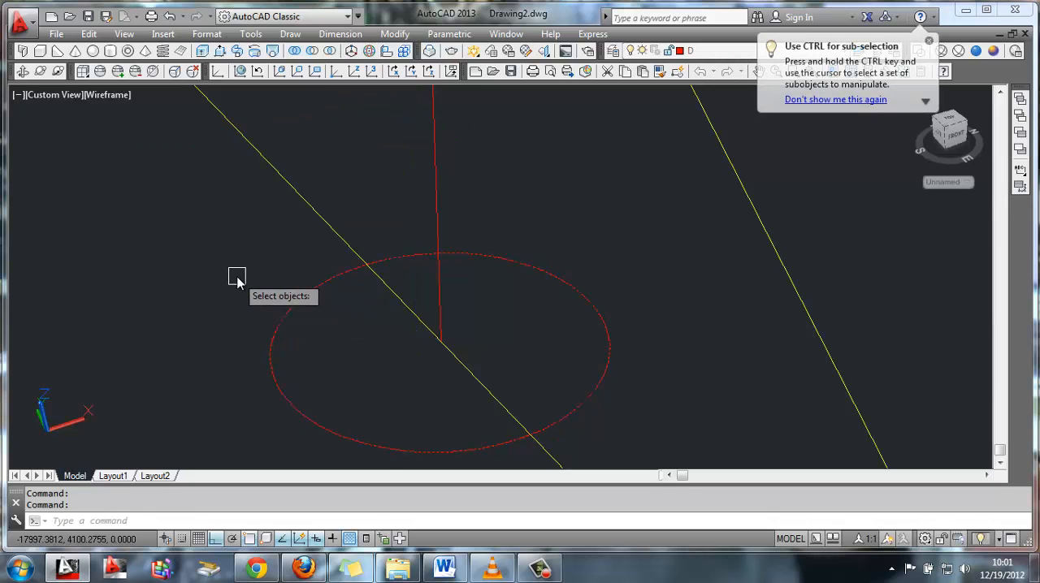
{"action": "key", "text": "Return"}
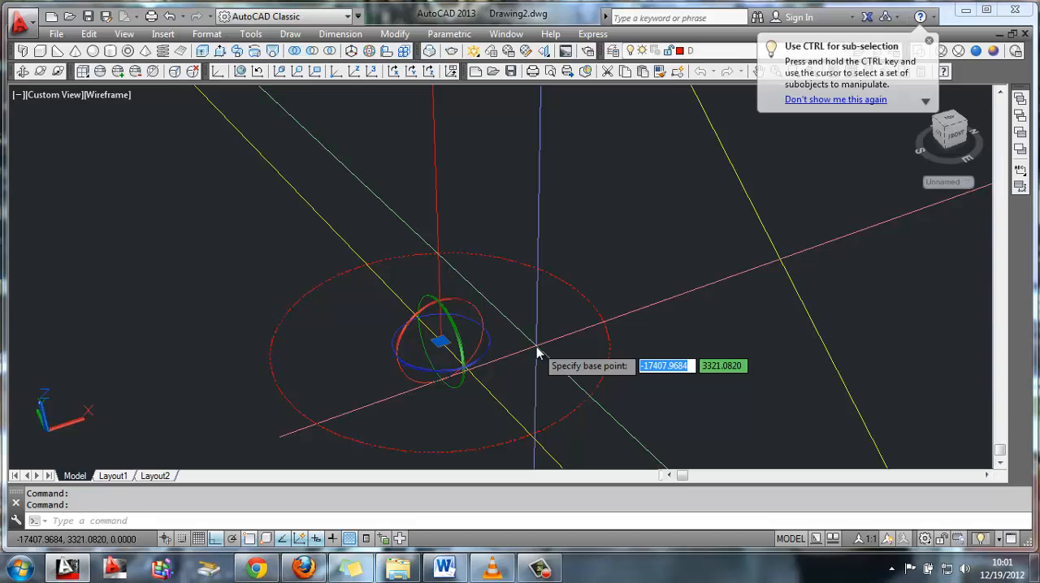
{"action": "left_click", "coordinate": [462, 386]}
{"action": "left_click", "coordinate": [458, 386]}
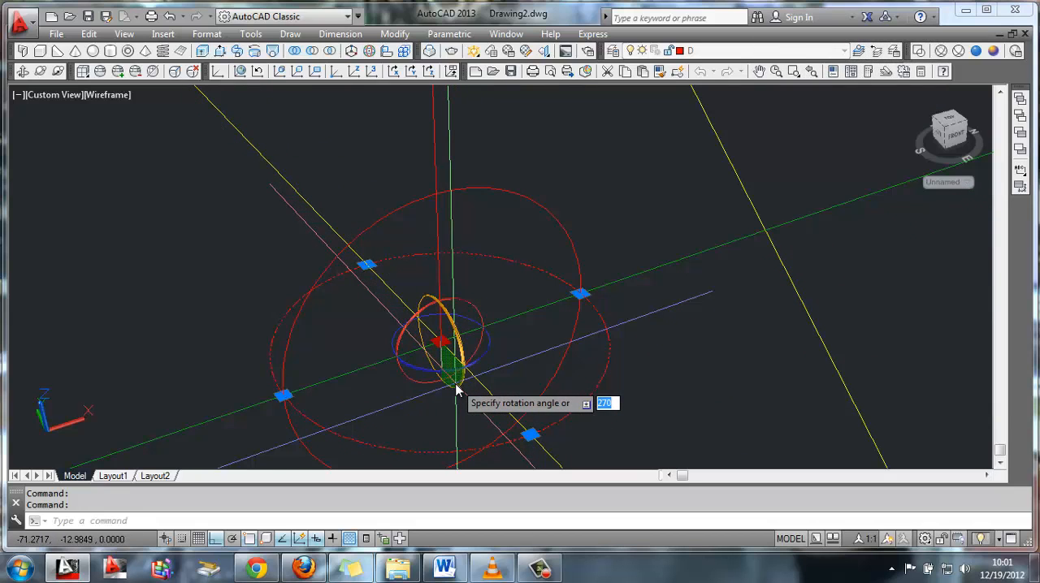
{"action": "left_click", "coordinate": [457, 387]}
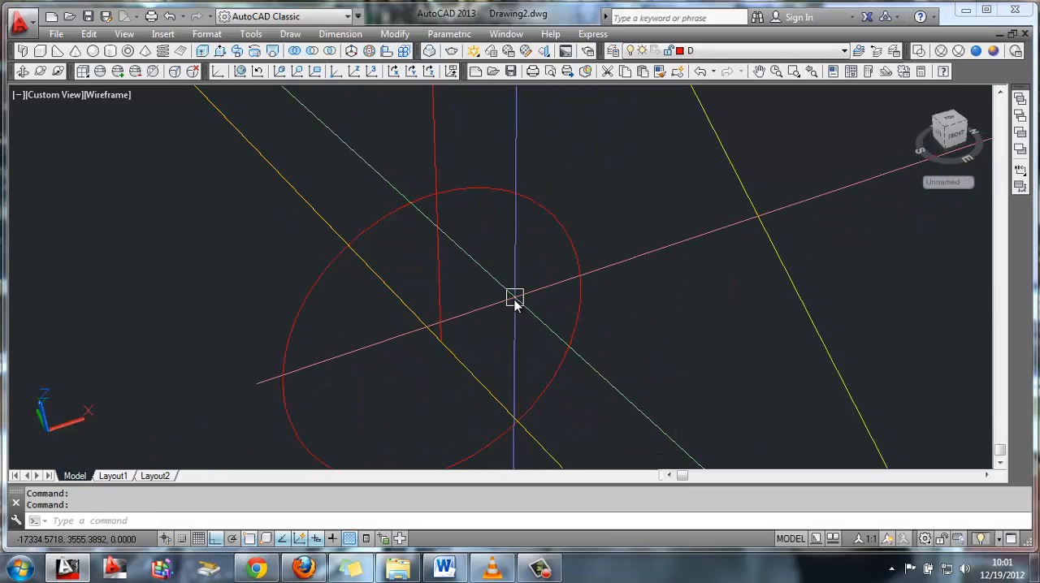
Rotate the circle 90° in 3D about its centre around the triangle's base edge so it lies in the triangle's plane
{"action": "left_click", "coordinate": [369, 51]}
{"action": "left_click", "coordinate": [286, 306]}
{"action": "key", "text": "Return"}
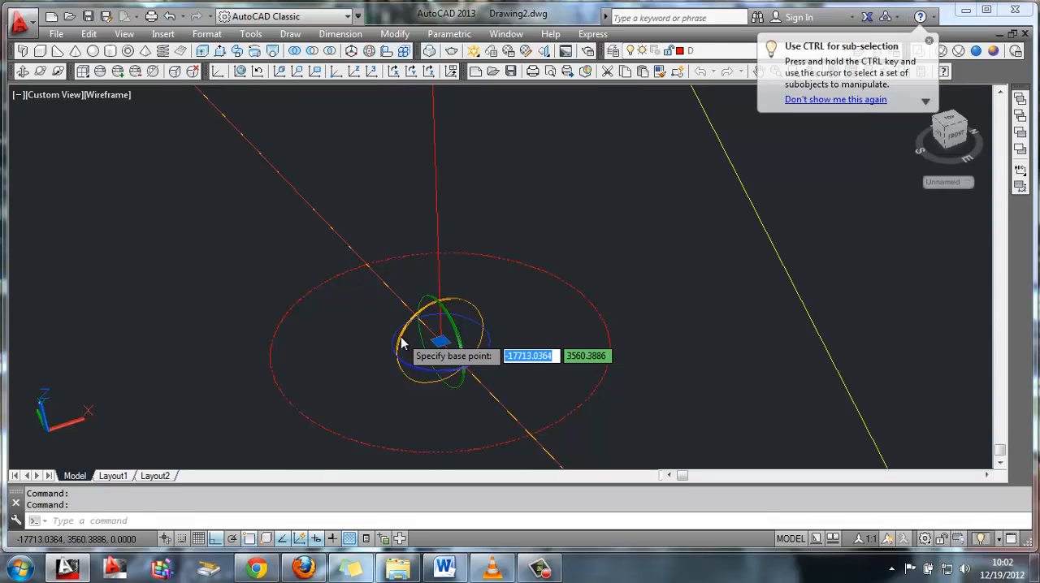
{"action": "left_click", "coordinate": [401, 342]}
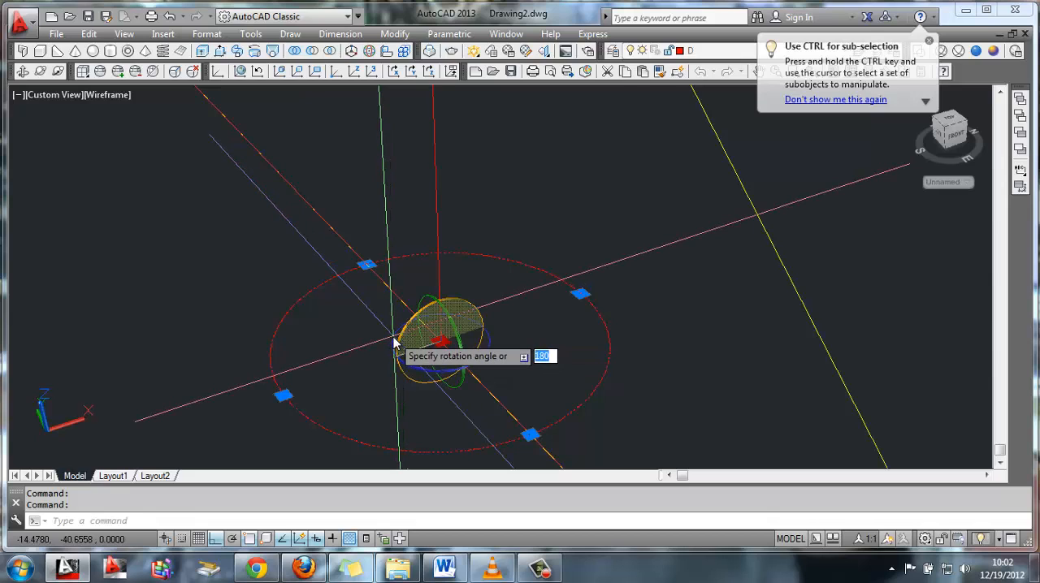
{"action": "type", "text": "90"}
{"action": "key", "text": "Return"}
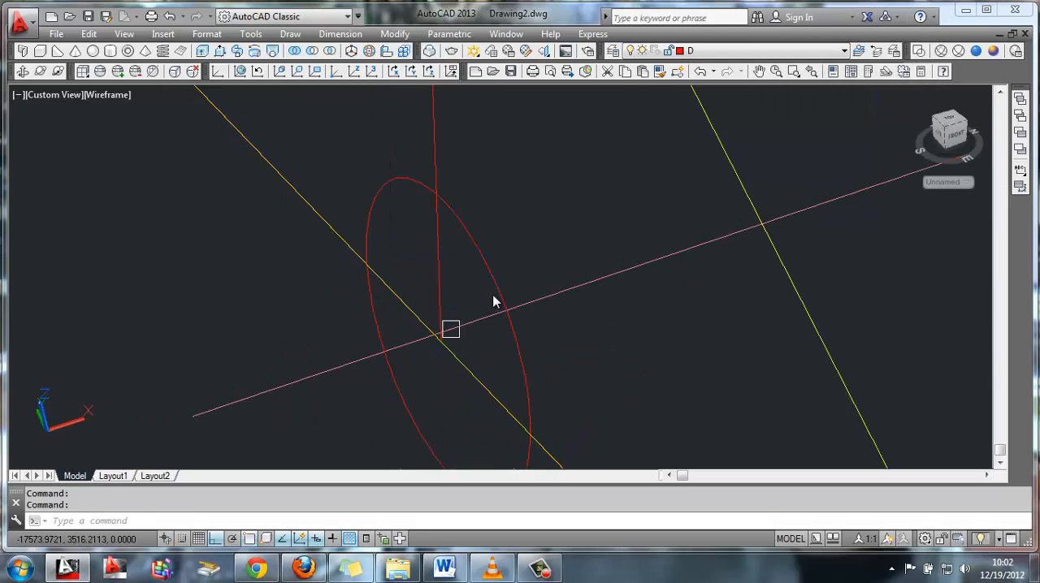
Move the circle straight up from the base edge's midpoint into the triangle's interior and delete the vertical centre line
{"action": "type", "text": "m"}
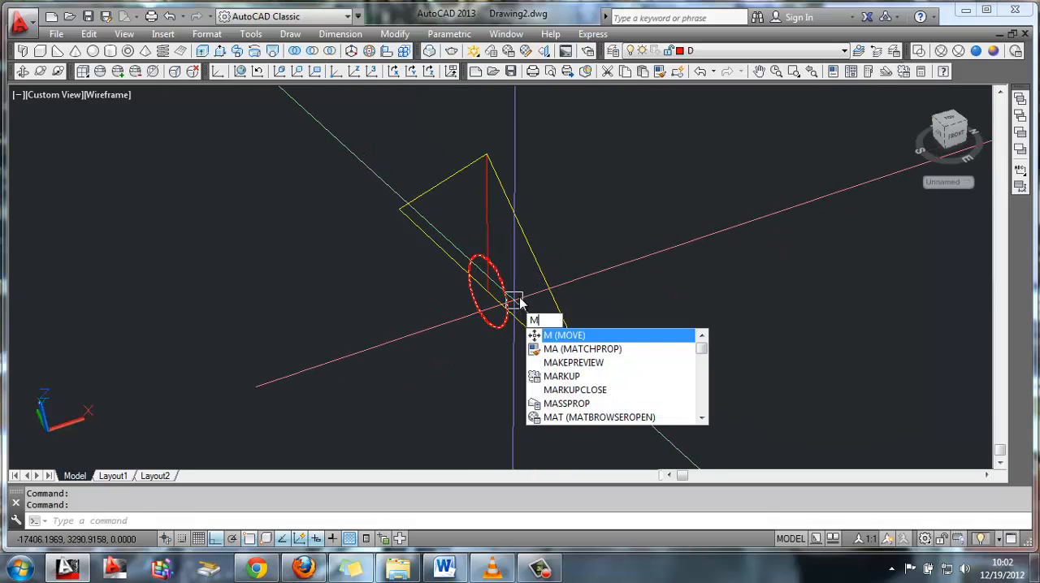
{"action": "key", "text": "Return"}
{"action": "left_click", "coordinate": [510, 298]}
{"action": "key", "text": "Return"}
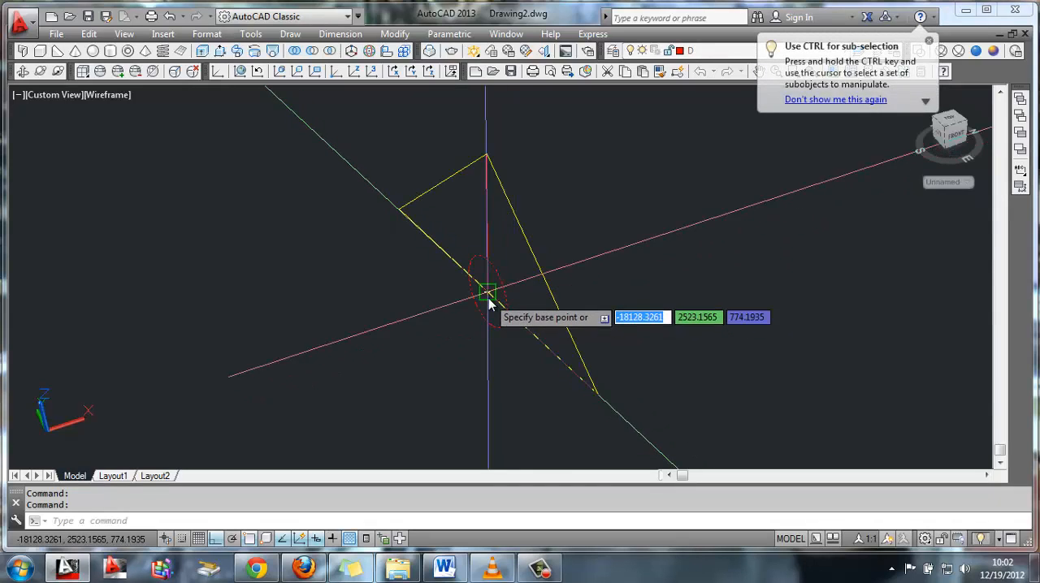
{"action": "left_click", "coordinate": [488, 292]}
{"action": "left_click", "coordinate": [481, 230]}
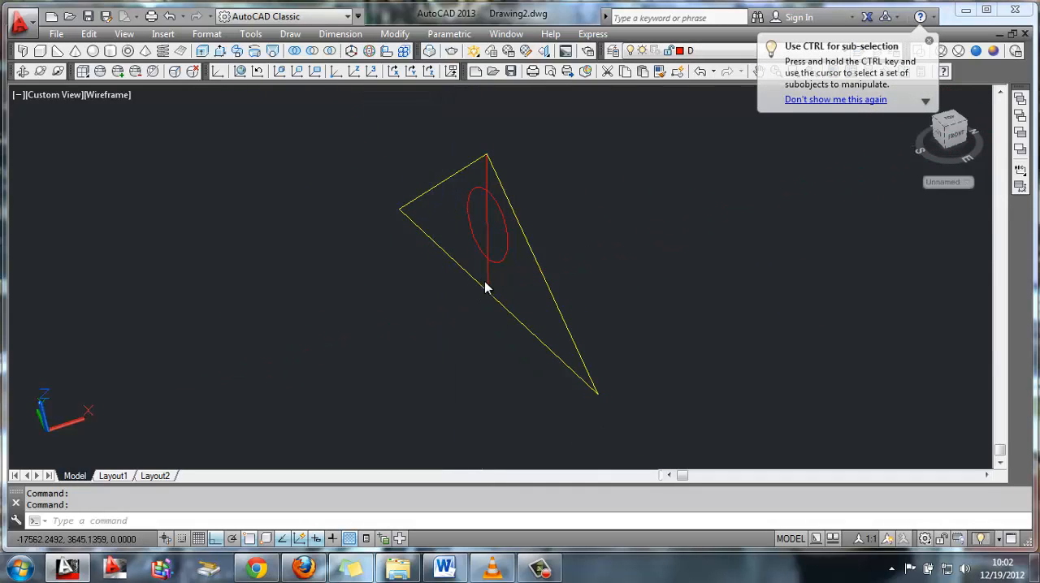
{"action": "key", "text": "Delete"}
{"action": "middle_click_drag", "start_coordinate": [565, 279], "coordinate": [488, 293]}
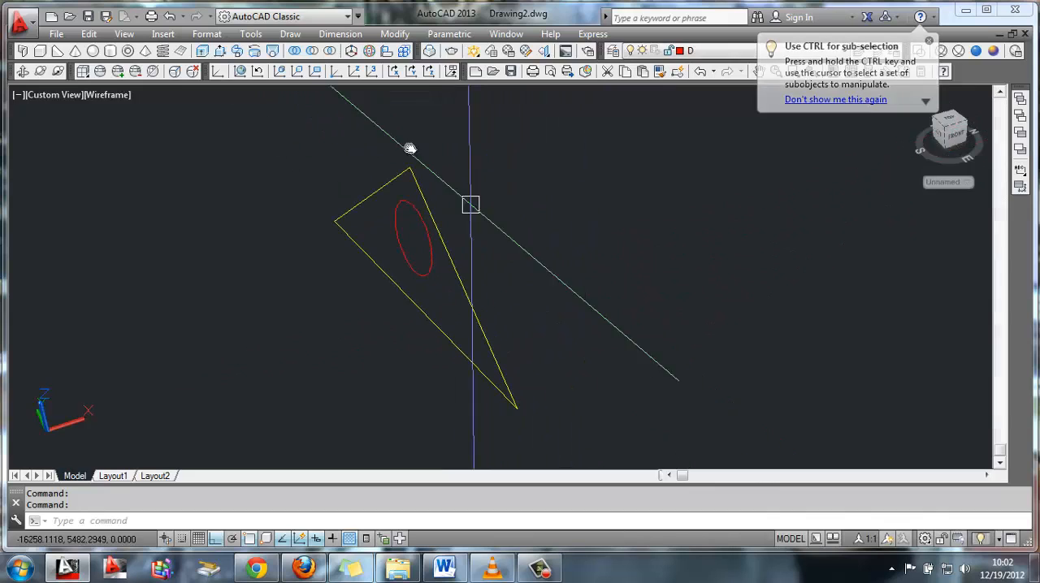
Extrude the triangle perpendicular to its face into a thin panel
{"action": "left_click", "coordinate": [202, 51]}
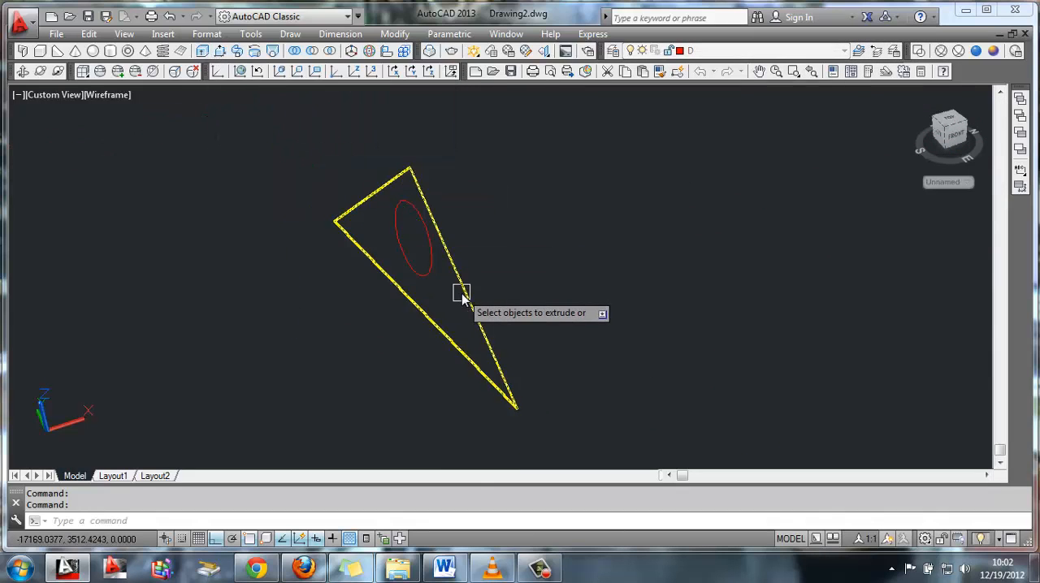
{"action": "left_click", "coordinate": [461, 294]}
{"action": "key", "text": "Return"}
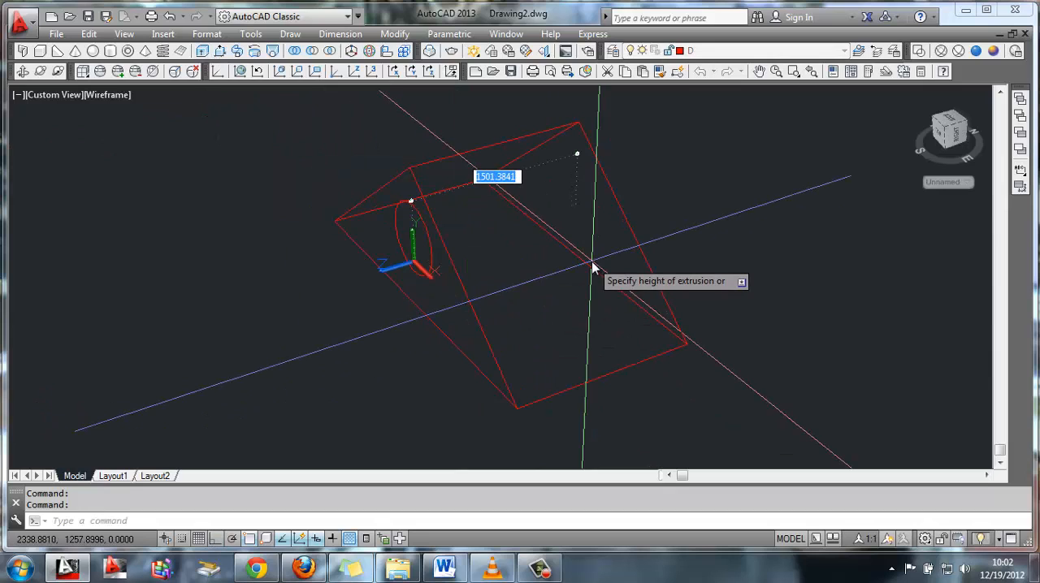
{"action": "left_click", "coordinate": [593, 268]}
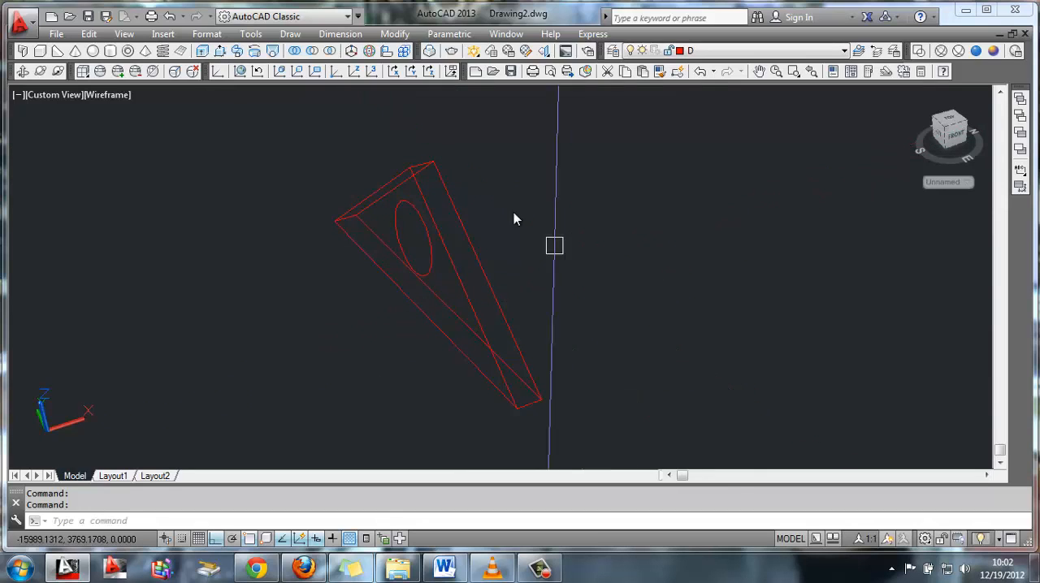
Extrude the circle through the triangular panel to the same depth
{"action": "left_click", "coordinate": [204, 52]}
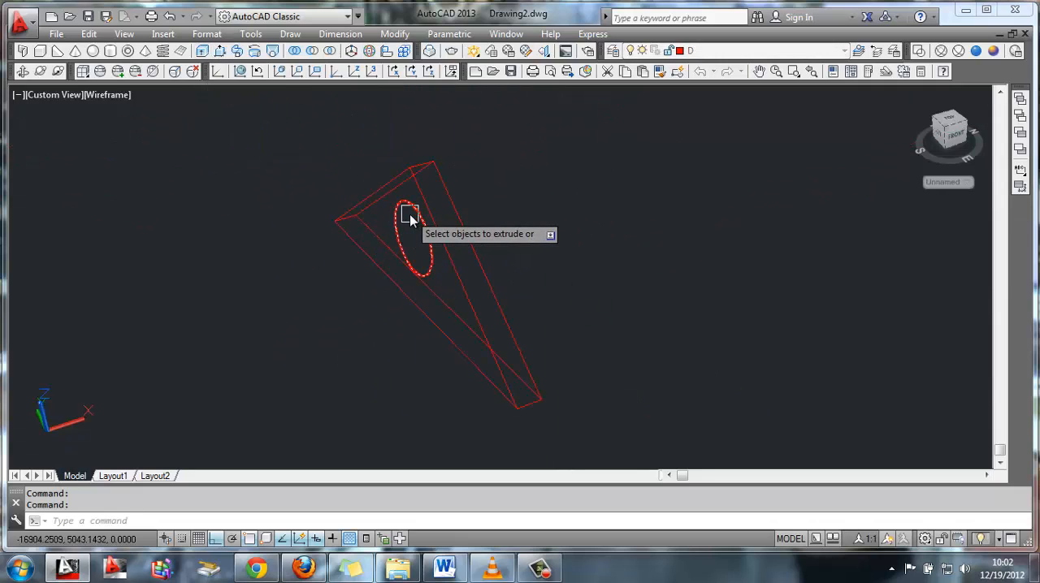
{"action": "left_click", "coordinate": [409, 215]}
{"action": "key", "text": "Return"}
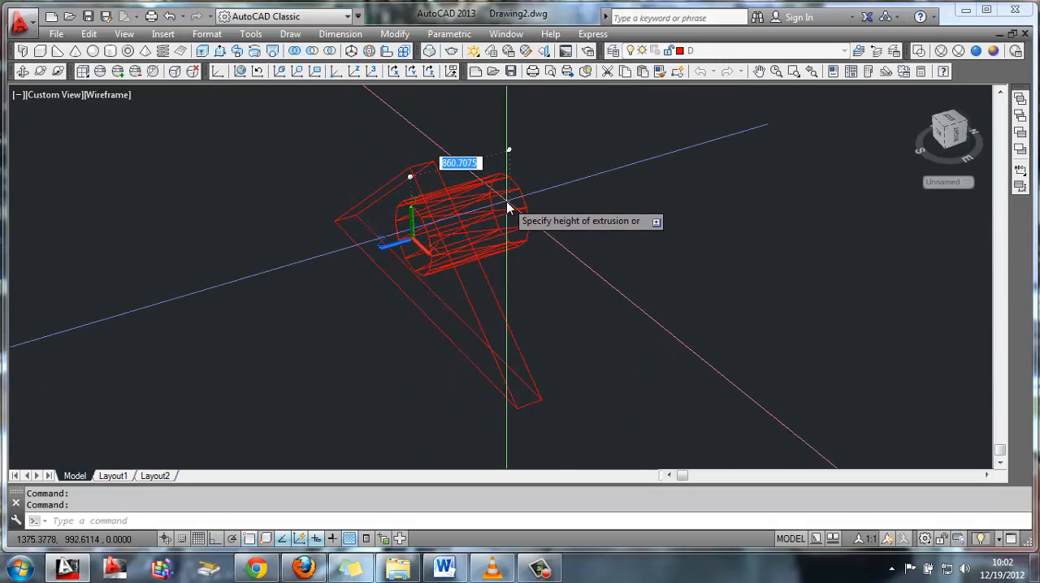
{"action": "key", "text": "Return"}
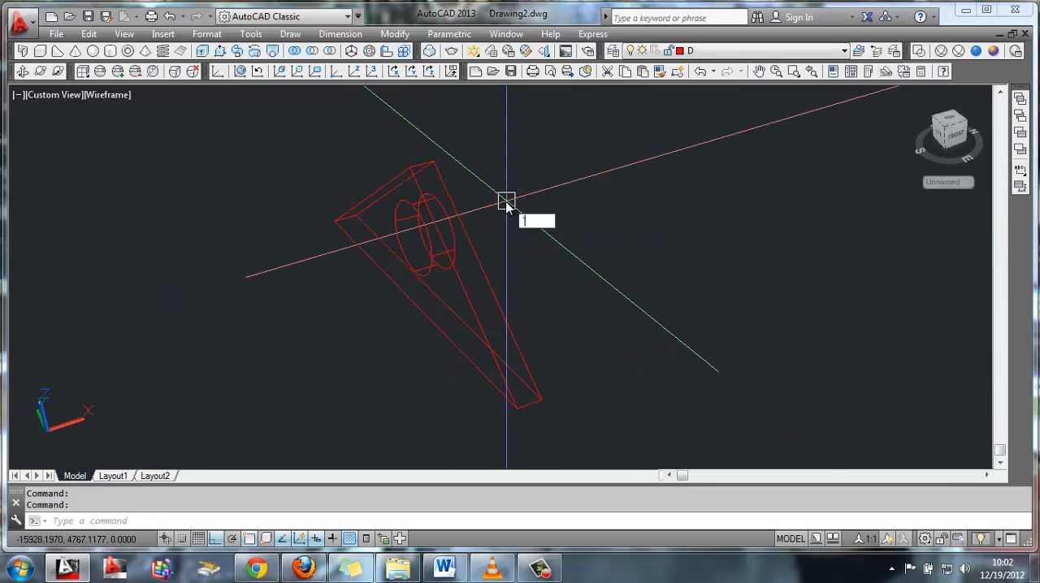
Subtract the extruded circle from the triangular panel and display the model in the Realistic visual style
{"action": "left_click", "coordinate": [314, 53]}
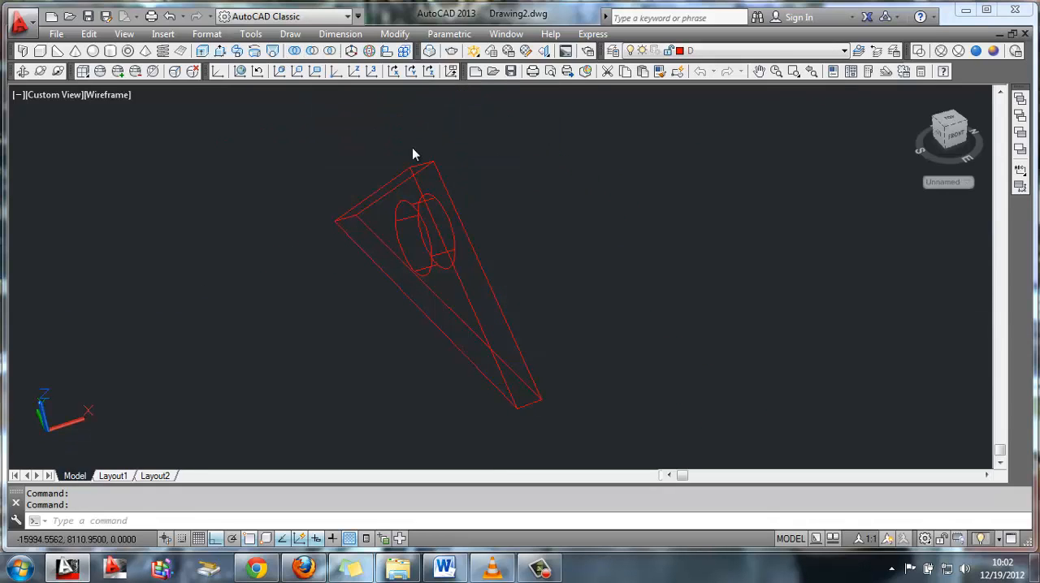
{"action": "left_click", "coordinate": [462, 284]}
{"action": "left_click", "coordinate": [391, 232]}
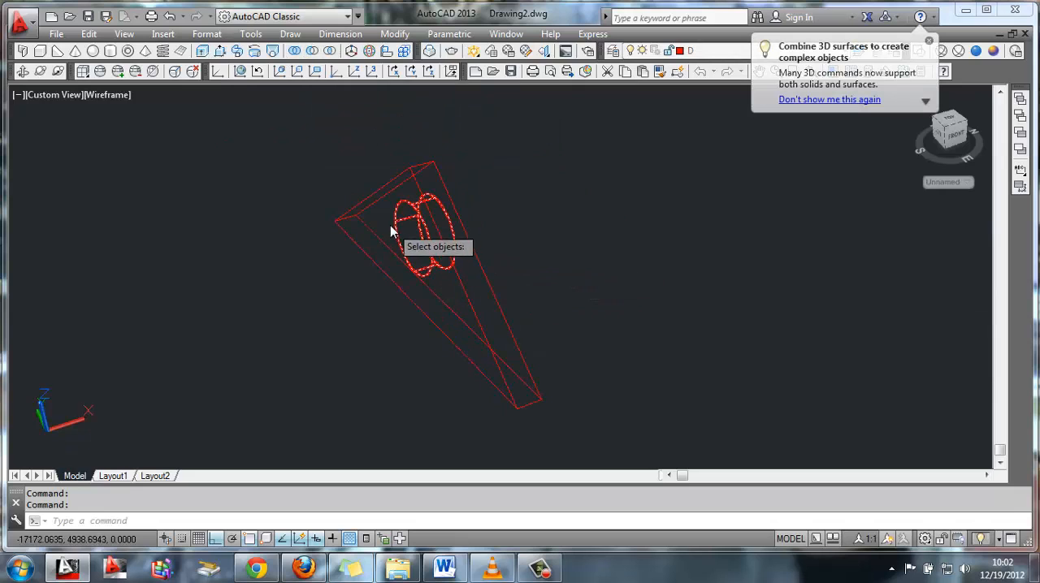
{"action": "key", "text": "Return"}
{"action": "middle_click_drag", "start_coordinate": [656, 266], "coordinate": [443, 269]}
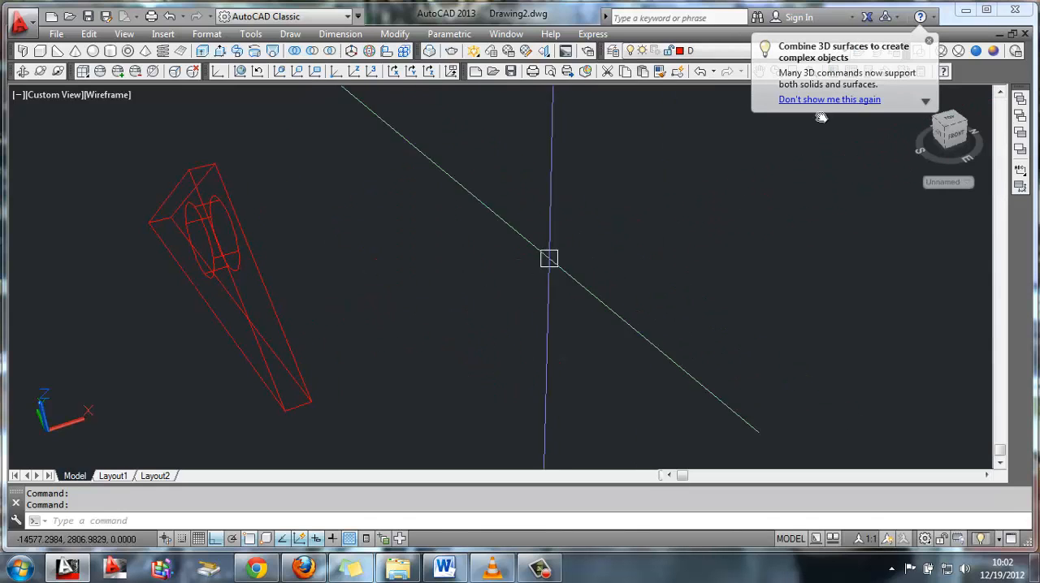
{"action": "left_click", "coordinate": [975, 52]}
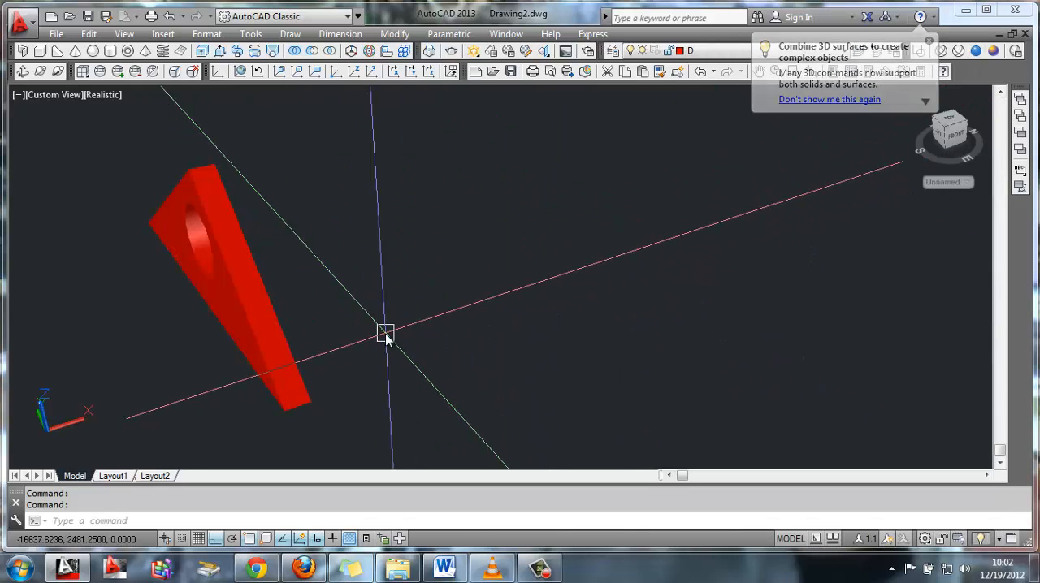
Move the triangular panel by its lower front corner onto the matching corner of the roof's gabled end opening
{"action": "type", "text": "m"}
{"action": "key", "text": "Return"}
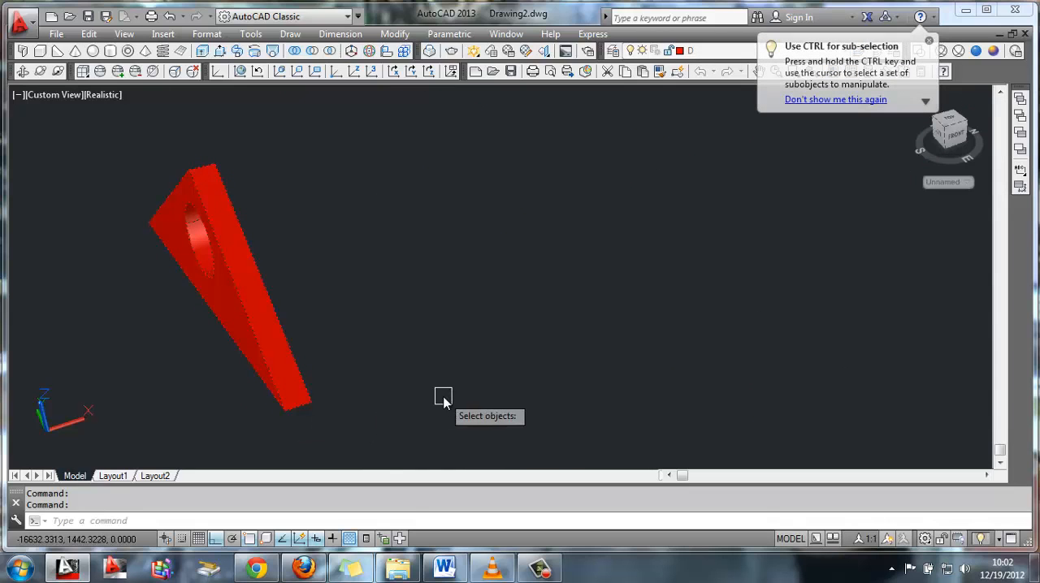
{"action": "key", "text": "Return"}
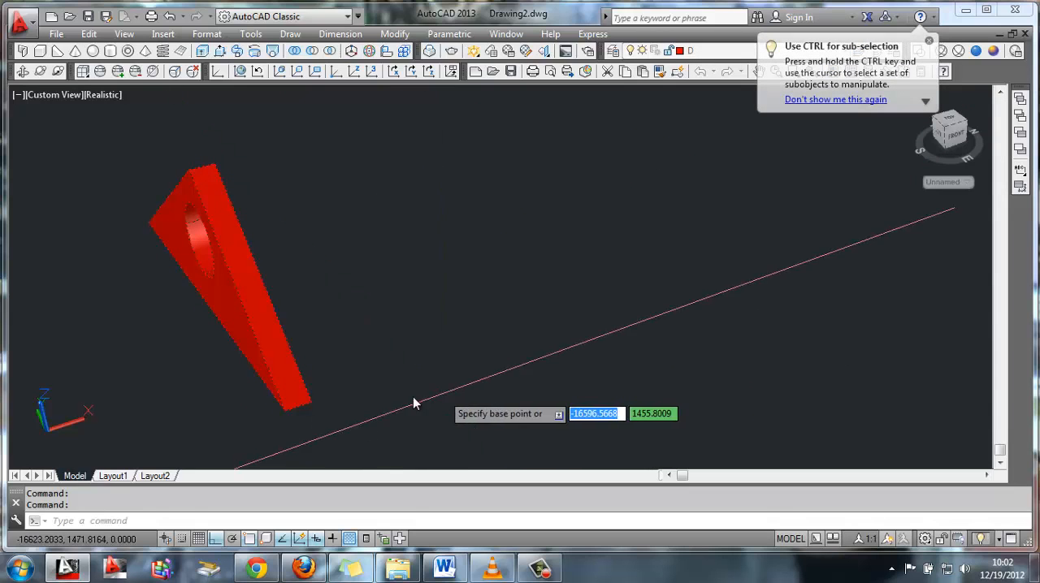
{"action": "left_click", "coordinate": [285, 412]}
{"action": "middle_click_drag", "start_coordinate": [662, 312], "coordinate": [369, 388]}
{"action": "middle_click_drag", "start_coordinate": [850, 230], "coordinate": [385, 350]}
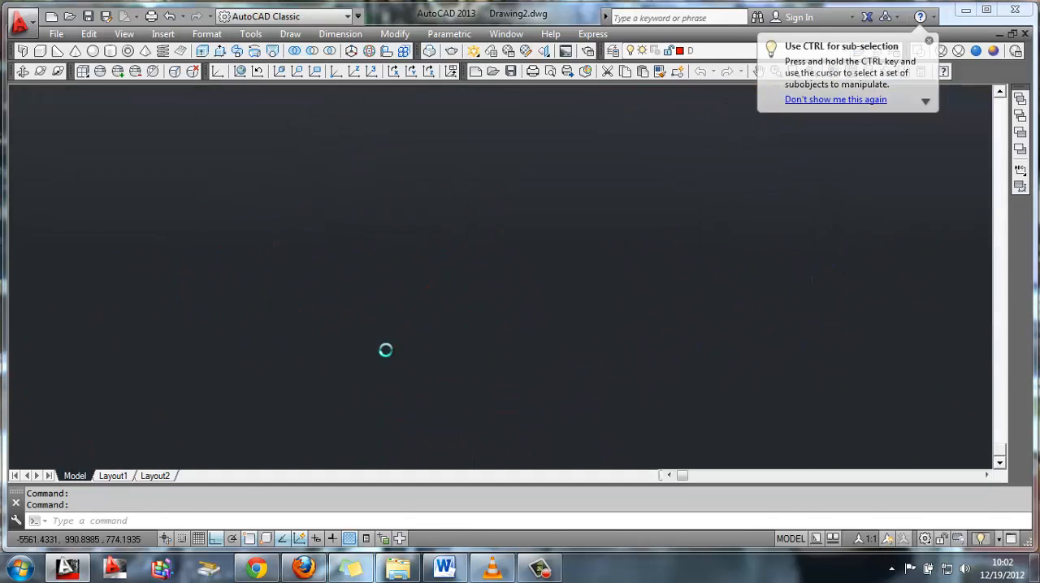
{"action": "middle_click_drag", "start_coordinate": [697, 247], "coordinate": [526, 310]}
{"action": "scroll", "coordinate": [698, 272], "scroll_direction": "up", "scroll_amount": 3}
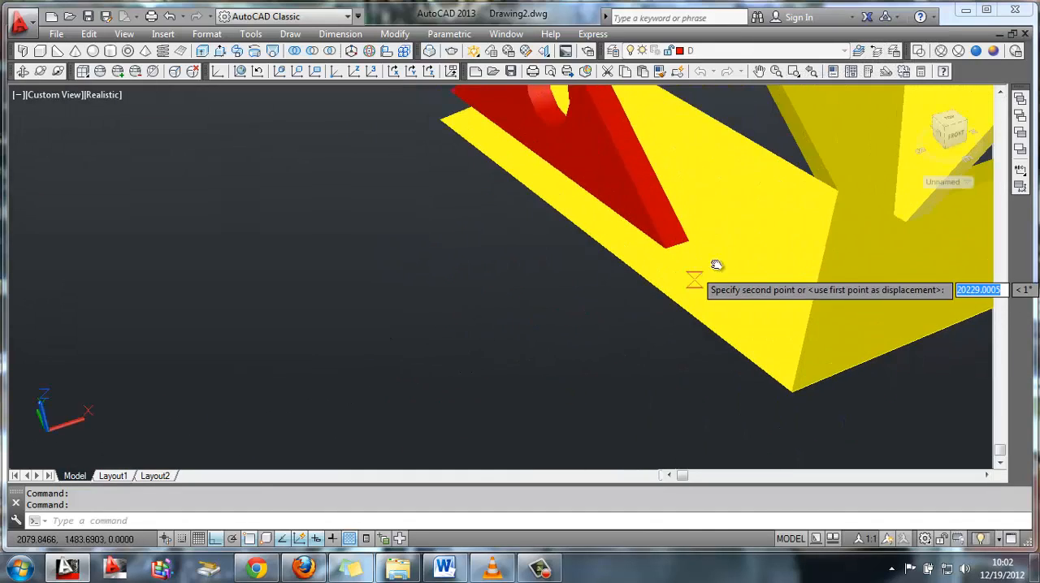
{"action": "middle_click_drag", "start_coordinate": [721, 257], "coordinate": [427, 381]}
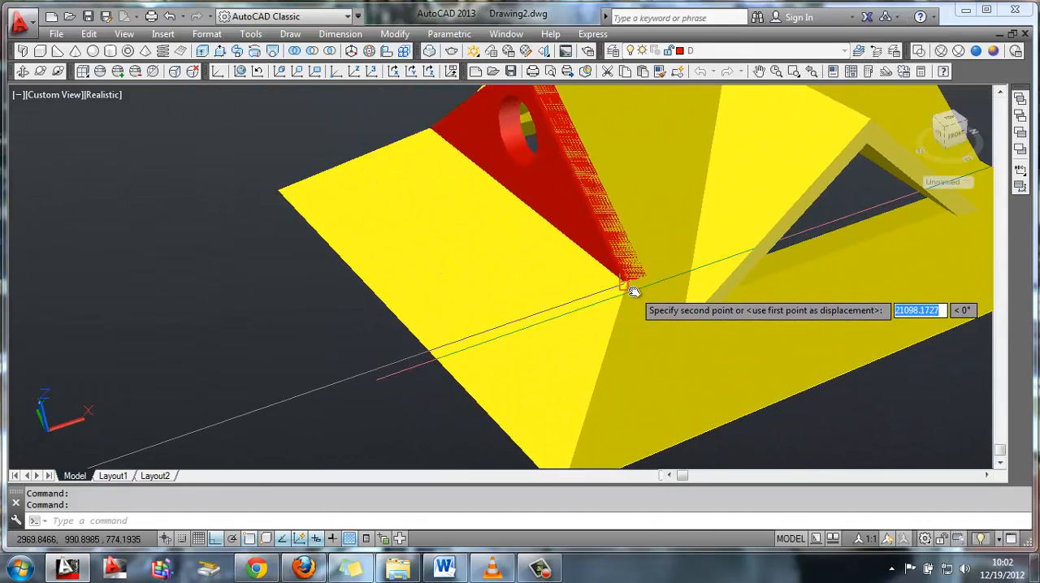
{"action": "scroll", "coordinate": [632, 291], "scroll_direction": "up", "scroll_amount": 2}
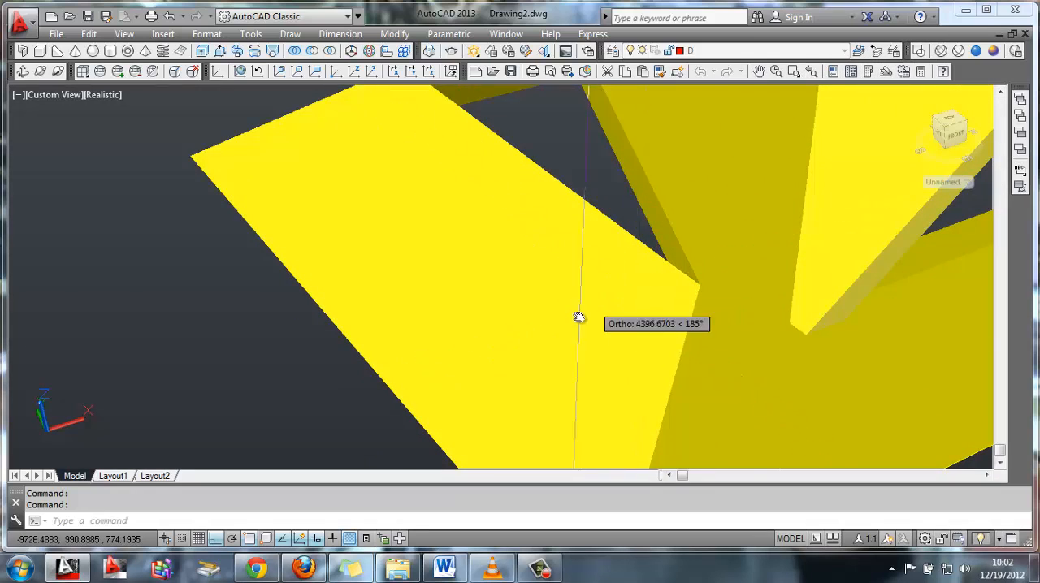
{"action": "left_click", "coordinate": [699, 284]}
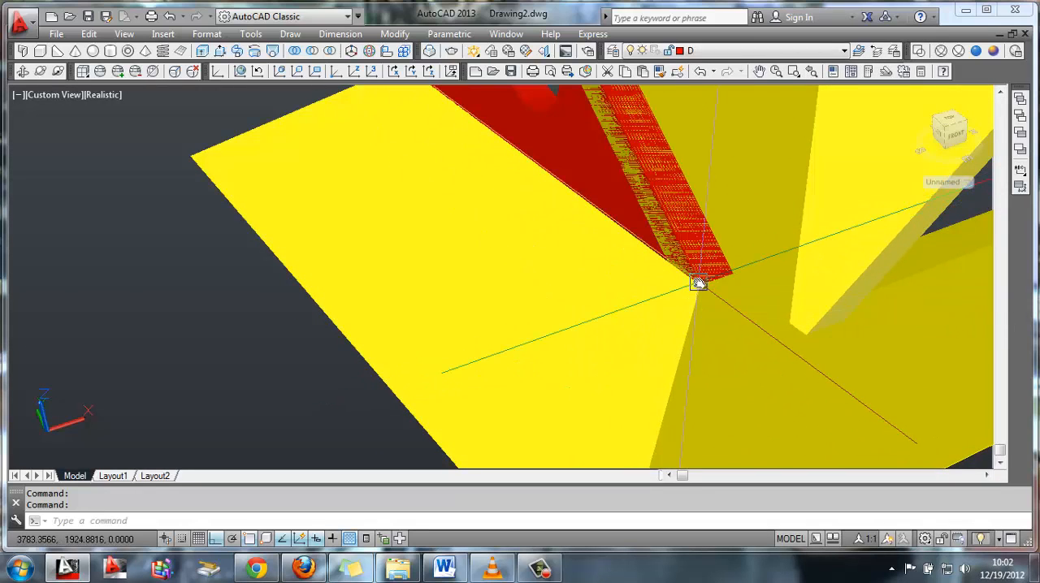
{"action": "key", "text": "space"}
{"action": "scroll", "coordinate": [715, 281], "scroll_direction": "down", "scroll_amount": 5}
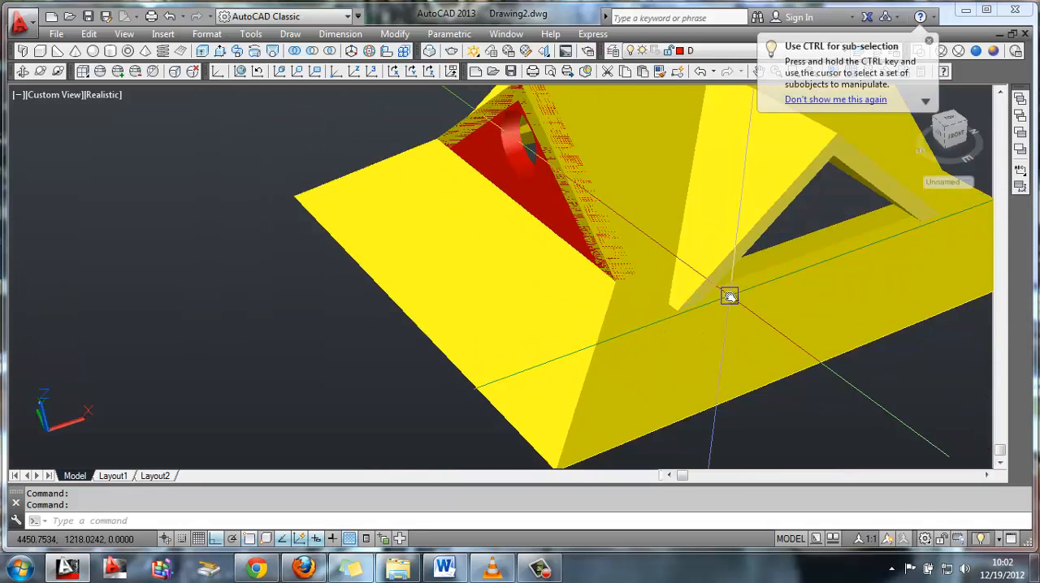
Try to mirror the red gable panel to the opposite roof end about a line through the midpoint of the long eave
{"action": "left_click", "coordinate": [624, 328]}
{"action": "type", "text": "m"}
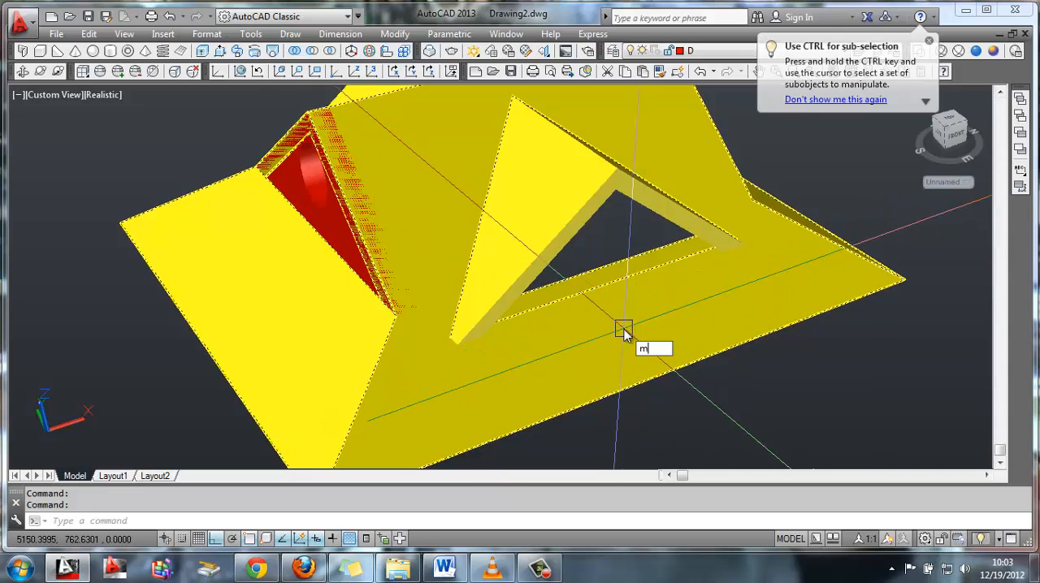
{"action": "type", "text": "i"}
{"action": "key", "text": "space"}
{"action": "left_click", "coordinate": [332, 219]}
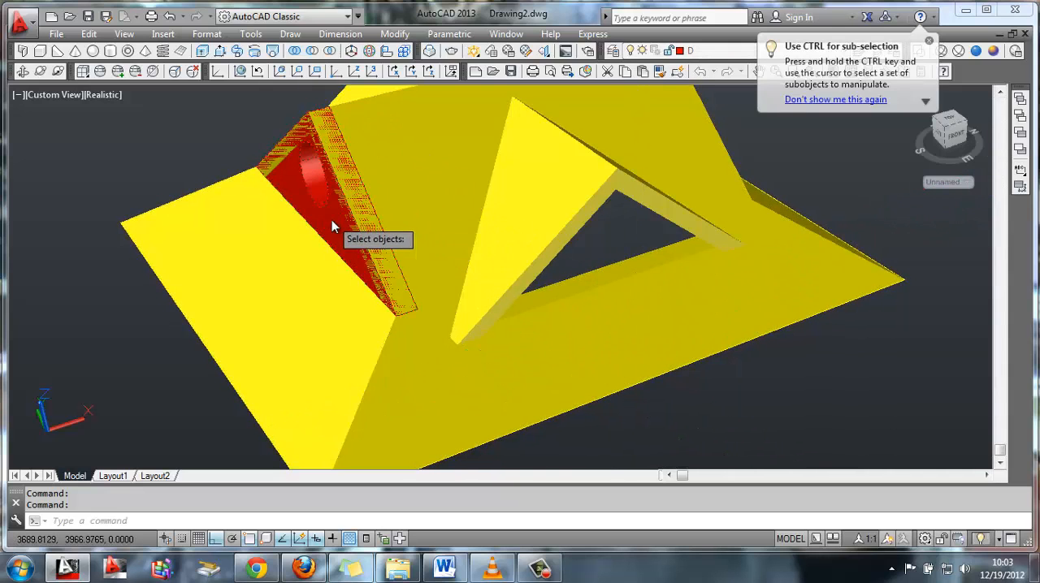
{"action": "key", "text": "space"}
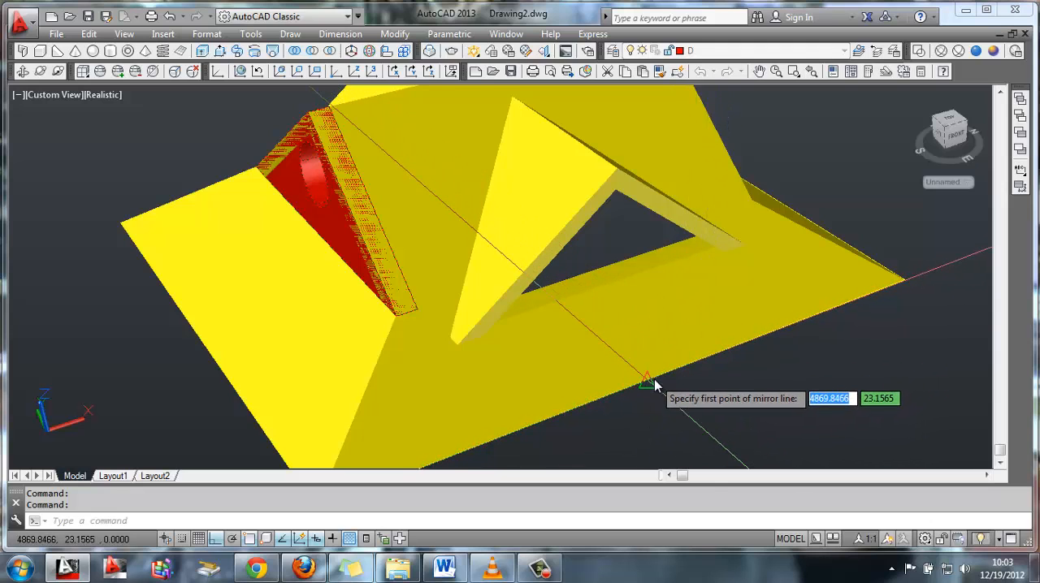
{"action": "left_click", "coordinate": [648, 383]}
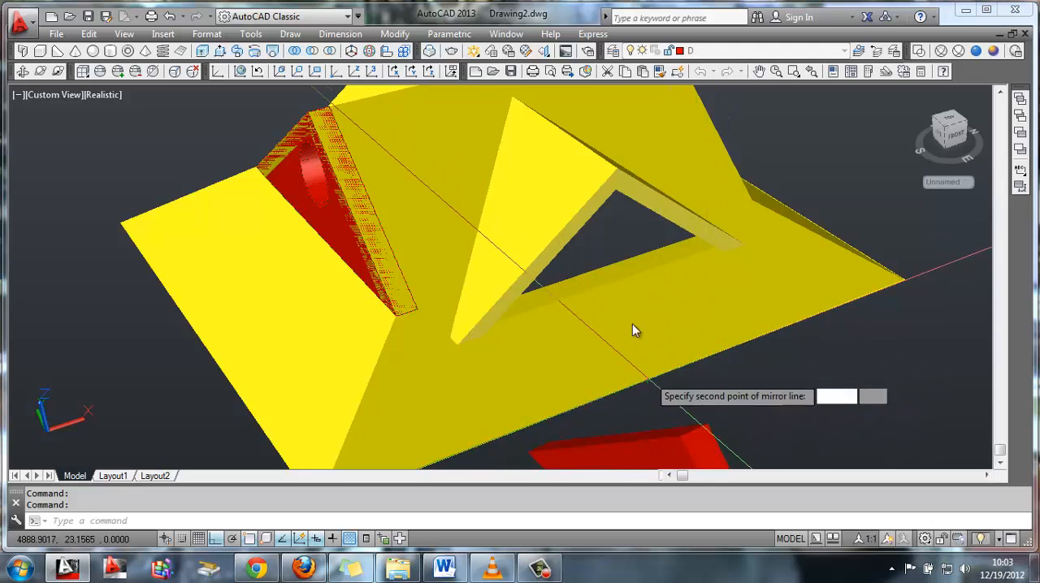
{"action": "left_click", "coordinate": [614, 292]}
{"action": "key", "text": "space"}
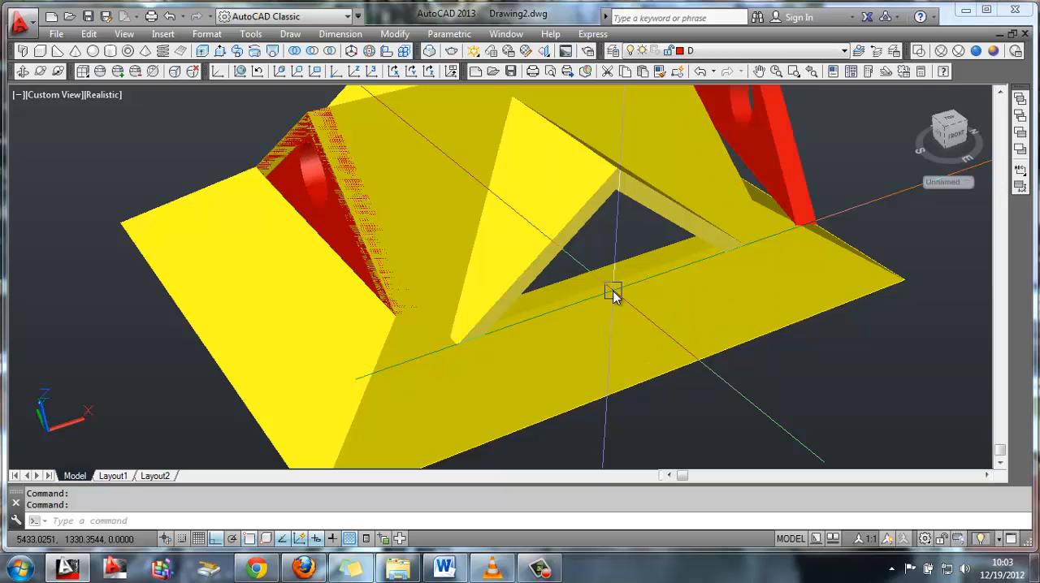
{"action": "key", "text": "ctrl+z"}
Mirror the red gable panel to the roof's opposite end about a line through the midpoint of the long eave, keeping the source panel
{"action": "type", "text": "mi"}
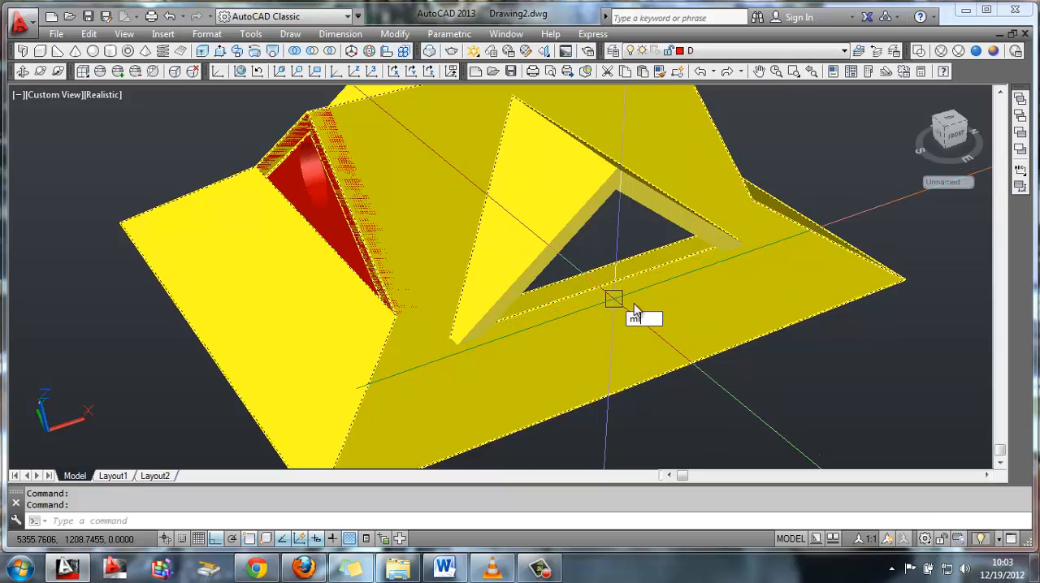
{"action": "key", "text": "space"}
{"action": "left_click", "coordinate": [367, 218]}
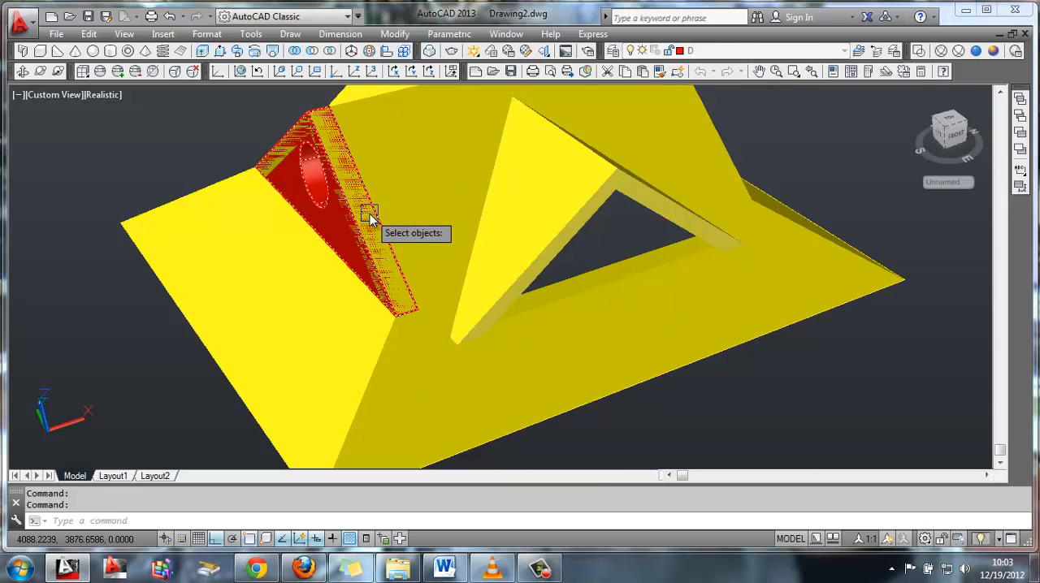
{"action": "key", "text": "space"}
{"action": "left_click", "coordinate": [647, 385]}
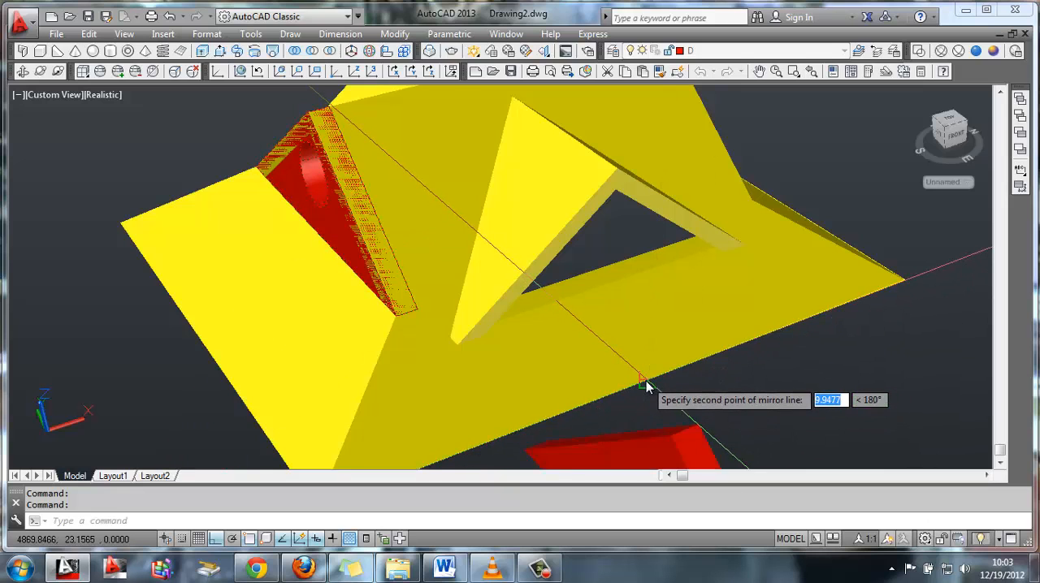
{"action": "left_click", "coordinate": [602, 280]}
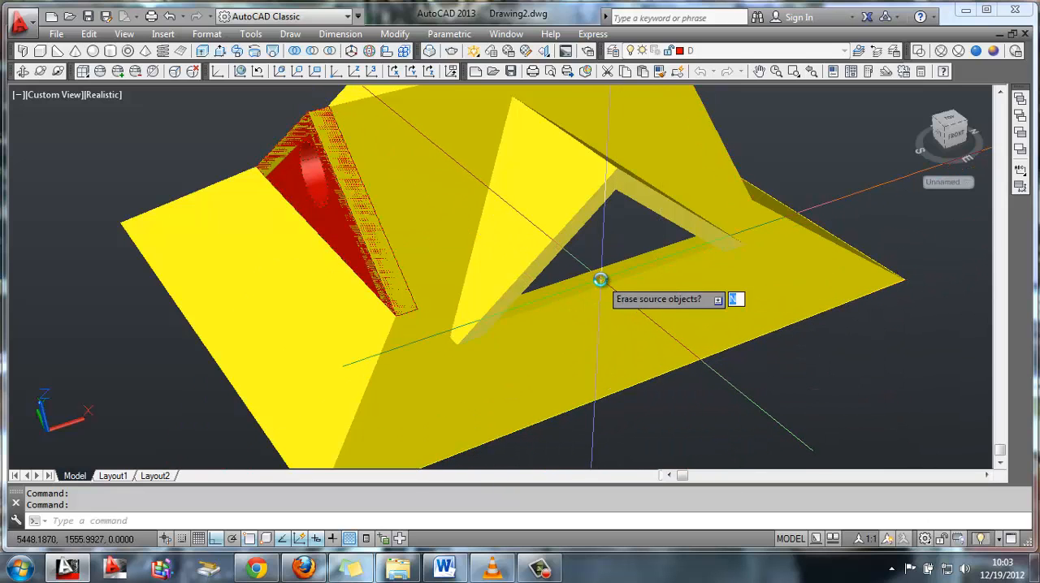
{"action": "key", "text": "space"}
Union the roof, its dormers and the red gable panels into a single solid
{"action": "scroll", "coordinate": [636, 303], "scroll_direction": "down", "scroll_amount": 3}
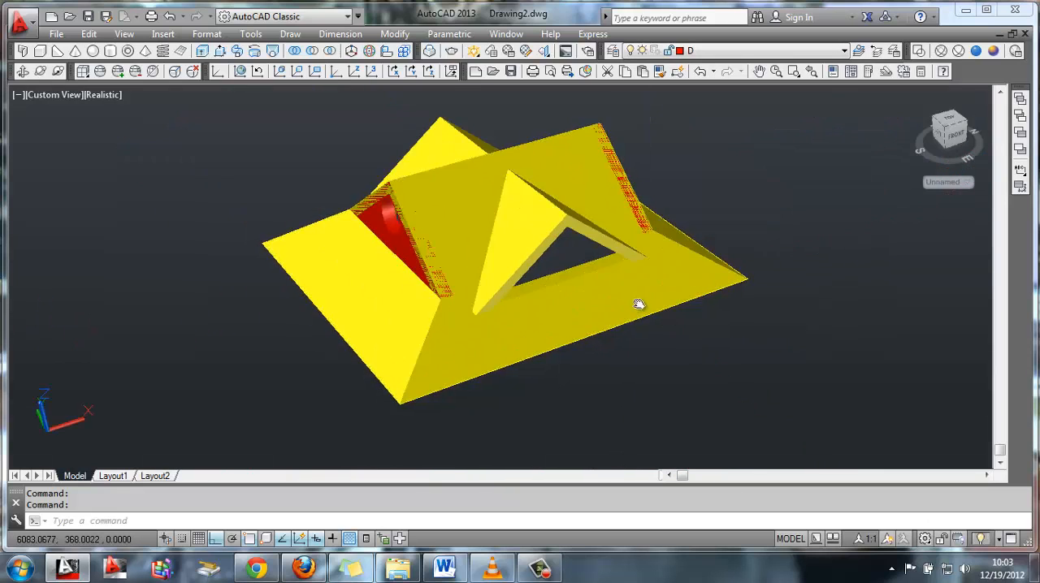
{"action": "middle_click_drag", "start_coordinate": [638, 304], "coordinate": [620, 300]}
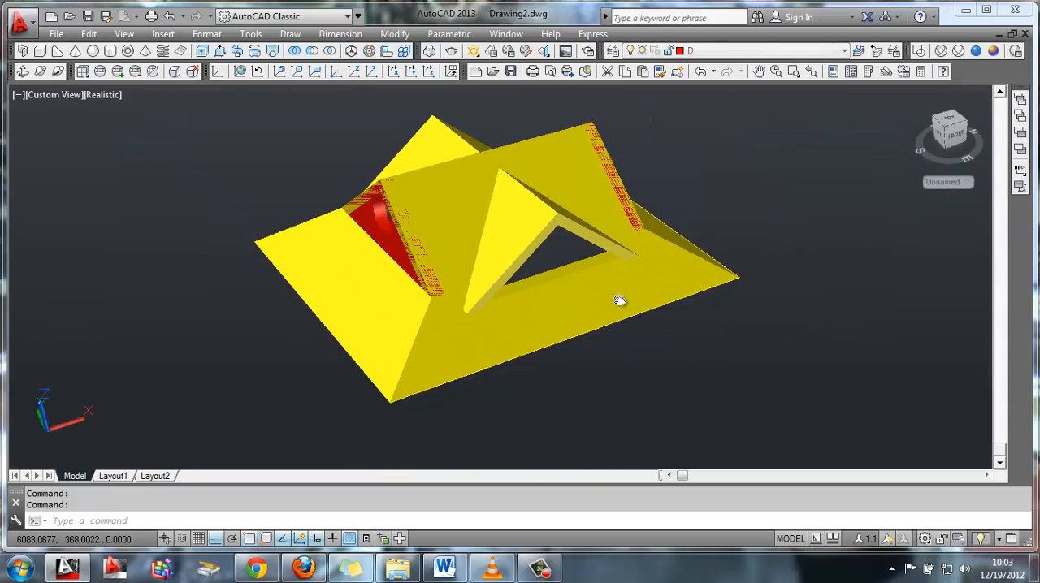
{"action": "left_click", "coordinate": [295, 51]}
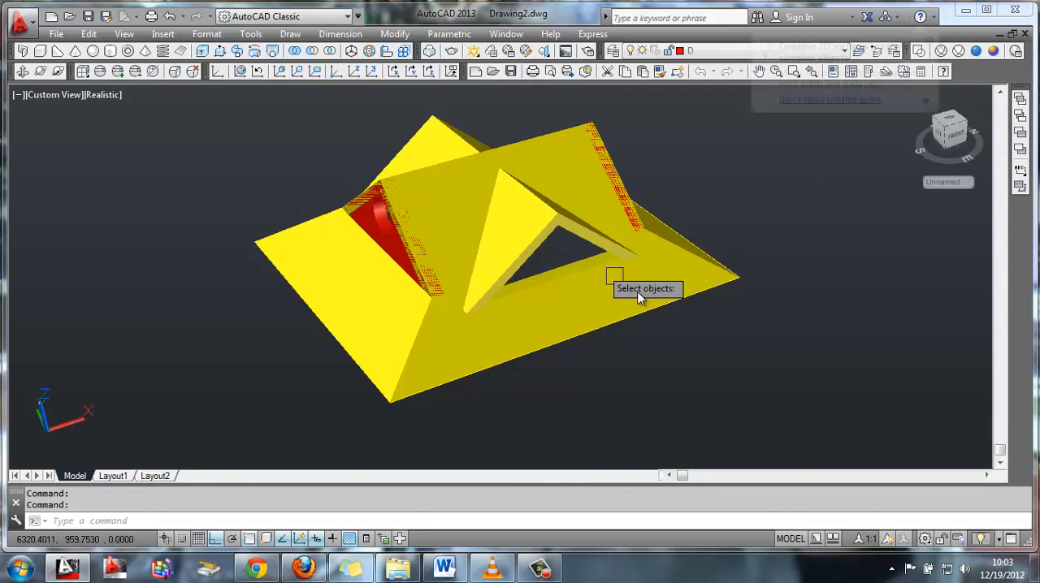
{"action": "left_click", "coordinate": [766, 376]}
{"action": "left_click", "coordinate": [254, 107]}
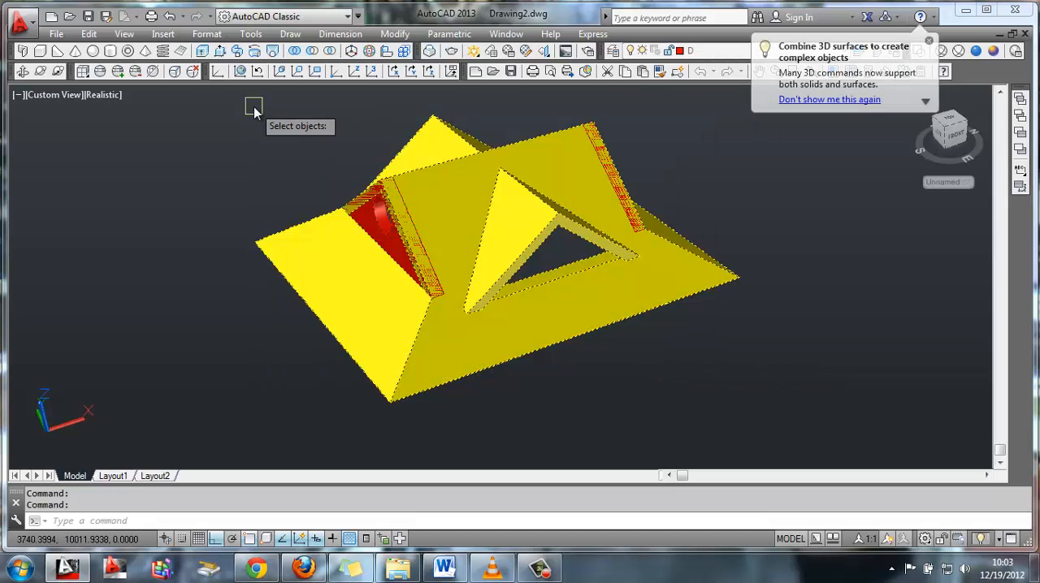
{"action": "key", "text": "Return"}
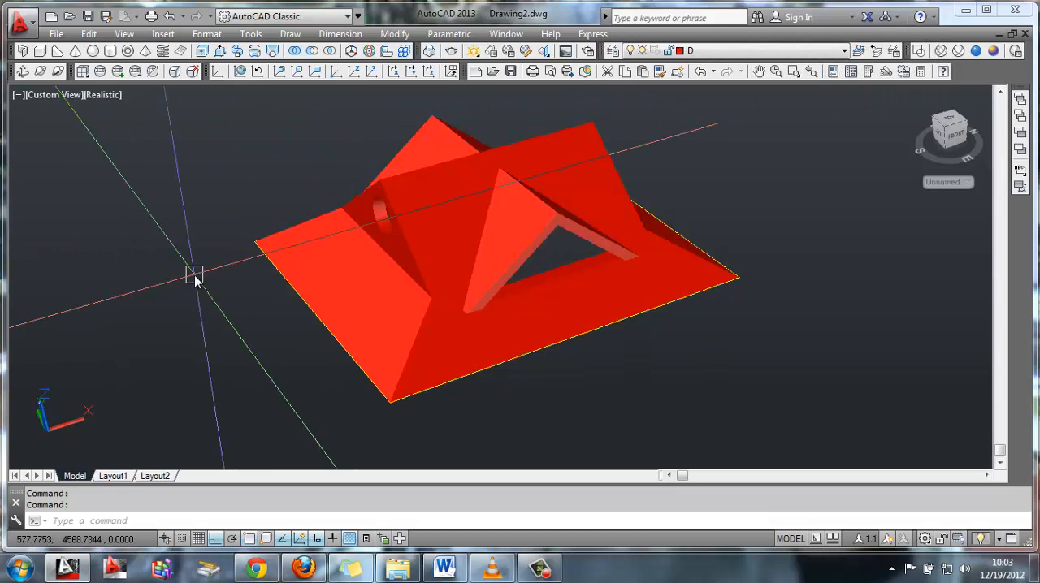
Set the advanced render preset to High and the output size to 1024 x 768
{"action": "left_click", "coordinate": [124, 34]}
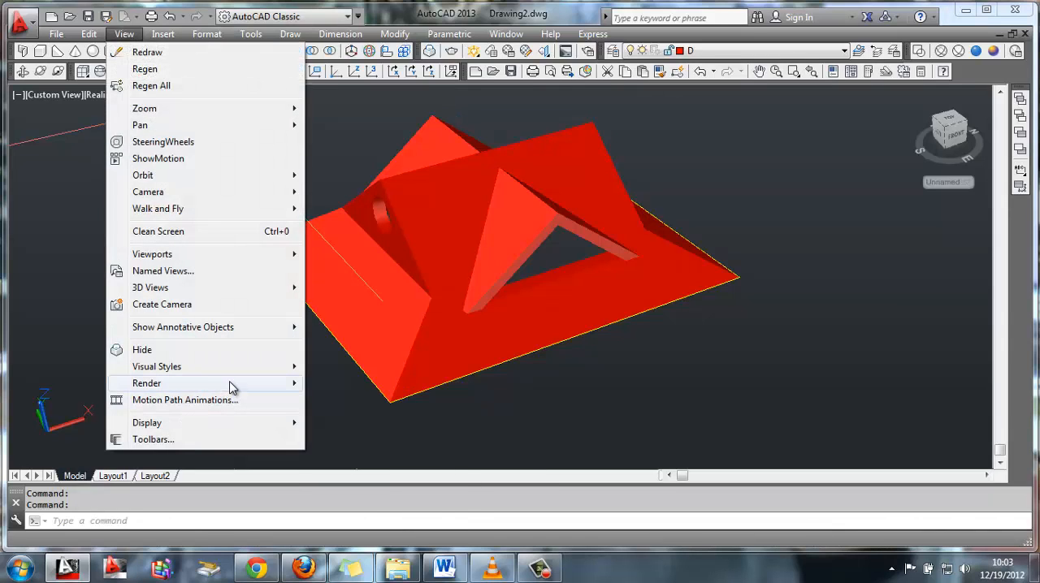
{"action": "mouse_move", "coordinate": [233, 386]}
{"action": "left_click", "coordinate": [353, 501]}
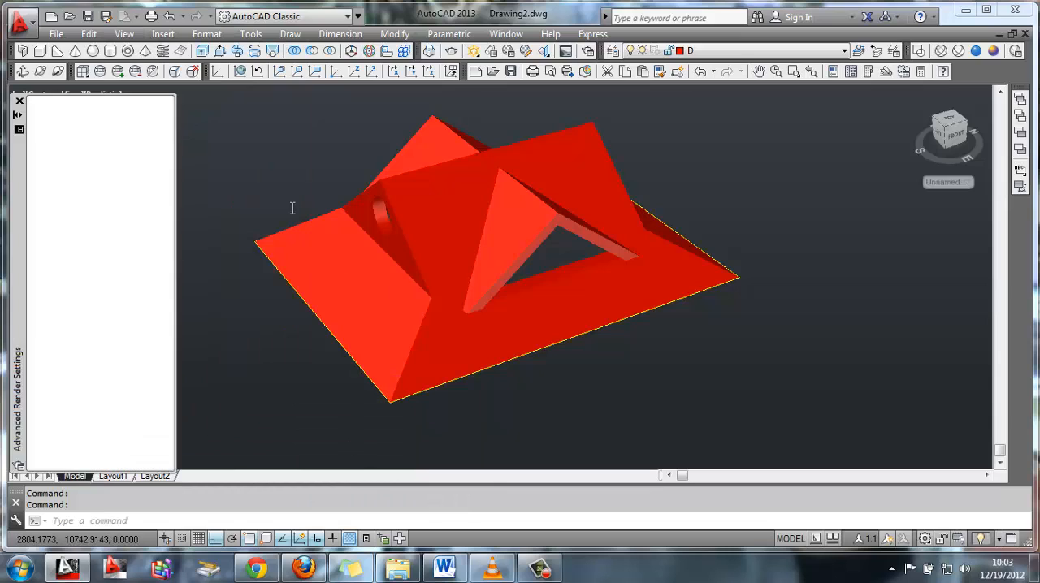
{"action": "left_click", "coordinate": [106, 109]}
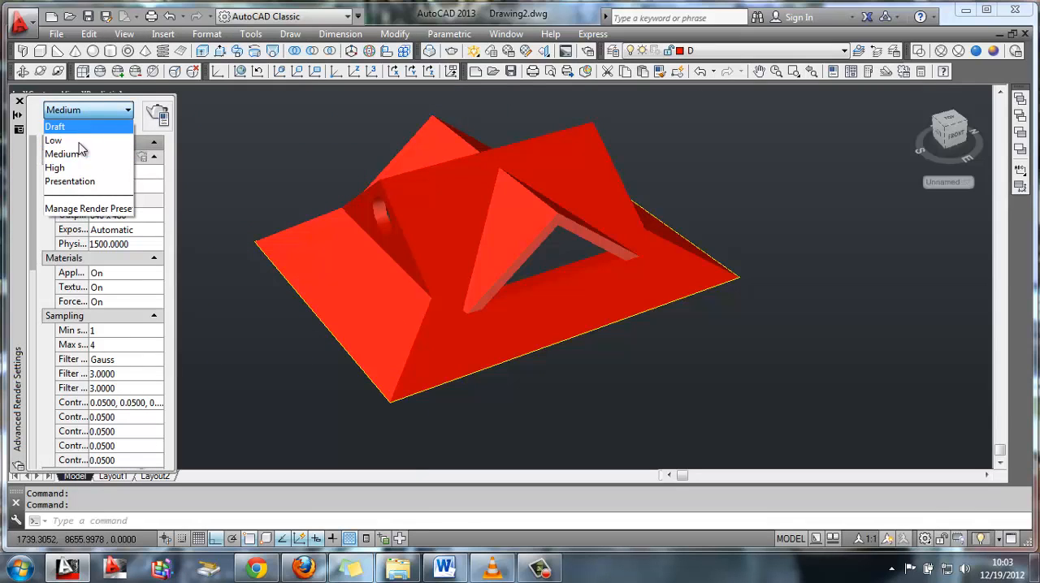
{"action": "left_click", "coordinate": [78, 167]}
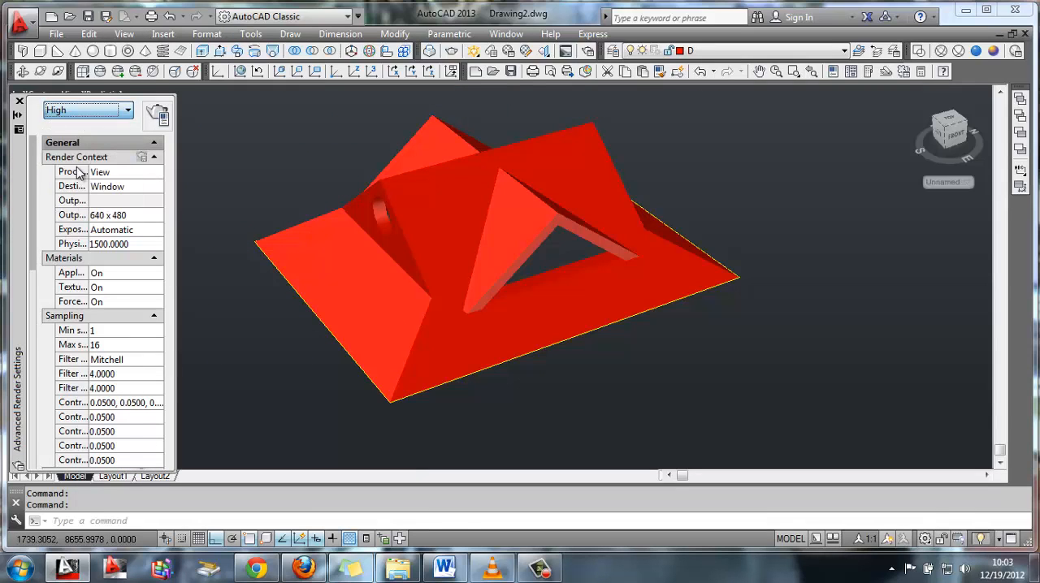
{"action": "left_click", "coordinate": [160, 217]}
{"action": "left_click", "coordinate": [138, 265]}
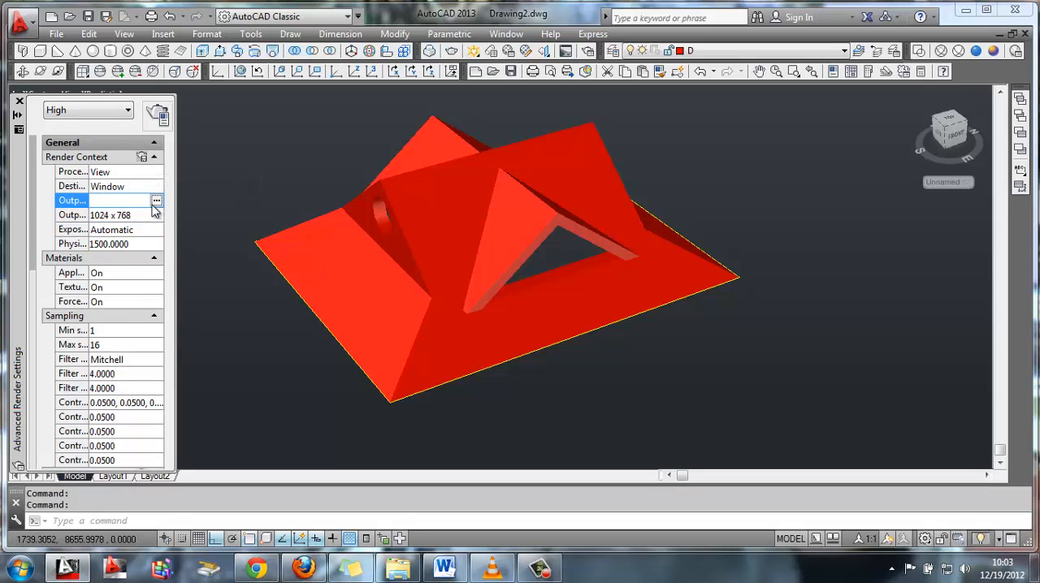
Set the render output file to a JPEG named WTF on the Desktop with the default image options, and close the render settings
{"action": "left_click", "coordinate": [156, 200]}
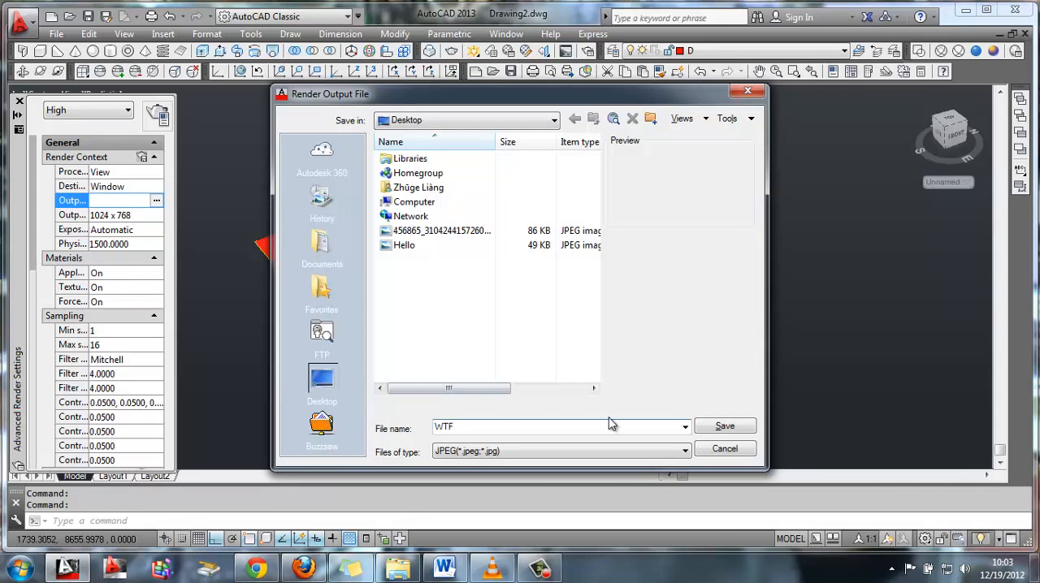
{"action": "left_click", "coordinate": [725, 427]}
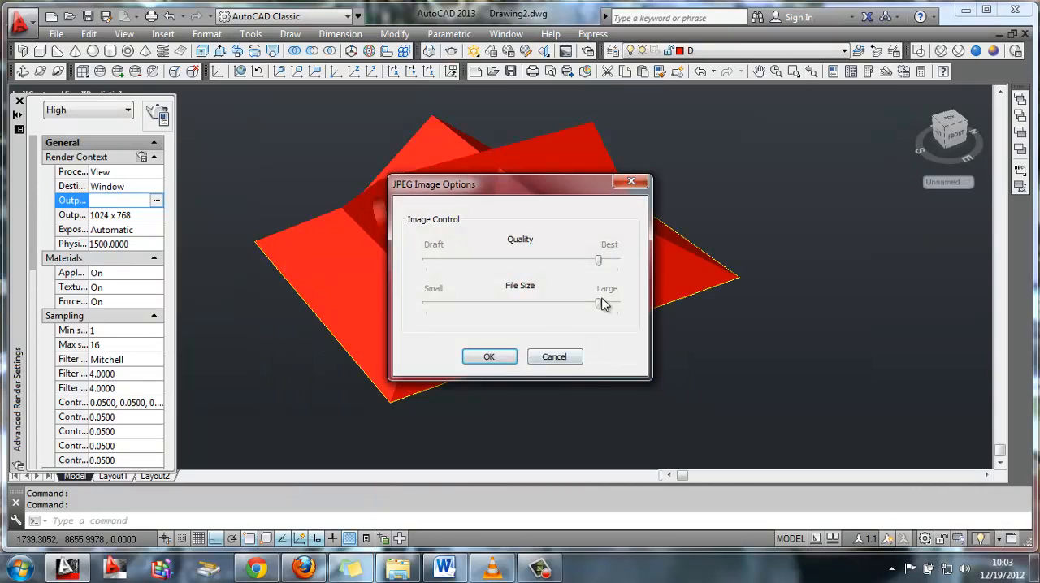
{"action": "left_click", "coordinate": [508, 354]}
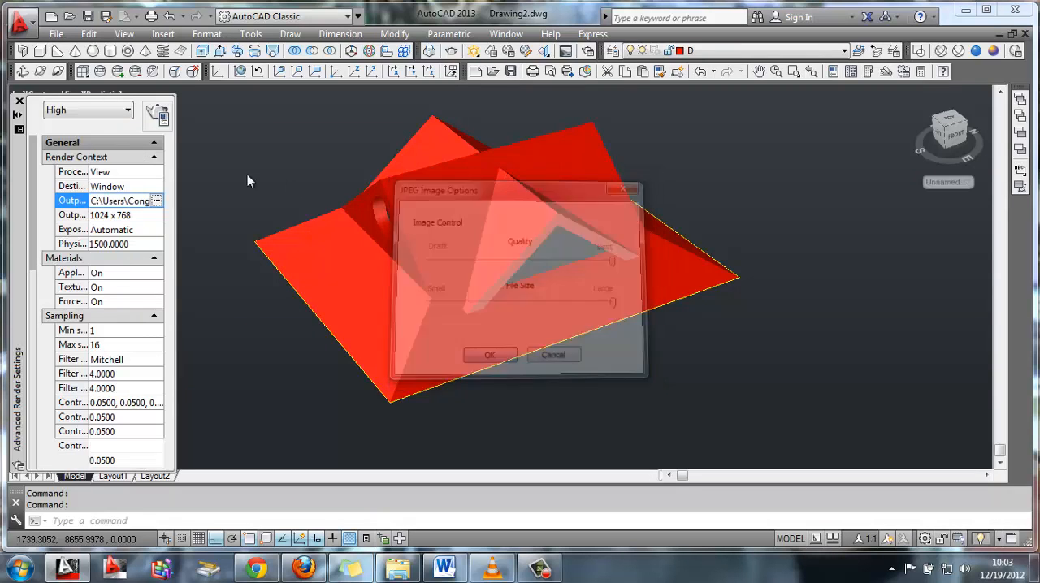
{"action": "left_click", "coordinate": [17, 102]}
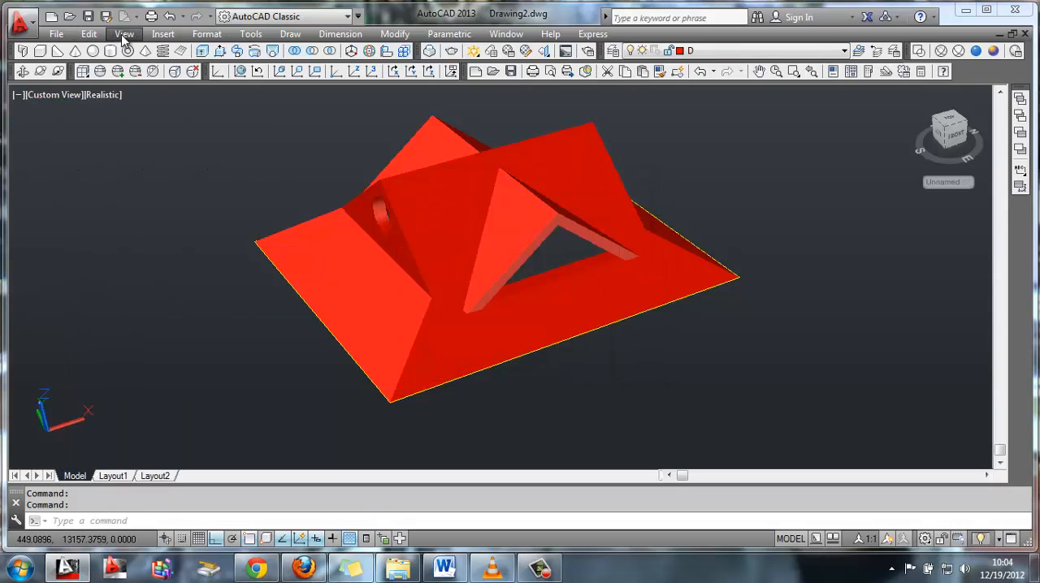
Add the masonry material 12in Non-Uniform Soldier - Burgundy from the Autodesk Library to the document and apply it to the roof
{"action": "left_click", "coordinate": [163, 34]}
{"action": "left_click", "coordinate": [125, 35]}
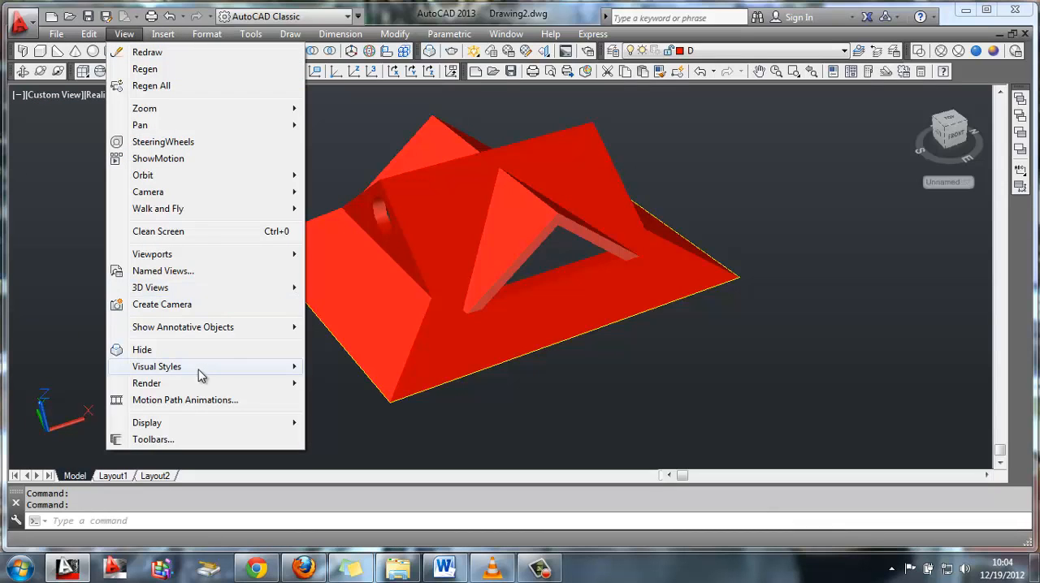
{"action": "mouse_move", "coordinate": [270, 388]}
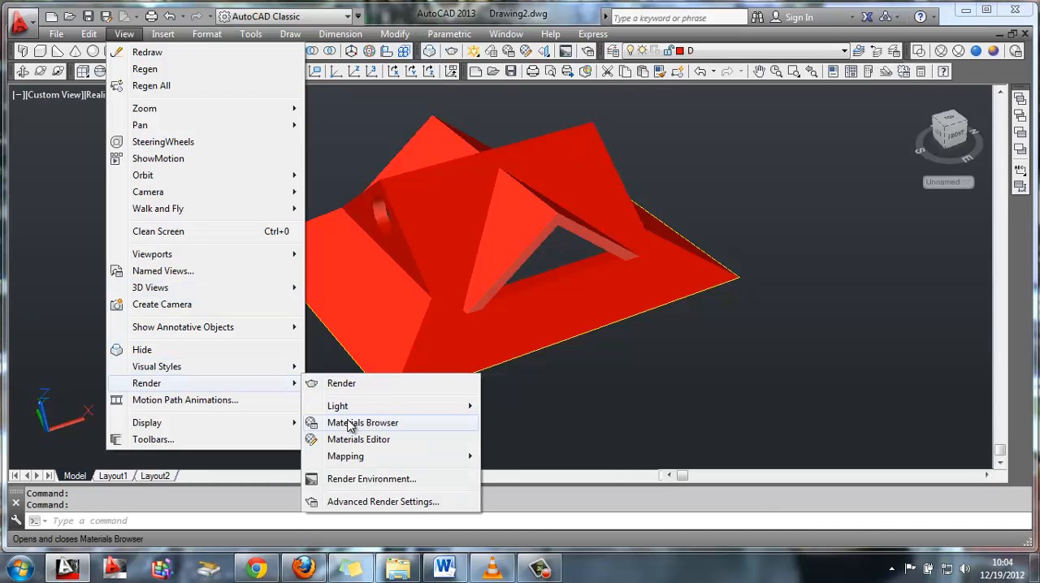
{"action": "left_click", "coordinate": [358, 423]}
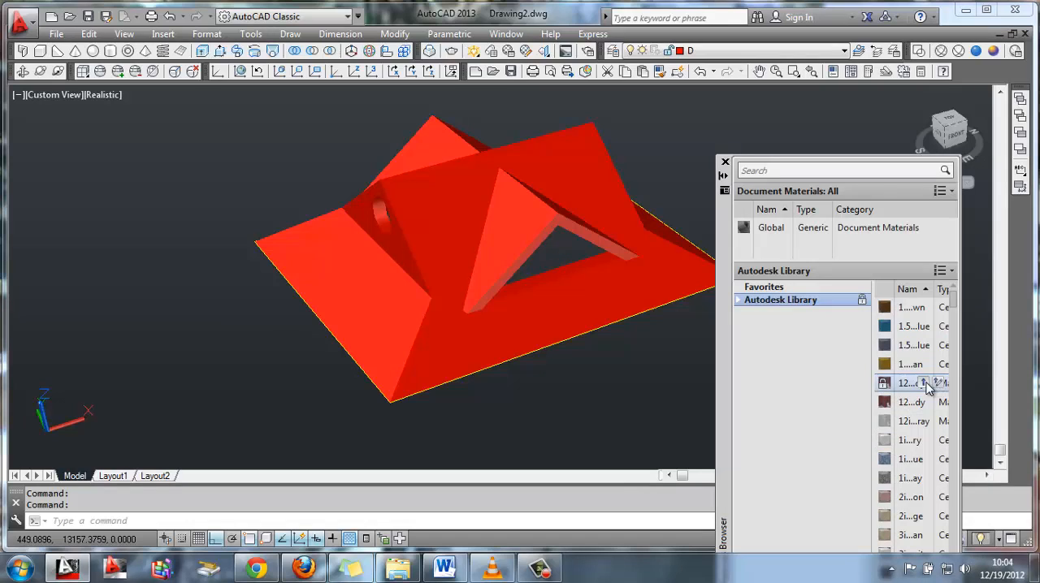
{"action": "left_click_drag", "start_coordinate": [930, 385], "coordinate": [723, 231]}
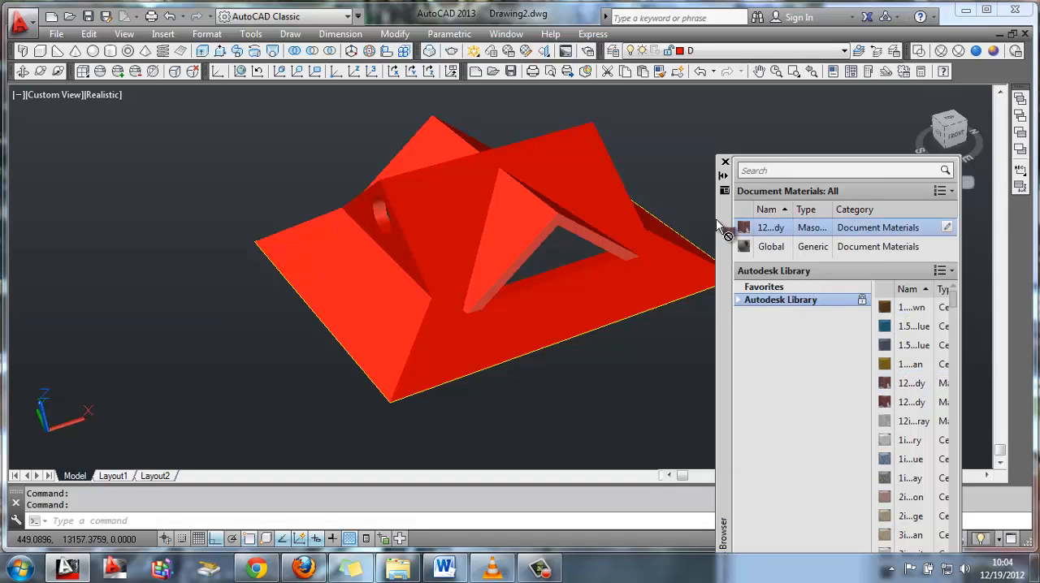
{"action": "left_click_drag", "start_coordinate": [488, 193], "coordinate": [489, 195]}
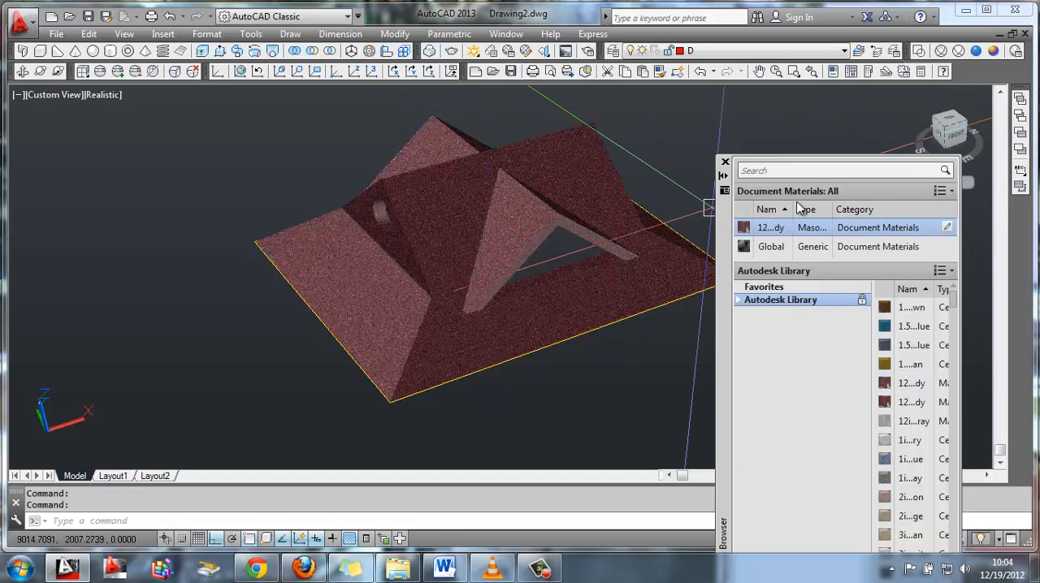
Open the burgundy masonry material's brick image in the texture editor
{"action": "double_click", "coordinate": [742, 229]}
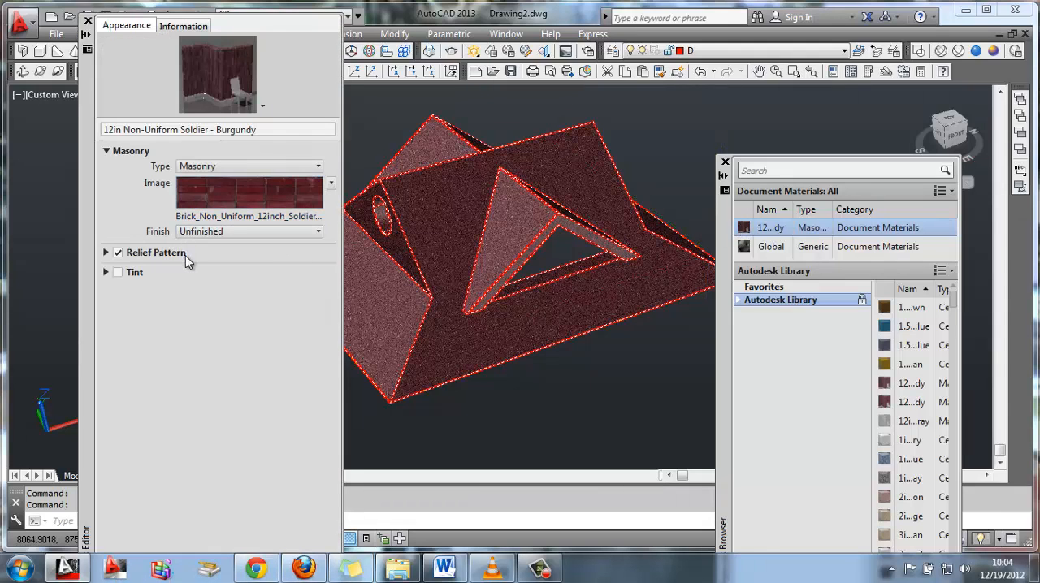
{"action": "left_click", "coordinate": [230, 199]}
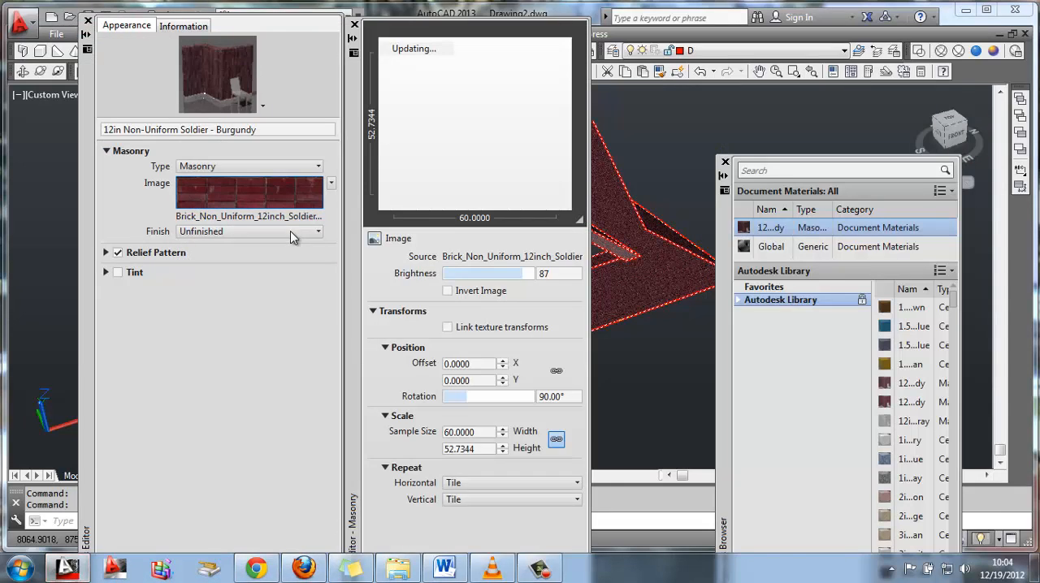
{"action": "left_click", "coordinate": [548, 273]}
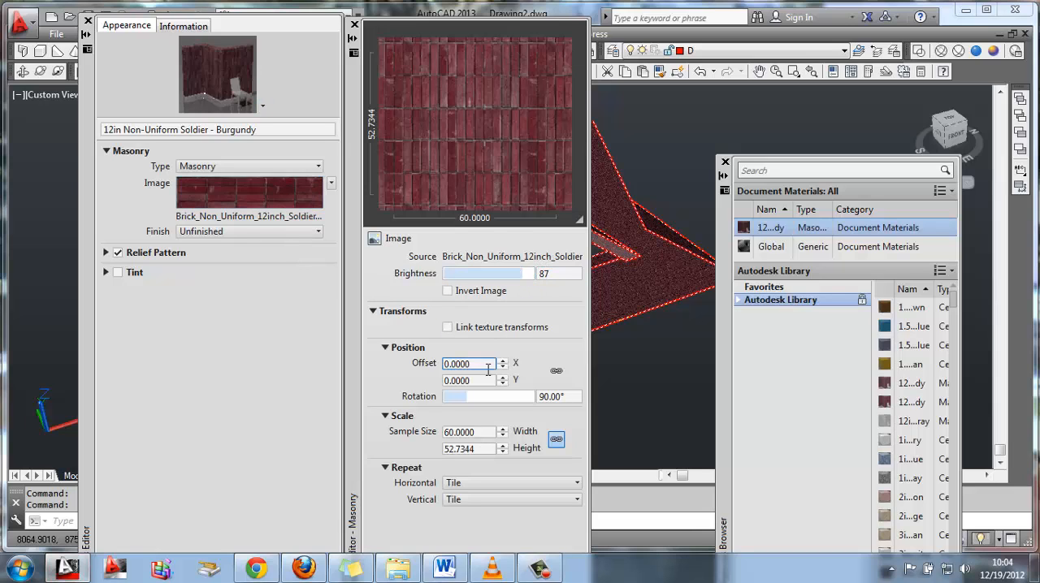
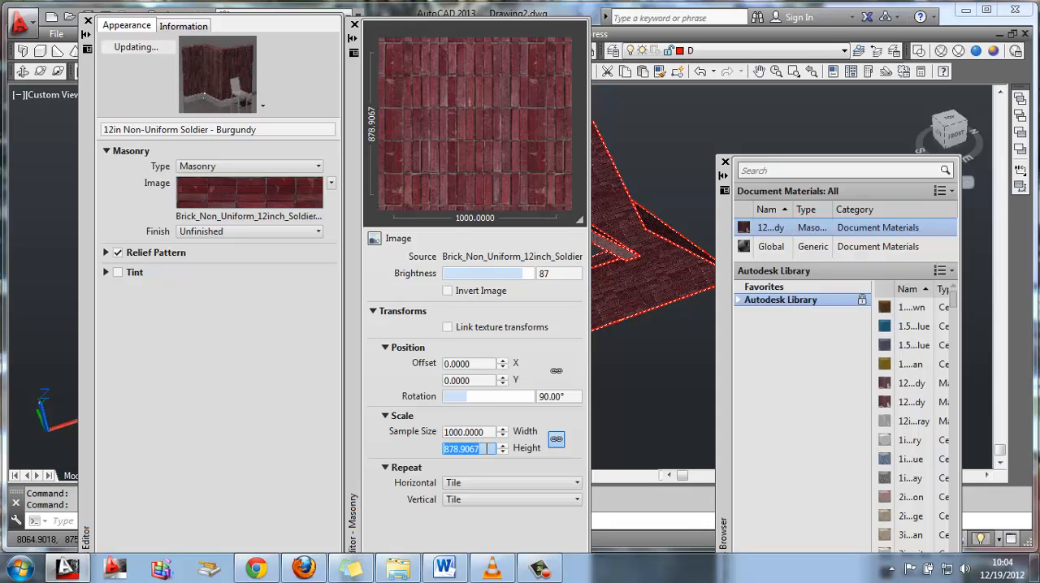
Set the brick texture's sample height to 1000 with linked proportions, and close the texture editor, materials editor and materials browser
{"action": "key", "text": "BackSpace"}
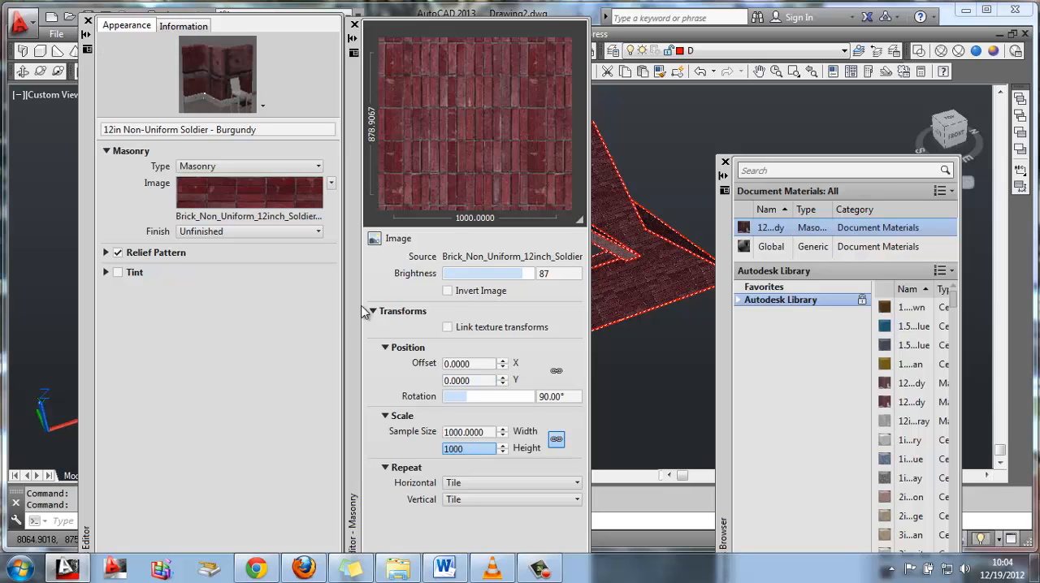
{"action": "type", "text": "1000"}
{"action": "key", "text": "Return"}
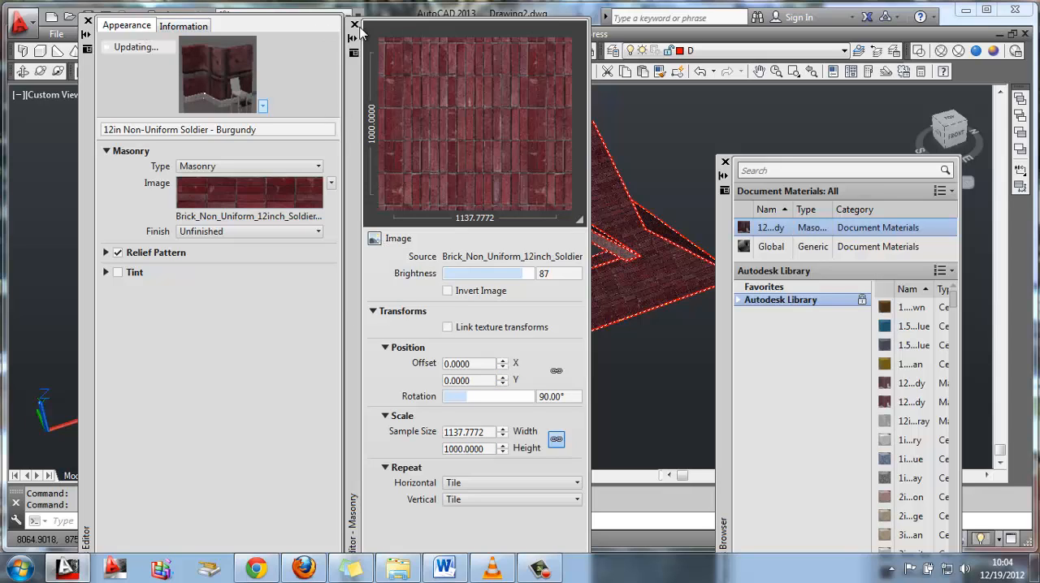
{"action": "left_click", "coordinate": [355, 25]}
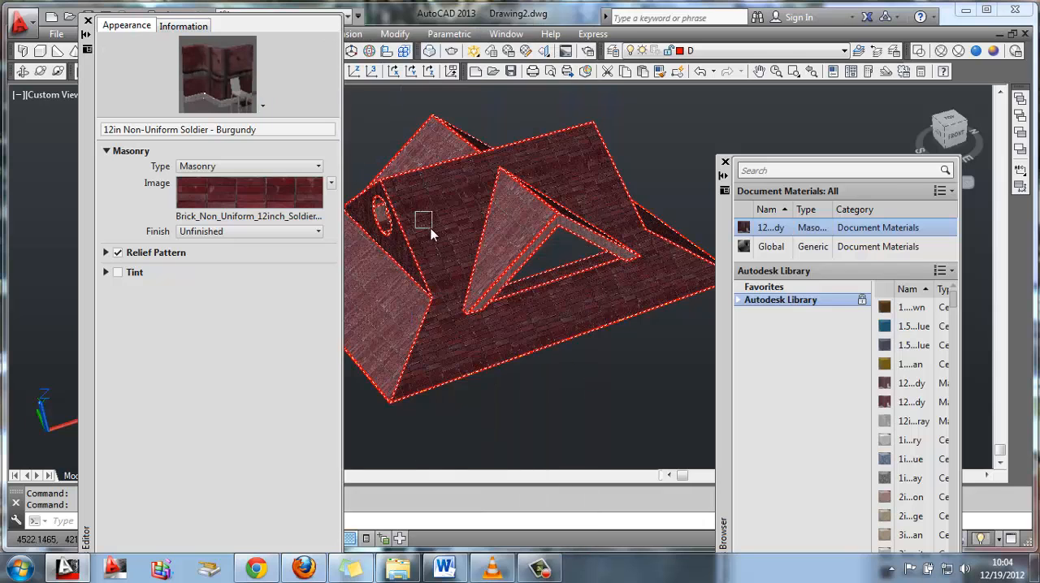
{"action": "left_click", "coordinate": [88, 20]}
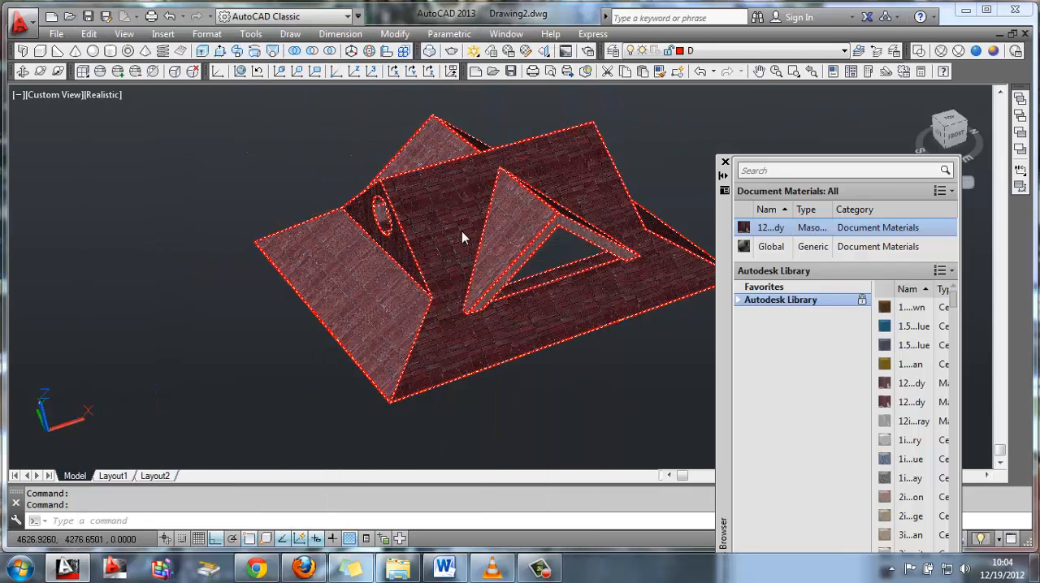
{"action": "left_click", "coordinate": [726, 165]}
Draw a diagonal line between opposite corners of the base rectangle on layer V with layer D hidden, and restore layer D as current
{"action": "middle_click_drag", "start_coordinate": [639, 284], "coordinate": [780, 232], "text": "shift"}
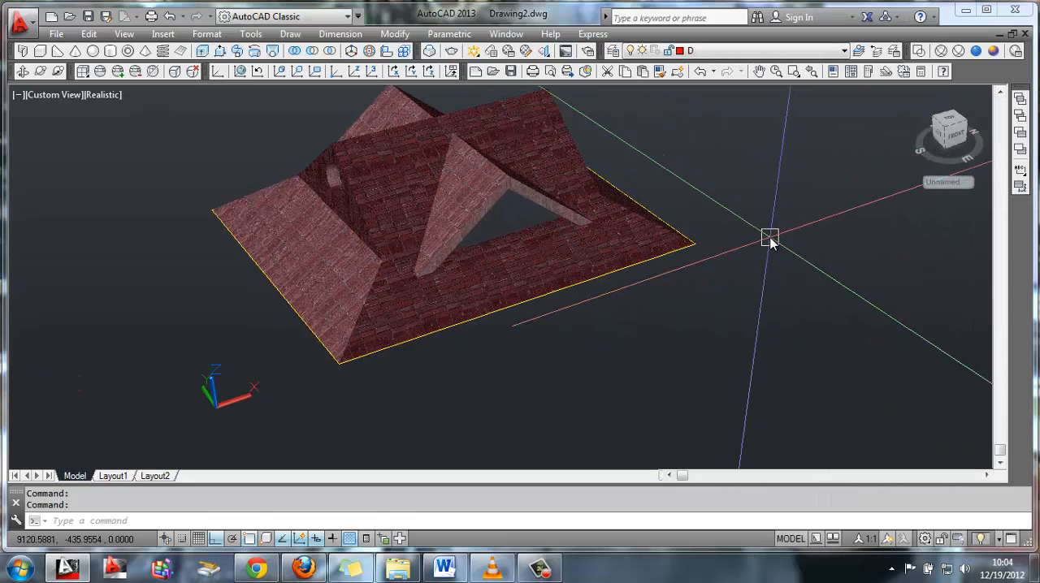
{"action": "left_click", "coordinate": [767, 51]}
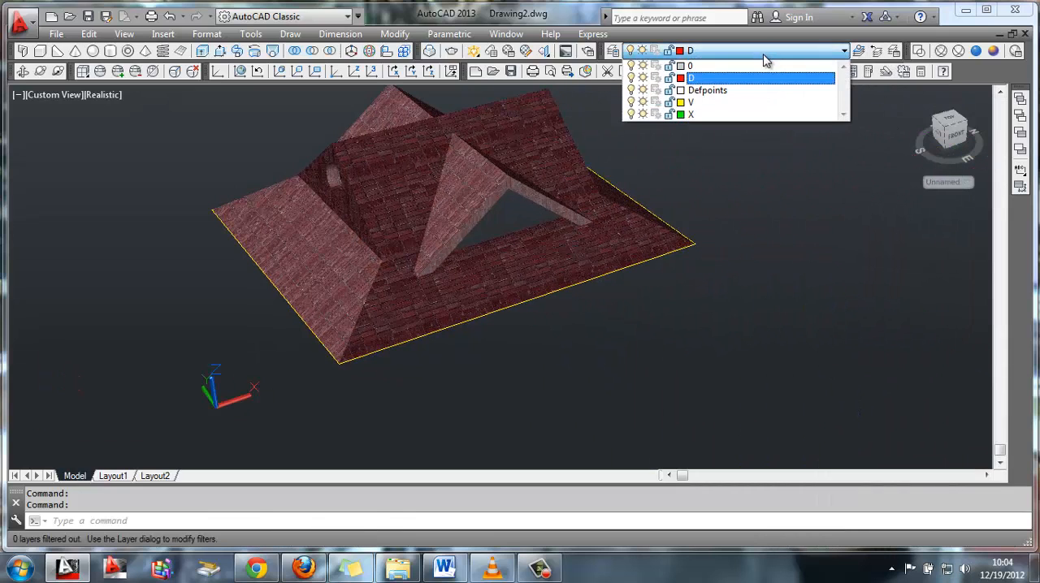
{"action": "left_click", "coordinate": [697, 103]}
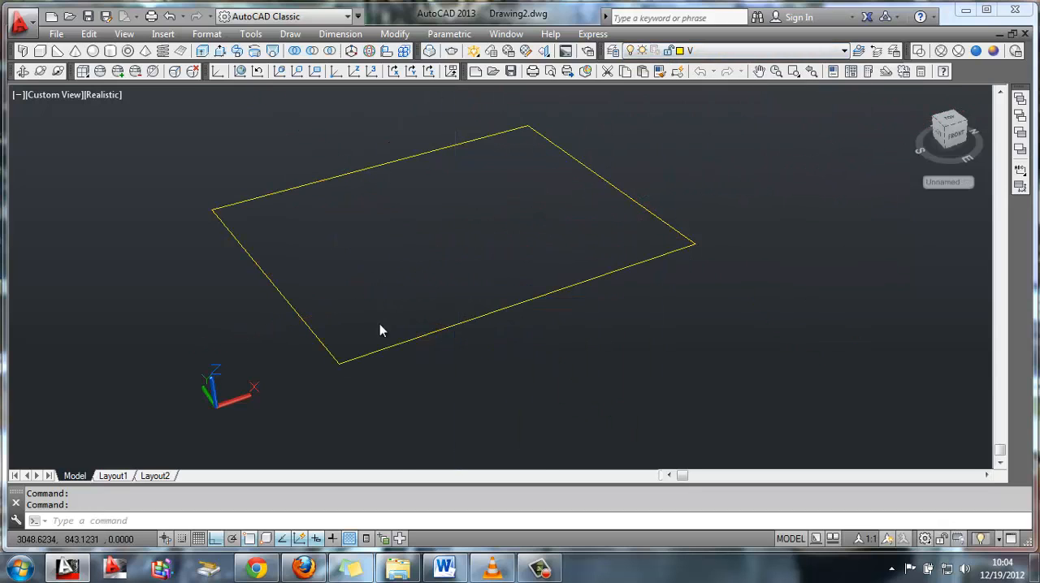
{"action": "type", "text": "l"}
{"action": "key", "text": "Return"}
{"action": "left_click", "coordinate": [339, 364]}
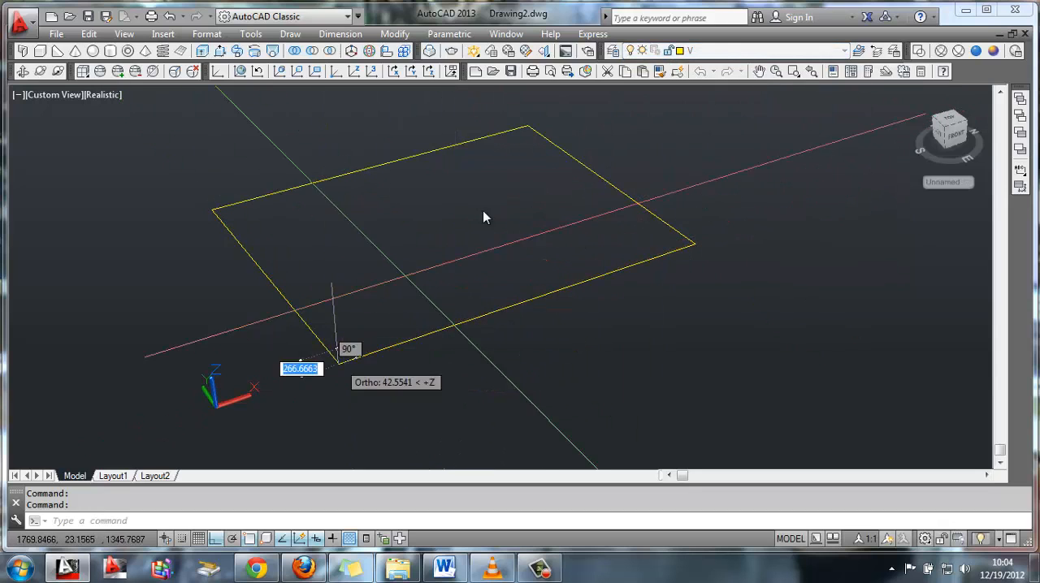
{"action": "left_click", "coordinate": [527, 129]}
{"action": "left_click", "coordinate": [649, 51]}
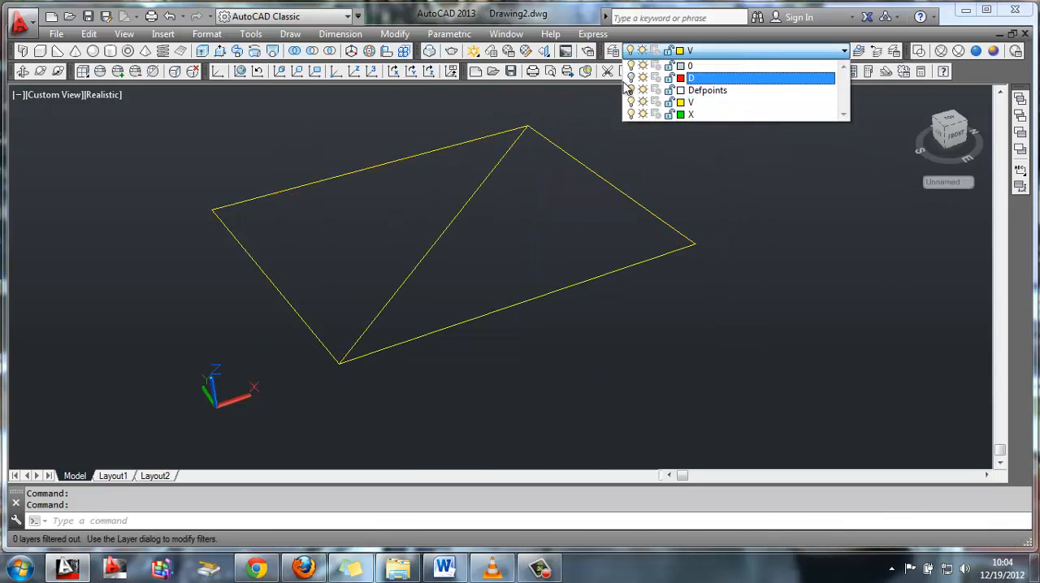
{"action": "left_click", "coordinate": [692, 80]}
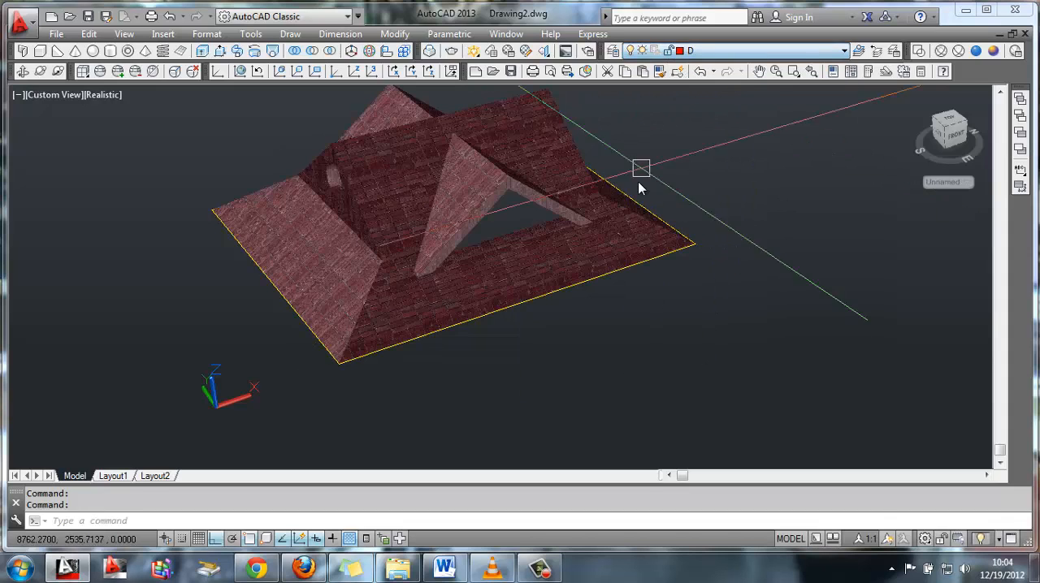
Move the UCS origin about 2560 units away from the roof along the negative X axis
{"action": "middle_click_drag", "start_coordinate": [640, 191], "coordinate": [427, 205]}
{"action": "middle_click_drag", "start_coordinate": [429, 288], "coordinate": [653, 211]}
{"action": "scroll", "coordinate": [378, 229], "scroll_direction": "up", "scroll_amount": 2}
{"action": "middle_click_drag", "start_coordinate": [372, 193], "coordinate": [436, 295]}
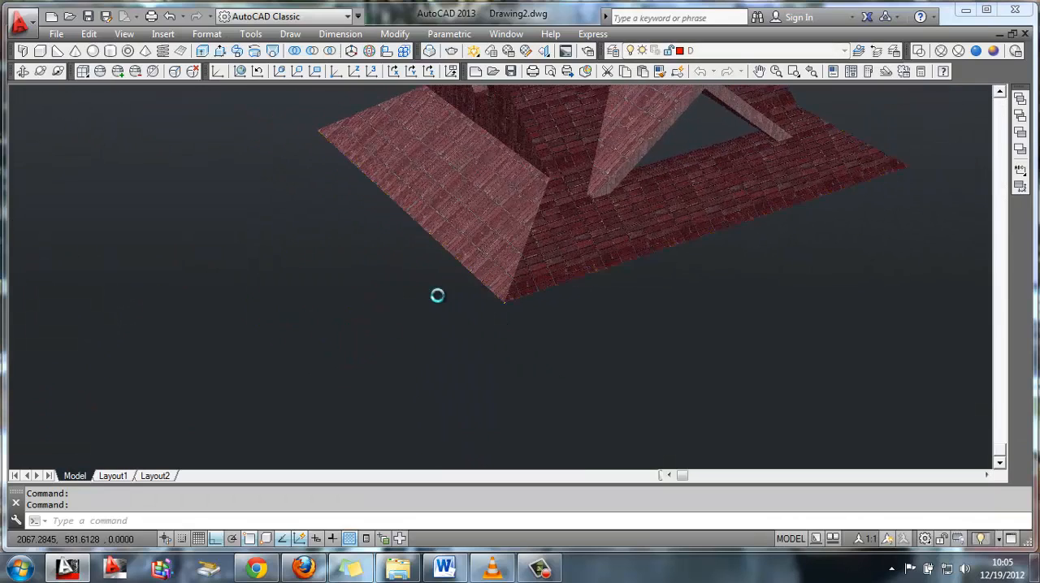
{"action": "left_click", "coordinate": [358, 351]}
{"action": "left_click", "coordinate": [358, 351]}
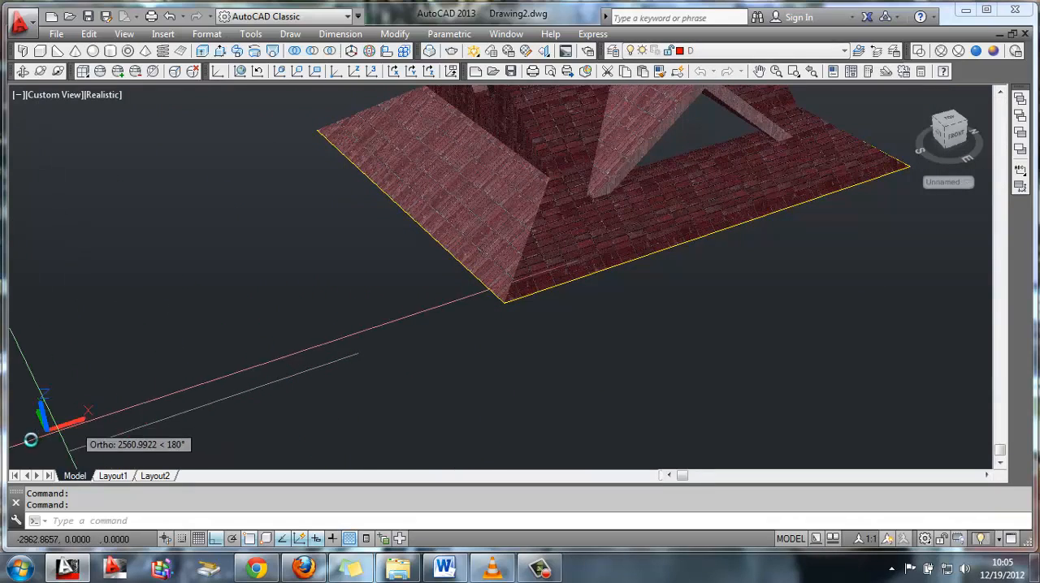
{"action": "left_click", "coordinate": [81, 384]}
{"action": "key", "text": "Escape"}
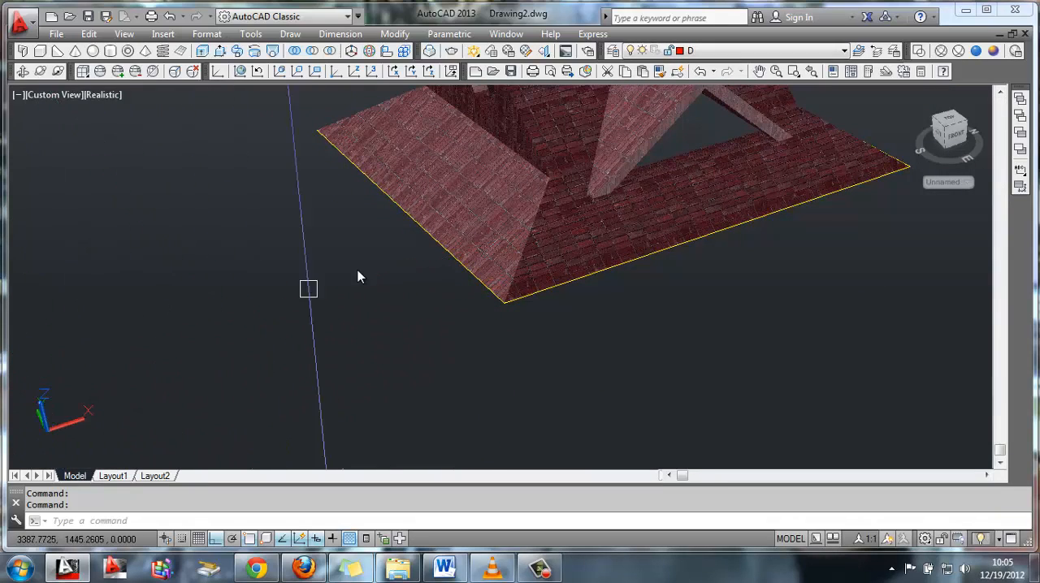
Shift the UCS origin about 2100 units further along the negative X axis
{"action": "middle_click_drag", "start_coordinate": [358, 274], "coordinate": [608, 240]}
{"action": "middle_click_drag", "start_coordinate": [510, 288], "coordinate": [724, 192], "text": "shift"}
{"action": "middle_click_drag", "start_coordinate": [413, 278], "coordinate": [622, 240]}
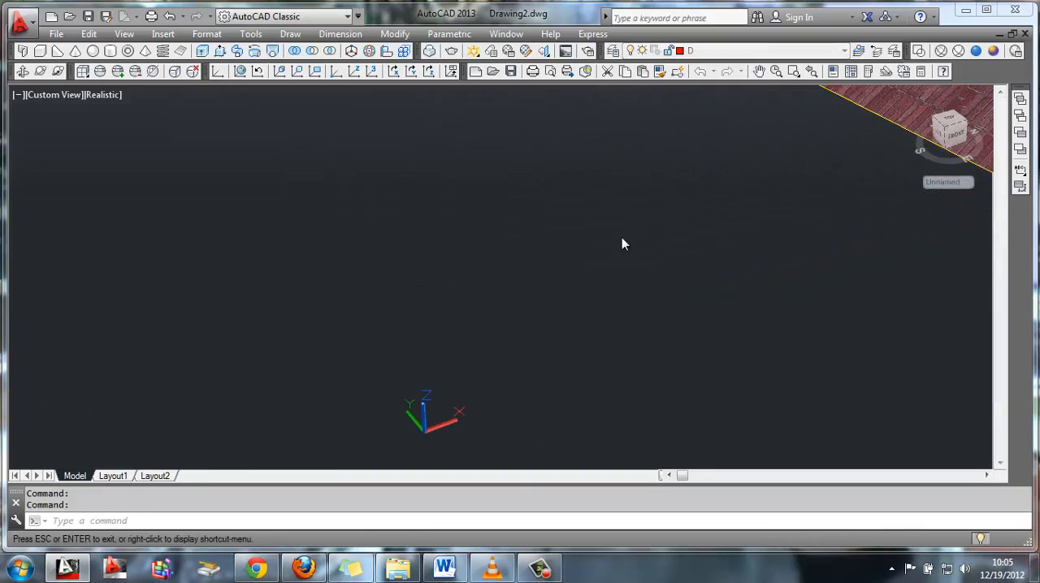
{"action": "middle_click_drag", "start_coordinate": [545, 309], "coordinate": [628, 232]}
{"action": "left_click", "coordinate": [510, 350]}
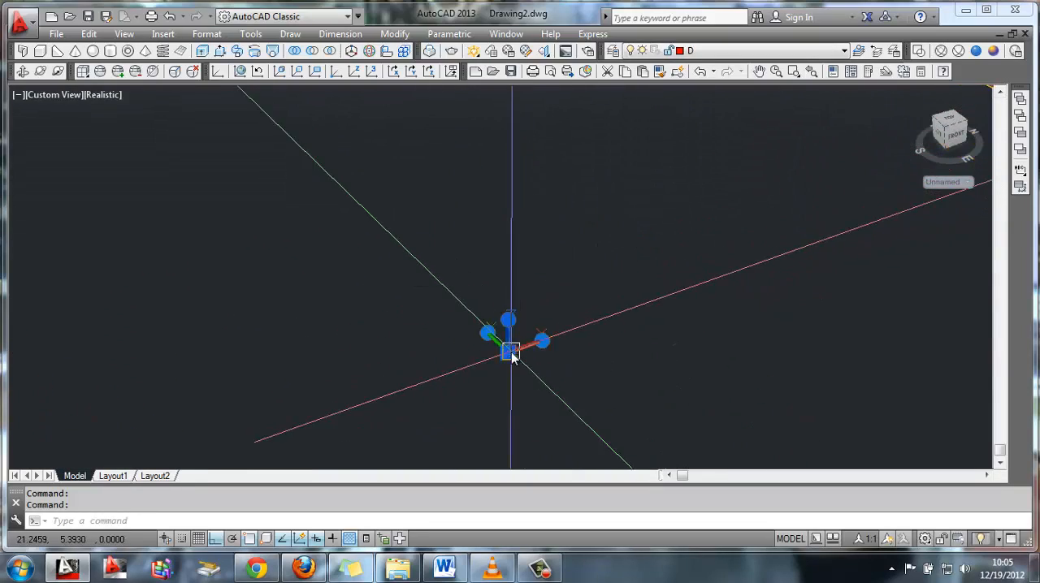
{"action": "key", "text": "Escape"}
{"action": "left_click", "coordinate": [502, 359]}
{"action": "left_click", "coordinate": [133, 418]}
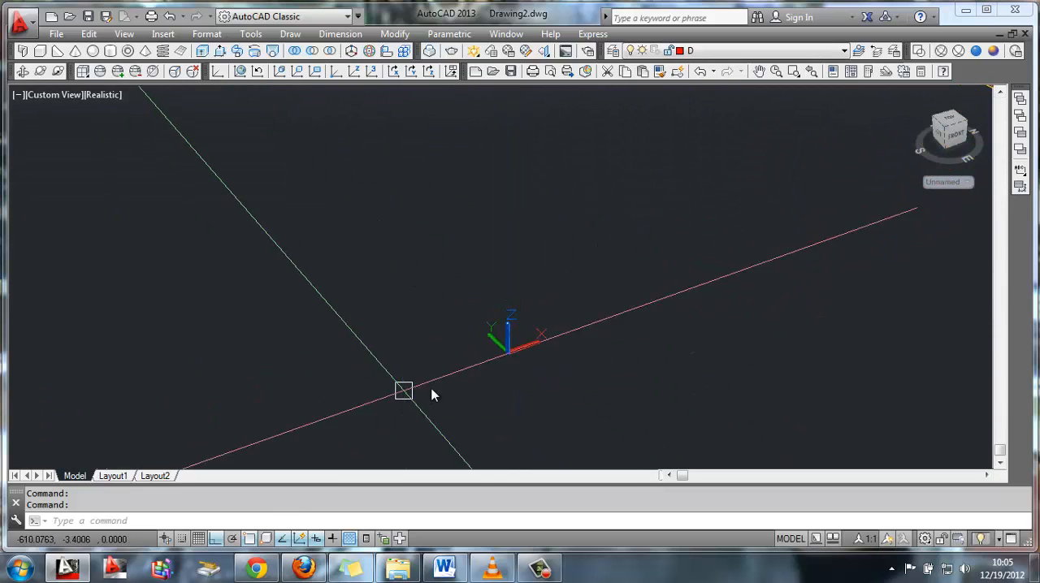
{"action": "left_click", "coordinate": [508, 351]}
{"action": "left_click", "coordinate": [503, 357]}
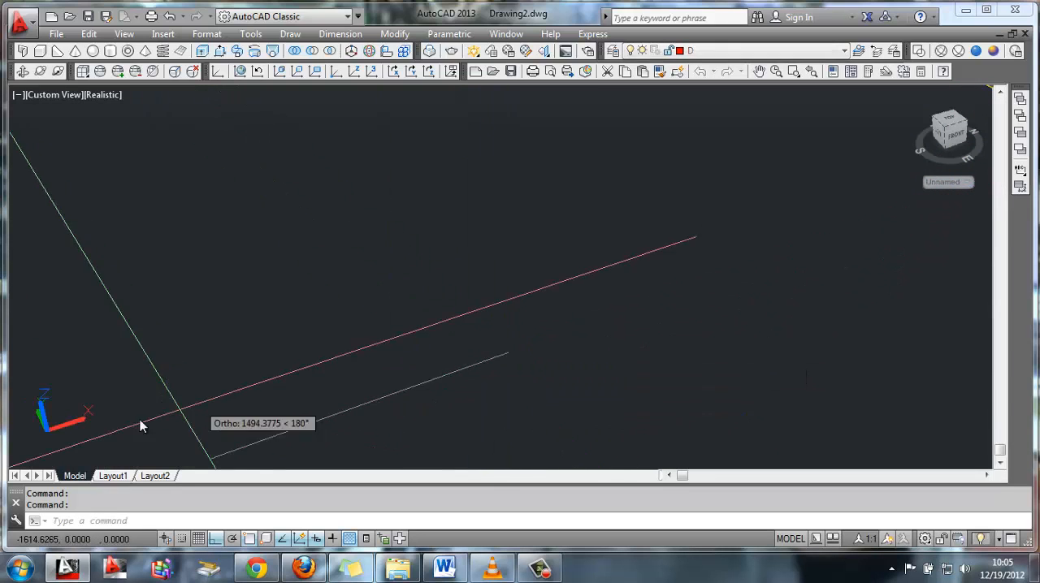
{"action": "left_click", "coordinate": [67, 430]}
{"action": "middle_click_drag", "start_coordinate": [504, 294], "coordinate": [476, 306]}
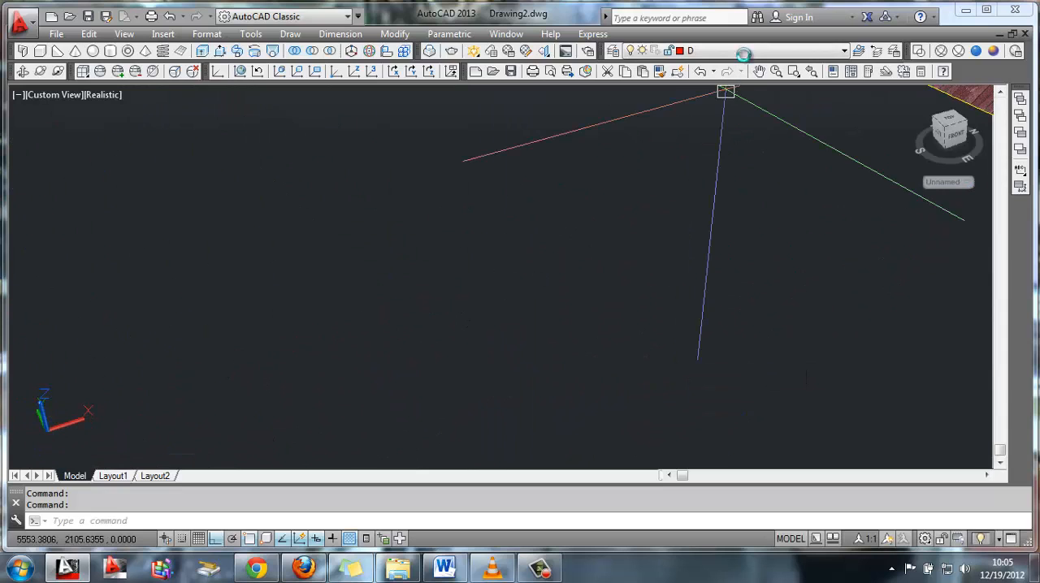
Make layer V current and draw a 5400 by 4200 rectangle in the empty space beside the roof
{"action": "left_click", "coordinate": [743, 51]}
{"action": "left_click", "coordinate": [707, 99]}
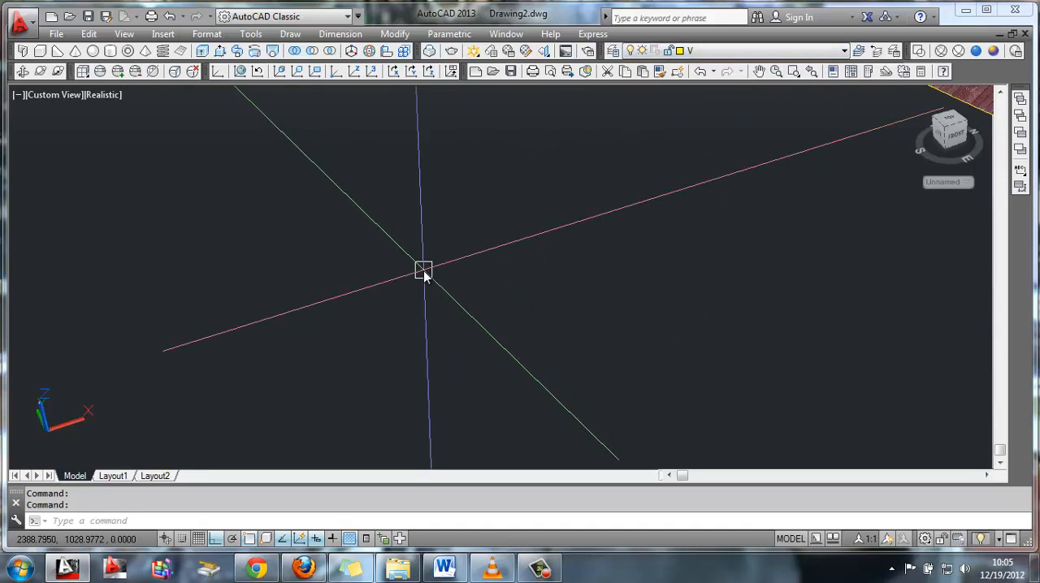
{"action": "type", "text": "rec"}
{"action": "key", "text": "Return"}
{"action": "left_click", "coordinate": [243, 386]}
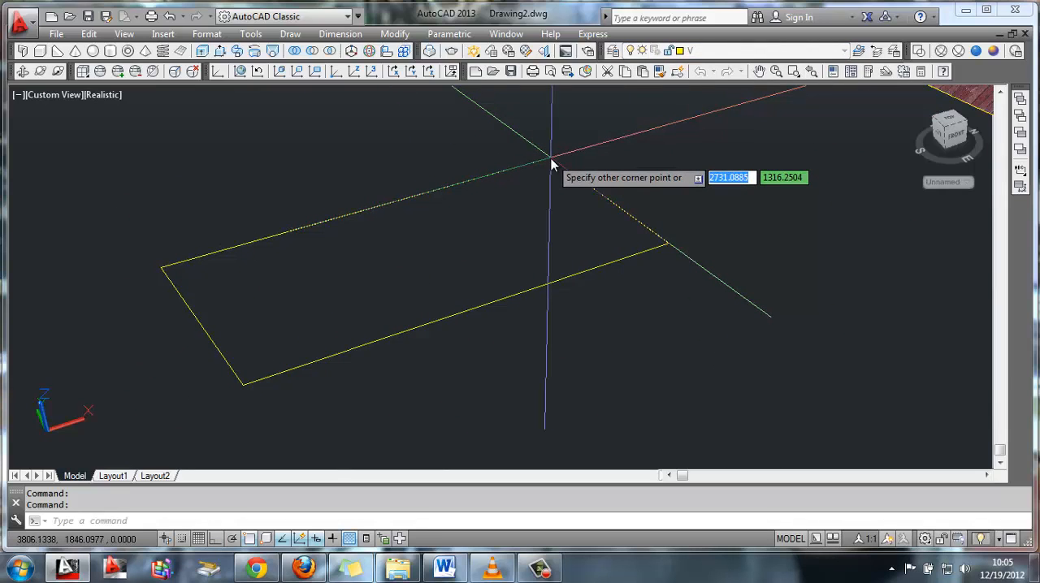
{"action": "key", "text": "Tab"}
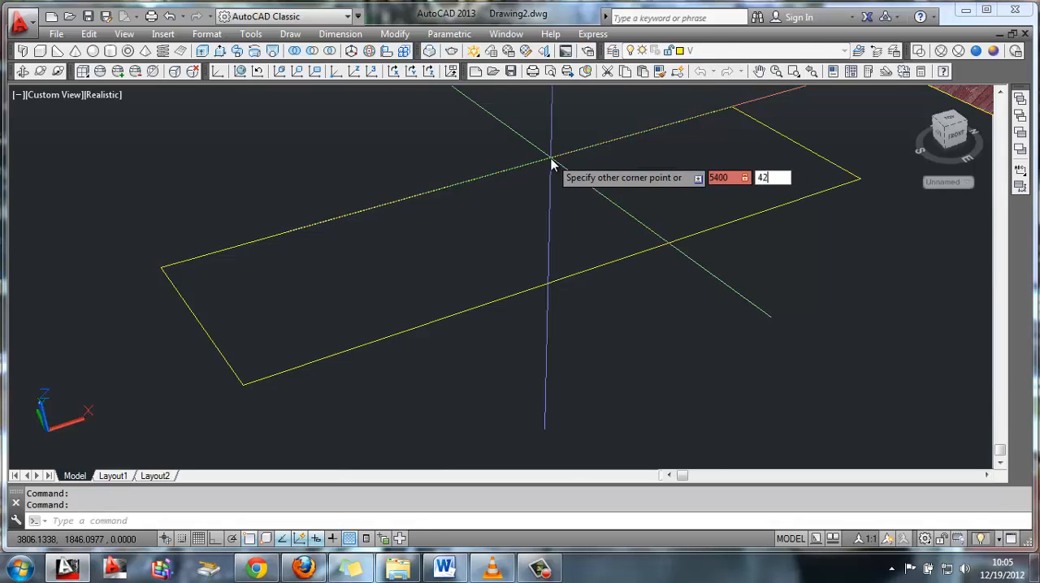
{"action": "key", "text": "Return"}
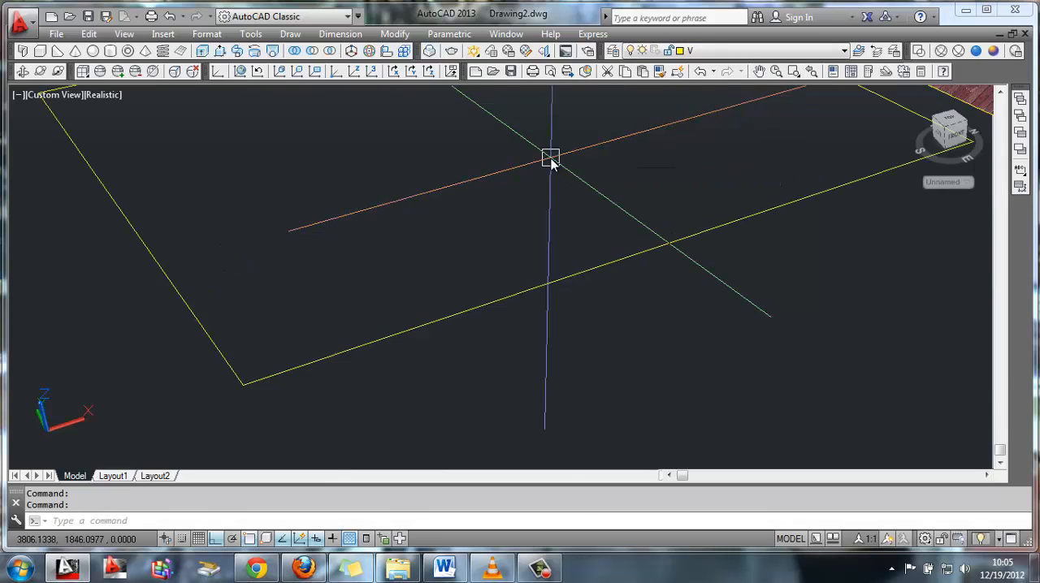
Make layer X current and draw a rectangle over the new one, from its near corner to the opposite corner
{"action": "scroll", "coordinate": [594, 157], "scroll_direction": "down", "scroll_amount": 3}
{"action": "middle_click_drag", "start_coordinate": [594, 157], "coordinate": [534, 212]}
{"action": "scroll", "coordinate": [533, 211], "scroll_direction": "up", "scroll_amount": 3}
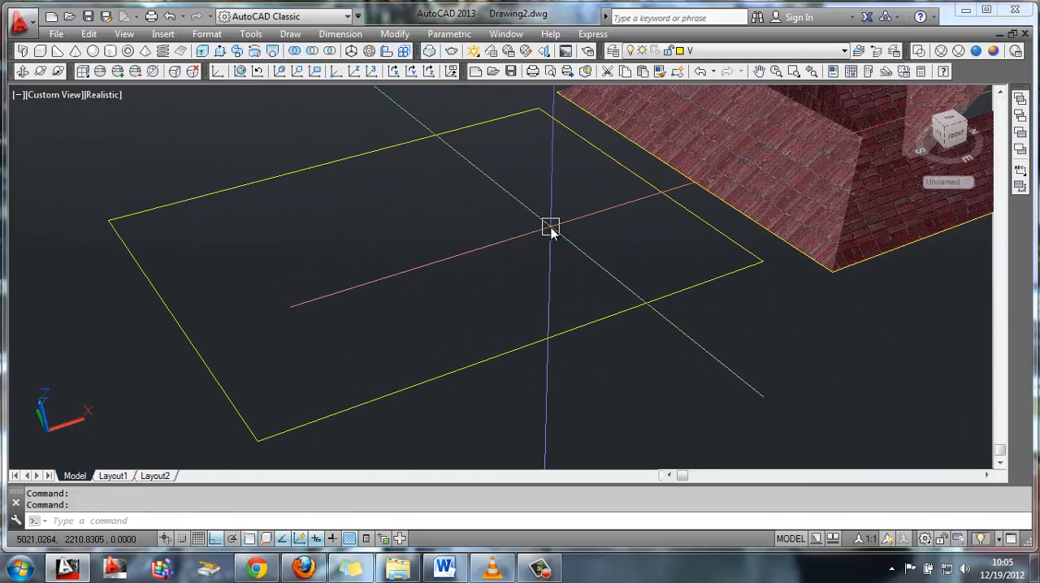
{"action": "left_click", "coordinate": [627, 169]}
{"action": "left_click", "coordinate": [715, 51]}
{"action": "left_click", "coordinate": [712, 114]}
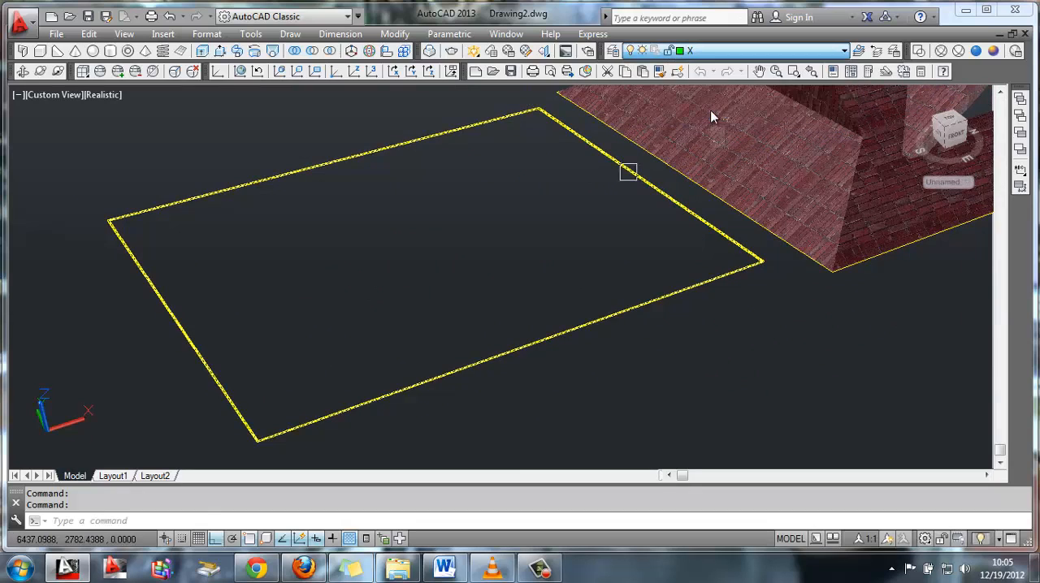
{"action": "type", "text": "rec"}
{"action": "key", "text": "Return"}
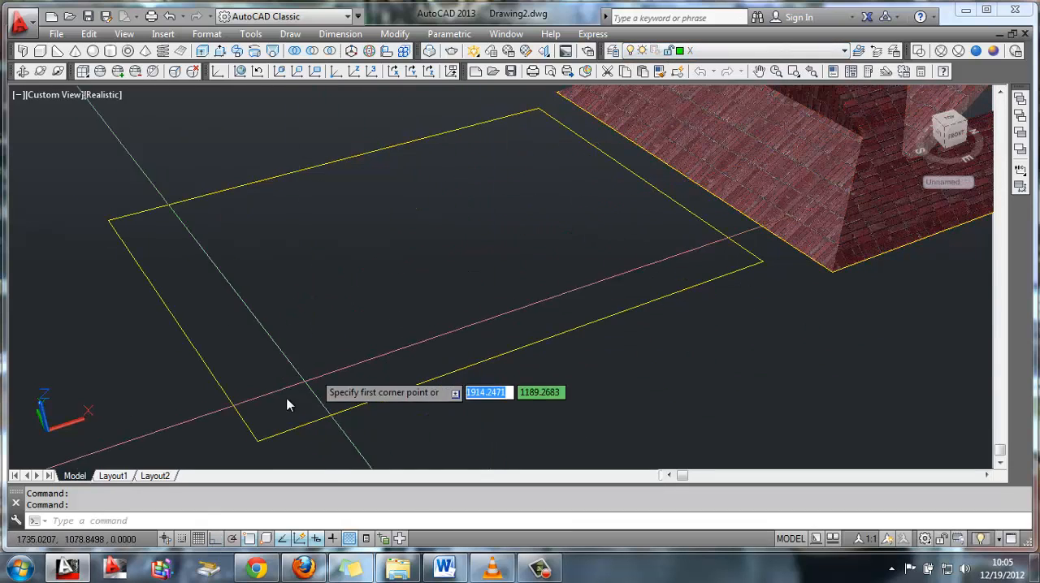
{"action": "left_click", "coordinate": [261, 440]}
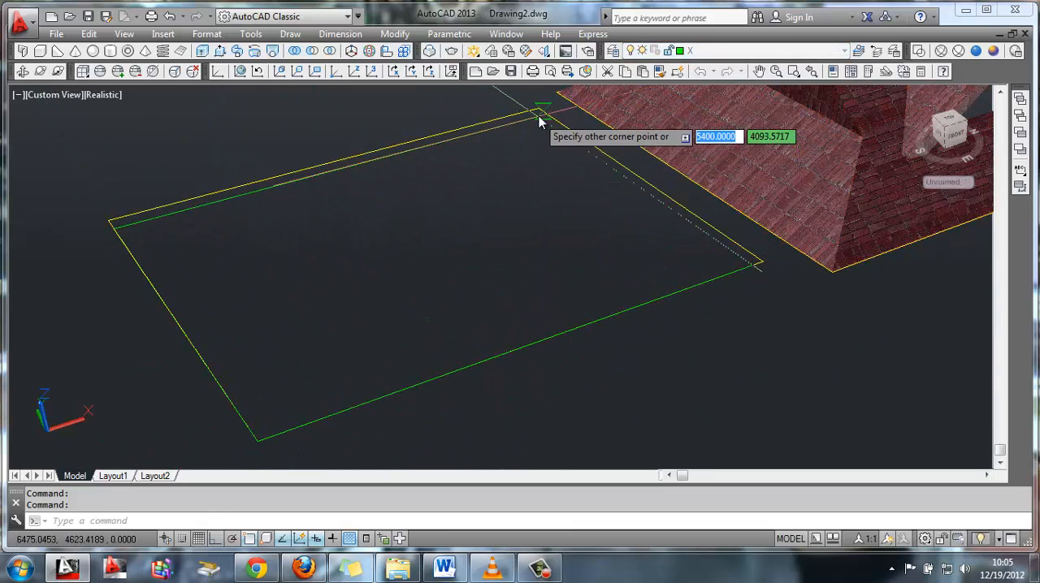
{"action": "left_click", "coordinate": [538, 114]}
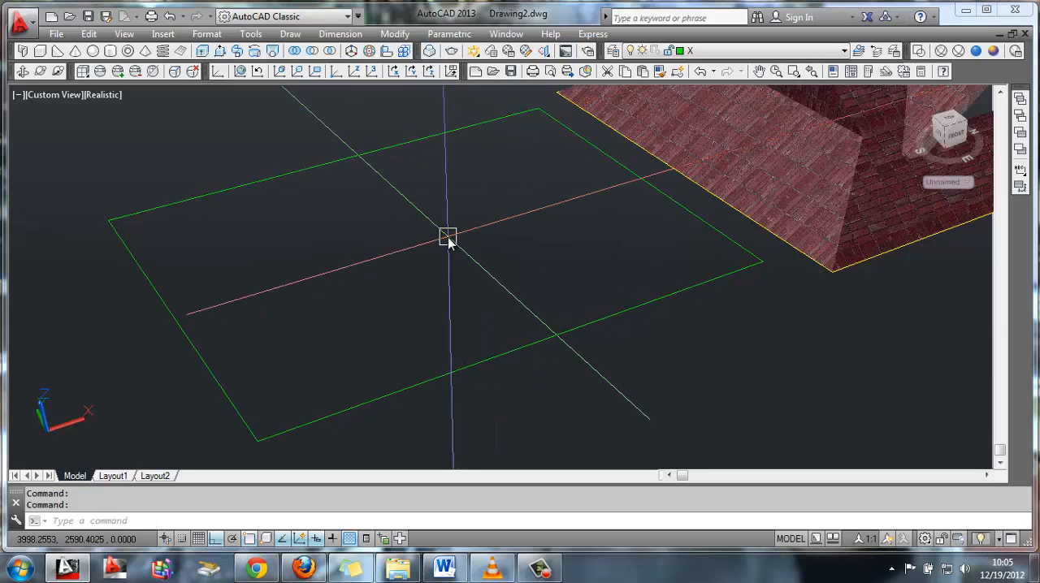
Draw a circle of radius 100 centred on the rectangle's near corner
{"action": "type", "text": "c"}
{"action": "key", "text": "Return"}
{"action": "scroll", "coordinate": [353, 346], "scroll_direction": "up", "scroll_amount": 4}
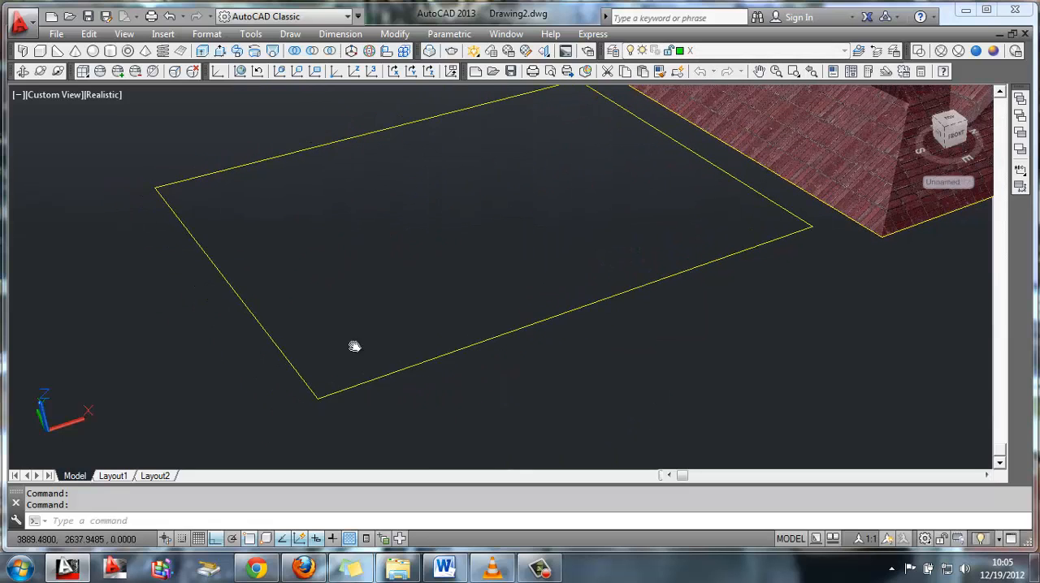
{"action": "left_click", "coordinate": [318, 401]}
{"action": "type", "text": "1"}
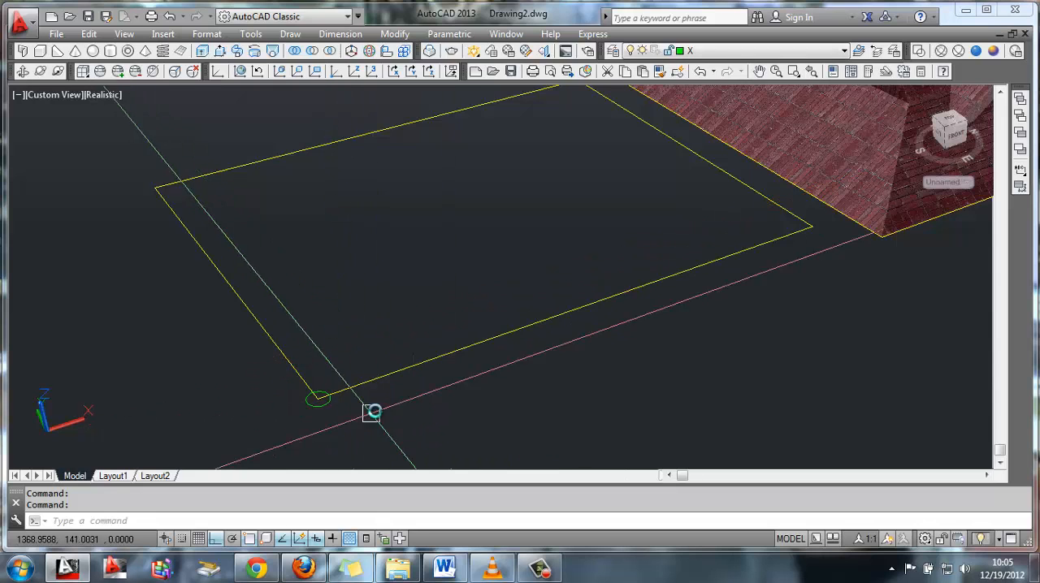
Move the circle by its left quadrant point so that it sits inside the rectangle's near corner
{"action": "middle_click_drag", "start_coordinate": [371, 412], "coordinate": [476, 274]}
{"action": "scroll", "coordinate": [411, 355], "scroll_direction": "up", "scroll_amount": 4}
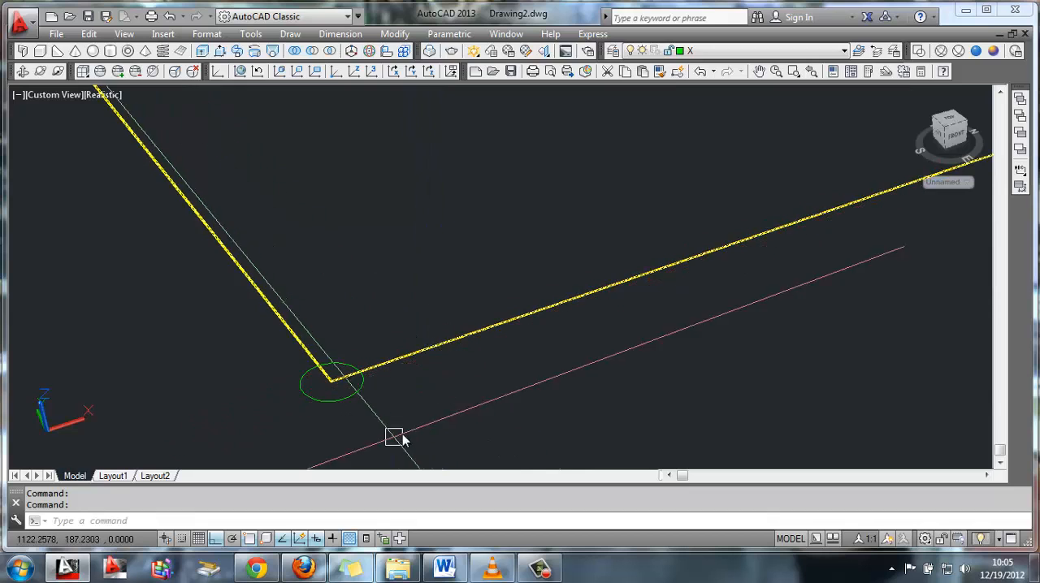
{"action": "type", "text": "M"}
{"action": "key", "text": "Return"}
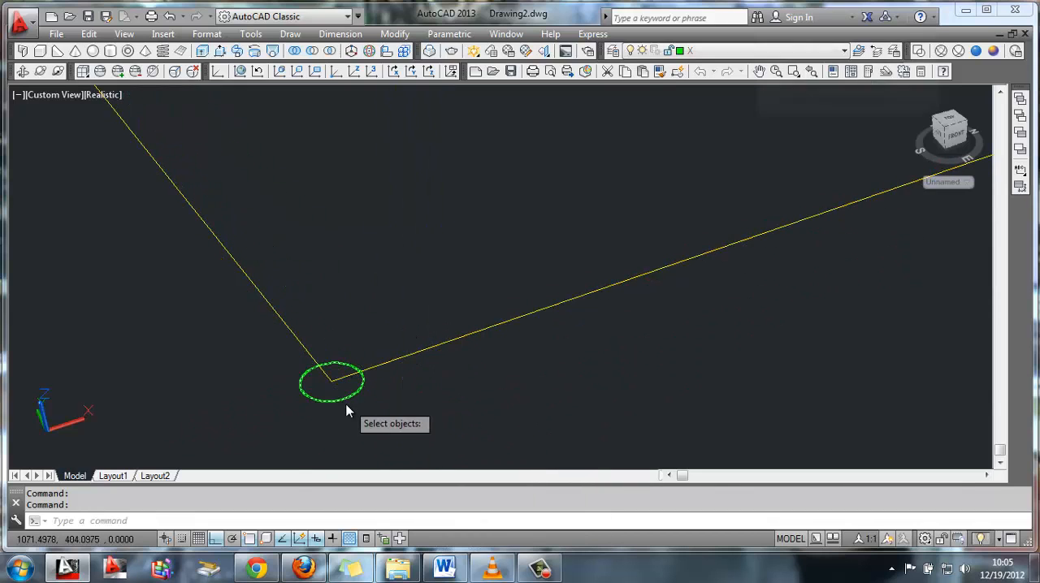
{"action": "left_click", "coordinate": [344, 402]}
{"action": "key", "text": "Return"}
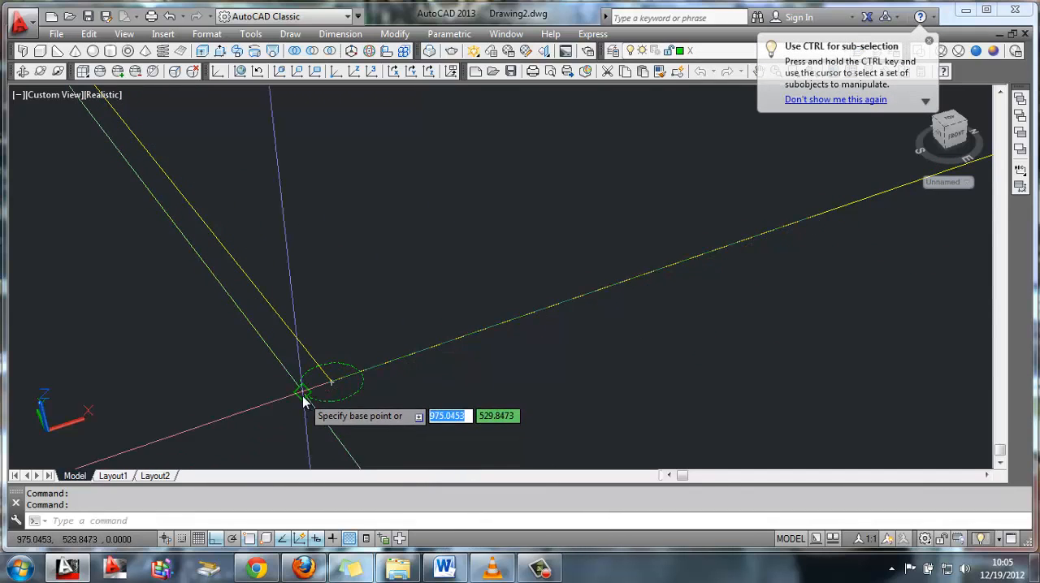
{"action": "left_click", "coordinate": [303, 396]}
{"action": "left_click", "coordinate": [317, 378]}
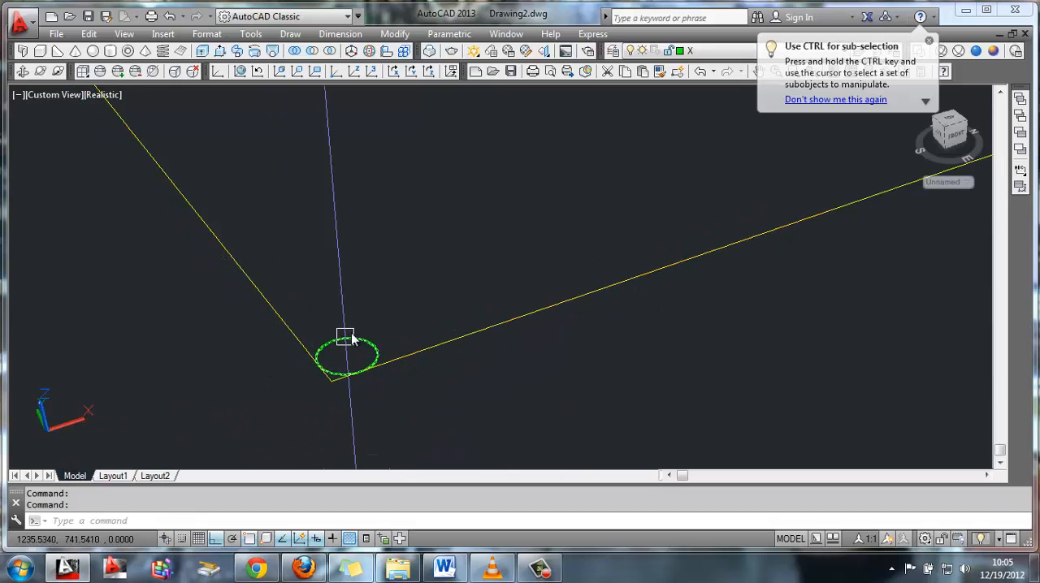
Mirror the corner circle about the midline of the rectangle's short side to the adjacent far corner, keeping the original
{"action": "type", "text": "MI"}
{"action": "key", "text": "Return"}
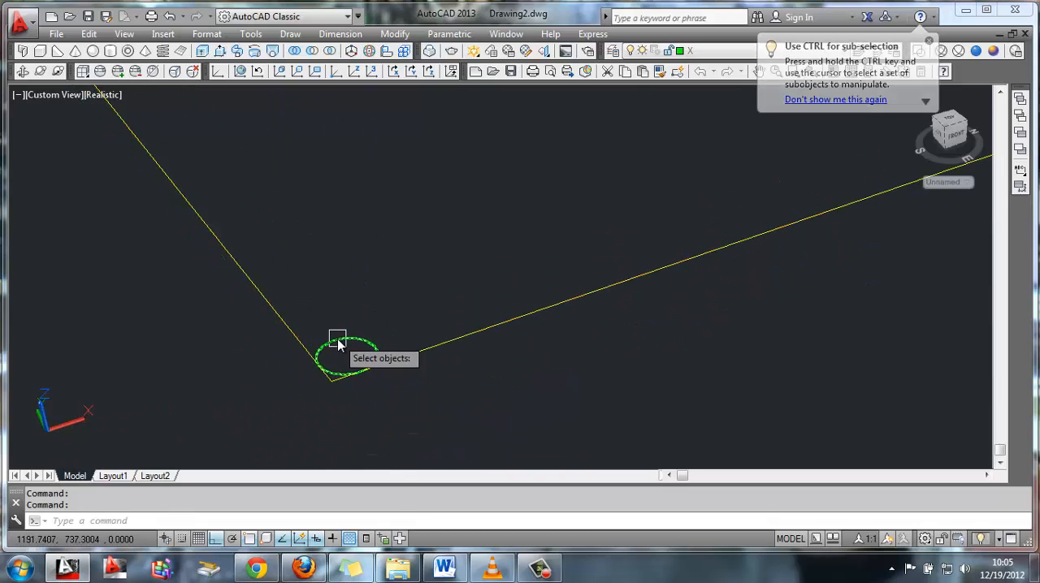
{"action": "left_click", "coordinate": [336, 339]}
{"action": "key", "text": "Return"}
{"action": "scroll", "coordinate": [346, 247], "scroll_direction": "down", "scroll_amount": 2}
{"action": "middle_click_drag", "start_coordinate": [294, 149], "coordinate": [290, 273]}
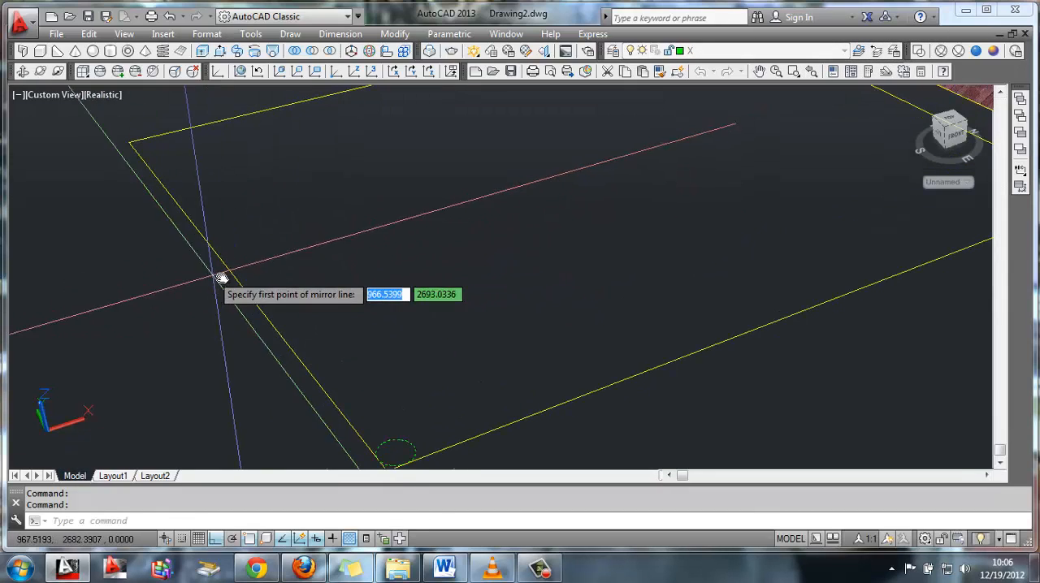
{"action": "left_click", "coordinate": [235, 282]}
{"action": "left_click", "coordinate": [322, 242]}
{"action": "key", "text": "Return"}
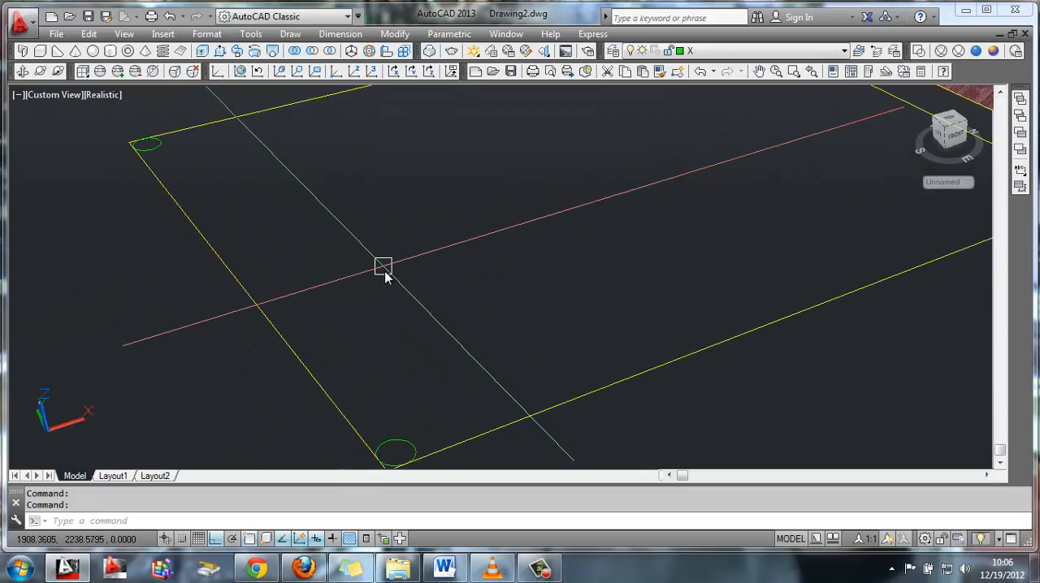
Mirror both circles about the midline of the rectangle's long side to the two corners beside the roof, keeping the originals
{"action": "key", "text": "Return"}
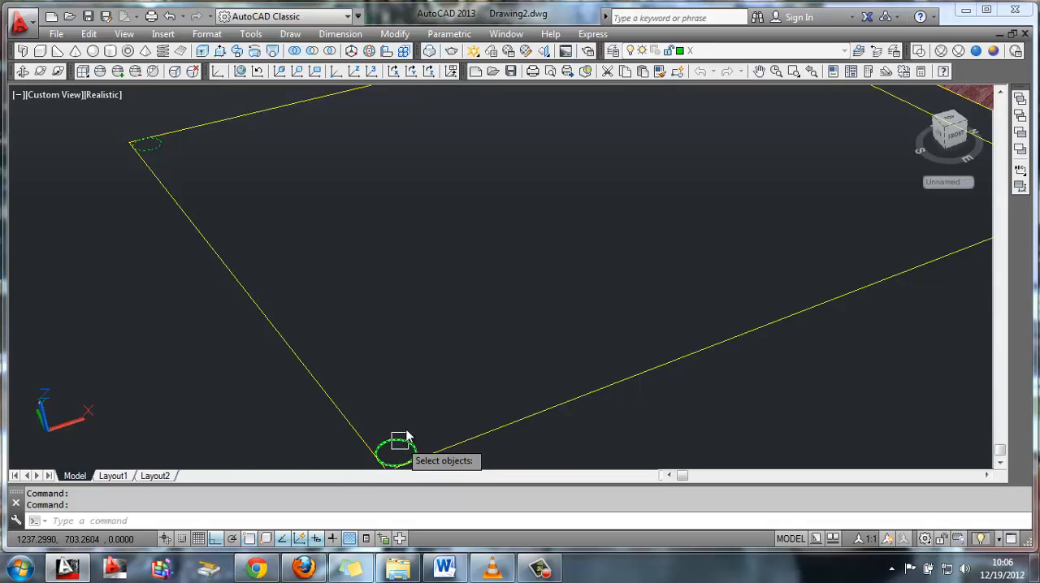
{"action": "key", "text": "Return"}
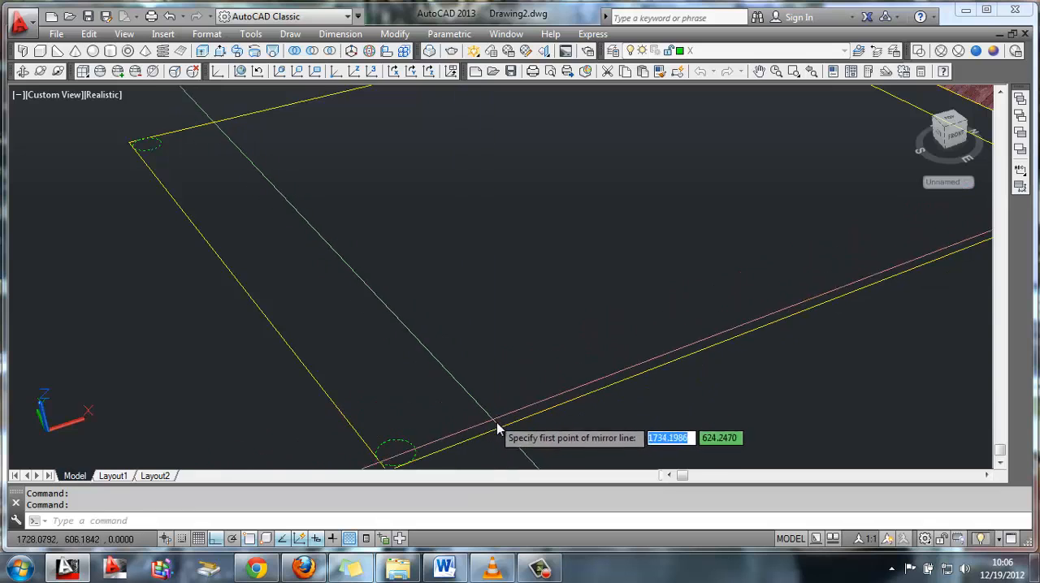
{"action": "left_click", "coordinate": [800, 314]}
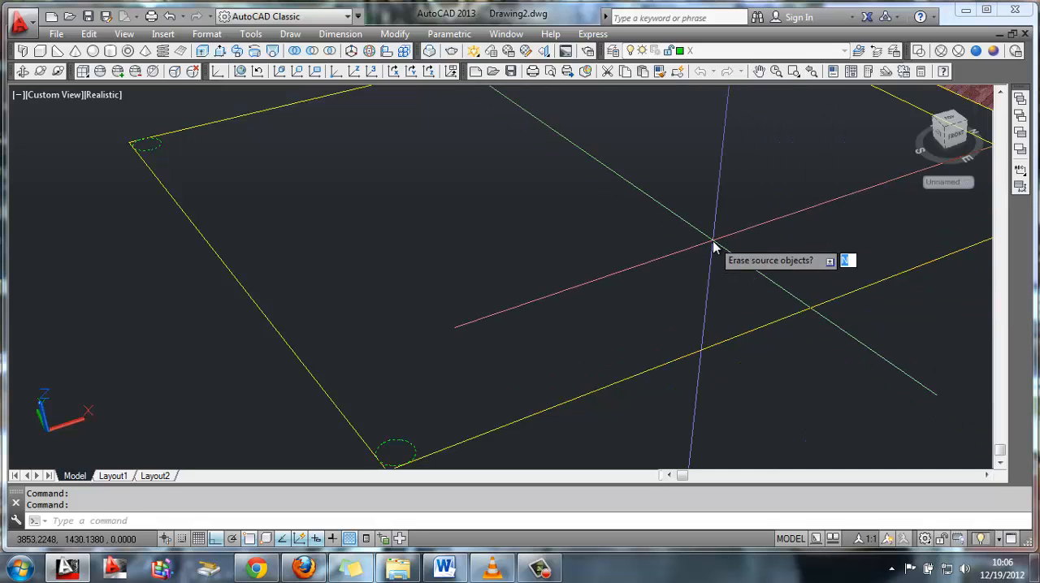
{"action": "key", "text": "Return"}
{"action": "scroll", "coordinate": [713, 240], "scroll_direction": "down", "scroll_amount": 5}
{"action": "mouse_move", "coordinate": [653, 239]}
{"action": "middle_mouse_down"}
{"action": "mouse_move", "coordinate": [557, 248]}
{"action": "mouse_move", "coordinate": [573, 251]}
{"action": "mouse_move", "coordinate": [563, 257]}
{"action": "middle_mouse_up"}
{"action": "scroll", "coordinate": [569, 252], "scroll_direction": "up", "scroll_amount": 3}
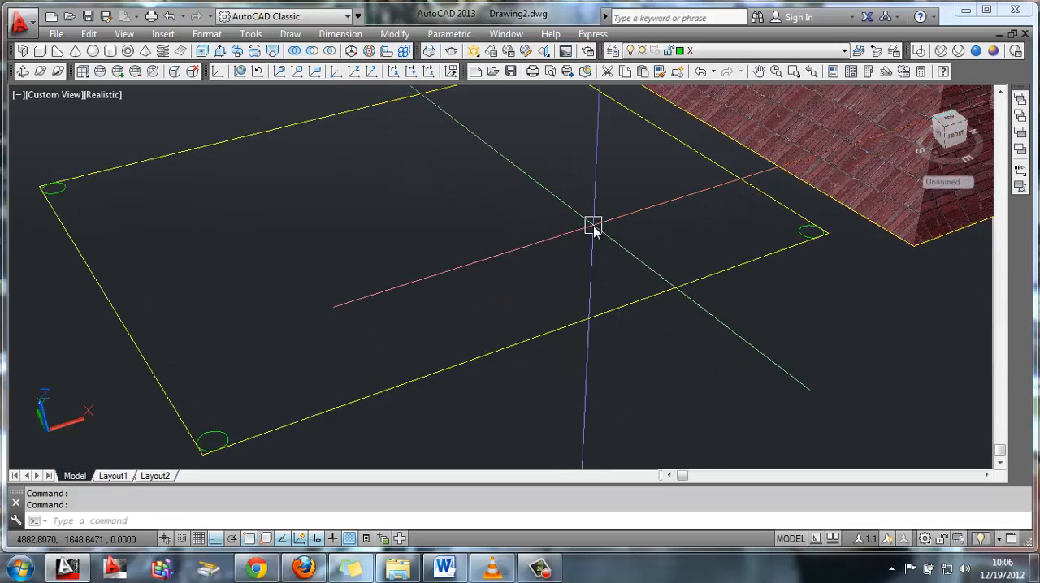
Freeze layer V so that only the layer X rectangle and circles stay displayed
{"action": "left_click", "coordinate": [823, 52]}
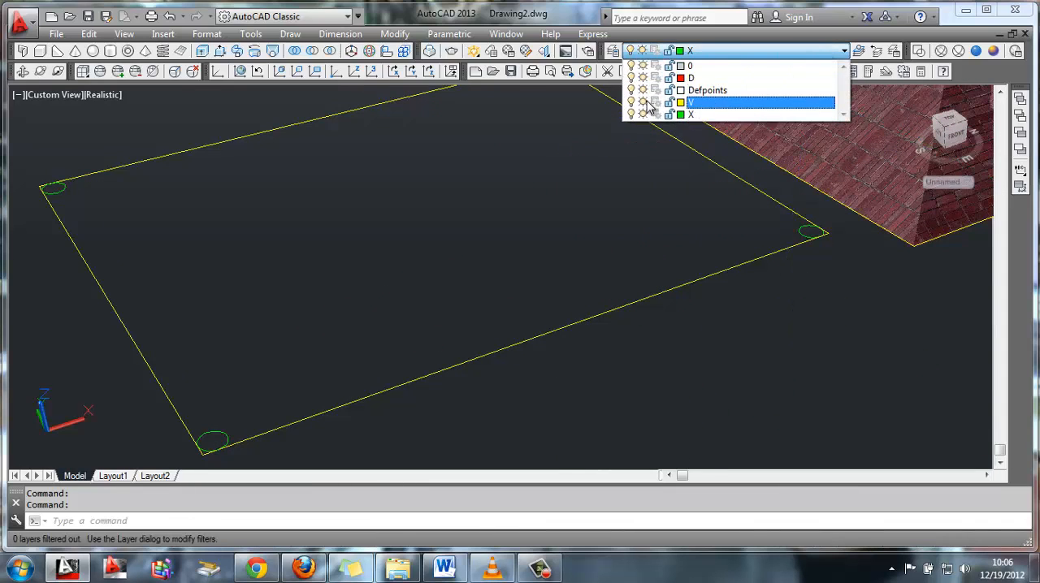
{"action": "left_click", "coordinate": [704, 115]}
{"action": "middle_click_drag", "start_coordinate": [652, 203], "coordinate": [615, 292]}
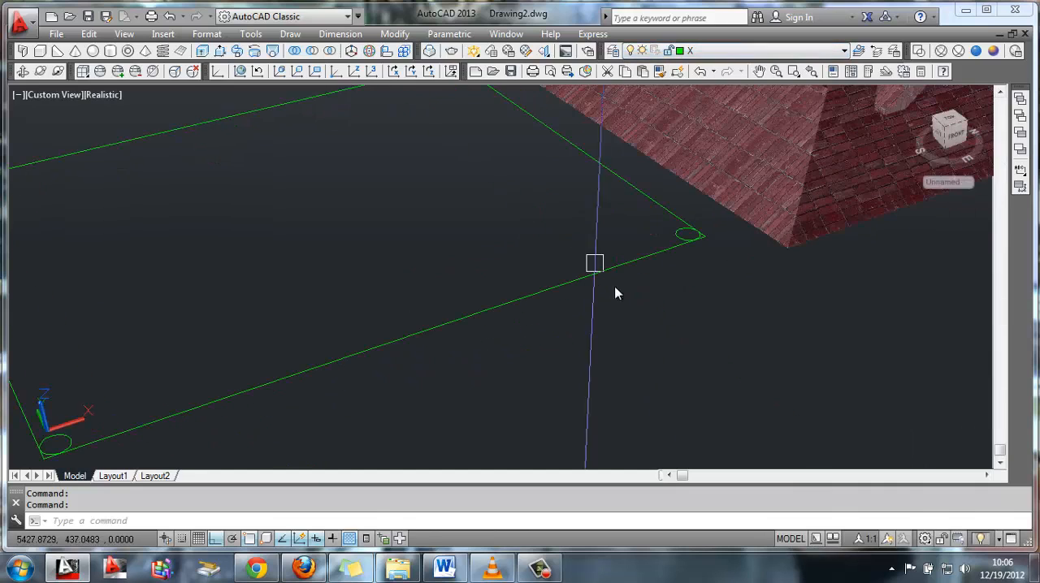
Trim off the rectangle's pointed tips outside the circles at the two corners beside the roof
{"action": "scroll", "coordinate": [649, 313], "scroll_direction": "up", "scroll_amount": 5}
{"action": "middle_click_drag", "start_coordinate": [837, 287], "coordinate": [582, 309]}
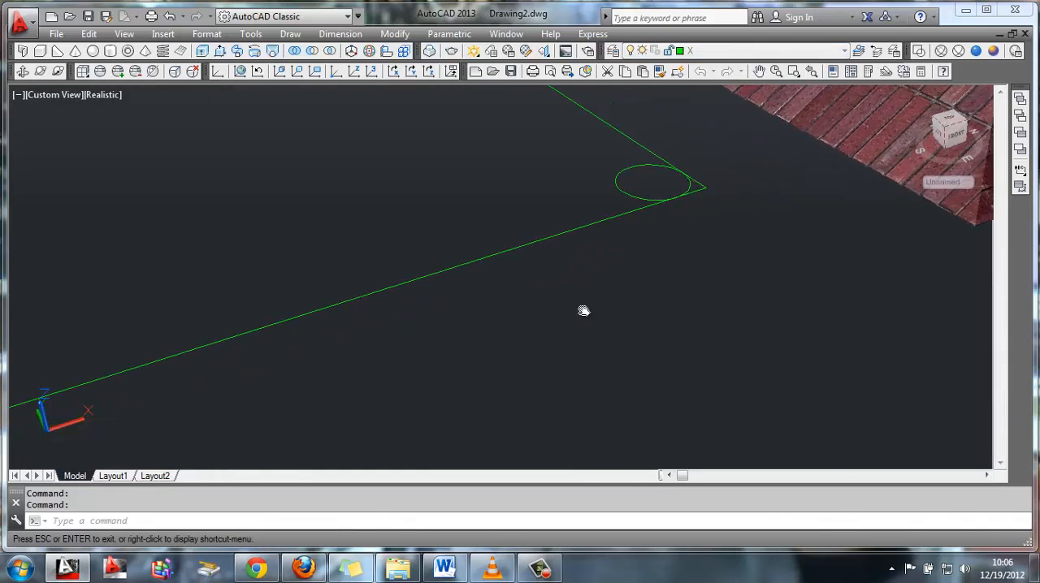
{"action": "type", "text": "tr"}
{"action": "key", "text": "Return"}
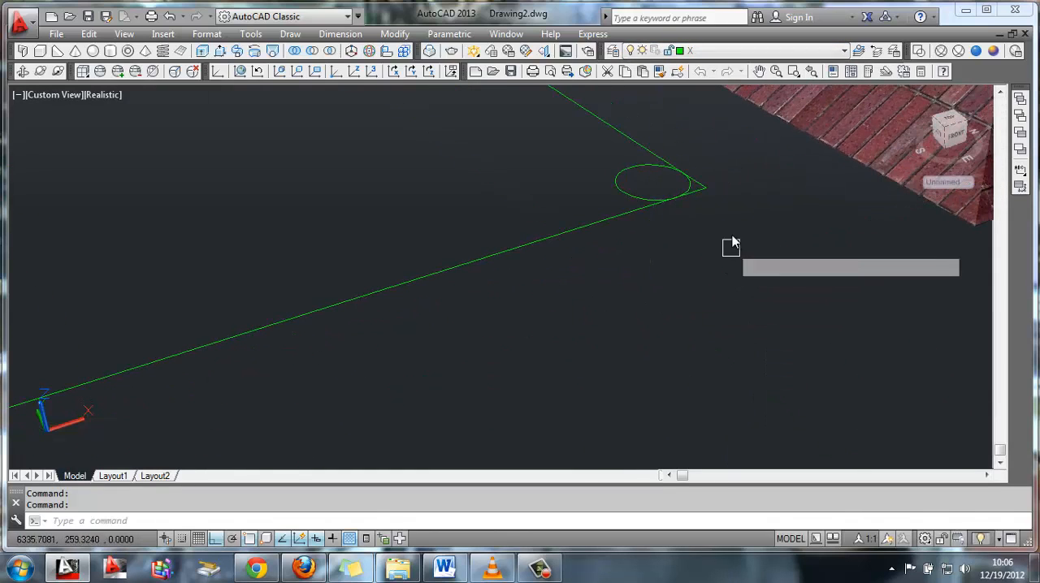
{"action": "key", "text": "Return"}
{"action": "left_click", "coordinate": [720, 196]}
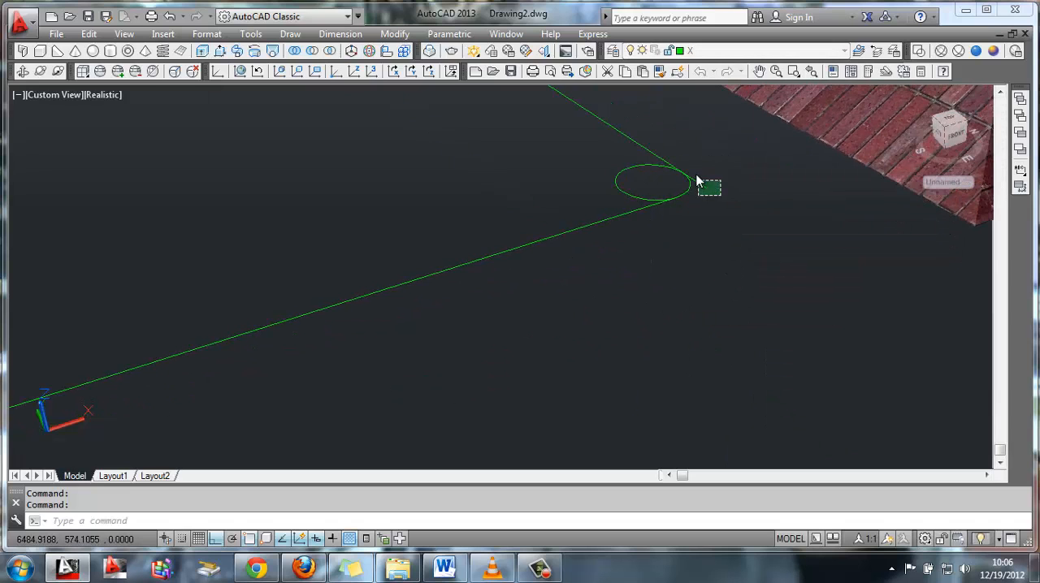
{"action": "middle_click_drag", "start_coordinate": [589, 145], "coordinate": [709, 441]}
{"action": "middle_click_drag", "start_coordinate": [420, 181], "coordinate": [604, 333]}
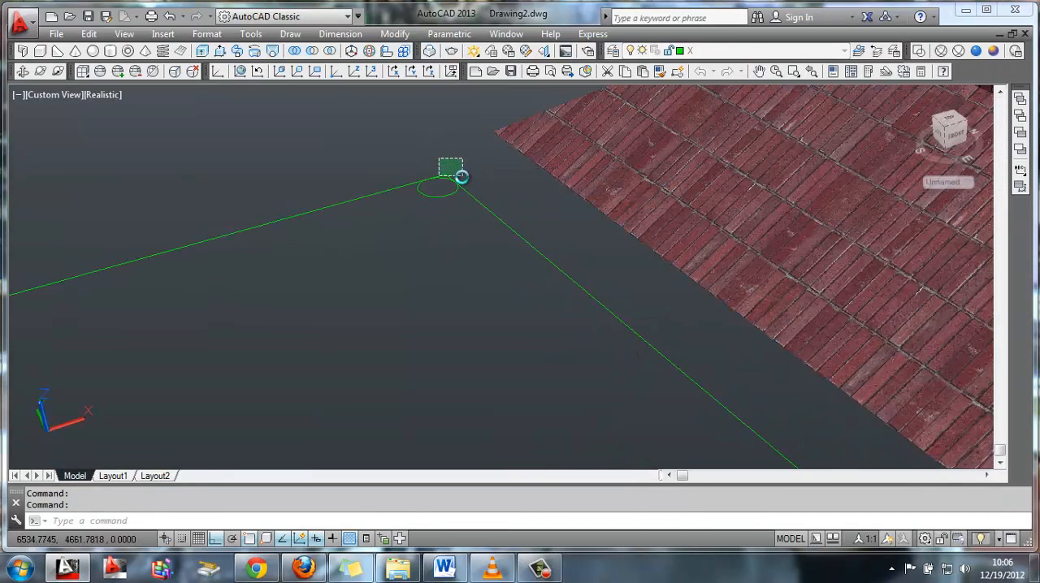
Trim off the rectangle's pointed tips outside the circles at the two corners away from the roof
{"action": "middle_click_drag", "start_coordinate": [247, 257], "coordinate": [521, 215]}
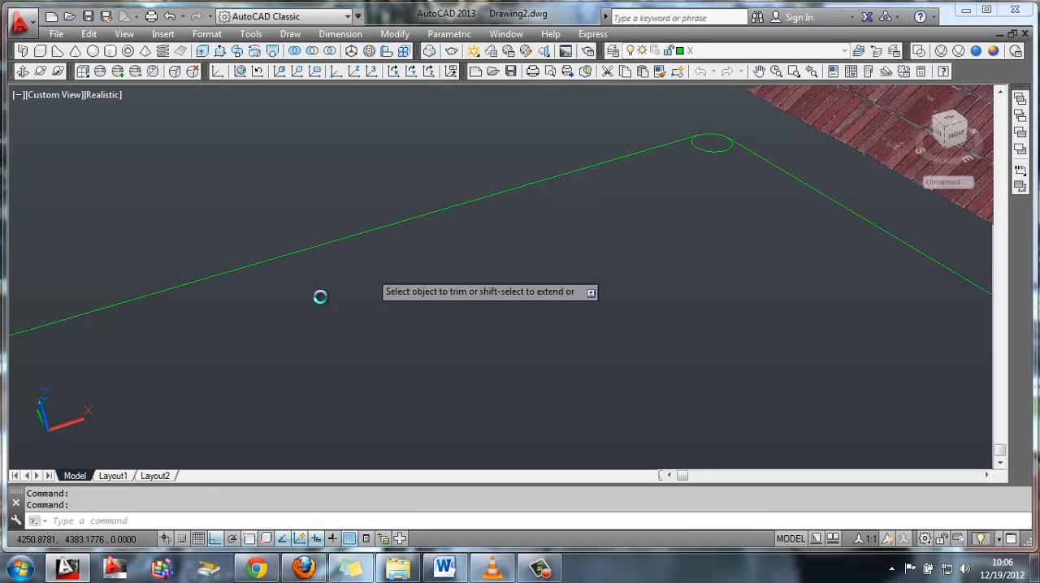
{"action": "middle_click_drag", "start_coordinate": [318, 298], "coordinate": [601, 210]}
{"action": "middle_click_drag", "start_coordinate": [144, 366], "coordinate": [274, 316]}
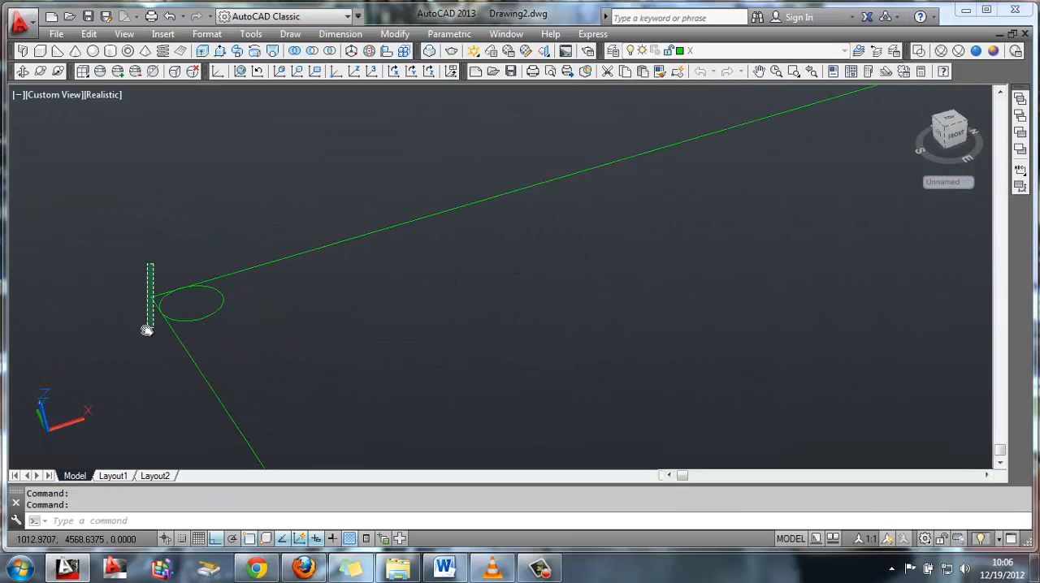
{"action": "left_click", "coordinate": [147, 330]}
{"action": "middle_click_drag", "start_coordinate": [336, 365], "coordinate": [201, 153]}
{"action": "scroll", "coordinate": [276, 253], "scroll_direction": "down", "scroll_amount": 3}
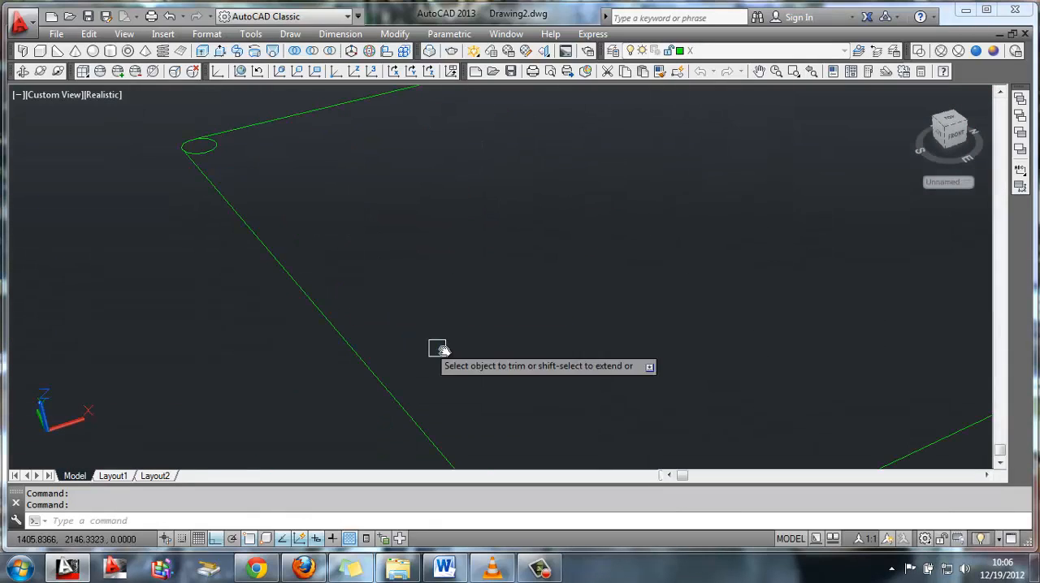
{"action": "middle_click_drag", "start_coordinate": [443, 350], "coordinate": [297, 185]}
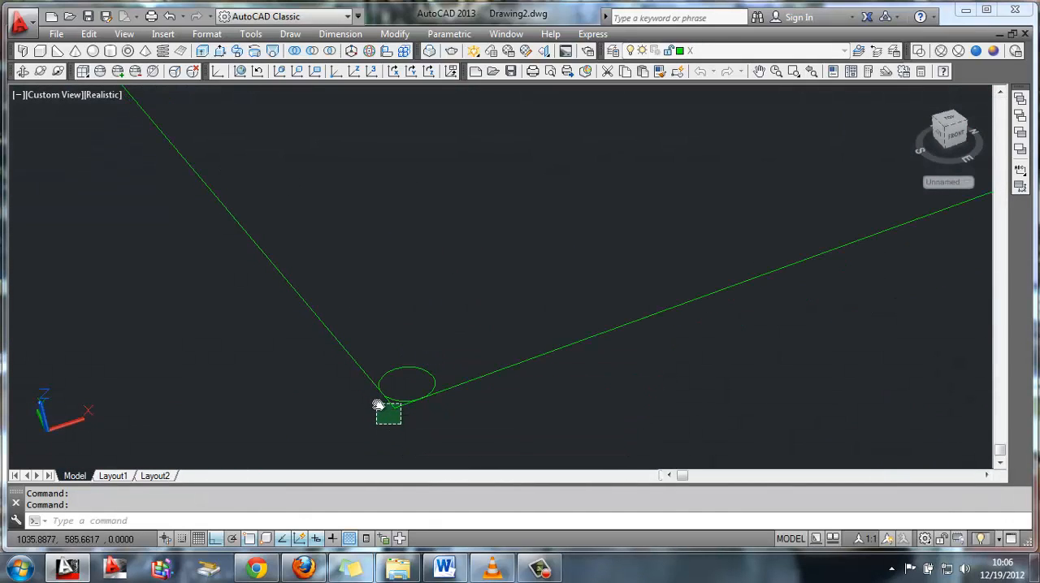
{"action": "key", "text": "Escape"}
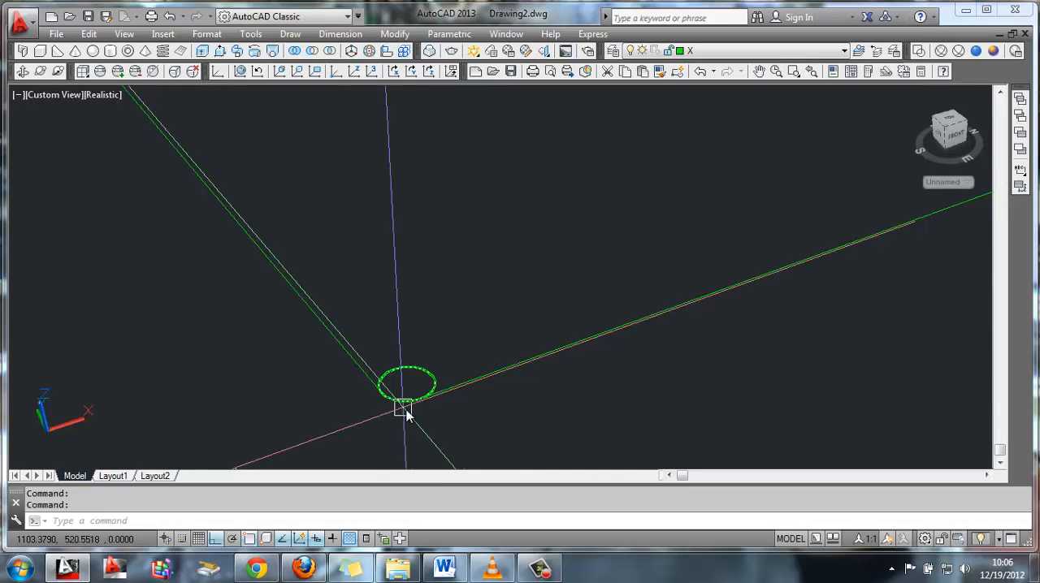
Offset the near long side and the adjoining short side away from the roof towards the rectangle's inside
{"action": "type", "text": "O"}
{"action": "key", "text": "Return"}
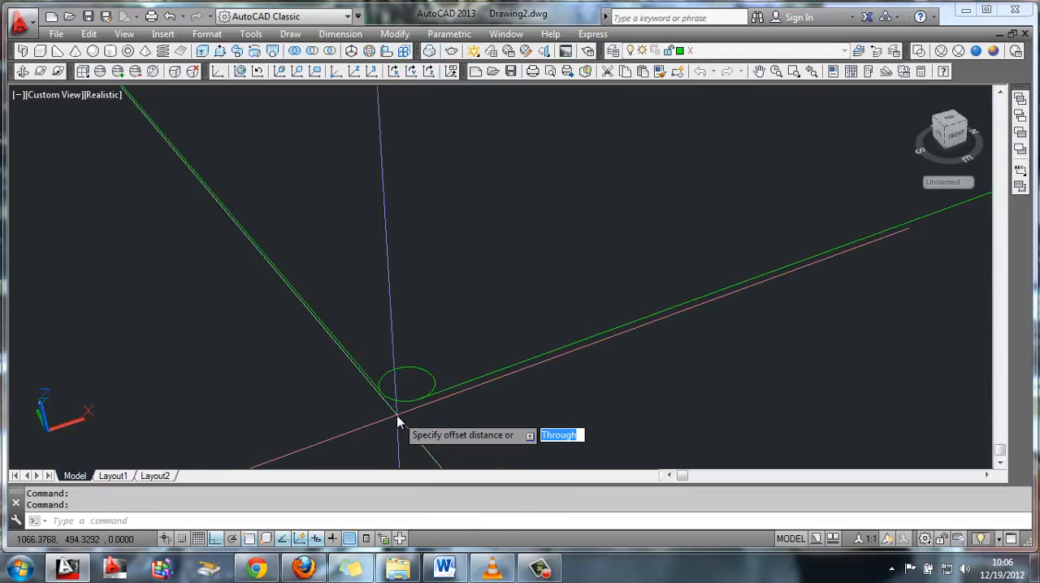
{"action": "key", "text": "Return"}
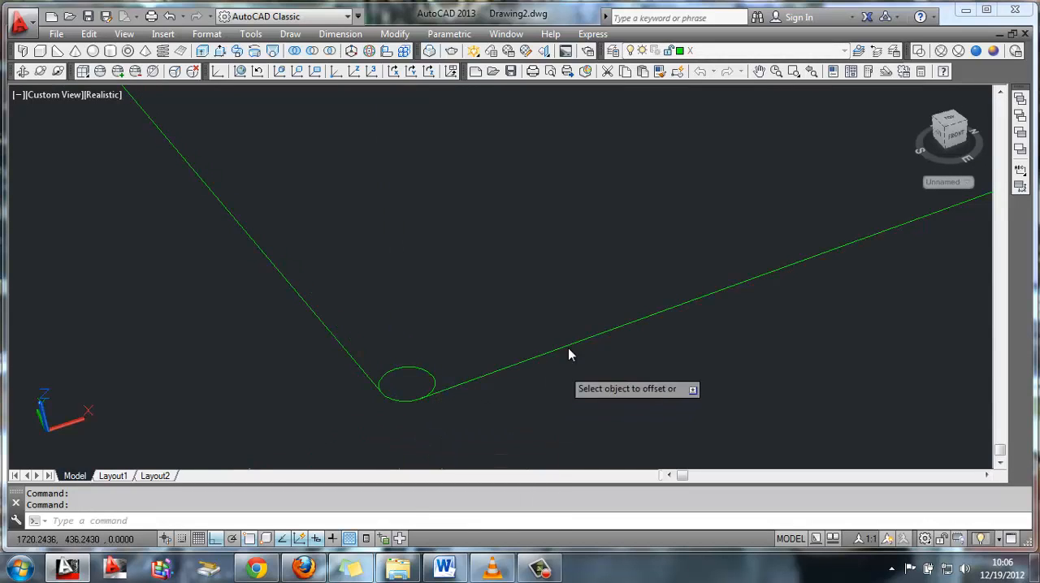
{"action": "left_click", "coordinate": [577, 339]}
{"action": "left_click", "coordinate": [555, 280]}
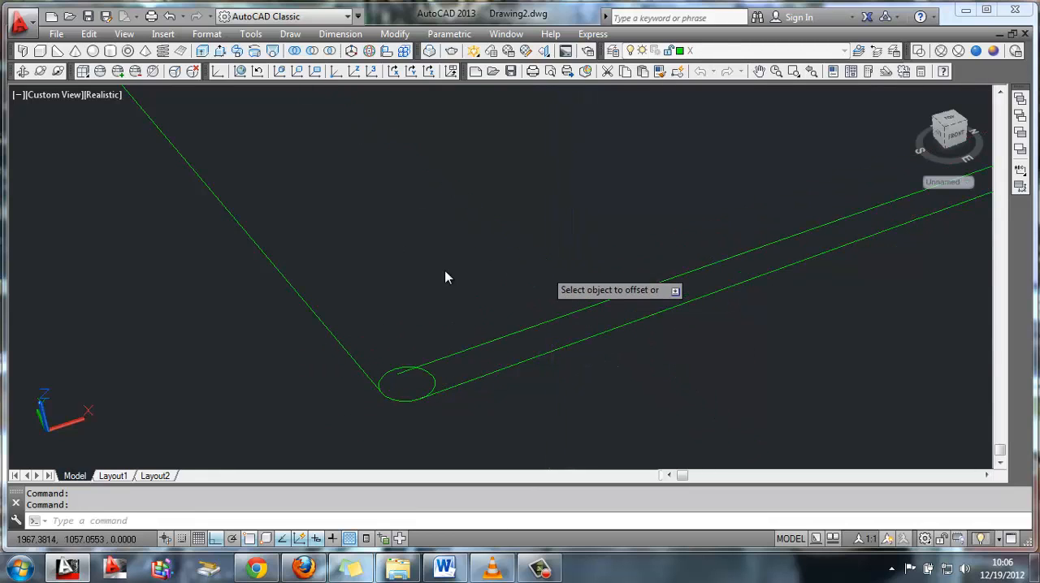
{"action": "left_click", "coordinate": [284, 288]}
{"action": "left_click", "coordinate": [509, 169]}
Offset the far long side and the short side beside the roof towards the rectangle's inside
{"action": "scroll", "coordinate": [352, 302], "scroll_direction": "up", "scroll_amount": 5}
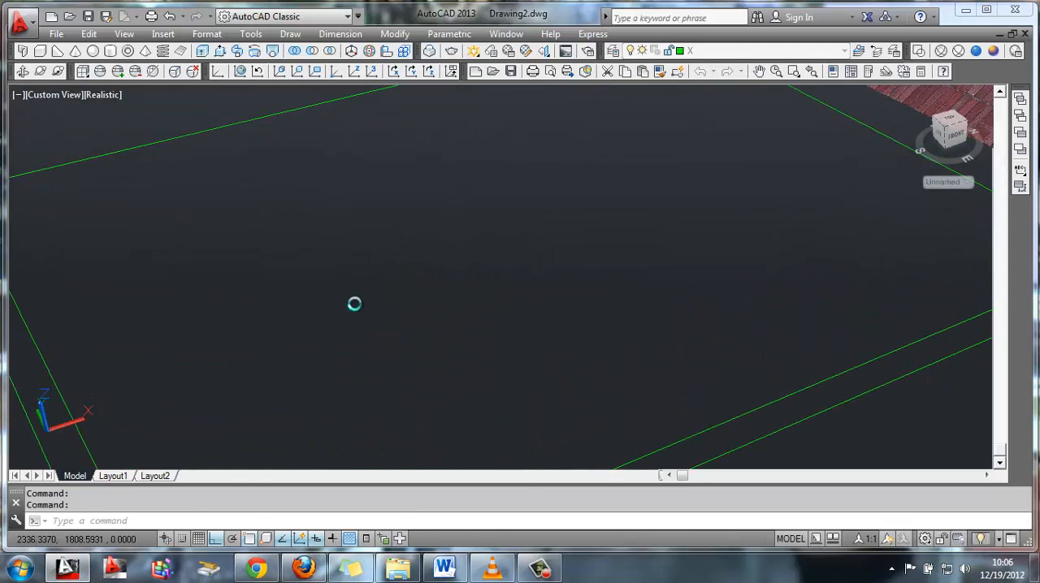
{"action": "left_click", "coordinate": [320, 114]}
{"action": "left_click", "coordinate": [550, 144]}
{"action": "scroll", "coordinate": [499, 277], "scroll_direction": "down", "scroll_amount": 4}
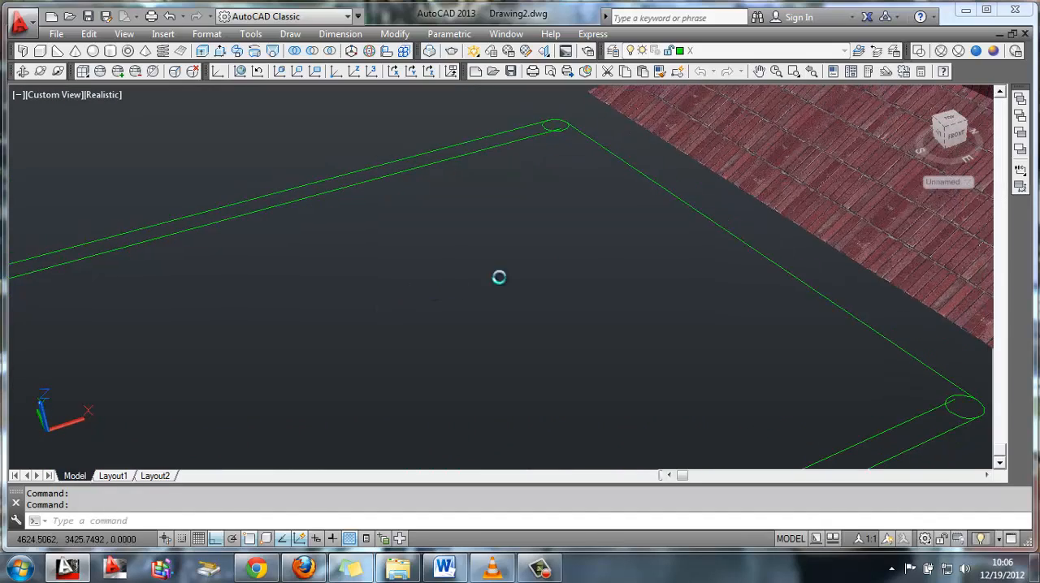
{"action": "left_click", "coordinate": [685, 216]}
{"action": "left_click", "coordinate": [641, 244]}
{"action": "scroll", "coordinate": [577, 217], "scroll_direction": "up", "scroll_amount": 5}
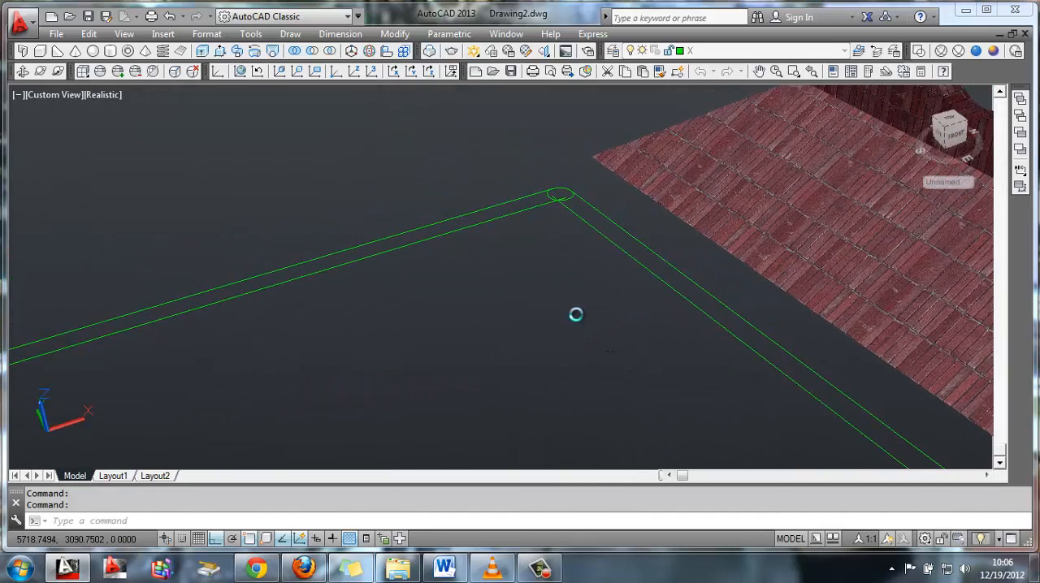
{"action": "middle_click_drag", "start_coordinate": [578, 218], "coordinate": [546, 379]}
{"action": "key", "text": "Escape"}
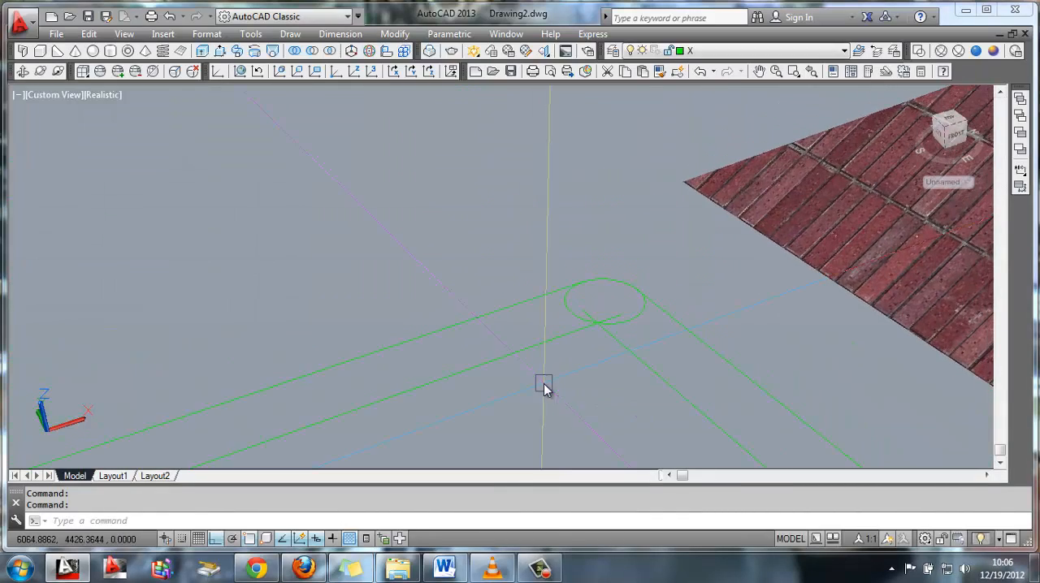
Trim the offset line ends that run inside the circles at the two corners beside the roof
{"action": "key", "text": "Return"}
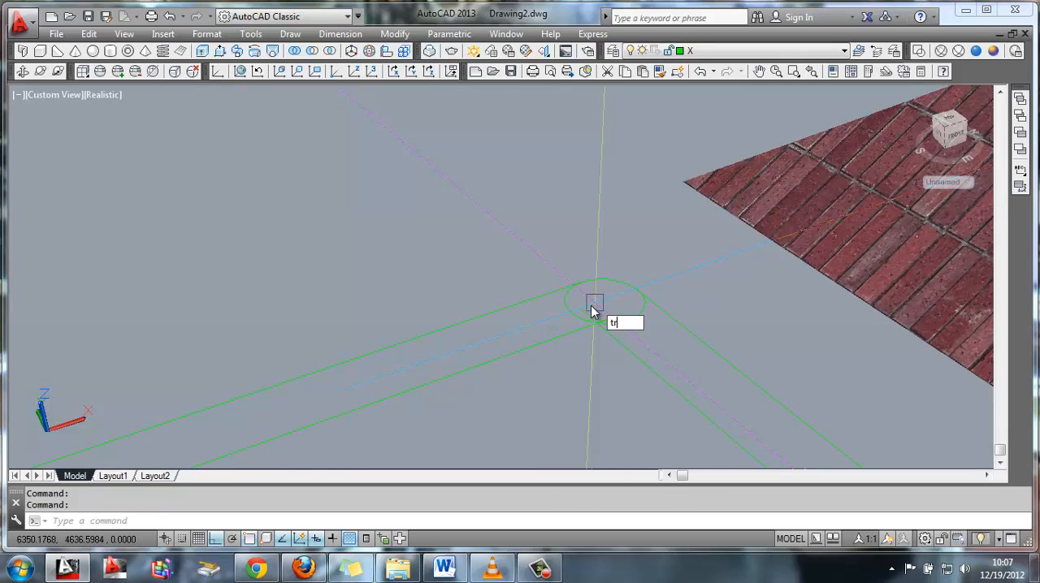
{"action": "key", "text": "Return"}
{"action": "key", "text": "Return"}
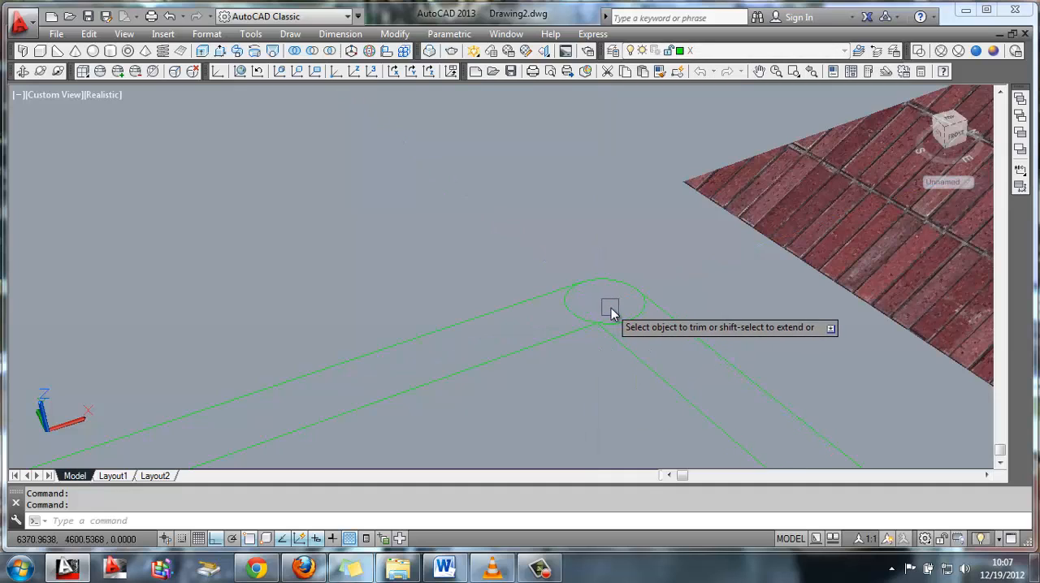
{"action": "mouse_move", "coordinate": [624, 314]}
{"action": "middle_mouse_down", "text": "shift"}
{"action": "mouse_move", "coordinate": [675, 371]}
{"action": "mouse_move", "coordinate": [645, 327]}
{"action": "mouse_move", "coordinate": [538, 269]}
{"action": "mouse_move", "coordinate": [630, 318]}
{"action": "middle_mouse_up", "text": "shift"}
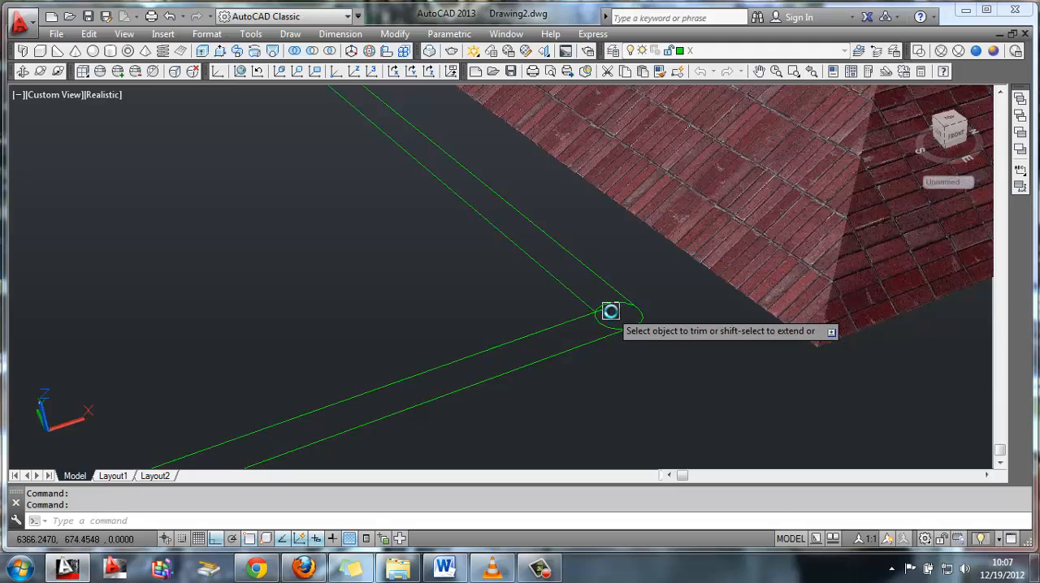
Trim the offset line ends that run inside the circles at the two corners away from the roof
{"action": "middle_click_drag", "start_coordinate": [522, 344], "coordinate": [423, 332]}
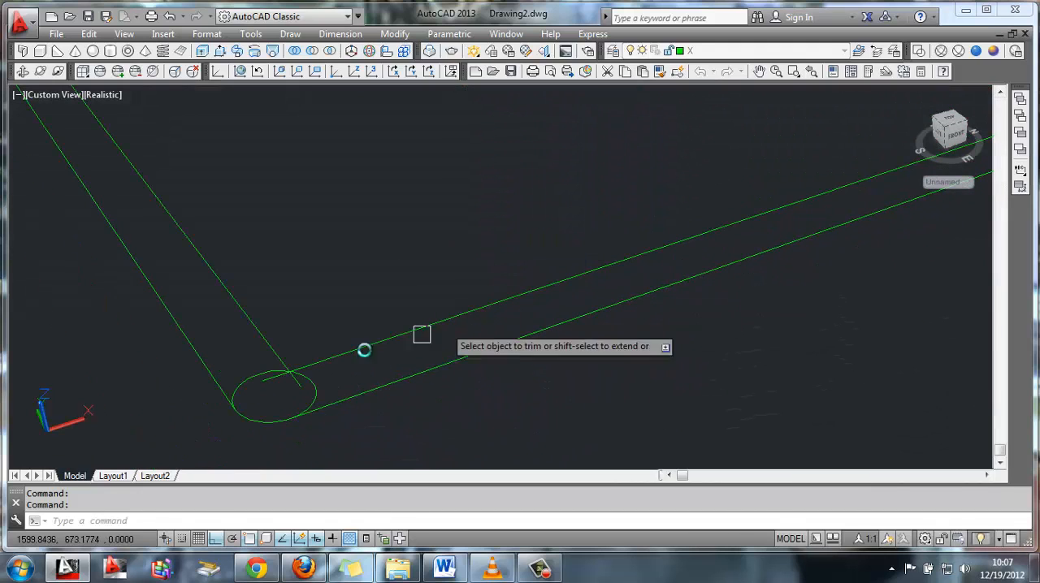
{"action": "left_click", "coordinate": [292, 380]}
{"action": "middle_click_drag", "start_coordinate": [297, 267], "coordinate": [514, 430]}
{"action": "middle_click_drag", "start_coordinate": [269, 187], "coordinate": [402, 369]}
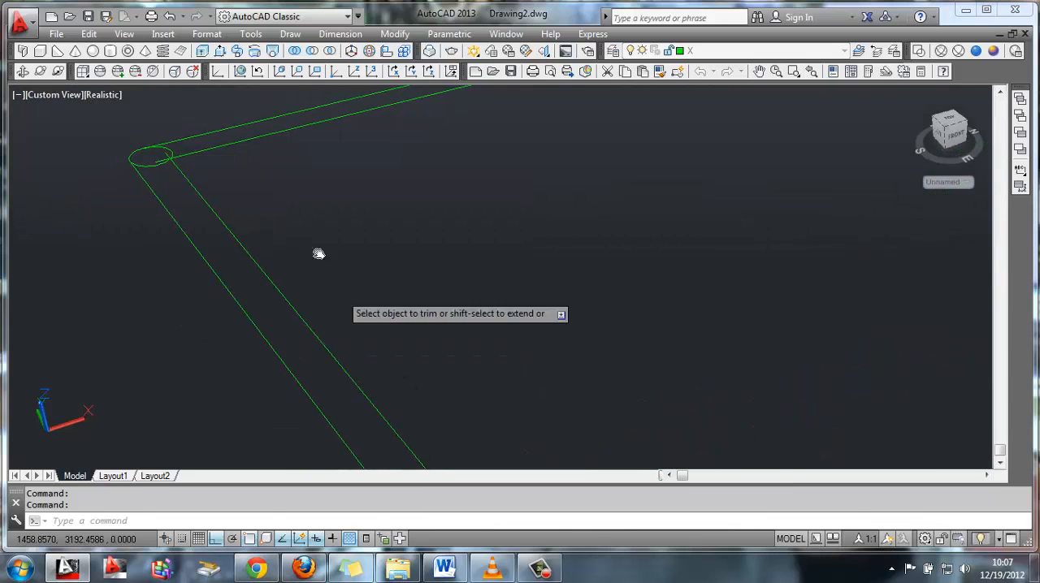
{"action": "middle_click_drag", "start_coordinate": [276, 211], "coordinate": [331, 232]}
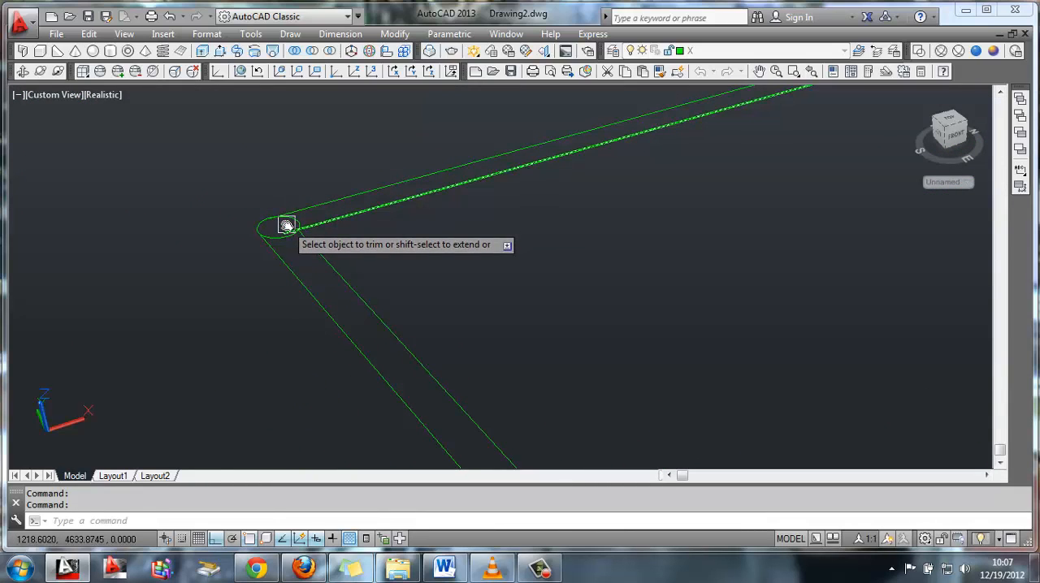
{"action": "scroll", "coordinate": [699, 300], "scroll_direction": "down", "scroll_amount": 4}
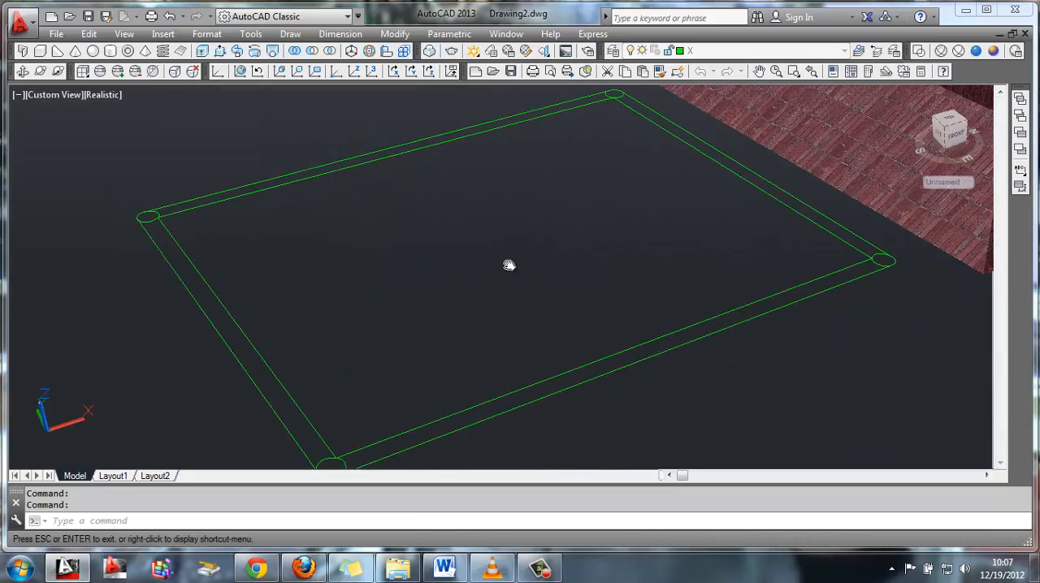
{"action": "scroll", "coordinate": [503, 261], "scroll_direction": "up", "scroll_amount": 3}
{"action": "scroll", "coordinate": [574, 226], "scroll_direction": "down", "scroll_amount": 2}
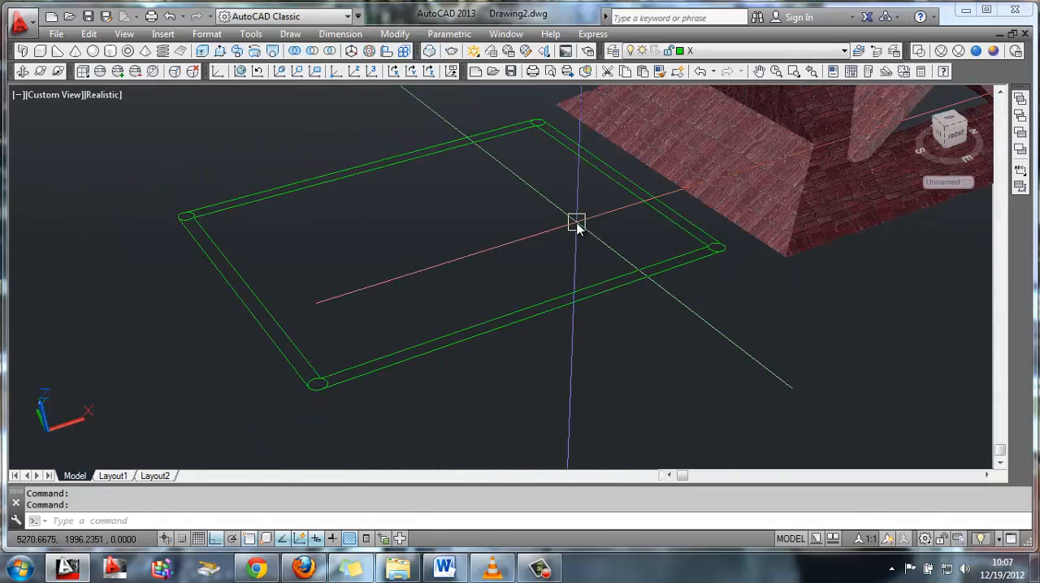
{"action": "mouse_move", "coordinate": [573, 230]}
{"action": "middle_mouse_down"}
{"action": "mouse_move", "coordinate": [555, 269]}
{"action": "mouse_move", "coordinate": [520, 282]}
{"action": "mouse_move", "coordinate": [583, 241]}
{"action": "middle_mouse_up"}
{"action": "scroll", "coordinate": [520, 281], "scroll_direction": "up", "scroll_amount": 2}
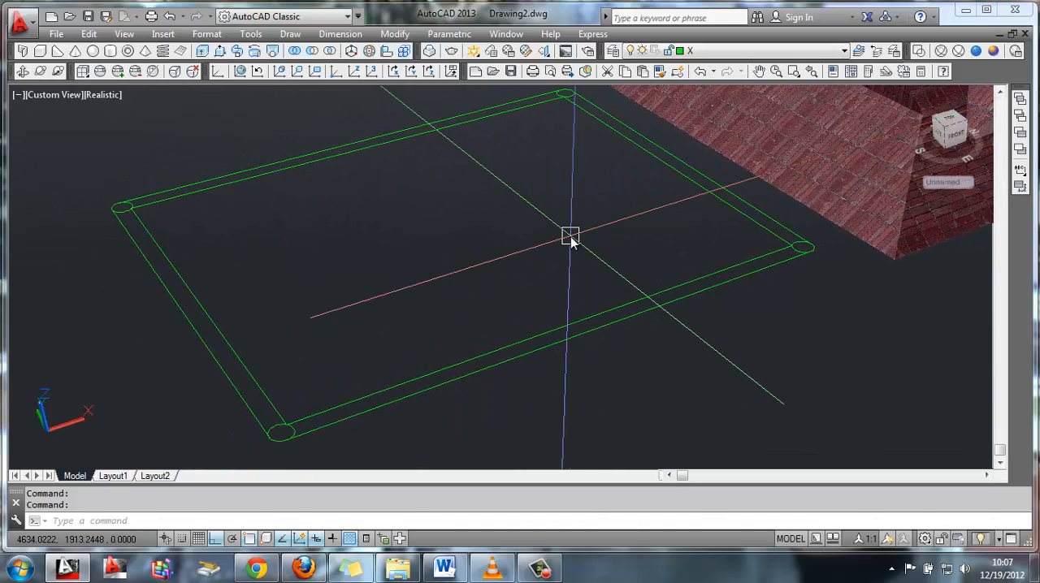
{"action": "middle_click_drag", "start_coordinate": [460, 307], "coordinate": [464, 274], "text": "shift"}
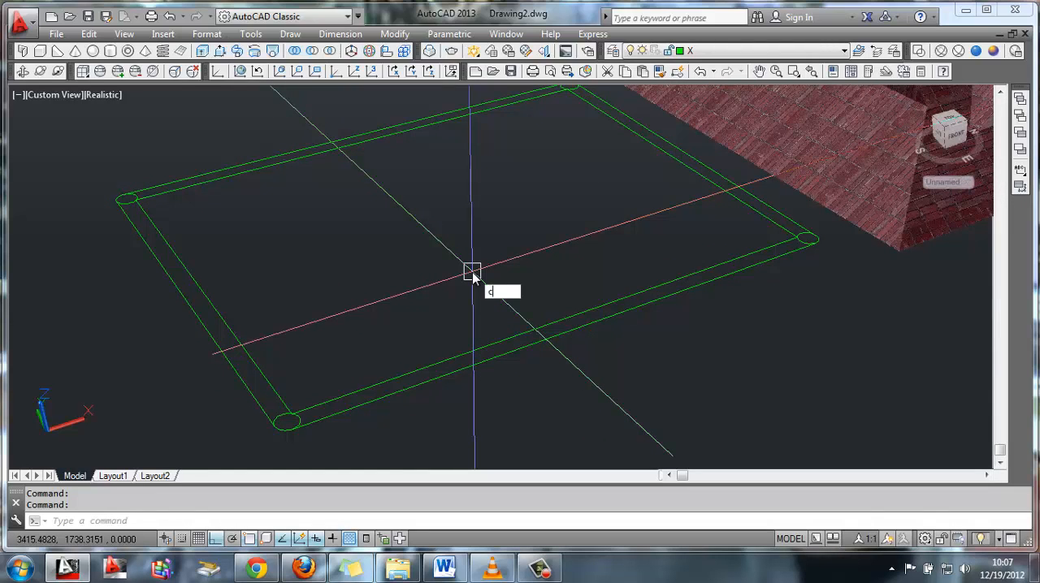
Copy the inner line of the short side beside the roof 1200 towards the rectangle's inside
{"action": "type", "text": "o"}
{"action": "key", "text": "Return"}
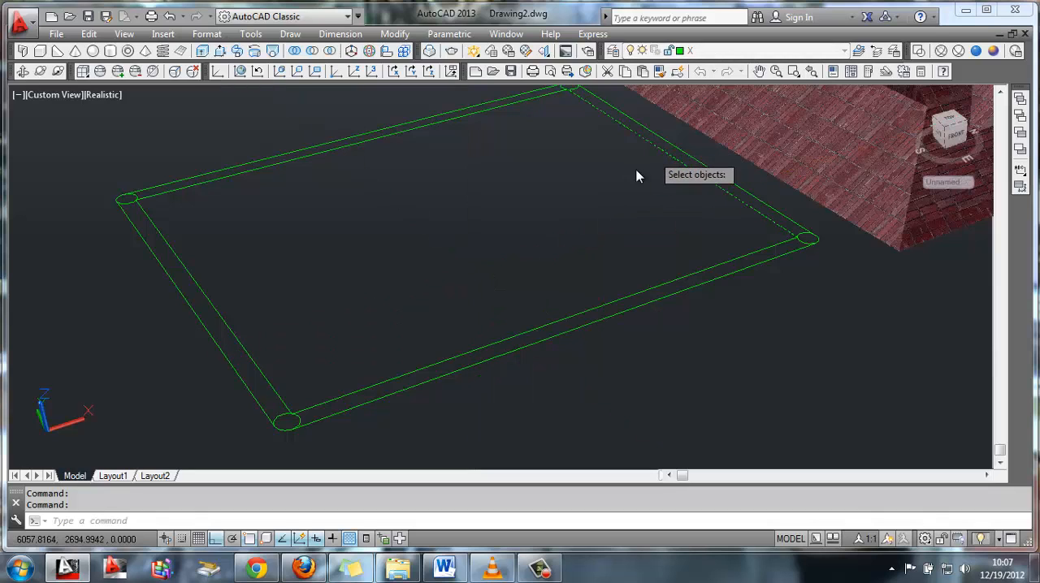
{"action": "key", "text": "Return"}
{"action": "left_click", "coordinate": [652, 147]}
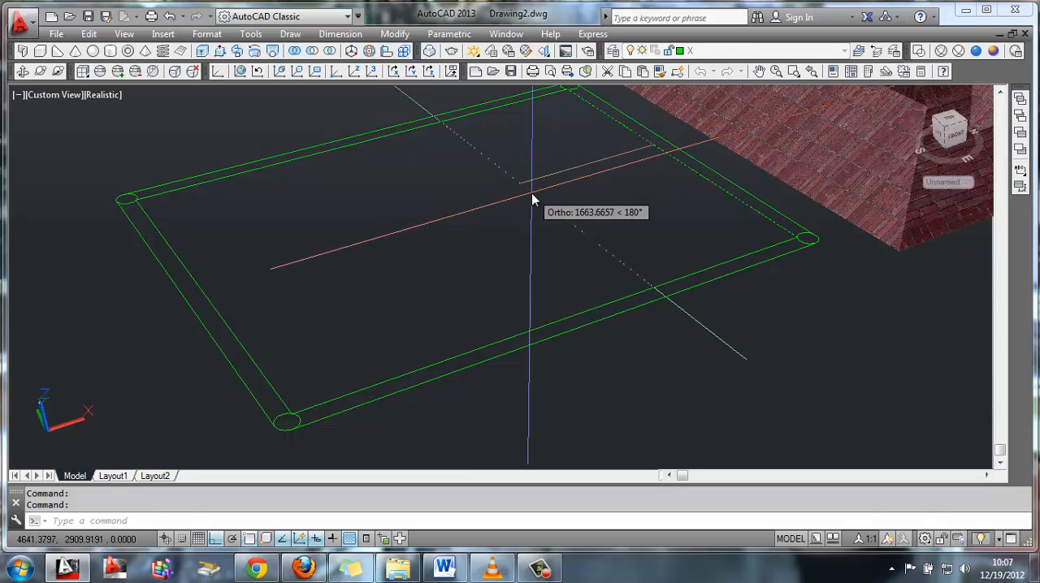
{"action": "type", "text": "1200"}
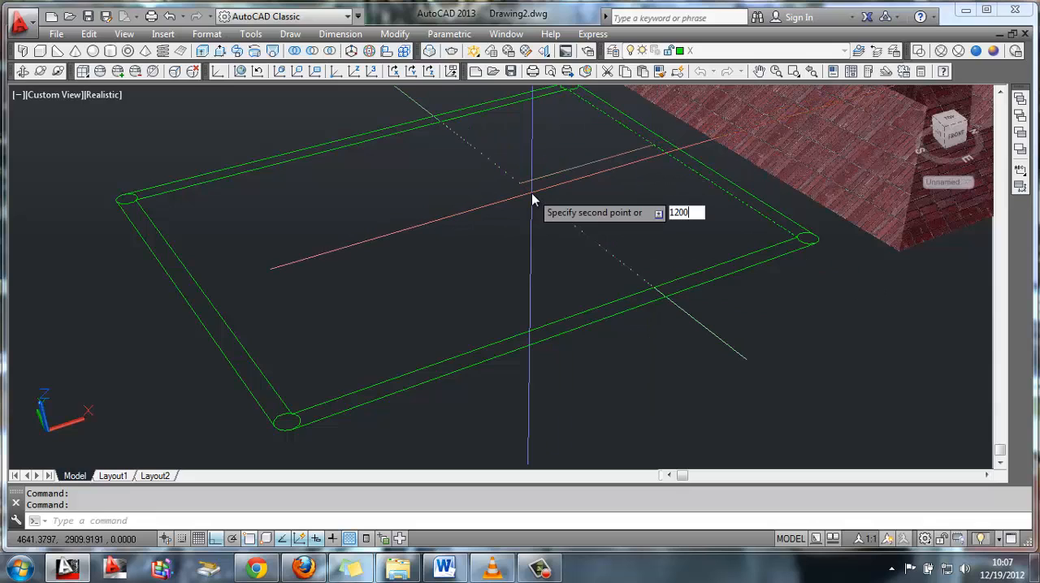
{"action": "key", "text": "Return"}
{"action": "key", "text": "Return"}
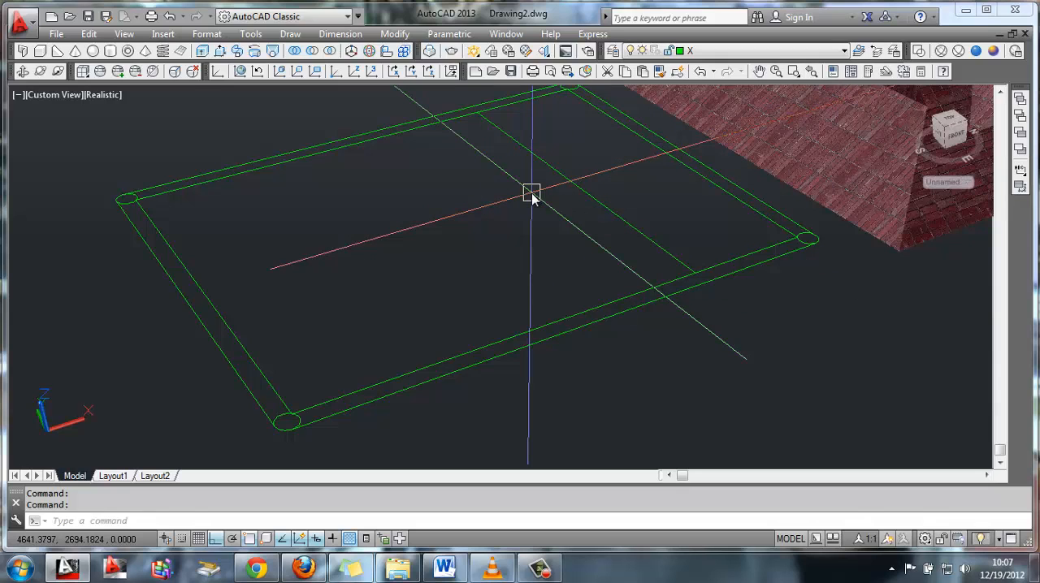
Copy the new cross line another 170 inwards to form a strip across the rectangle
{"action": "key", "text": "Return"}
{"action": "left_click", "coordinate": [562, 185]}
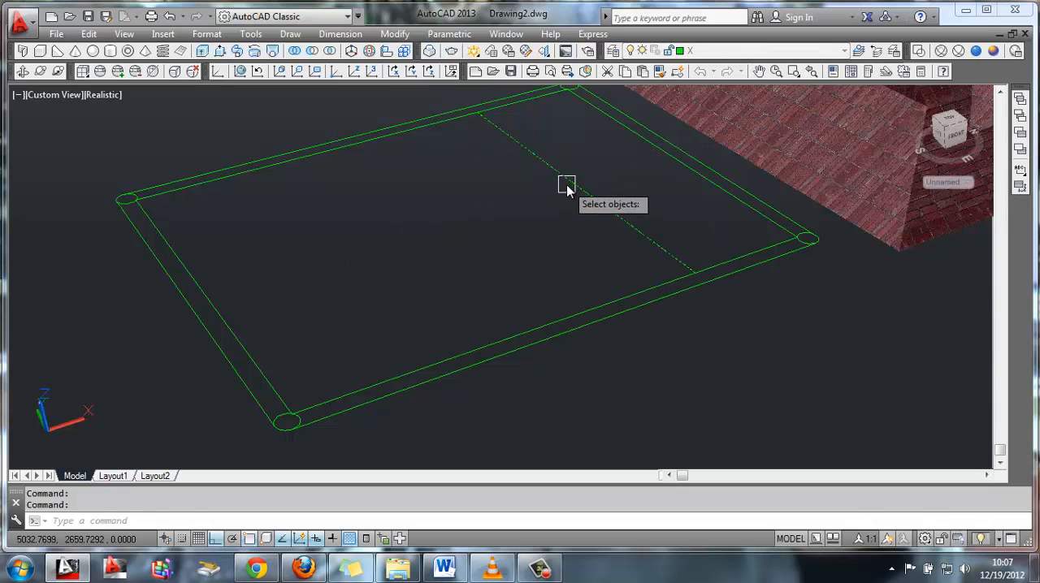
{"action": "key", "text": "Return"}
{"action": "left_click", "coordinate": [559, 192]}
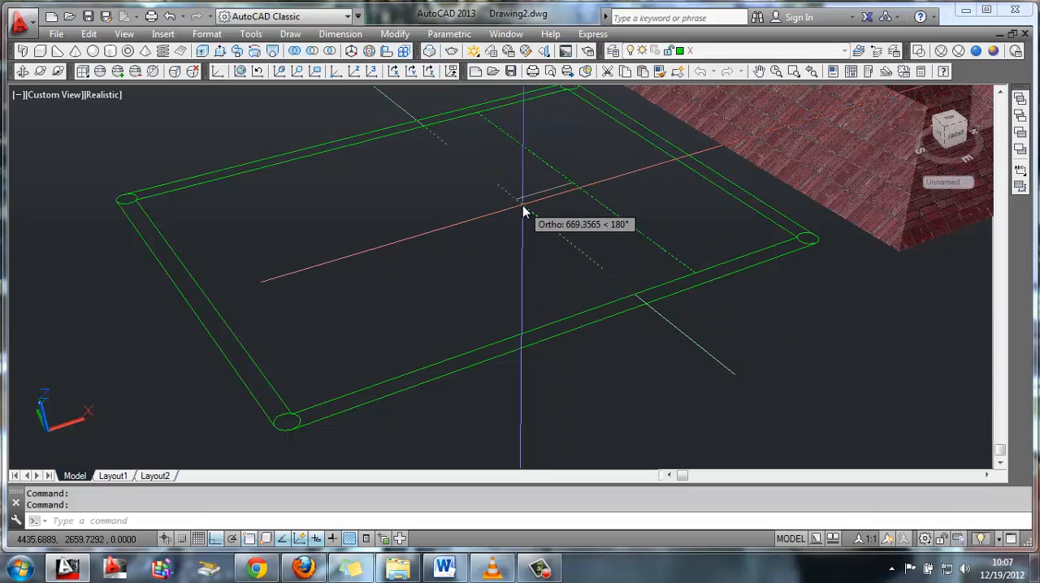
{"action": "type", "text": "1"}
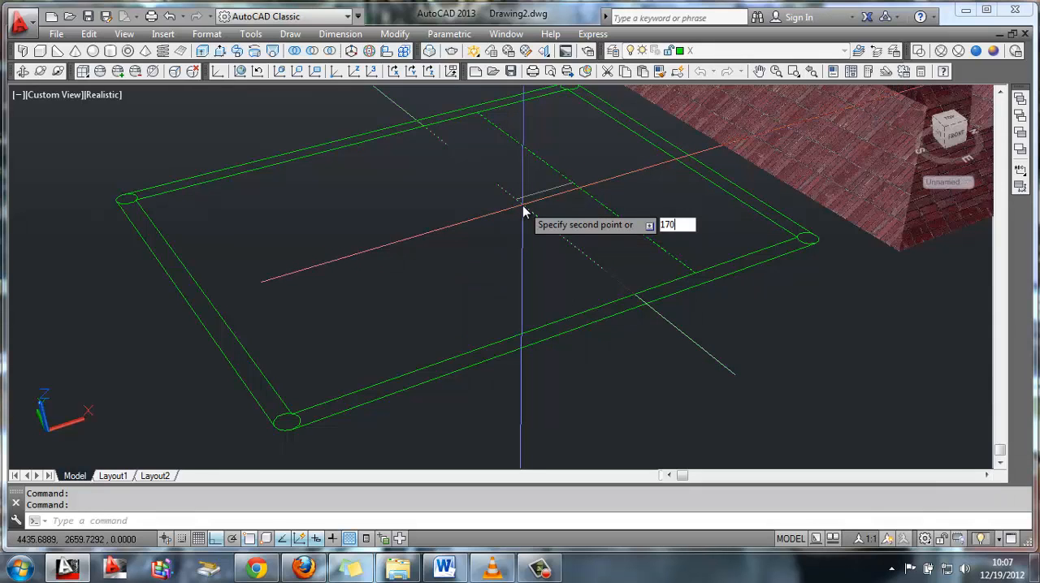
{"action": "type", "text": "70"}
{"action": "key", "text": "Return"}
{"action": "key", "text": "Return"}
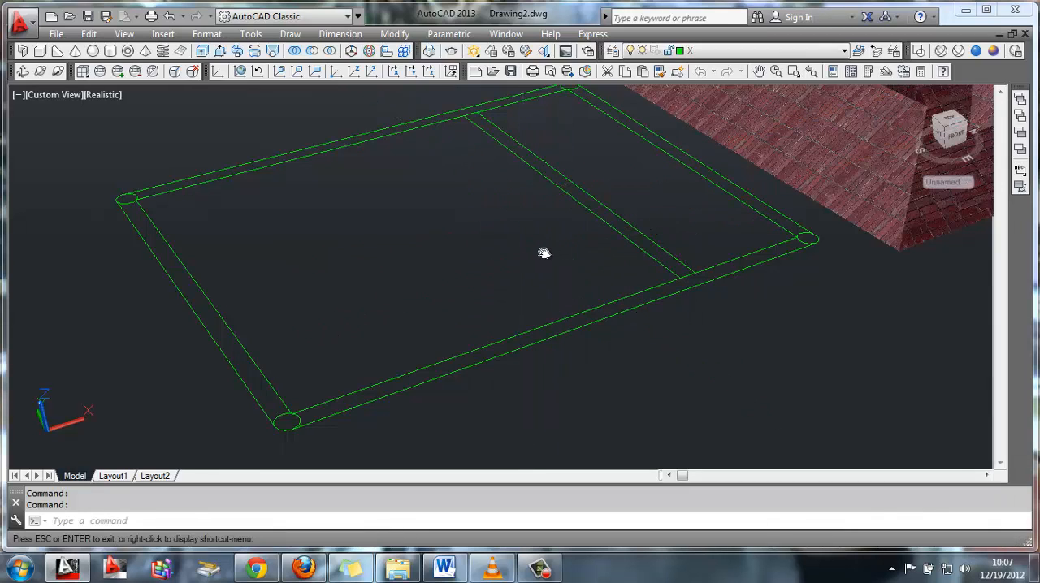
Make layer D current and draw a 1200 by 170 rectangle from the inner line end at the near corner circle away from the roof
{"action": "middle_click_drag", "start_coordinate": [541, 251], "coordinate": [485, 288]}
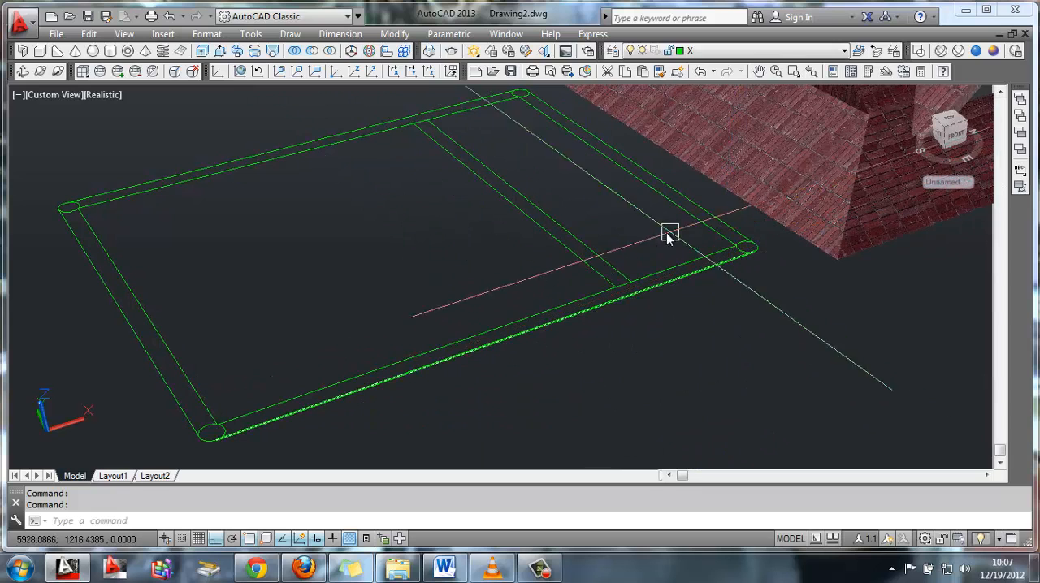
{"action": "middle_click_drag", "start_coordinate": [585, 180], "coordinate": [594, 155]}
{"action": "left_click", "coordinate": [807, 53]}
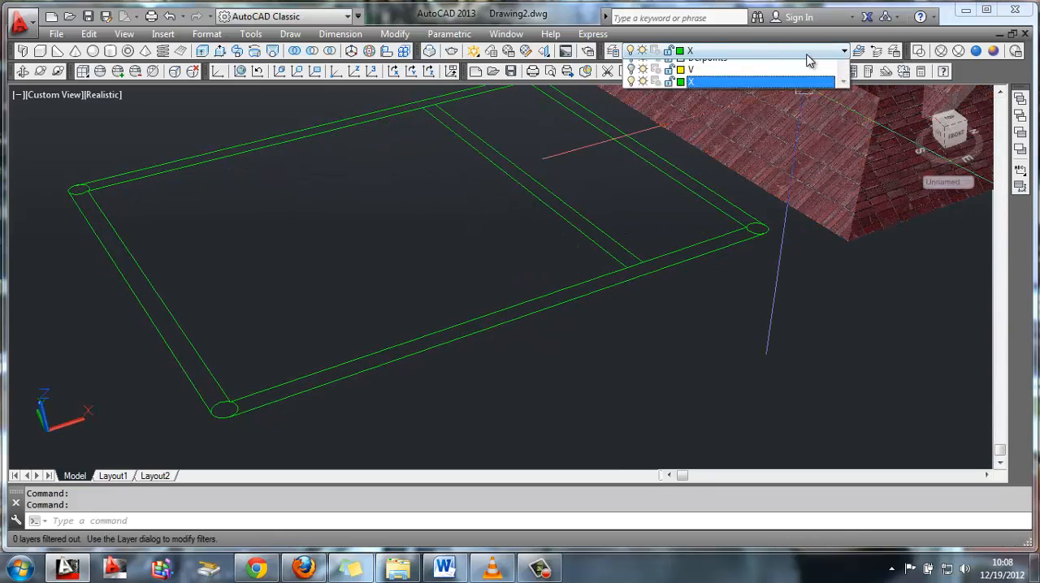
{"action": "left_click", "coordinate": [726, 79]}
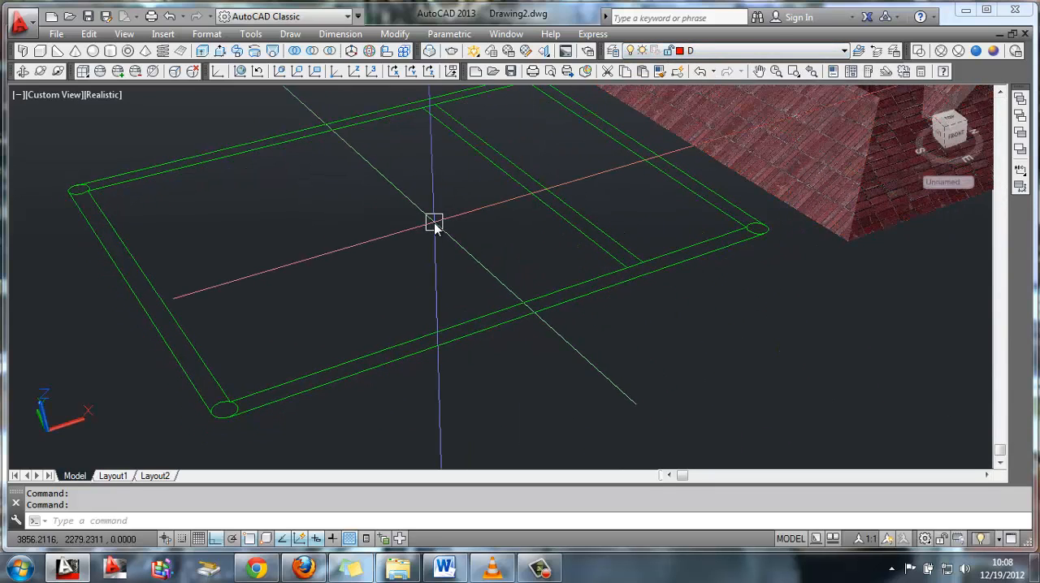
{"action": "type", "text": "rec"}
{"action": "key", "text": "Return"}
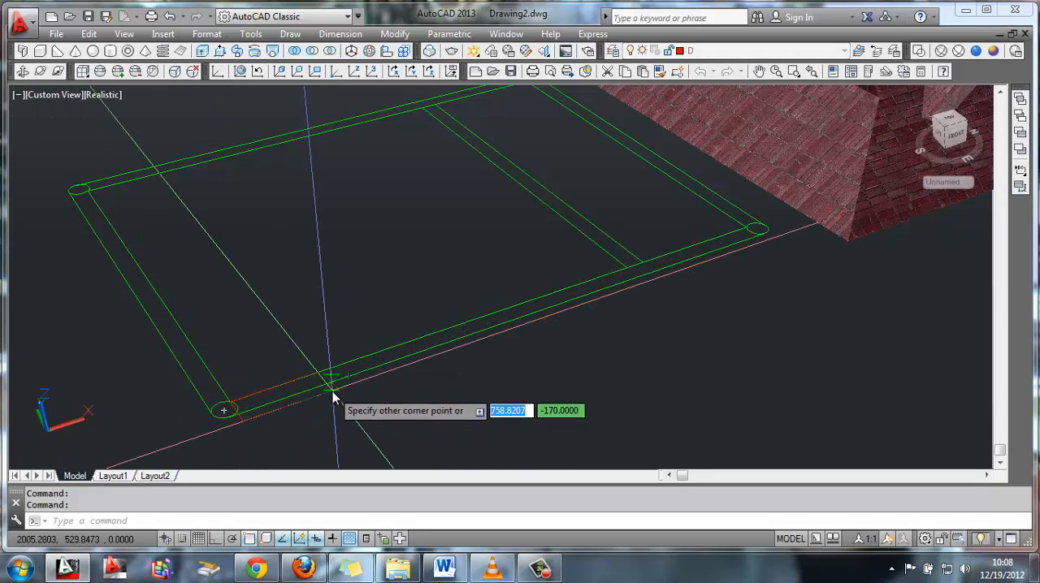
{"action": "type", "text": "120"}
{"action": "key", "text": "Tab"}
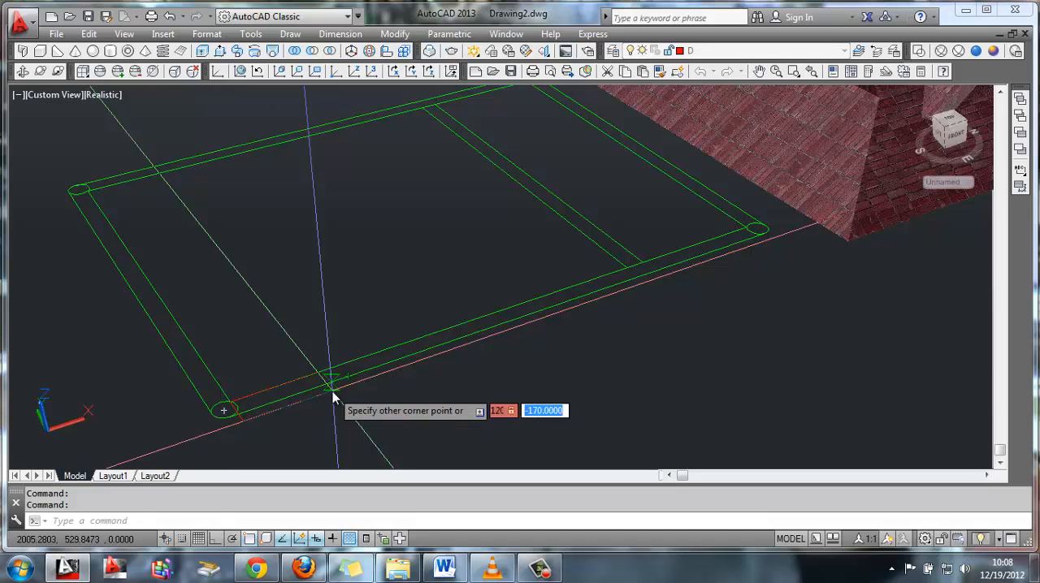
{"action": "type", "text": "170"}
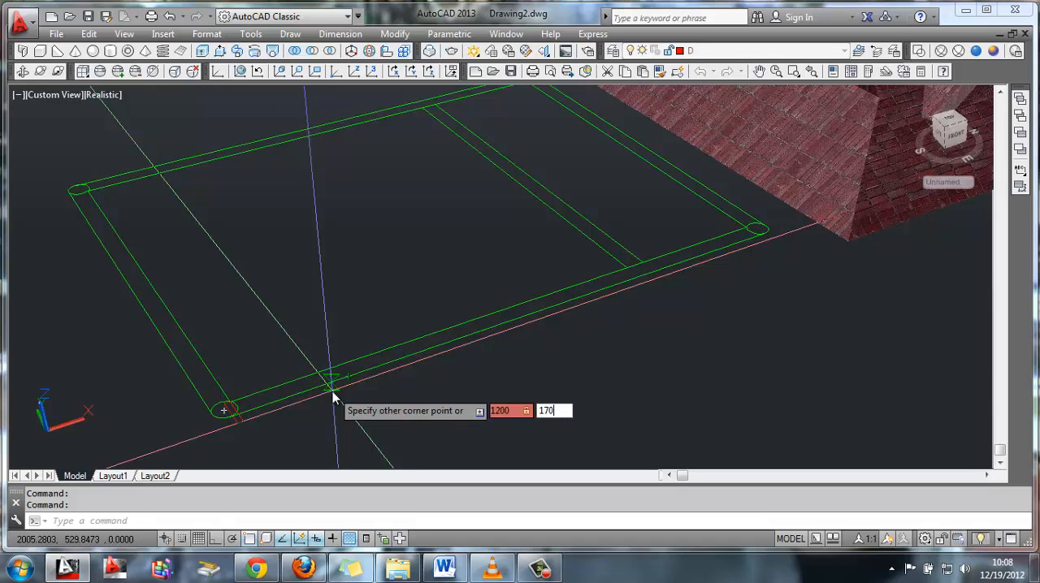
{"action": "key", "text": "Return"}
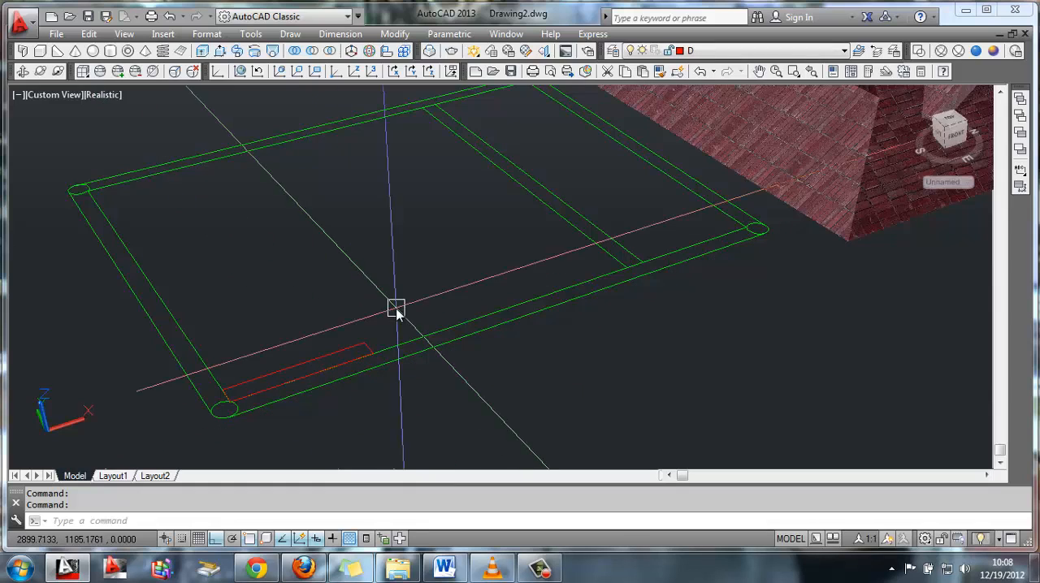
Move the red rectangle outwards so it lies between the two lines of the near long side
{"action": "type", "text": "m"}
{"action": "key", "text": "Return"}
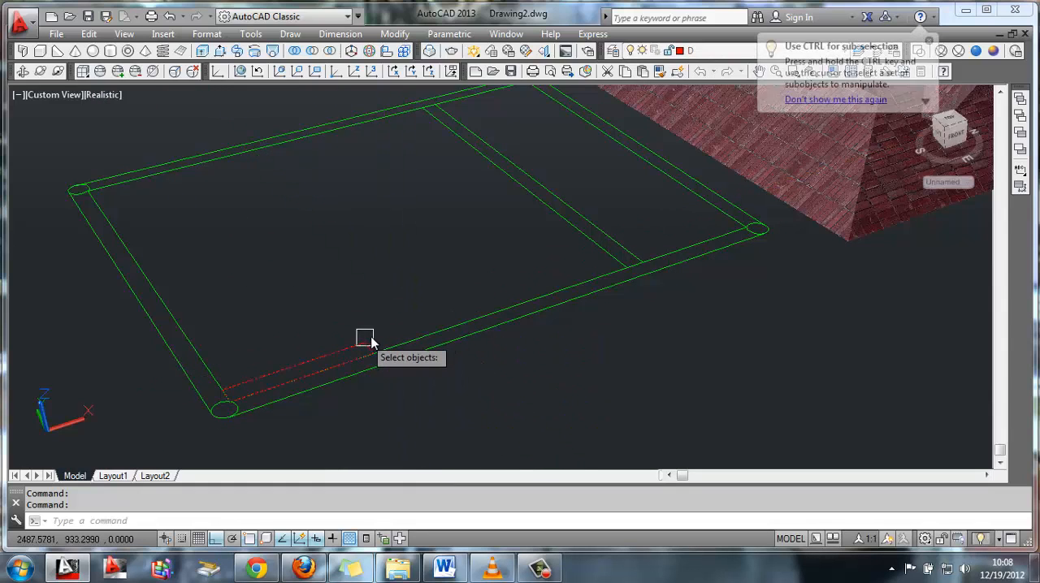
{"action": "left_click", "coordinate": [375, 348]}
{"action": "key", "text": "Return"}
{"action": "left_click", "coordinate": [374, 358]}
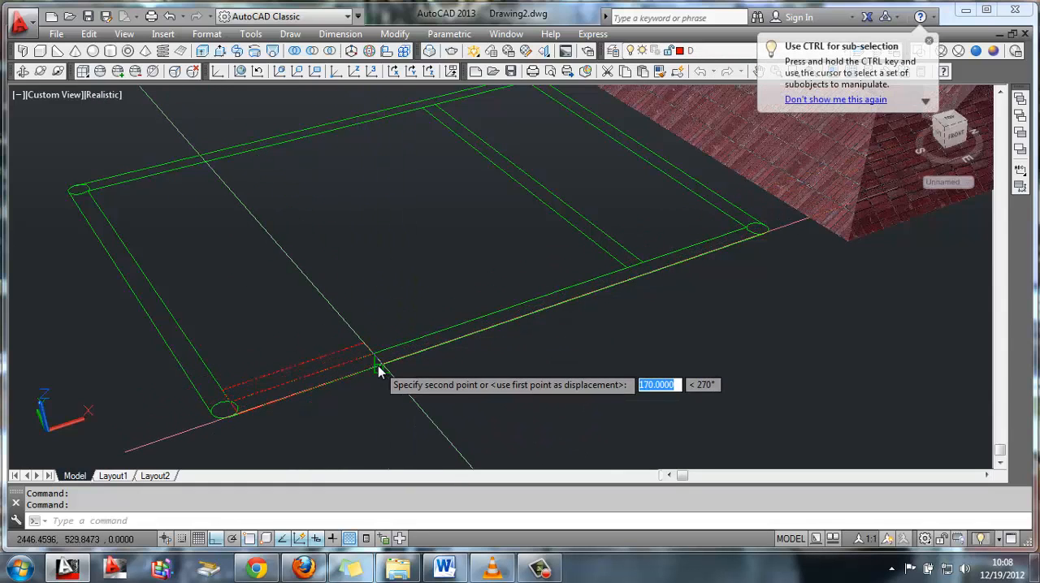
{"action": "left_click", "coordinate": [386, 336]}
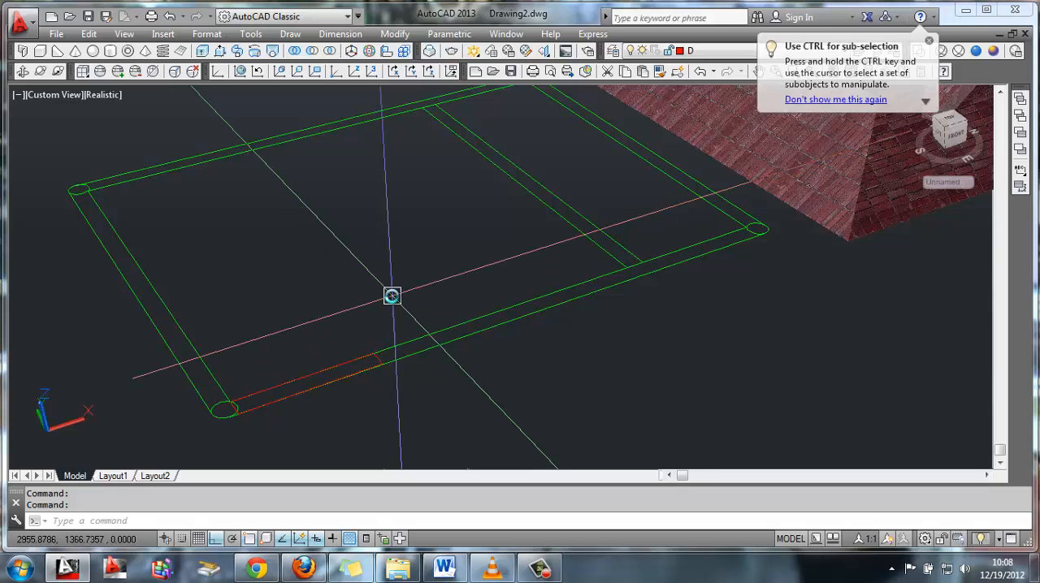
Move the red rectangle 200 along the near long side towards the roof, away from the corner circle
{"action": "key", "text": "Return"}
{"action": "left_click", "coordinate": [382, 356]}
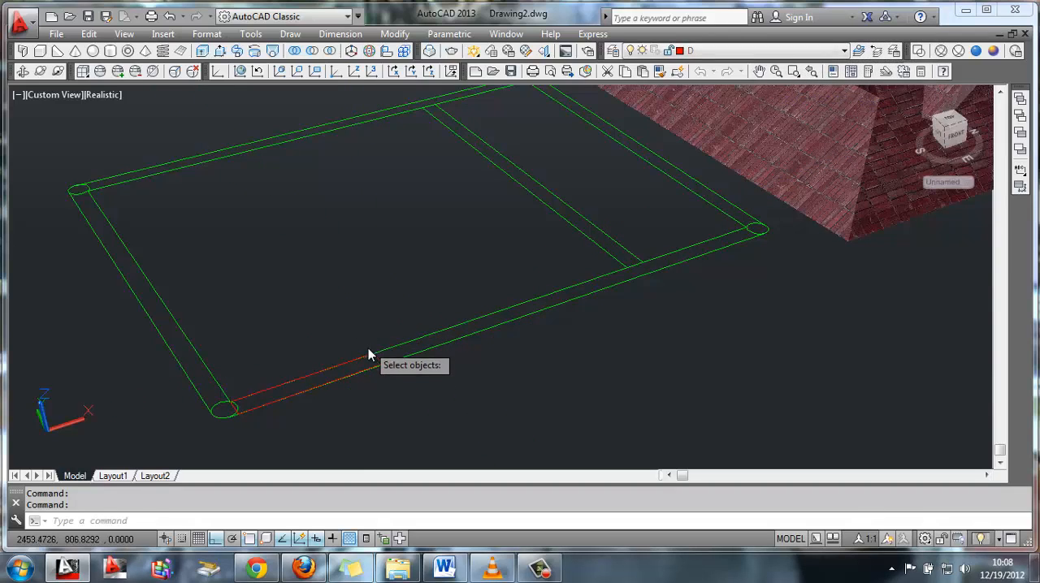
{"action": "left_click", "coordinate": [371, 362]}
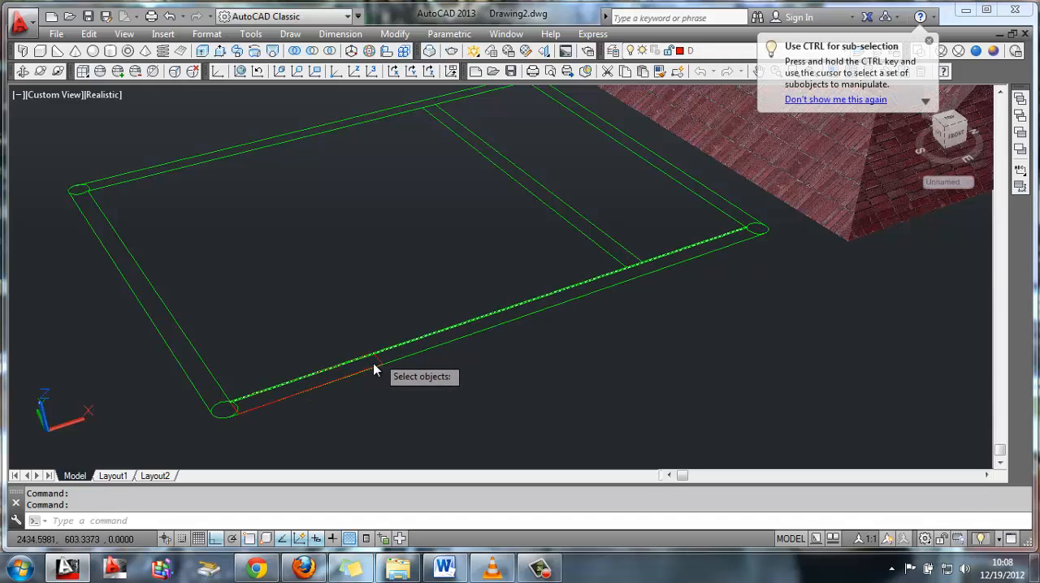
{"action": "scroll", "coordinate": [374, 369], "scroll_direction": "up", "scroll_amount": 3}
{"action": "middle_click_drag", "start_coordinate": [355, 343], "coordinate": [420, 167]}
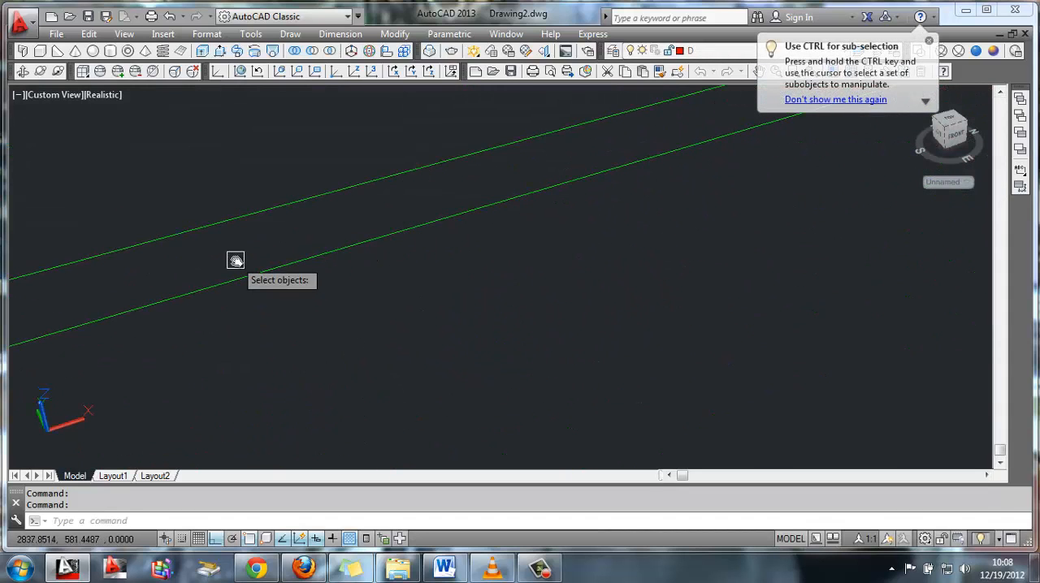
{"action": "scroll", "coordinate": [235, 262], "scroll_direction": "down", "scroll_amount": 2}
{"action": "key", "text": "Return"}
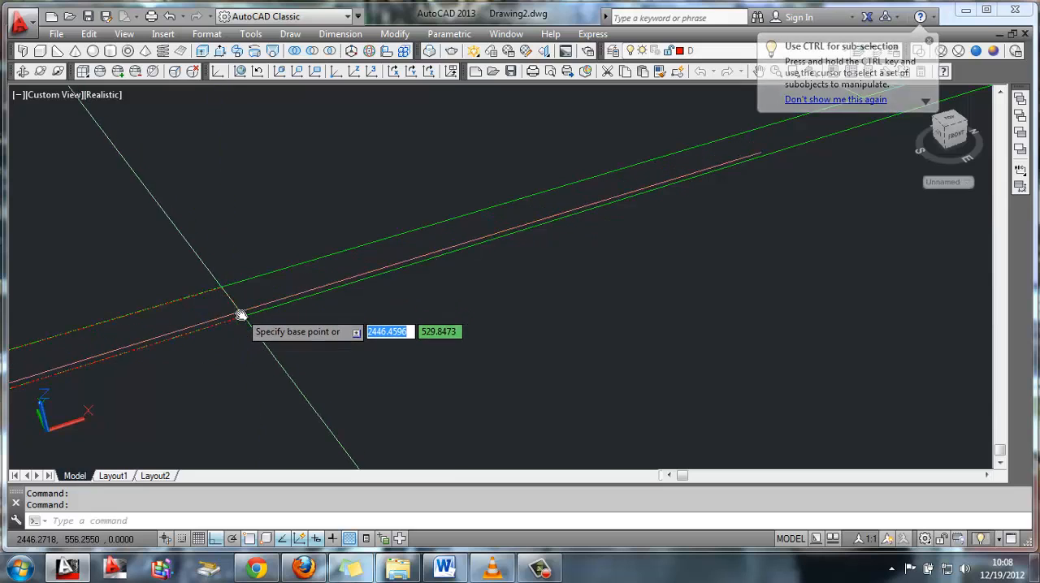
{"action": "left_click", "coordinate": [240, 313]}
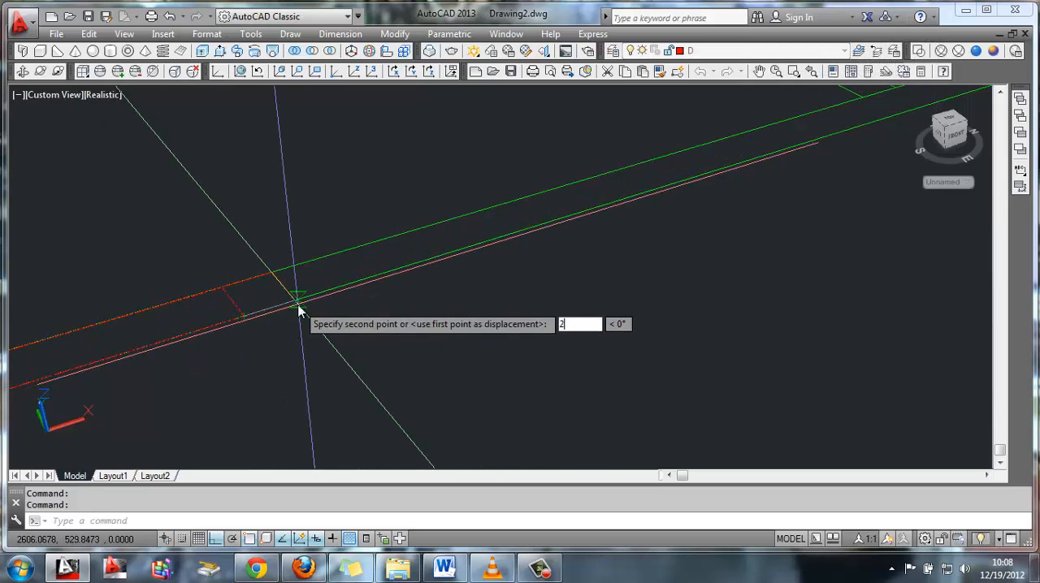
{"action": "type", "text": "200"}
{"action": "key", "text": "Return"}
Draw a line along the near long side's inner line from the red rectangle's end to the cross strip
{"action": "middle_click_drag", "start_coordinate": [298, 301], "coordinate": [441, 325]}
{"action": "type", "text": "l"}
{"action": "key", "text": "Return"}
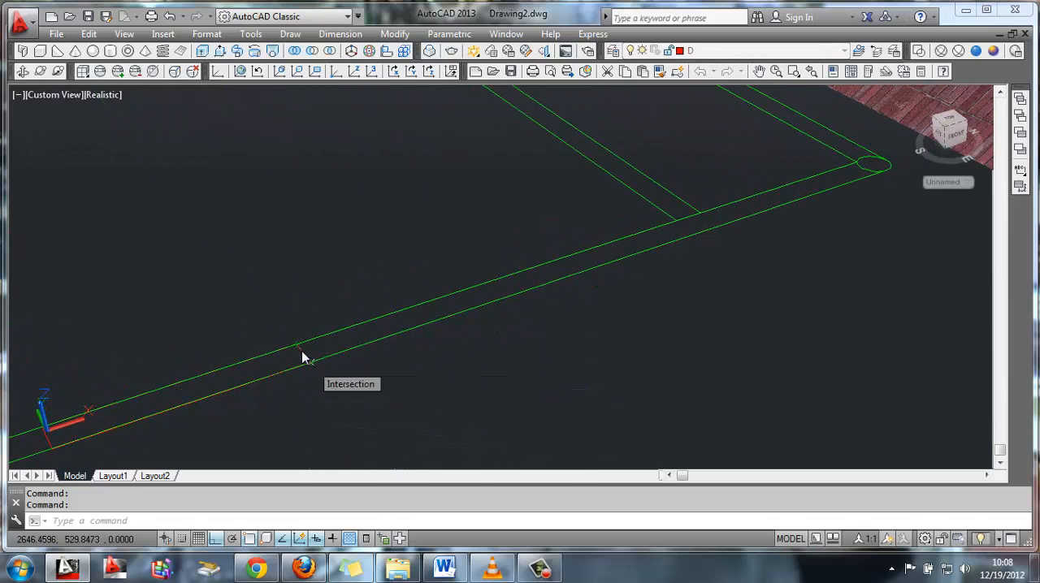
{"action": "left_click", "coordinate": [297, 350]}
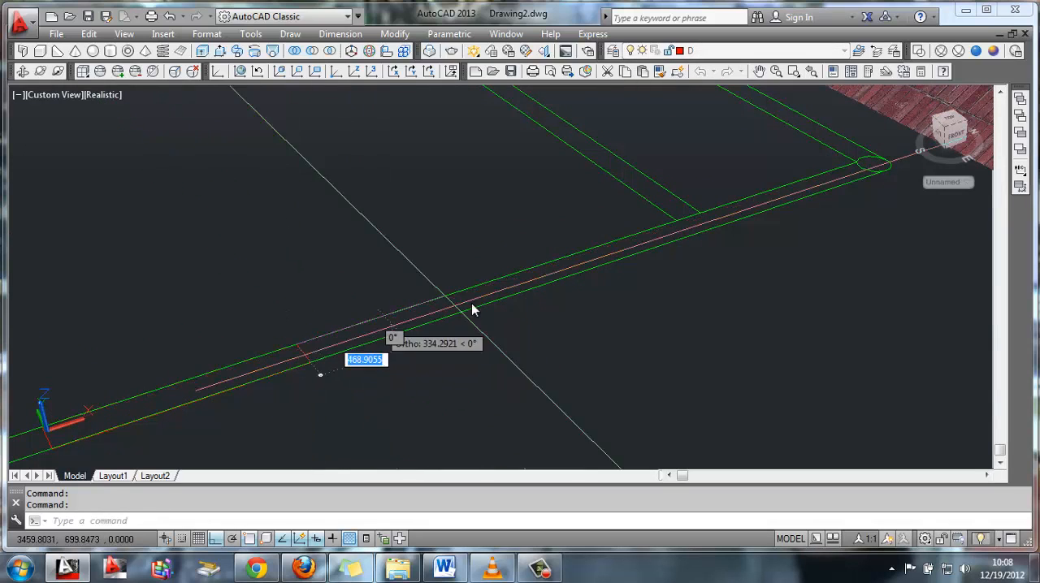
{"action": "left_click", "coordinate": [676, 223]}
{"action": "key", "text": "Escape"}
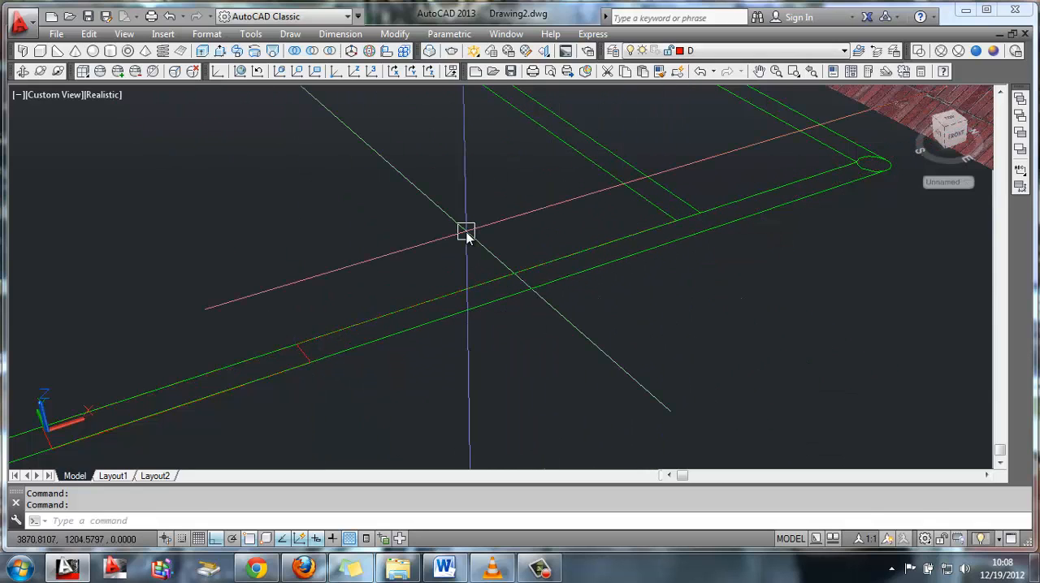
Draw a circle of radius 300 centred on the midpoint of the new line
{"action": "type", "text": "c"}
{"action": "key", "text": "Return"}
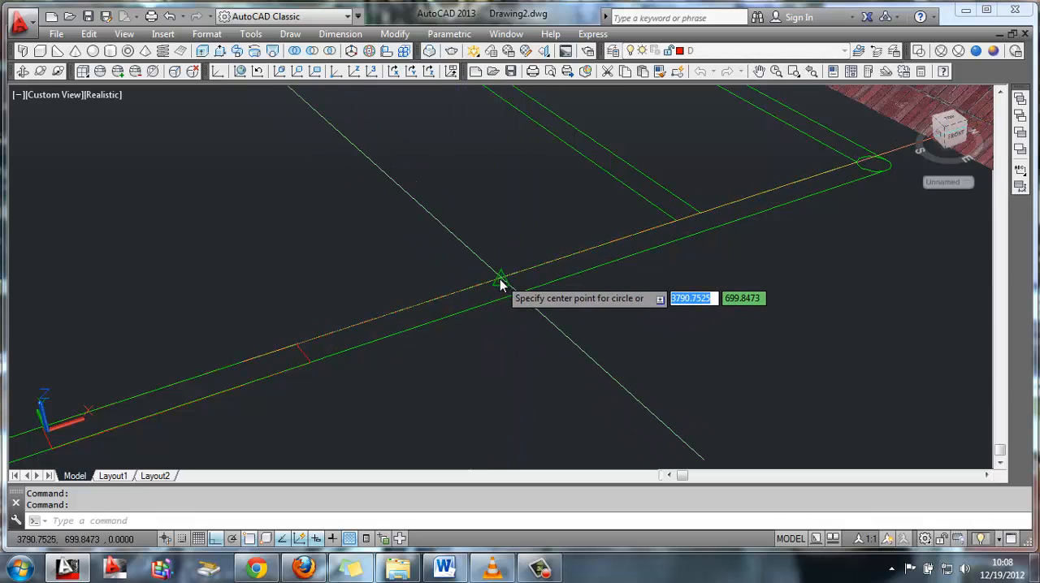
{"action": "left_click", "coordinate": [498, 284]}
{"action": "type", "text": "3000"}
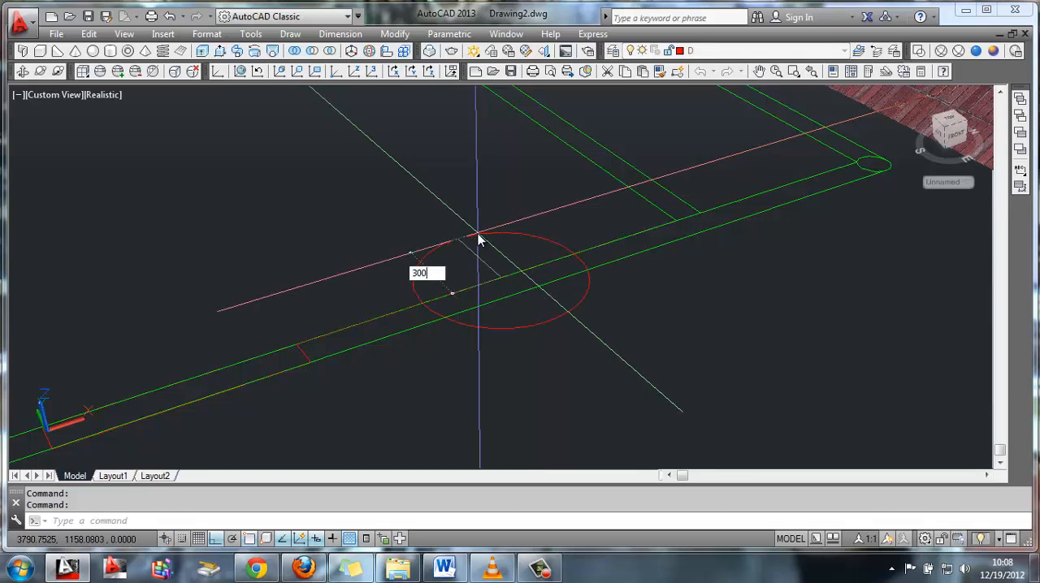
{"action": "key", "text": "Return"}
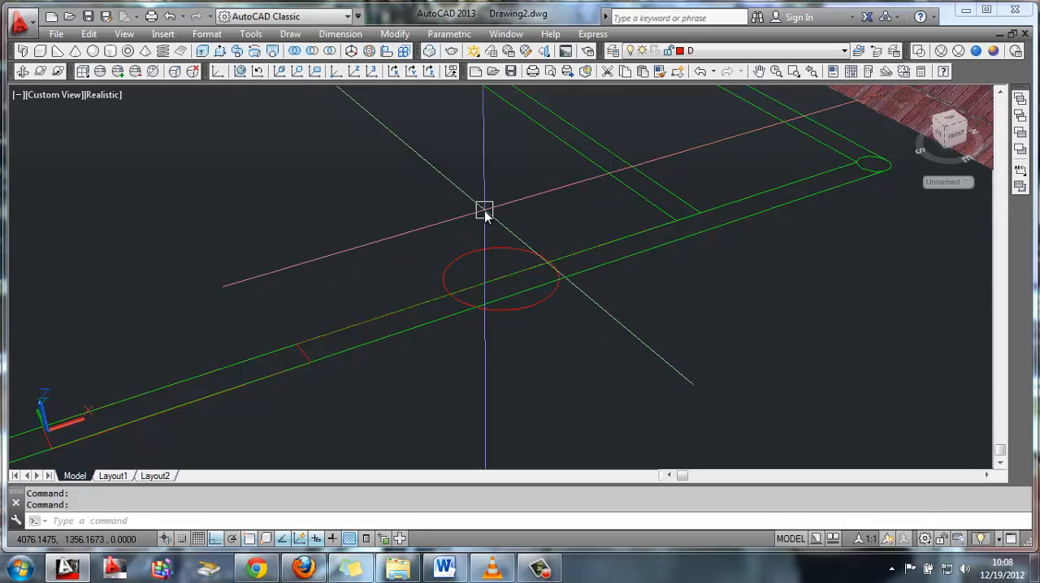
Rotate the radius 300 circle in 3D about the X axis through its centre so it stands upright along the long side
{"action": "left_click", "coordinate": [368, 51]}
{"action": "left_click", "coordinate": [469, 251]}
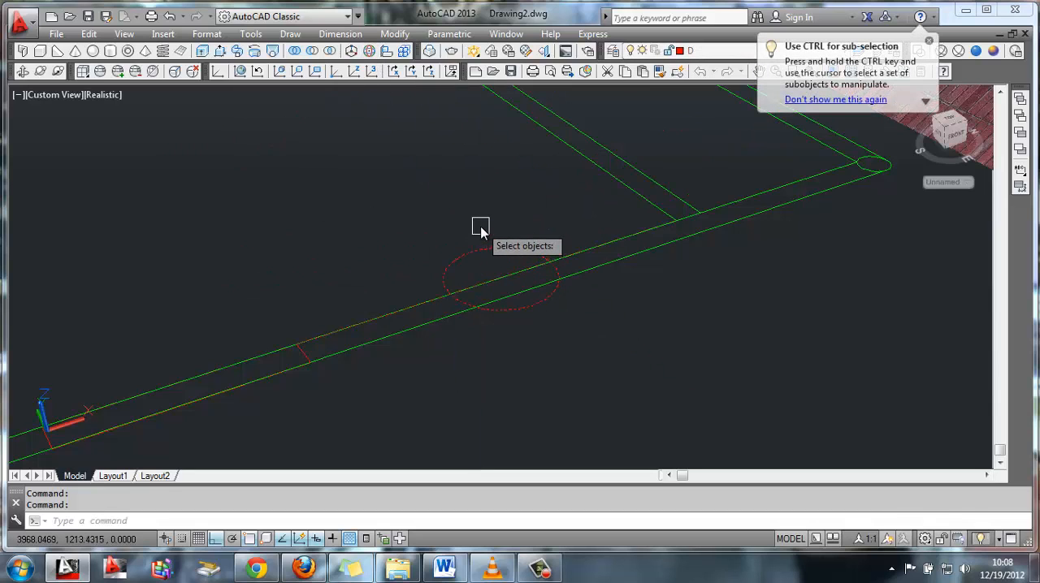
{"action": "key", "text": "Return"}
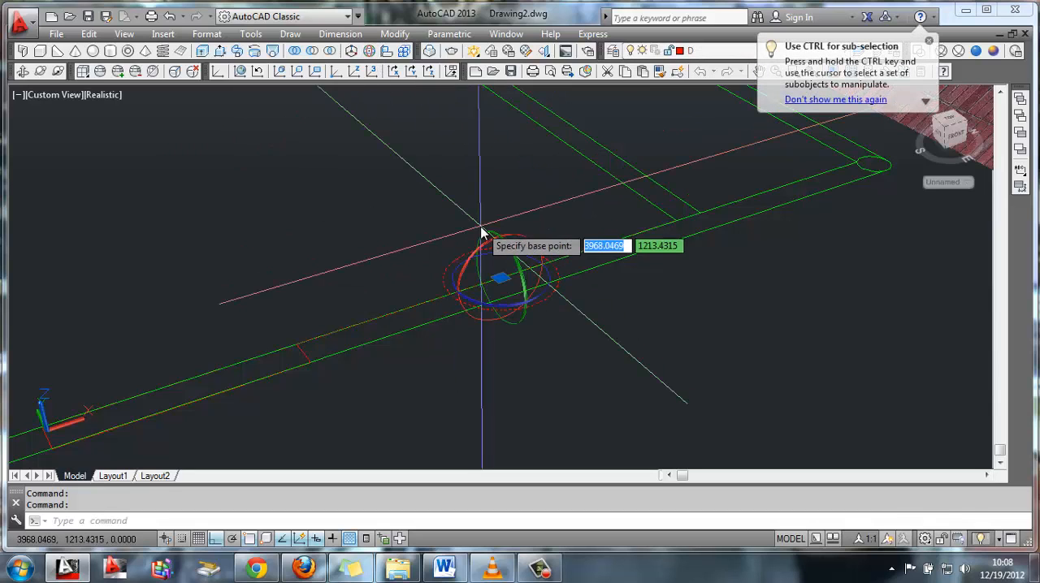
{"action": "left_click", "coordinate": [505, 274]}
{"action": "left_click", "coordinate": [508, 270]}
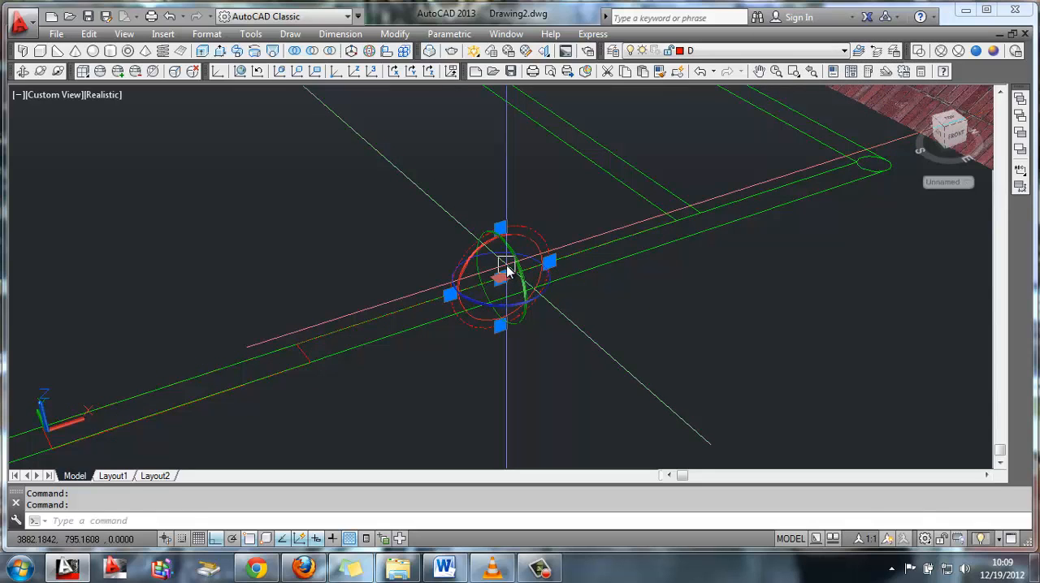
{"action": "key", "text": "Return"}
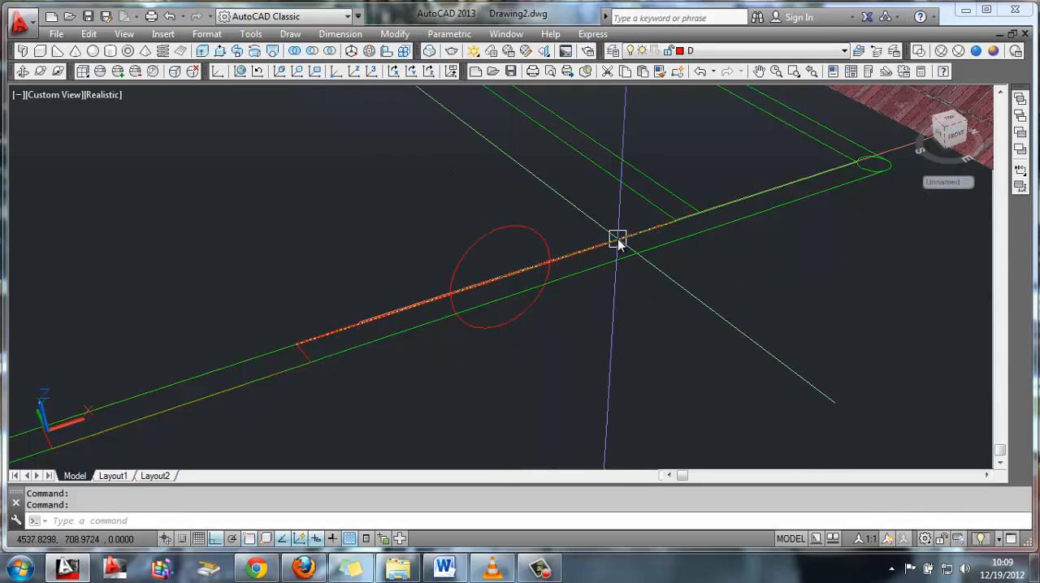
Draw a 170 by 800 rectangle inside the cross strip, starting from the near long side's inner line
{"action": "scroll", "coordinate": [617, 243], "scroll_direction": "down", "scroll_amount": 3}
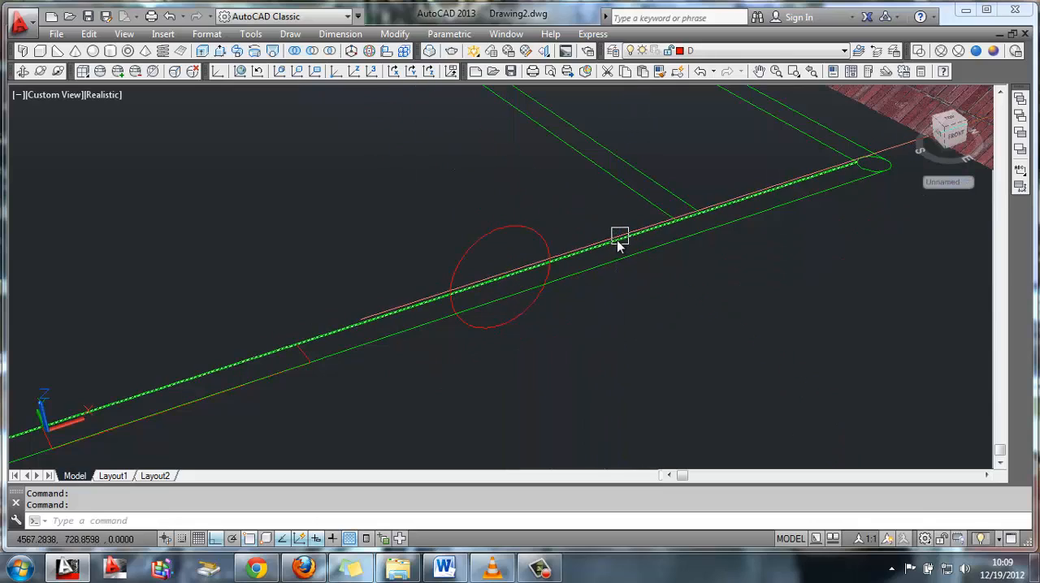
{"action": "middle_click_drag", "start_coordinate": [567, 197], "coordinate": [529, 258]}
{"action": "scroll", "coordinate": [512, 321], "scroll_direction": "up", "scroll_amount": 4}
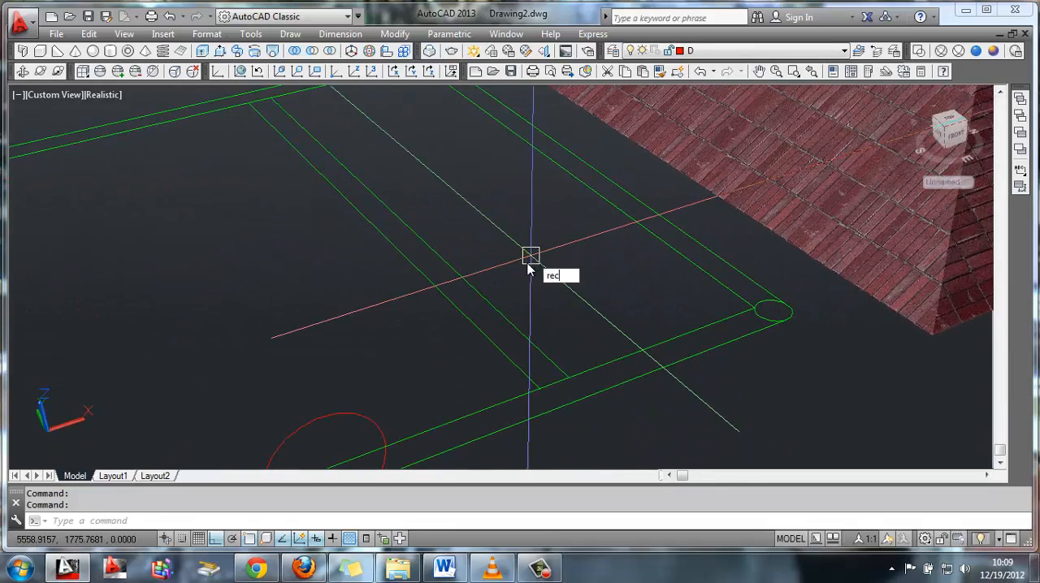
{"action": "key", "text": "Return"}
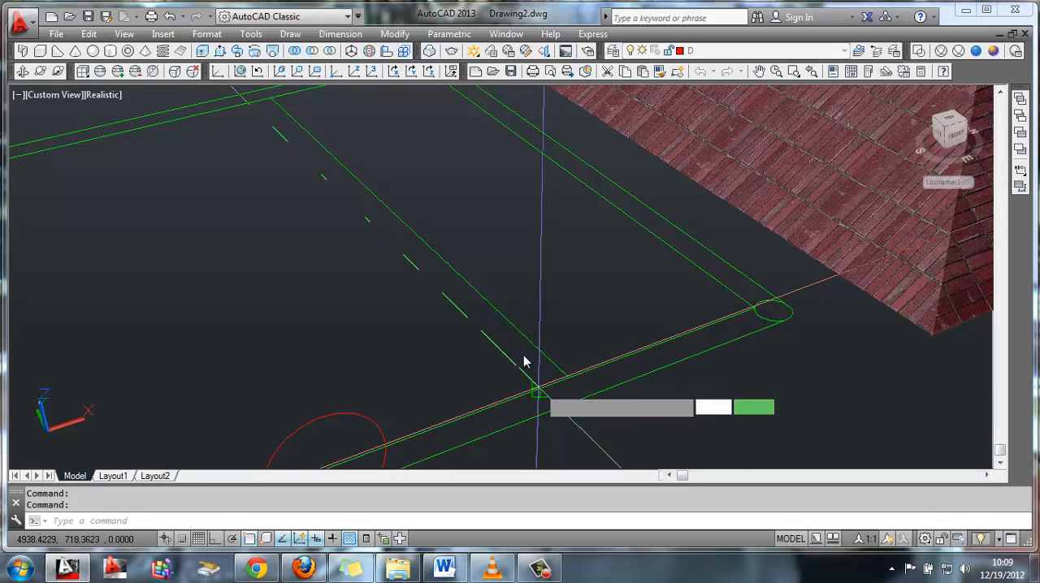
{"action": "left_click", "coordinate": [534, 390]}
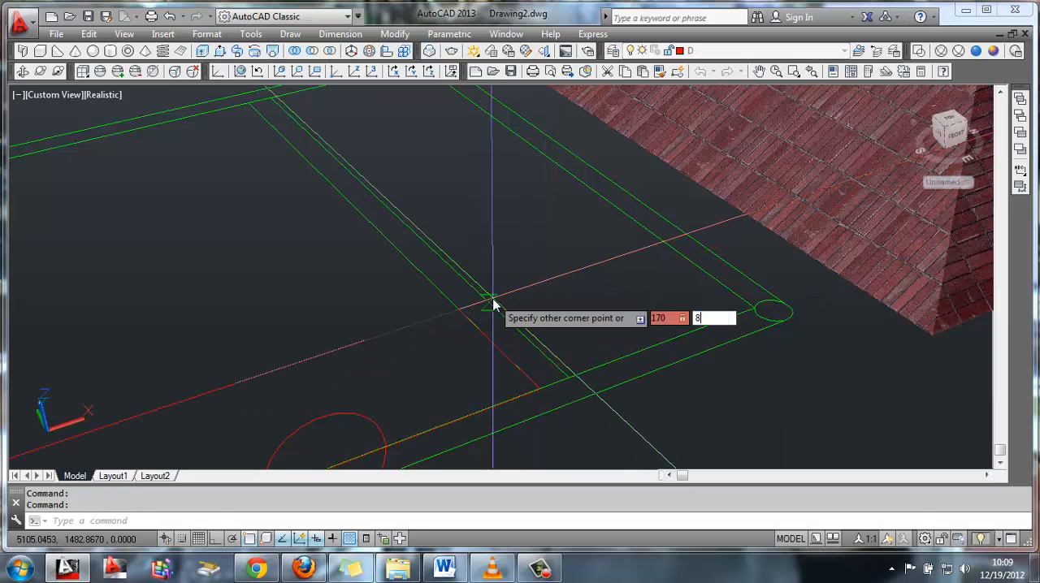
{"action": "left_click", "coordinate": [493, 304]}
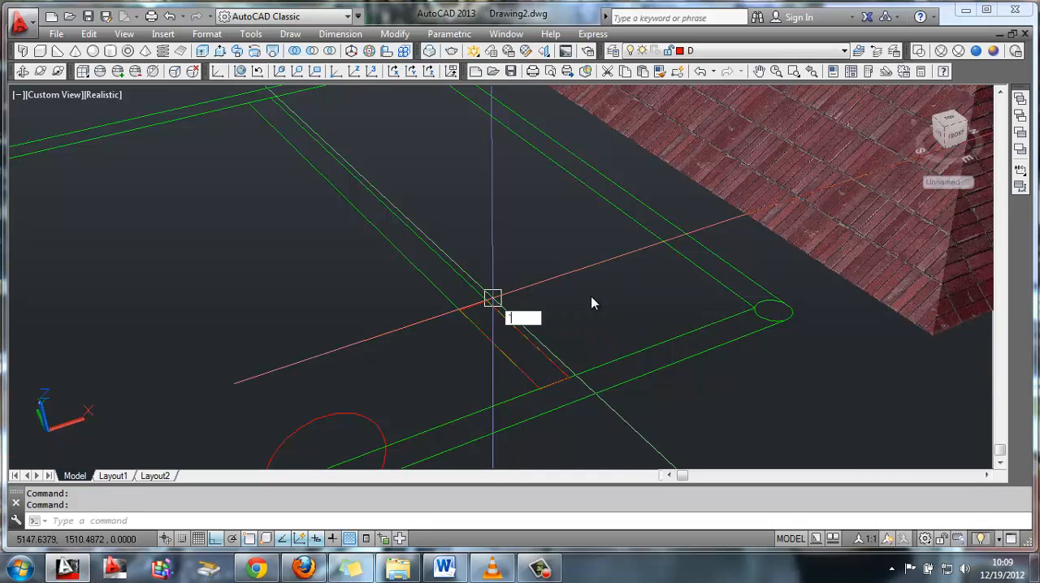
Move the cross strip rectangle 100 along the strip, away from the near long side
{"action": "type", "text": "m"}
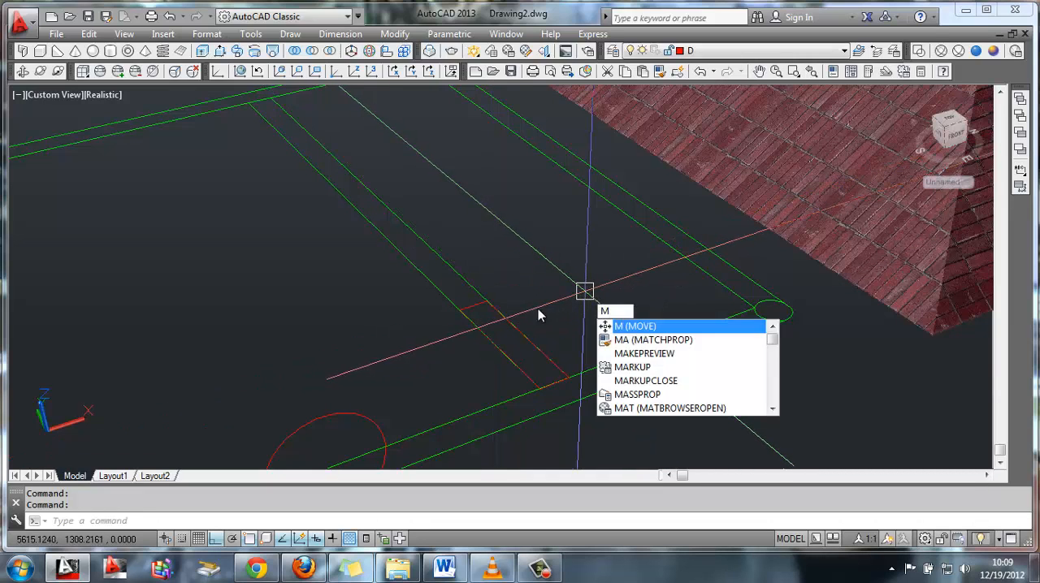
{"action": "key", "text": "Return"}
{"action": "left_click", "coordinate": [476, 314]}
{"action": "key", "text": "Return"}
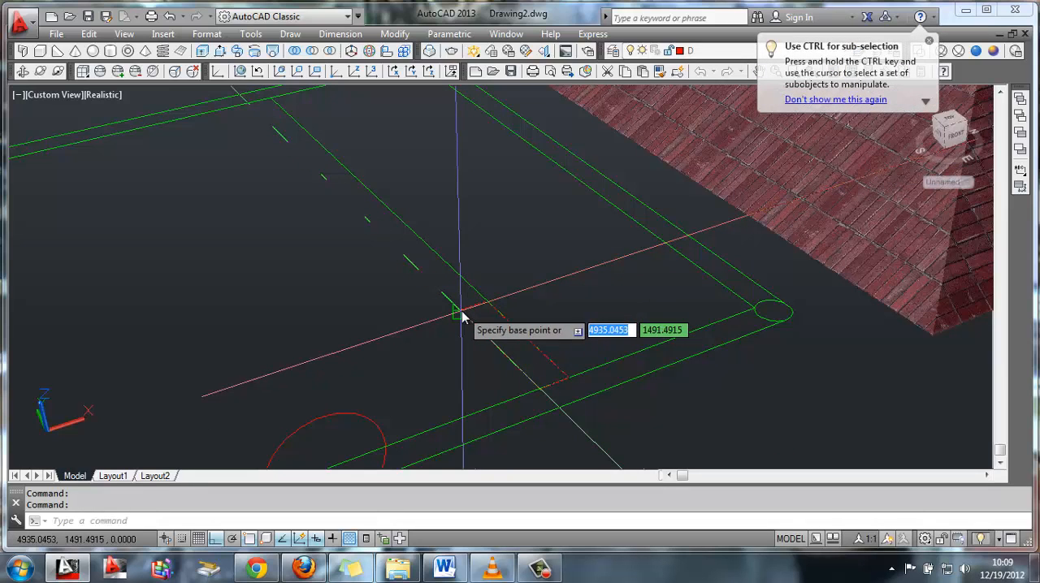
{"action": "left_click", "coordinate": [461, 315]}
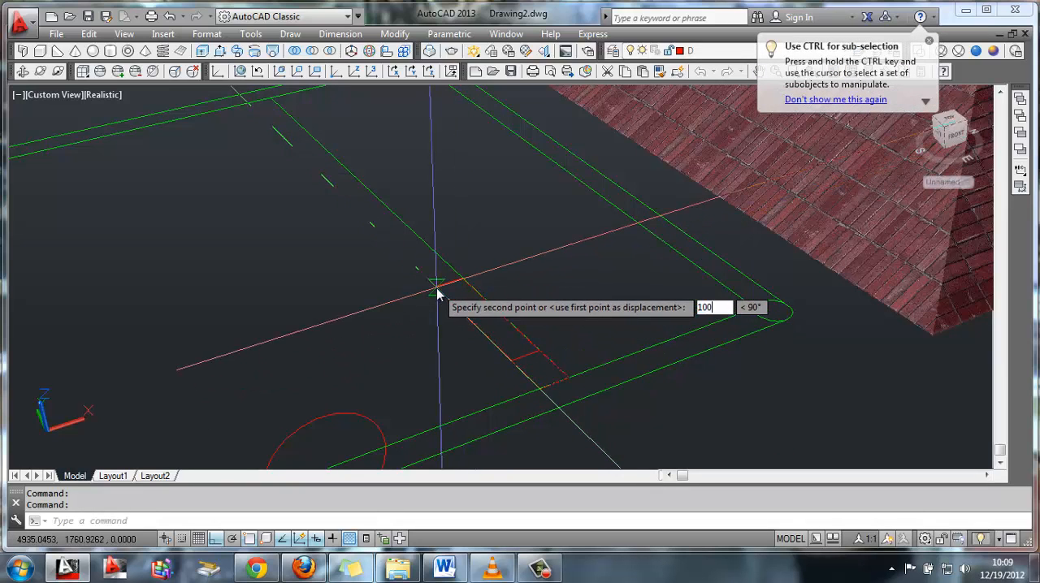
{"action": "key", "text": "Return"}
Draw an 800 by 170 rectangle in the far long side, from the cross strip's corner towards the roof
{"action": "middle_click_drag", "start_coordinate": [518, 218], "coordinate": [582, 384]}
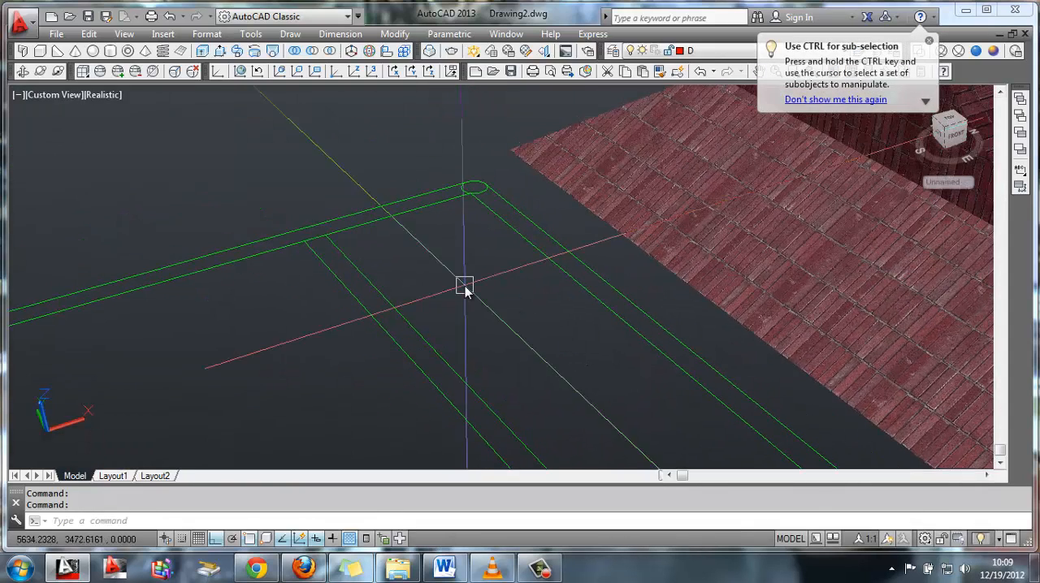
{"action": "type", "text": "rec"}
{"action": "key", "text": "Return"}
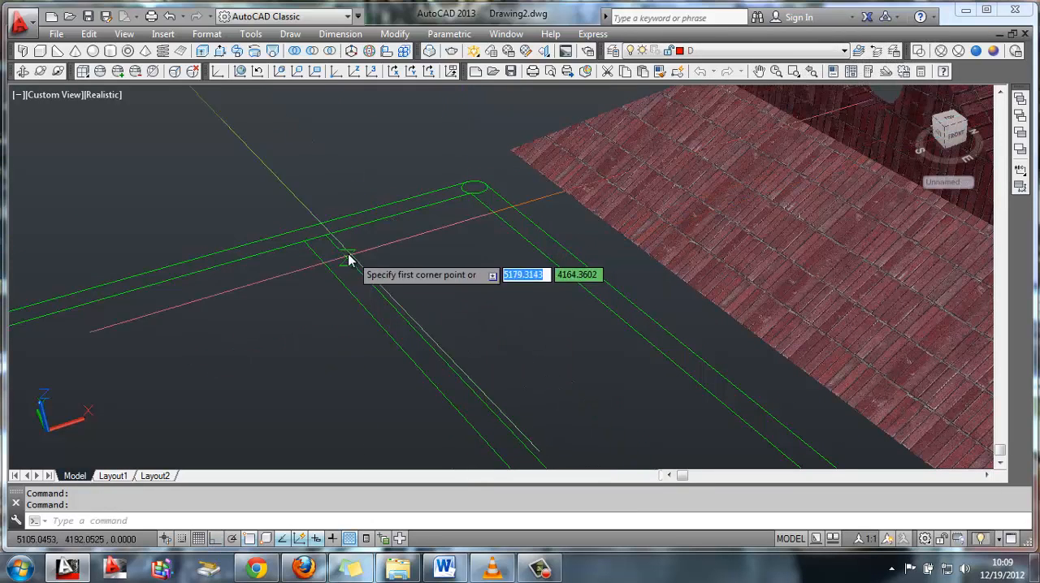
{"action": "left_click", "coordinate": [332, 241]}
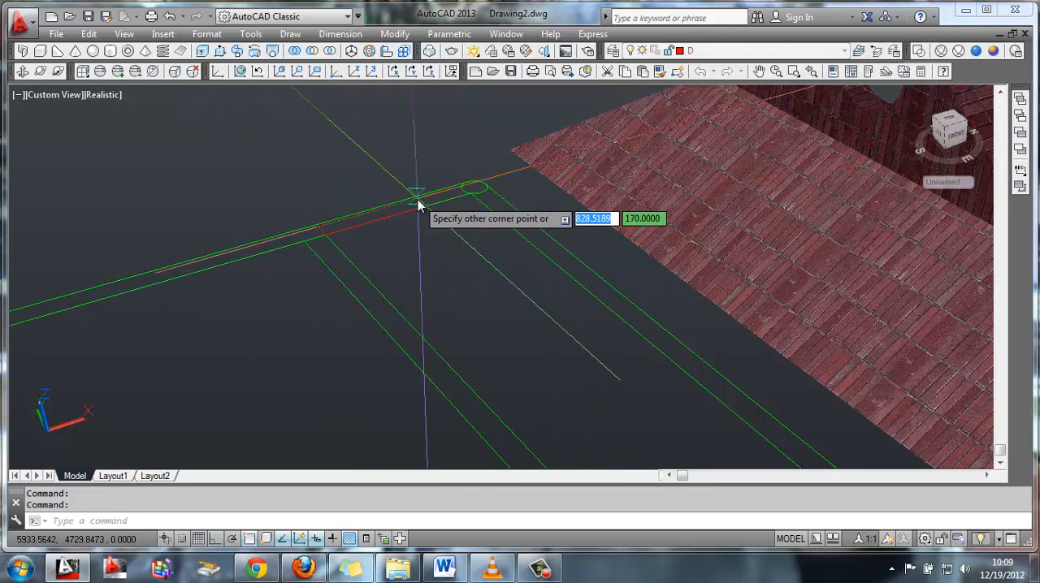
{"action": "type", "text": "80"}
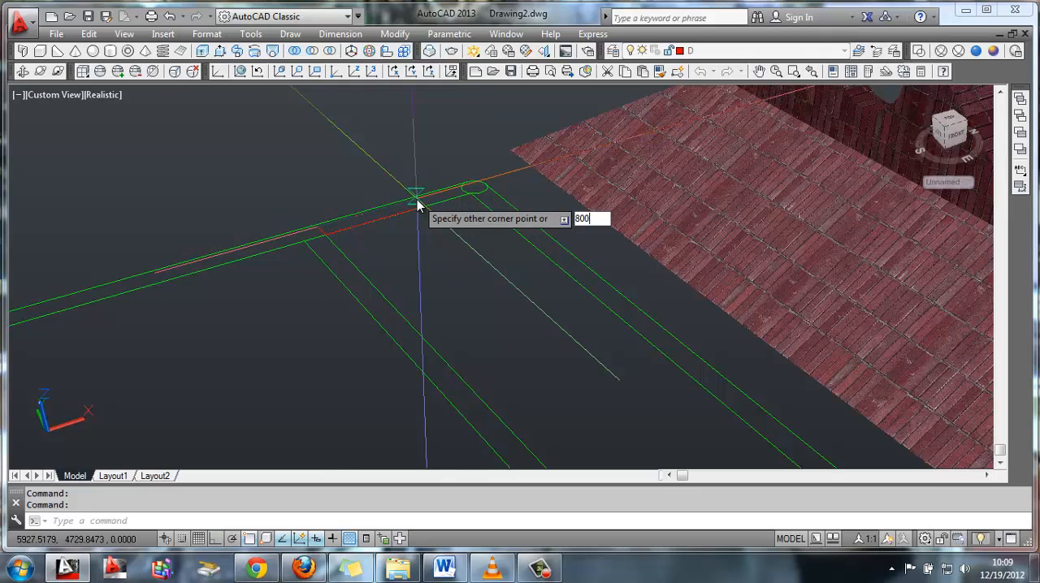
{"action": "type", "text": "0"}
{"action": "key", "text": "Tab"}
{"action": "type", "text": "170"}
{"action": "key", "text": "Return"}
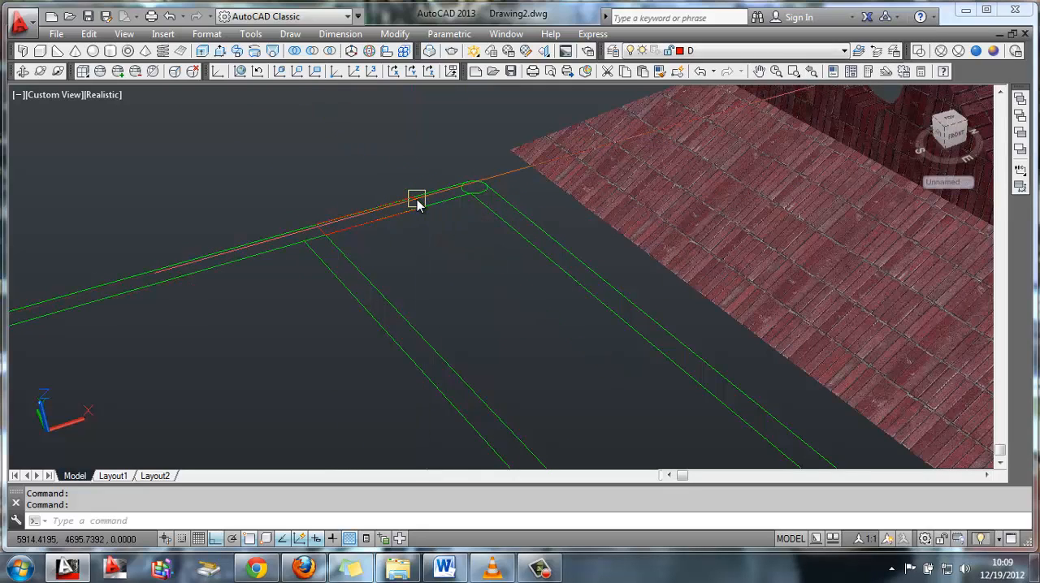
Move the 800 by 170 rectangle 100 along the far long side, away from the cross strip
{"action": "type", "text": "M"}
{"action": "key", "text": "Return"}
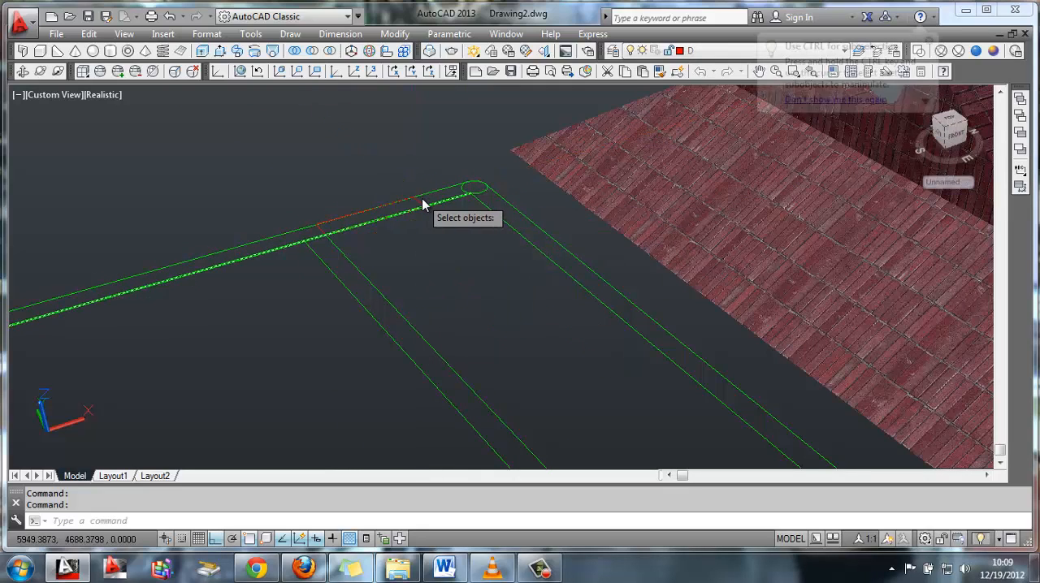
{"action": "scroll", "coordinate": [414, 191], "scroll_direction": "up", "scroll_amount": 4}
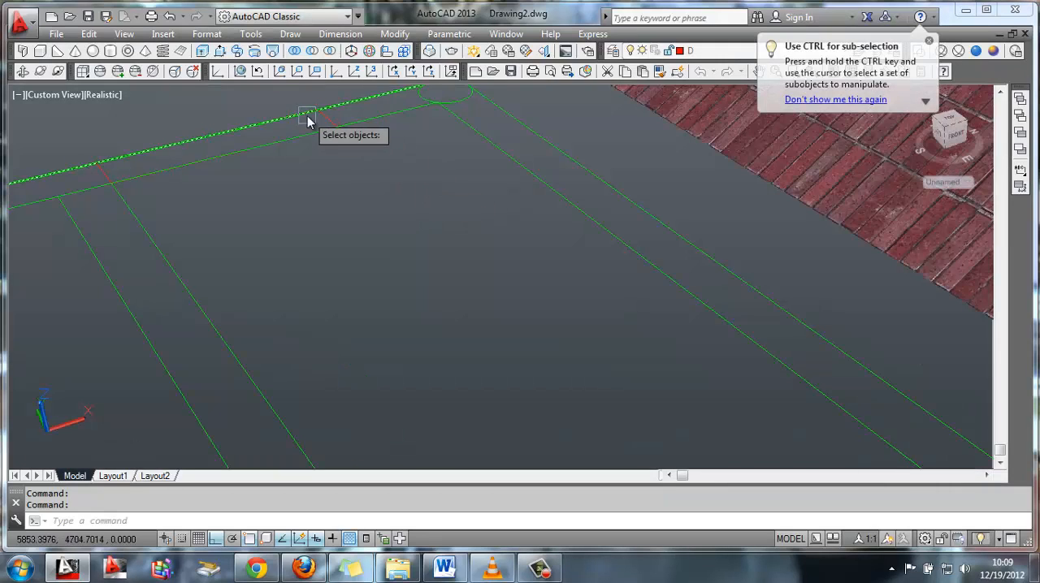
{"action": "key", "text": "Return"}
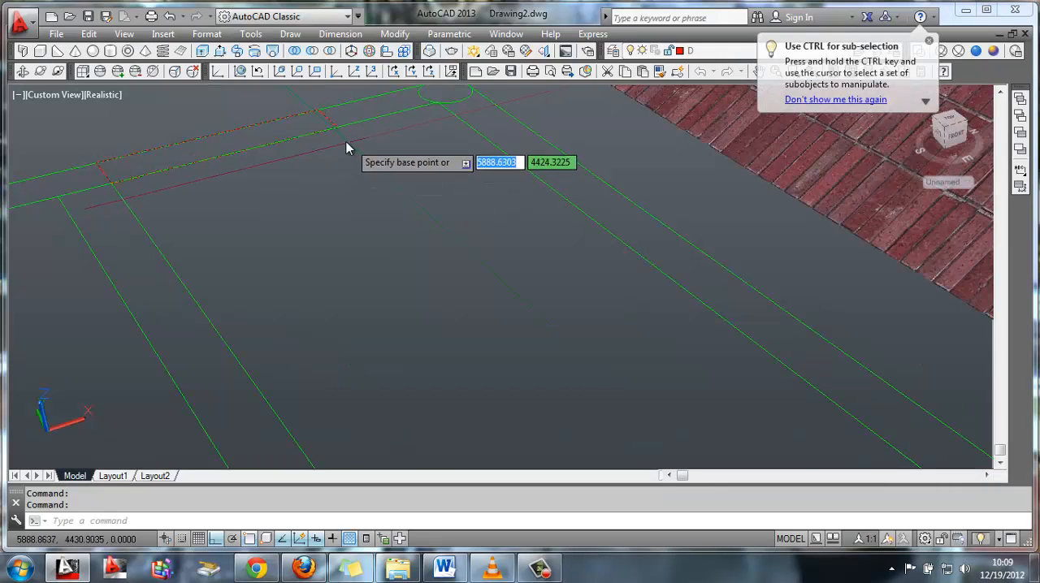
{"action": "left_click", "coordinate": [337, 122]}
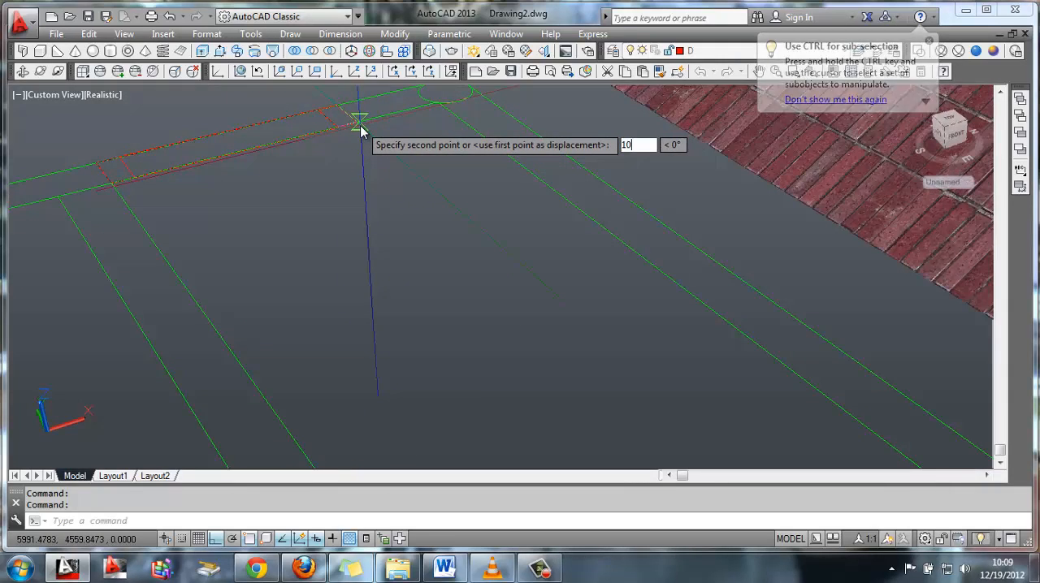
{"action": "left_click", "coordinate": [359, 130]}
Draw a line along the far long side's inner line from the corner circle farthest from the roof to the cross strip
{"action": "scroll", "coordinate": [304, 201], "scroll_direction": "up", "scroll_amount": 3}
{"action": "scroll", "coordinate": [304, 200], "scroll_direction": "down", "scroll_amount": 1}
{"action": "middle_click_drag", "start_coordinate": [365, 186], "coordinate": [571, 179]}
{"action": "scroll", "coordinate": [385, 246], "scroll_direction": "down", "scroll_amount": 3}
{"action": "middle_click_drag", "start_coordinate": [275, 254], "coordinate": [299, 262]}
{"action": "scroll", "coordinate": [373, 281], "scroll_direction": "up", "scroll_amount": 2}
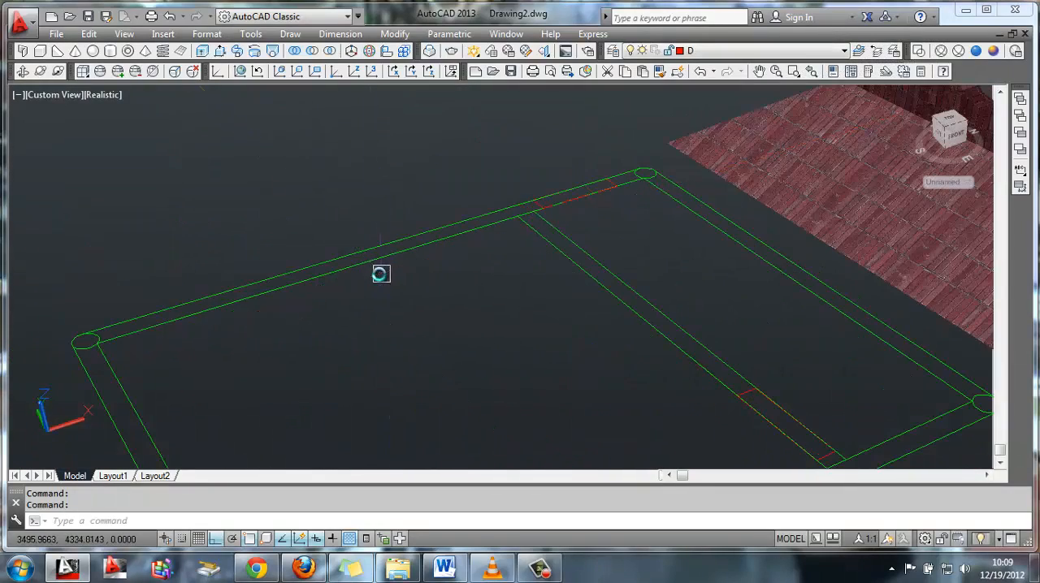
{"action": "type", "text": "l"}
{"action": "key", "text": "Return"}
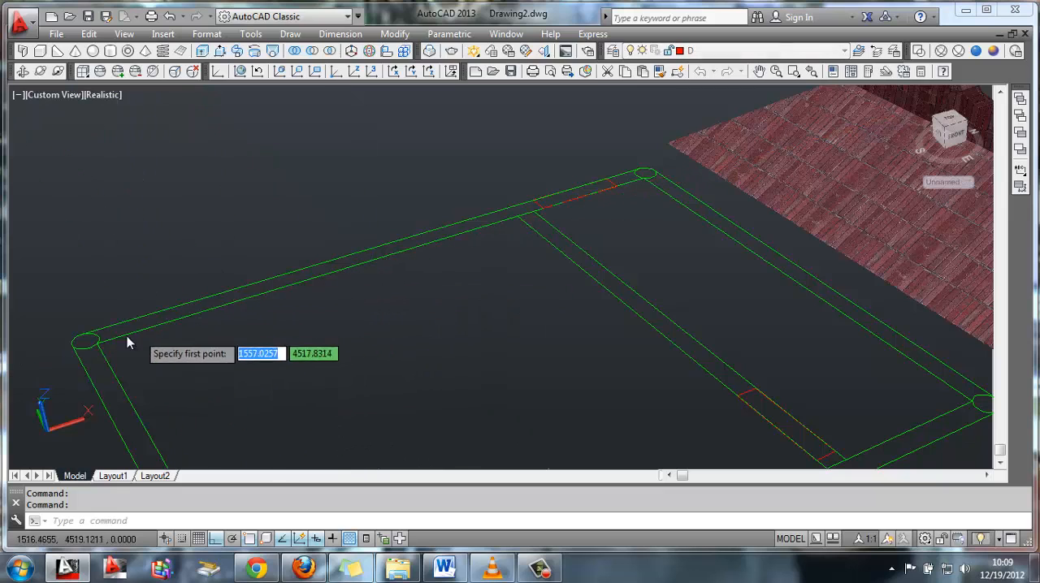
{"action": "left_click", "coordinate": [88, 342]}
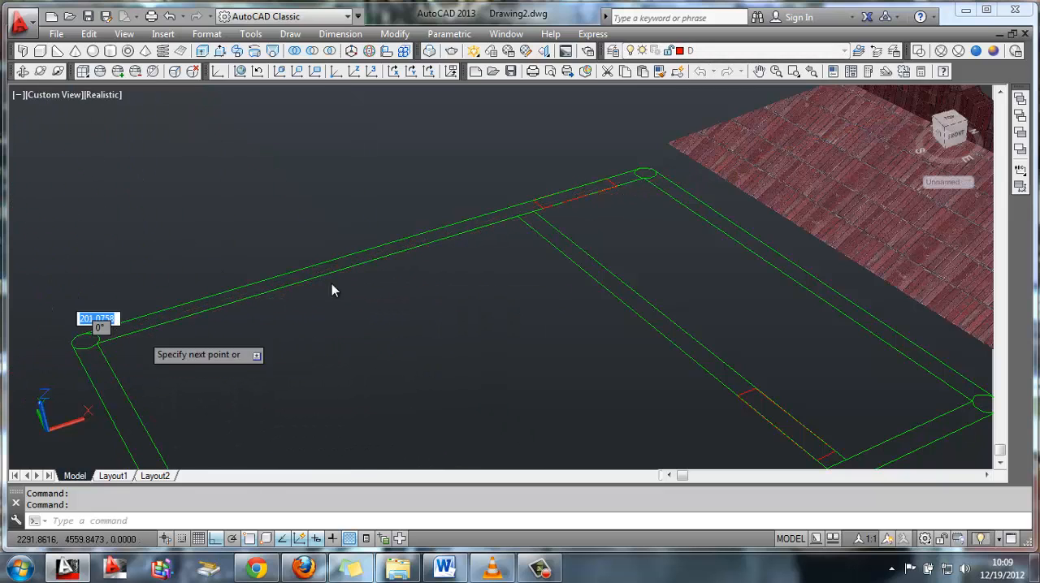
{"action": "left_click", "coordinate": [519, 218]}
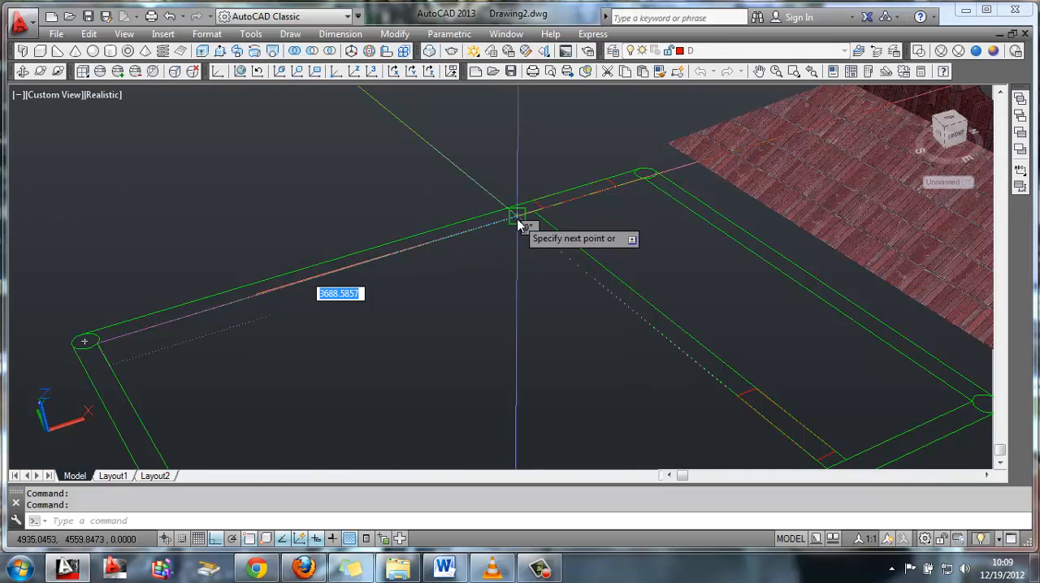
{"action": "key", "text": "Return"}
Draw a 1600 by 170 rectangle in the far long side, starting at the new line's end by the corner circle
{"action": "type", "text": "rec"}
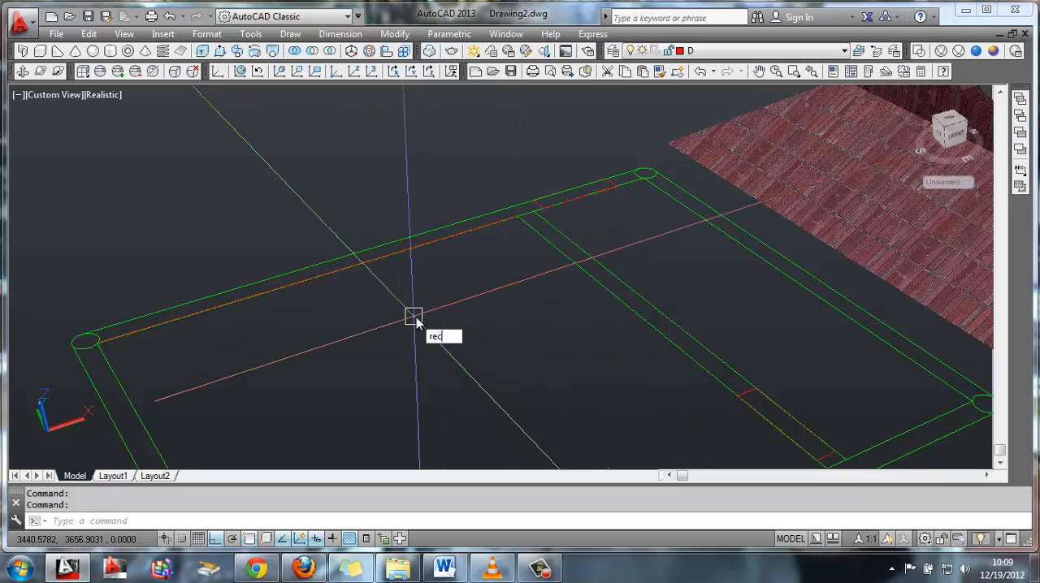
{"action": "key", "text": "Return"}
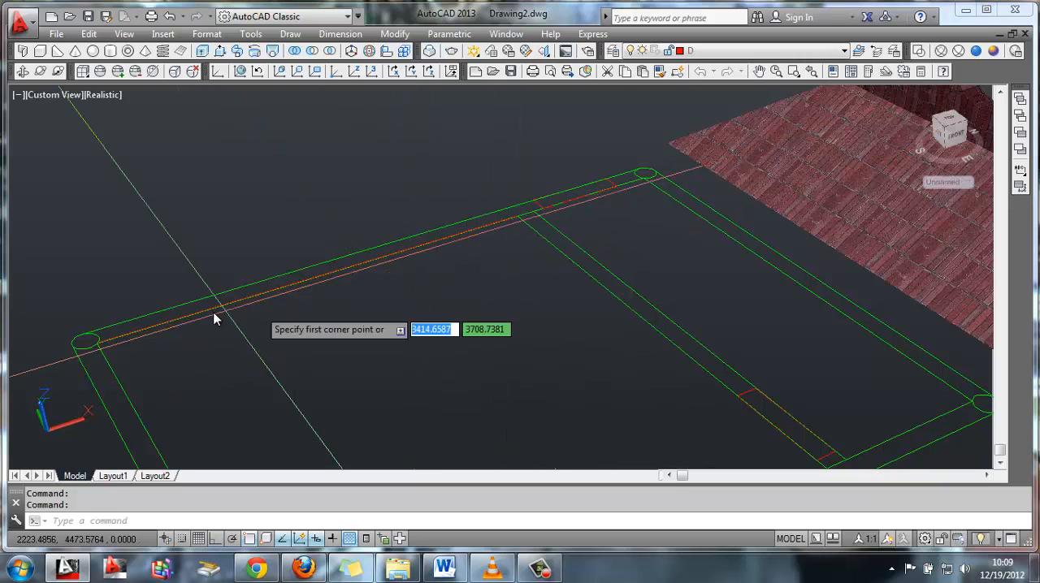
{"action": "left_click", "coordinate": [92, 343]}
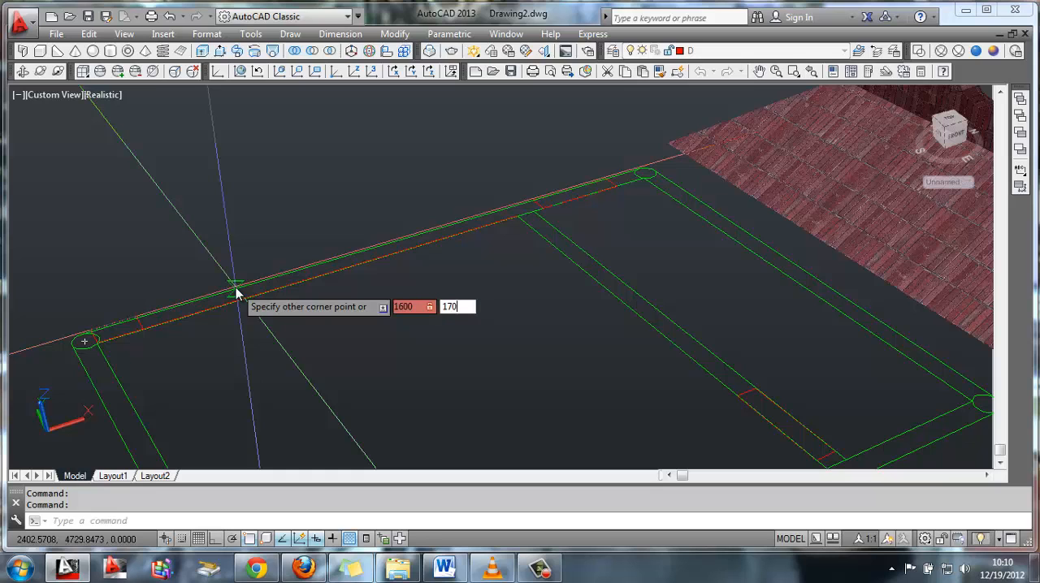
{"action": "key", "text": "Return"}
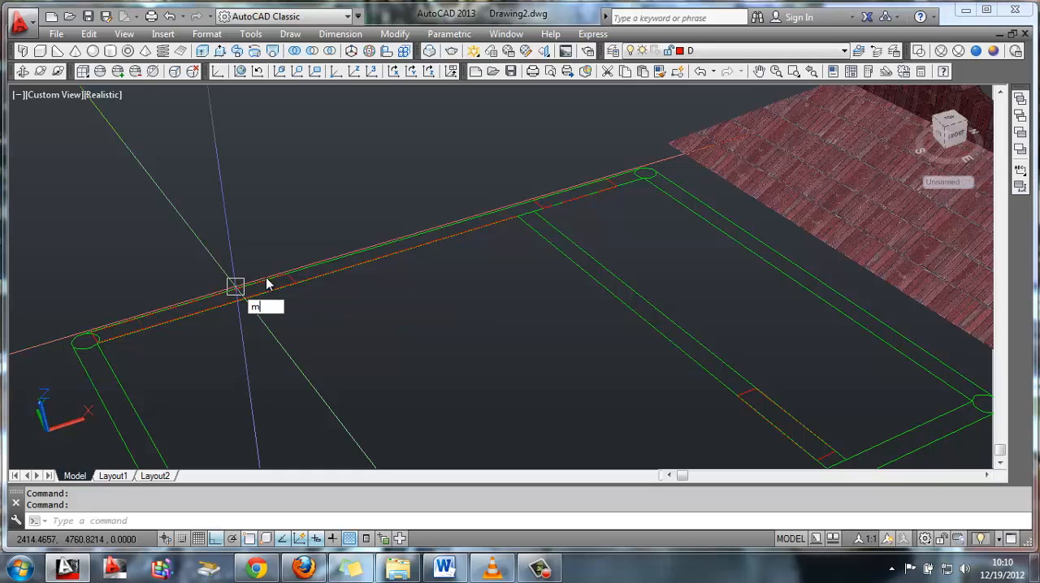
Move the 1600 by 170 rectangle from the midpoint of its inner edge to the midpoint of the helper line
{"action": "type", "text": "m"}
{"action": "key", "text": "Return"}
{"action": "scroll", "coordinate": [289, 281], "scroll_direction": "up", "scroll_amount": 4}
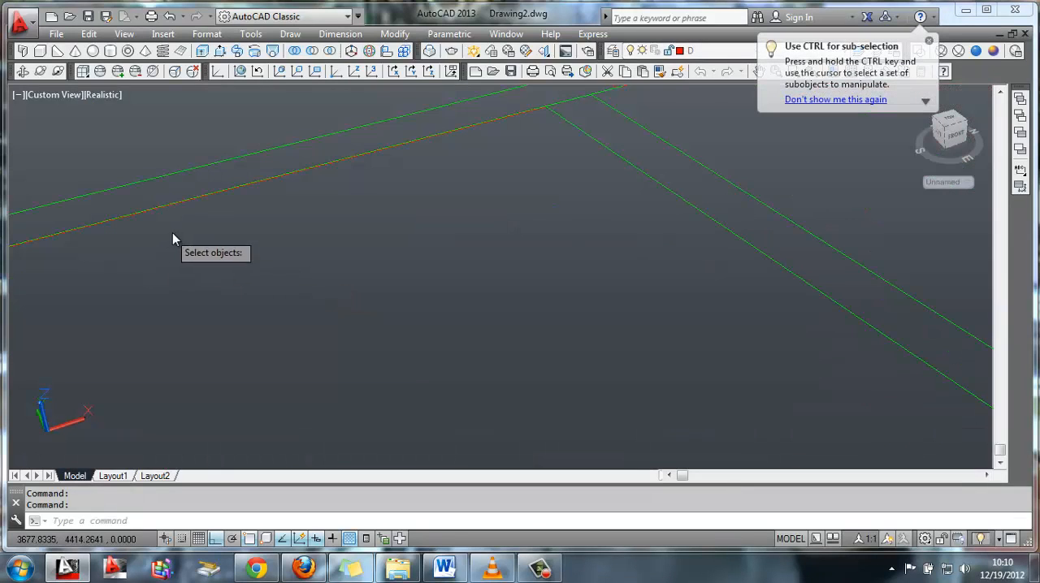
{"action": "middle_click_drag", "start_coordinate": [172, 236], "coordinate": [355, 241]}
{"action": "scroll", "coordinate": [181, 260], "scroll_direction": "down", "scroll_amount": 2}
{"action": "middle_click_drag", "start_coordinate": [179, 260], "coordinate": [272, 271]}
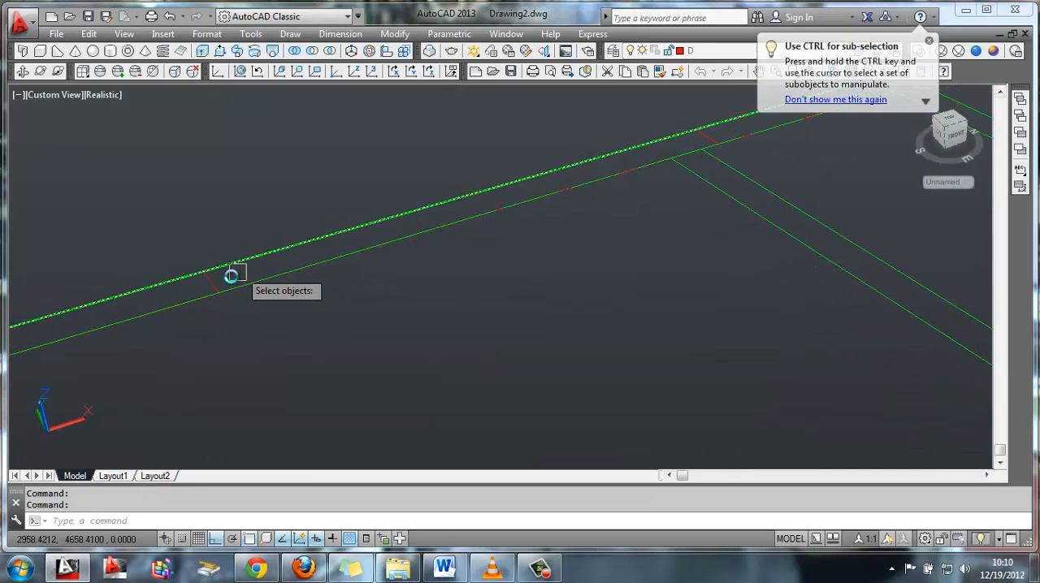
{"action": "left_click", "coordinate": [231, 277]}
{"action": "key", "text": "Return"}
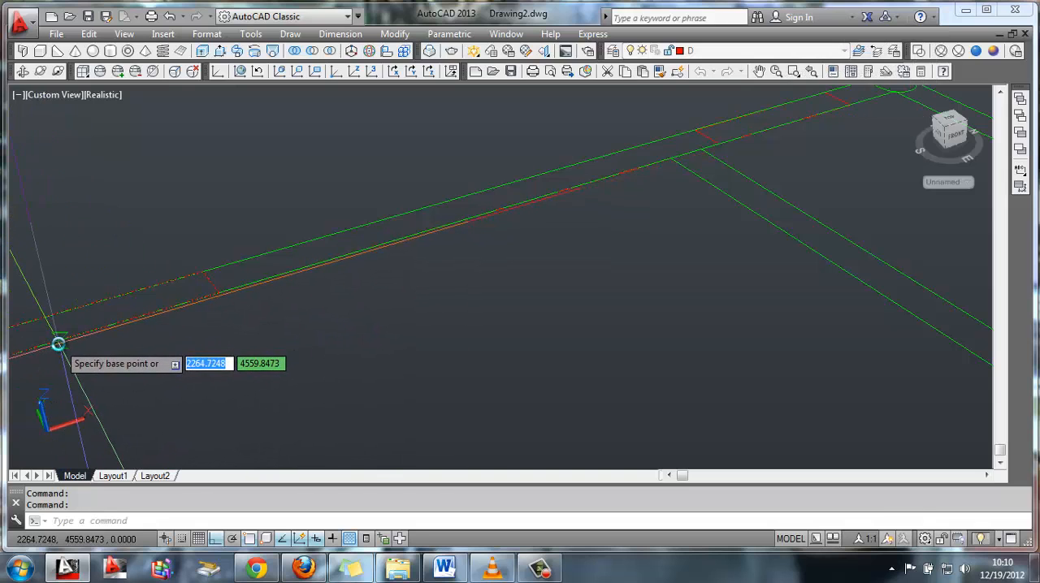
{"action": "middle_click_drag", "start_coordinate": [58, 344], "coordinate": [262, 276]}
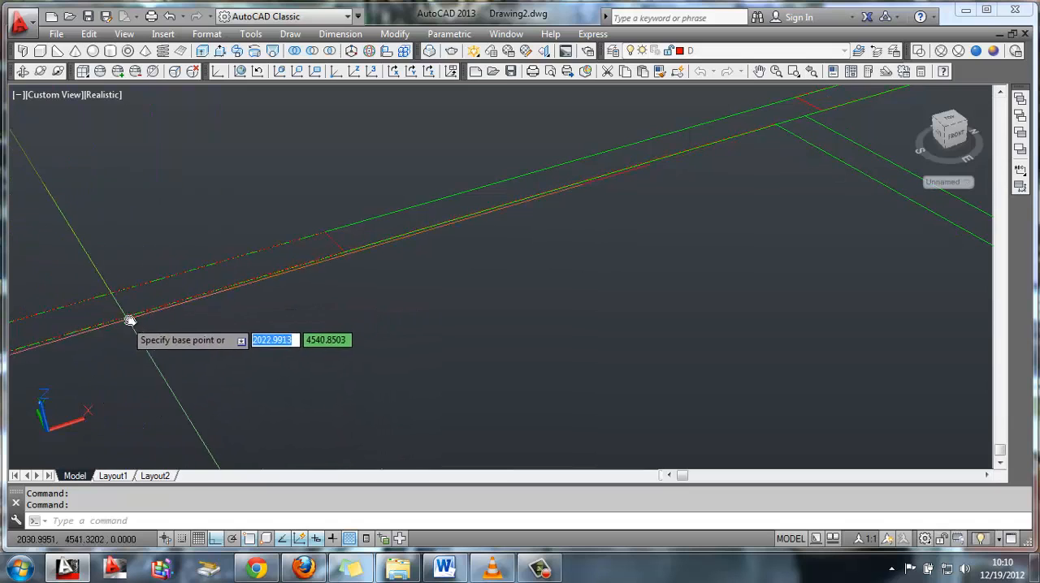
{"action": "left_click", "coordinate": [132, 320]}
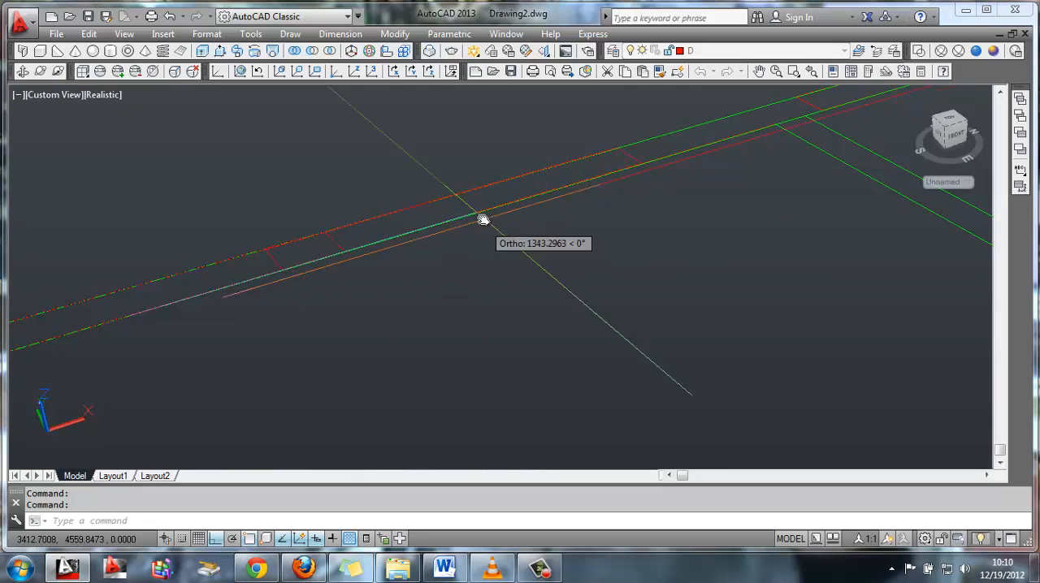
{"action": "left_click", "coordinate": [396, 238]}
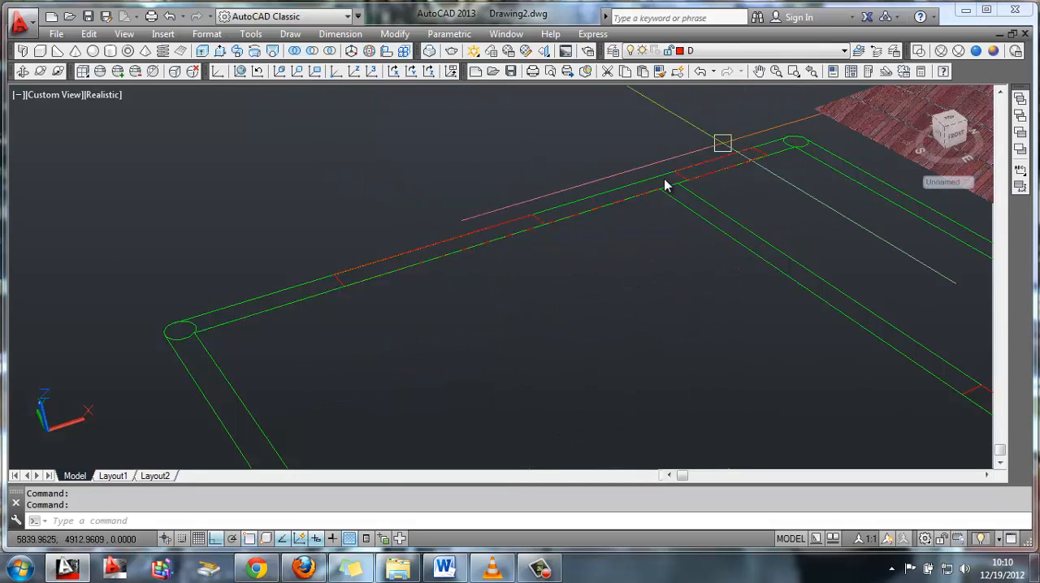
Turn off layer X to isolate the red outlines and erase the helper line along the far long side
{"action": "left_click", "coordinate": [630, 201]}
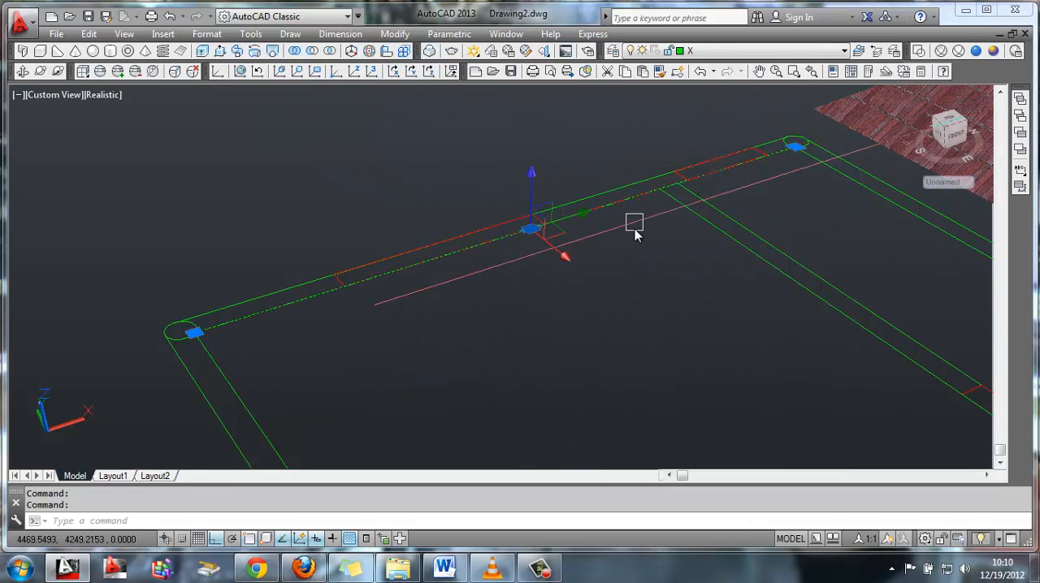
{"action": "key", "text": "Escape"}
{"action": "left_click", "coordinate": [822, 51]}
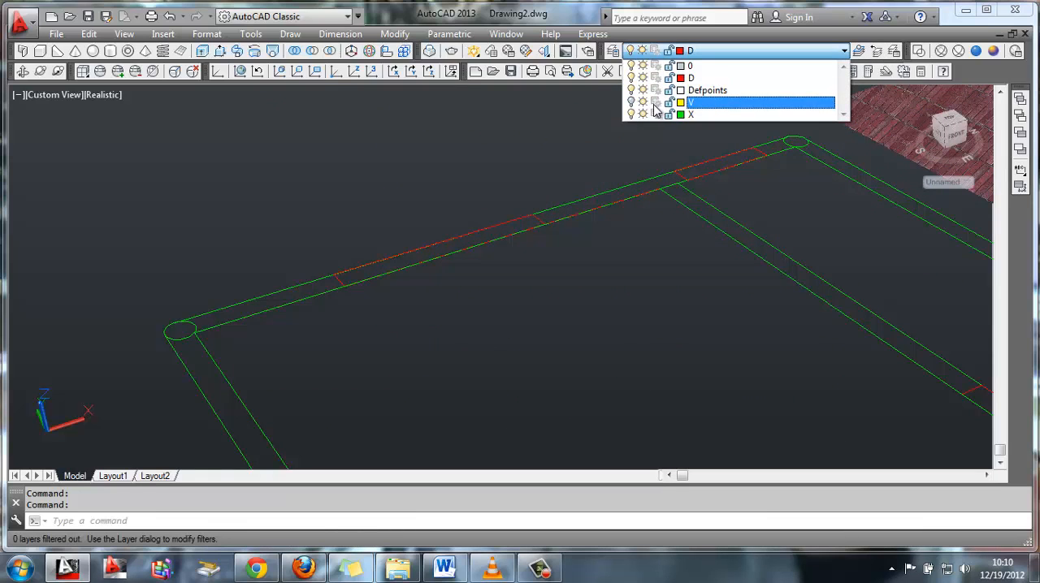
{"action": "left_click", "coordinate": [692, 78]}
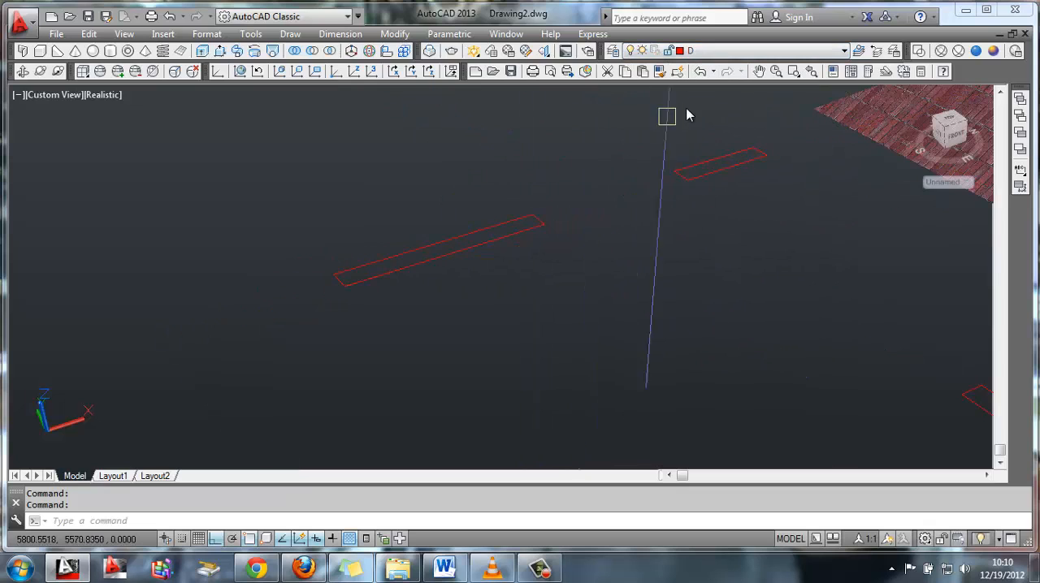
Turn layers X and V back on and make V the current layer
{"action": "left_click", "coordinate": [736, 51]}
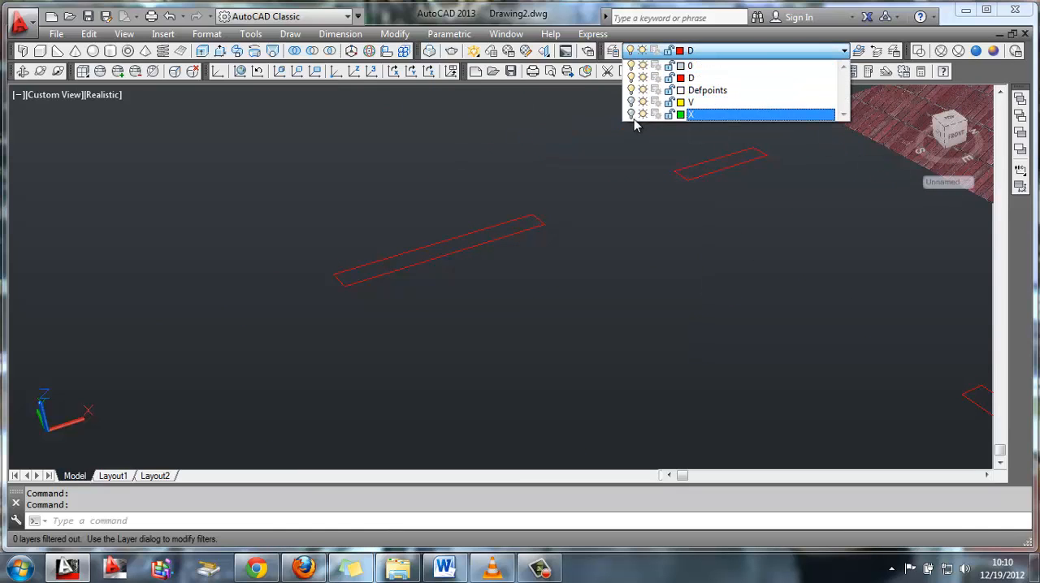
{"action": "left_click", "coordinate": [694, 115]}
{"action": "left_click", "coordinate": [691, 50]}
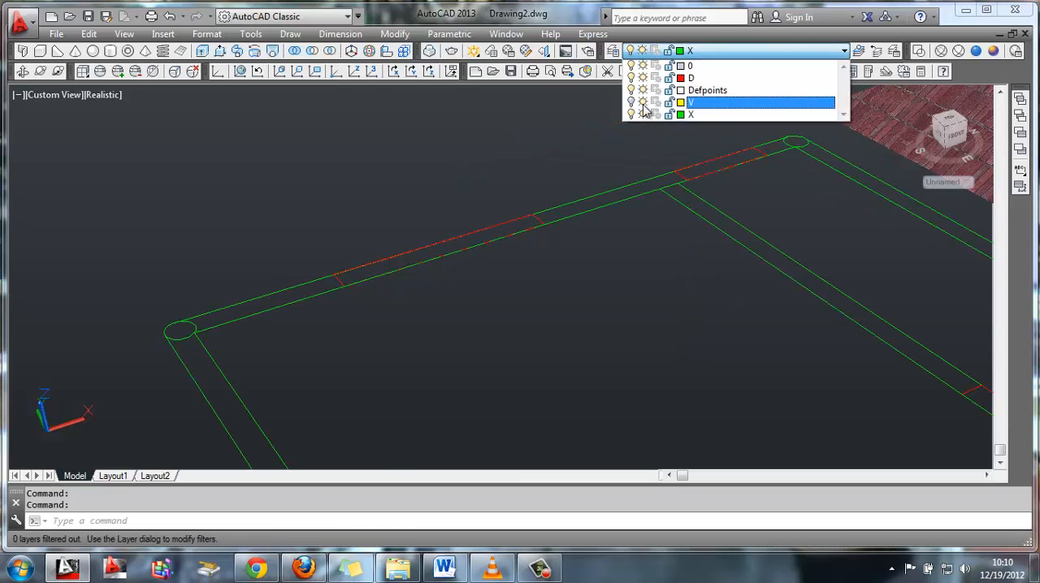
{"action": "left_click", "coordinate": [691, 102]}
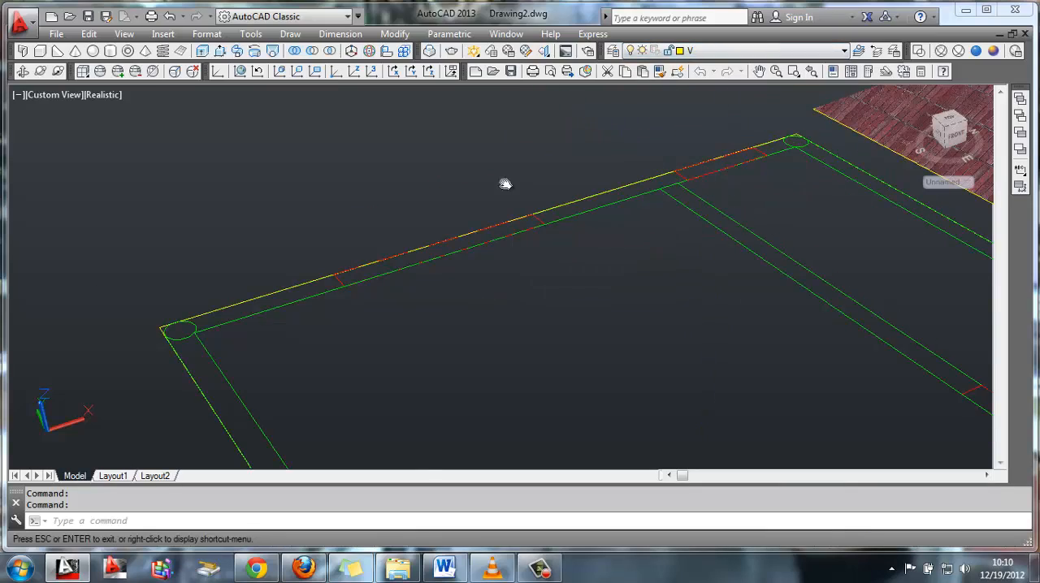
Move three of the corner circles and the inner line of the short side nearest the roof onto layer V
{"action": "middle_click_drag", "start_coordinate": [503, 184], "coordinate": [590, 190], "text": "shift"}
{"action": "scroll", "coordinate": [591, 190], "scroll_direction": "down", "scroll_amount": 3}
{"action": "middle_click_drag", "start_coordinate": [696, 327], "coordinate": [469, 286]}
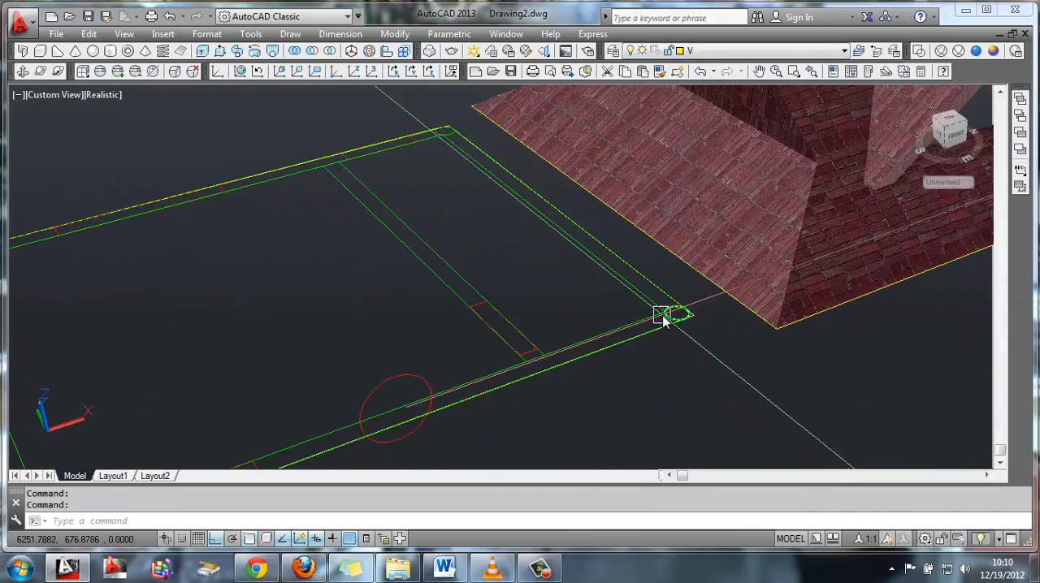
{"action": "scroll", "coordinate": [662, 316], "scroll_direction": "up", "scroll_amount": 4}
{"action": "left_click", "coordinate": [900, 357]}
{"action": "middle_click_drag", "start_coordinate": [578, 261], "coordinate": [611, 273]}
{"action": "scroll", "coordinate": [546, 196], "scroll_direction": "down", "scroll_amount": 2}
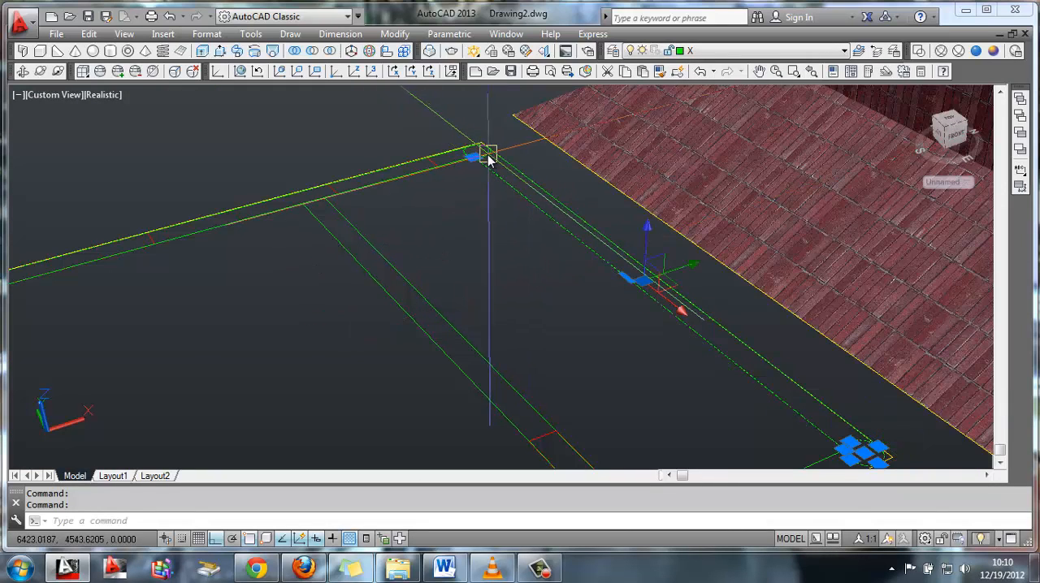
{"action": "middle_click_drag", "start_coordinate": [366, 330], "coordinate": [689, 241]}
{"action": "middle_click_drag", "start_coordinate": [423, 313], "coordinate": [395, 135]}
{"action": "left_click", "coordinate": [178, 241]}
{"action": "scroll", "coordinate": [466, 333], "scroll_direction": "down", "scroll_amount": 3}
{"action": "middle_click_drag", "start_coordinate": [469, 373], "coordinate": [456, 312]}
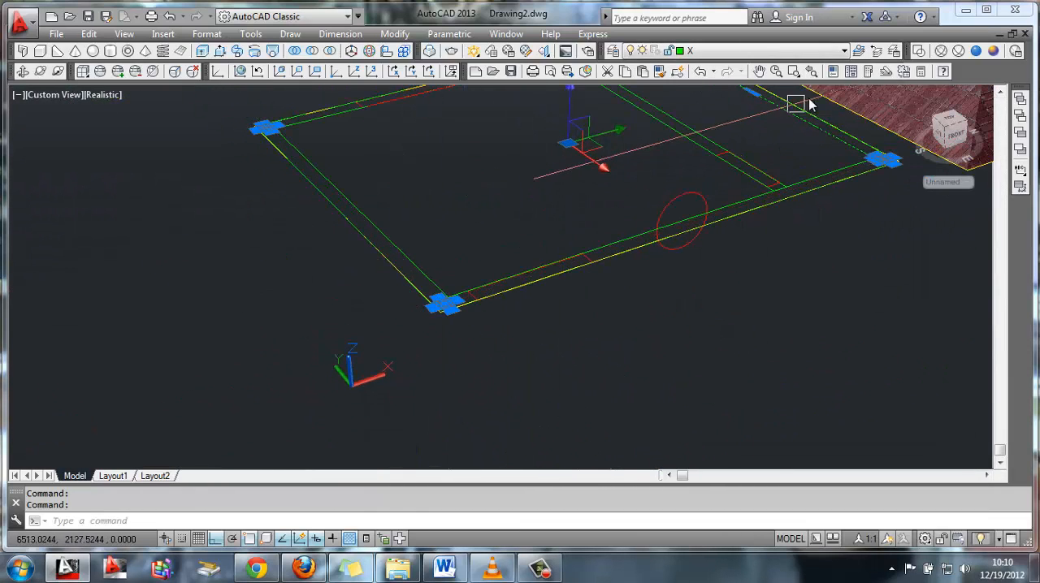
{"action": "left_click", "coordinate": [843, 50]}
{"action": "left_click", "coordinate": [692, 103]}
{"action": "key", "text": "Escape"}
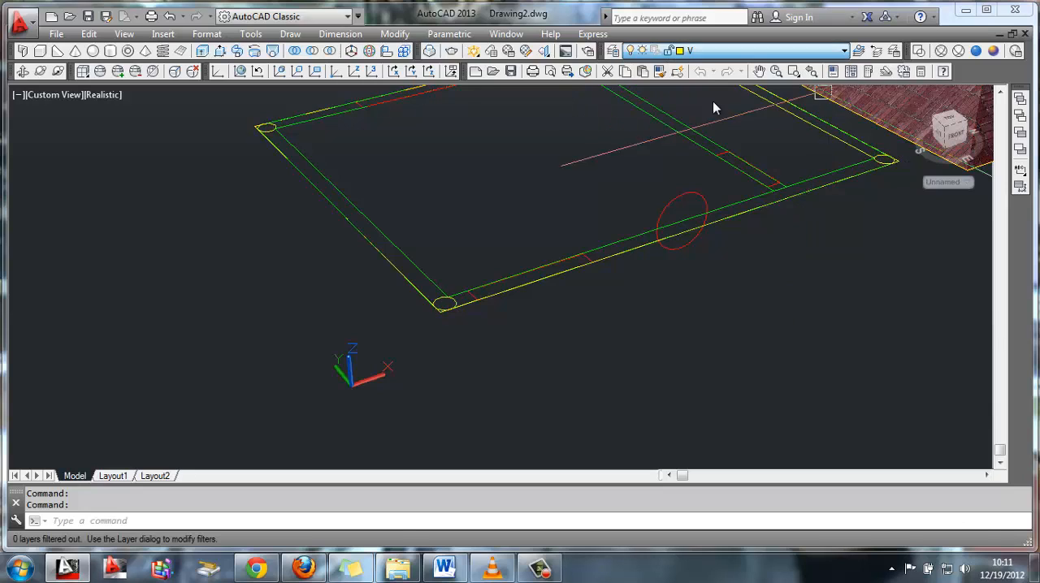
Turn off layer D to hide the red openings and brick surfaces, and make X the current layer
{"action": "middle_click_drag", "start_coordinate": [543, 205], "coordinate": [418, 254]}
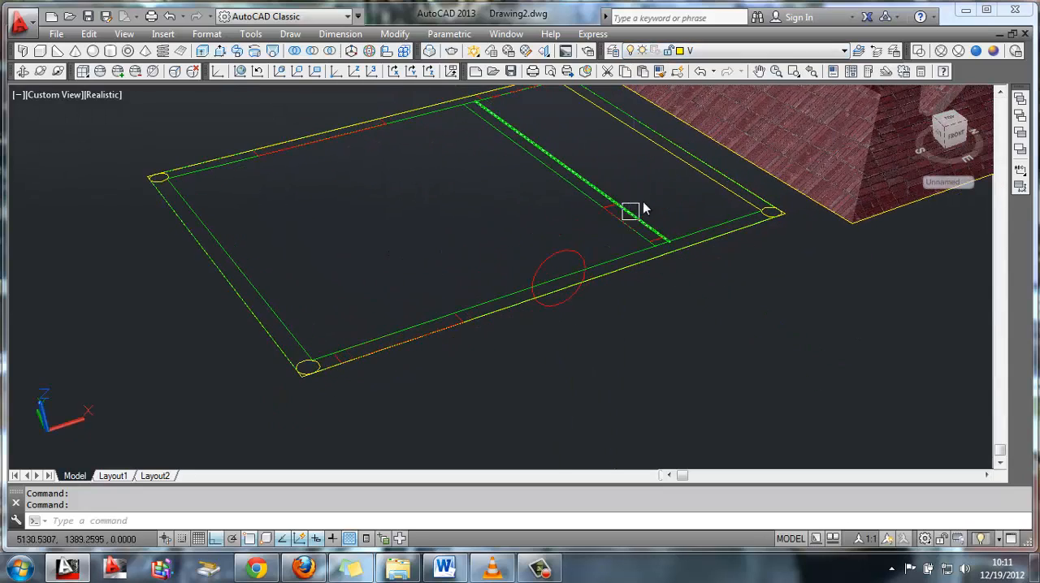
{"action": "middle_click_drag", "start_coordinate": [647, 194], "coordinate": [630, 236]}
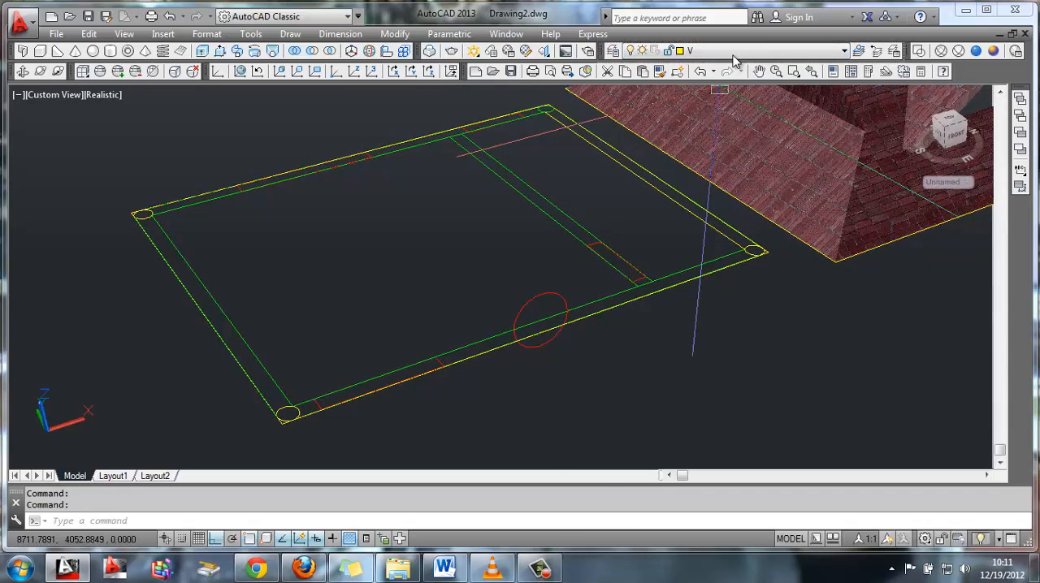
{"action": "left_click", "coordinate": [642, 51]}
{"action": "left_click", "coordinate": [632, 78]}
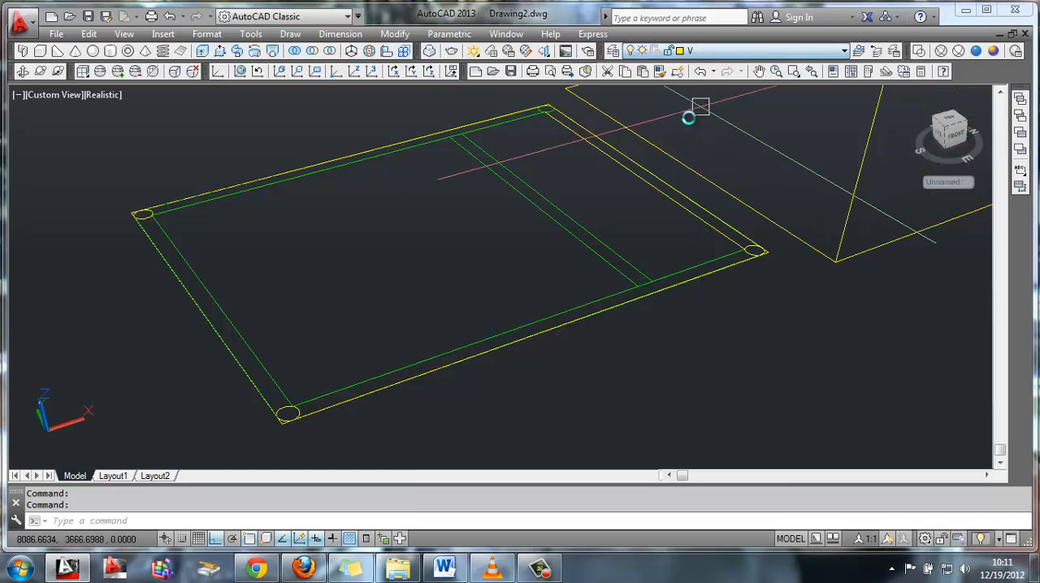
{"action": "middle_click_drag", "start_coordinate": [637, 196], "coordinate": [593, 232]}
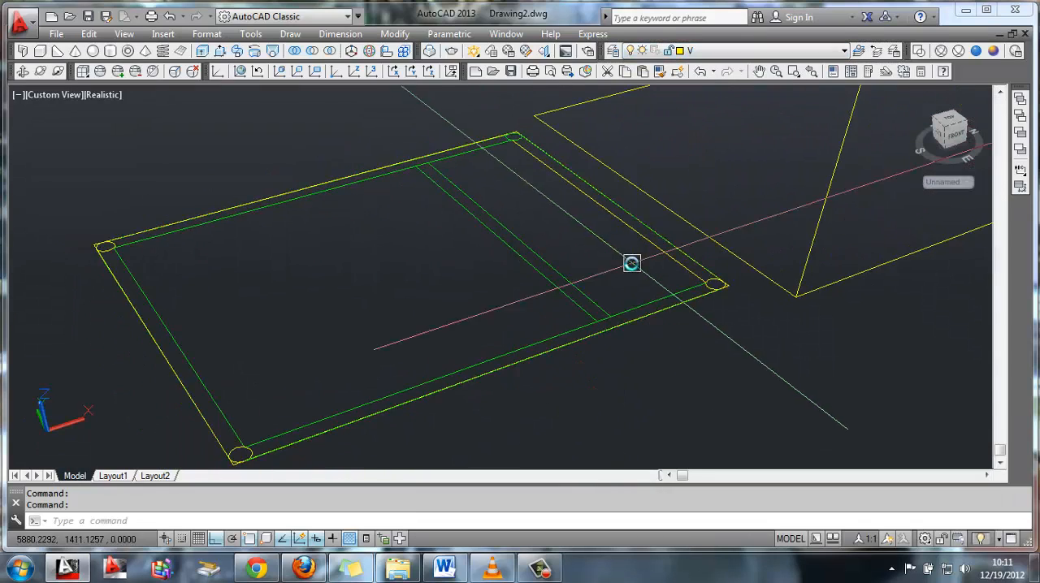
{"action": "scroll", "coordinate": [650, 268], "scroll_direction": "up", "scroll_amount": 3}
{"action": "middle_click_drag", "start_coordinate": [682, 274], "coordinate": [567, 268]}
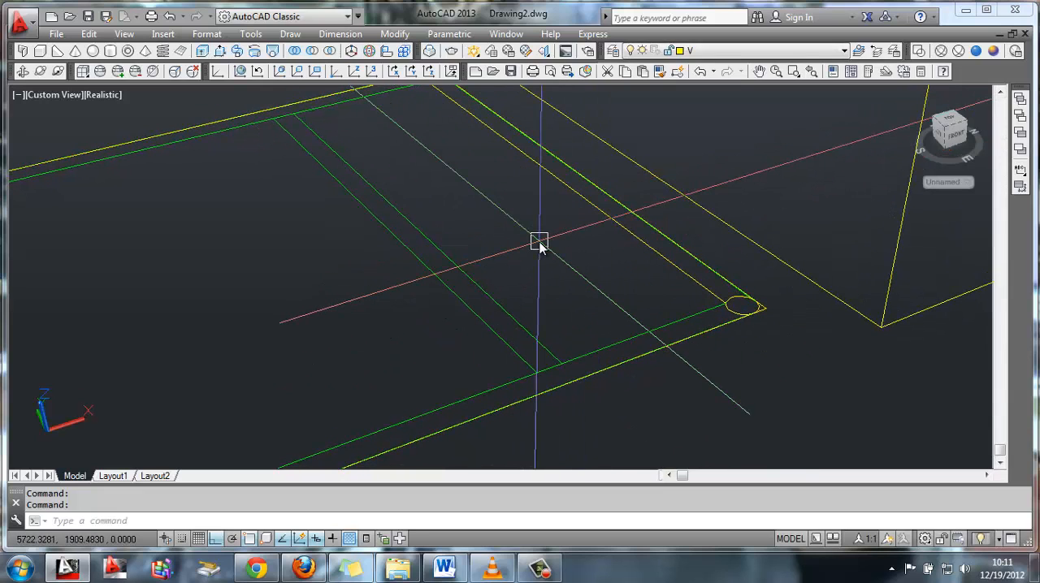
{"action": "left_click", "coordinate": [770, 49]}
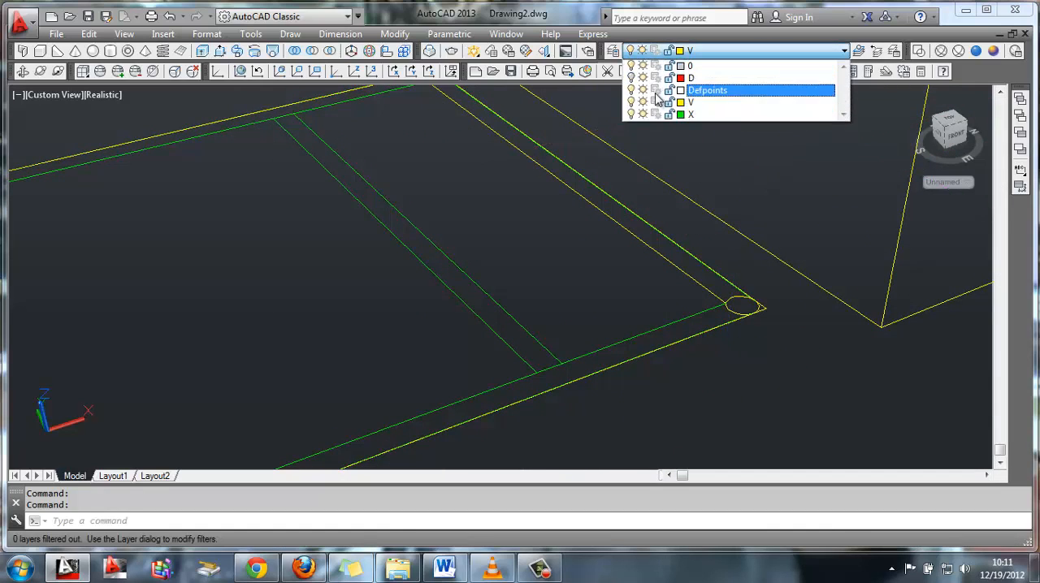
{"action": "left_click", "coordinate": [706, 115]}
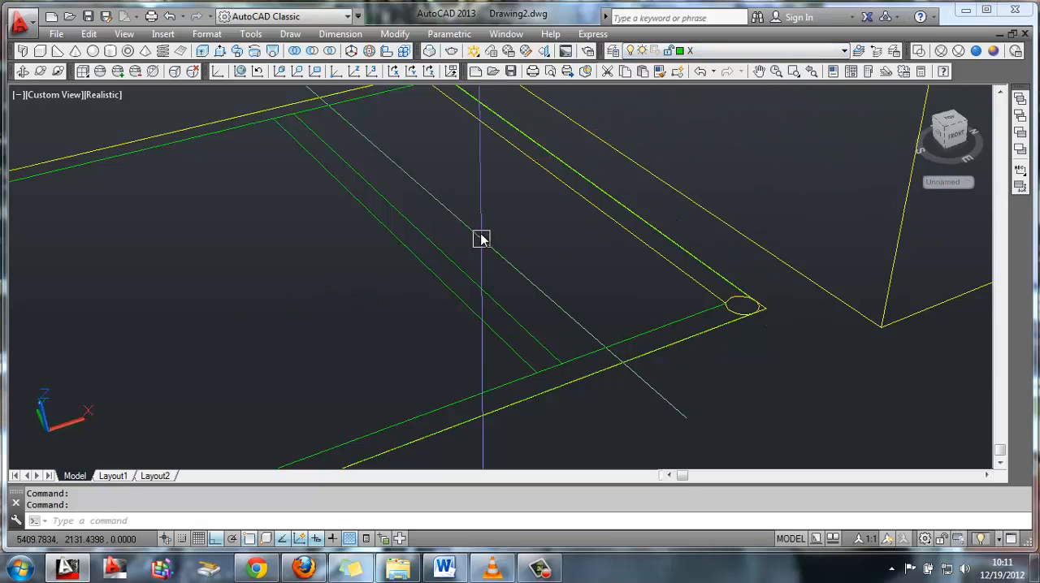
Try to create a boundary polyline from inside the far long side's strip and extrude it
{"action": "middle_click_drag", "start_coordinate": [498, 214], "coordinate": [566, 207]}
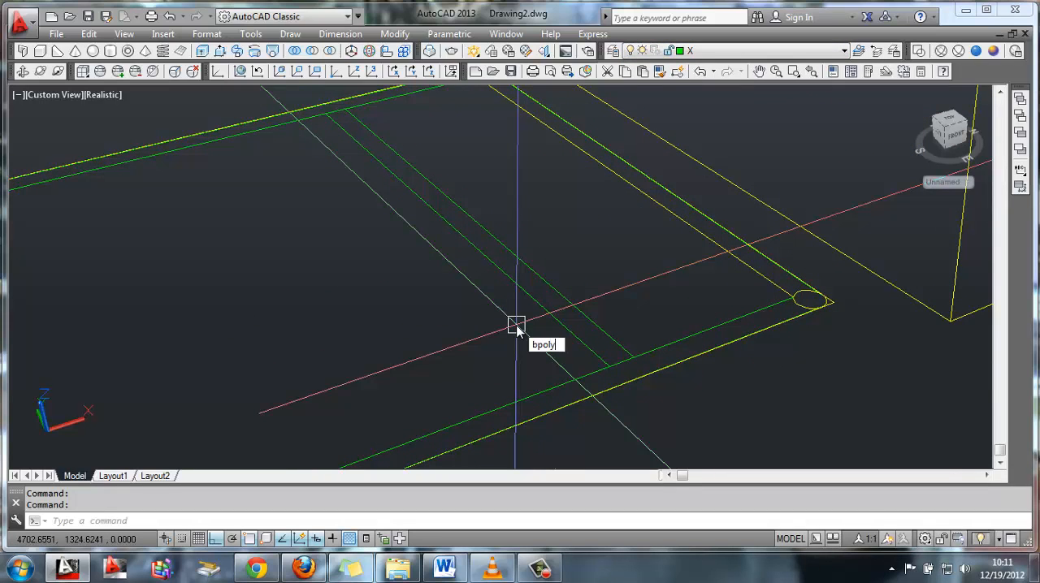
{"action": "key", "text": "Return"}
{"action": "left_click", "coordinate": [429, 206]}
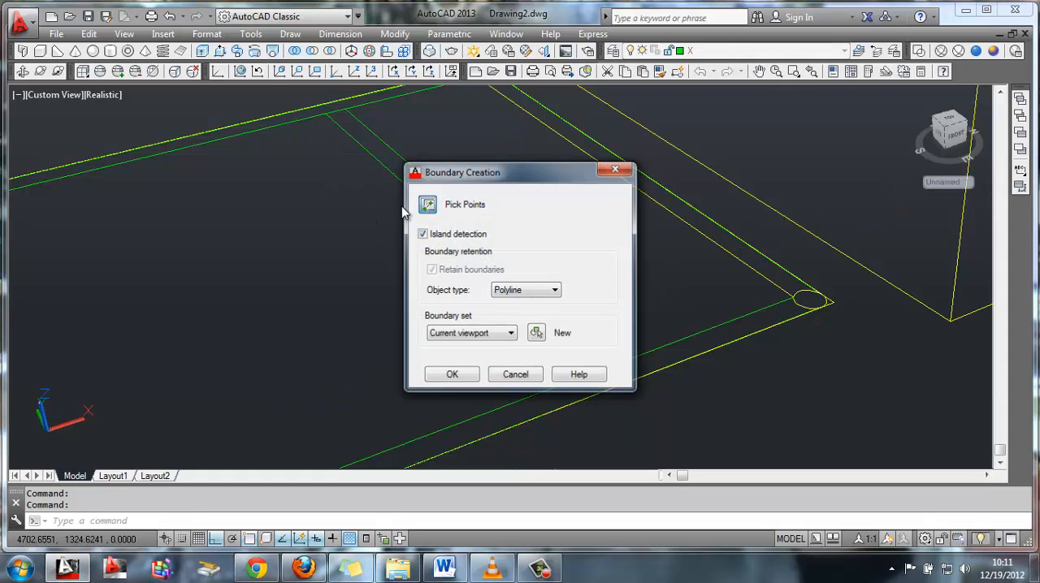
{"action": "middle_click_drag", "start_coordinate": [363, 289], "coordinate": [456, 371]}
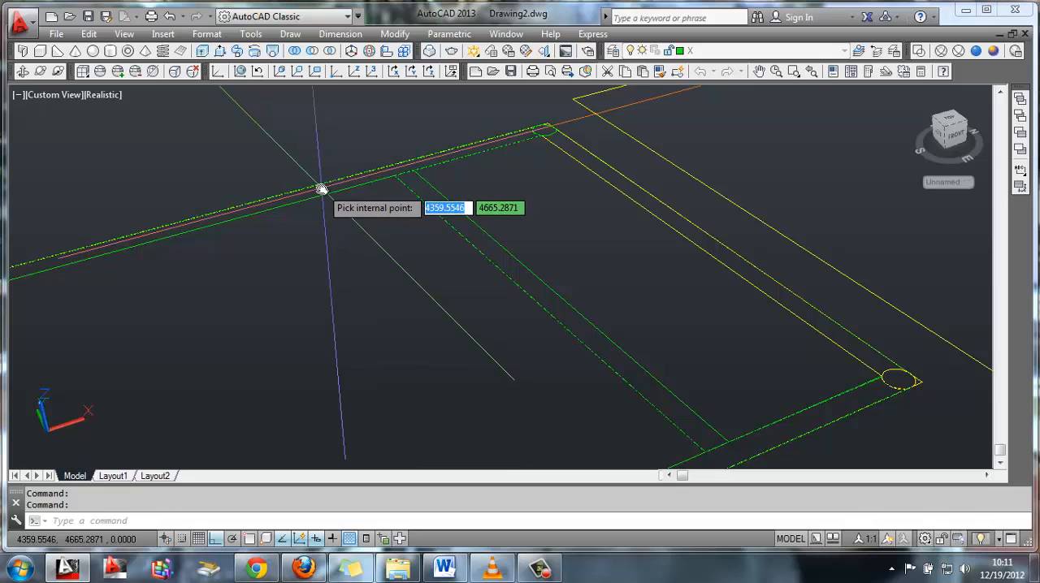
{"action": "left_click", "coordinate": [321, 191]}
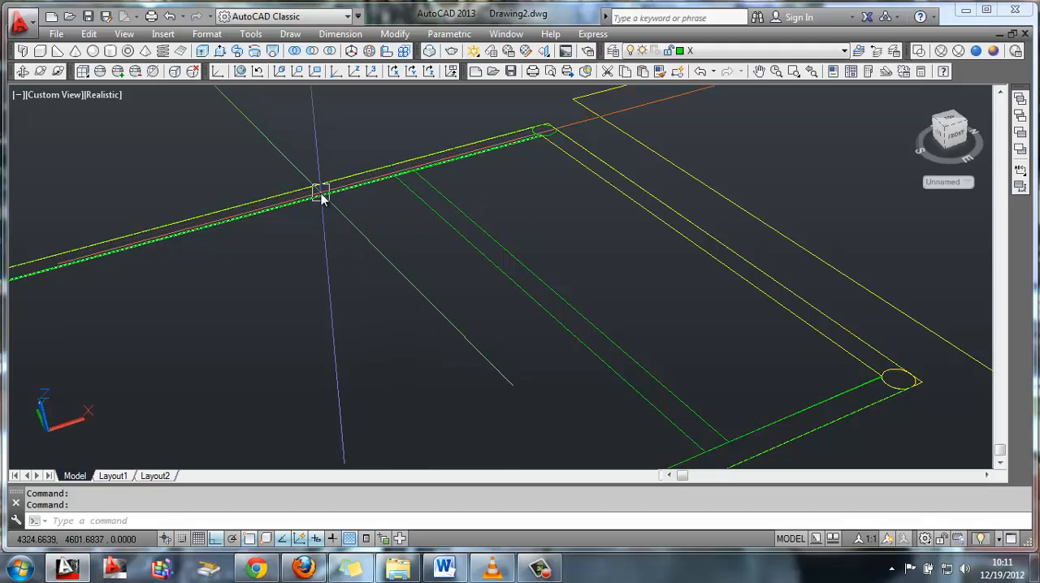
{"action": "key", "text": "Return"}
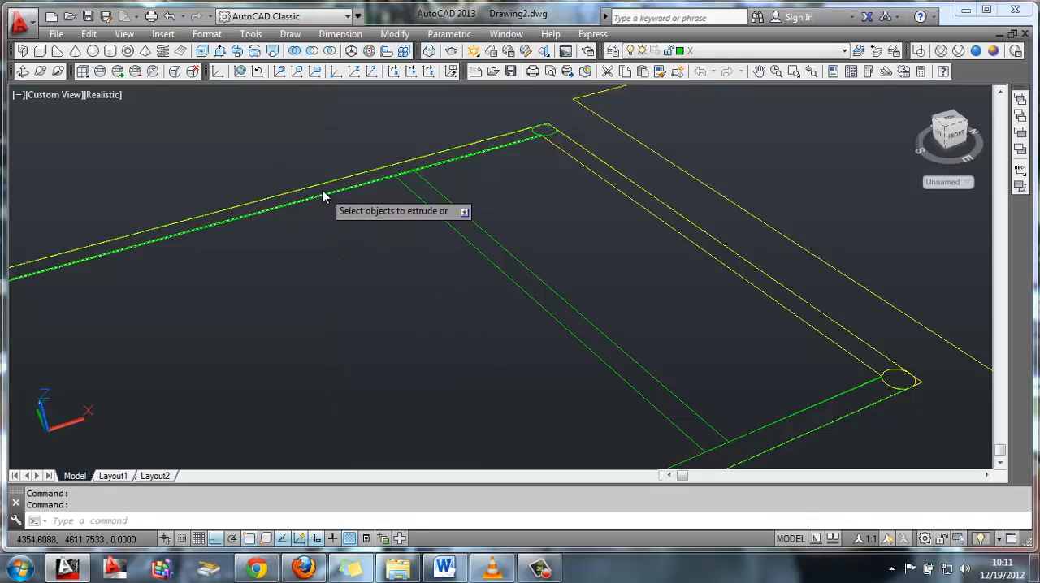
{"action": "left_click", "coordinate": [530, 130]}
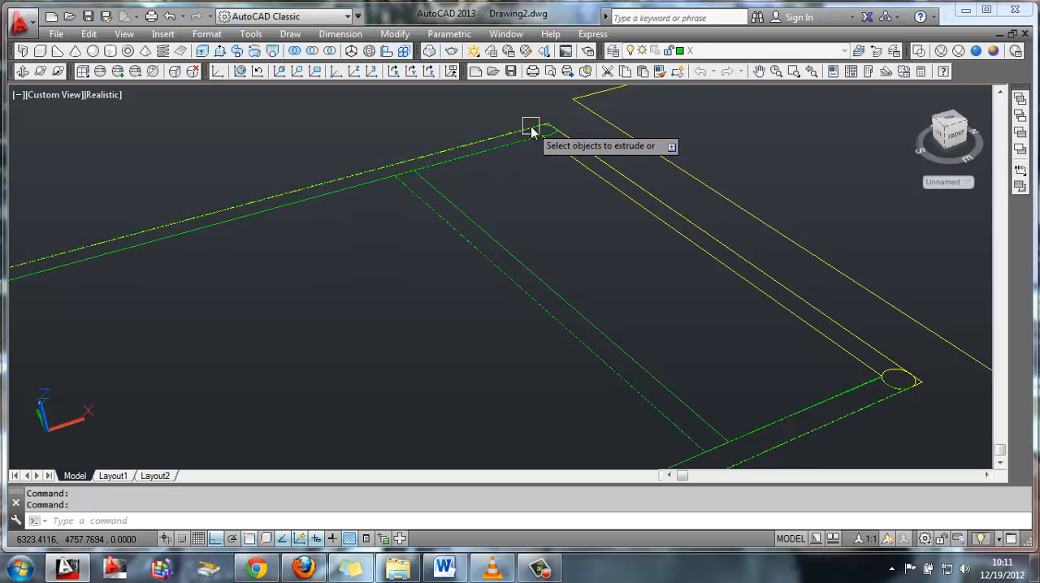
{"action": "key", "text": "Return"}
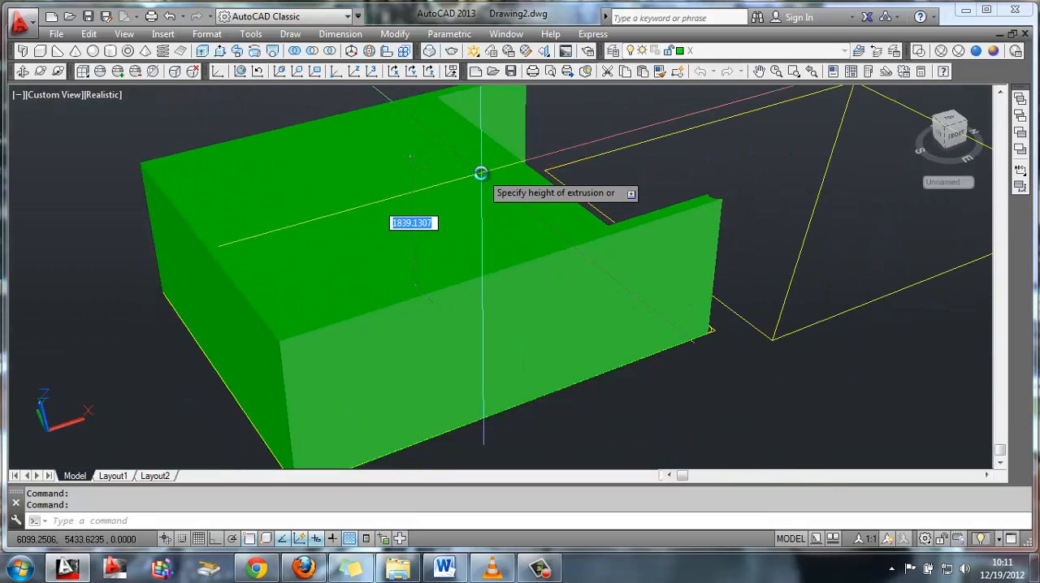
{"action": "key", "text": "Escape"}
Create a boundary polyline inside the short side strip farthest from the roof, between its two corner circles
{"action": "scroll", "coordinate": [481, 269], "scroll_direction": "up", "scroll_amount": 4}
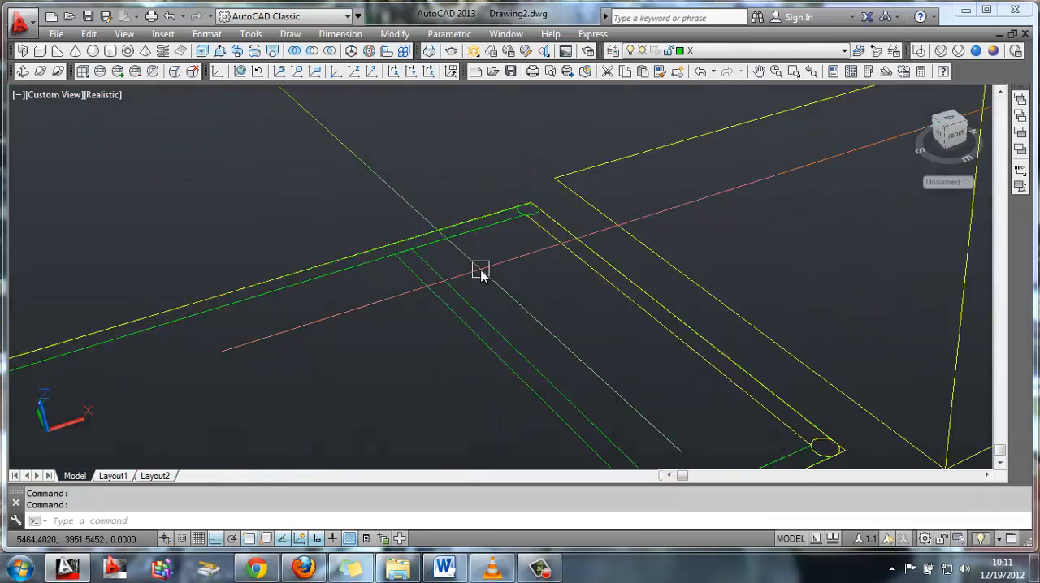
{"action": "middle_click_drag", "start_coordinate": [430, 305], "coordinate": [501, 182]}
{"action": "scroll", "coordinate": [520, 272], "scroll_direction": "down", "scroll_amount": 3}
{"action": "middle_click_drag", "start_coordinate": [452, 271], "coordinate": [453, 245]}
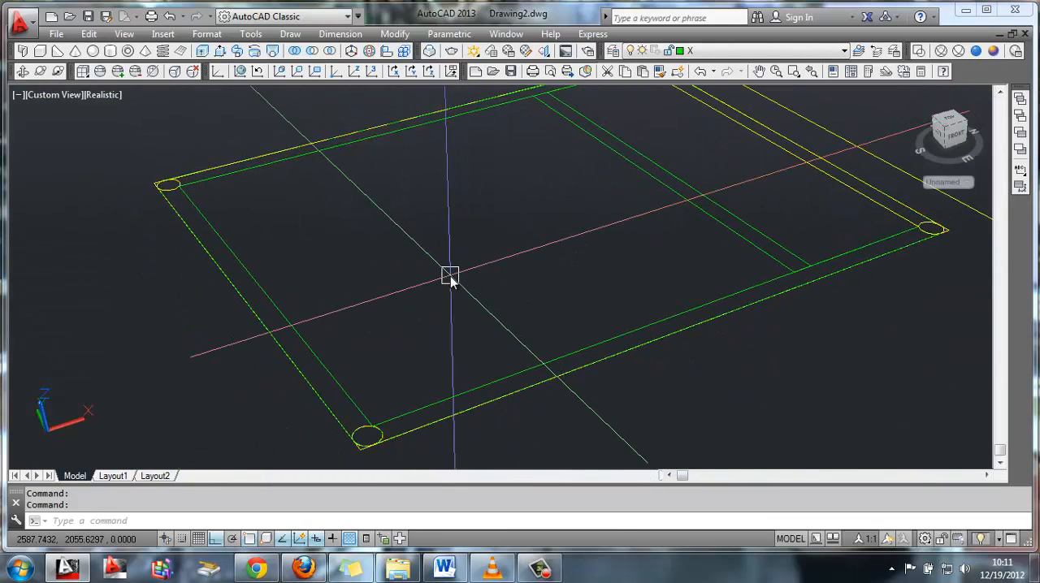
{"action": "type", "text": "oly"}
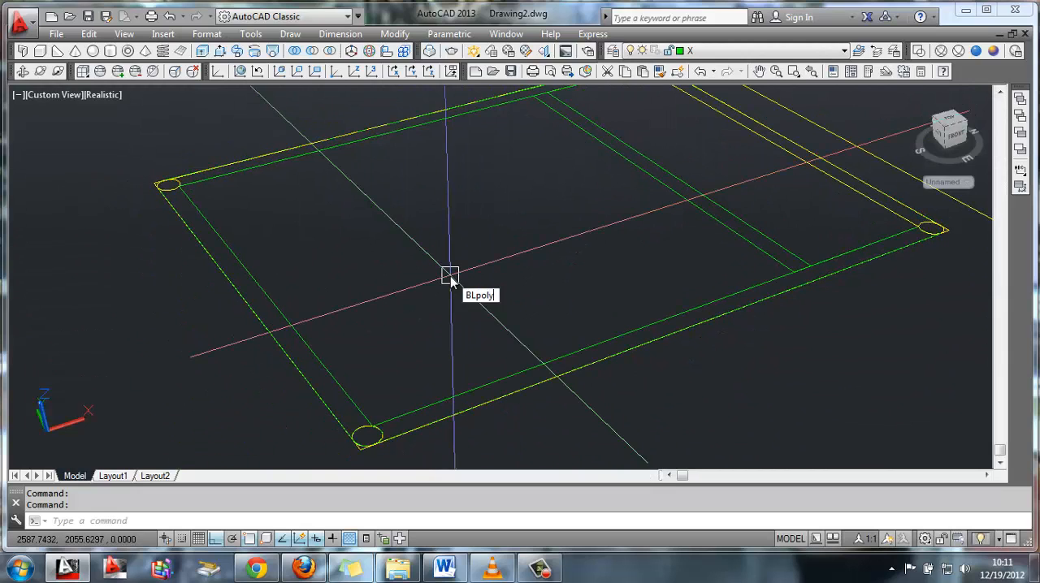
{"action": "key", "text": "Return"}
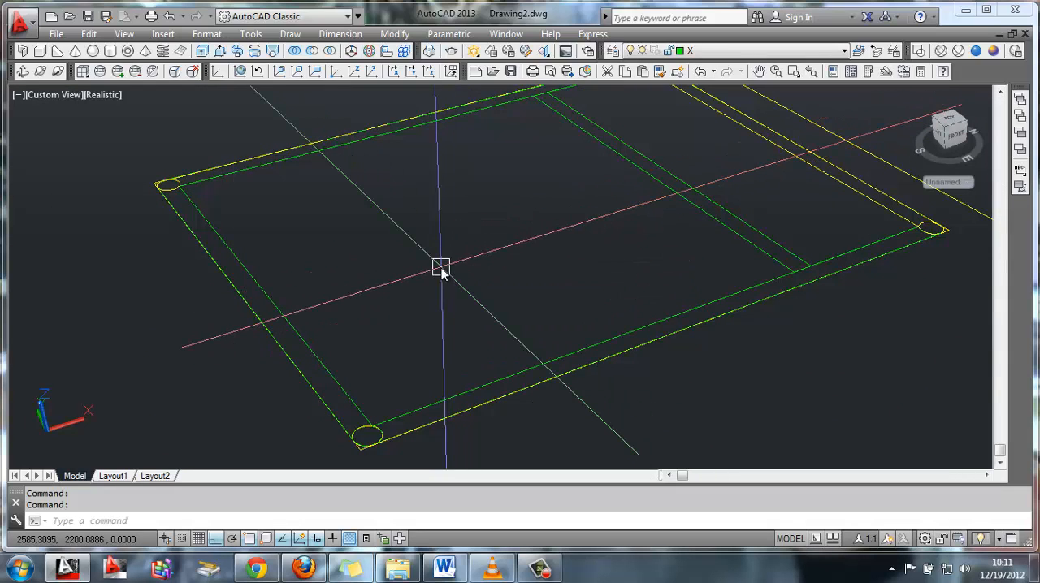
{"action": "type", "text": "bpol"}
{"action": "key", "text": "Return"}
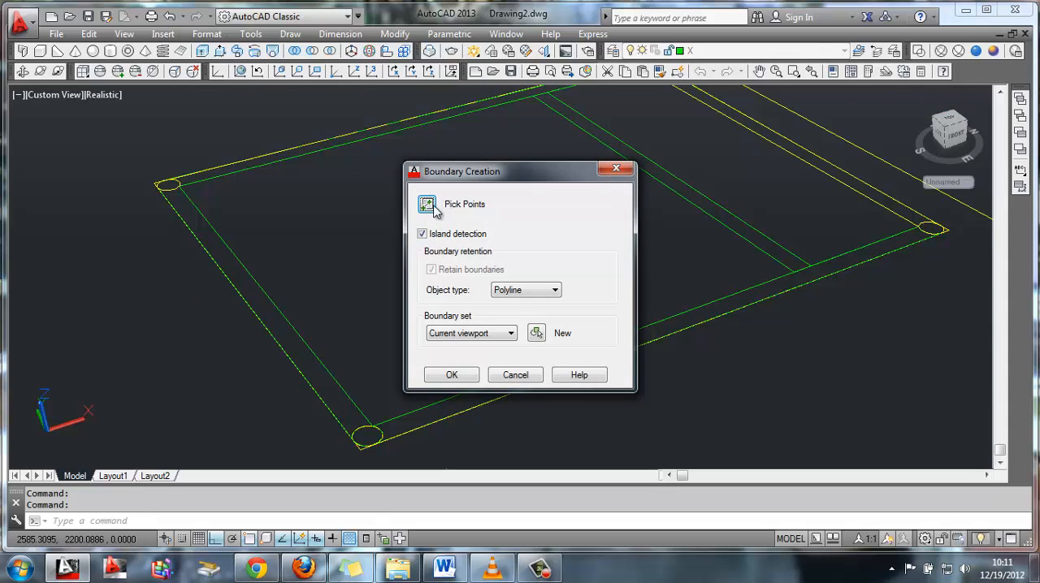
{"action": "left_click", "coordinate": [434, 207]}
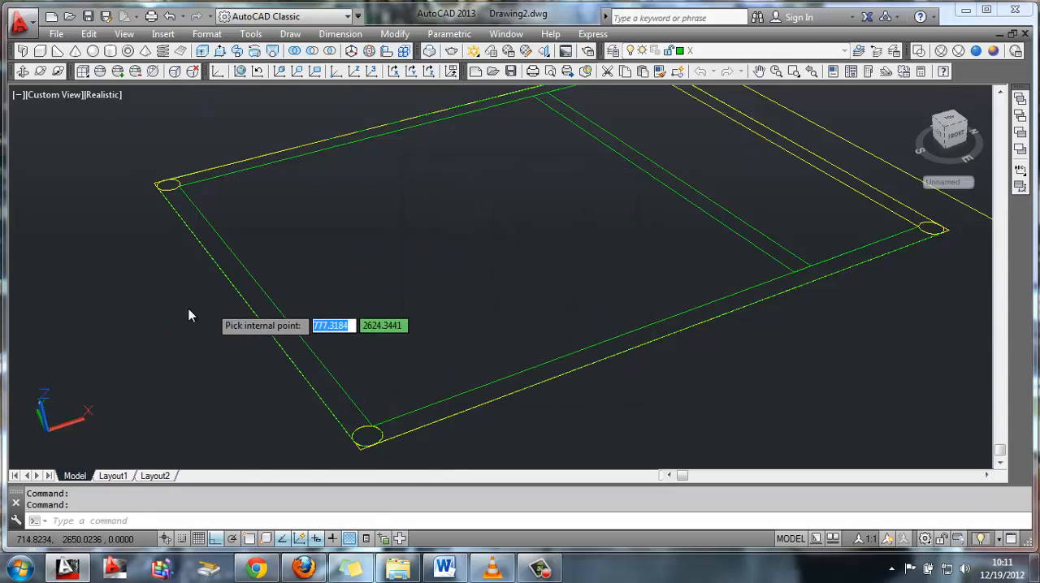
{"action": "left_click", "coordinate": [242, 287]}
Extrude the boundary of the short side farthest from the roof to a height of 3300
{"action": "type", "text": "ext"}
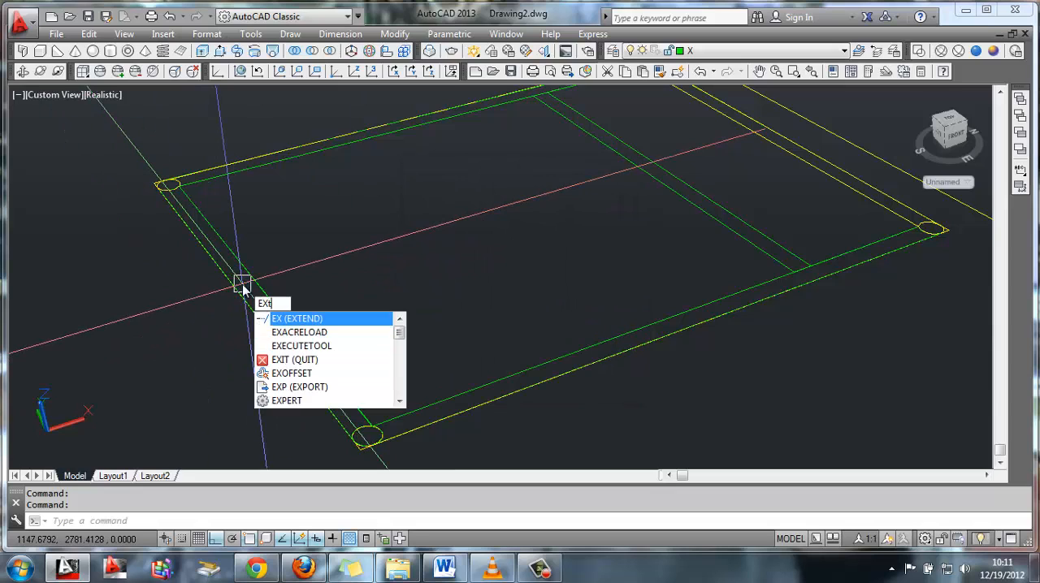
{"action": "key", "text": "Return"}
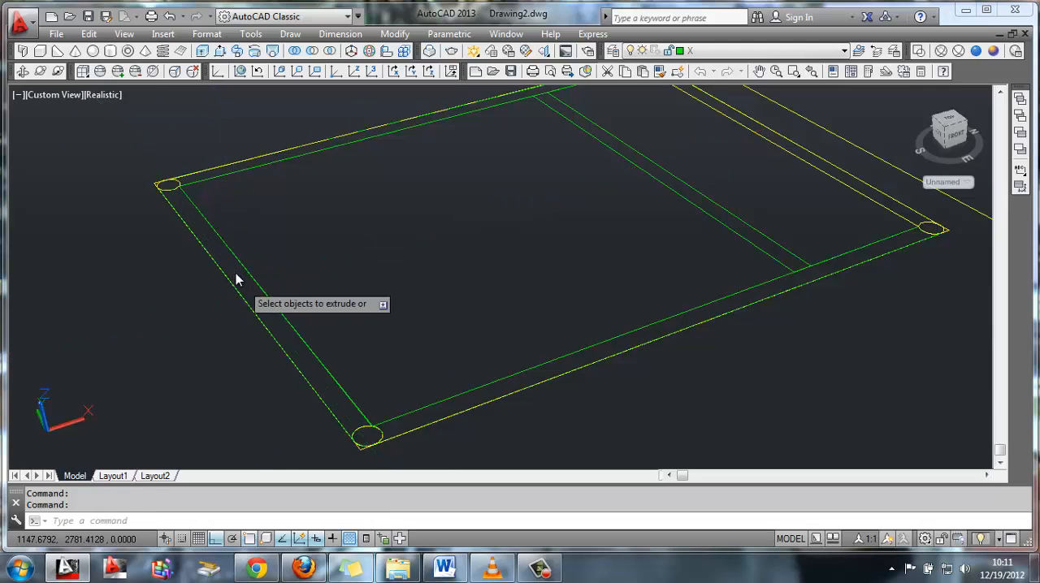
{"action": "left_click", "coordinate": [177, 195]}
{"action": "key", "text": "Return"}
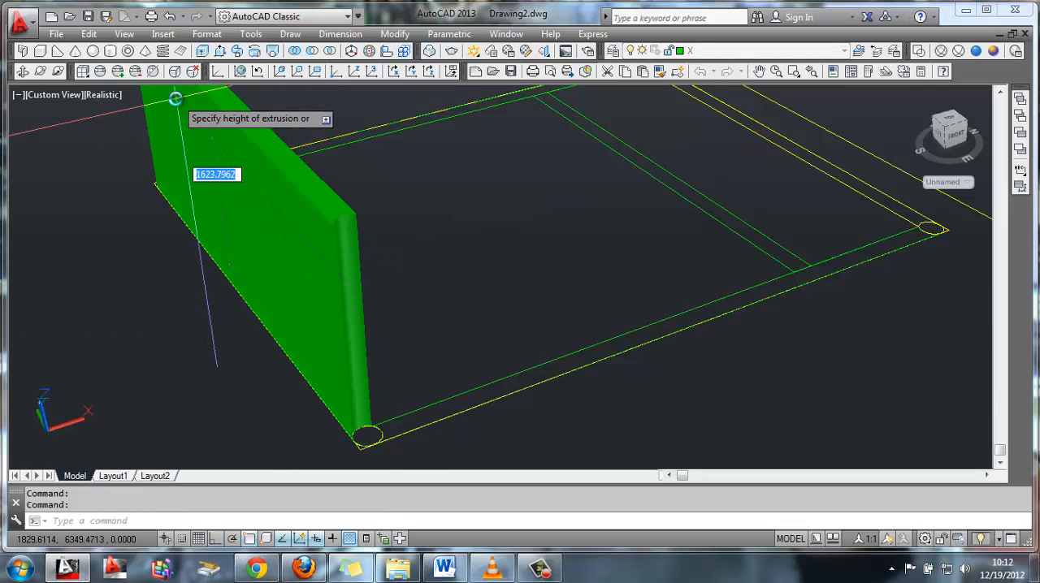
{"action": "type", "text": "3300"}
{"action": "key", "text": "Return"}
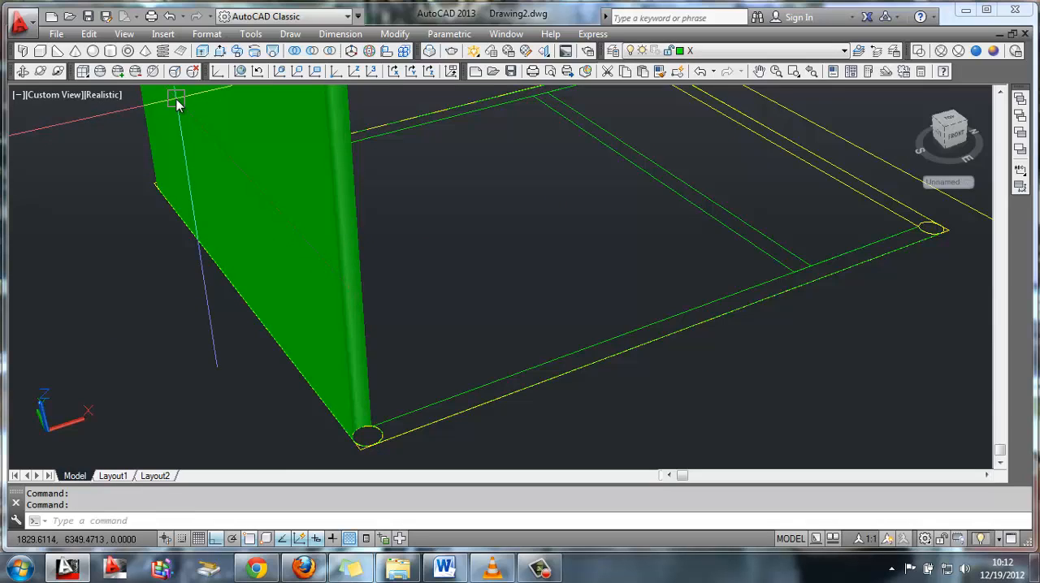
Create a boundary polyline inside the short side strip nearest the roof, between its two corner circles
{"action": "middle_click_drag", "start_coordinate": [598, 145], "coordinate": [532, 290], "text": "shift"}
{"action": "scroll", "coordinate": [533, 289], "scroll_direction": "up", "scroll_amount": 2}
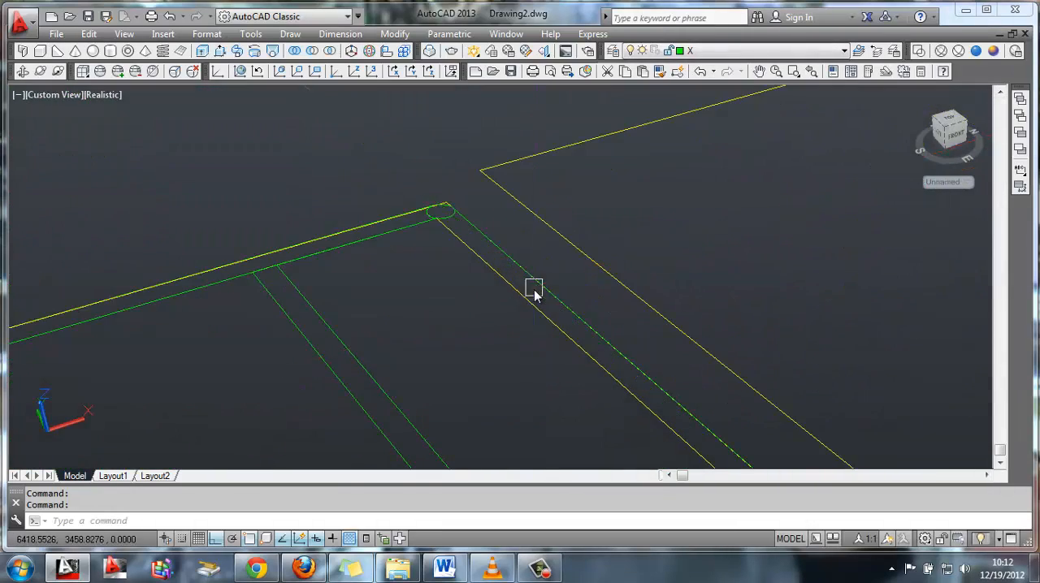
{"action": "type", "text": "E"}
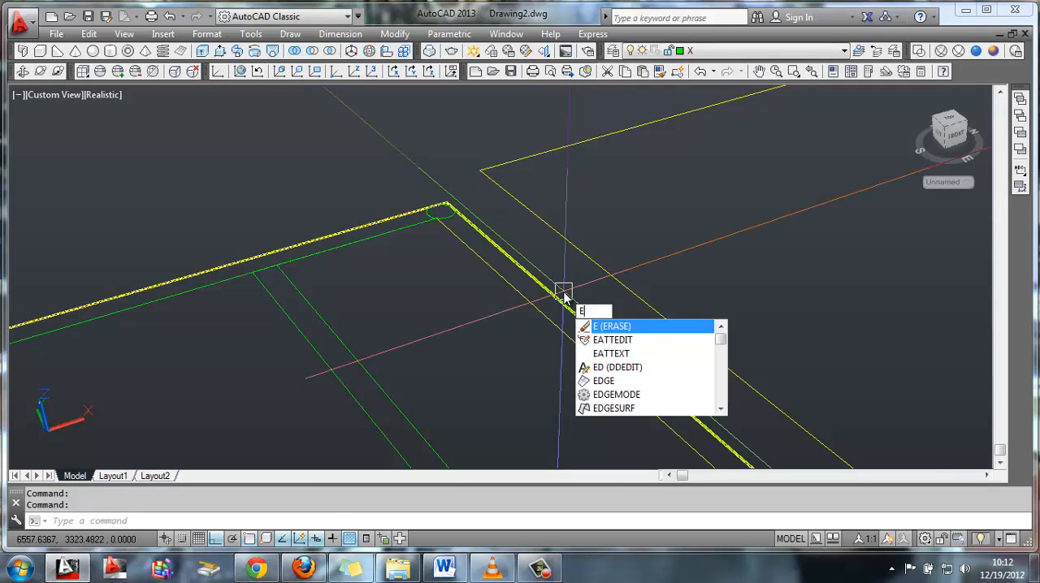
{"action": "key", "text": "BackSpace"}
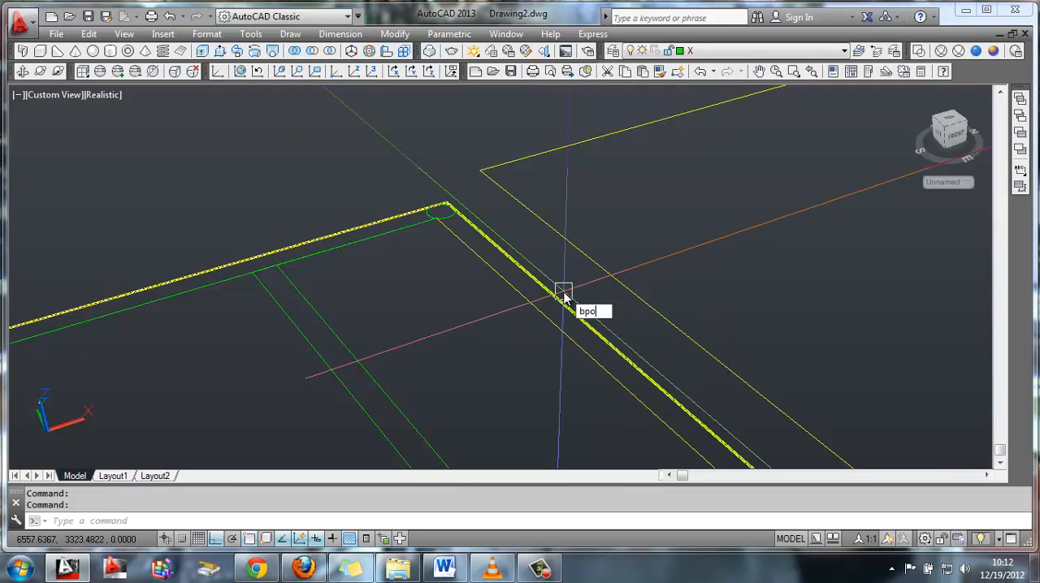
{"action": "type", "text": "BPOLY"}
{"action": "key", "text": "Return"}
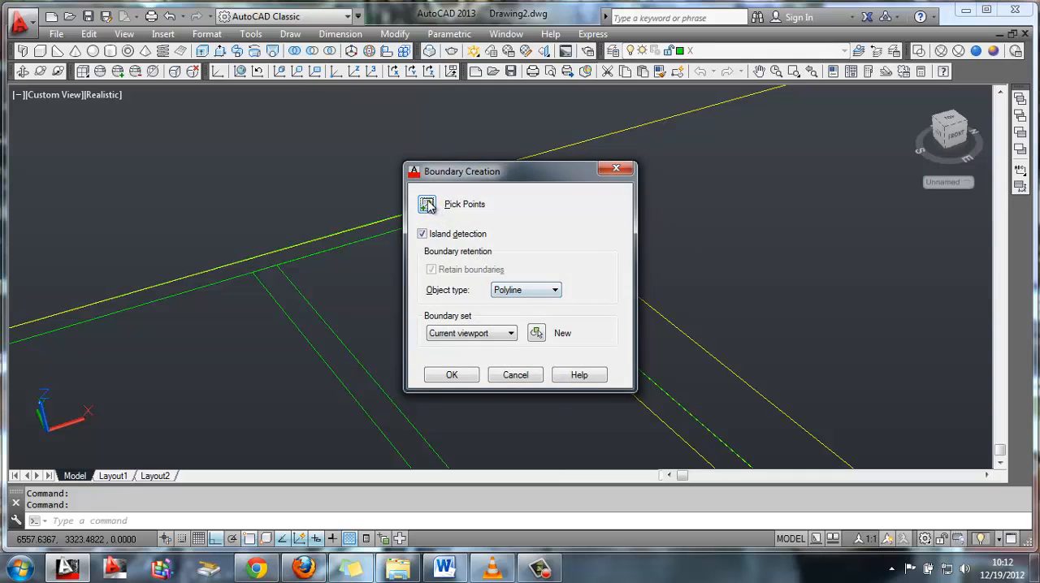
{"action": "left_click", "coordinate": [429, 203]}
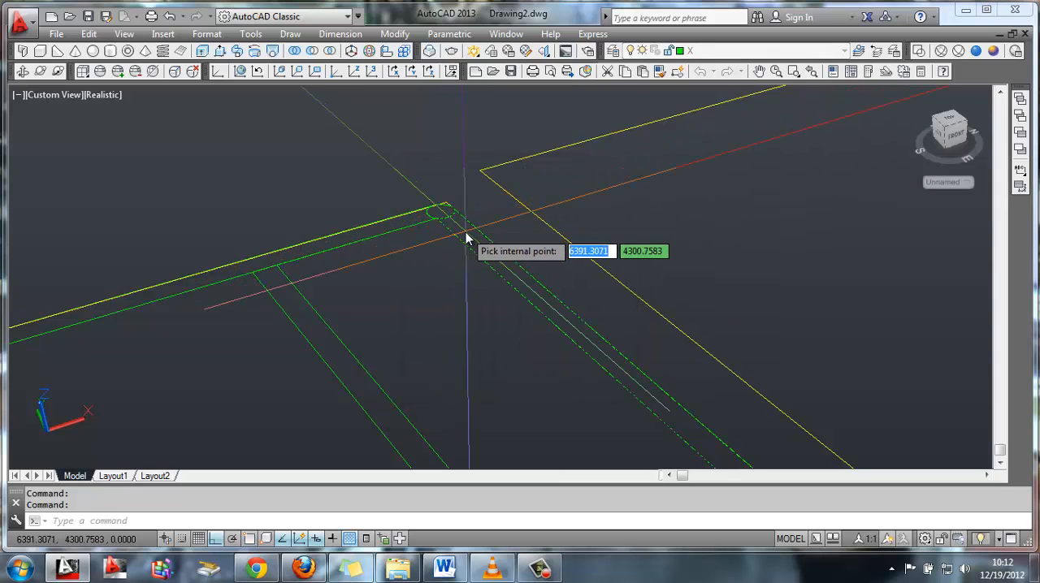
{"action": "key", "text": "Return"}
Extrude the boundary of the short side nearest the roof upward into a full-height wall
{"action": "type", "text": "ext"}
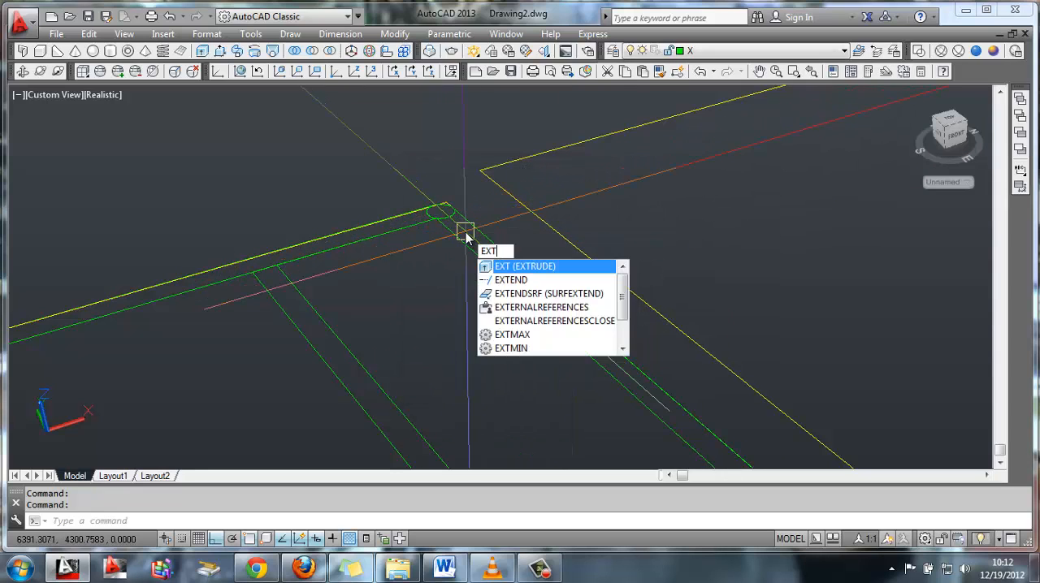
{"action": "key", "text": "Return"}
{"action": "left_click", "coordinate": [452, 219]}
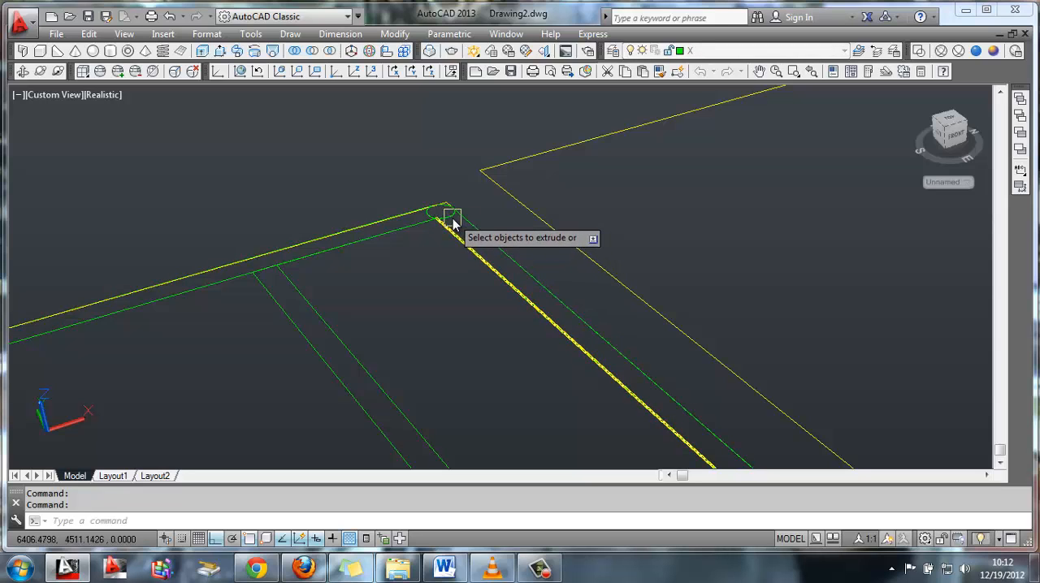
{"action": "key", "text": "Return"}
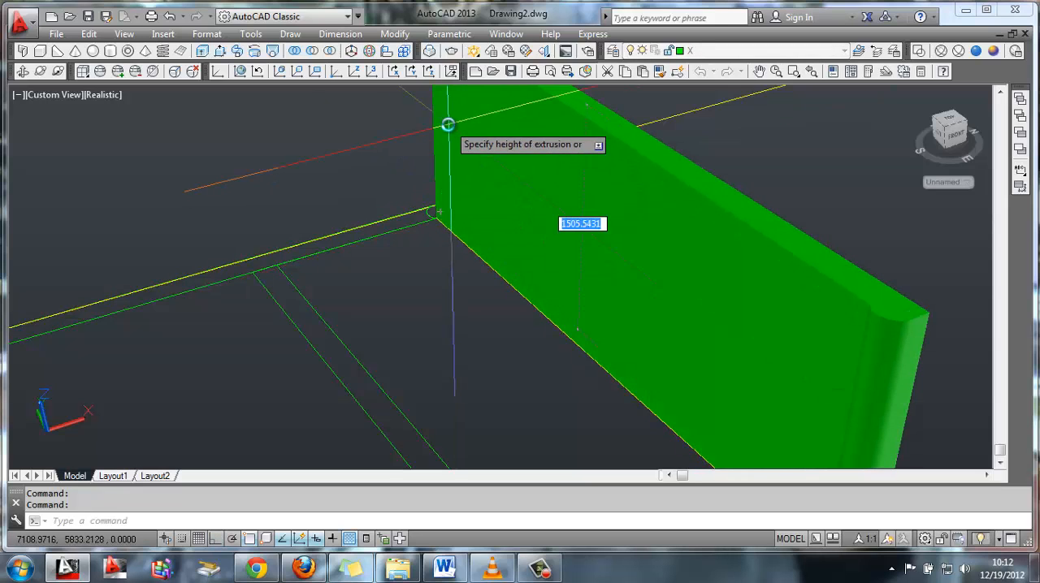
{"action": "key", "text": "Return"}
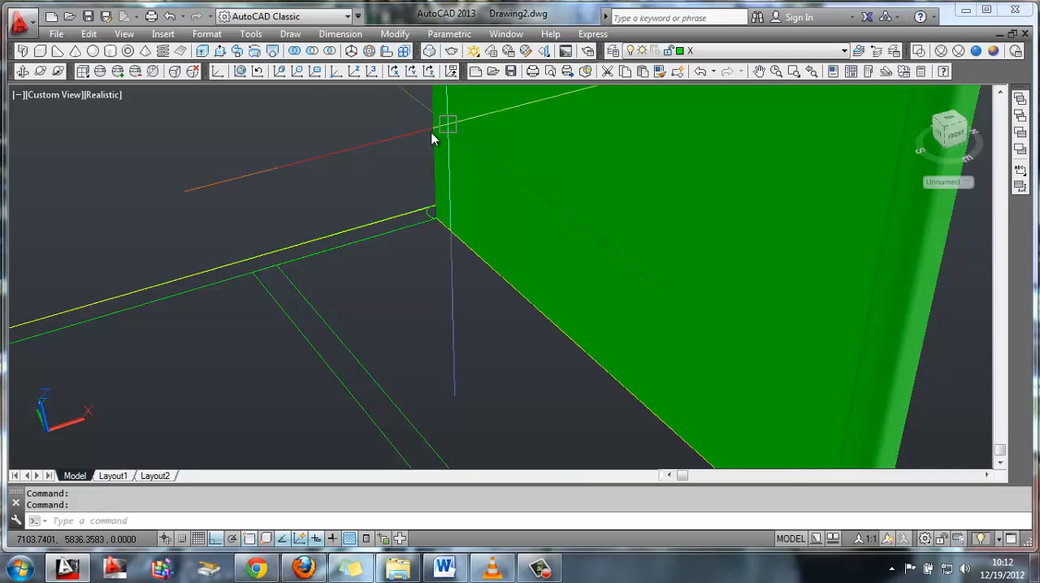
Create a boundary polyline from inside the far long side's strip, between the interior partition and the nearest-roof corner
{"action": "middle_click_drag", "start_coordinate": [455, 260], "coordinate": [591, 322]}
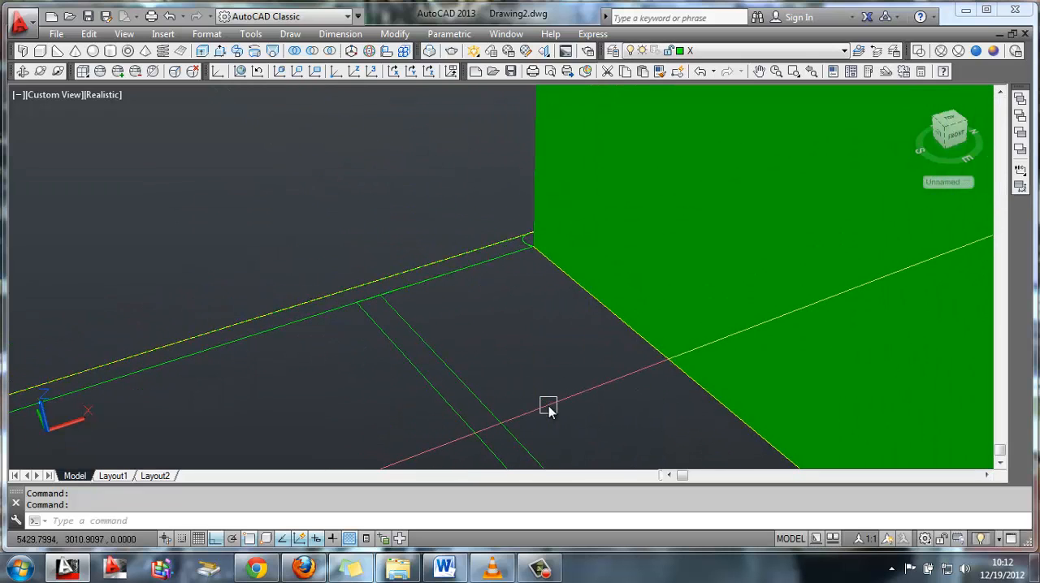
{"action": "type", "text": "BPOLY"}
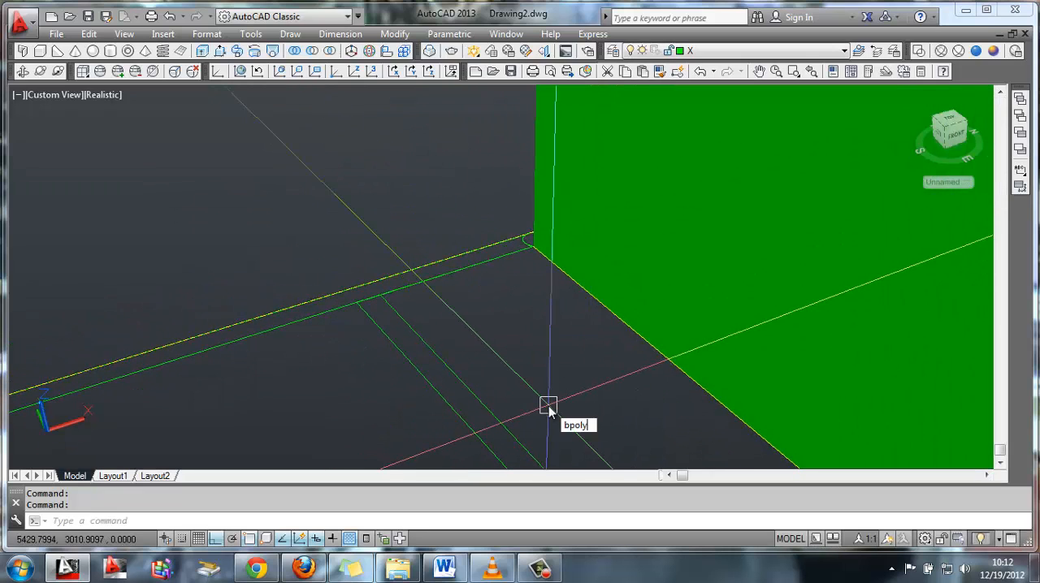
{"action": "key", "text": "Return"}
{"action": "left_click", "coordinate": [428, 205]}
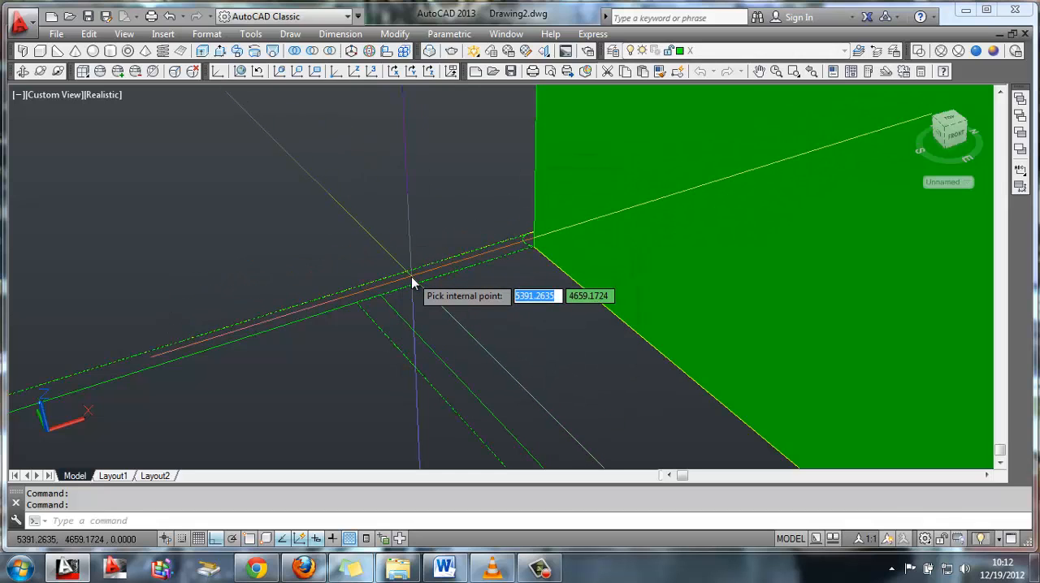
{"action": "key", "text": "Return"}
Create a boundary polyline inside the interior partition strip near its junction with the far long side
{"action": "middle_click_drag", "start_coordinate": [540, 348], "coordinate": [555, 336]}
{"action": "type", "text": "boundary"}
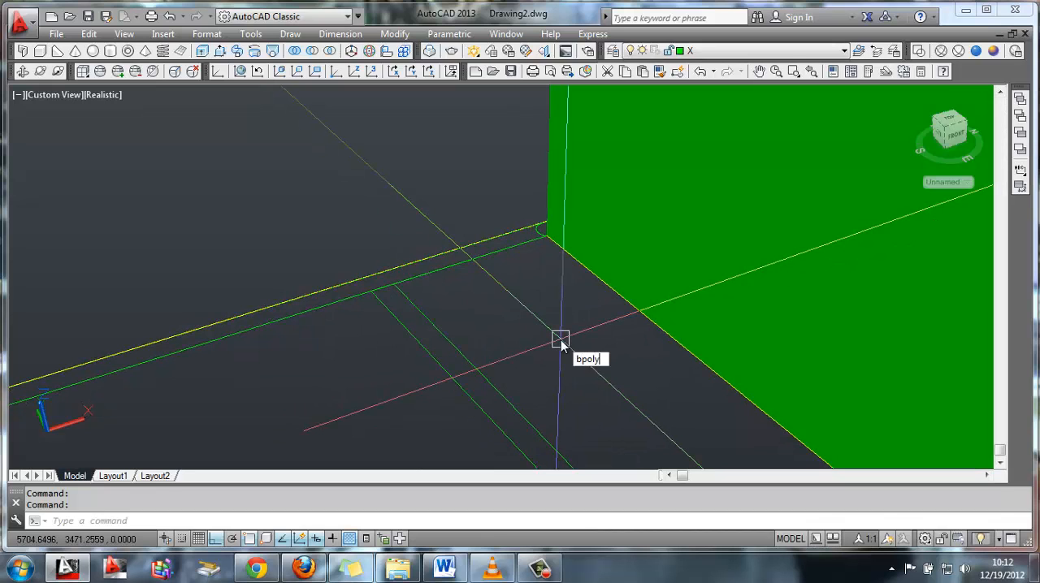
{"action": "key", "text": "Return"}
{"action": "left_click", "coordinate": [429, 206]}
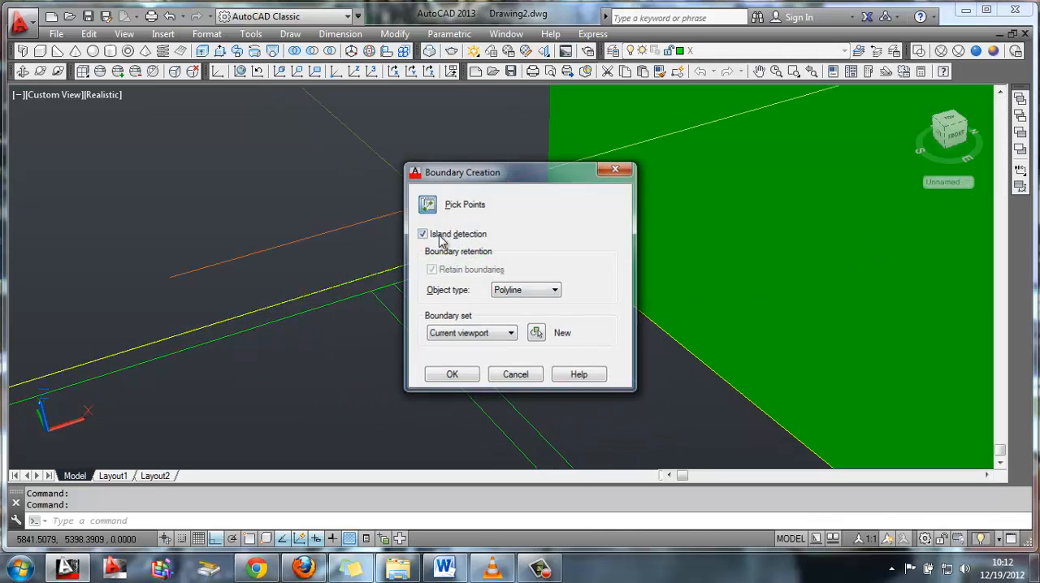
{"action": "left_click", "coordinate": [423, 329]}
{"action": "key", "text": "Return"}
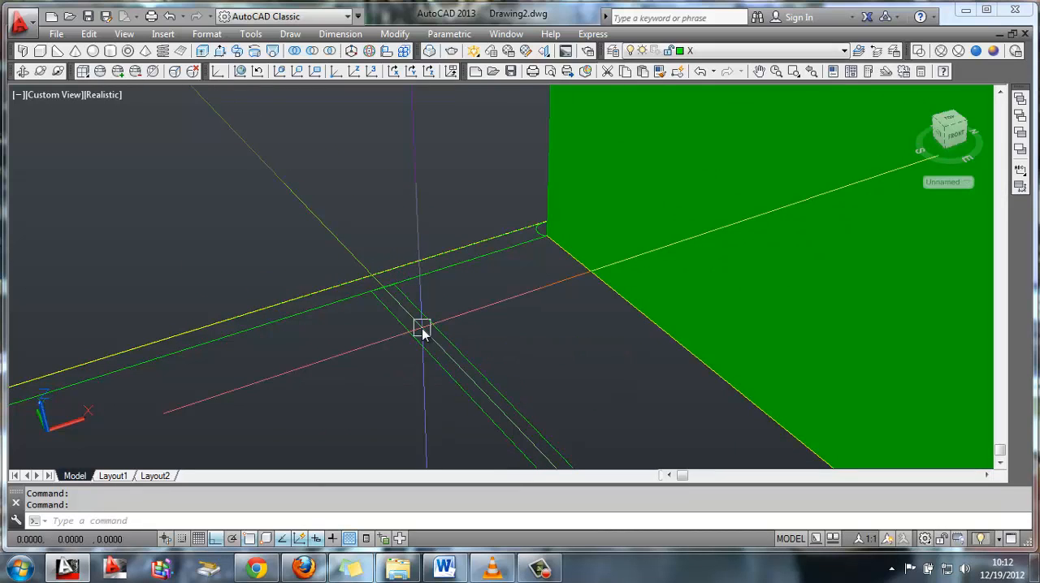
Try to extrude the far long side's boundary and the interior partition's lines together near their junction
{"action": "type", "text": "ext"}
{"action": "key", "text": "Return"}
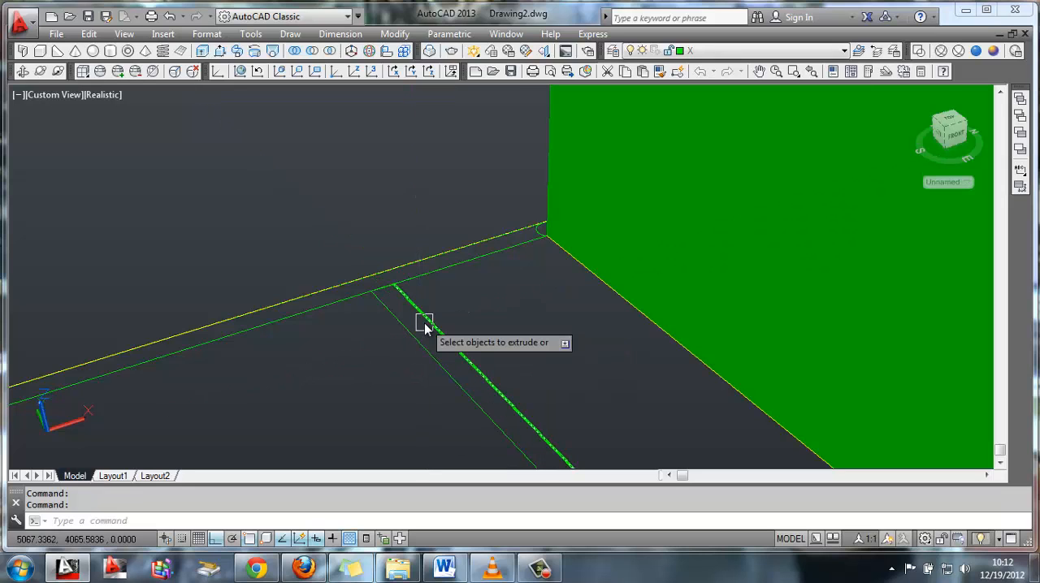
{"action": "left_click", "coordinate": [387, 289]}
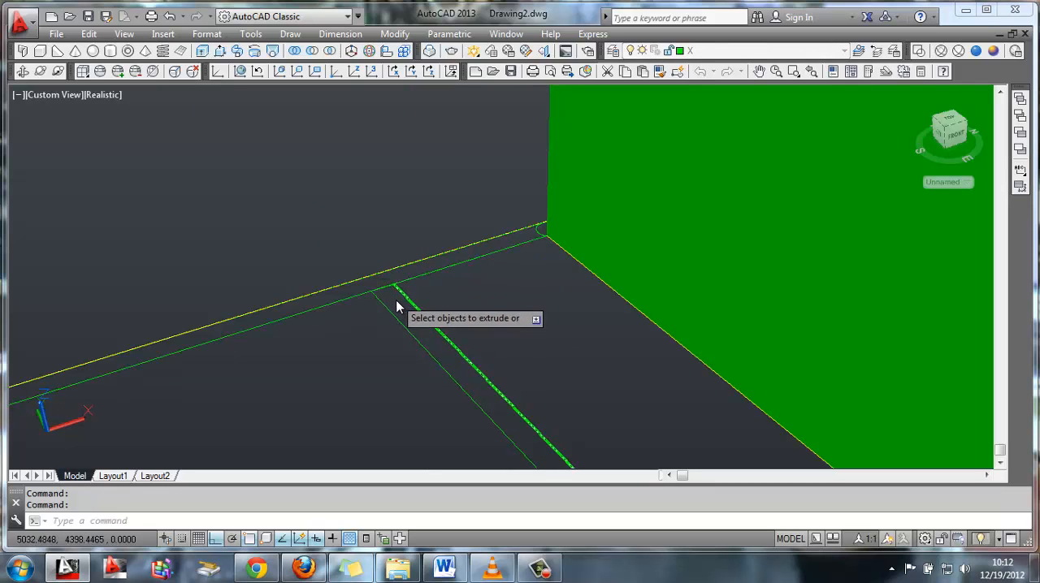
{"action": "left_click", "coordinate": [515, 368]}
{"action": "left_click", "coordinate": [389, 422]}
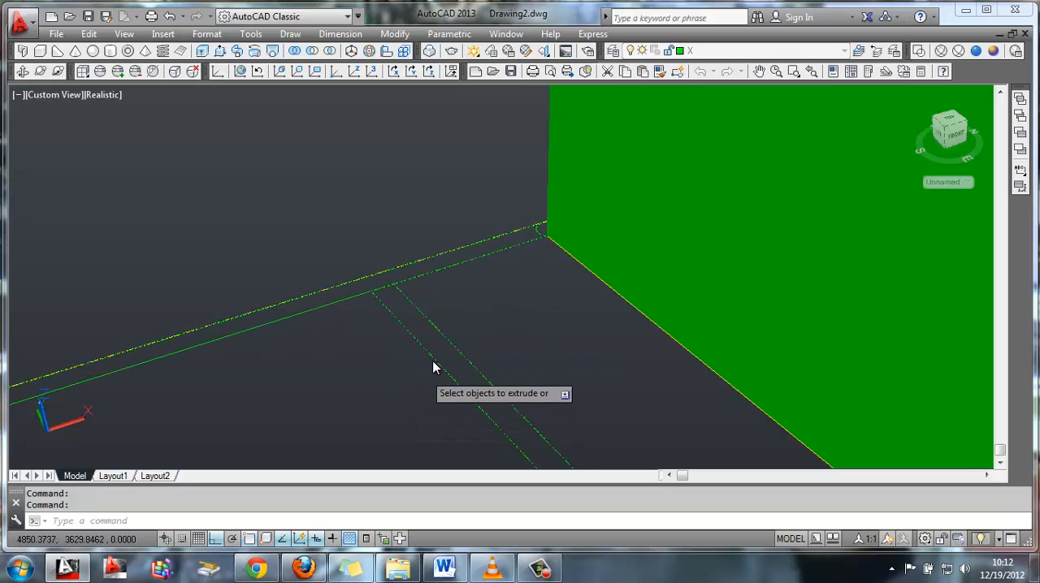
{"action": "left_click", "coordinate": [520, 353]}
{"action": "left_click", "coordinate": [361, 430]}
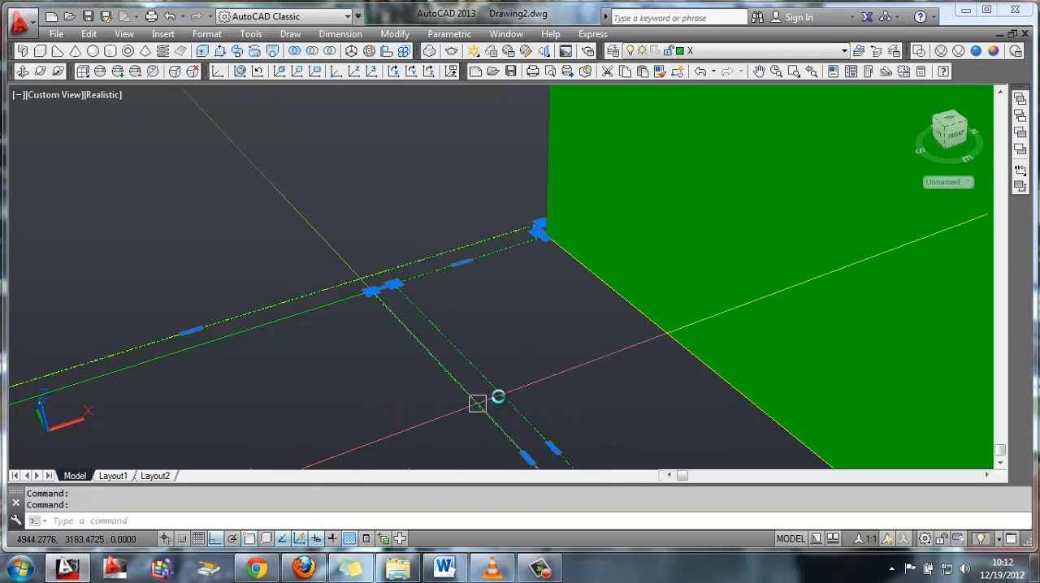
Try to extrude the interior partition by selecting its outline near its junction with the near long side
{"action": "middle_click_drag", "start_coordinate": [446, 258], "coordinate": [587, 302], "text": "shift"}
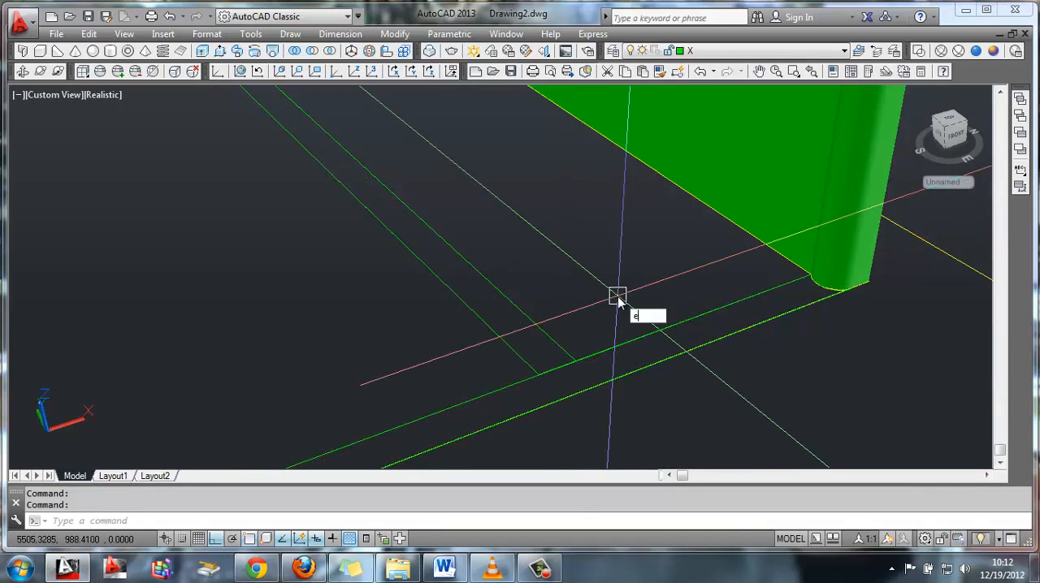
{"action": "type", "text": "xt"}
{"action": "key", "text": "Return"}
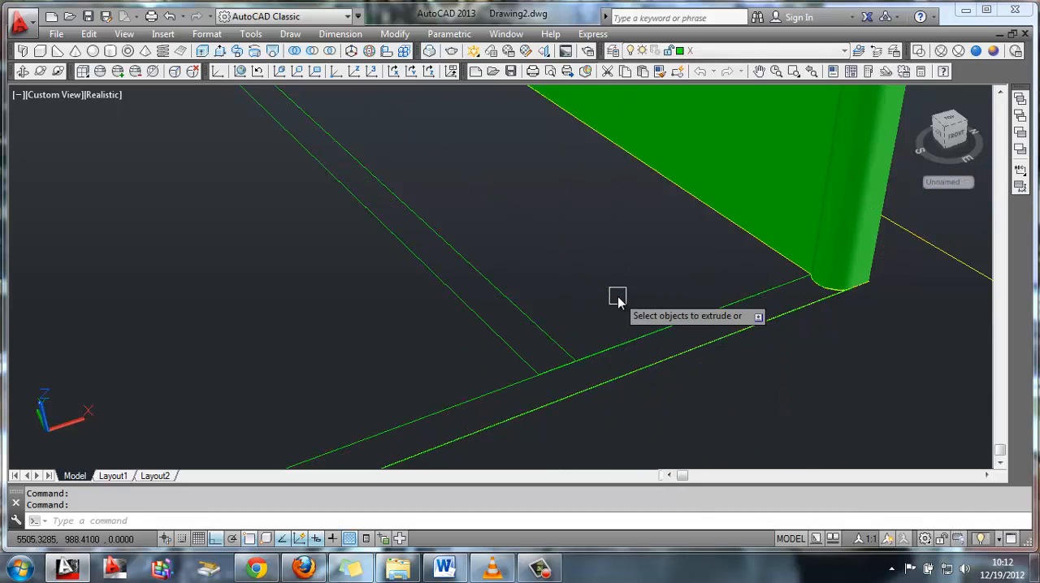
{"action": "left_click", "coordinate": [561, 372]}
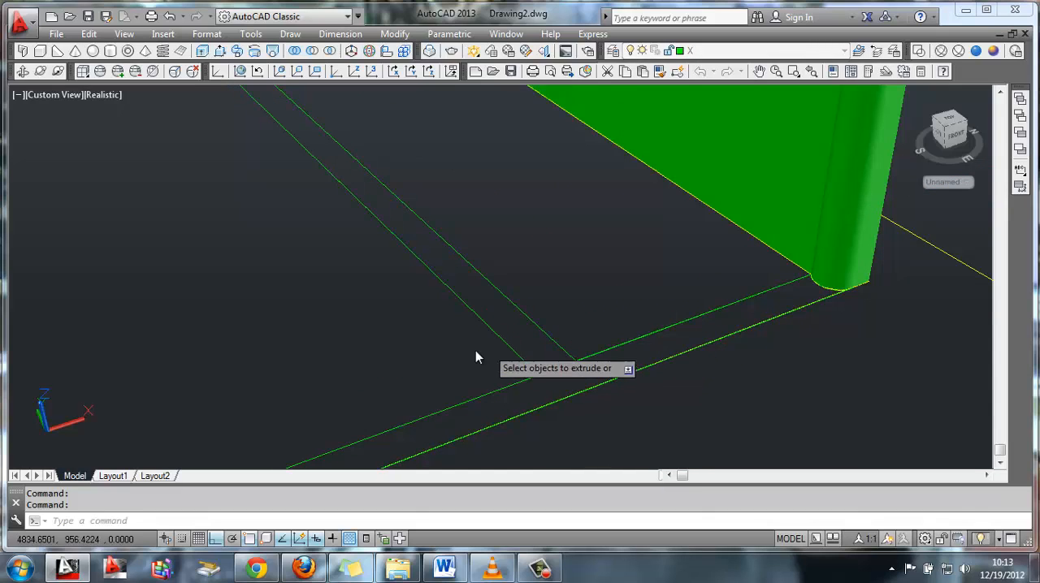
{"action": "left_click", "coordinate": [427, 352]}
{"action": "left_click", "coordinate": [607, 257]}
{"action": "left_click", "coordinate": [585, 286]}
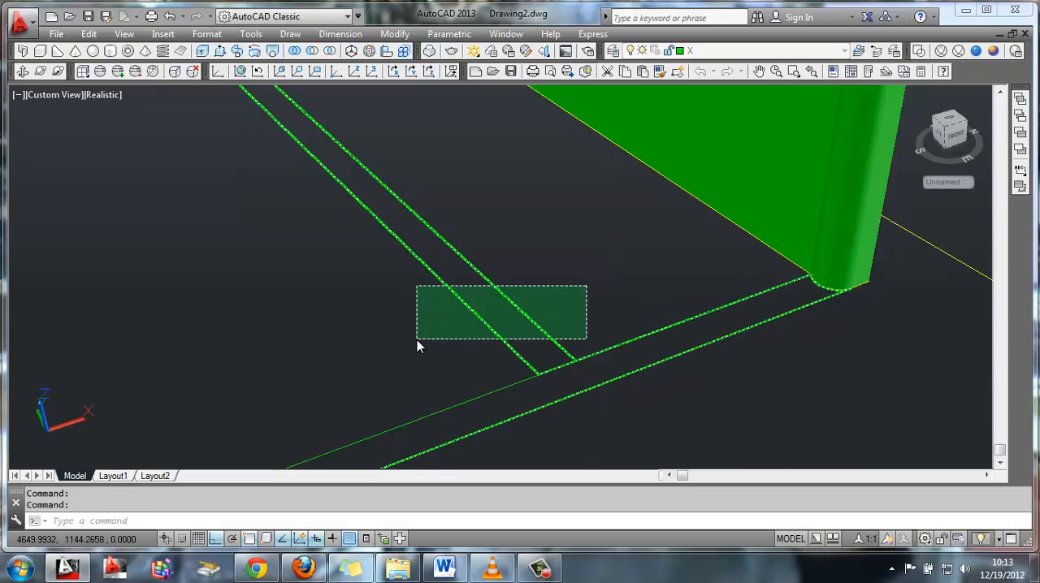
{"action": "left_click", "coordinate": [566, 259]}
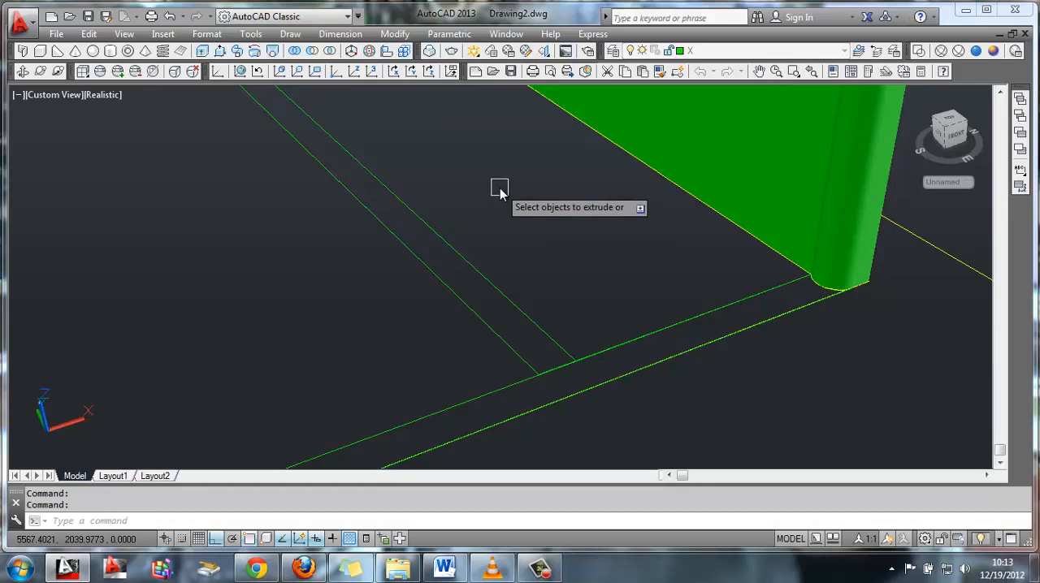
Try to turn the interior partition strip into a wall with Presspull, and pick its overlapping boundary polyline
{"action": "middle_click_drag", "start_coordinate": [495, 187], "coordinate": [372, 279], "text": "shift"}
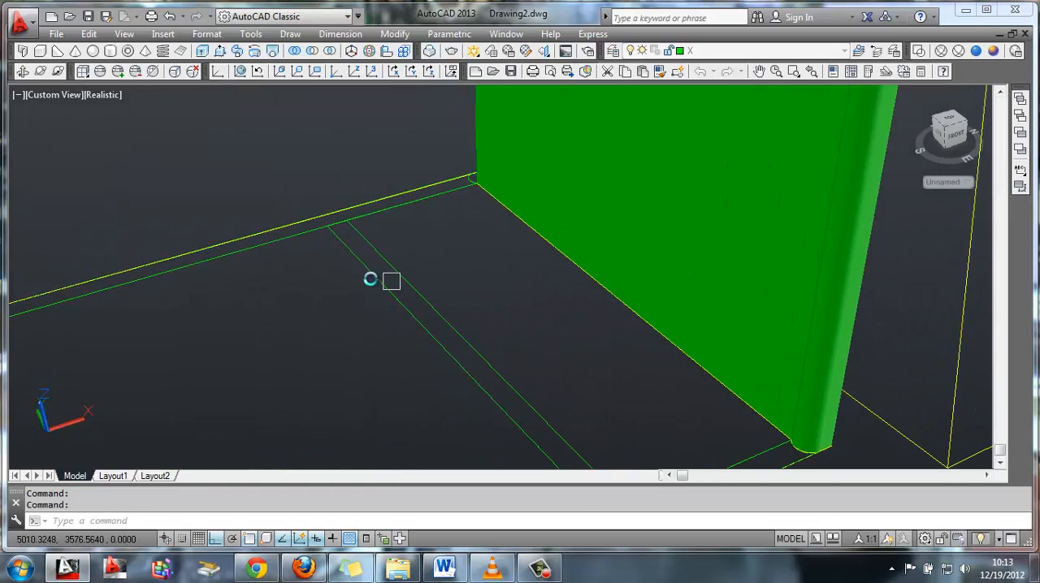
{"action": "left_click", "coordinate": [223, 51]}
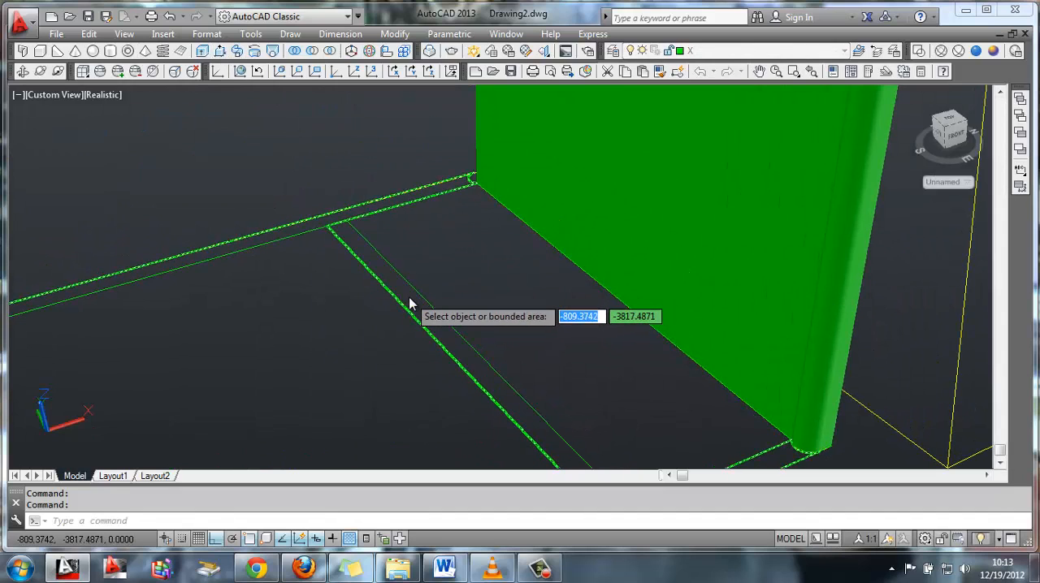
{"action": "key", "text": "Escape"}
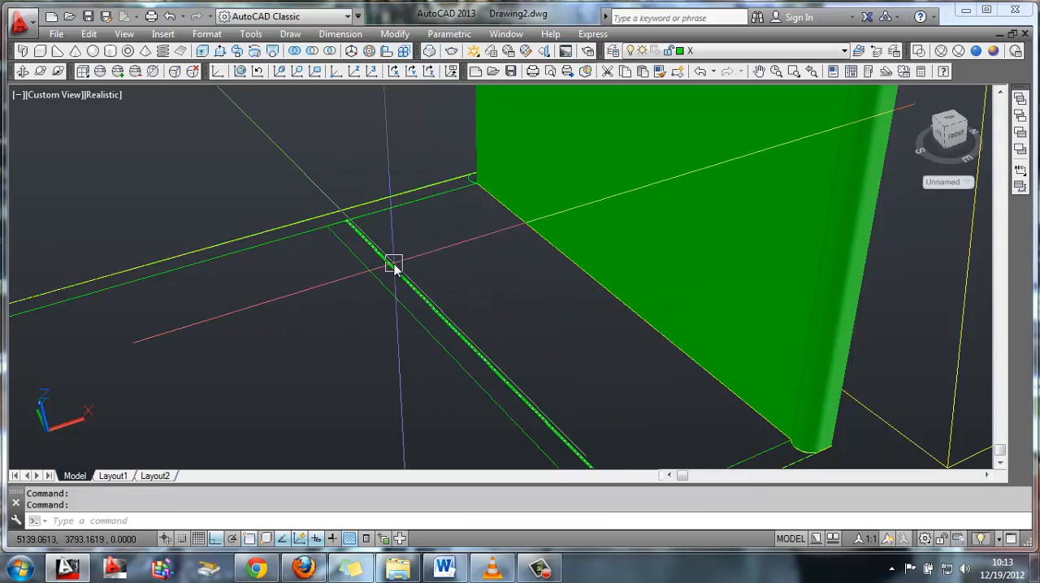
{"action": "left_click", "coordinate": [380, 273]}
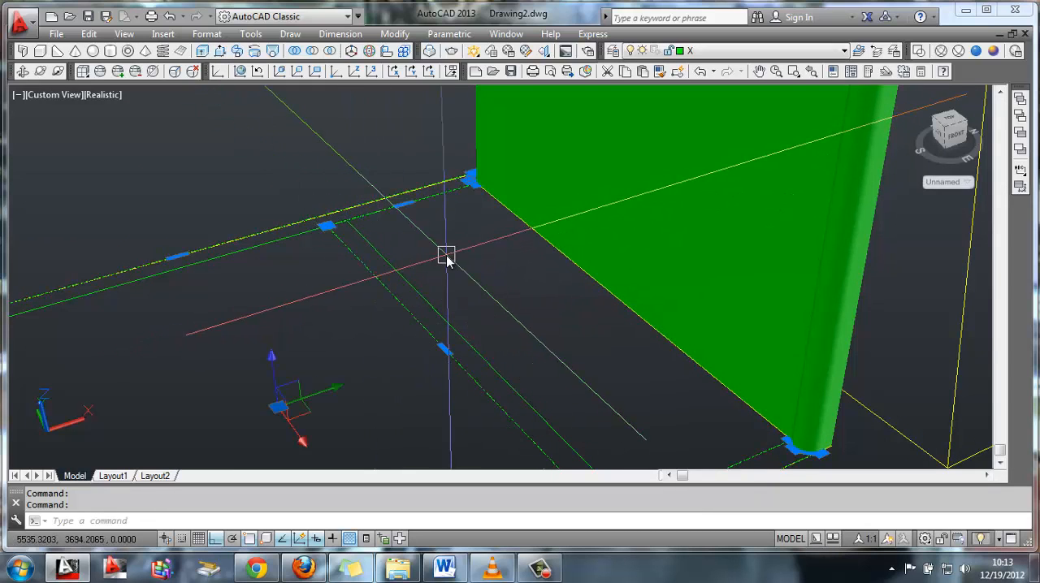
{"action": "key", "text": "Escape"}
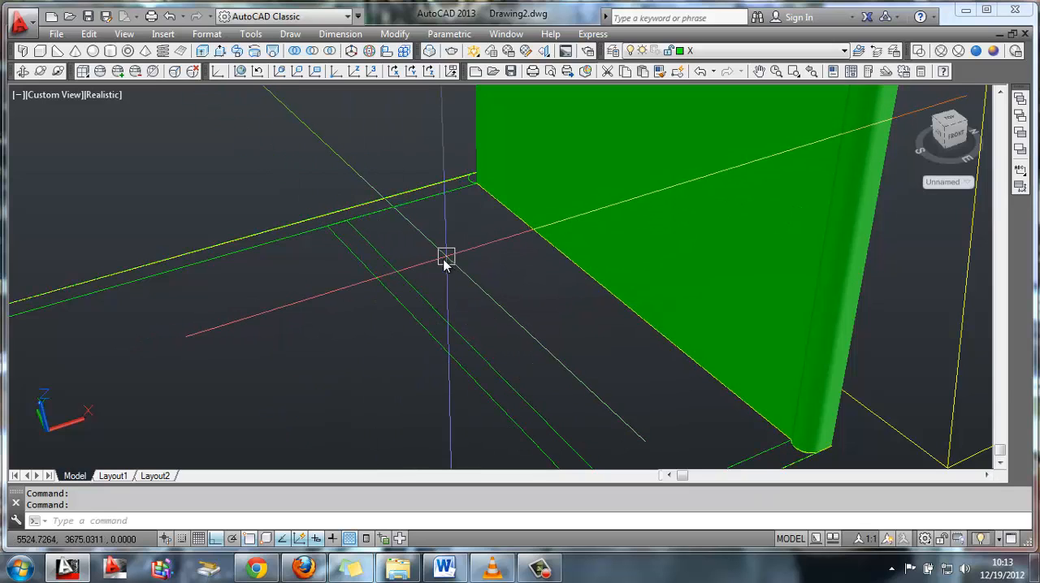
{"action": "left_click", "coordinate": [370, 277]}
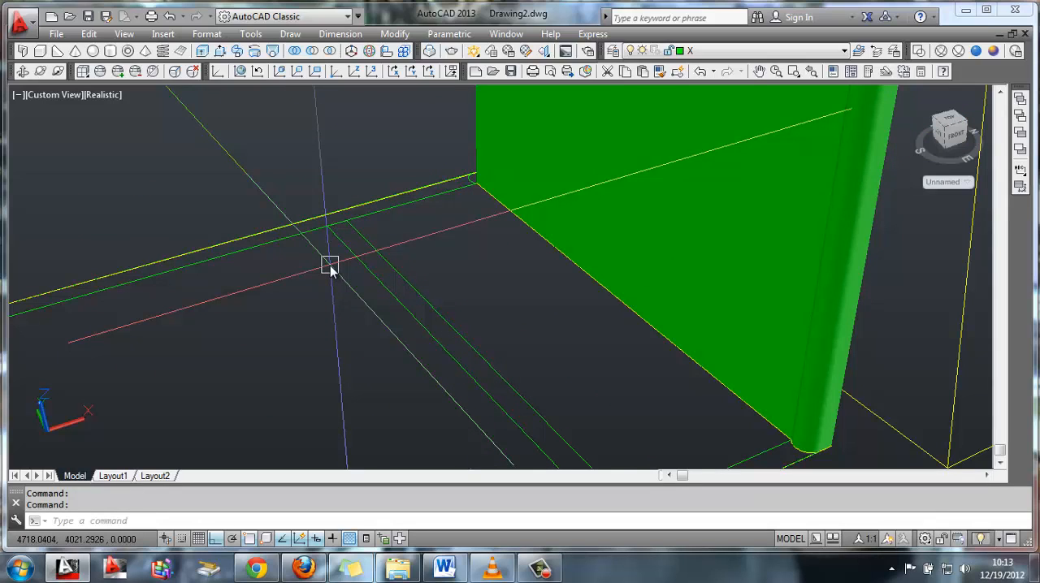
Create a boundary polyline again from inside the far long side's strip, picking beside the partition junction
{"action": "key", "text": "BackSpace"}
{"action": "type", "text": "bpoly"}
{"action": "key", "text": "Return"}
{"action": "left_click", "coordinate": [426, 209]}
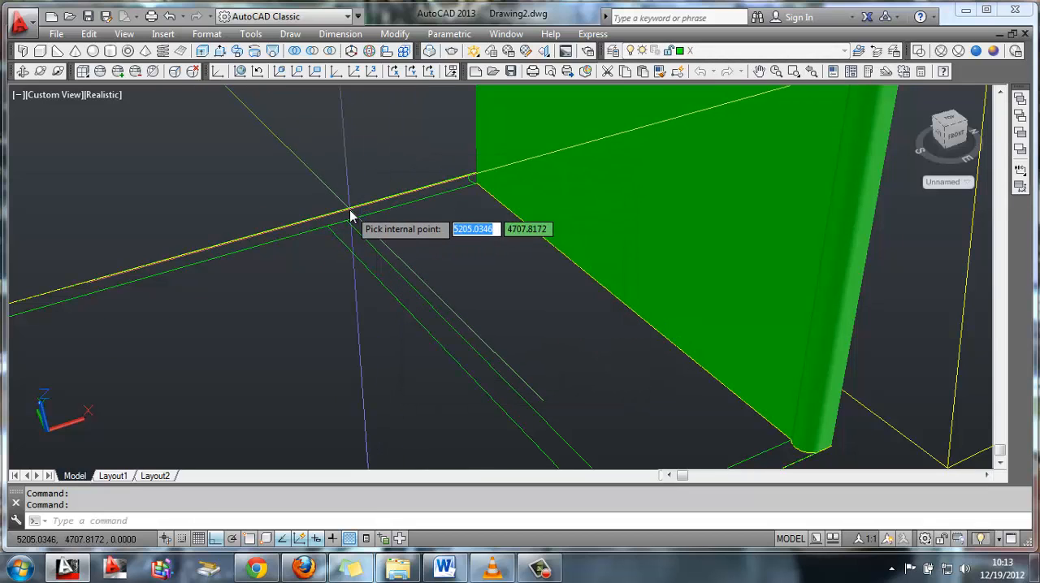
{"action": "left_click", "coordinate": [351, 216]}
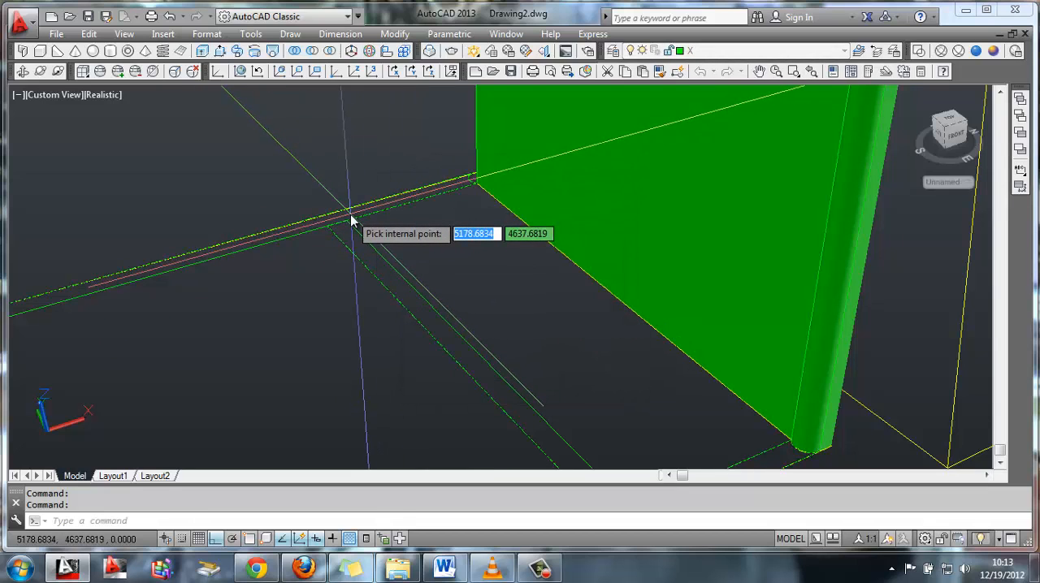
{"action": "key", "text": "Return"}
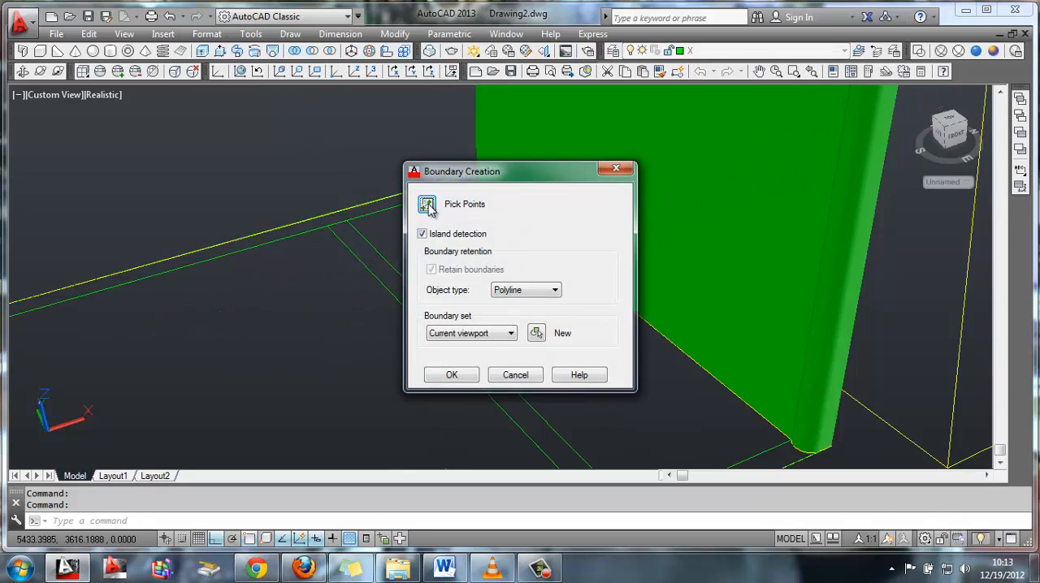
Create a new boundary polyline from a point between the interior partition's two parallel lines
{"action": "left_click", "coordinate": [422, 202]}
{"action": "left_click", "coordinate": [381, 277]}
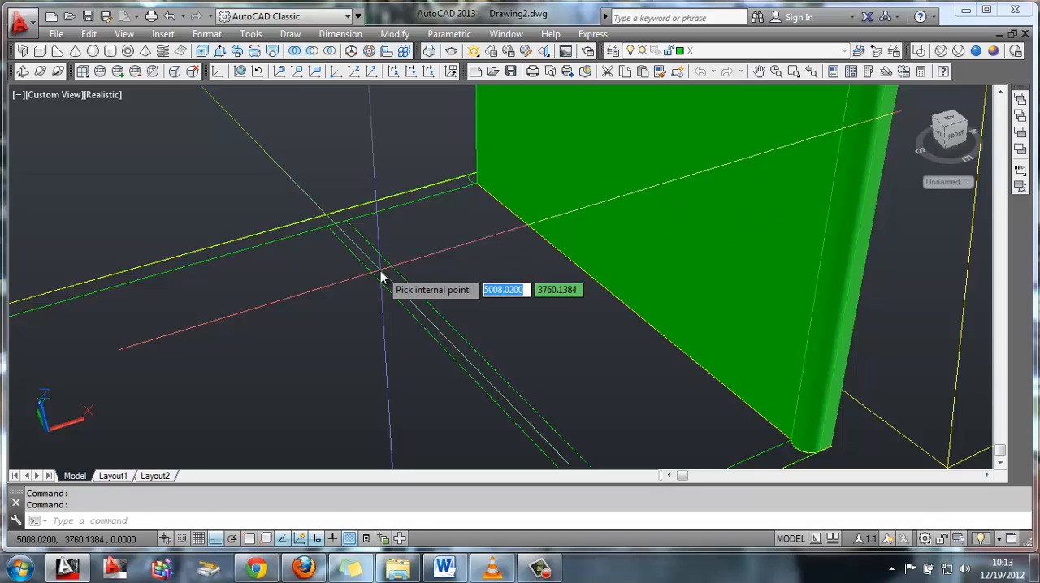
{"action": "key", "text": "Return"}
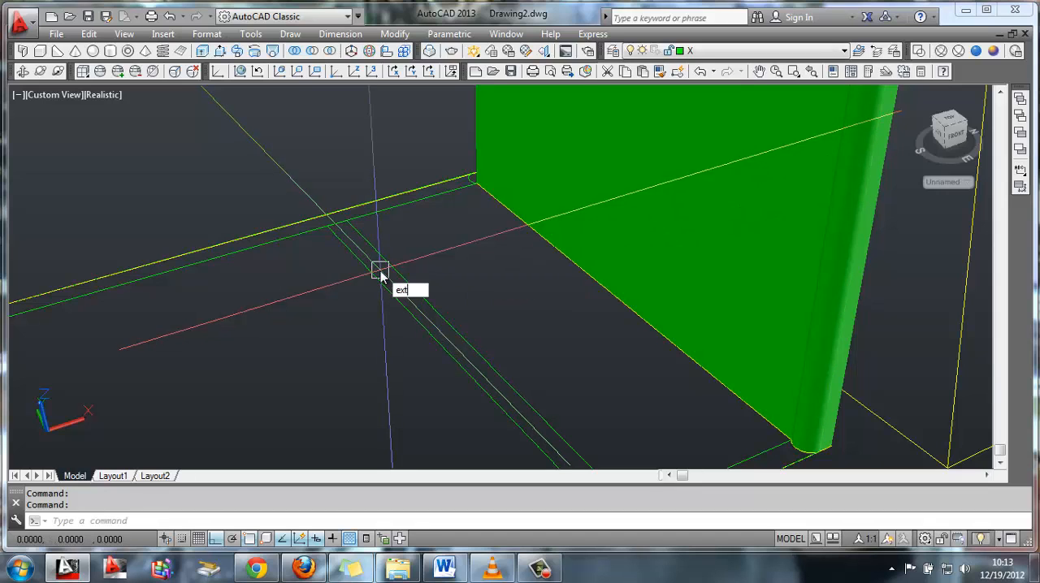
Extrude the interior partition's boundary polyline to a height of 3300
{"action": "type", "text": "ext"}
{"action": "key", "text": "Return"}
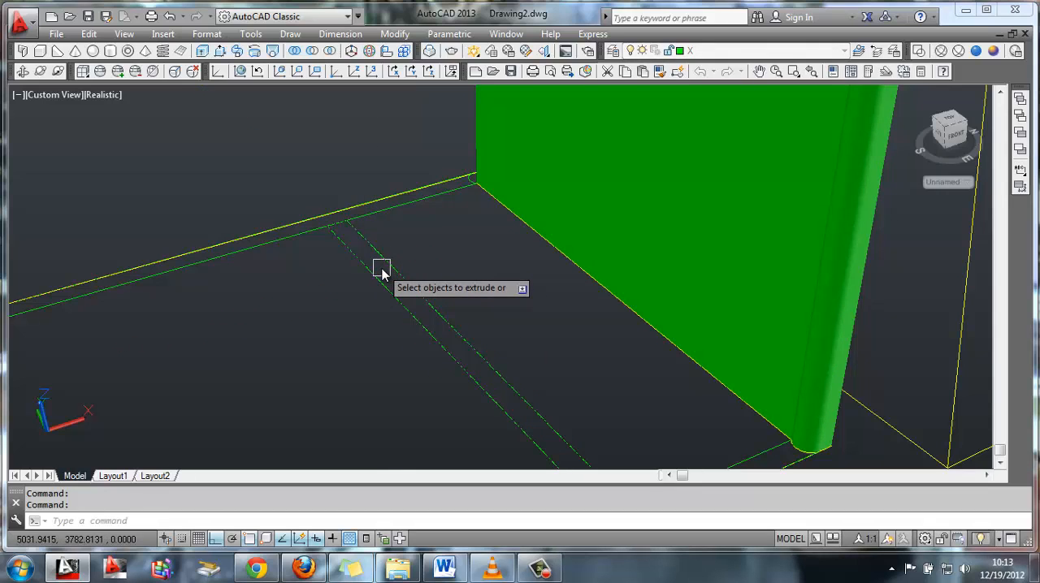
{"action": "left_click", "coordinate": [381, 270]}
{"action": "key", "text": "Return"}
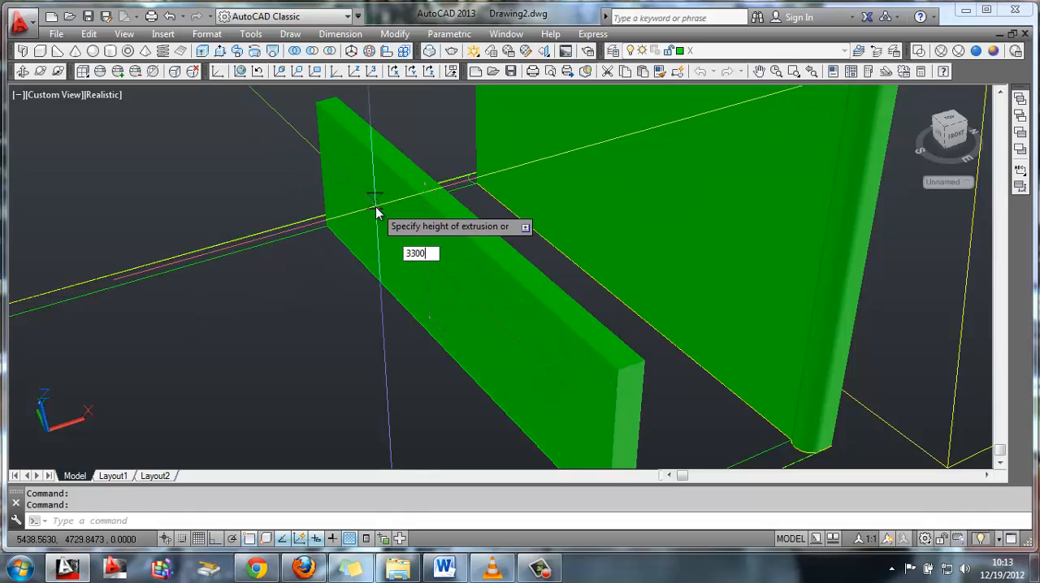
{"action": "type", "text": "3300"}
{"action": "key", "text": "Return"}
{"action": "scroll", "coordinate": [504, 332], "scroll_direction": "up", "scroll_amount": 3}
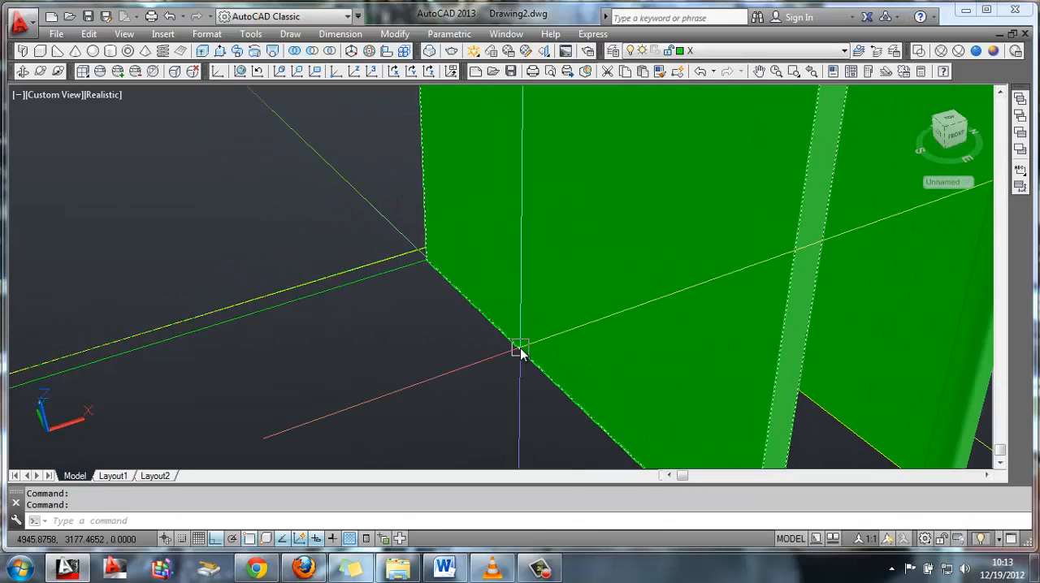
Create a boundary polyline from a point inside the far long side's strip, beside the raised partition wall
{"action": "type", "text": "bPOLY"}
{"action": "key", "text": "Return"}
{"action": "left_click", "coordinate": [427, 203]}
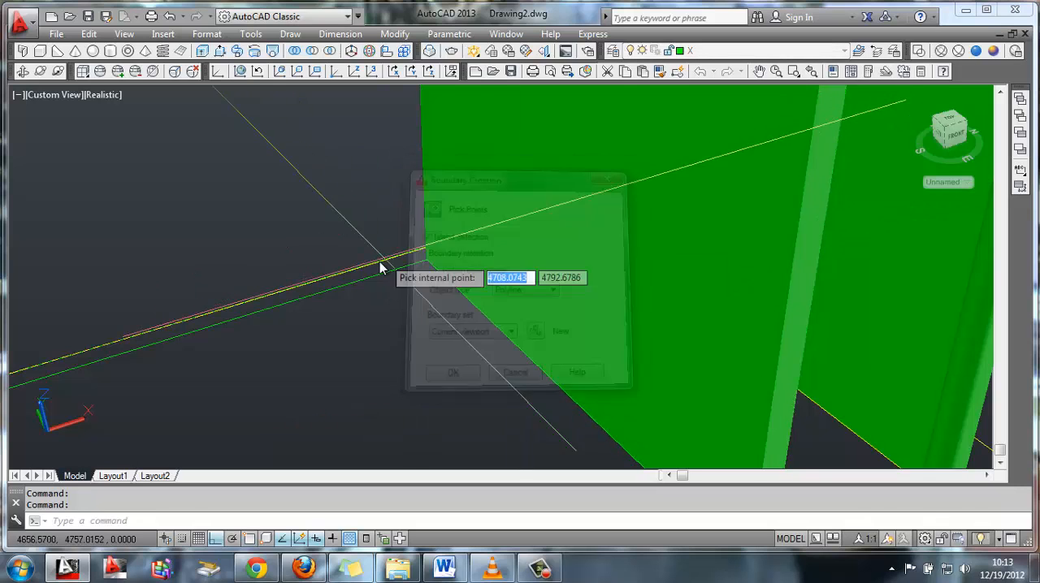
{"action": "left_click", "coordinate": [372, 278]}
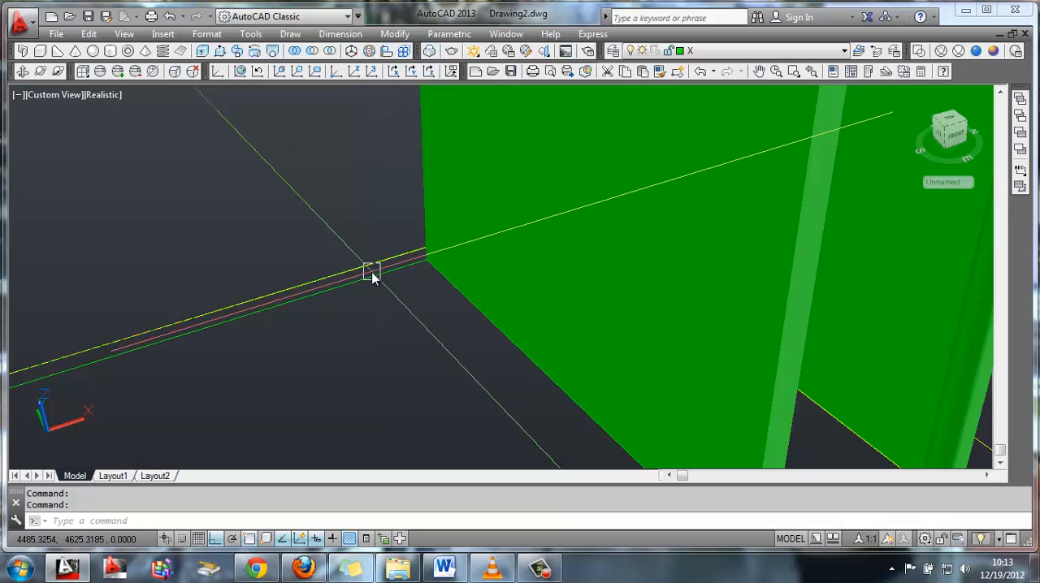
{"action": "type", "text": "EXT"}
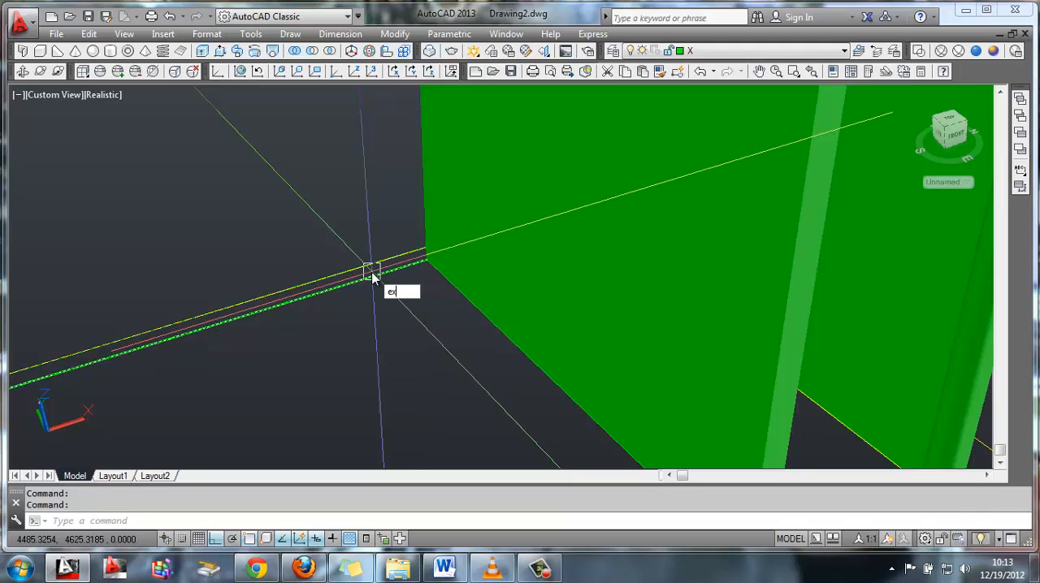
{"action": "key", "text": "Return"}
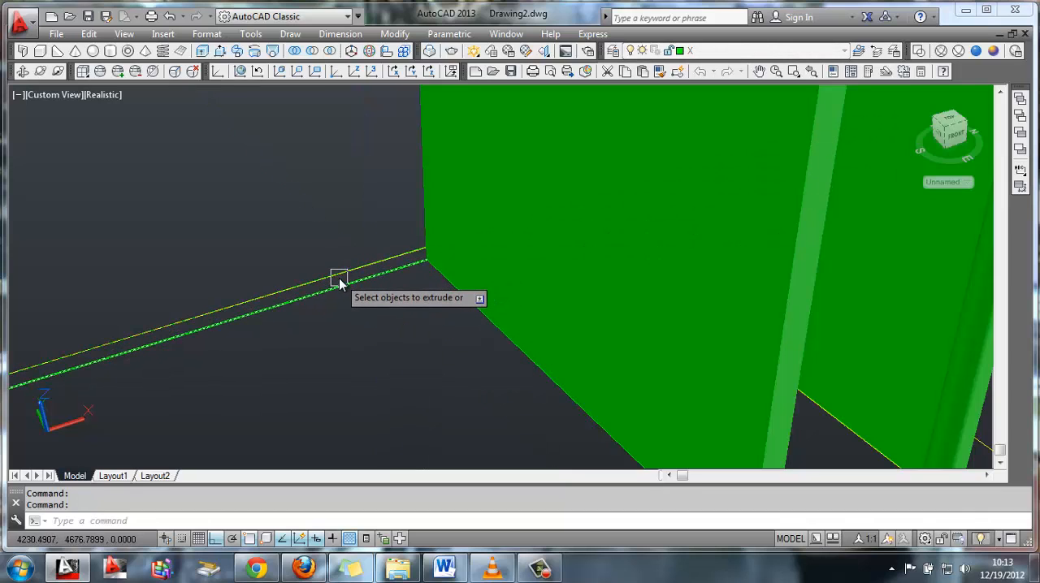
{"action": "left_click", "coordinate": [352, 309]}
{"action": "left_click", "coordinate": [298, 258]}
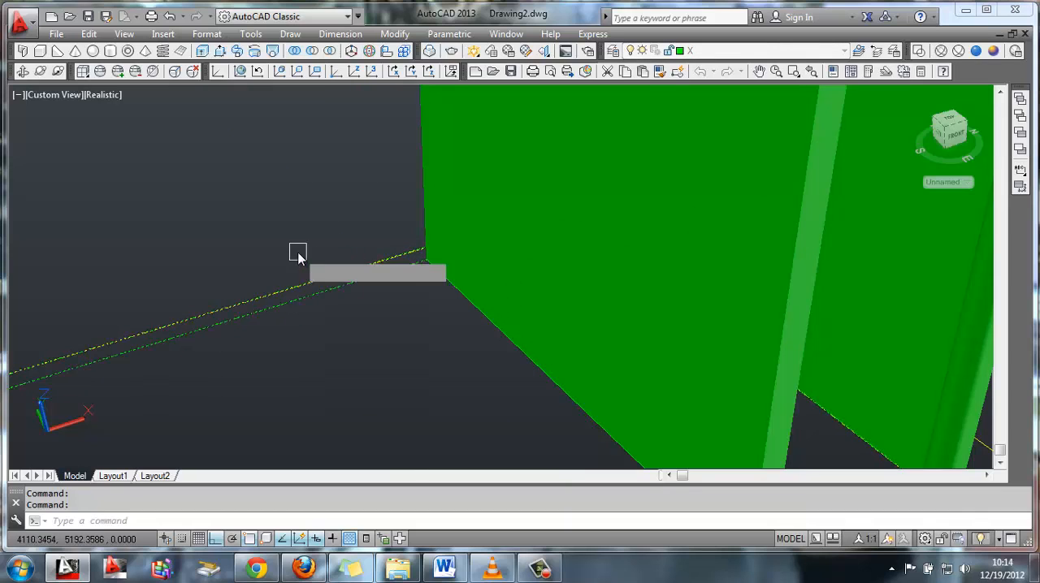
{"action": "key", "text": "Return"}
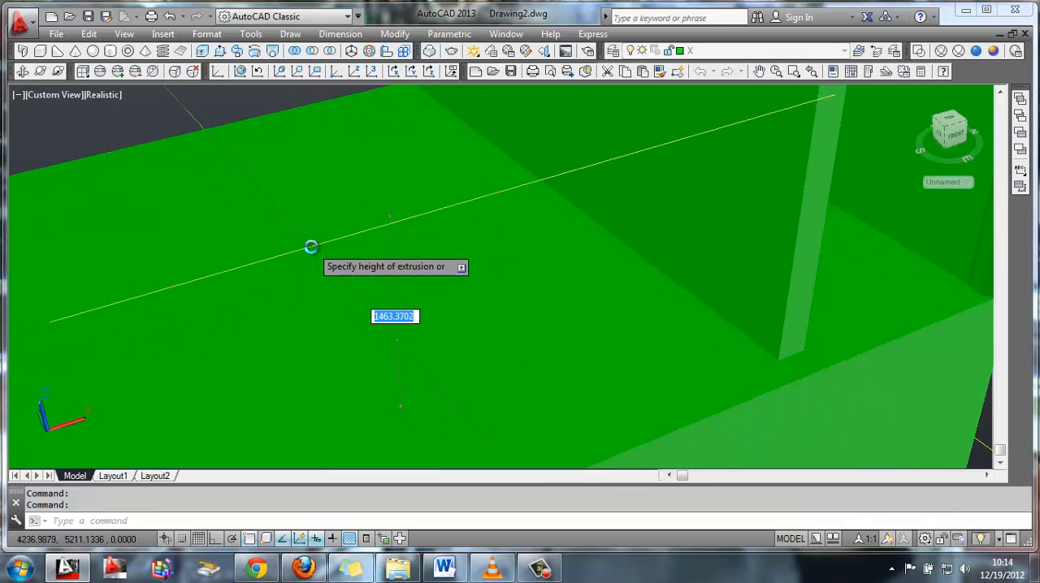
{"action": "scroll", "coordinate": [313, 245], "scroll_direction": "down", "scroll_amount": 2}
{"action": "middle_click_drag", "start_coordinate": [329, 295], "coordinate": [338, 309]}
{"action": "key", "text": "Escape"}
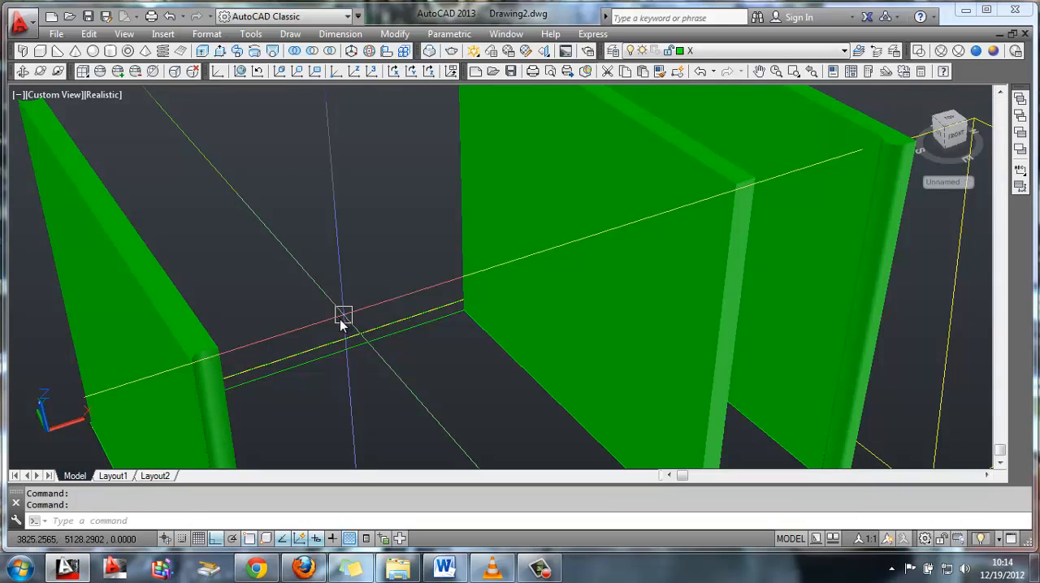
Create a boundary polyline from a point inside the far long side's strip, viewed from behind and between partition and corner column
{"action": "left_click", "coordinate": [23, 71]}
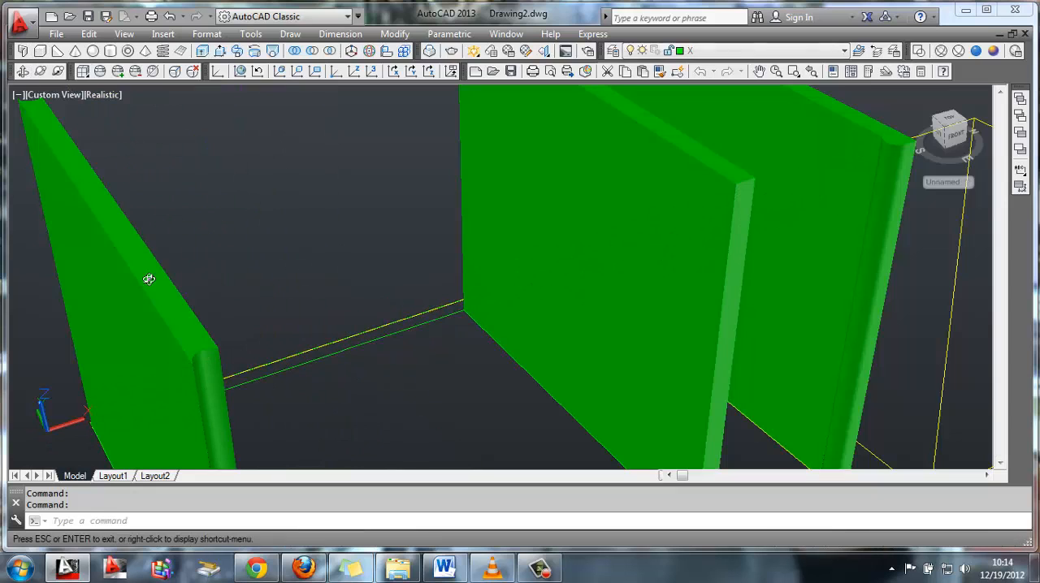
{"action": "left_click_drag", "start_coordinate": [148, 279], "coordinate": [406, 286]}
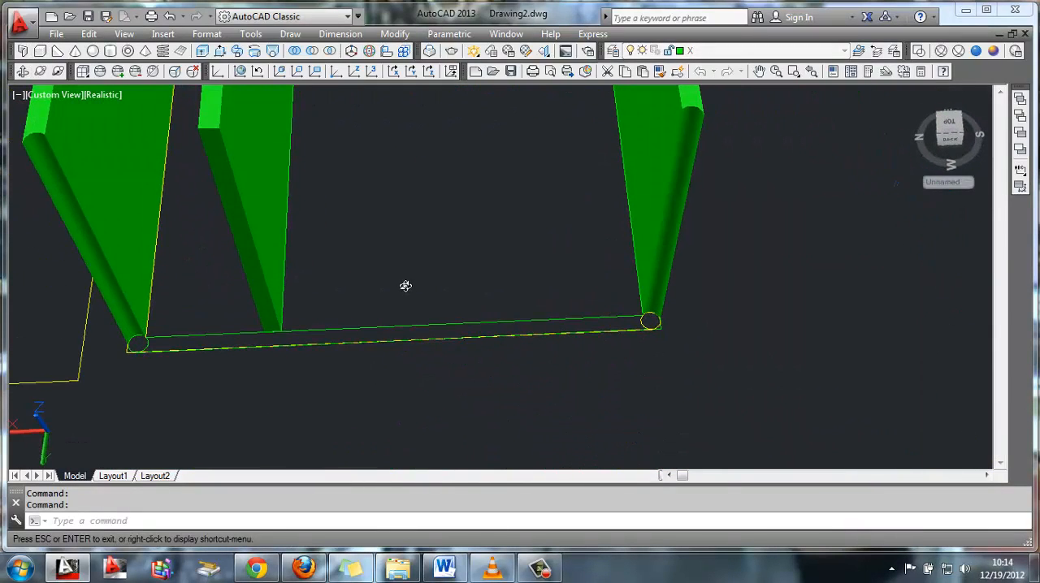
{"action": "left_click_drag", "start_coordinate": [403, 235], "coordinate": [395, 229]}
{"action": "key", "text": "Escape"}
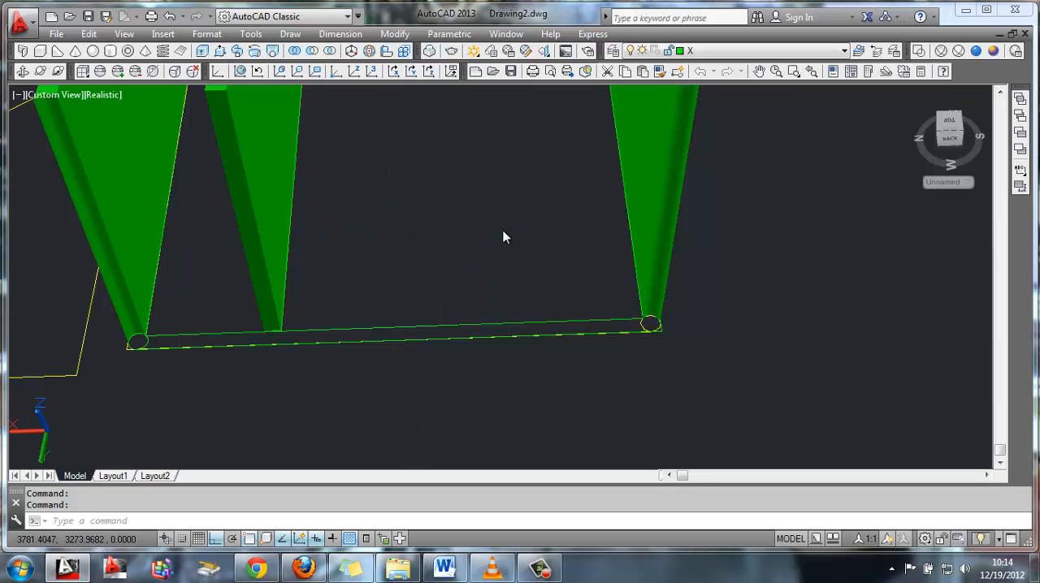
{"action": "left_click", "coordinate": [427, 204]}
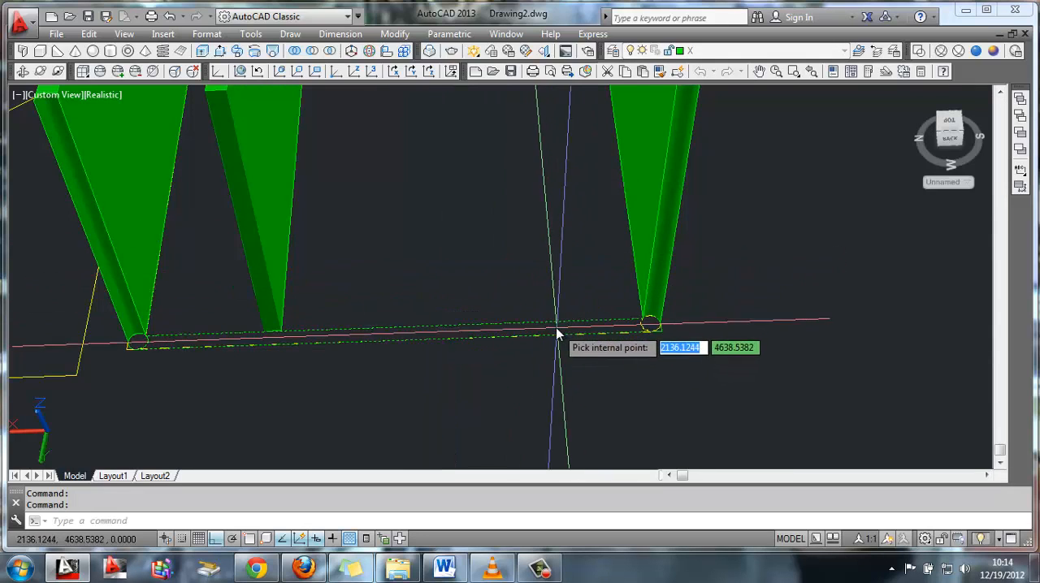
{"action": "key", "text": "Return"}
Extrude the far long side's boundary polyline into a wall 3300 high, selecting it near the corner column
{"action": "type", "text": "EXT"}
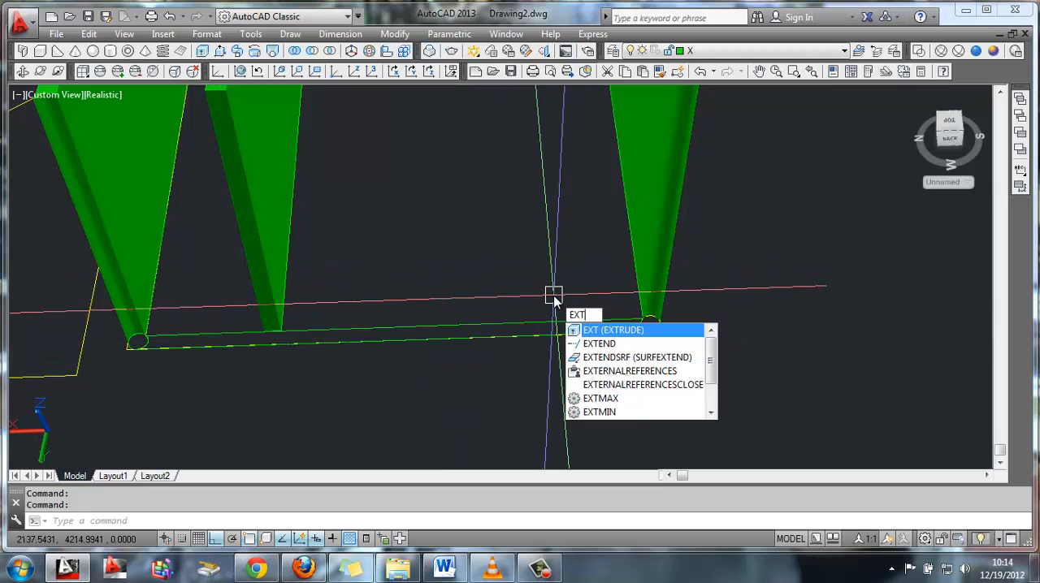
{"action": "key", "text": "Return"}
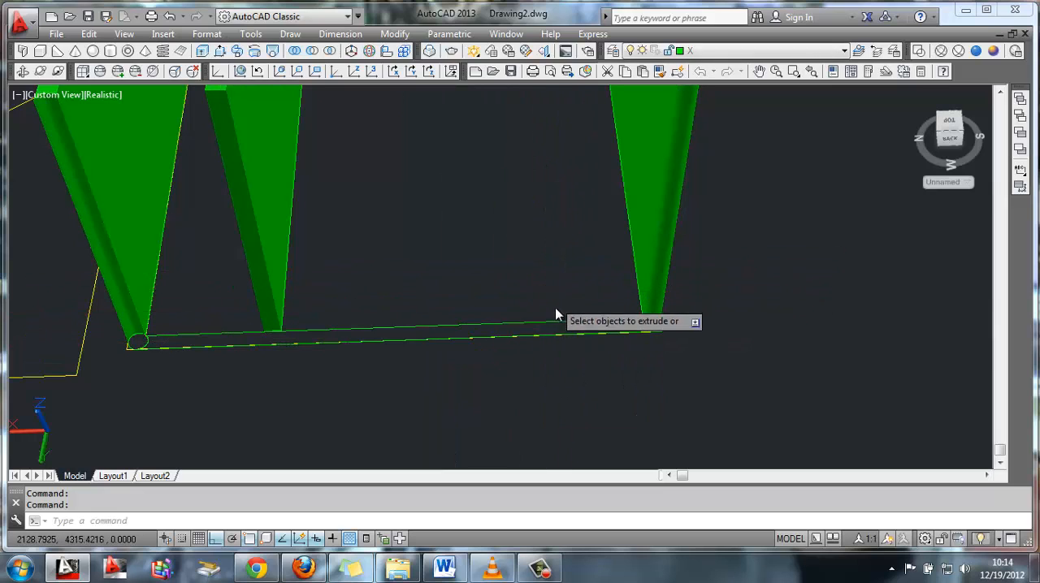
{"action": "left_click", "coordinate": [641, 329]}
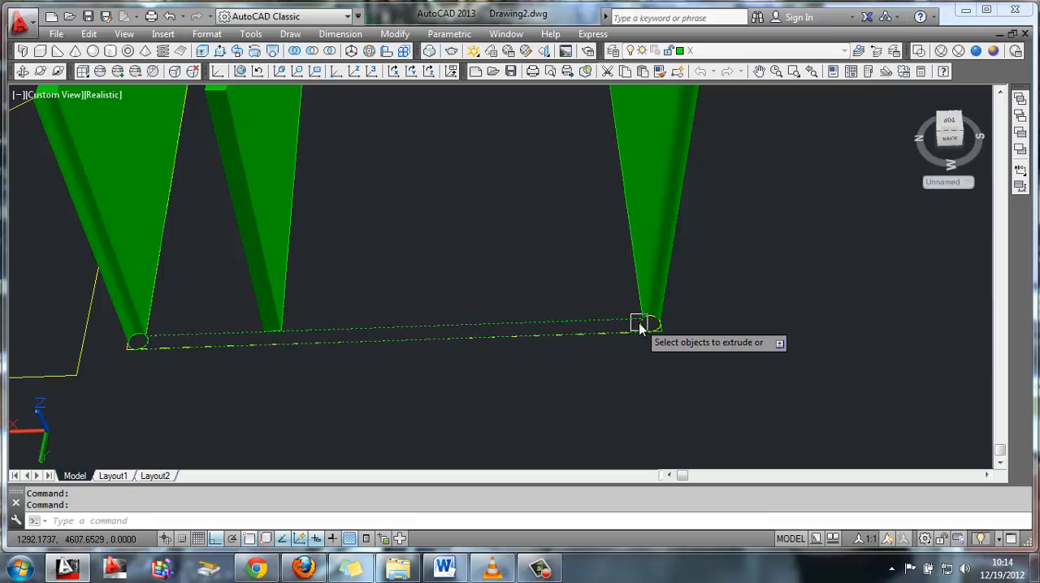
{"action": "key", "text": "Return"}
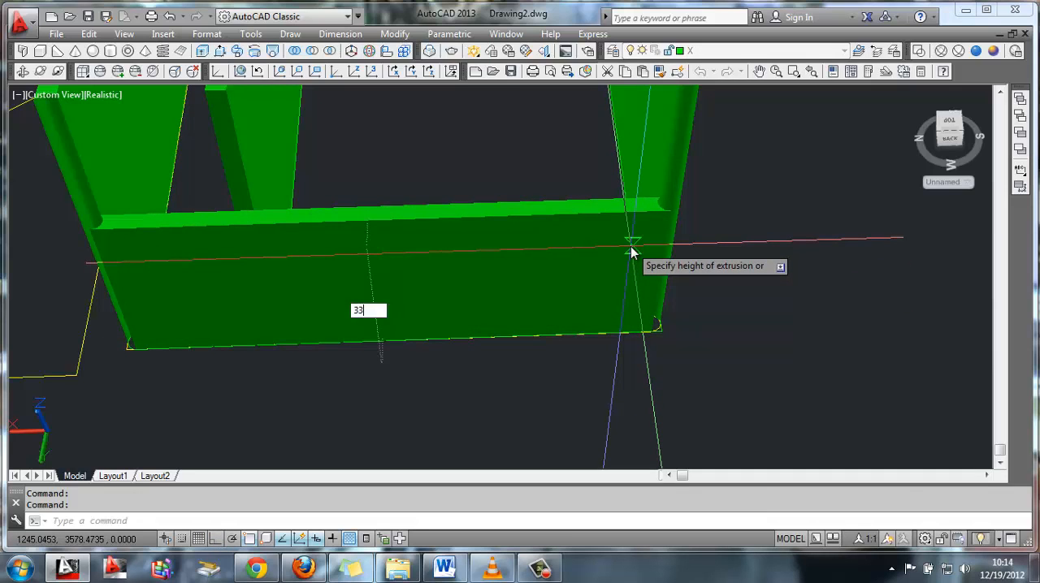
{"action": "left_click", "coordinate": [630, 243]}
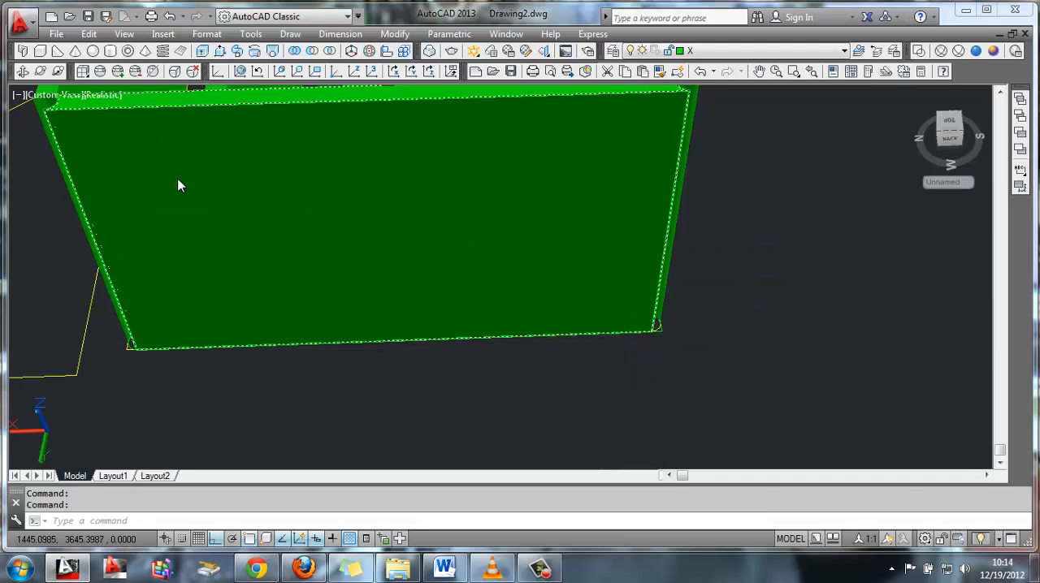
Create a boundary polyline from a point inside the near long side's strip, between its corner column and the partition
{"action": "left_click", "coordinate": [24, 73]}
{"action": "left_click_drag", "start_coordinate": [320, 234], "coordinate": [471, 297]}
{"action": "key", "text": "Escape"}
{"action": "scroll", "coordinate": [468, 307], "scroll_direction": "up", "scroll_amount": 8}
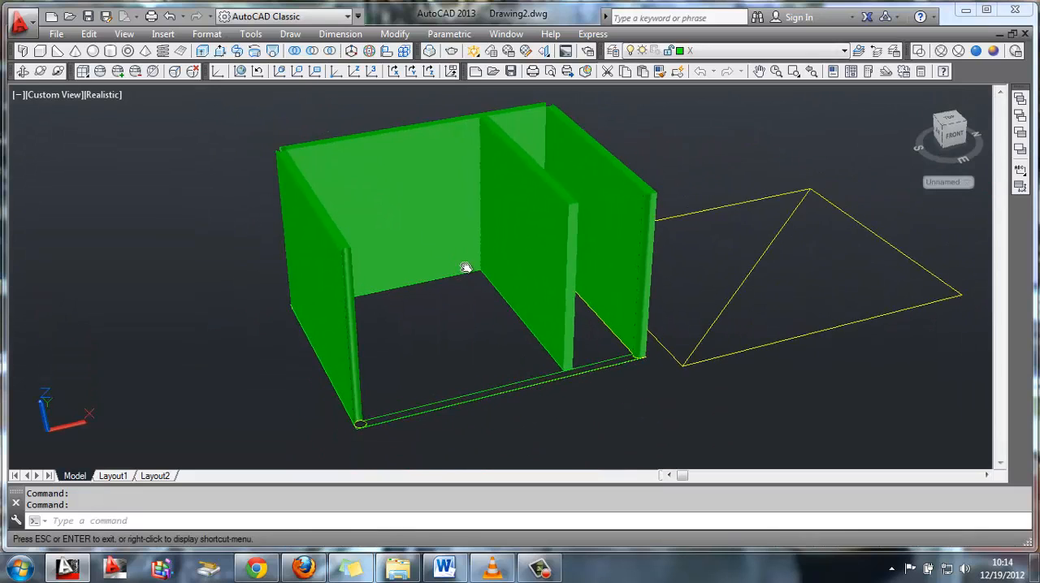
{"action": "scroll", "coordinate": [471, 254], "scroll_direction": "down", "scroll_amount": 5}
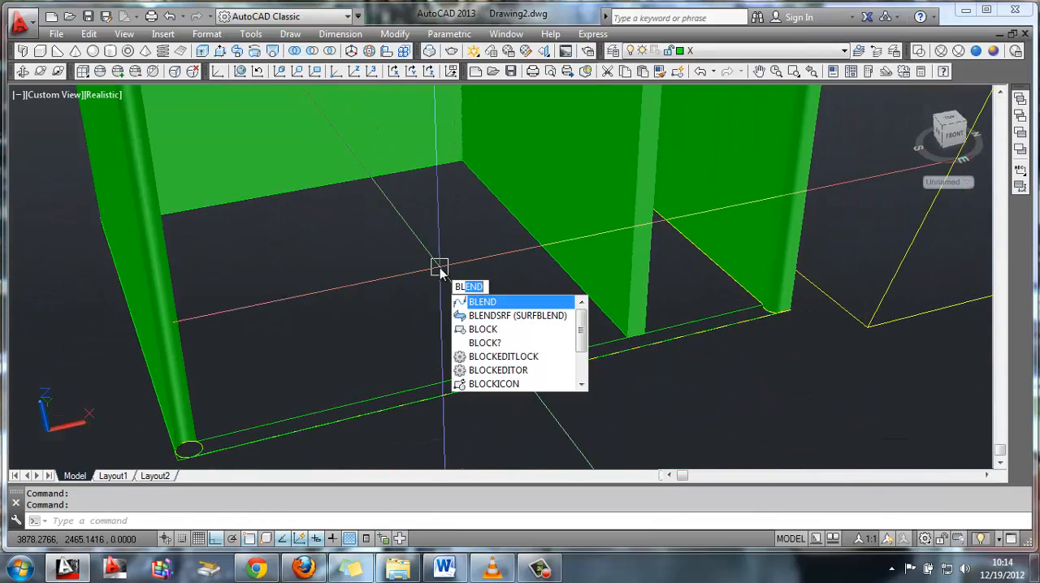
{"action": "type", "text": "ly"}
{"action": "key", "text": "Return"}
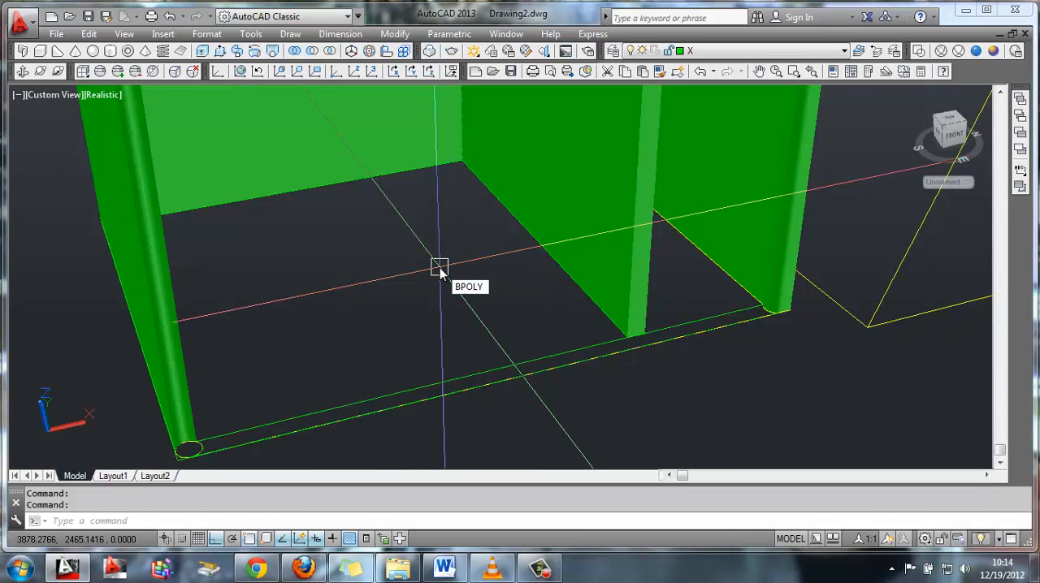
{"action": "type", "text": "bpoly"}
{"action": "key", "text": "Return"}
{"action": "left_click", "coordinate": [427, 203]}
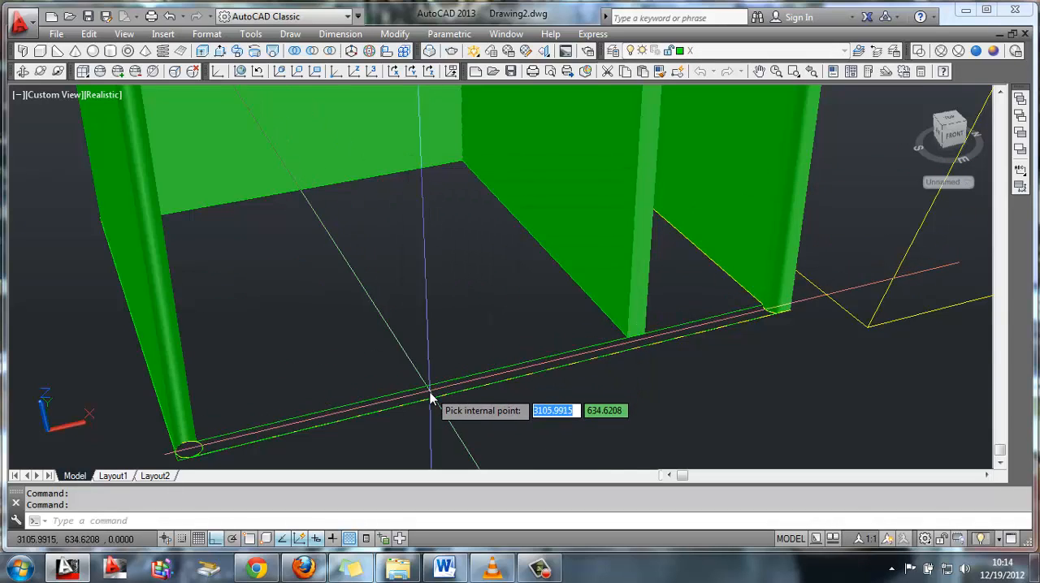
{"action": "left_click", "coordinate": [431, 398]}
{"action": "key", "text": "Return"}
{"action": "type", "text": "ex"}
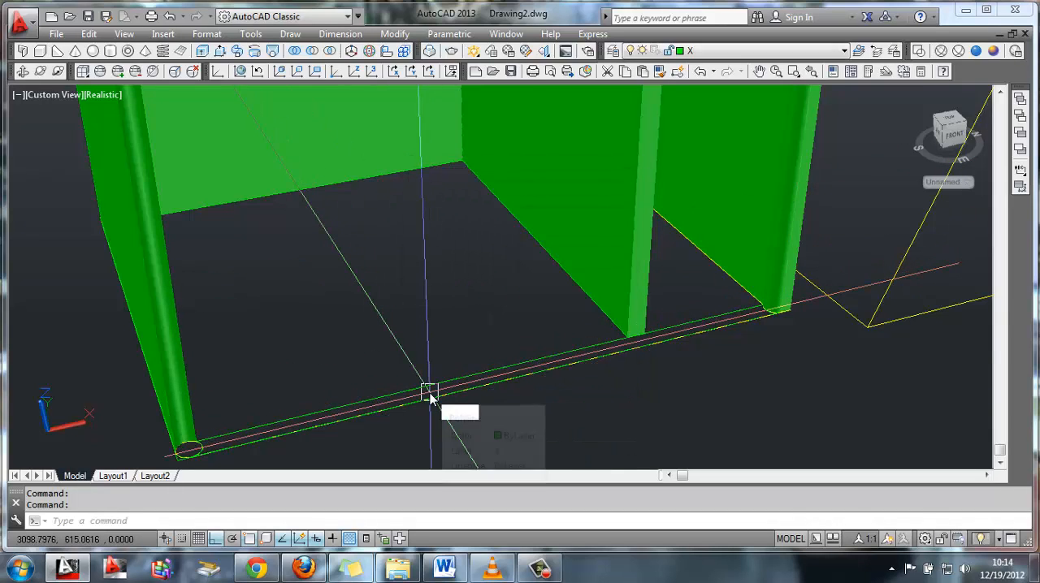
{"action": "type", "text": "t"}
{"action": "key", "text": "Return"}
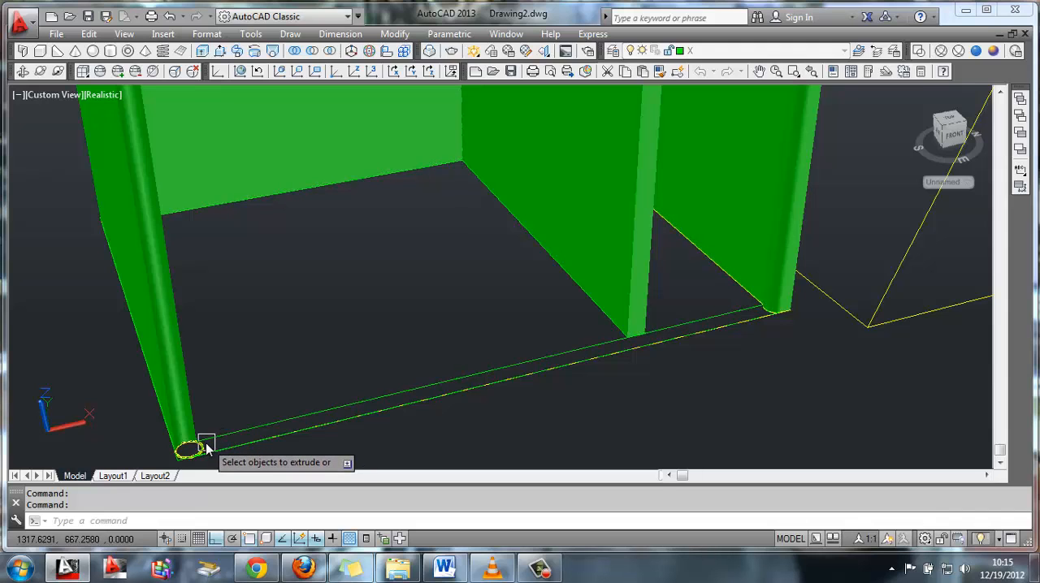
{"action": "left_click", "coordinate": [389, 458]}
{"action": "left_click", "coordinate": [339, 398]}
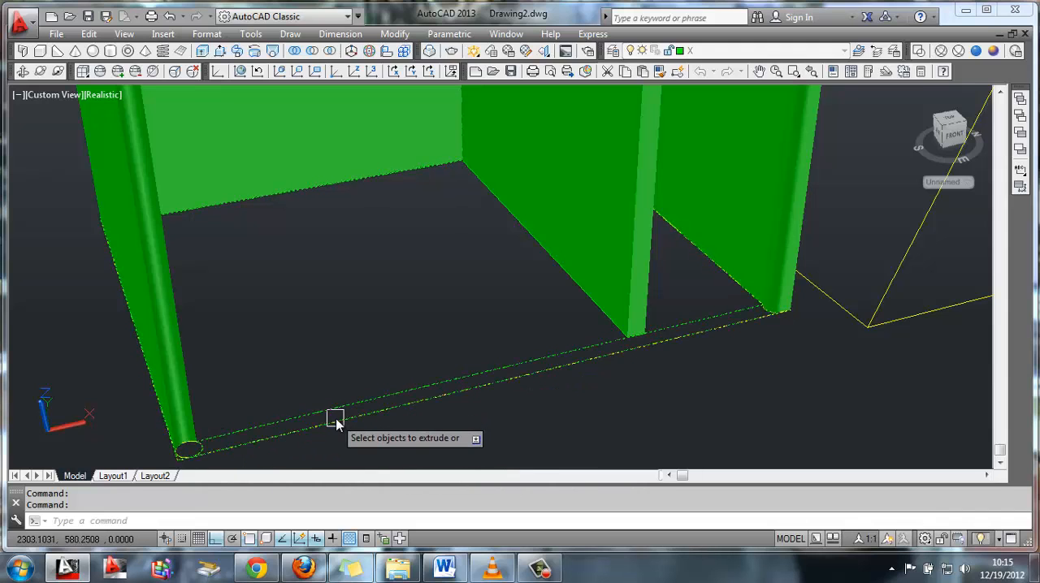
{"action": "key", "text": "Return"}
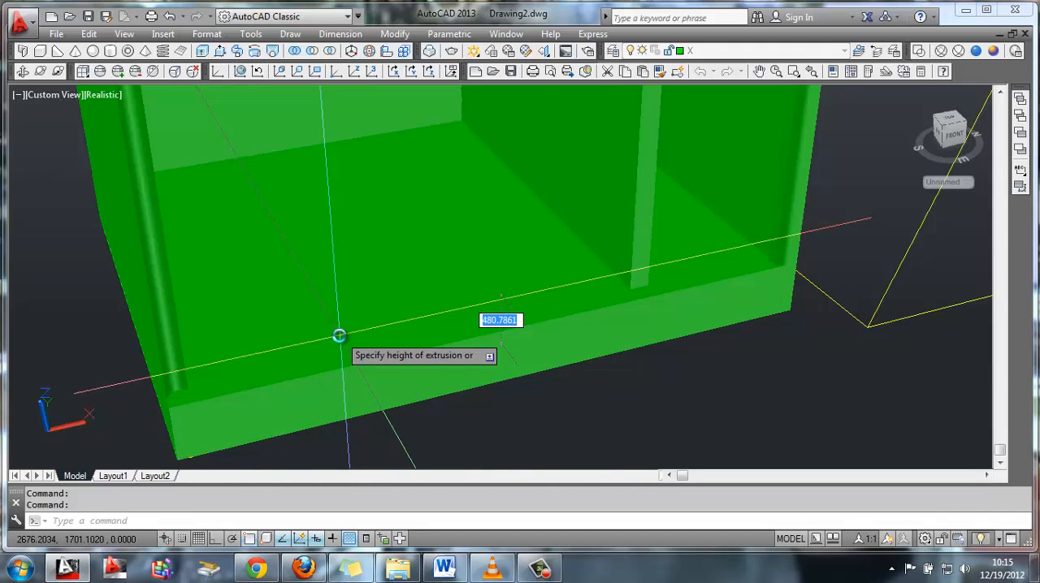
{"action": "key", "text": "Escape"}
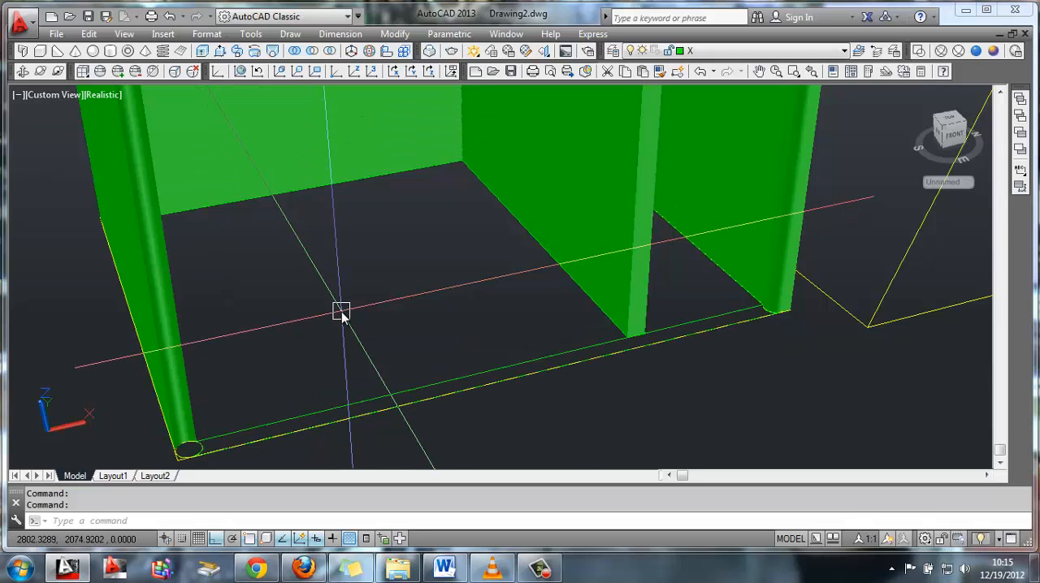
Create the near long side's boundary polyline again from a point between its two parallel lines
{"action": "type", "text": "bpoly"}
{"action": "key", "text": "Return"}
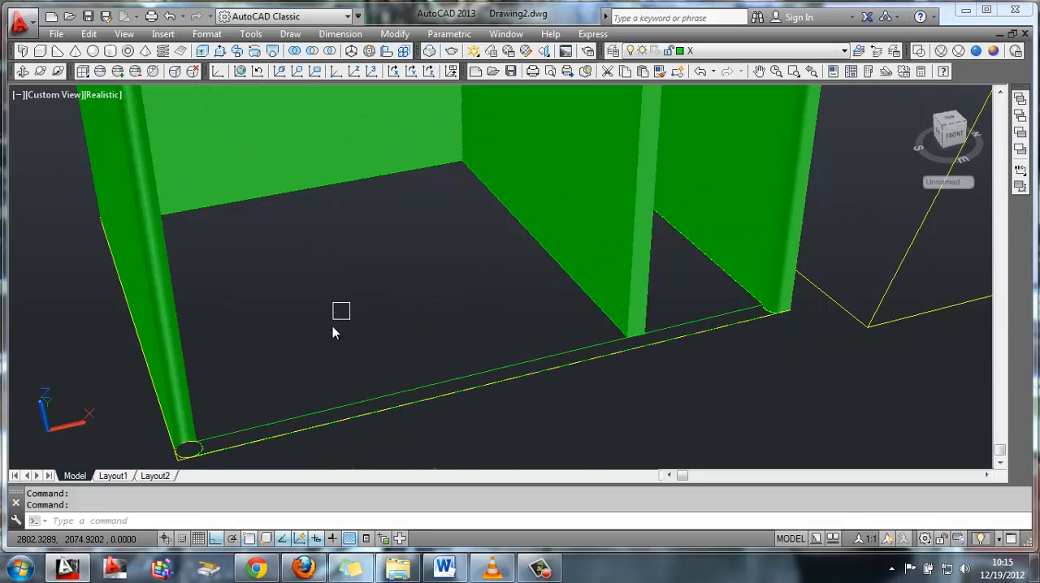
{"action": "left_click", "coordinate": [425, 207]}
{"action": "left_click", "coordinate": [438, 396]}
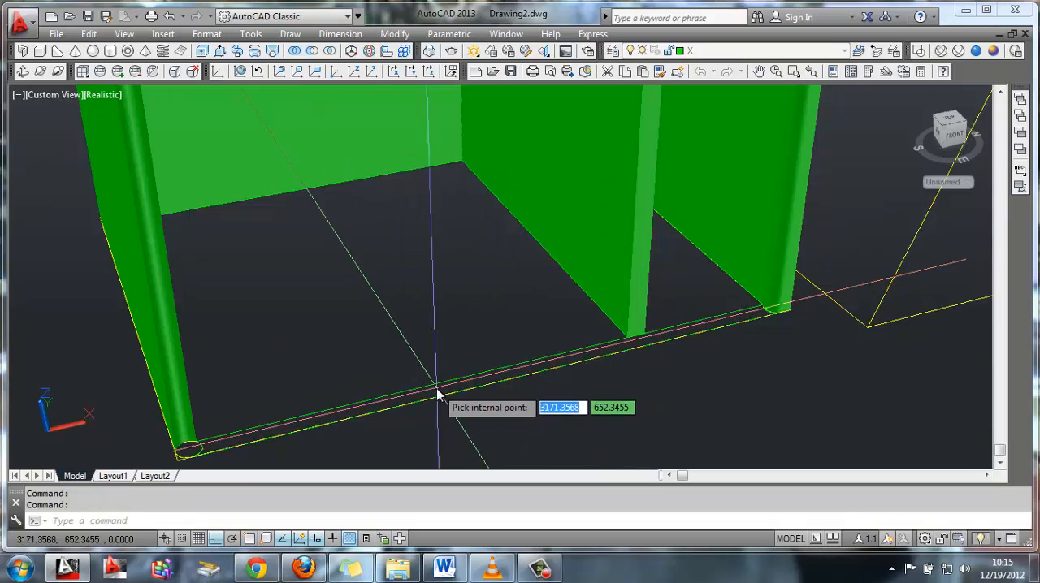
{"action": "key", "text": "Return"}
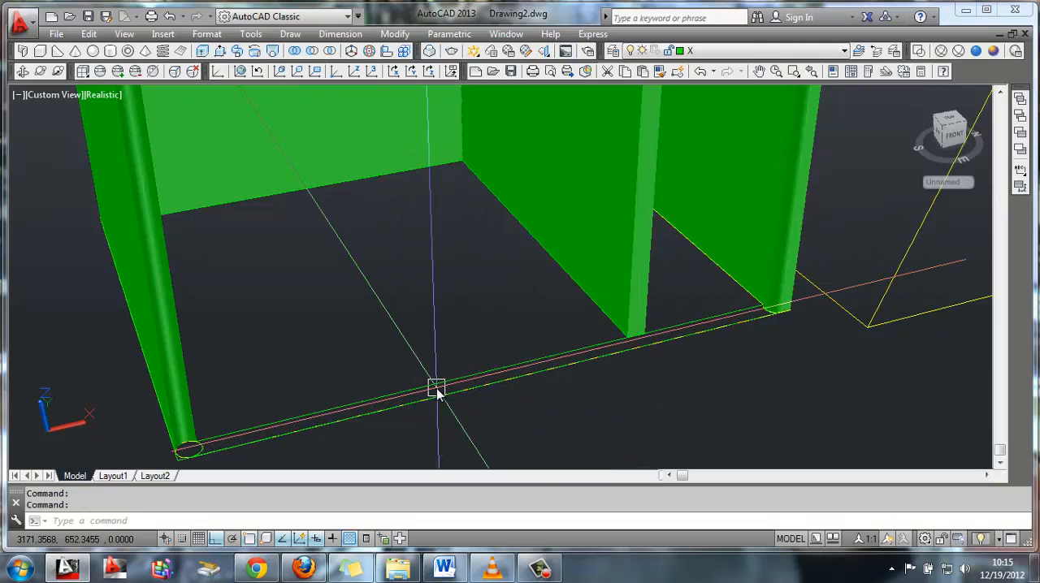
Extrude the near long side's boundary polyline into a wall 3300 high, selecting it beside the corner column
{"action": "type", "text": "ext"}
{"action": "key", "text": "Return"}
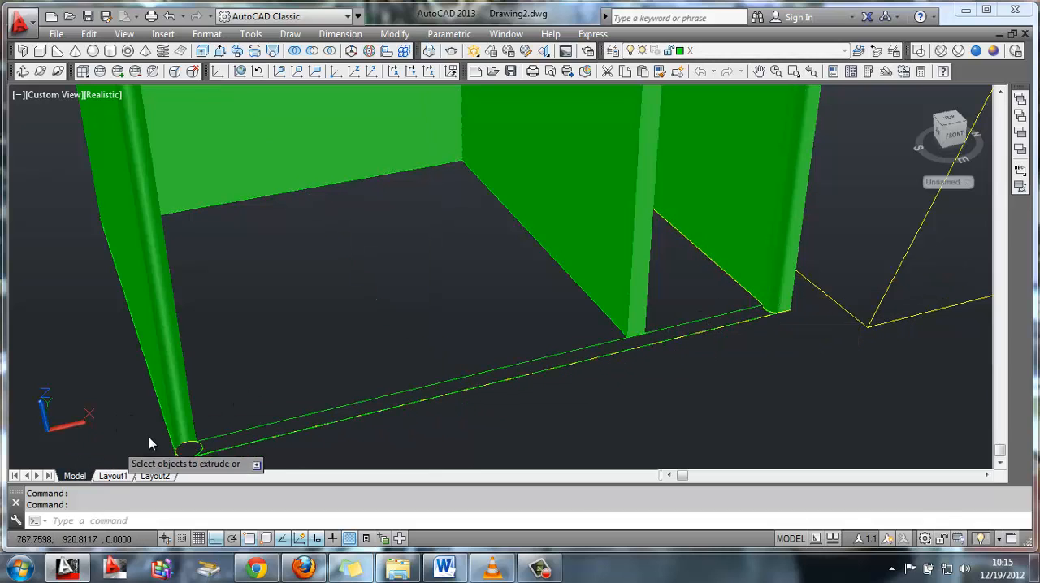
{"action": "left_click", "coordinate": [203, 443]}
{"action": "key", "text": "Return"}
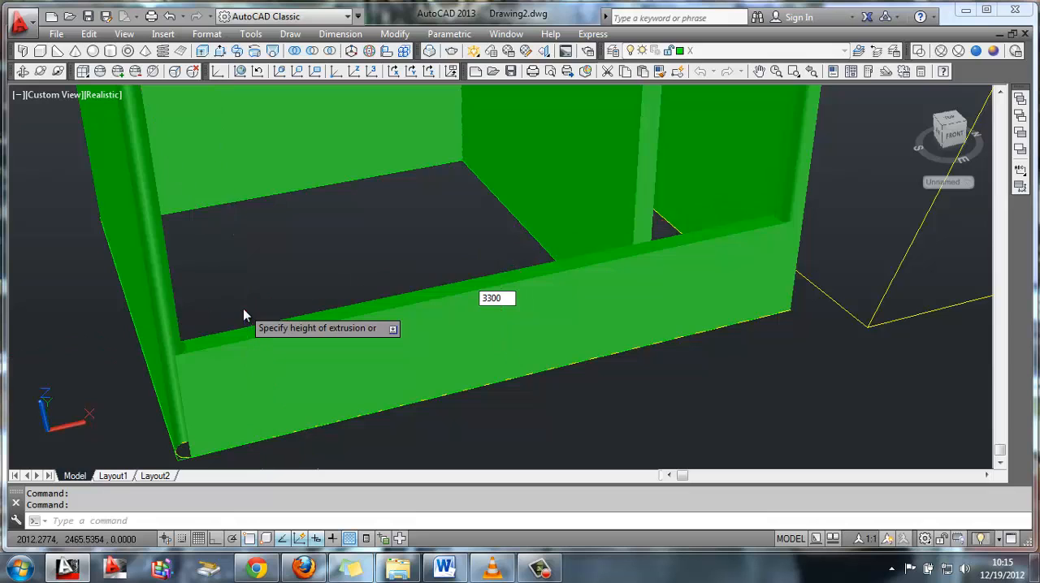
{"action": "left_click", "coordinate": [243, 315]}
Make layer V current with layer X turned off, and delete the inner parallel line beside the short side nearest the roof outline
{"action": "scroll", "coordinate": [244, 300], "scroll_direction": "down", "scroll_amount": 3}
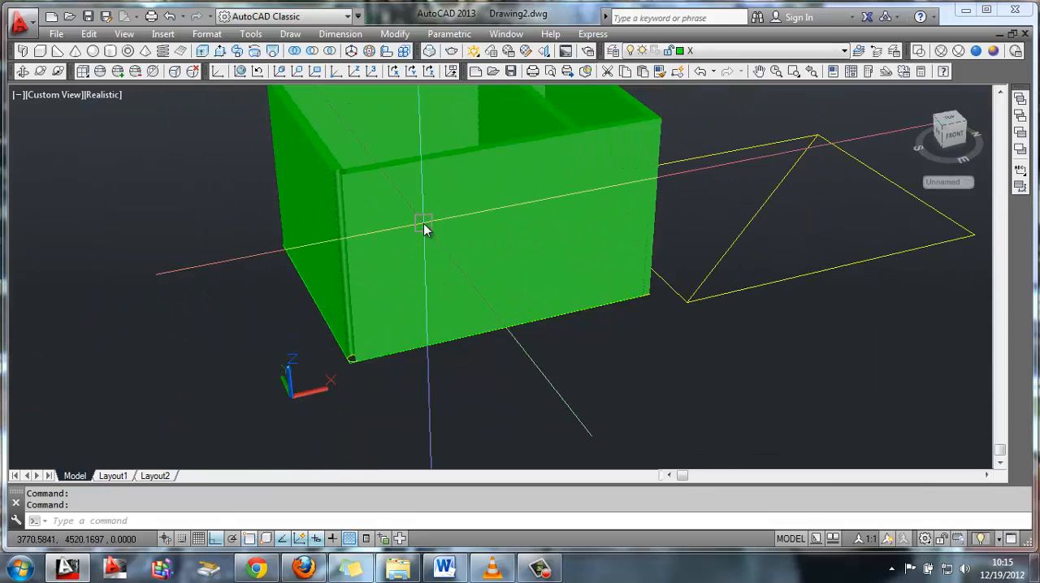
{"action": "scroll", "coordinate": [454, 254], "scroll_direction": "up", "scroll_amount": 2}
{"action": "left_click", "coordinate": [727, 51]}
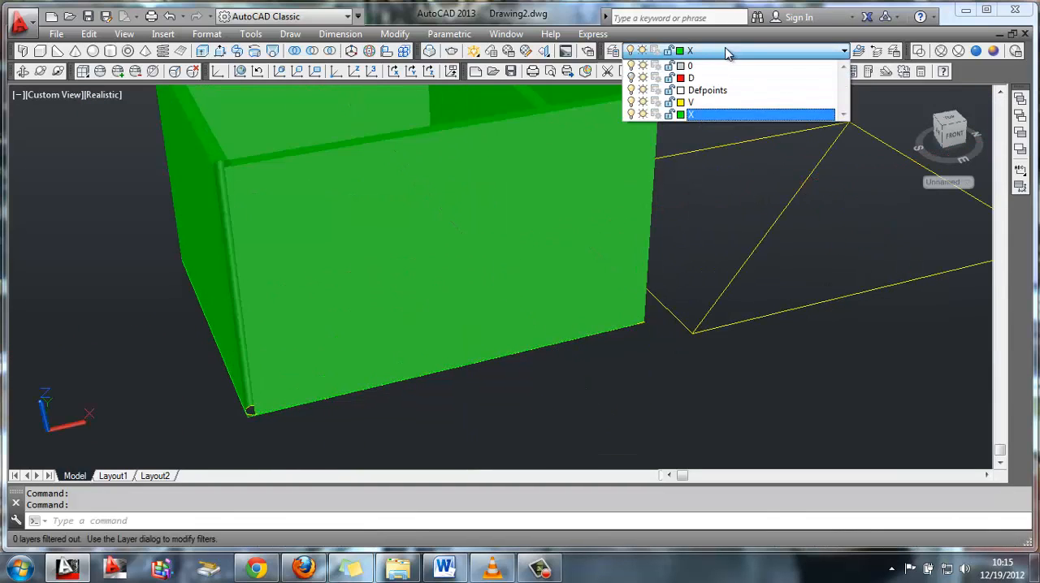
{"action": "left_click", "coordinate": [692, 106]}
{"action": "left_click", "coordinate": [597, 293]}
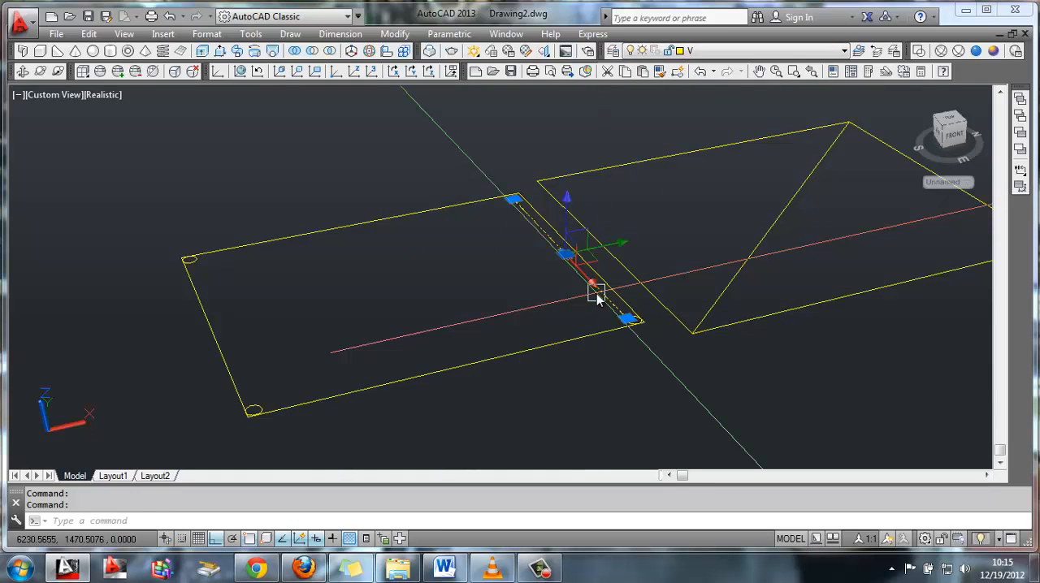
{"action": "key", "text": "Delete"}
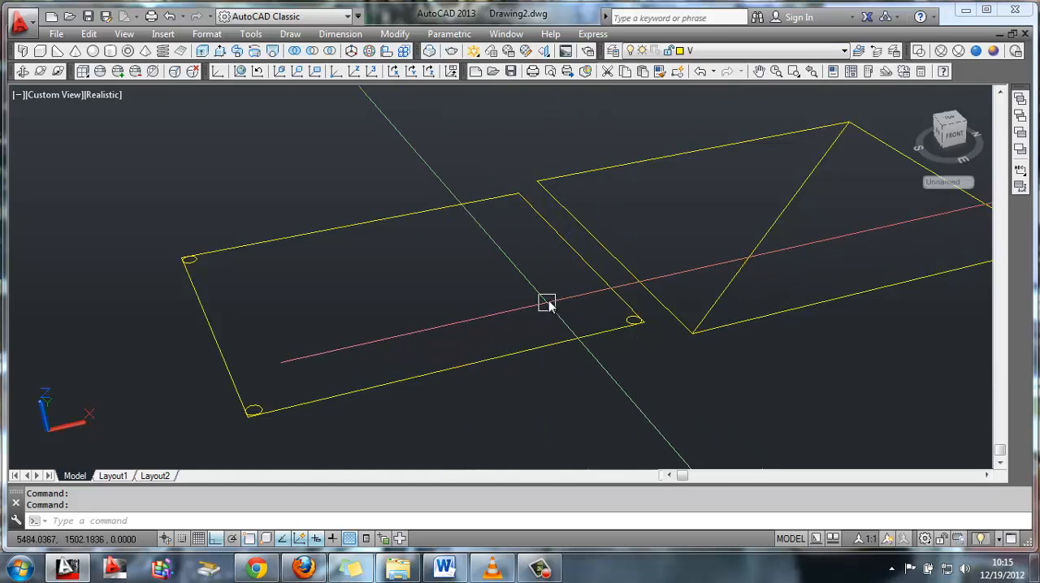
Mirror the near corner's column circle to the far corner across the midpoint of the short side, keeping the original
{"action": "middle_click_drag", "start_coordinate": [537, 239], "coordinate": [531, 276]}
{"action": "scroll", "coordinate": [528, 255], "scroll_direction": "up", "scroll_amount": 3}
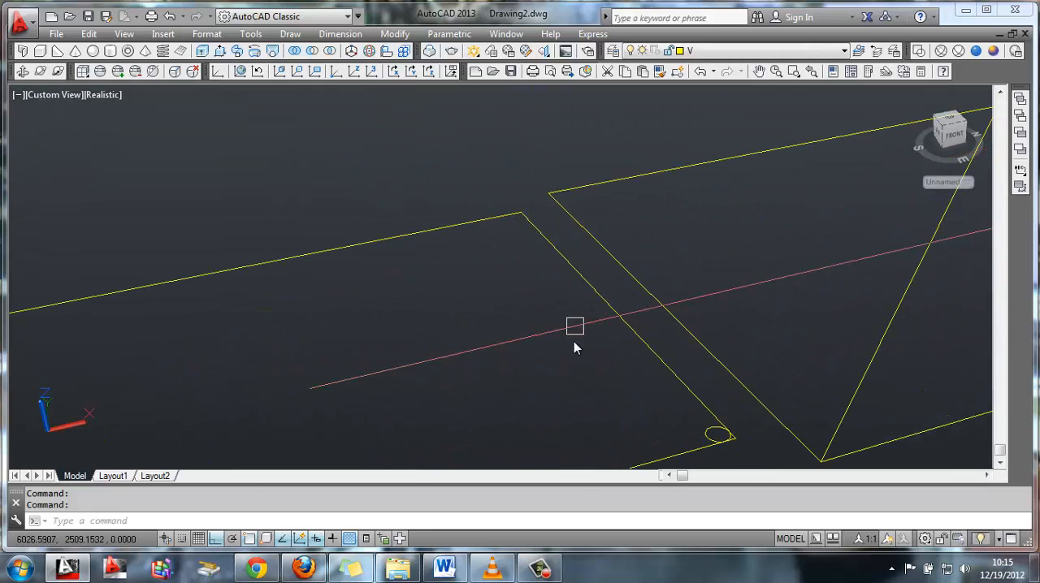
{"action": "middle_click_drag", "start_coordinate": [561, 364], "coordinate": [555, 355]}
{"action": "type", "text": "mi"}
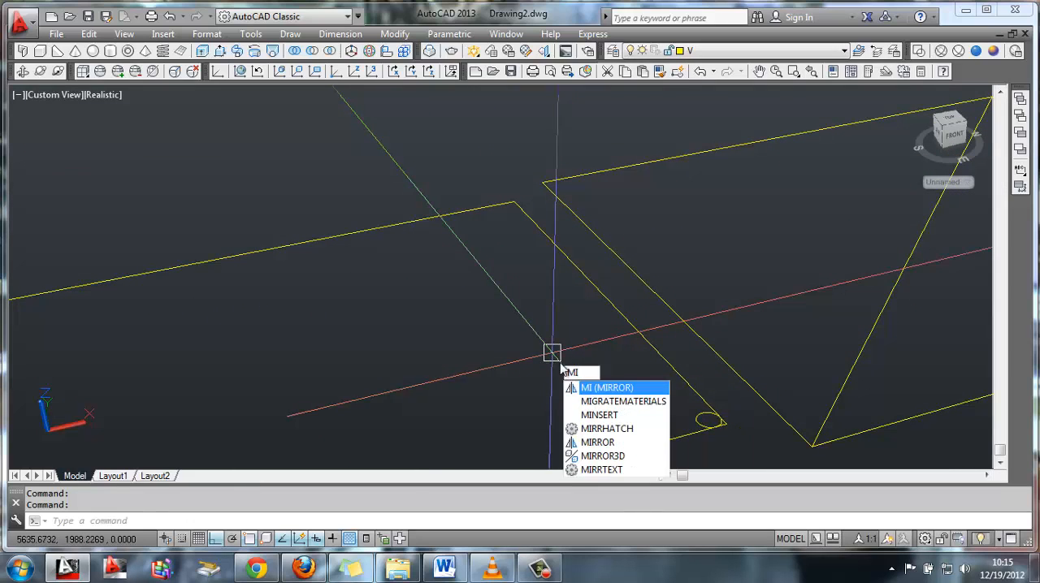
{"action": "key", "text": "Return"}
{"action": "key", "text": "Return"}
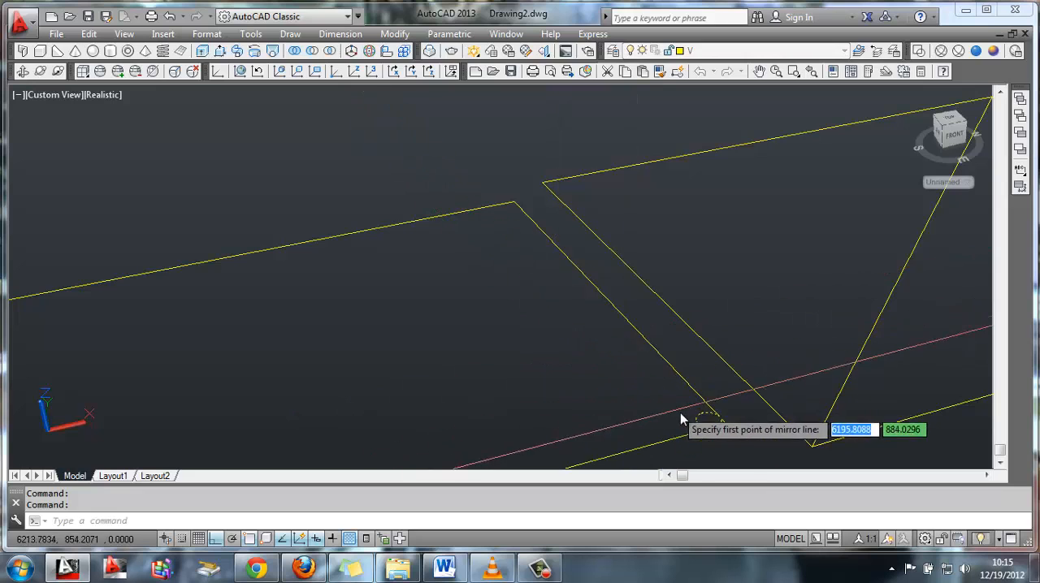
{"action": "left_click", "coordinate": [609, 303]}
{"action": "left_click", "coordinate": [572, 316]}
{"action": "key", "text": "Return"}
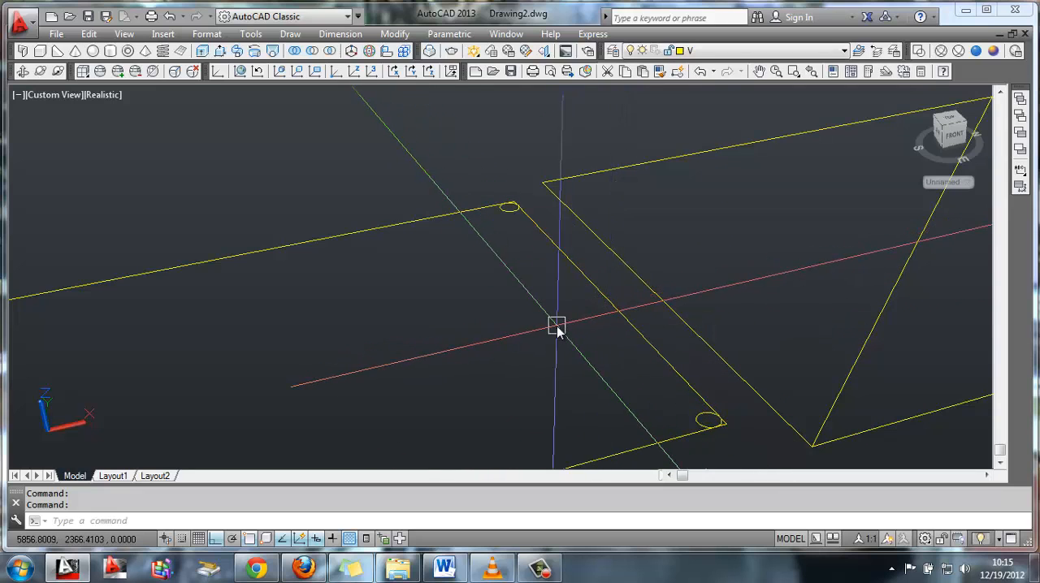
Extrude the four corner circles into columns 3300 high
{"action": "key", "text": "Return"}
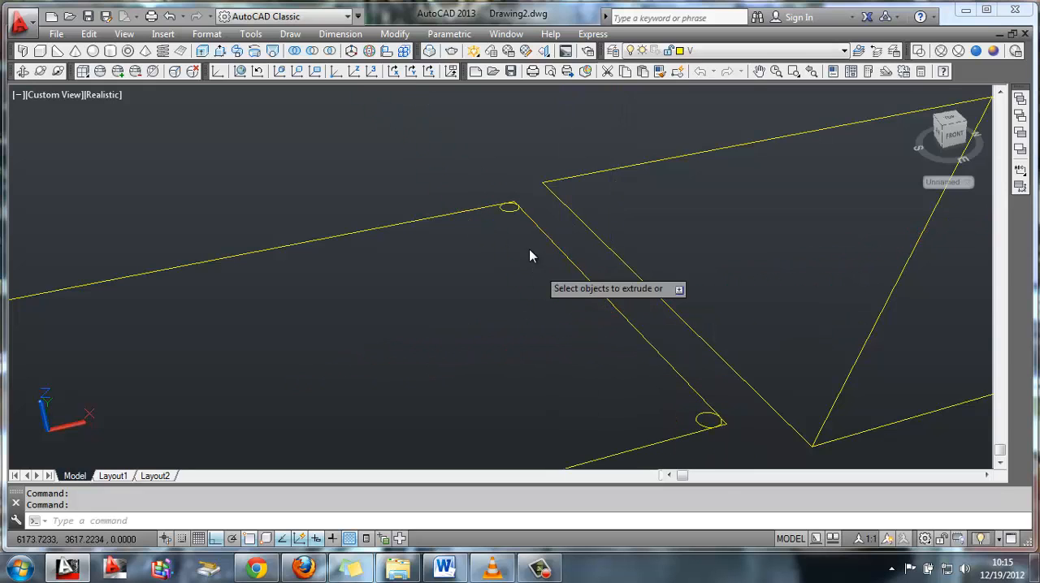
{"action": "left_click", "coordinate": [510, 208]}
{"action": "left_click", "coordinate": [693, 412]}
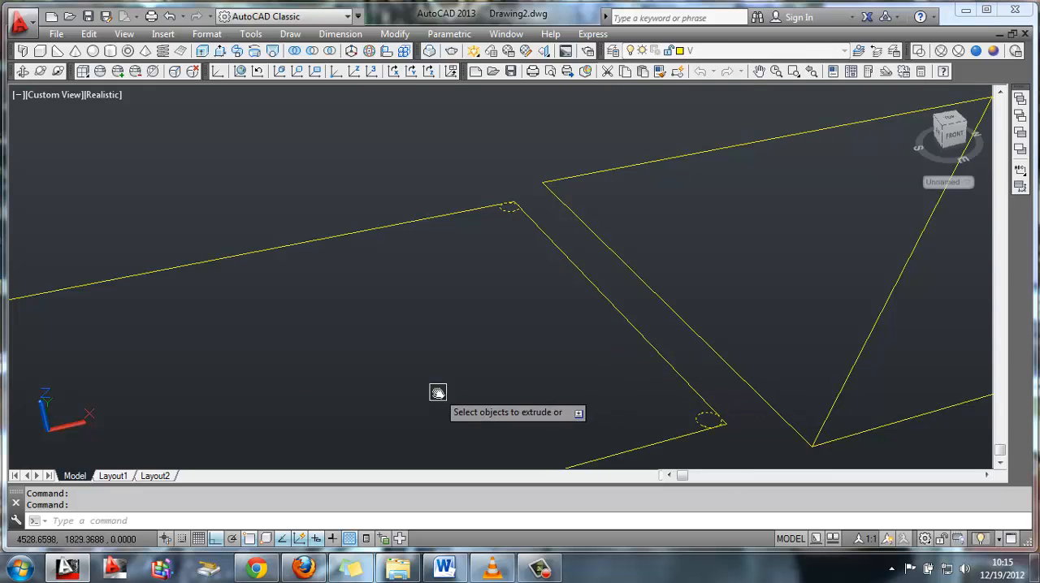
{"action": "middle_click_drag", "start_coordinate": [436, 393], "coordinate": [715, 297]}
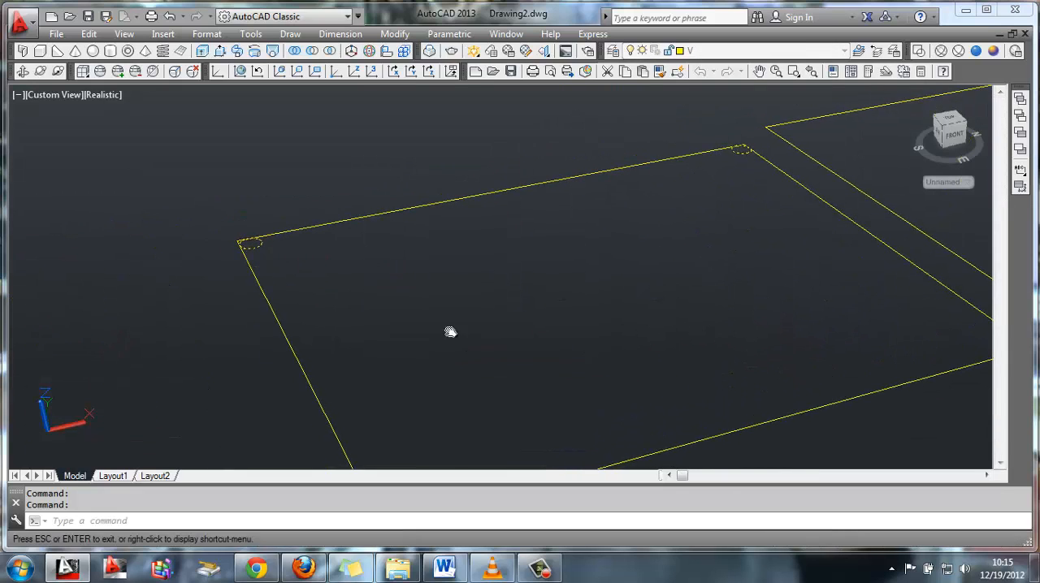
{"action": "middle_click_drag", "start_coordinate": [447, 330], "coordinate": [362, 259]}
{"action": "left_click", "coordinate": [282, 406]}
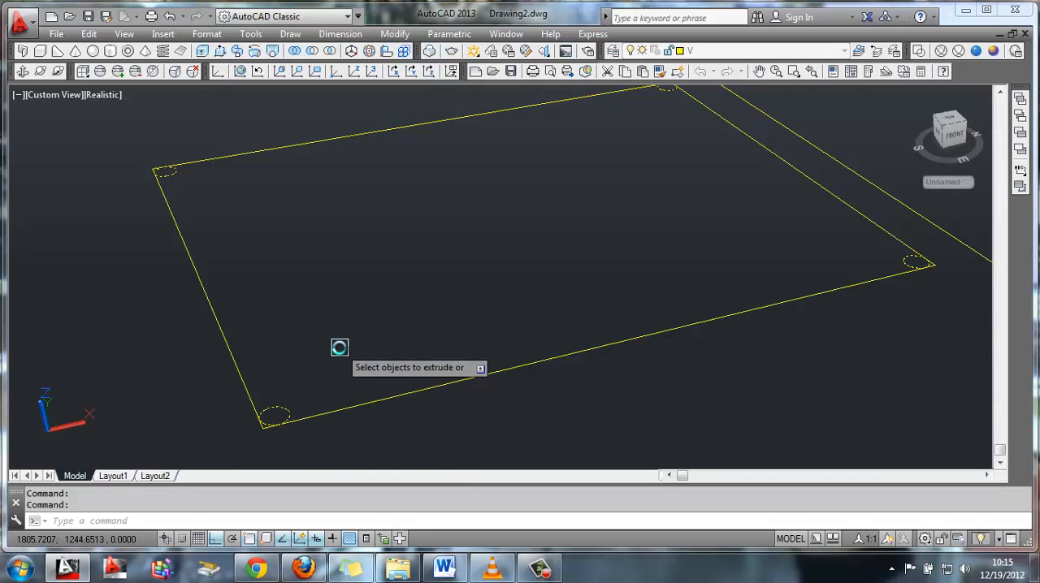
{"action": "key", "text": "Return"}
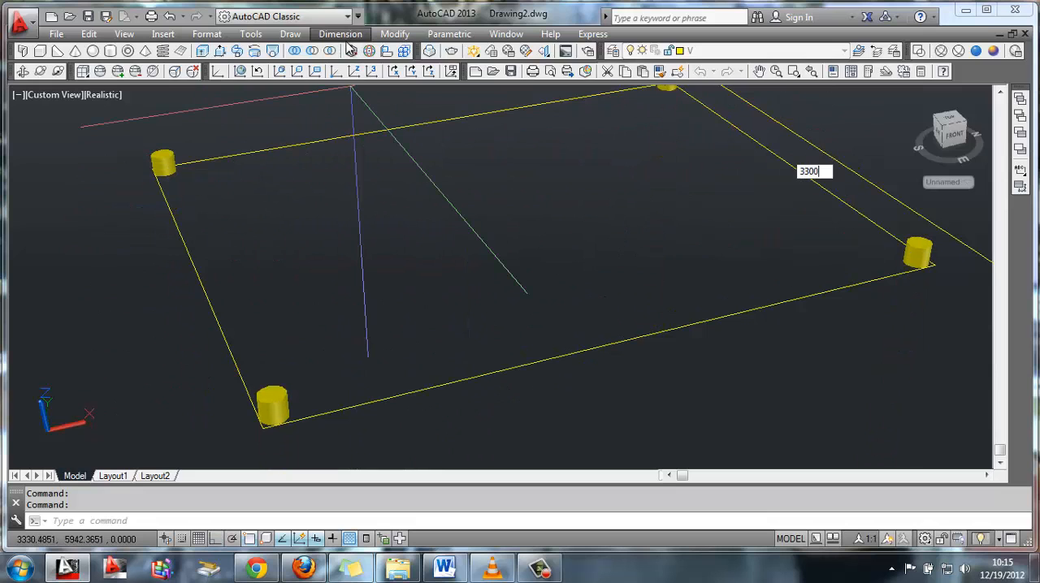
{"action": "type", "text": "3300"}
{"action": "key", "text": "Return"}
Turn layer X on and make it current to view the walls together with the corner columns
{"action": "scroll", "coordinate": [525, 149], "scroll_direction": "down", "scroll_amount": 3}
{"action": "middle_click_drag", "start_coordinate": [525, 149], "coordinate": [413, 228]}
{"action": "left_click", "coordinate": [751, 51]}
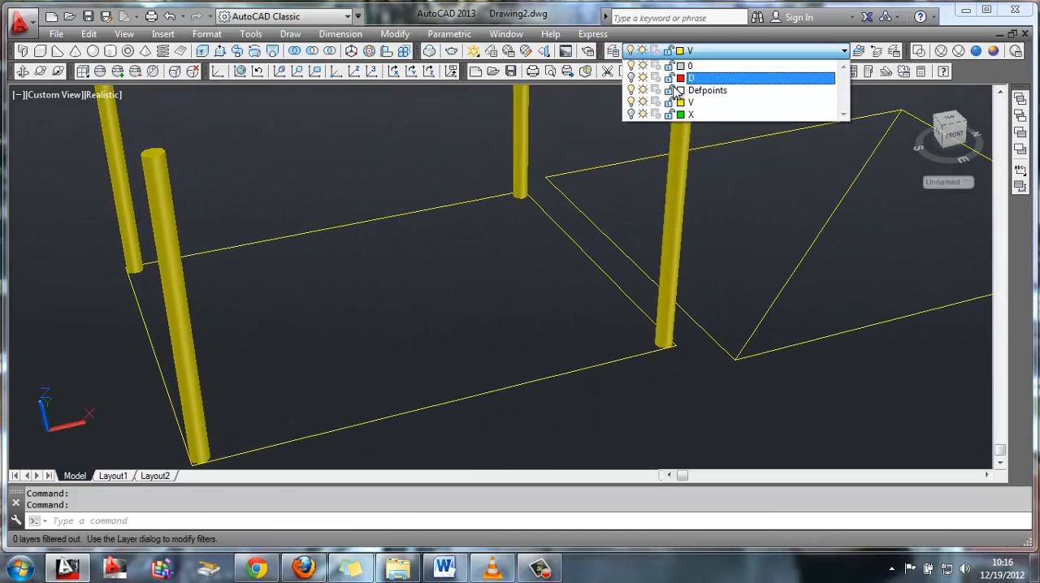
{"action": "left_click", "coordinate": [633, 116]}
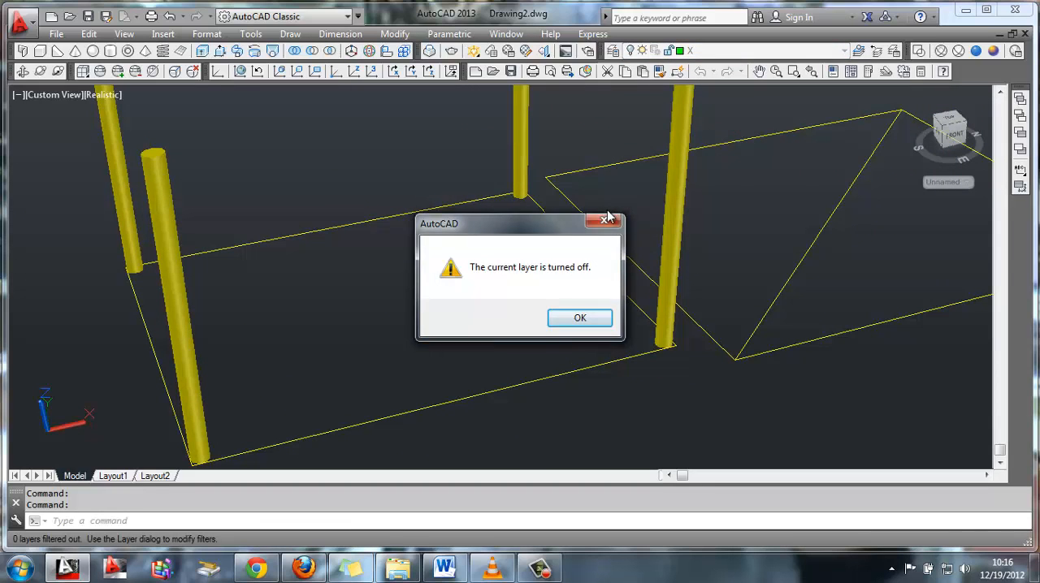
{"action": "left_click", "coordinate": [600, 222]}
{"action": "left_click", "coordinate": [632, 115]}
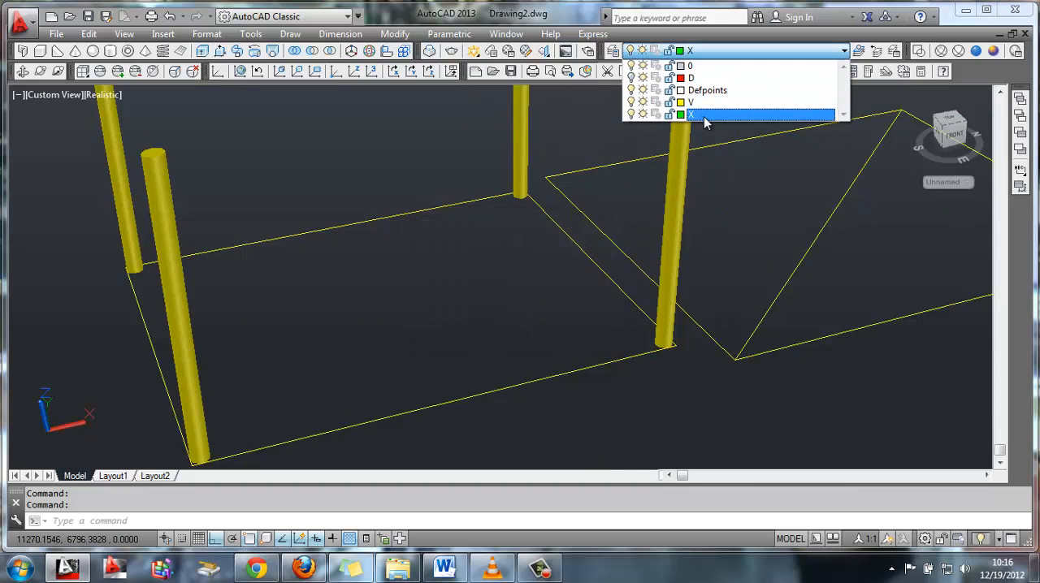
{"action": "left_click", "coordinate": [704, 119]}
{"action": "scroll", "coordinate": [541, 237], "scroll_direction": "down", "scroll_amount": 4}
{"action": "middle_click_drag", "start_coordinate": [542, 231], "coordinate": [529, 279]}
Make layer V current, with layer X turned off and layer D's opening outlines and the roof turned on
{"action": "left_click", "coordinate": [711, 51]}
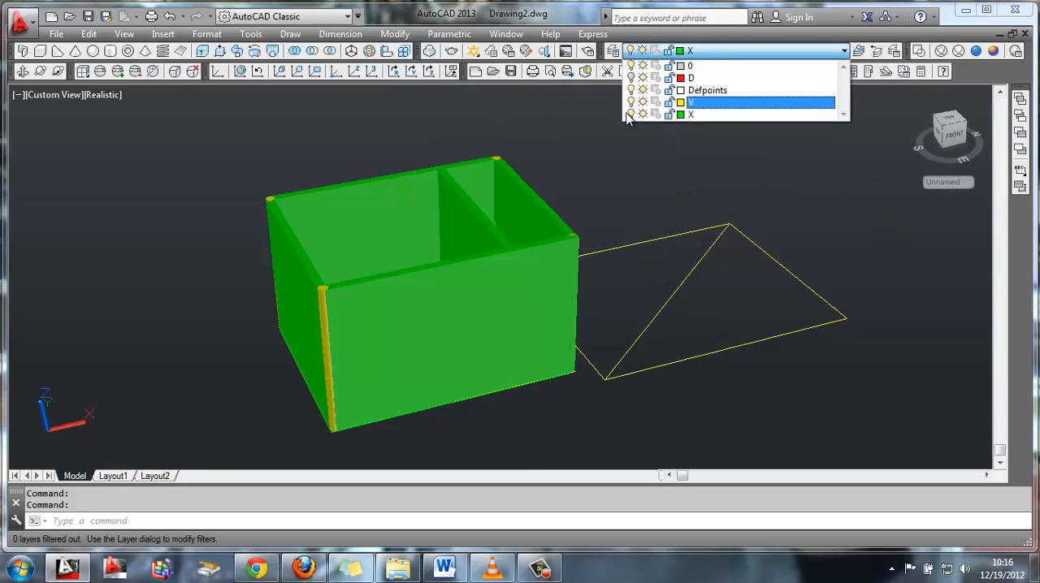
{"action": "left_click", "coordinate": [683, 103]}
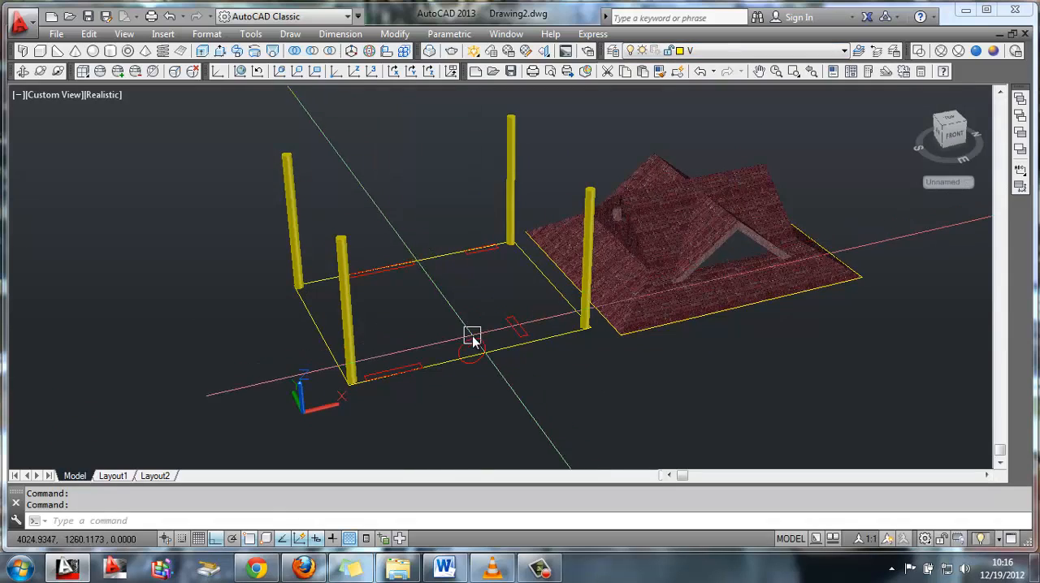
{"action": "scroll", "coordinate": [472, 340], "scroll_direction": "up", "scroll_amount": 5}
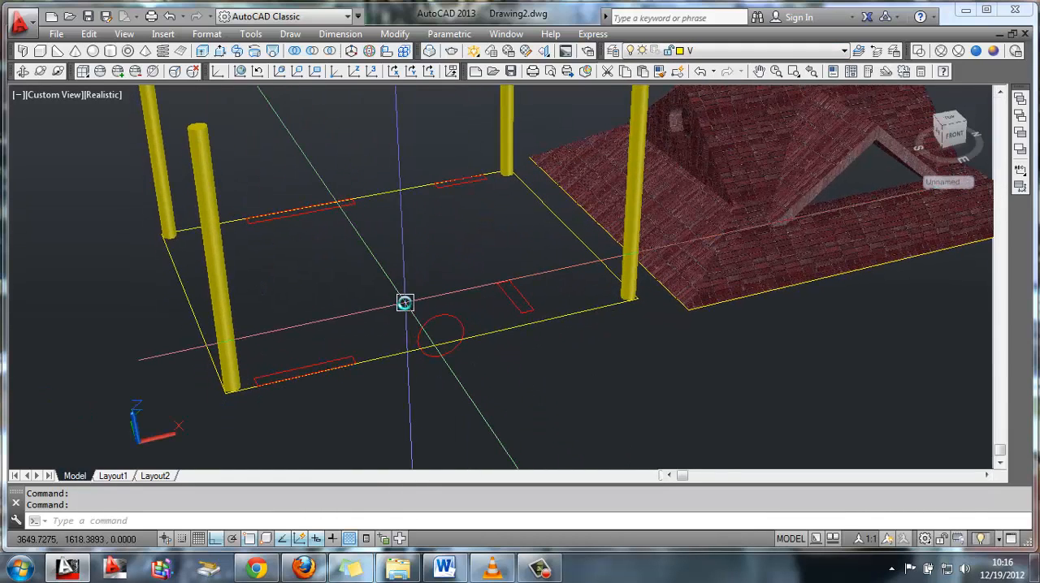
Extrude the door rectangles on the near long side, the partition and the far long side into solid blocks lower than the columns
{"action": "key", "text": "Return"}
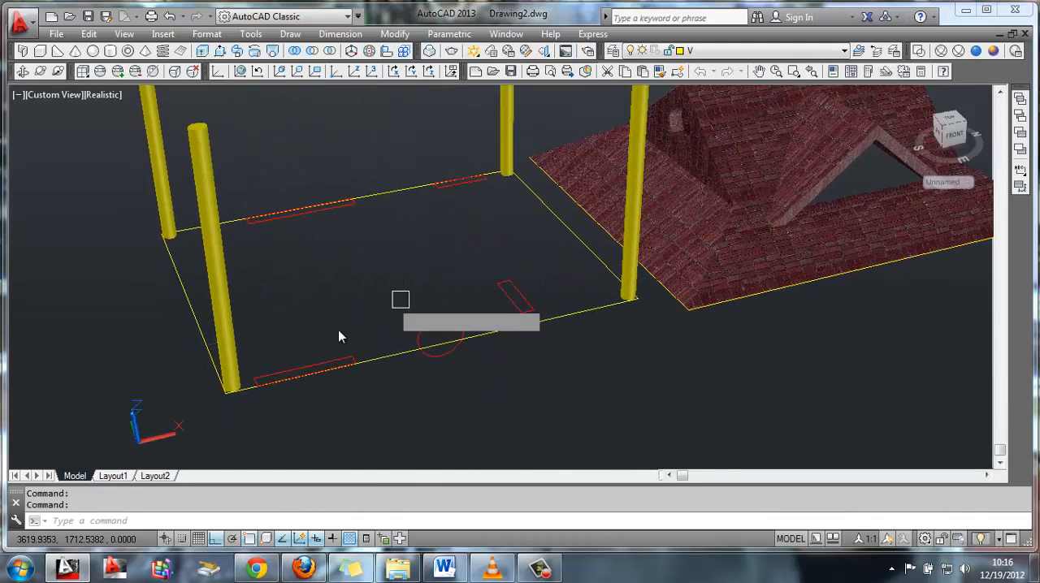
{"action": "left_click", "coordinate": [515, 275]}
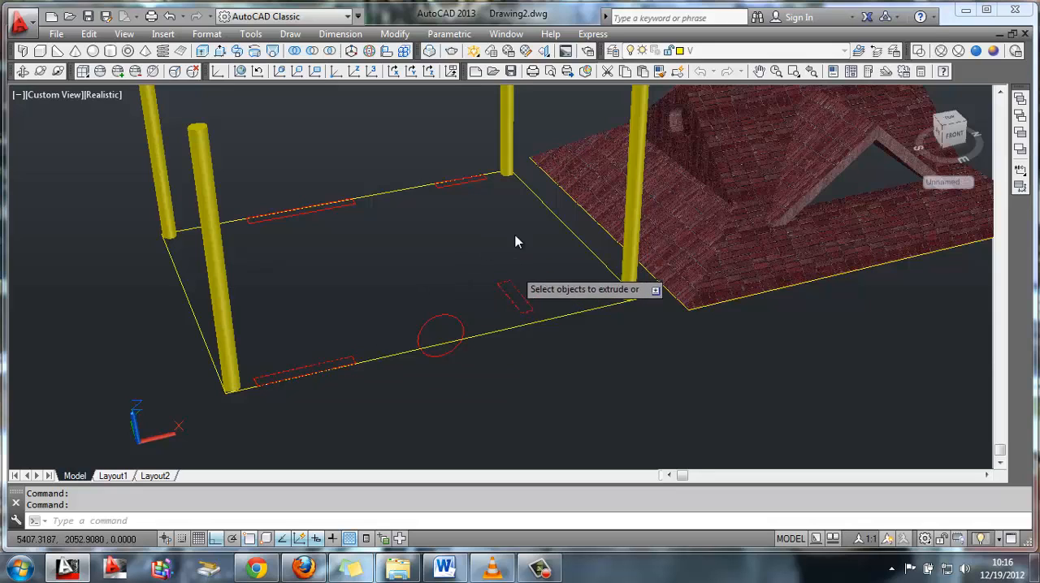
{"action": "left_click", "coordinate": [474, 183]}
{"action": "key", "text": "Return"}
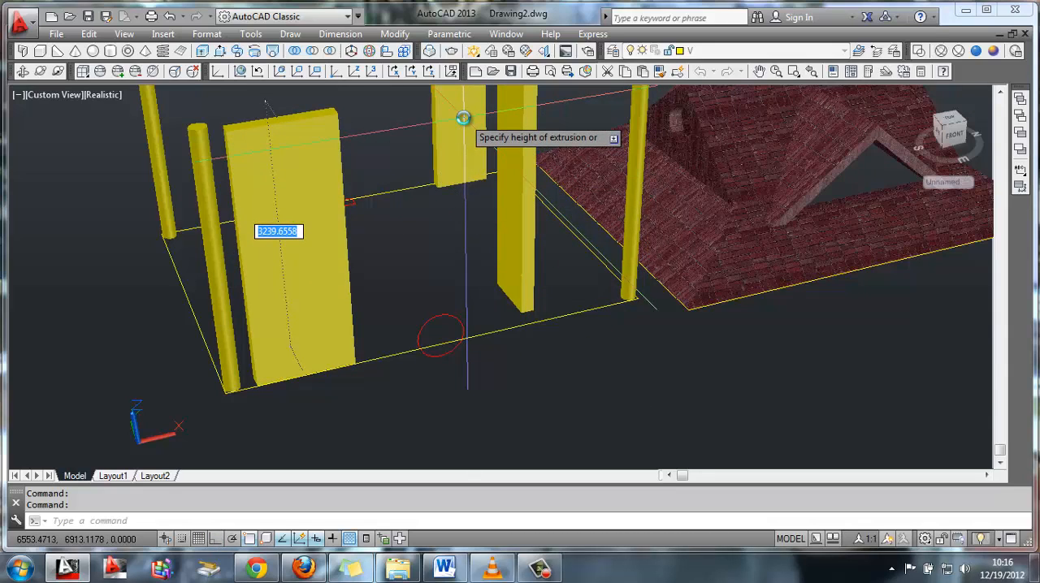
{"action": "key", "text": "Return"}
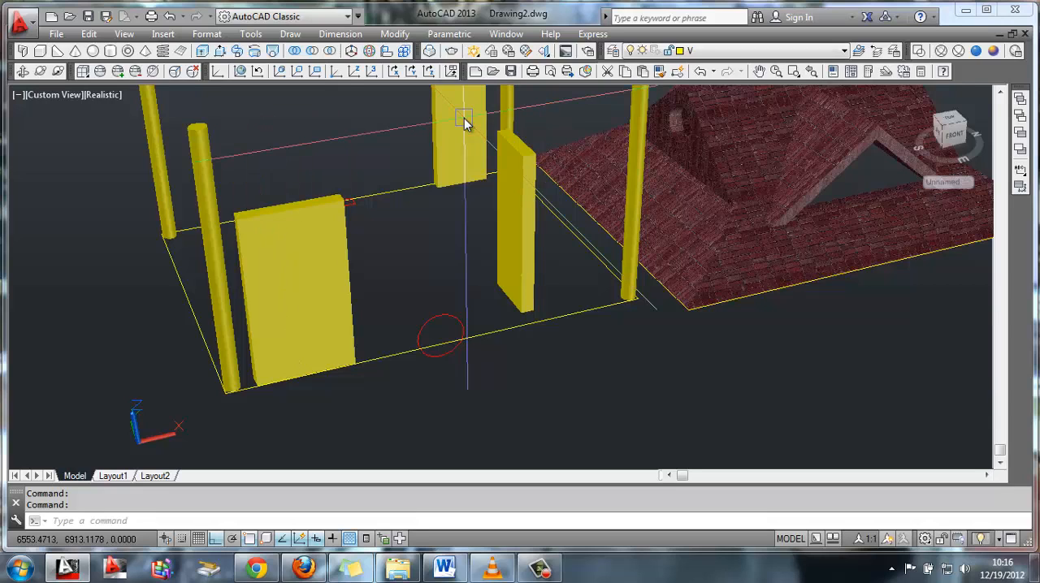
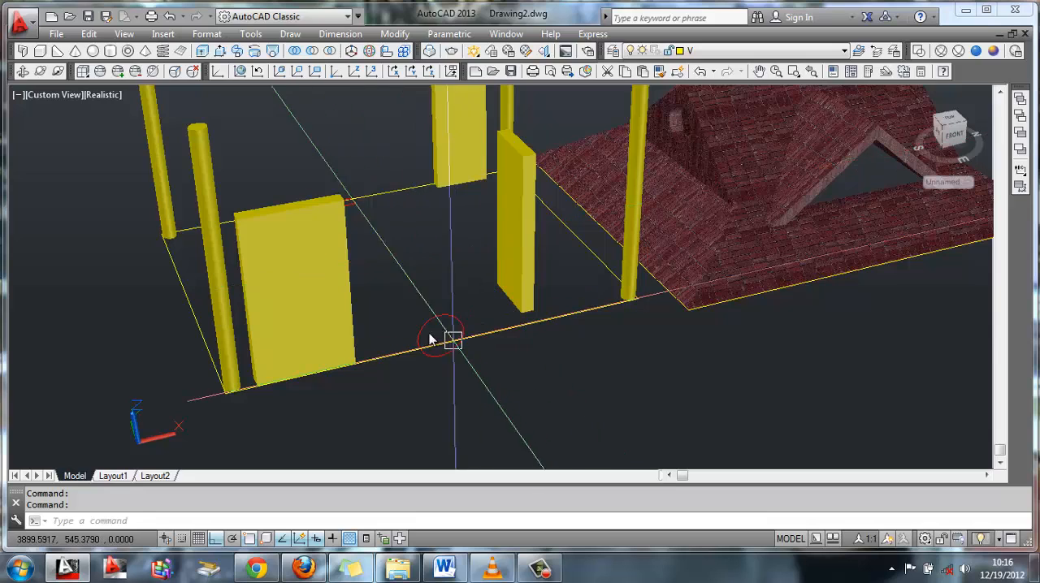
Extrude the upright circle on the near long side into a short solid disc
{"action": "type", "text": "e"}
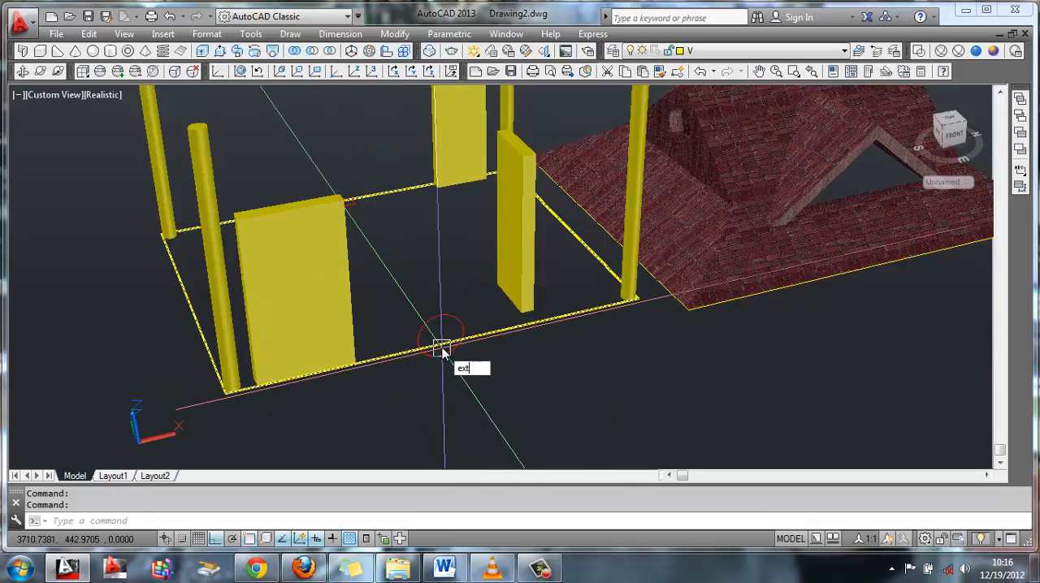
{"action": "type", "text": "xt"}
{"action": "key", "text": "Return"}
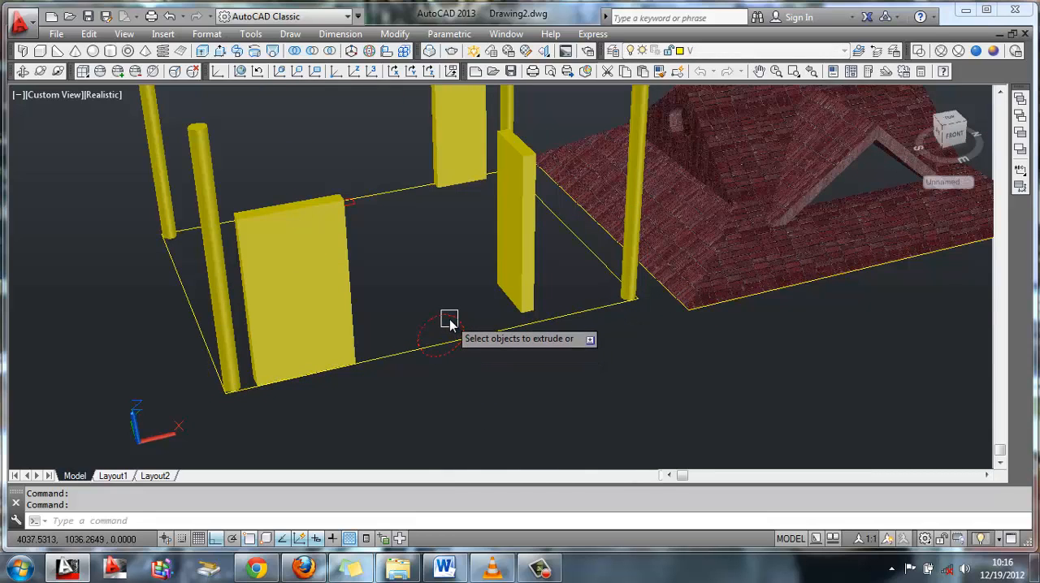
{"action": "left_click", "coordinate": [450, 321]}
{"action": "key", "text": "Return"}
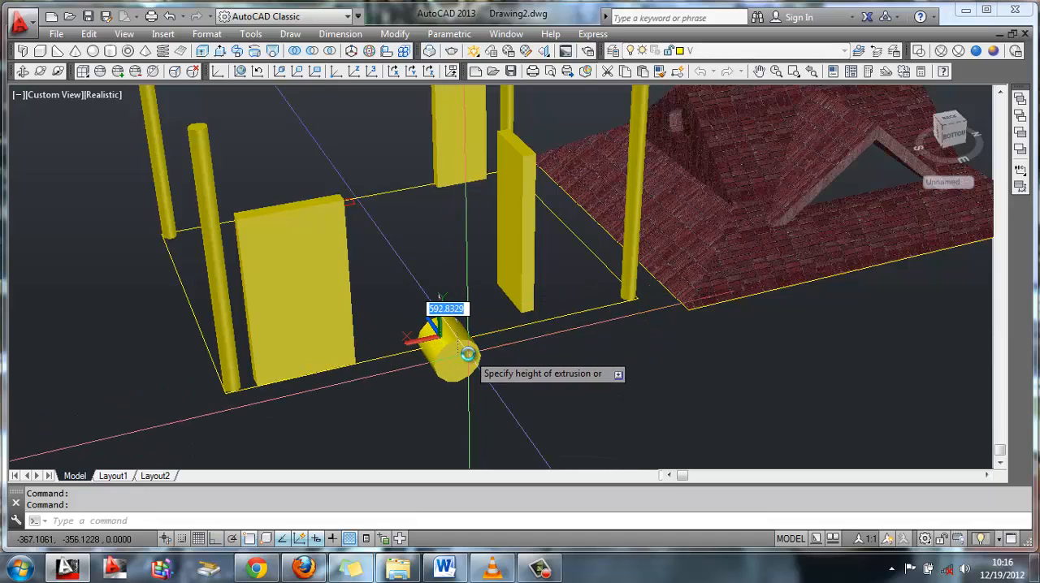
{"action": "key", "text": "Return"}
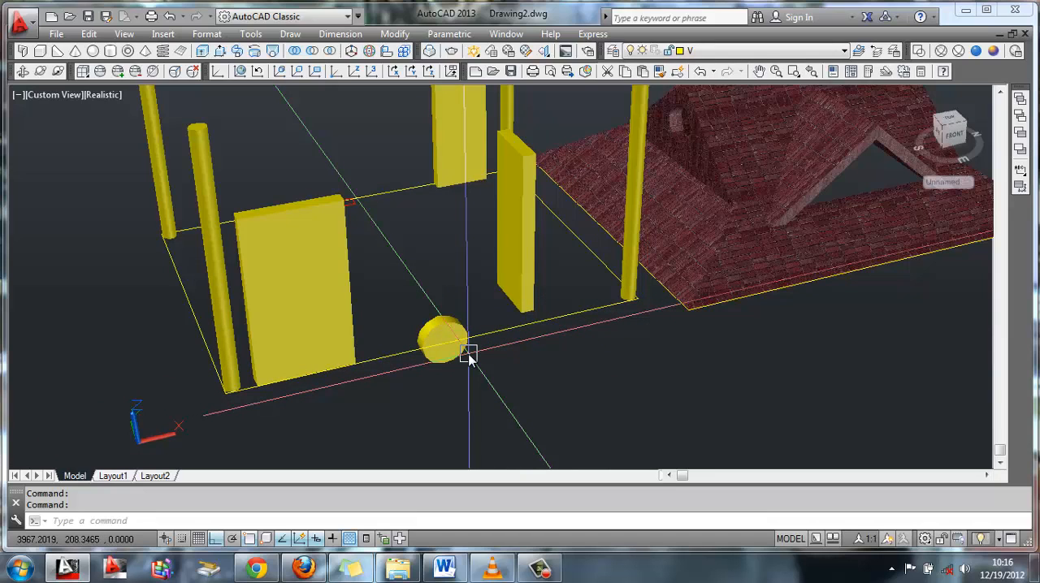
Move the disc on the near long side 1600 straight up
{"action": "type", "text": "m"}
{"action": "key", "text": "Return"}
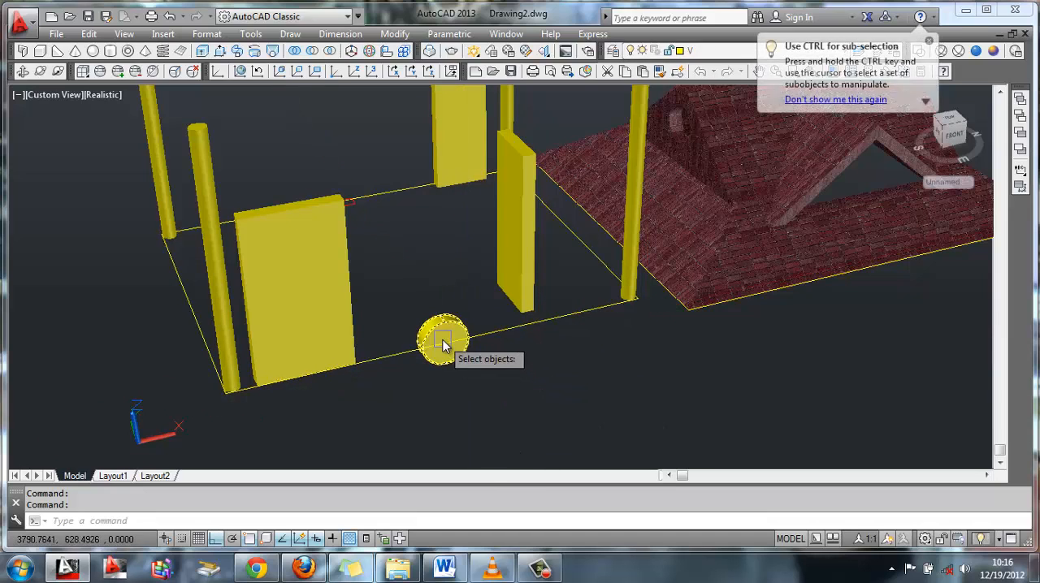
{"action": "left_click", "coordinate": [440, 329]}
{"action": "key", "text": "Return"}
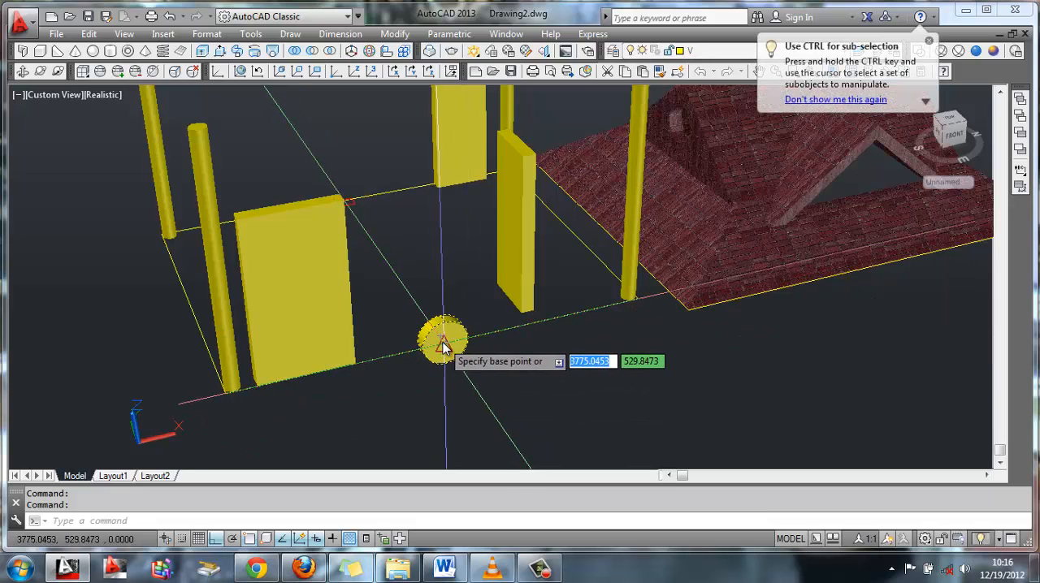
{"action": "left_click", "coordinate": [441, 342]}
{"action": "type", "text": "16"}
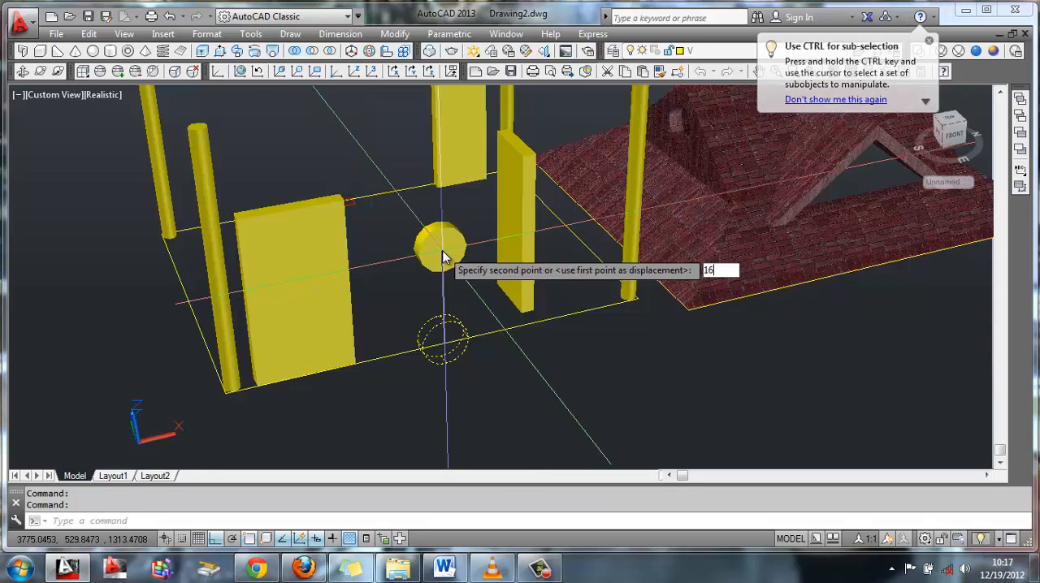
{"action": "type", "text": "00"}
{"action": "key", "text": "Return"}
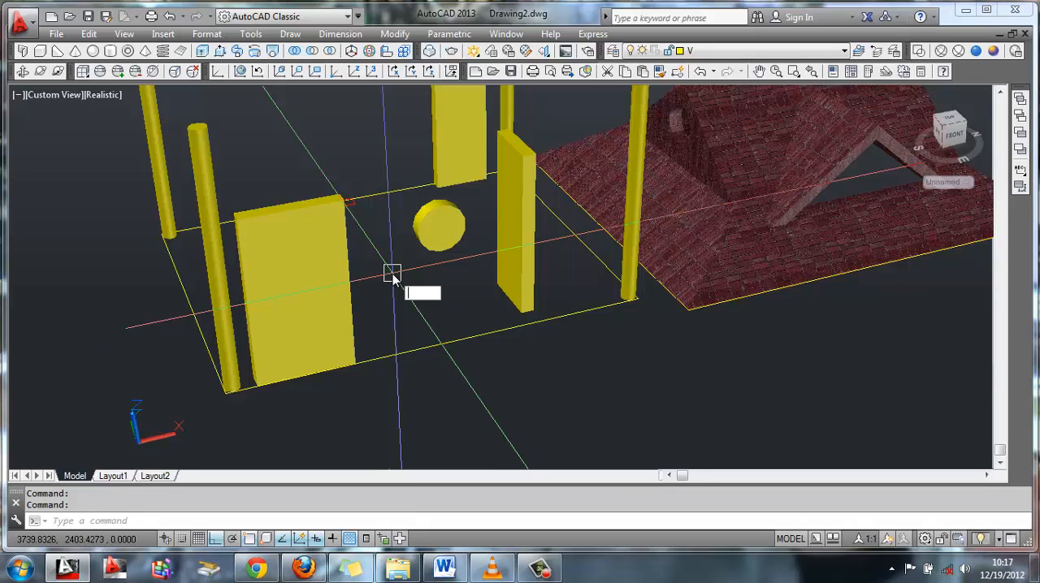
Move the window rectangle on the far long side 1100 straight up
{"action": "type", "text": "m"}
{"action": "key", "text": "Return"}
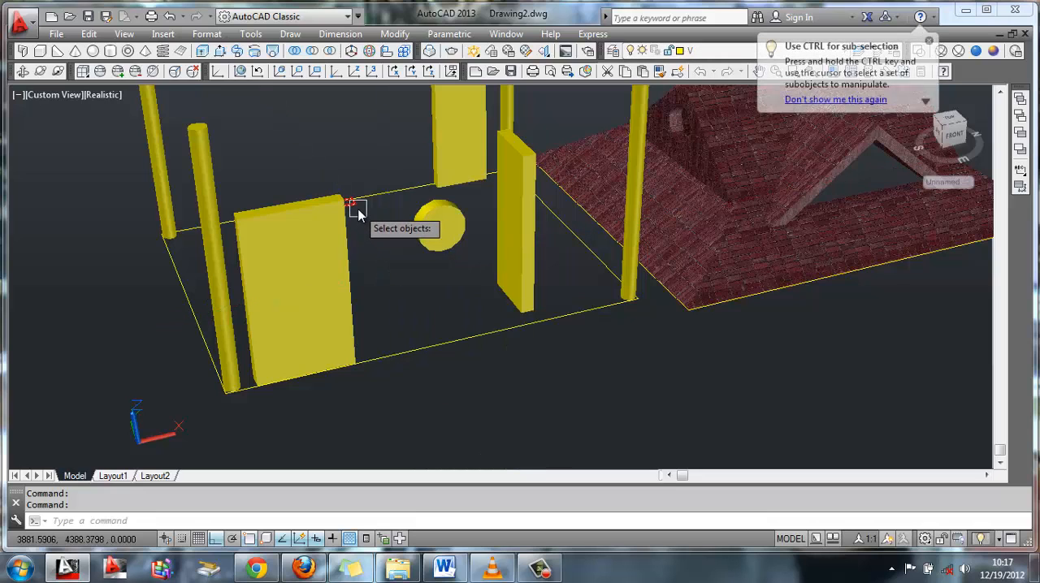
{"action": "left_click", "coordinate": [364, 217]}
{"action": "key", "text": "Return"}
{"action": "left_click", "coordinate": [358, 203]}
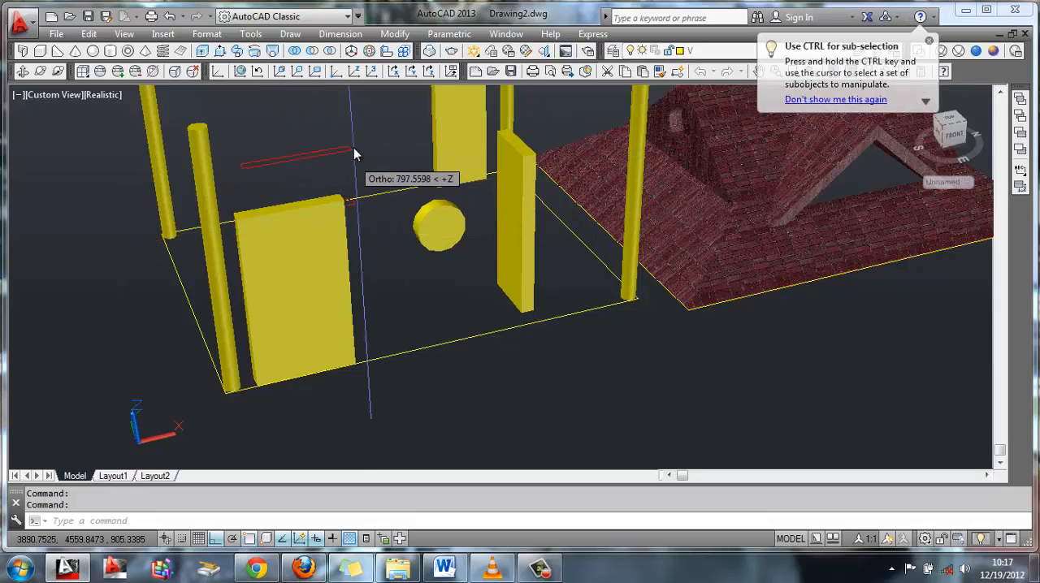
{"action": "type", "text": "1100"}
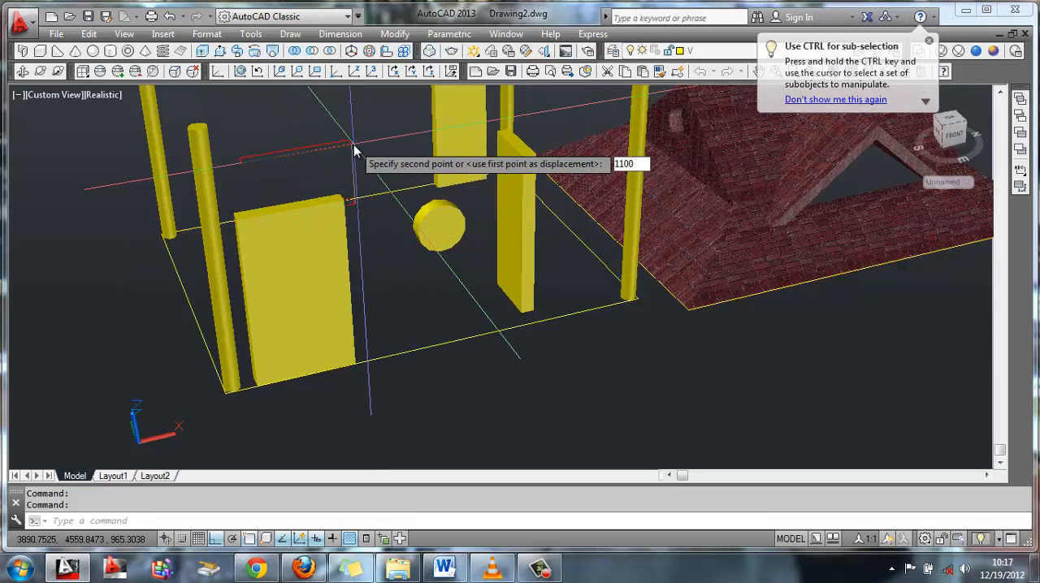
{"action": "key", "text": "Return"}
Extrude the raised window rectangle on the far long side into a solid block 1100 high
{"action": "type", "text": "ext"}
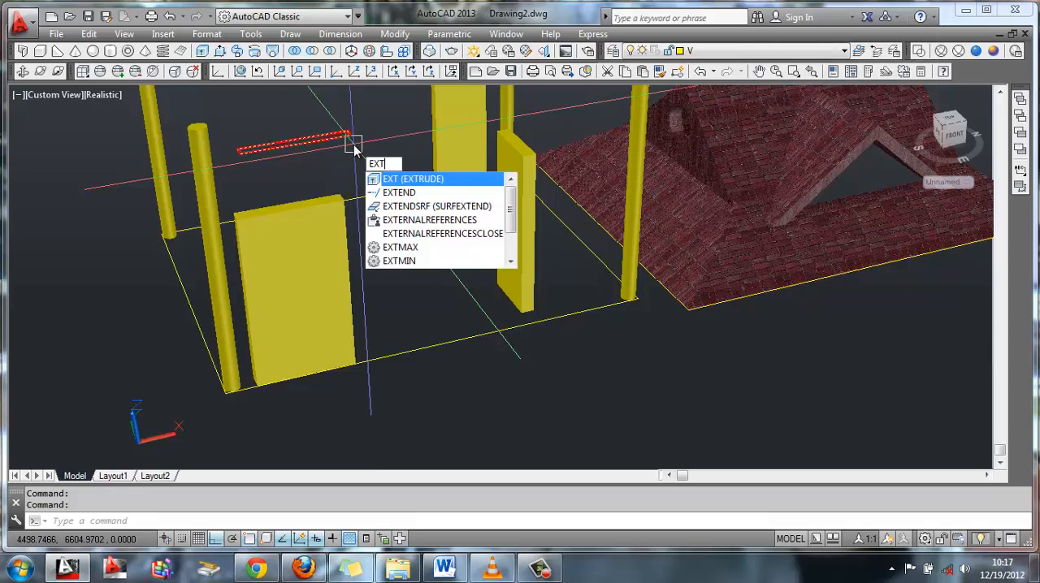
{"action": "key", "text": "Return"}
{"action": "left_click", "coordinate": [317, 143]}
{"action": "key", "text": "Return"}
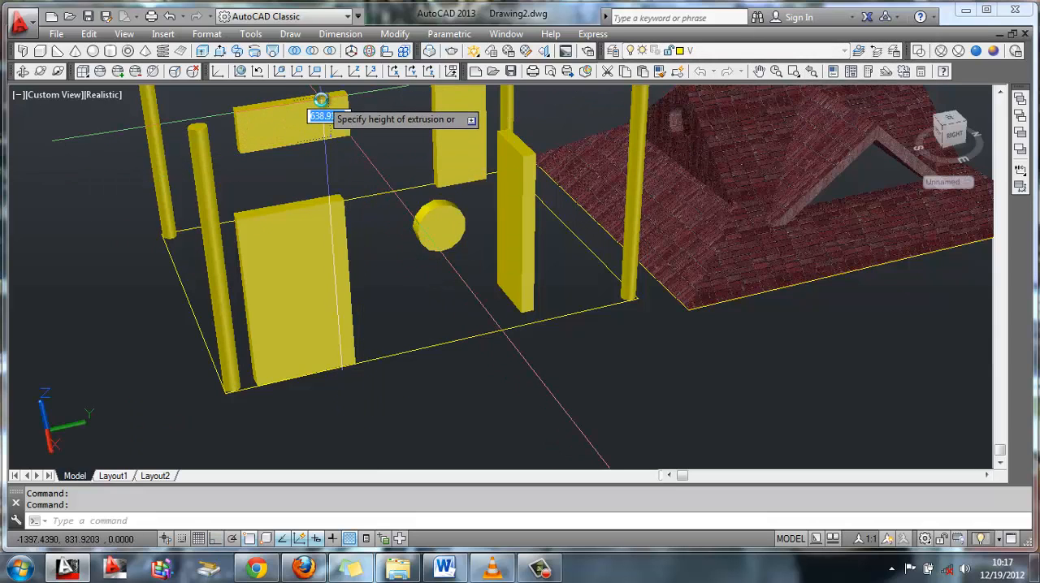
{"action": "type", "text": "1100"}
{"action": "key", "text": "Return"}
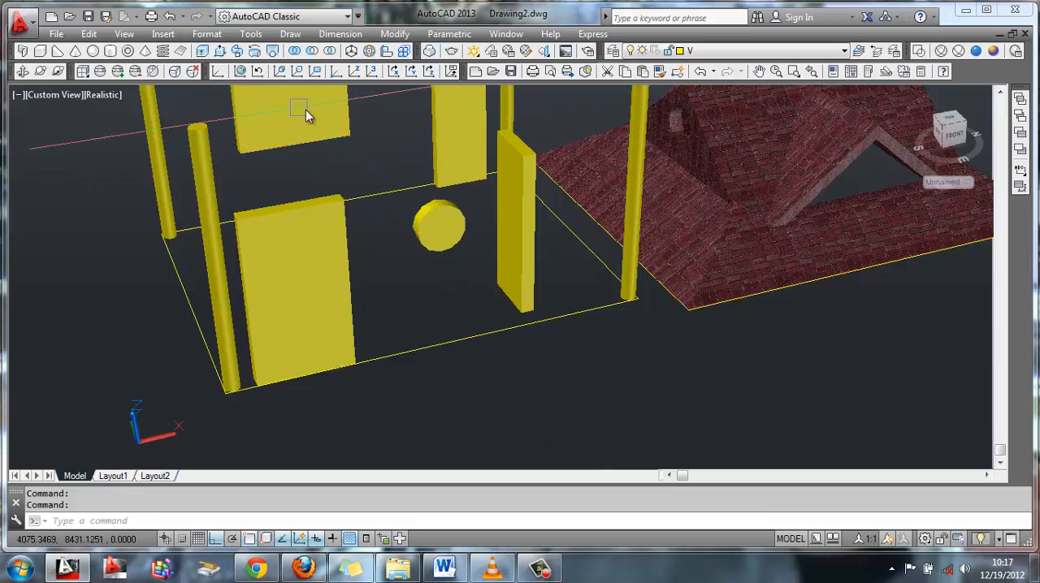
Extrude the building's outer outline 450 downward into a solid base slab beneath the columns
{"action": "middle_click_drag", "start_coordinate": [306, 109], "coordinate": [394, 188], "text": "shift"}
{"action": "middle_click_drag", "start_coordinate": [422, 330], "coordinate": [431, 263]}
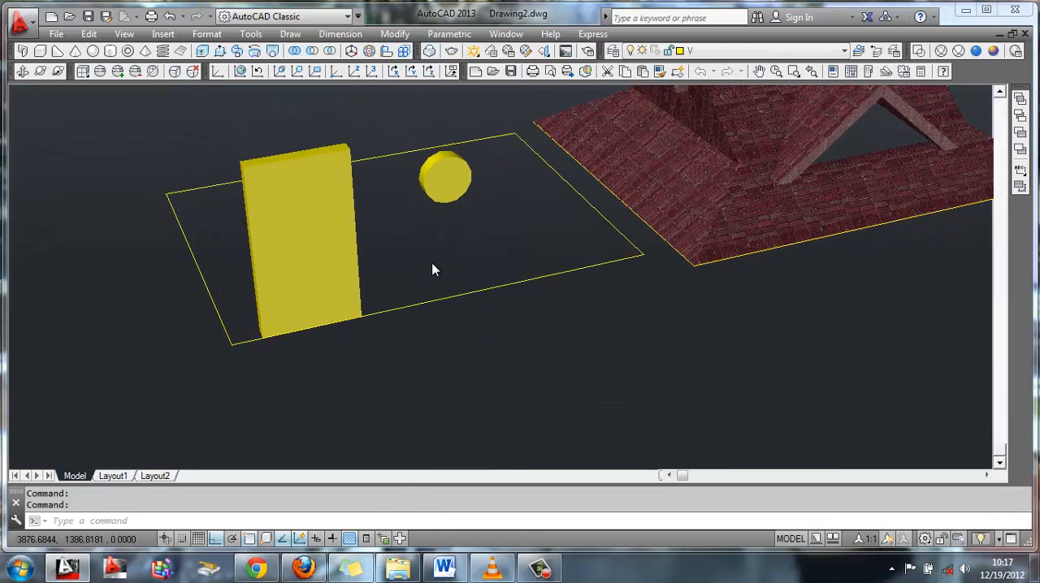
{"action": "type", "text": "ext"}
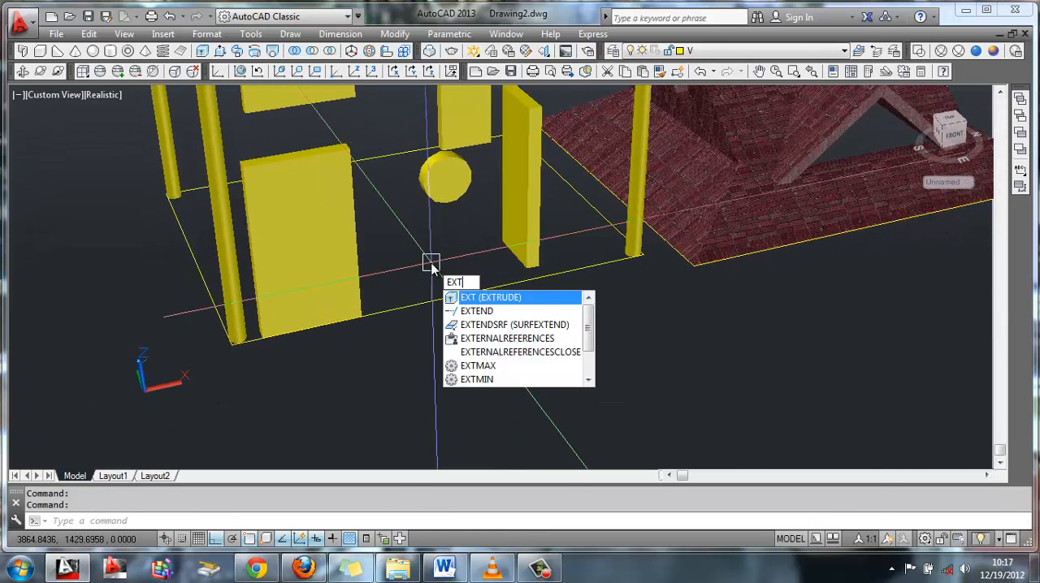
{"action": "key", "text": "Return"}
{"action": "left_click", "coordinate": [446, 296]}
{"action": "key", "text": "Return"}
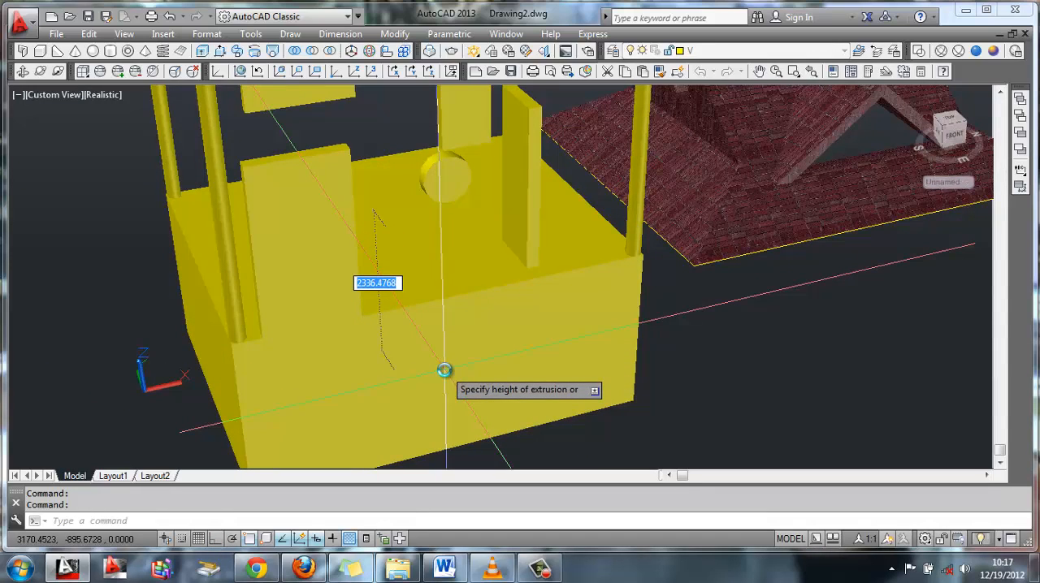
{"action": "type", "text": "450"}
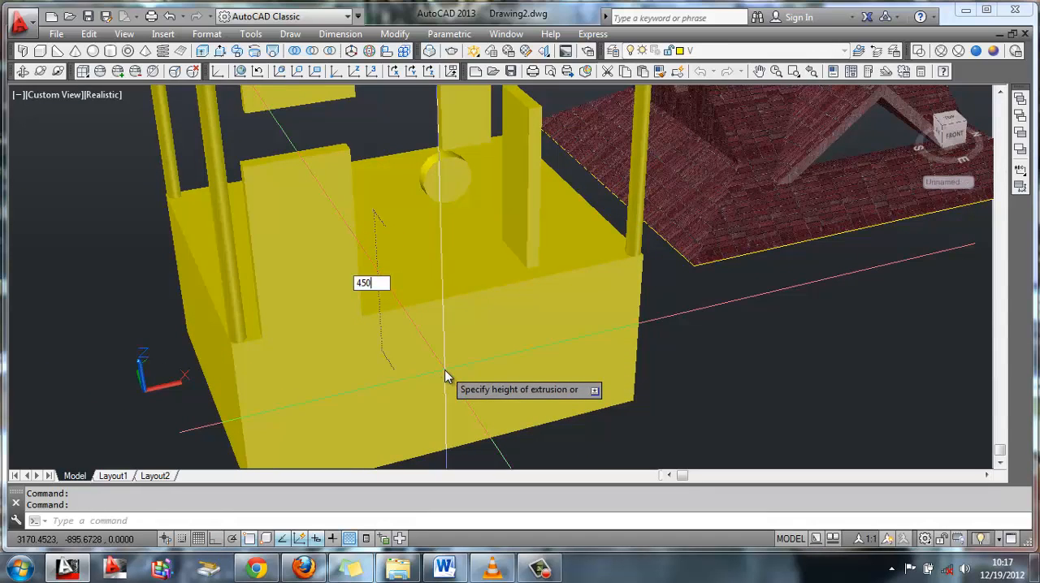
{"action": "key", "text": "Return"}
{"action": "scroll", "coordinate": [480, 244], "scroll_direction": "down", "scroll_amount": 3}
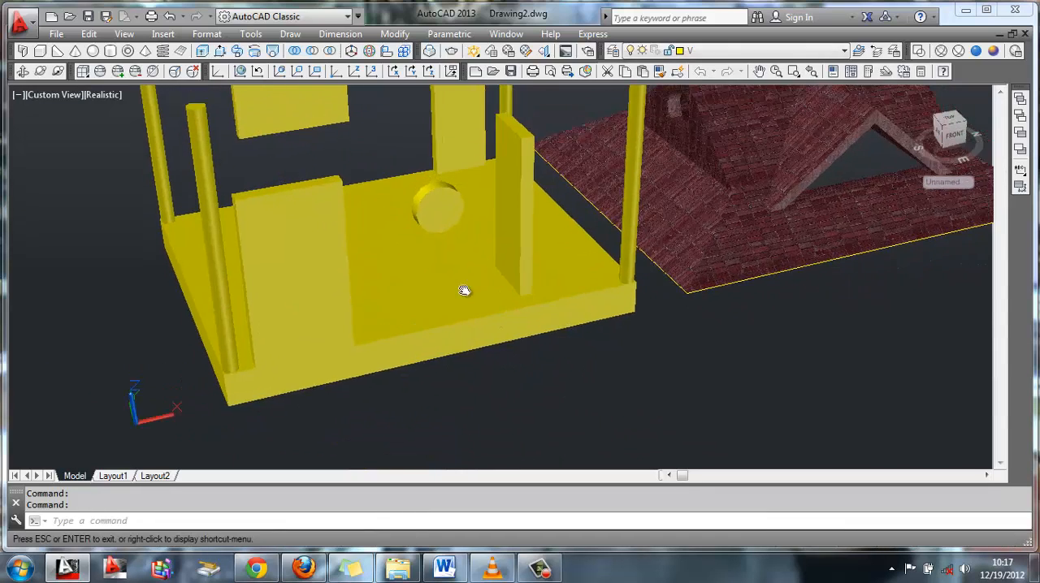
Turn layer X on and make it current, and subtract the door block and the round disc from the near long wall
{"action": "left_click", "coordinate": [767, 50]}
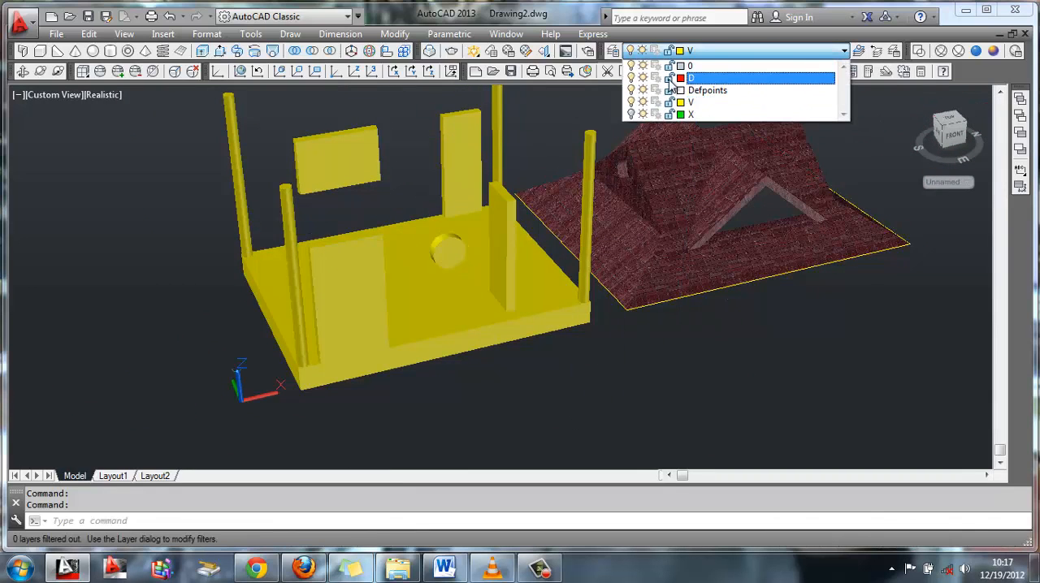
{"action": "left_click", "coordinate": [705, 116]}
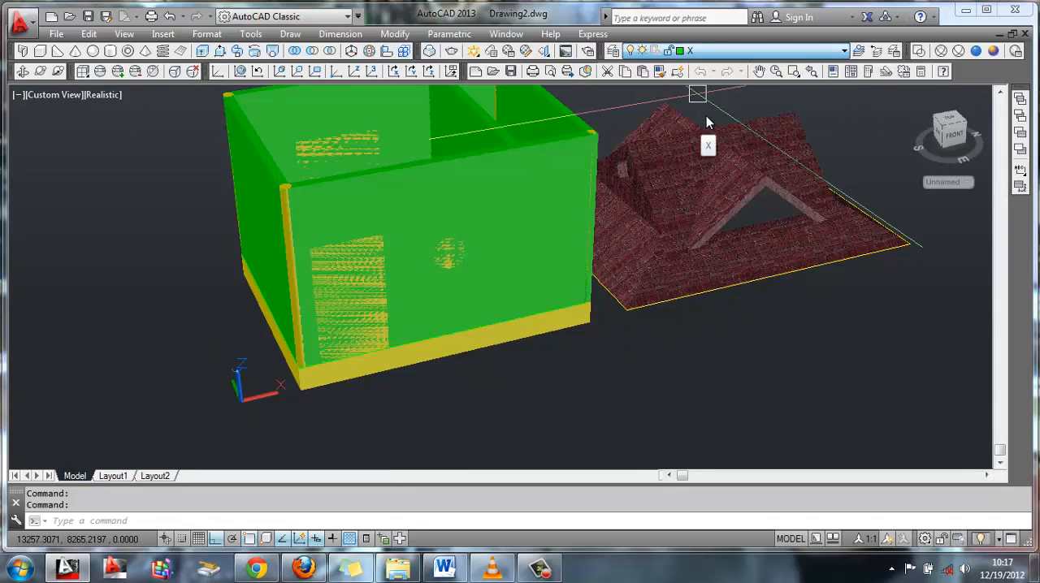
{"action": "scroll", "coordinate": [459, 213], "scroll_direction": "up", "scroll_amount": 2}
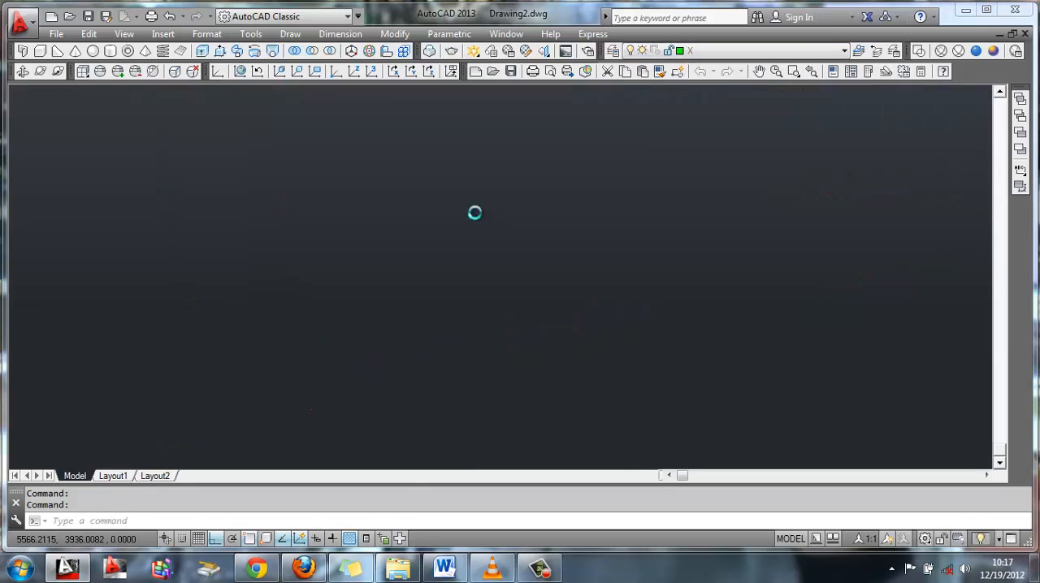
{"action": "left_click", "coordinate": [319, 52]}
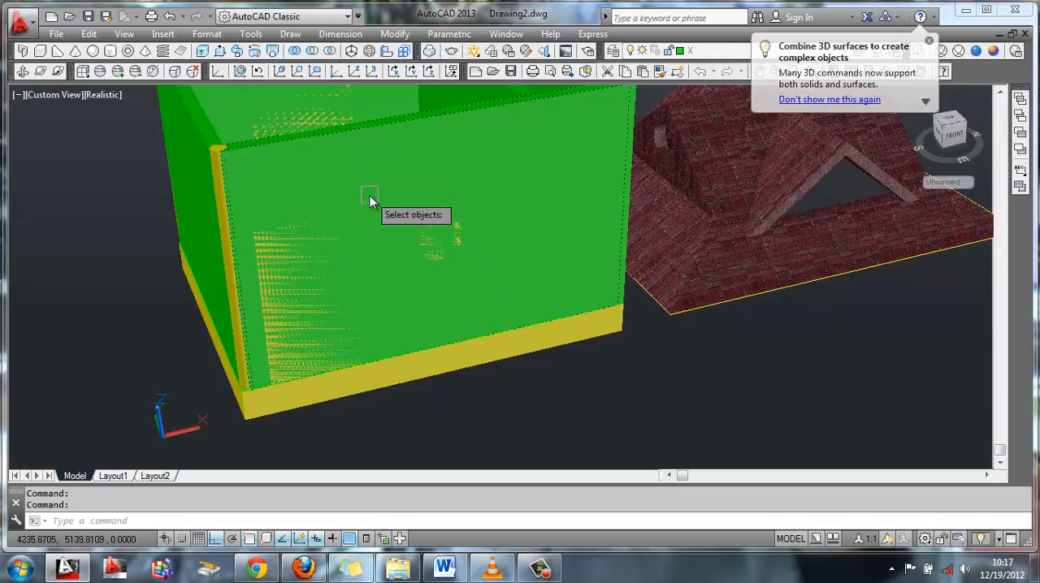
{"action": "left_click", "coordinate": [314, 276]}
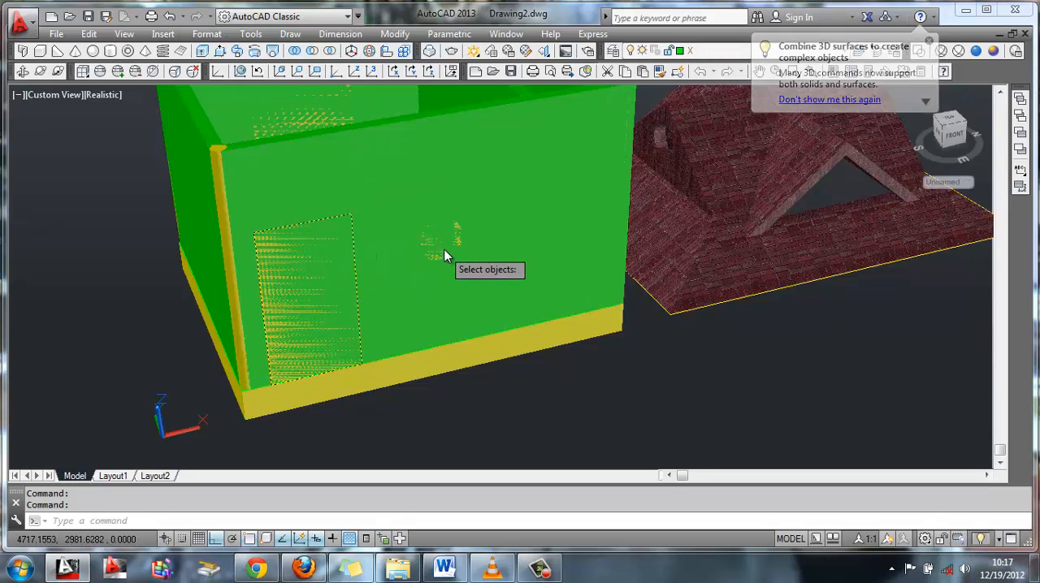
{"action": "key", "text": "Return"}
Subtract the window block from the far long wall to cut its rectangular window opening
{"action": "middle_click_drag", "start_coordinate": [402, 192], "coordinate": [322, 66], "text": "shift"}
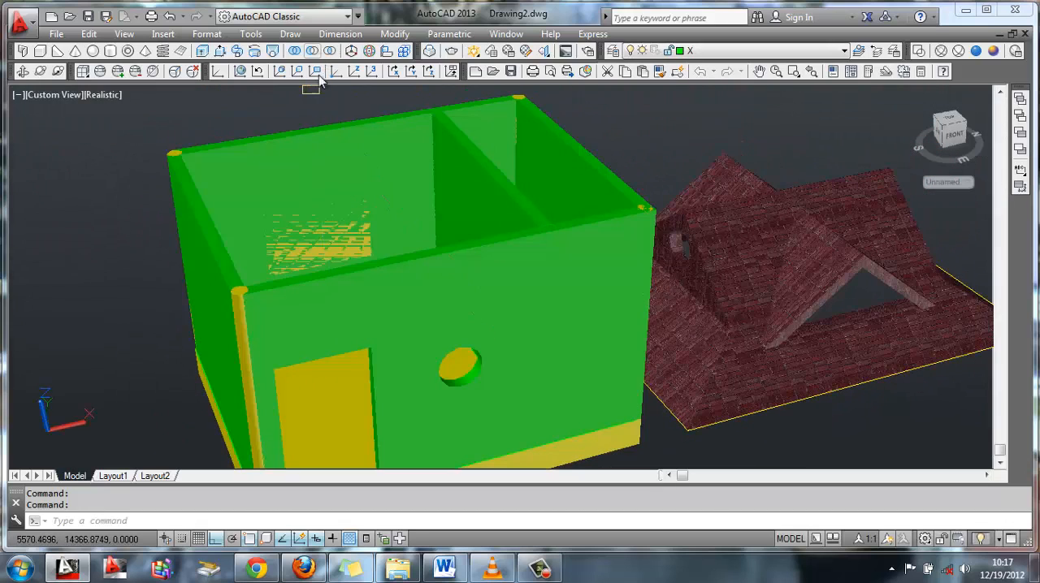
{"action": "left_click", "coordinate": [317, 71]}
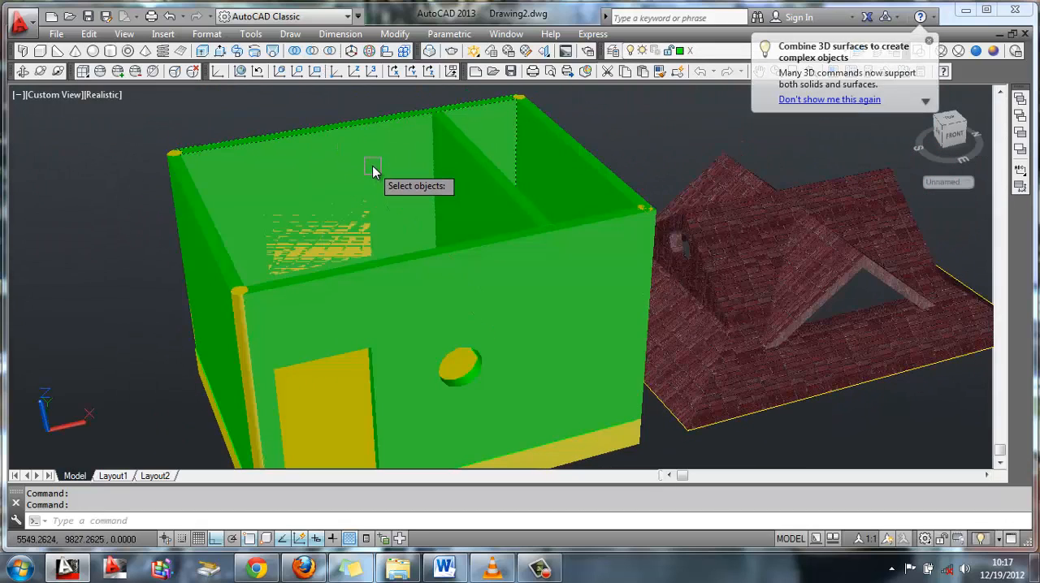
{"action": "left_click", "coordinate": [348, 223]}
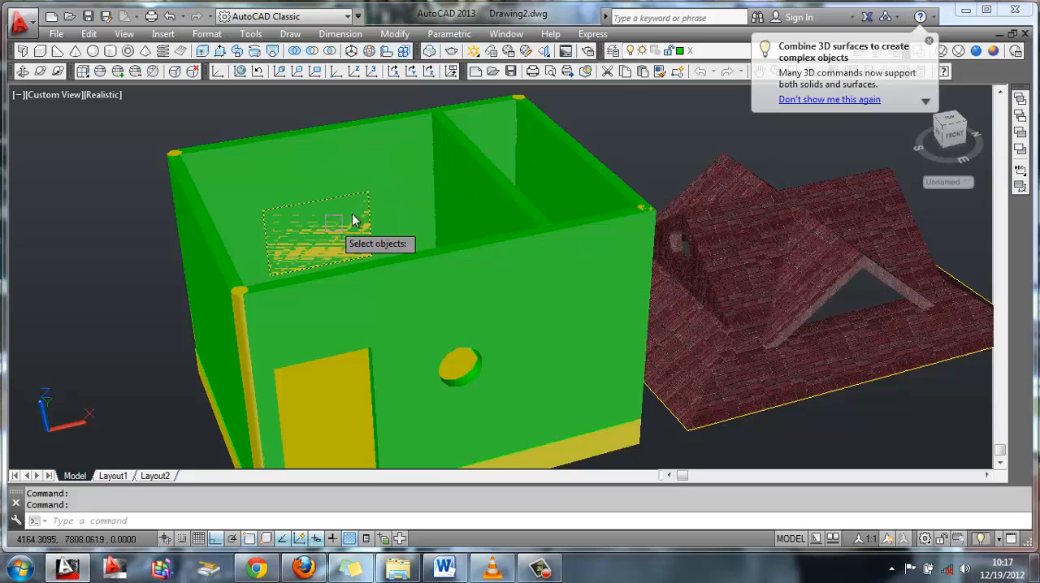
{"action": "key", "text": "Return"}
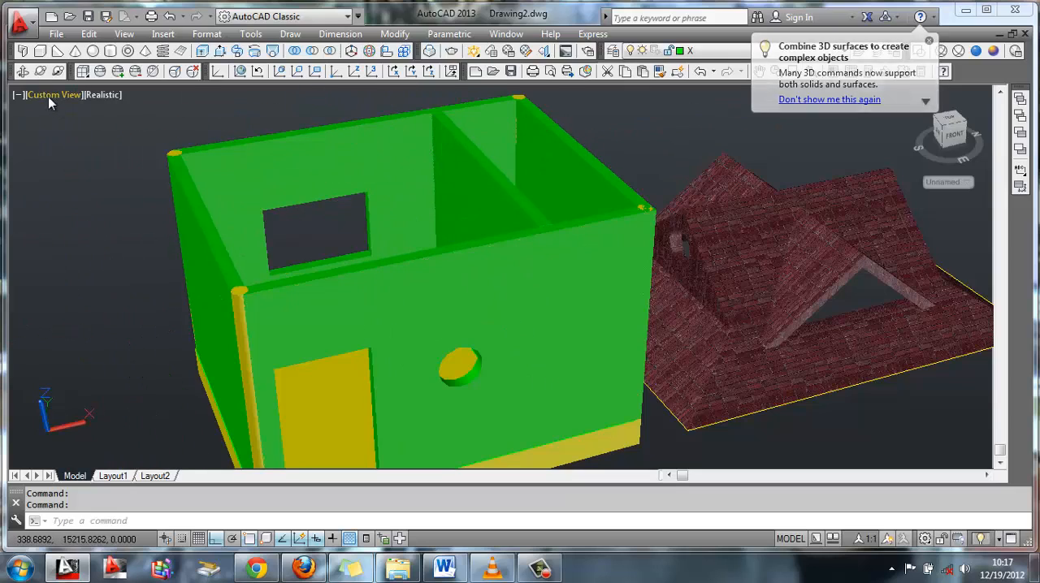
Subtract the door block from the far long wall to open its doorway in the smaller room
{"action": "left_click", "coordinate": [24, 72]}
{"action": "left_click_drag", "start_coordinate": [255, 265], "coordinate": [220, 283]}
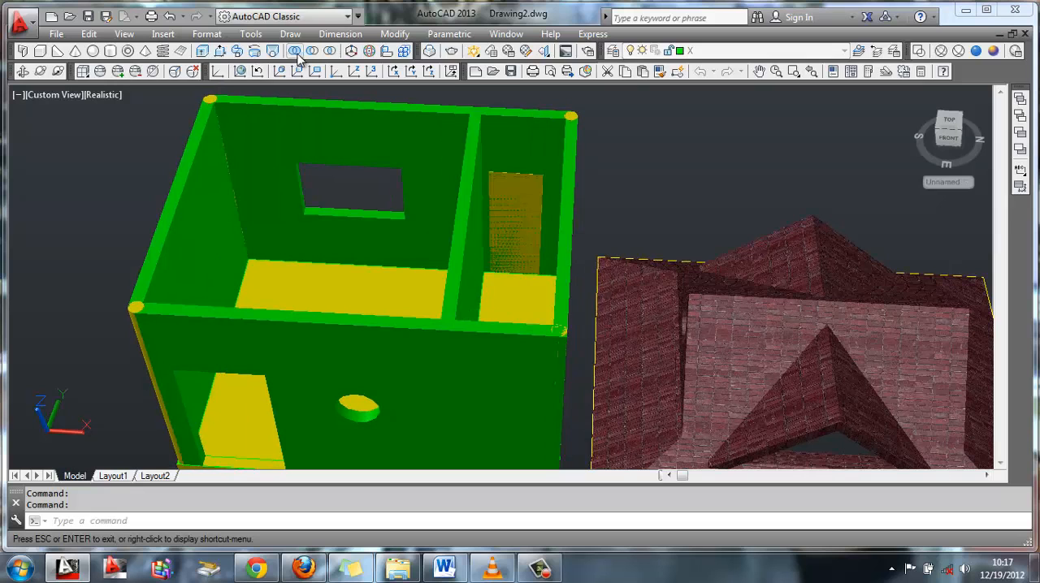
{"action": "left_click", "coordinate": [296, 52]}
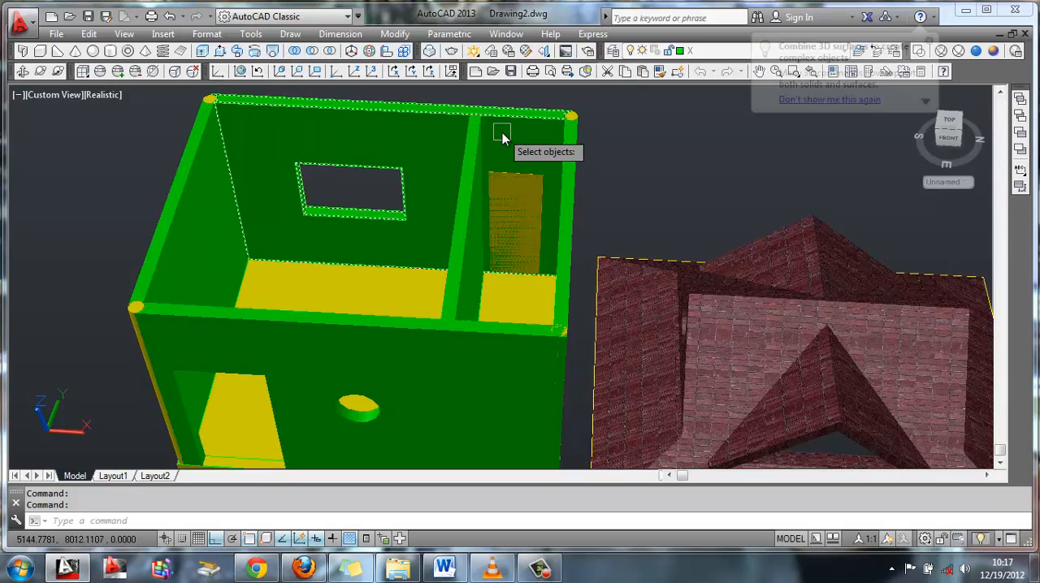
{"action": "left_click", "coordinate": [512, 203]}
{"action": "key", "text": "Return"}
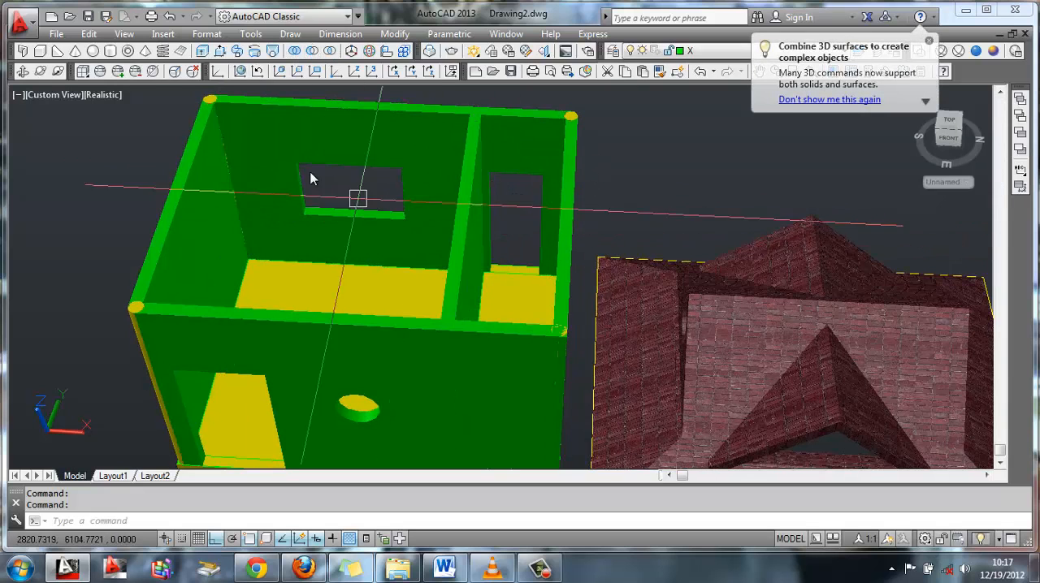
Subtract the door block from the partition wall to open the doorway between the two rooms
{"action": "left_click", "coordinate": [22, 72]}
{"action": "left_click_drag", "start_coordinate": [436, 298], "coordinate": [597, 306]}
{"action": "left_click", "coordinate": [296, 53]}
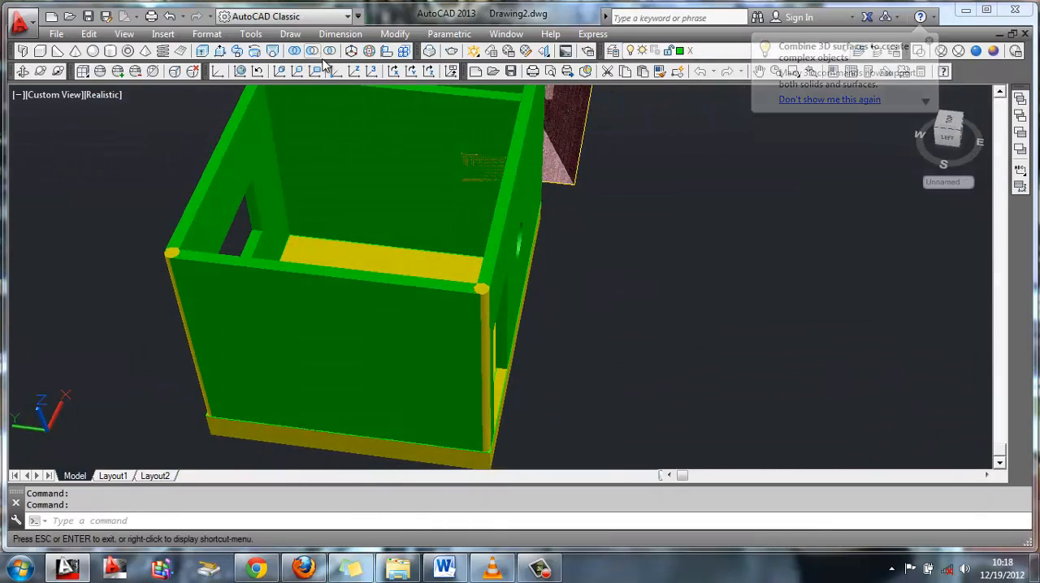
{"action": "right_click", "coordinate": [467, 164]}
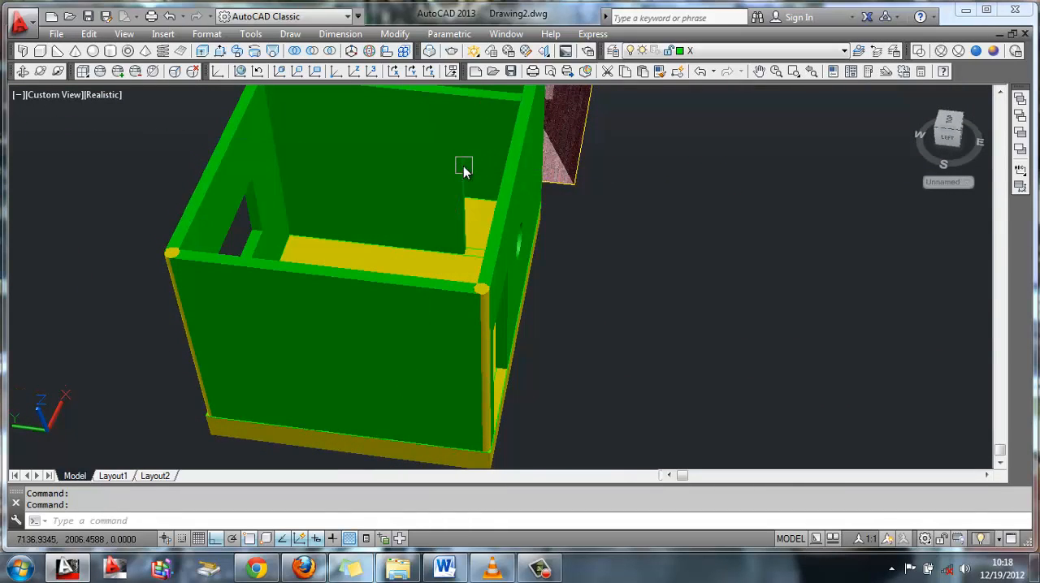
Make layer D current, with the far wall's window and door openings in view
{"action": "left_click", "coordinate": [22, 72]}
{"action": "left_click_drag", "start_coordinate": [354, 251], "coordinate": [425, 225]}
{"action": "key", "text": "Escape"}
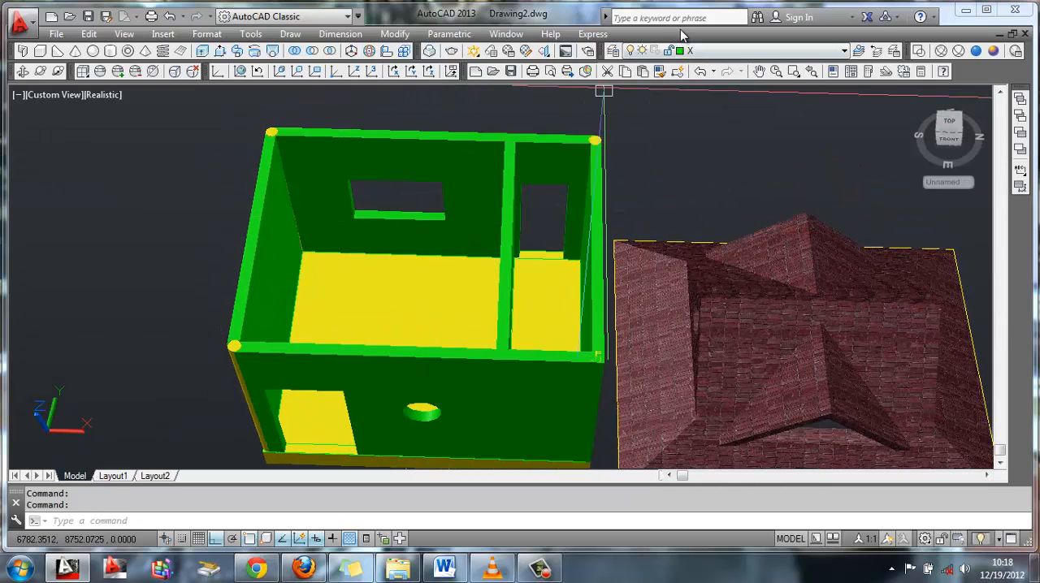
{"action": "left_click", "coordinate": [707, 51]}
{"action": "left_click", "coordinate": [707, 72]}
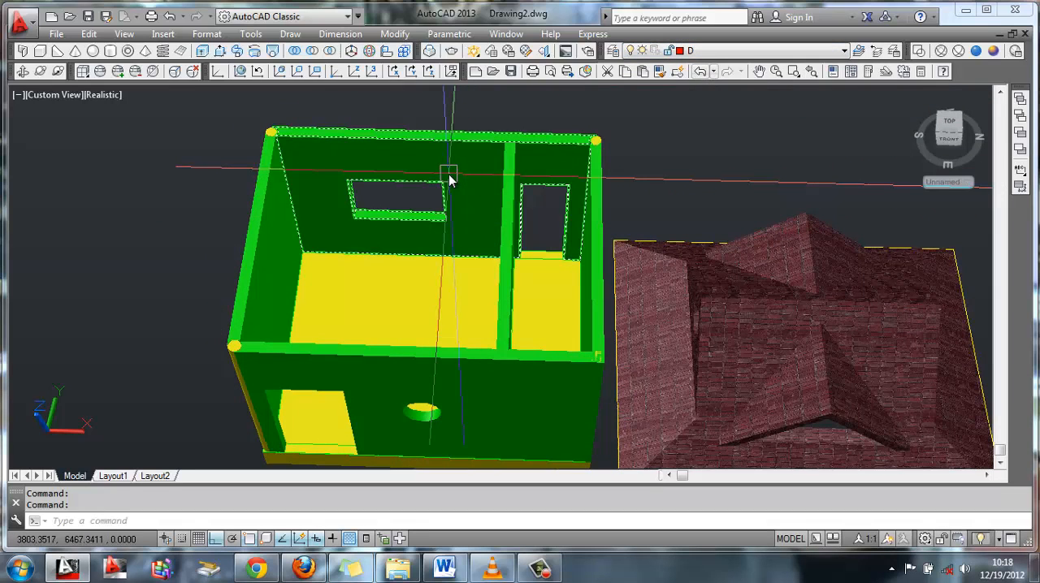
Draw a diagonal line across the building's top between the centres of two opposite corner columns
{"action": "type", "text": "l"}
{"action": "key", "text": "Return"}
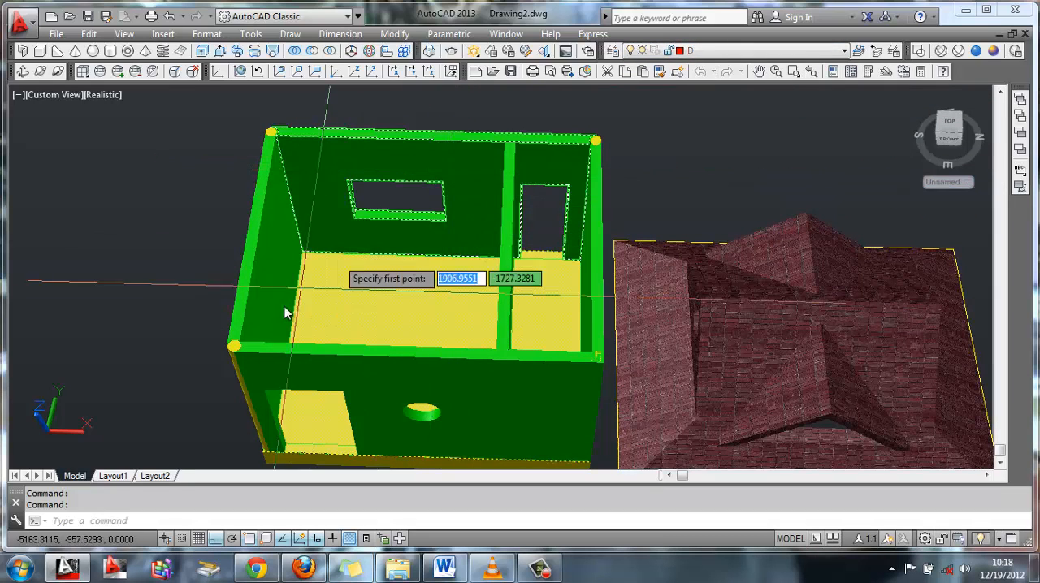
{"action": "left_click", "coordinate": [234, 346]}
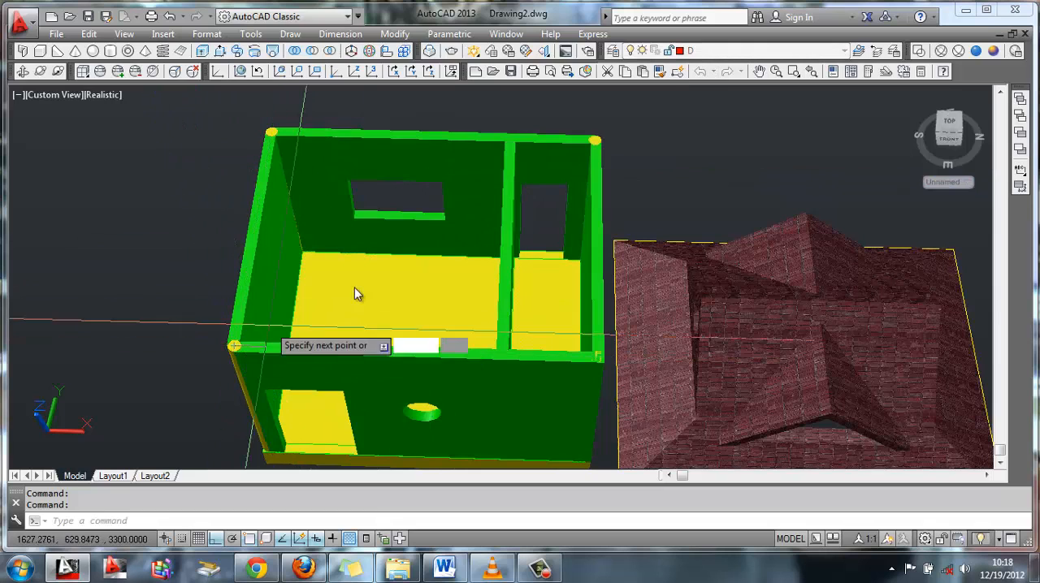
{"action": "left_click", "coordinate": [594, 142]}
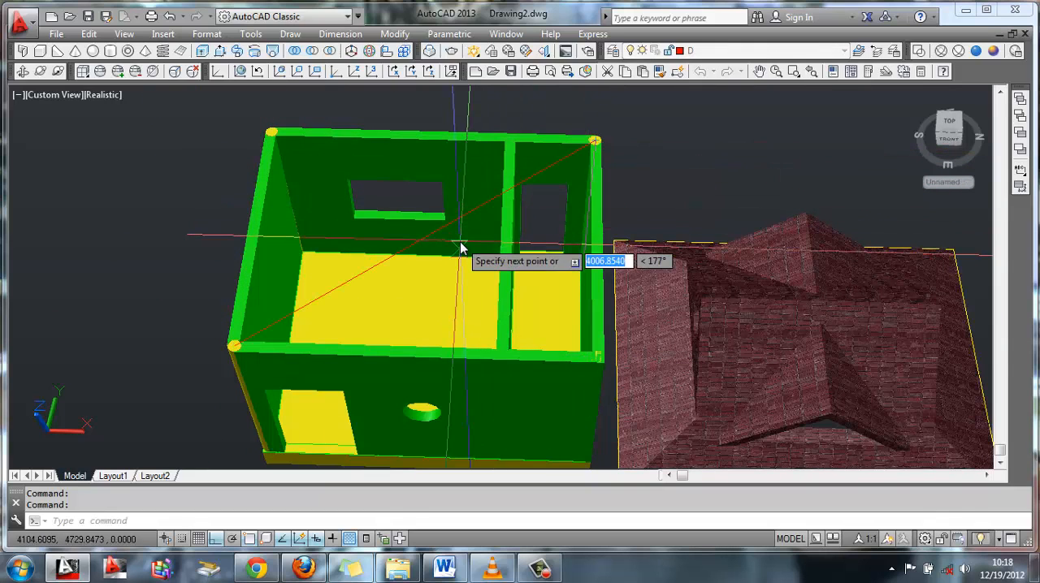
{"action": "middle_click_drag", "start_coordinate": [458, 242], "coordinate": [422, 187], "text": "shift"}
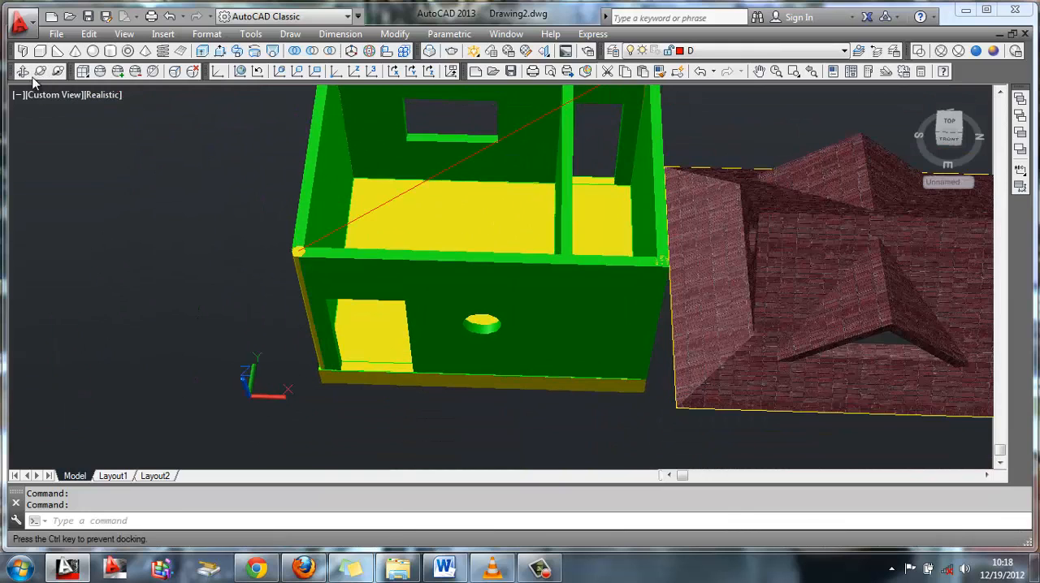
{"action": "left_click", "coordinate": [505, 252]}
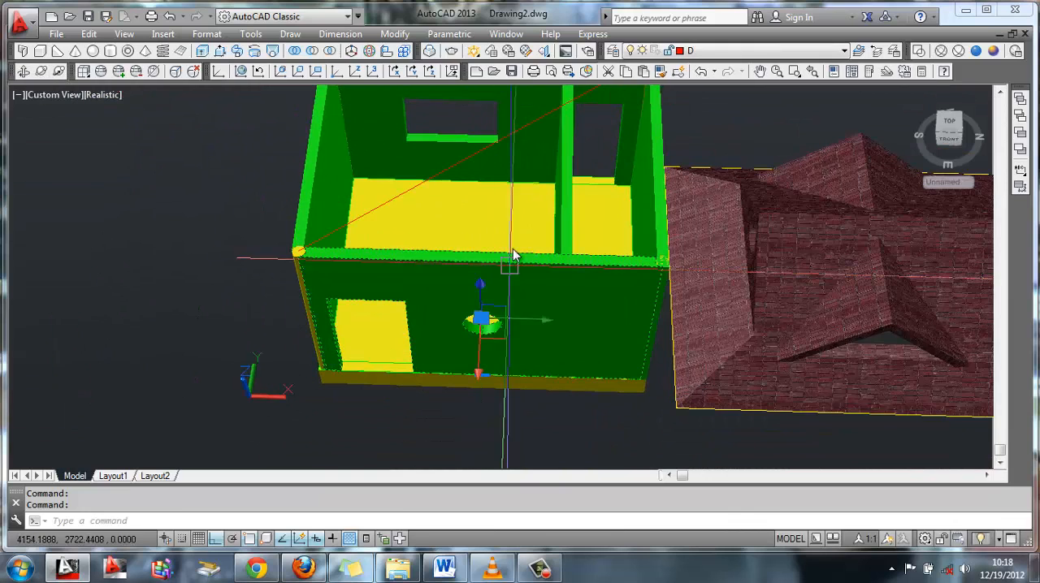
Turn off layer V and make layer X current, with the front wall in view
{"action": "left_click", "coordinate": [22, 71]}
{"action": "left_click_drag", "start_coordinate": [545, 248], "coordinate": [522, 242]}
{"action": "key", "text": "Escape"}
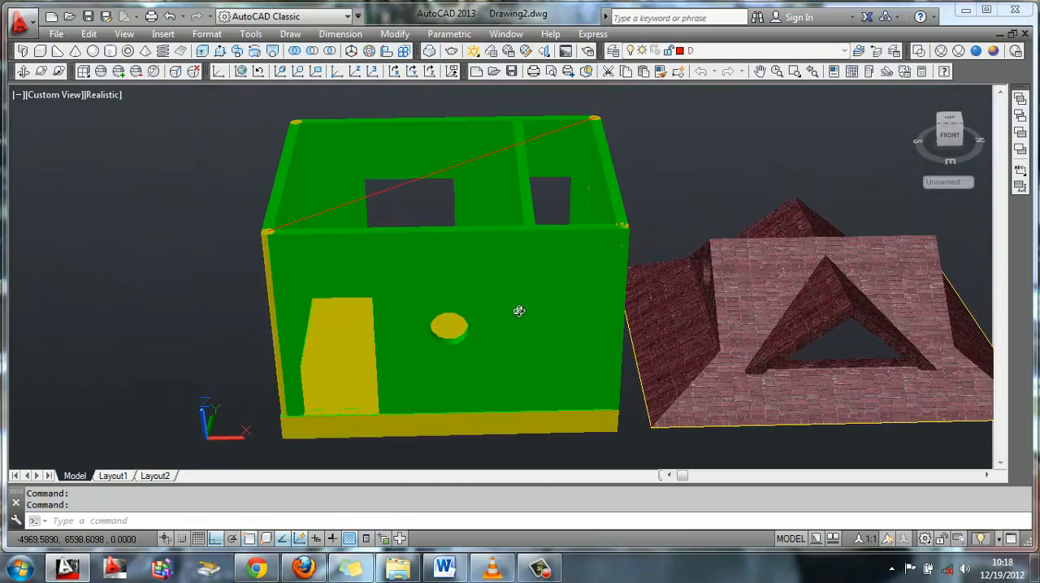
{"action": "mouse_move", "coordinate": [520, 311]}
{"action": "middle_mouse_down", "text": "shift"}
{"action": "mouse_move", "coordinate": [529, 268]}
{"action": "mouse_move", "coordinate": [524, 298]}
{"action": "middle_mouse_up", "text": "shift"}
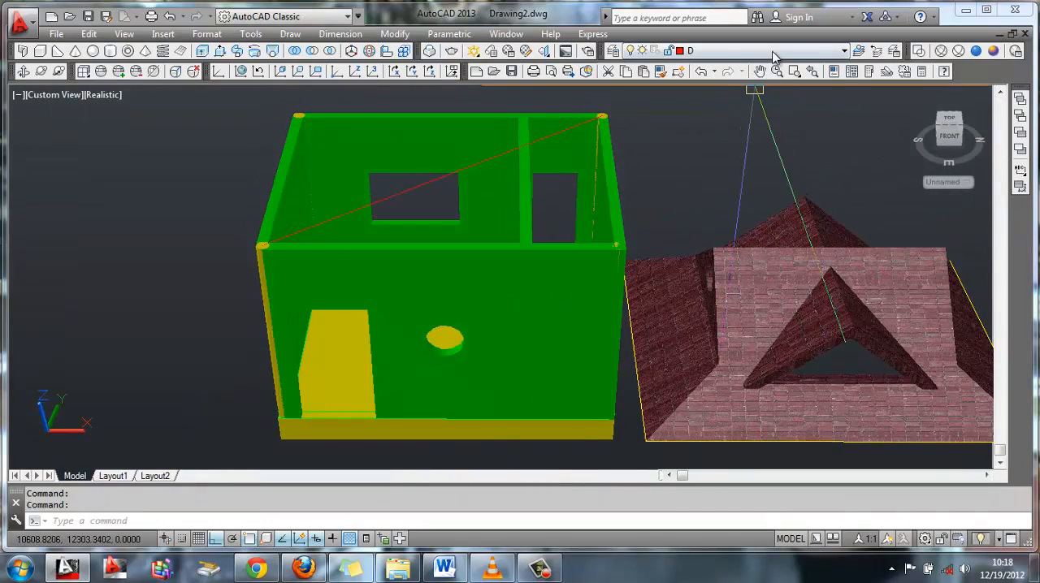
{"action": "left_click", "coordinate": [715, 51]}
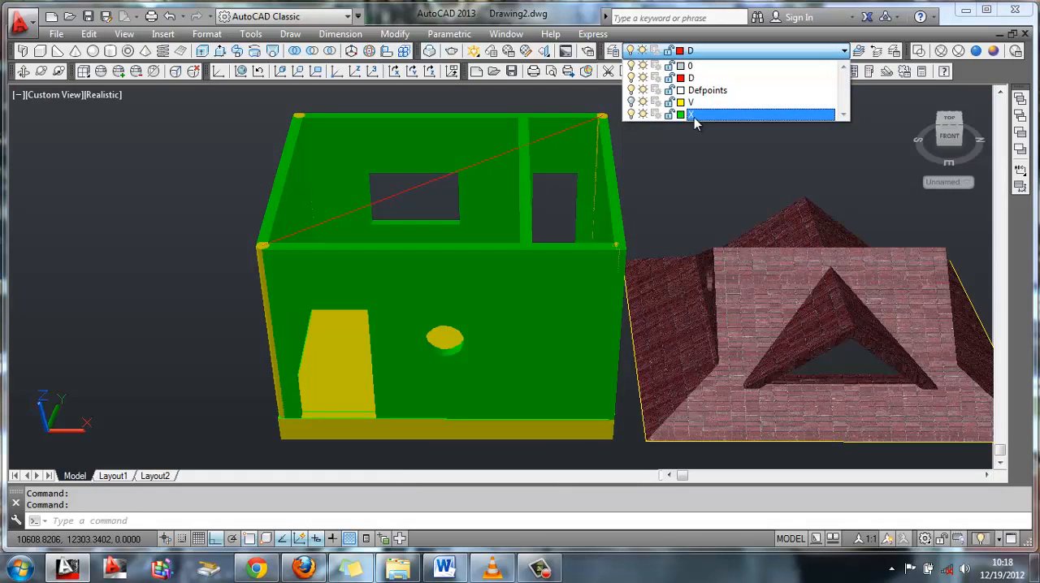
{"action": "left_click", "coordinate": [633, 102]}
{"action": "left_click", "coordinate": [690, 114]}
Delete the leftover construction outlines along the base of the front wall at its doorway
{"action": "left_click", "coordinate": [337, 421]}
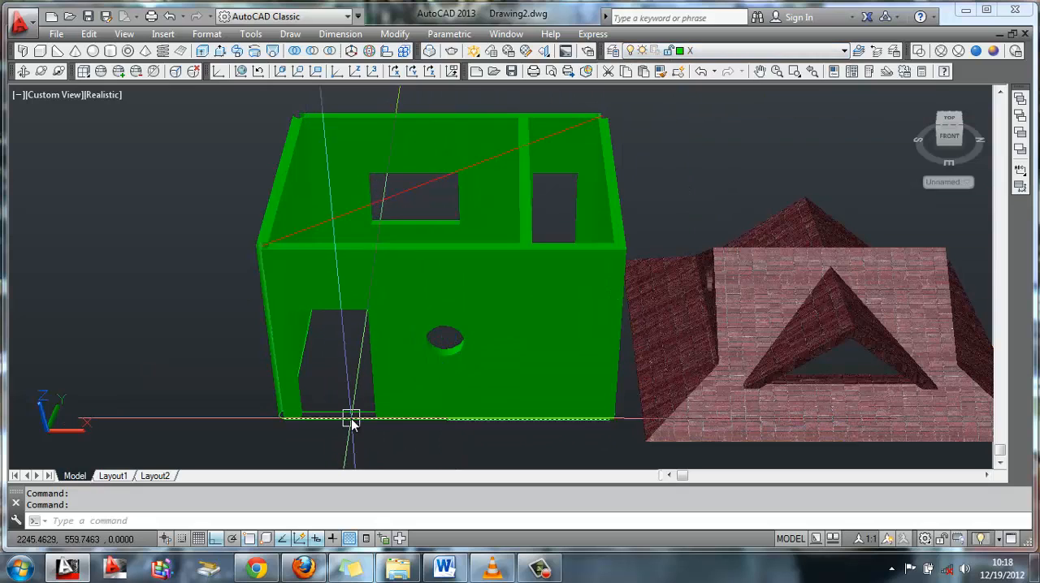
{"action": "key", "text": "Escape"}
{"action": "left_click", "coordinate": [350, 410]}
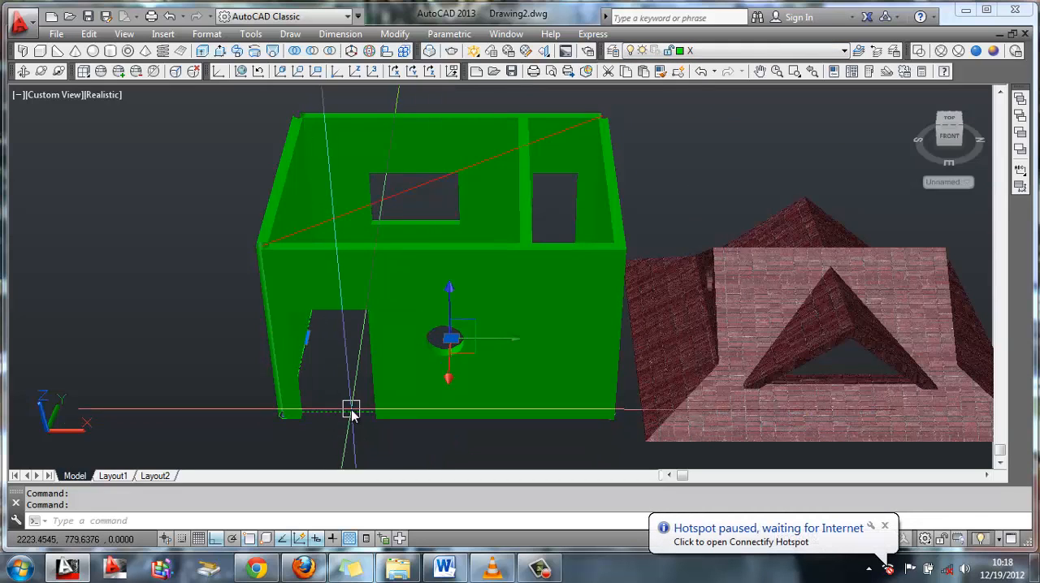
{"action": "key", "text": "Escape"}
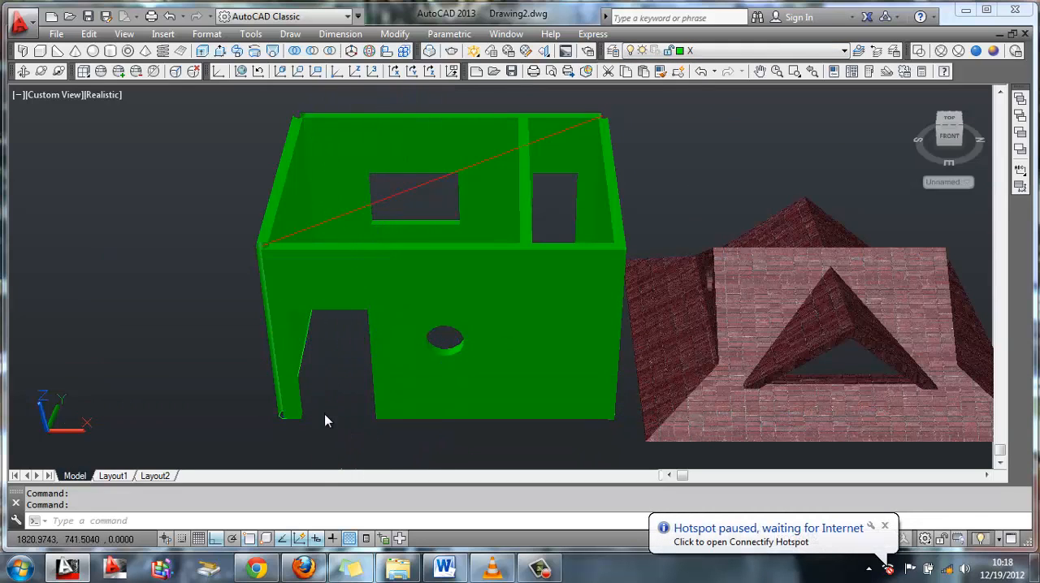
{"action": "left_click", "coordinate": [296, 426]}
{"action": "key", "text": "Escape"}
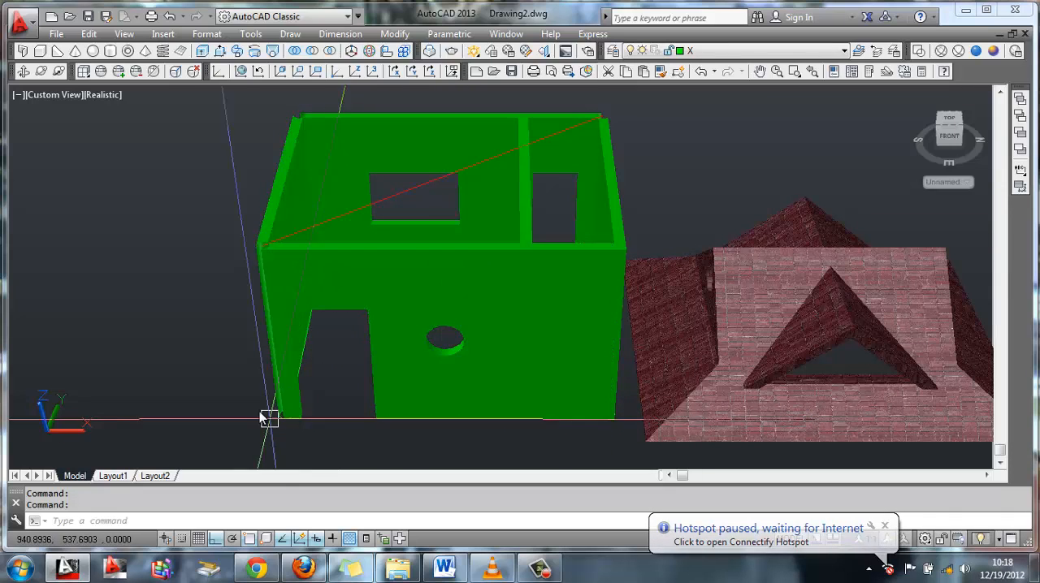
Clear the remaining stray outlines around the front wall's base corner beside the doorway, keeping the wall solids
{"action": "left_click", "coordinate": [242, 388]}
{"action": "left_click", "coordinate": [336, 438]}
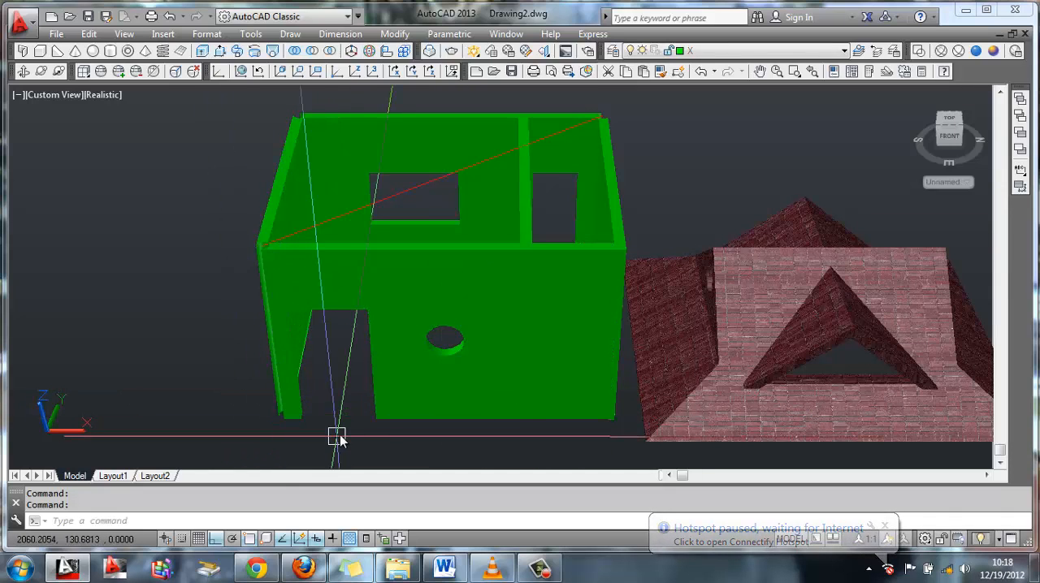
{"action": "left_click", "coordinate": [216, 307]}
{"action": "left_click", "coordinate": [339, 450]}
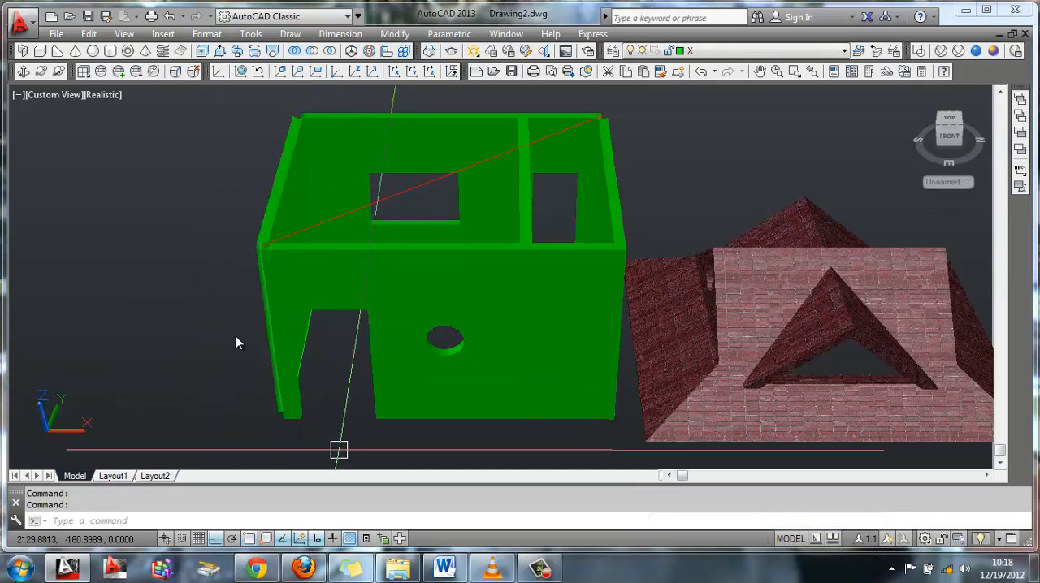
{"action": "left_click", "coordinate": [212, 102]}
{"action": "left_click", "coordinate": [386, 429]}
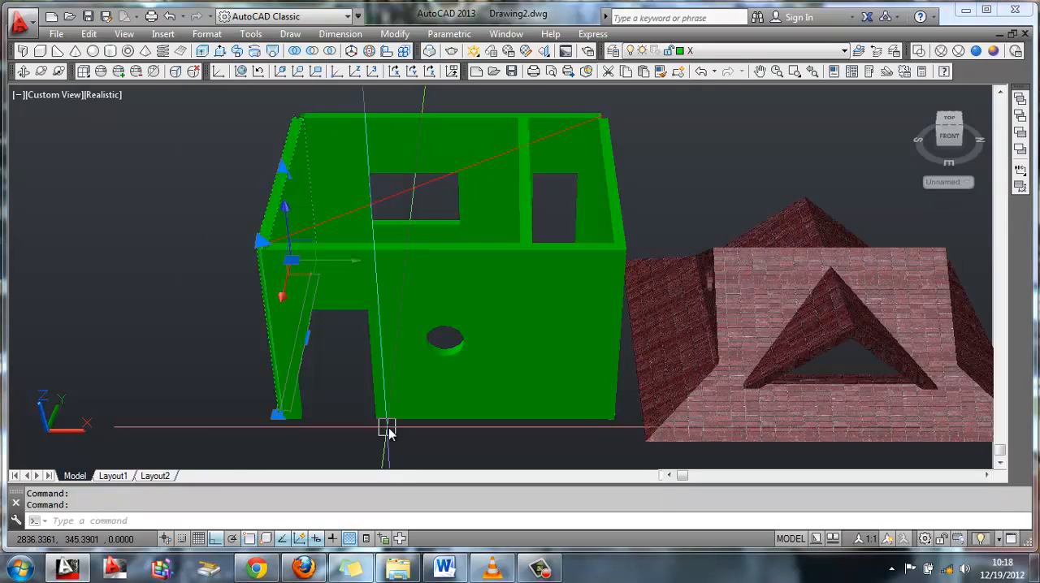
{"action": "key", "text": "Escape"}
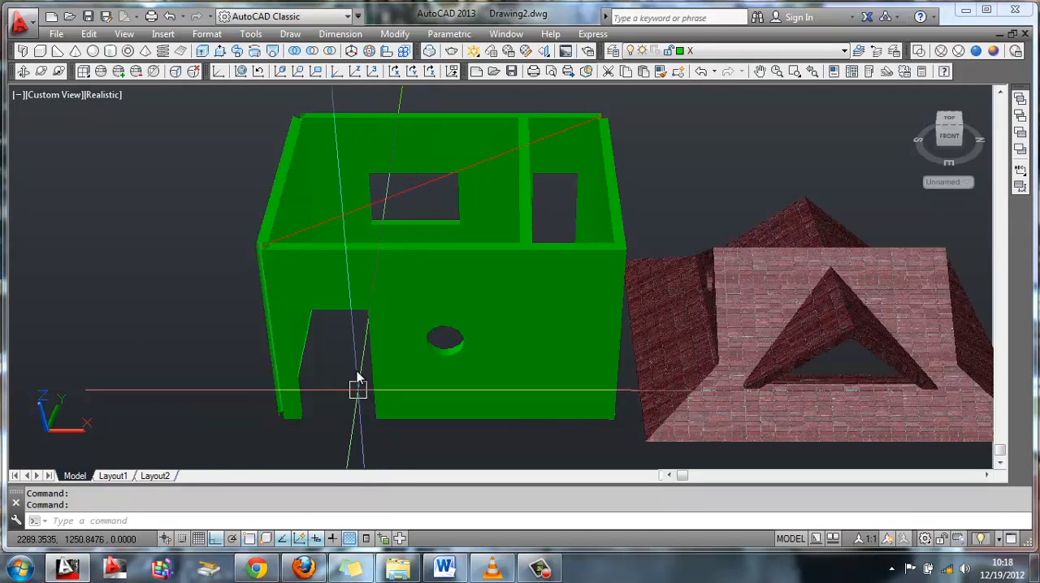
Delete the leftover outline and line under the short wall of the larger room, working from the building's underside
{"action": "left_click", "coordinate": [42, 72]}
{"action": "left_click_drag", "start_coordinate": [378, 253], "coordinate": [526, 143]}
{"action": "key", "text": "Escape"}
{"action": "left_click", "coordinate": [529, 155]}
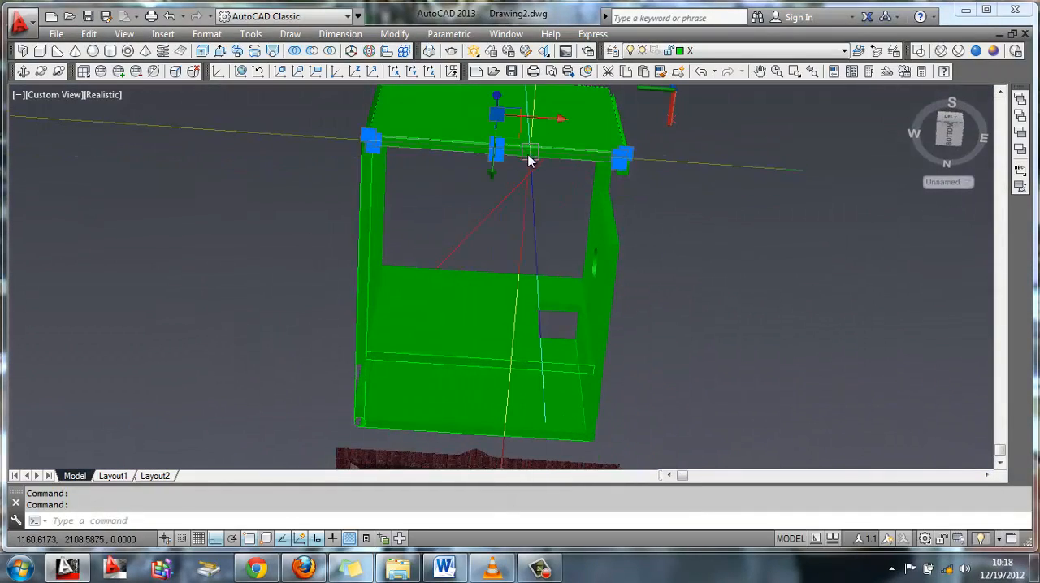
{"action": "key", "text": "Escape"}
{"action": "left_click", "coordinate": [500, 152]}
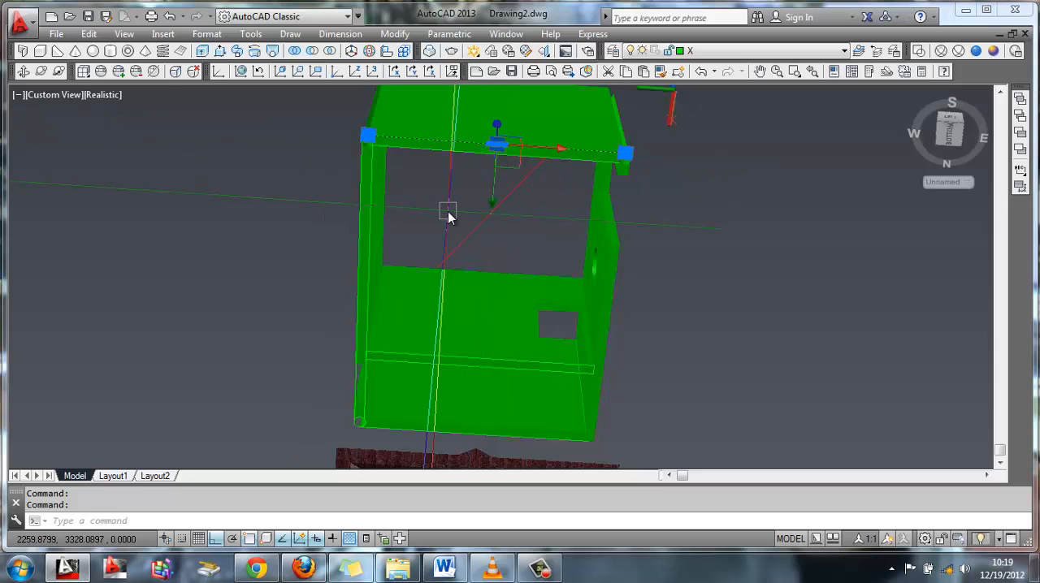
{"action": "key", "text": "Escape"}
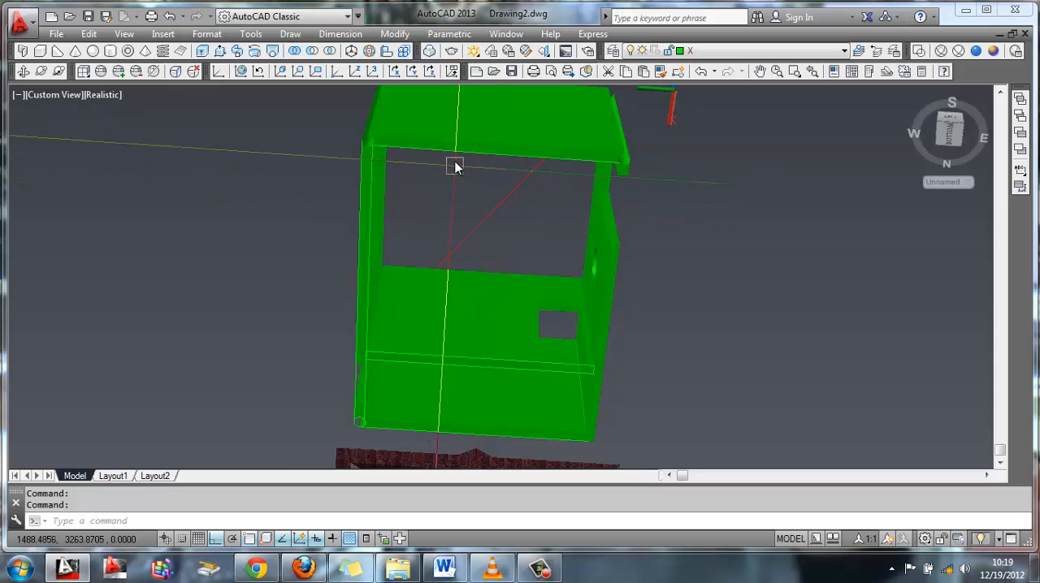
{"action": "left_click", "coordinate": [364, 191]}
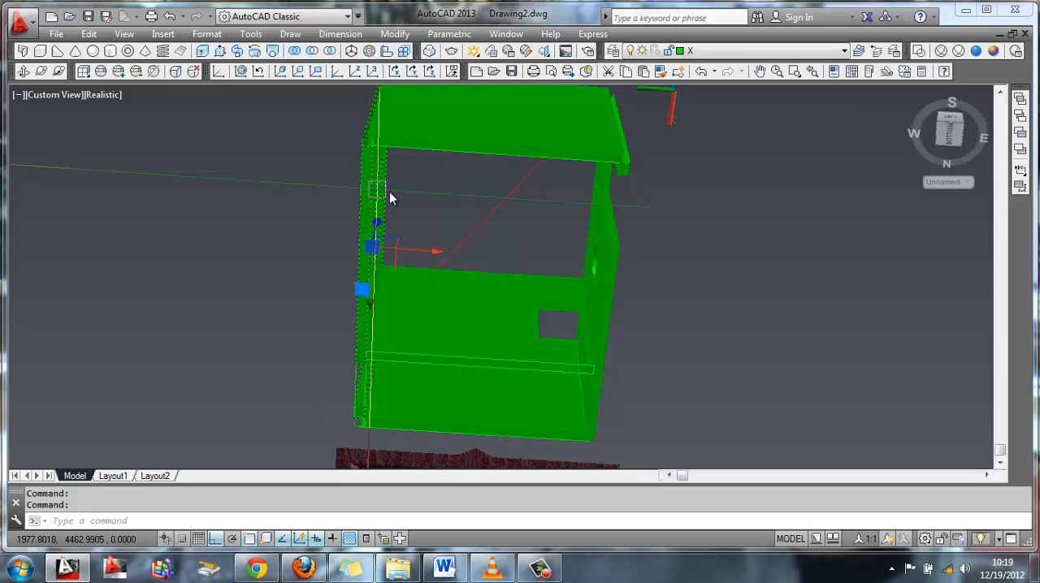
{"action": "key", "text": "Delete"}
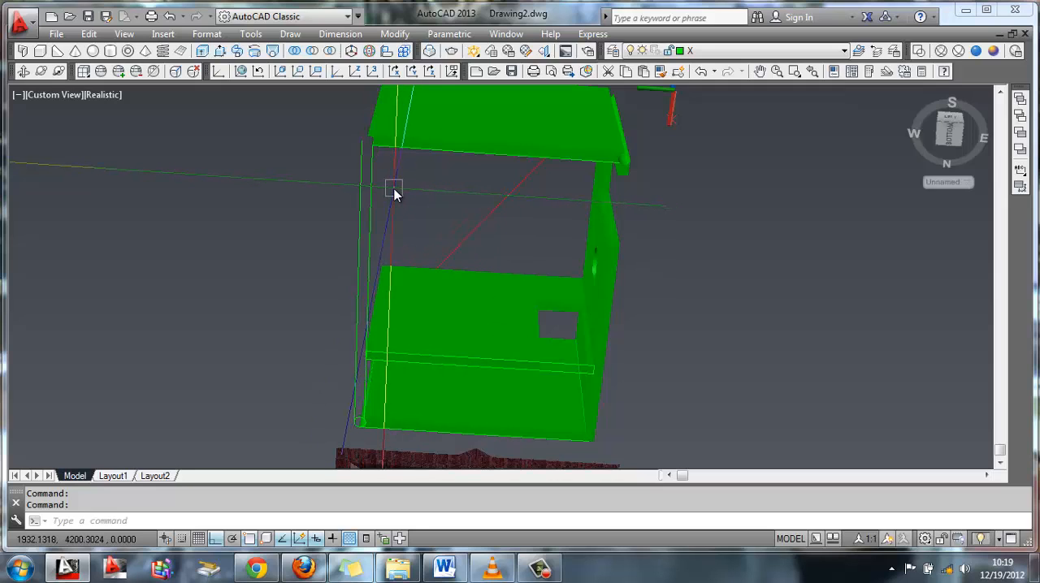
{"action": "key", "text": "ctrl+z"}
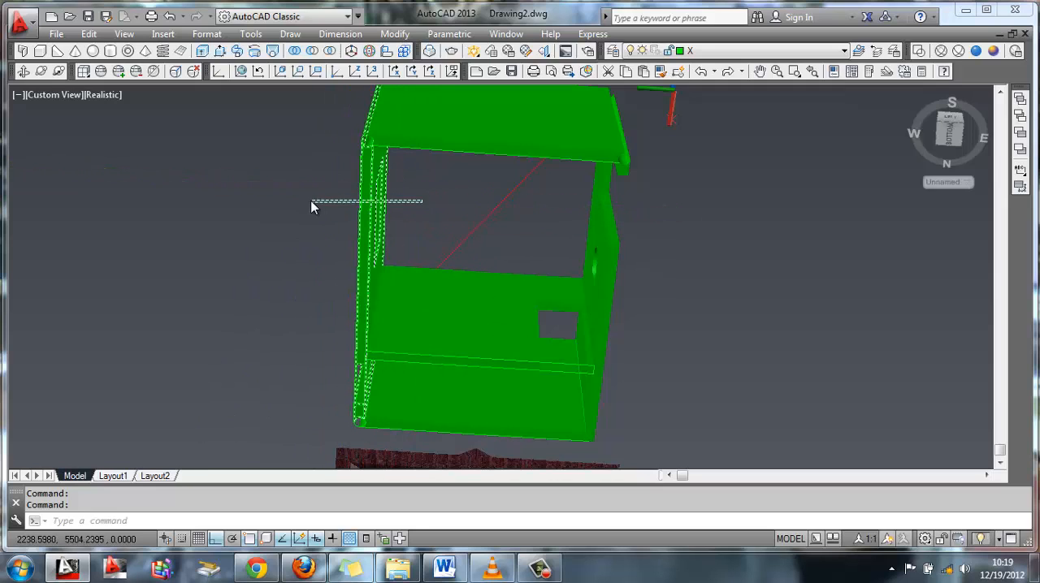
{"action": "left_click", "coordinate": [422, 202]}
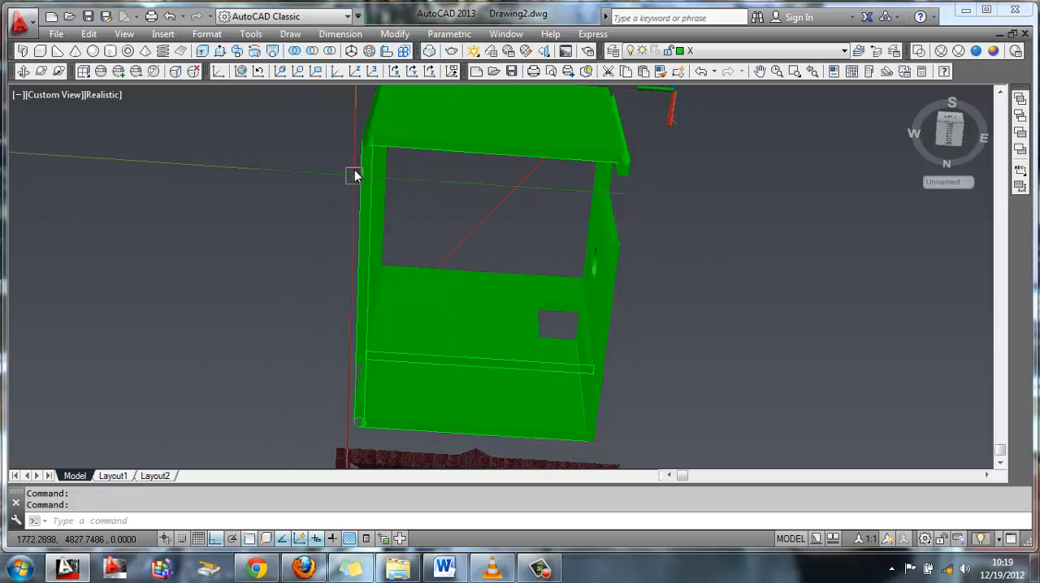
Delete the remaining leftover base outlines under the far long wall, the short walls and the partition
{"action": "left_click", "coordinate": [412, 453]}
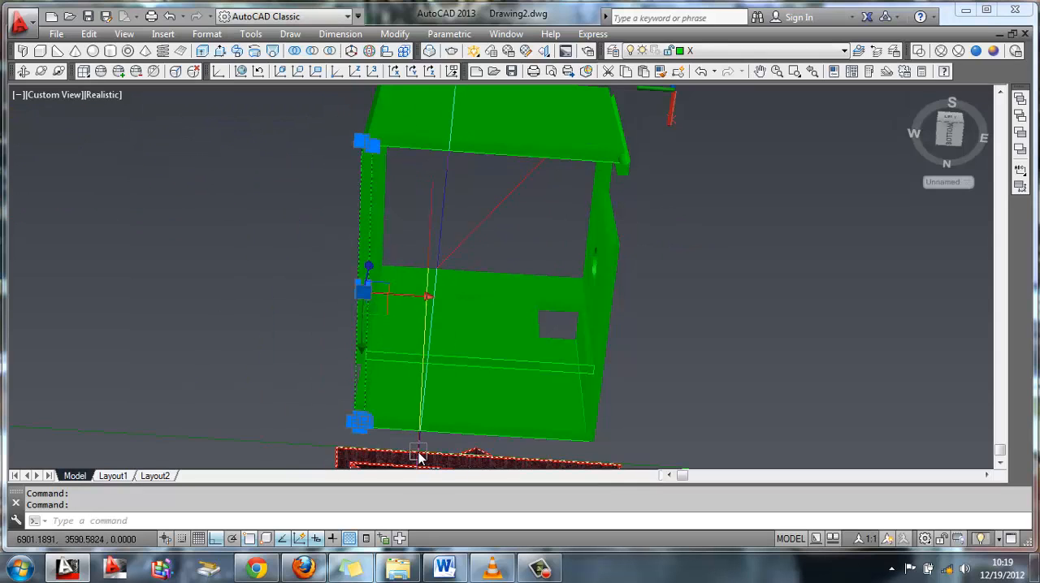
{"action": "key", "text": "Escape"}
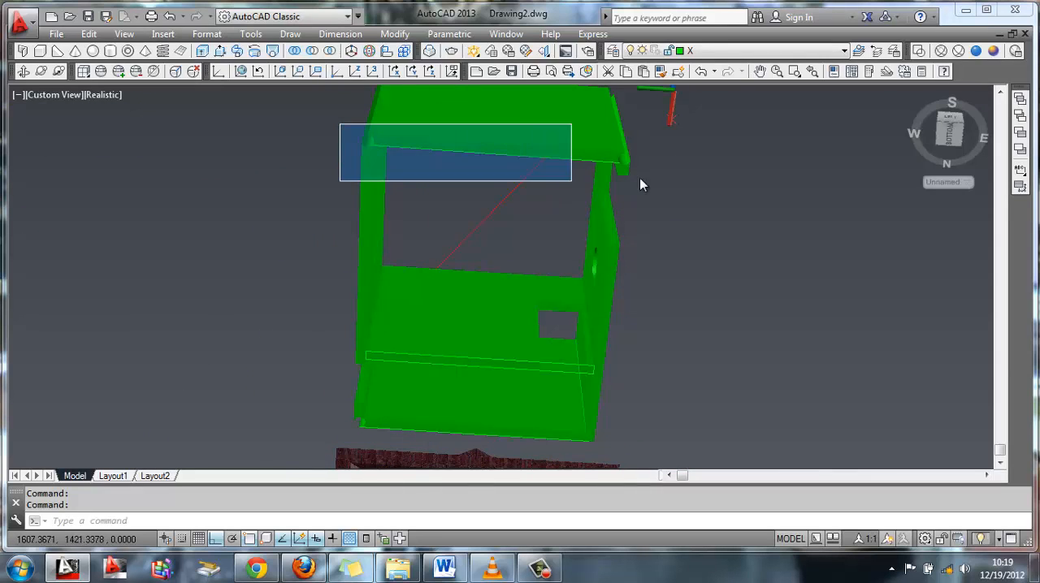
{"action": "left_click", "coordinate": [679, 186]}
{"action": "key", "text": "Escape"}
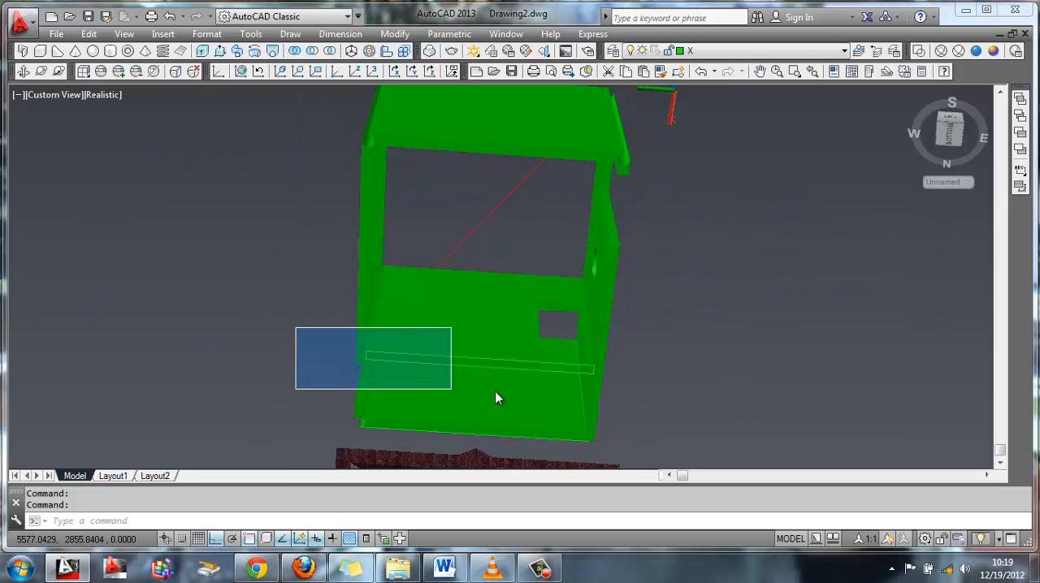
{"action": "left_click", "coordinate": [678, 391]}
{"action": "key", "text": "Escape"}
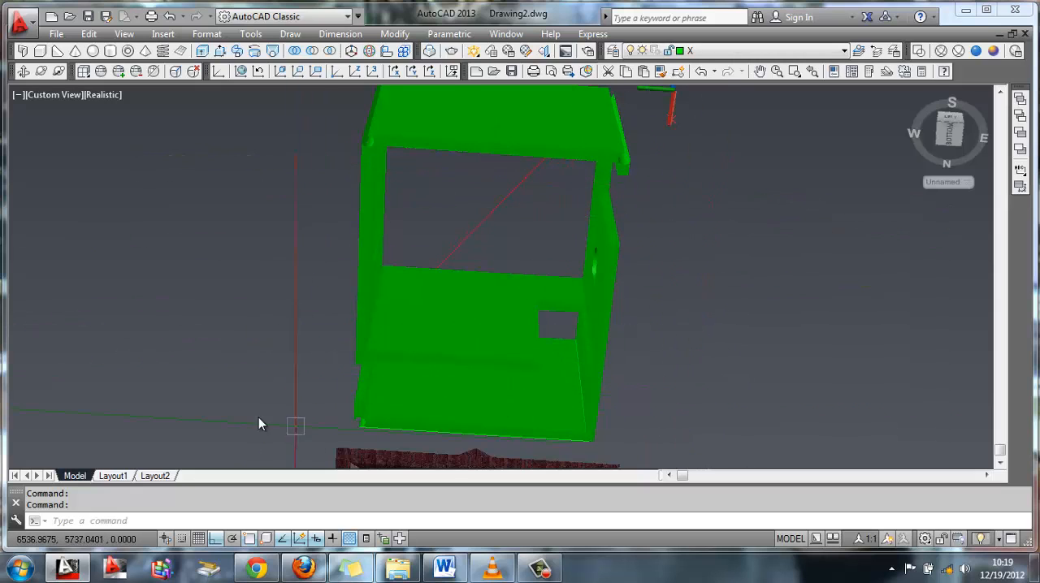
{"action": "left_click", "coordinate": [647, 460]}
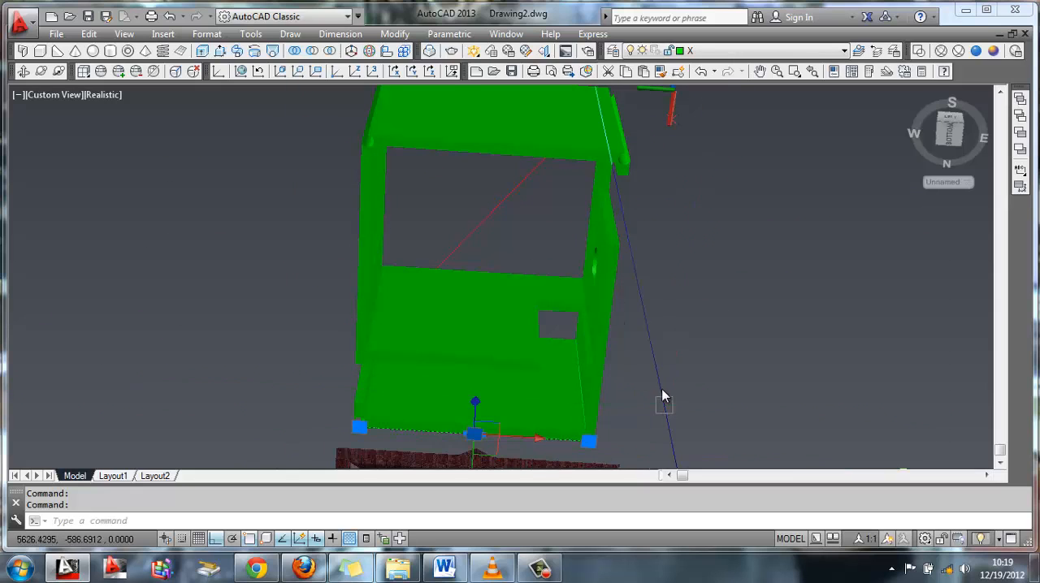
Turn layer V back on to show the columns and base together with the walls
{"action": "left_click", "coordinate": [25, 70]}
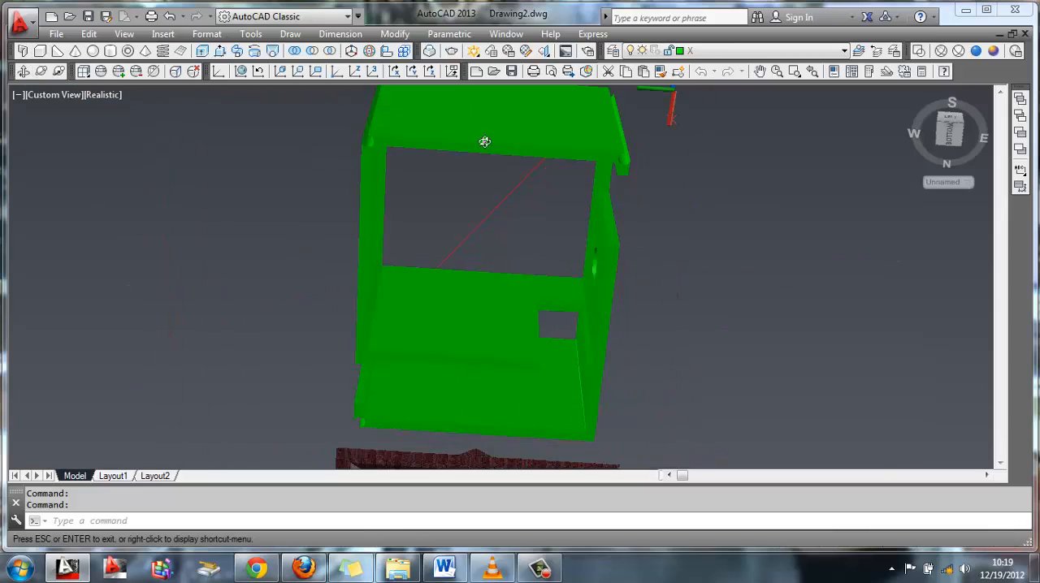
{"action": "left_click_drag", "start_coordinate": [486, 141], "coordinate": [615, 167]}
{"action": "left_click", "coordinate": [752, 50]}
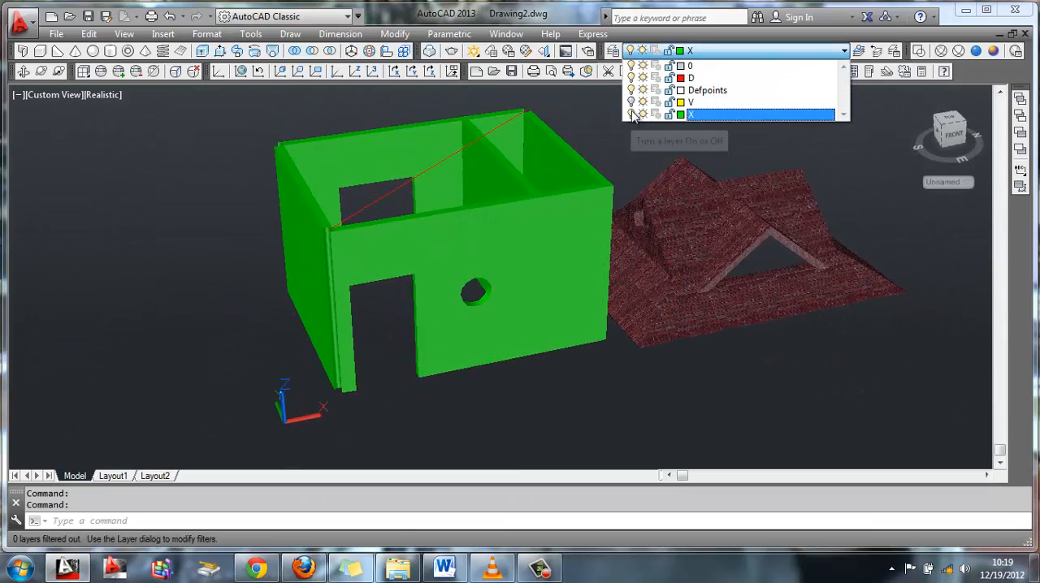
{"action": "left_click", "coordinate": [631, 103]}
{"action": "left_click", "coordinate": [701, 114]}
{"action": "left_click_drag", "start_coordinate": [461, 254], "coordinate": [740, 297]}
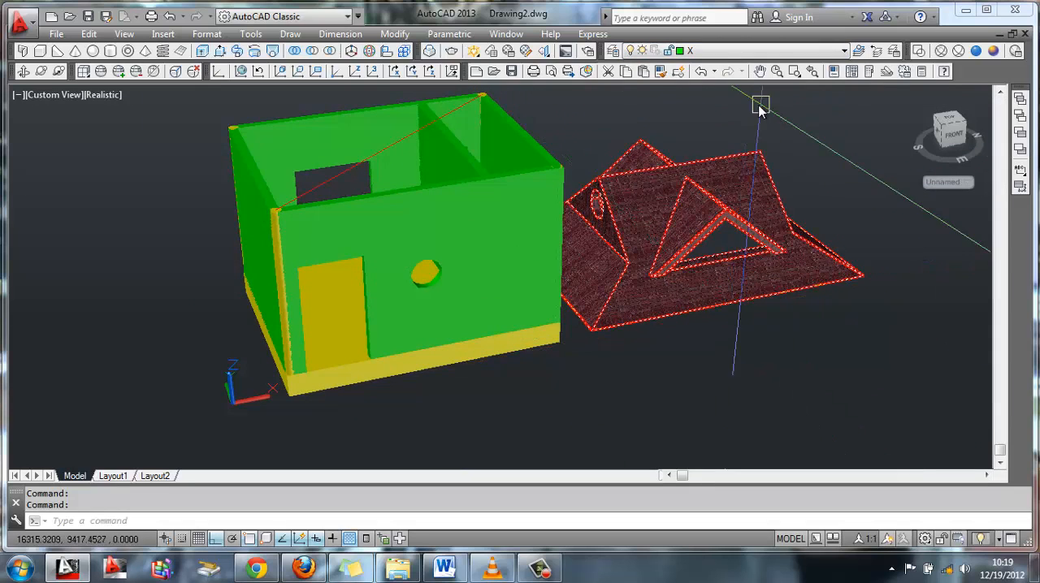
Turn off layer X to hide the walls and make layer V current
{"action": "left_click", "coordinate": [753, 51]}
{"action": "left_click", "coordinate": [637, 103]}
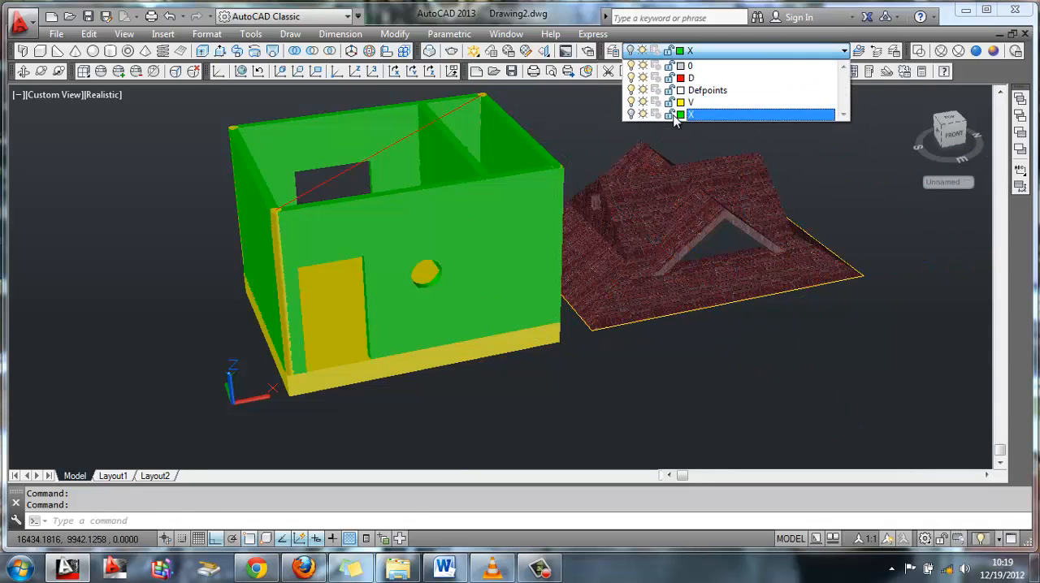
{"action": "left_click", "coordinate": [695, 179]}
{"action": "left_click", "coordinate": [619, 221]}
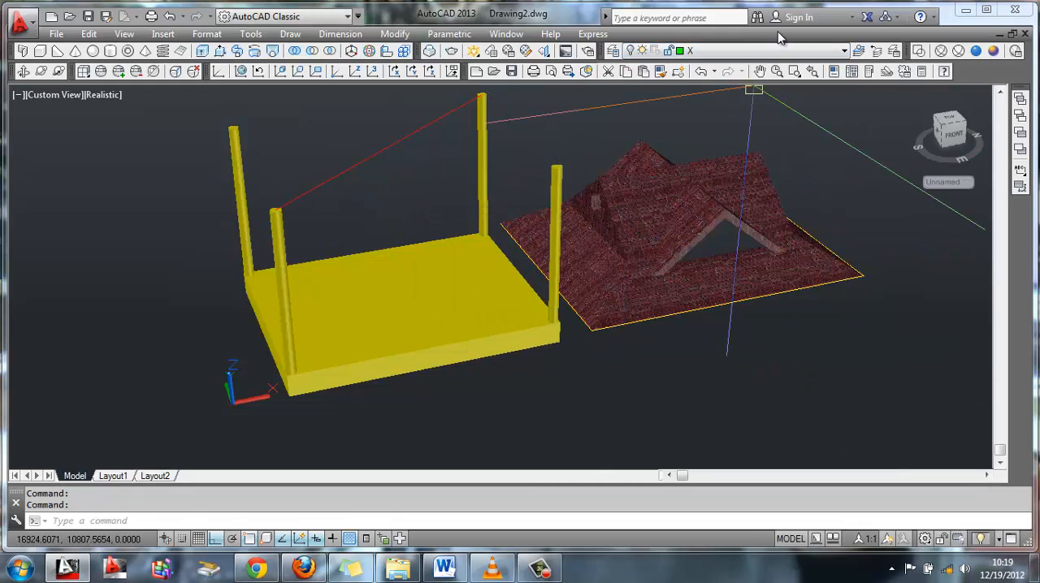
{"action": "left_click", "coordinate": [751, 50]}
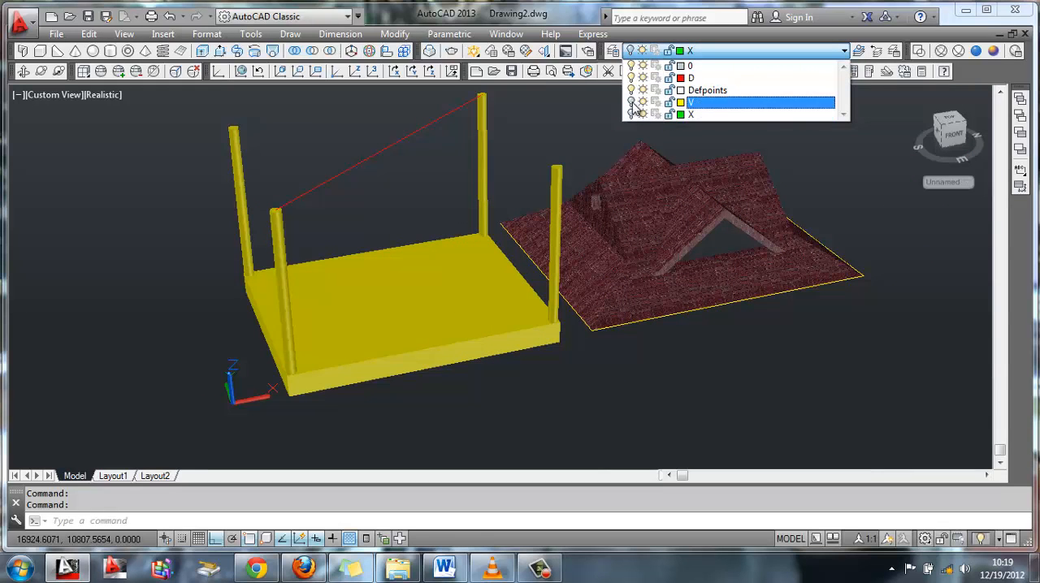
{"action": "left_click", "coordinate": [697, 103]}
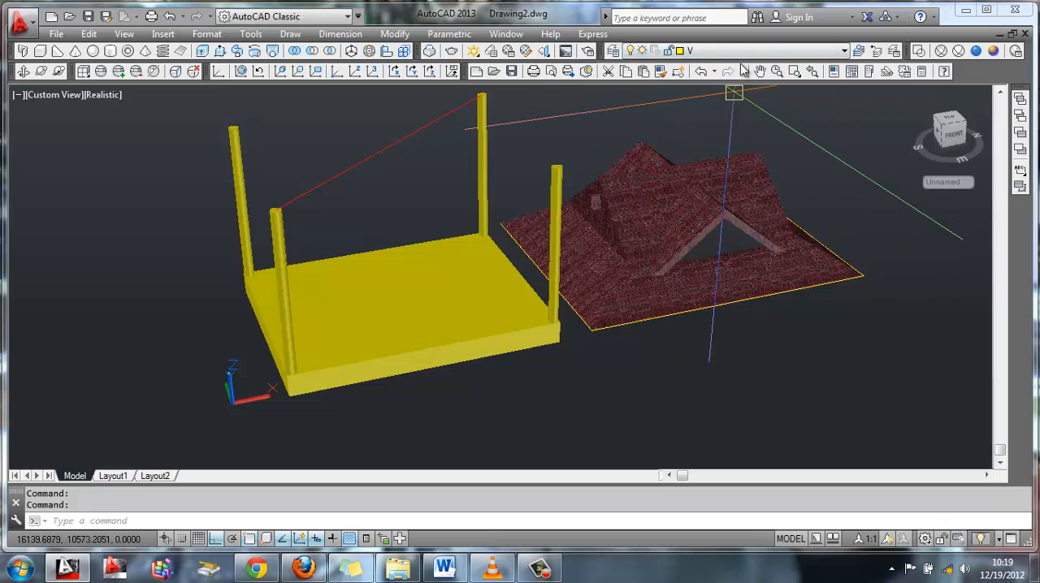
Turn off layer D to hide the roof, and delete the leftover yellow outline beneath it
{"action": "left_click", "coordinate": [735, 50]}
{"action": "left_click", "coordinate": [644, 79]}
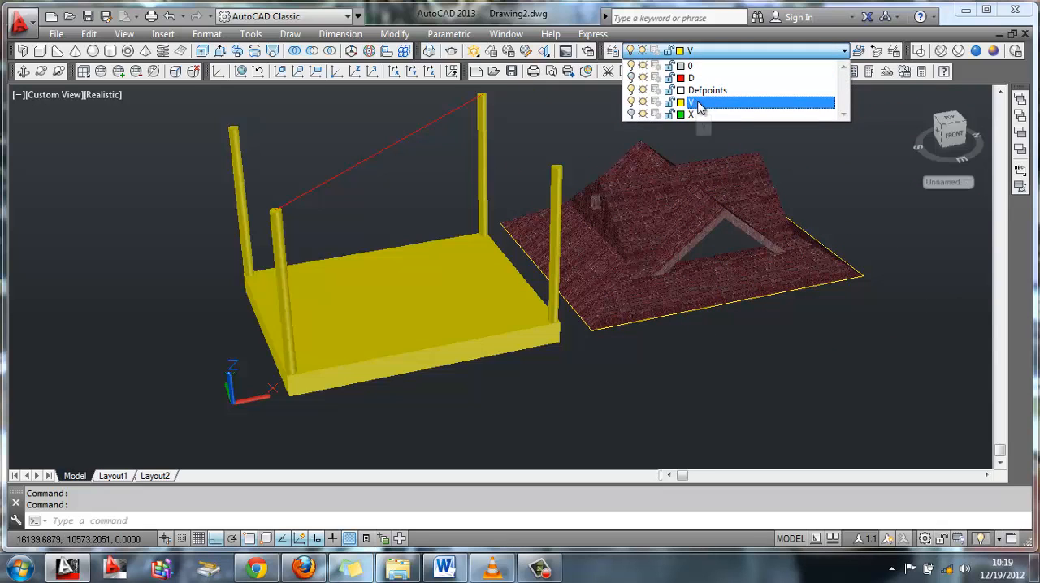
{"action": "left_click", "coordinate": [696, 102]}
{"action": "left_click", "coordinate": [724, 303]}
{"action": "key", "text": "Delete"}
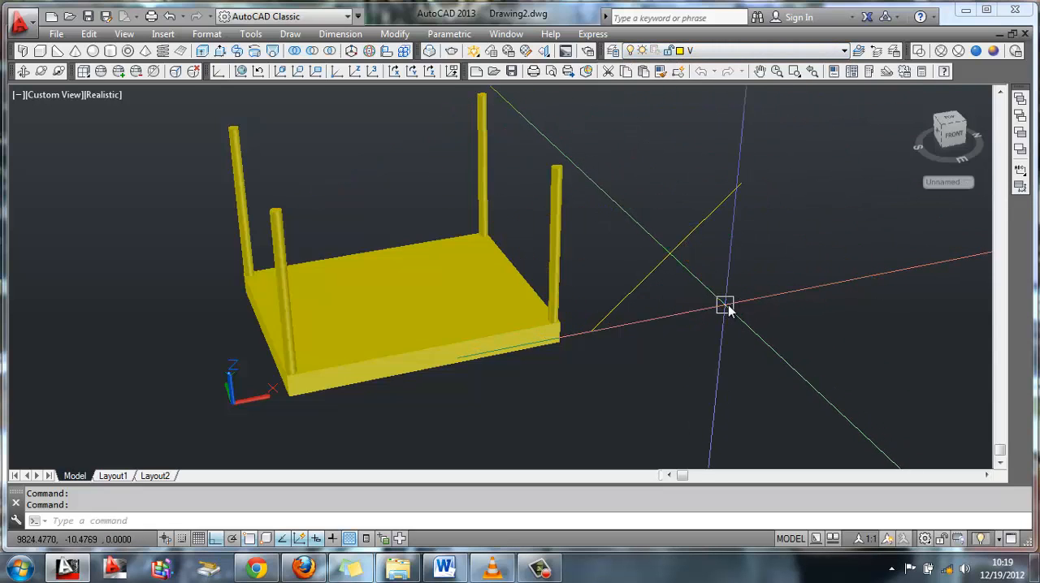
Turn layers D and X back on to show the roof and walls, and make layer D current
{"action": "left_click", "coordinate": [751, 51]}
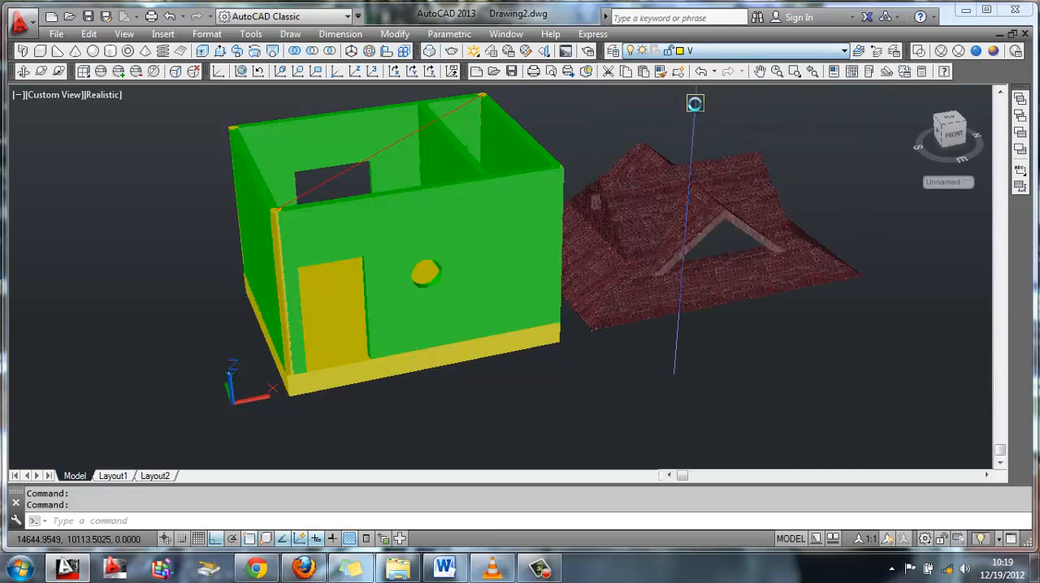
{"action": "mouse_move", "coordinate": [564, 309]}
{"action": "middle_mouse_down", "text": "shift"}
{"action": "mouse_move", "coordinate": [568, 295]}
{"action": "mouse_move", "coordinate": [560, 368]}
{"action": "middle_mouse_up", "text": "shift"}
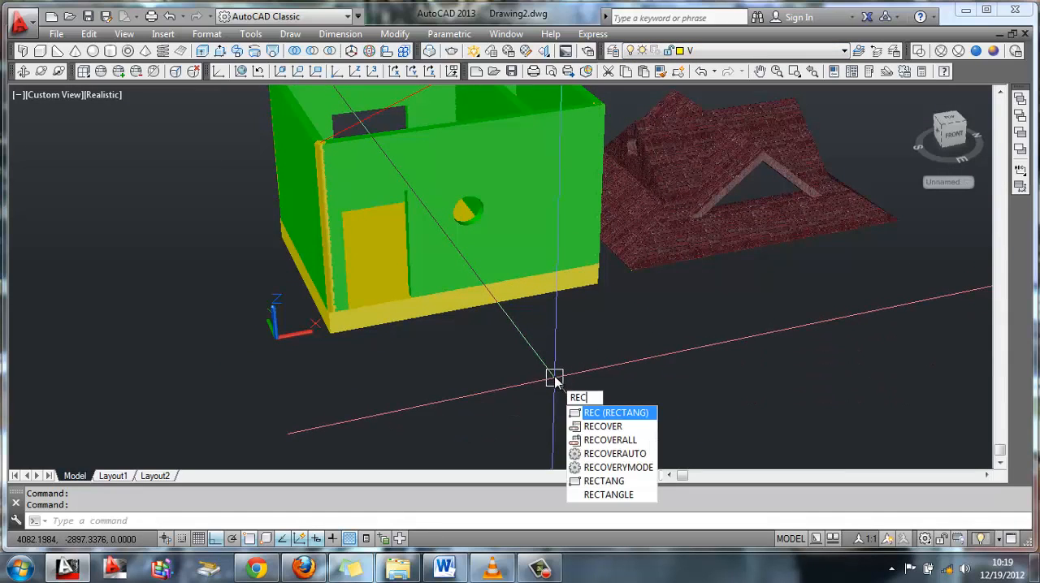
{"action": "key", "text": "BackSpace"}
{"action": "key", "text": "BackSpace"}
{"action": "key", "text": "BackSpace"}
{"action": "left_click", "coordinate": [715, 50]}
{"action": "left_click", "coordinate": [690, 78]}
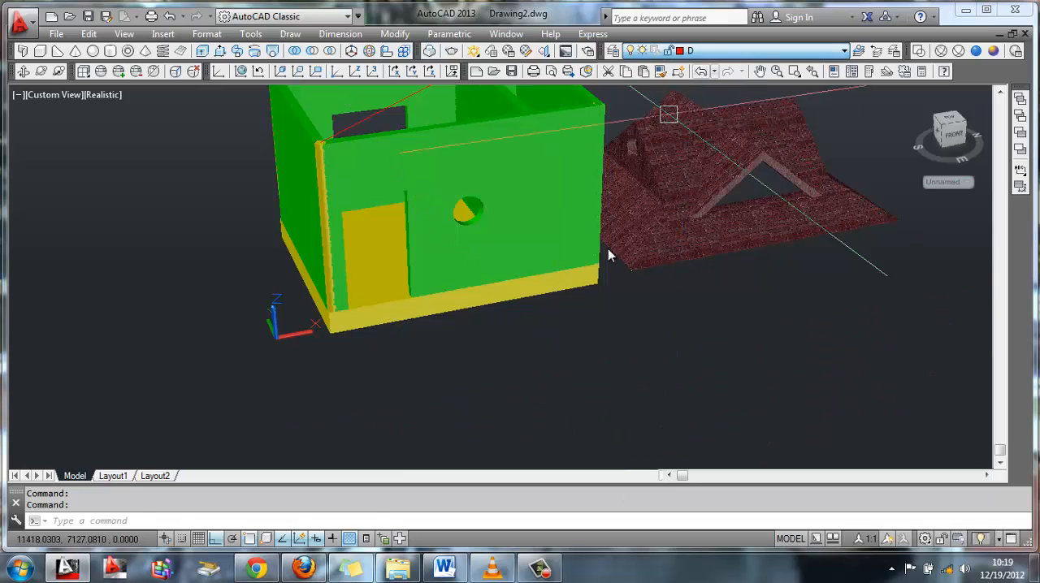
Draw an 1800 by 1400 rectangle on the ground in front of the door wall for the entrance landing
{"action": "type", "text": "rec"}
{"action": "key", "text": "Return"}
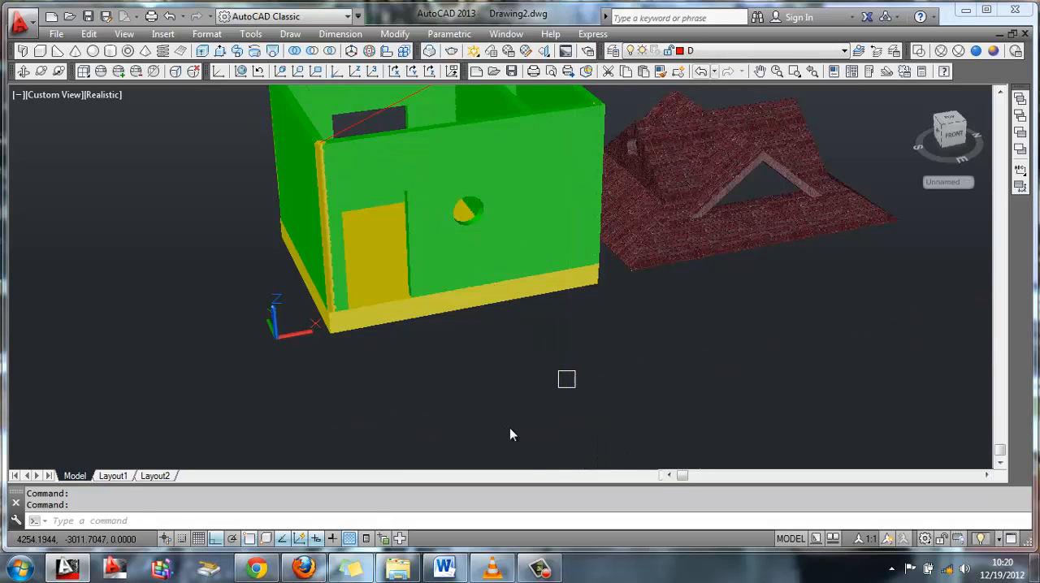
{"action": "left_click", "coordinate": [523, 450]}
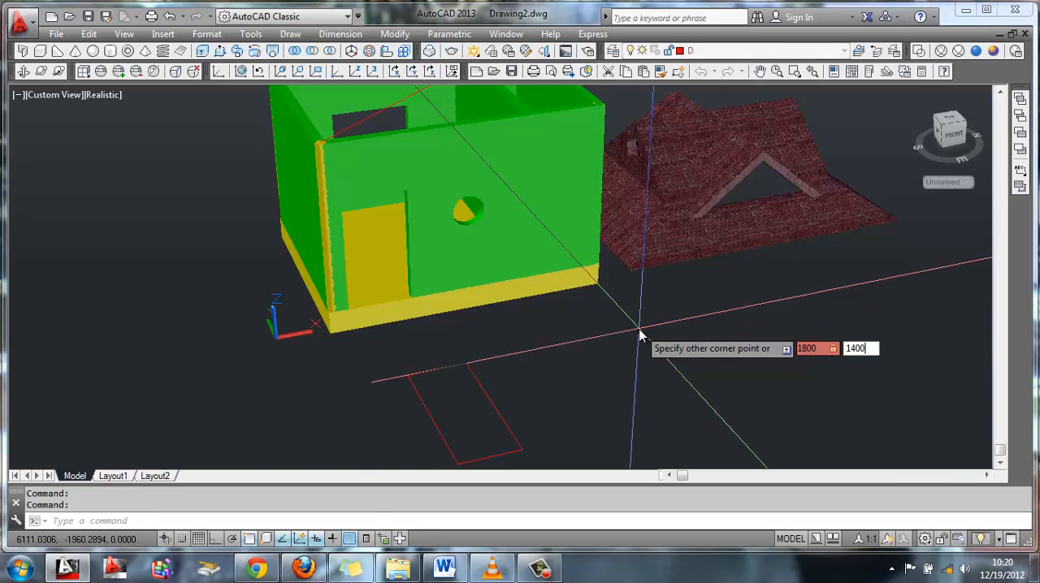
{"action": "key", "text": "Return"}
{"action": "middle_click_drag", "start_coordinate": [619, 371], "coordinate": [540, 329]}
{"action": "scroll", "coordinate": [539, 329], "scroll_direction": "up", "scroll_amount": 2}
{"action": "scroll", "coordinate": [540, 329], "scroll_direction": "up", "scroll_amount": 1}
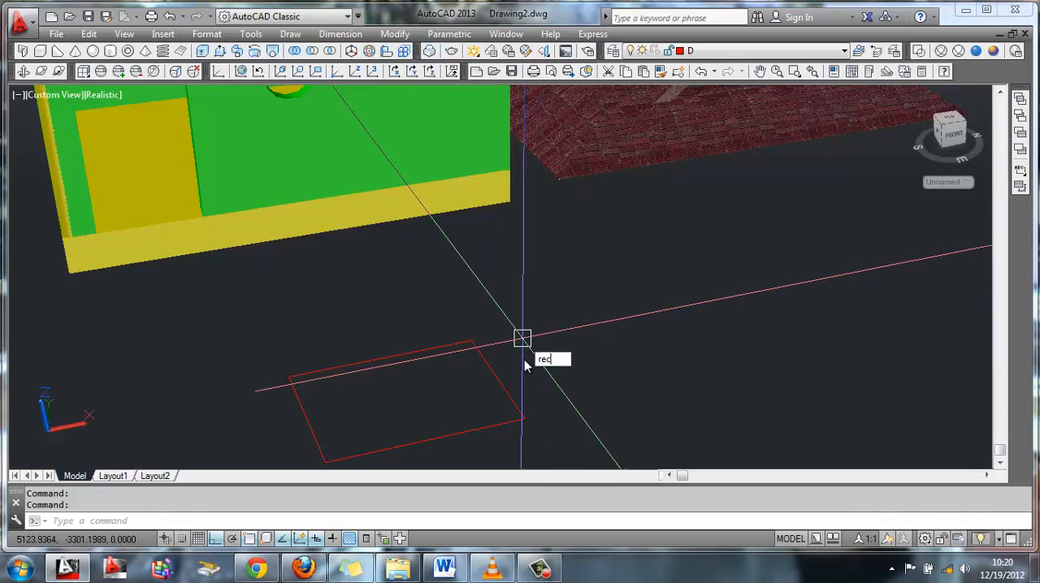
Draw two adjoining 300 by 1400 rectangles side by side off the short end of the landing rectangle
{"action": "type", "text": "rec"}
{"action": "key", "text": "Return"}
{"action": "left_click", "coordinate": [524, 419]}
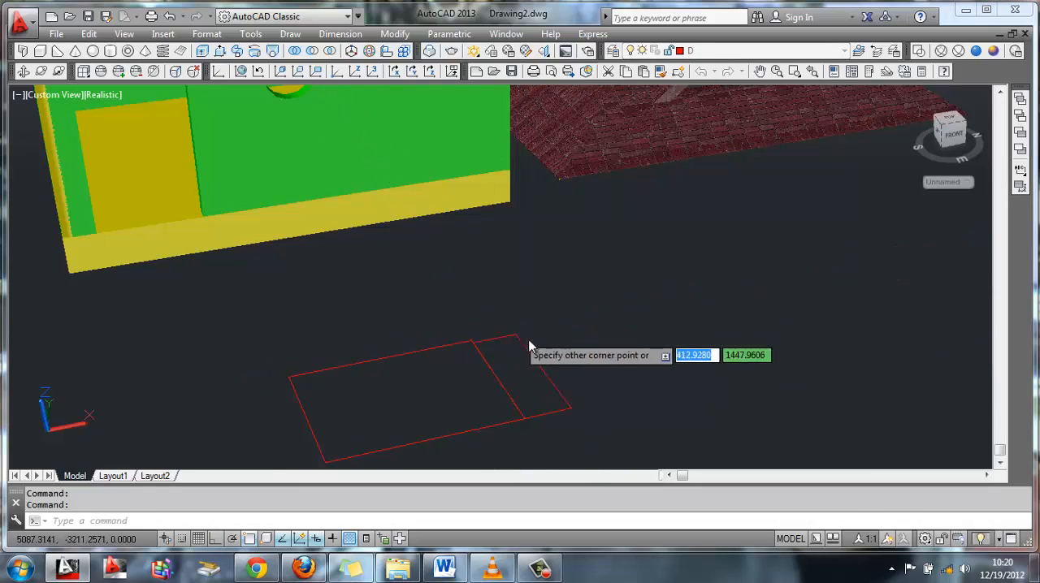
{"action": "type", "text": "300"}
{"action": "key", "text": "Tab"}
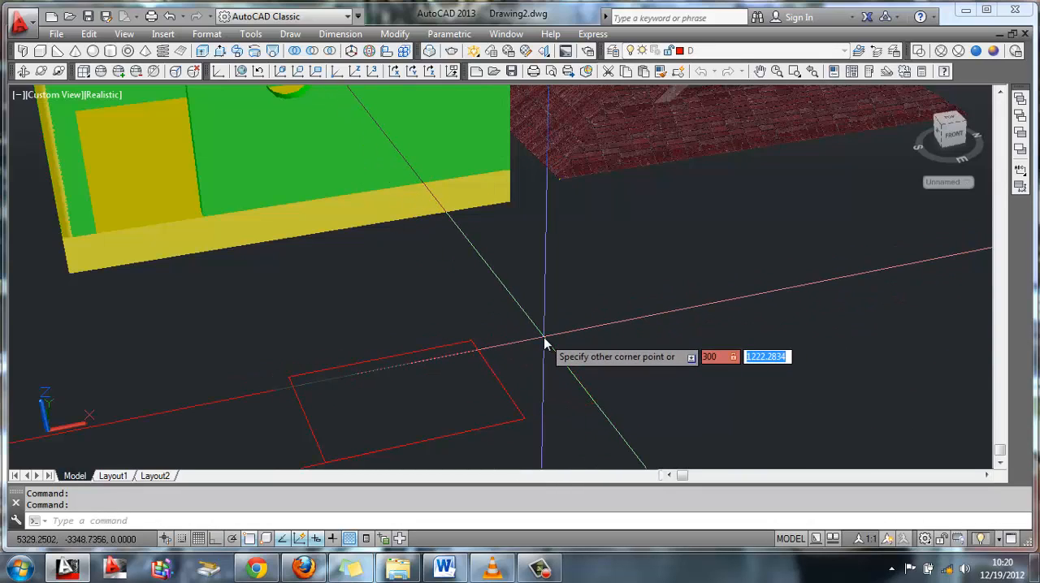
{"action": "type", "text": "1400"}
{"action": "key", "text": "Return"}
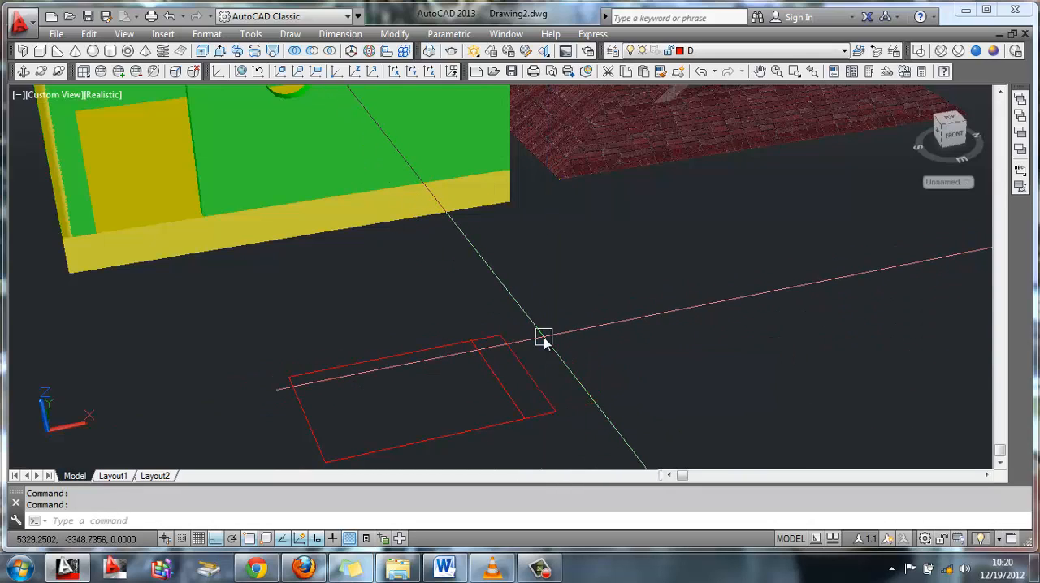
{"action": "key", "text": "Return"}
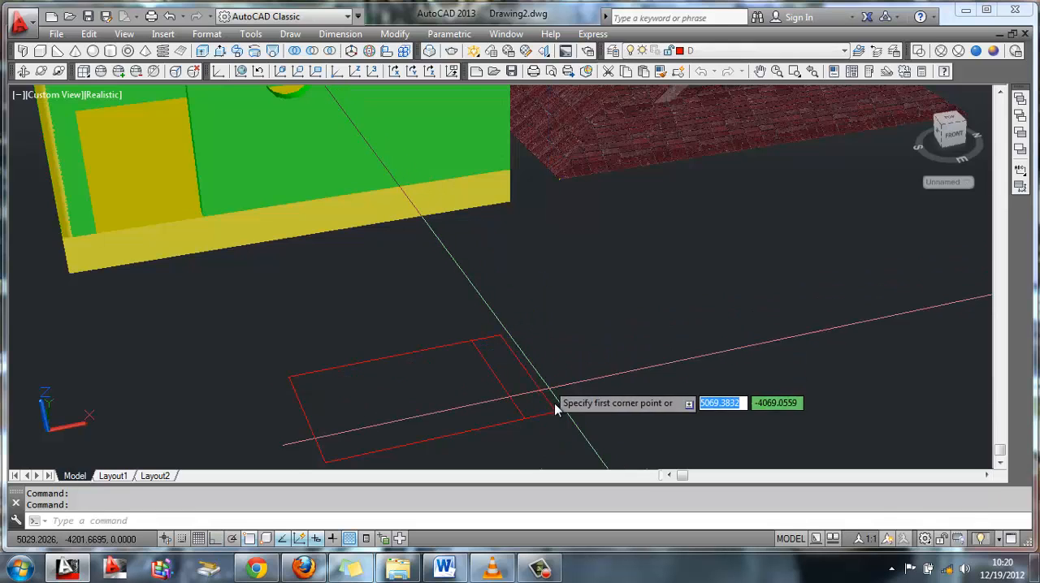
{"action": "left_click", "coordinate": [556, 412]}
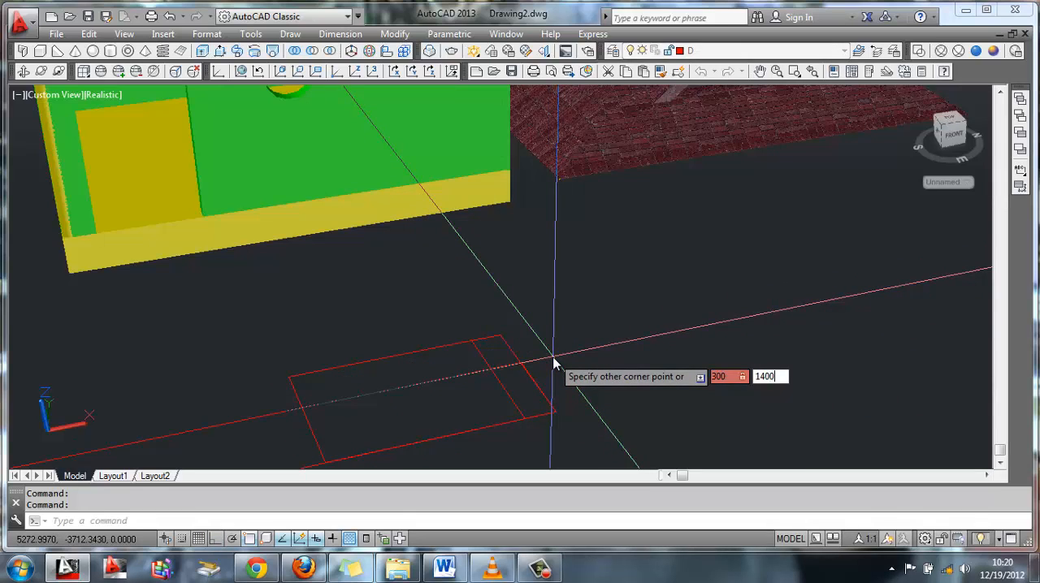
{"action": "key", "text": "Return"}
Extrude the outermost 300 by 1400 rectangle to a height of 150 as the lowest step
{"action": "middle_click_drag", "start_coordinate": [598, 349], "coordinate": [640, 306]}
{"action": "type", "text": "EXT"}
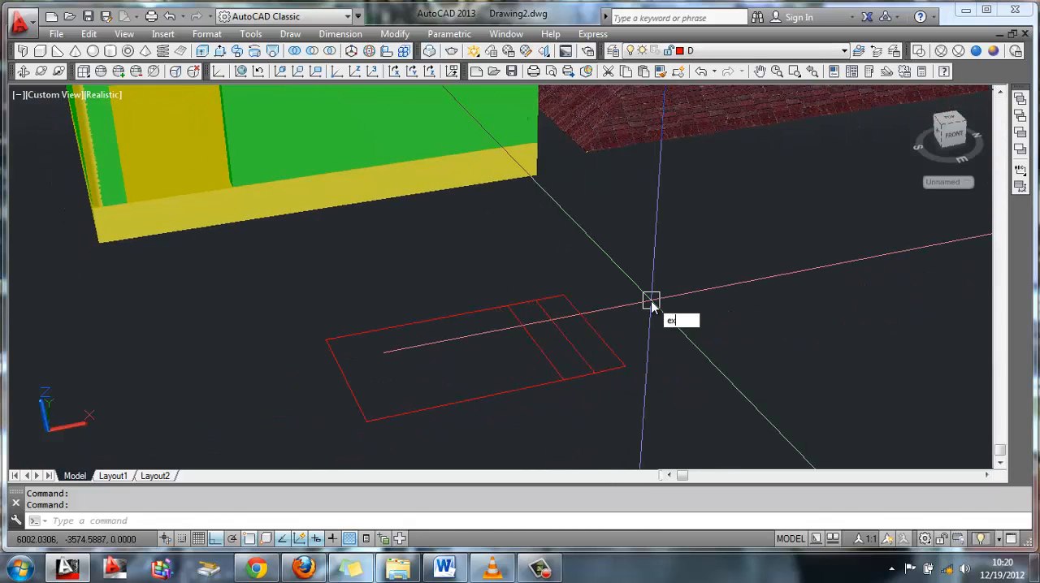
{"action": "key", "text": "Return"}
{"action": "left_click", "coordinate": [622, 367]}
{"action": "key", "text": "Return"}
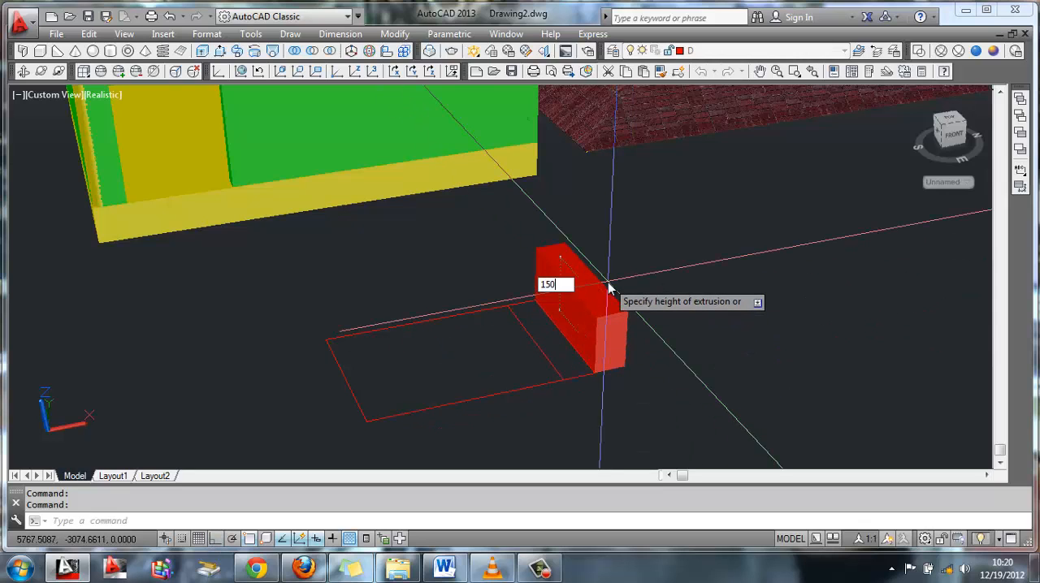
{"action": "key", "text": "Return"}
Extrude the middle 300 by 1400 rectangle to a height of 300 as the second step
{"action": "key", "text": "Return"}
{"action": "left_click", "coordinate": [579, 379]}
{"action": "key", "text": "Return"}
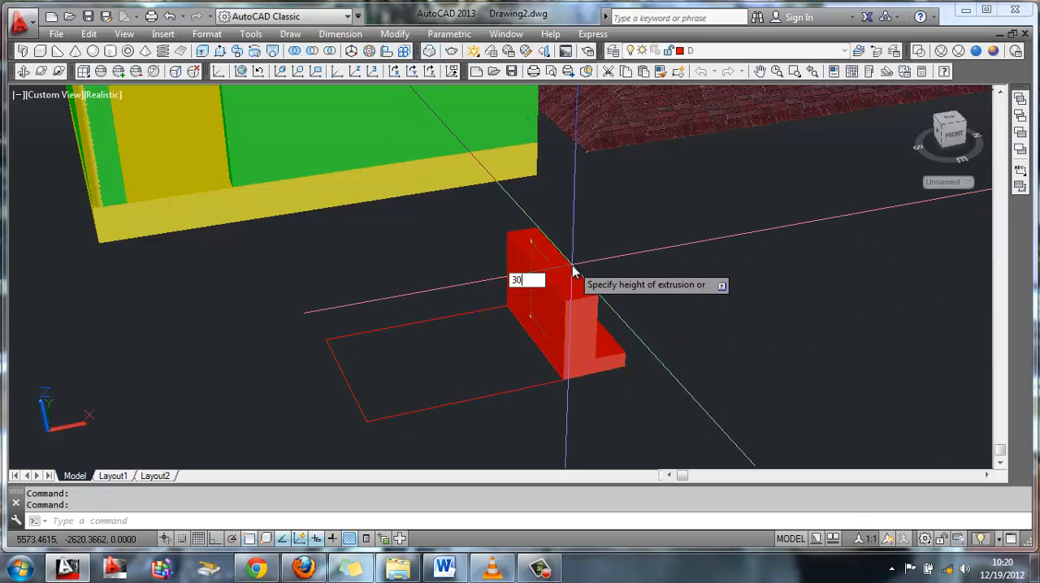
{"action": "type", "text": "300"}
{"action": "key", "text": "Return"}
Extrude the 1800 by 1400 landing rectangle to a height of 400
{"action": "type", "text": "e"}
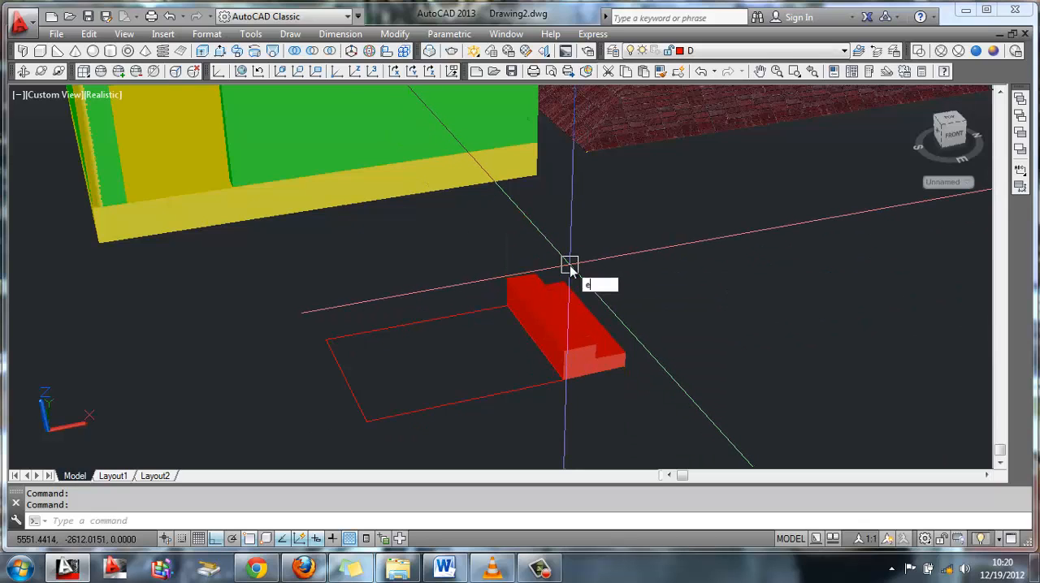
{"action": "type", "text": "xt"}
{"action": "key", "text": "Return"}
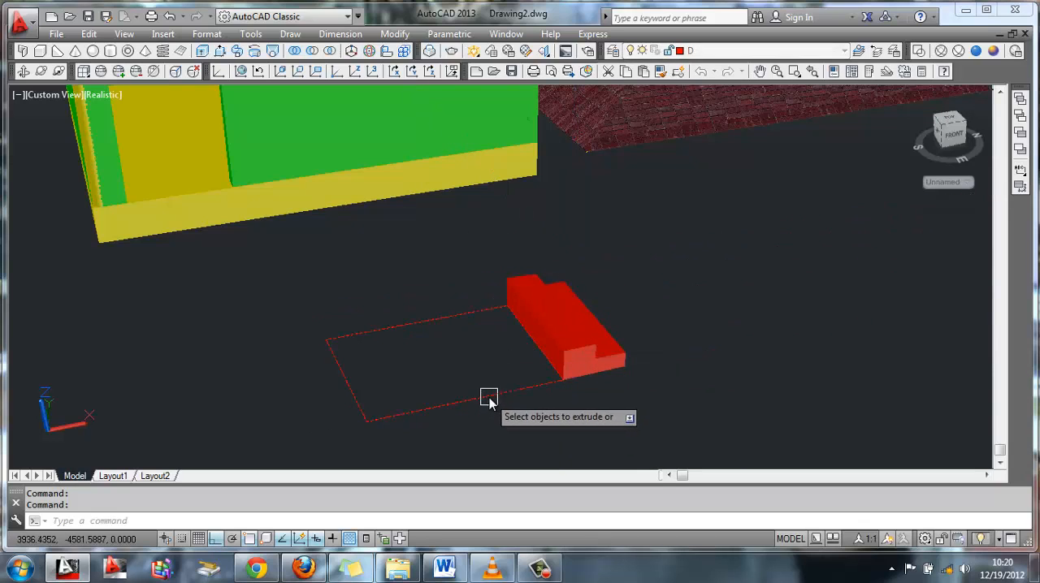
{"action": "left_click", "coordinate": [489, 398]}
{"action": "key", "text": "Return"}
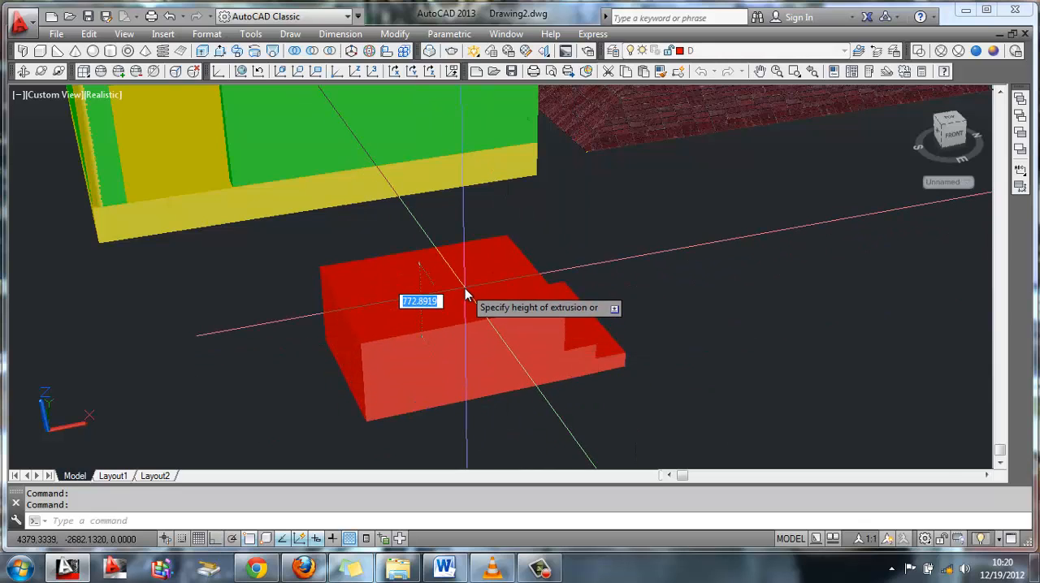
{"action": "type", "text": "400"}
{"action": "key", "text": "Return"}
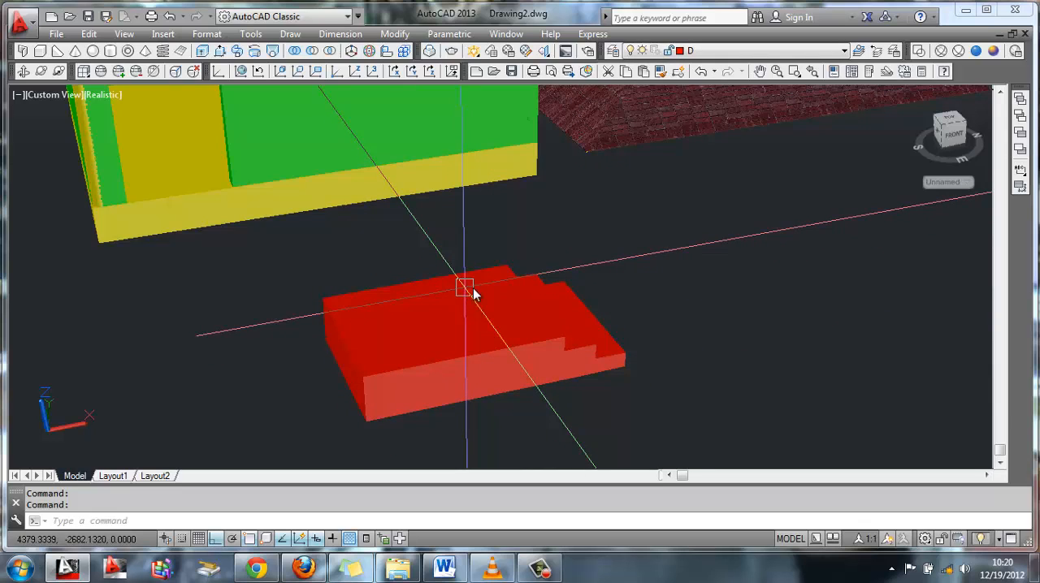
Union the landing and the two steps into one solid
{"action": "left_click", "coordinate": [302, 52]}
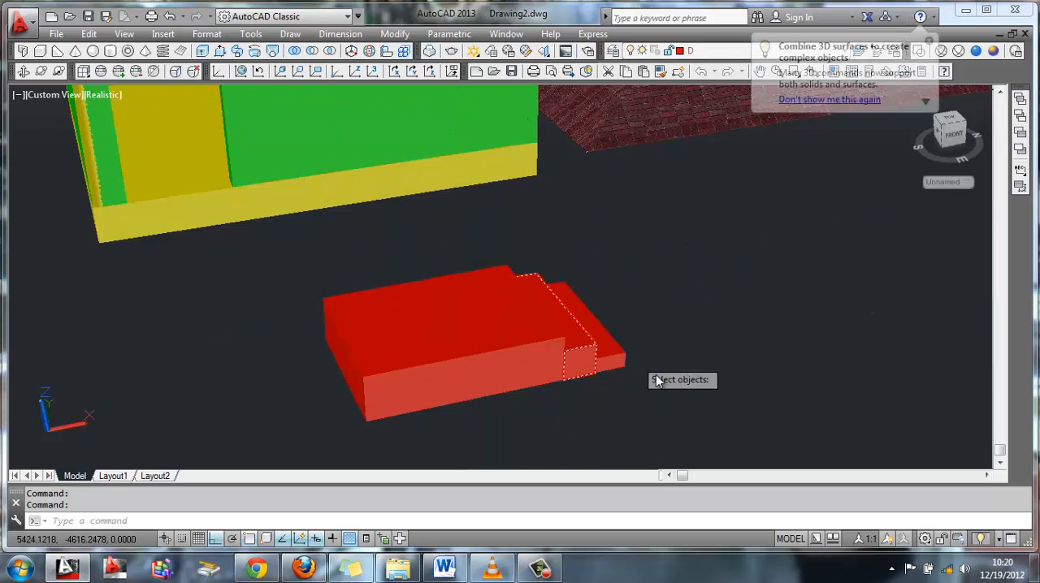
{"action": "left_click", "coordinate": [685, 390]}
{"action": "left_click", "coordinate": [282, 250]}
{"action": "key", "text": "Return"}
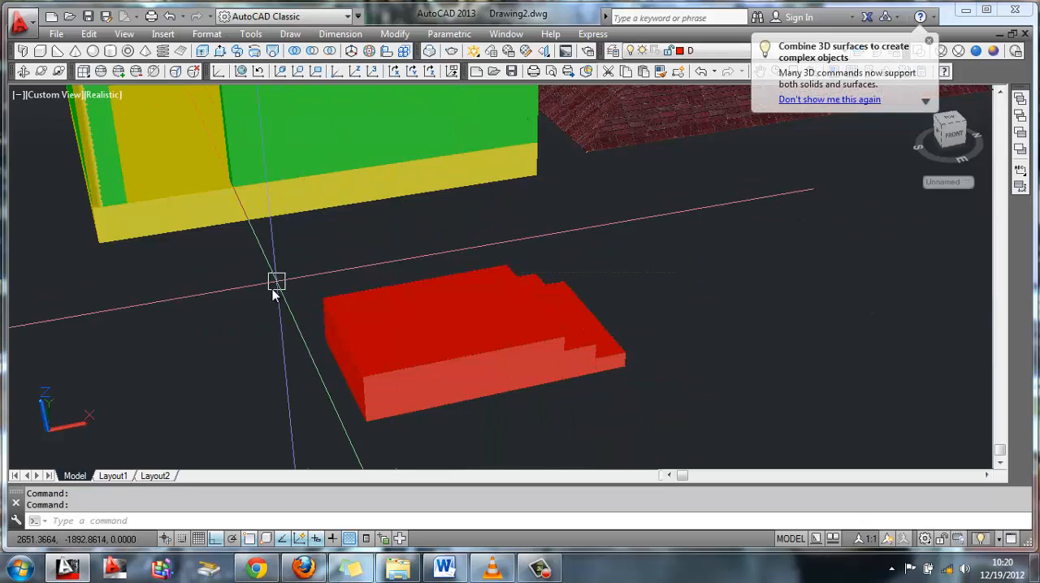
Move the entrance stair by its bottom back corner to the base's bottom corner beside the door
{"action": "type", "text": "m"}
{"action": "key", "text": "Return"}
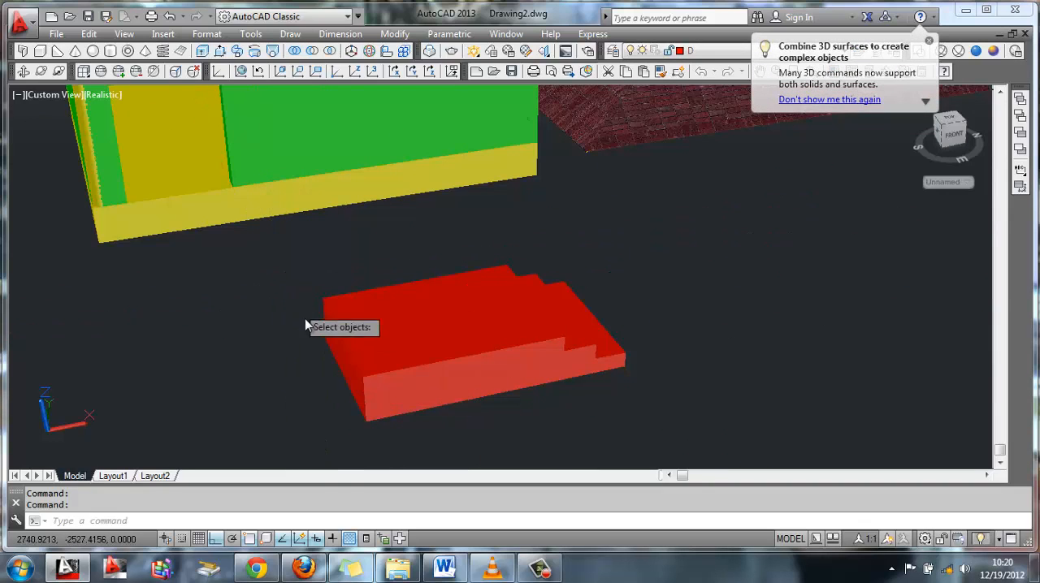
{"action": "left_click", "coordinate": [328, 343]}
{"action": "key", "text": "Return"}
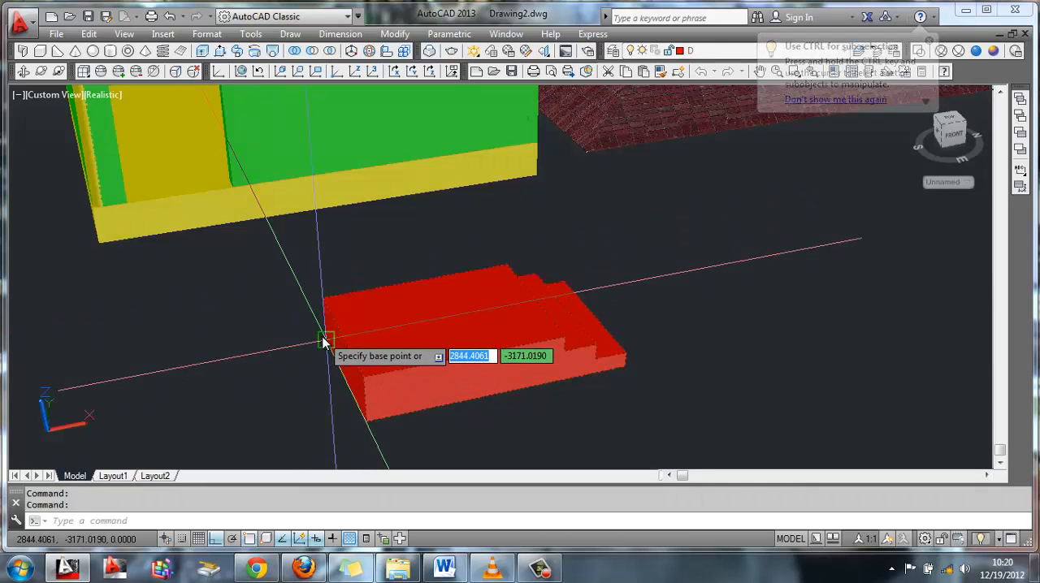
{"action": "left_click", "coordinate": [325, 341]}
{"action": "left_click", "coordinate": [102, 246]}
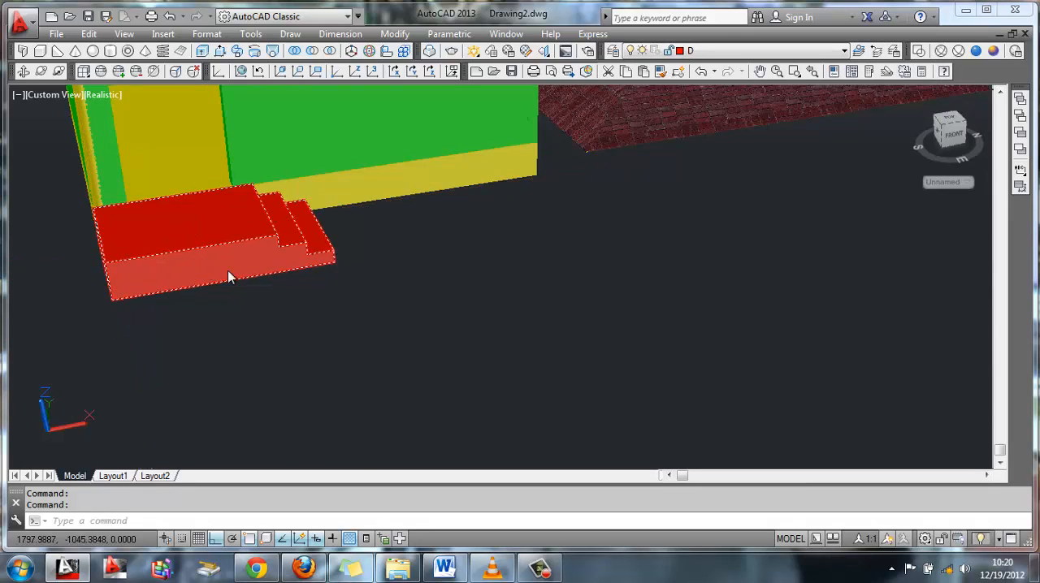
Union the entrance stair with the building's base
{"action": "scroll", "coordinate": [368, 333], "scroll_direction": "up", "scroll_amount": 3}
{"action": "middle_click_drag", "start_coordinate": [368, 334], "coordinate": [460, 325], "text": "shift"}
{"action": "left_click", "coordinate": [526, 423]}
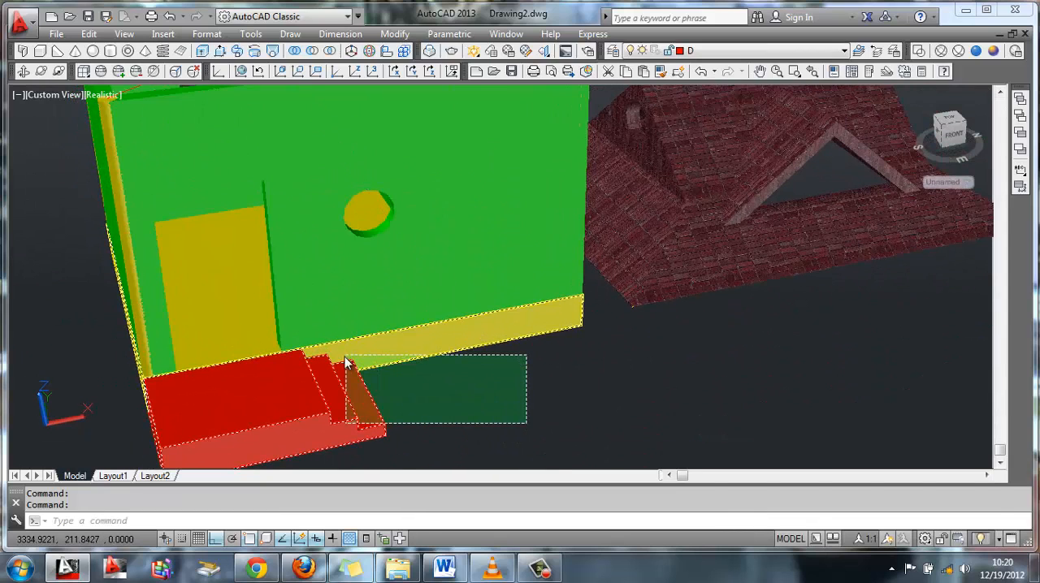
{"action": "left_click", "coordinate": [345, 363]}
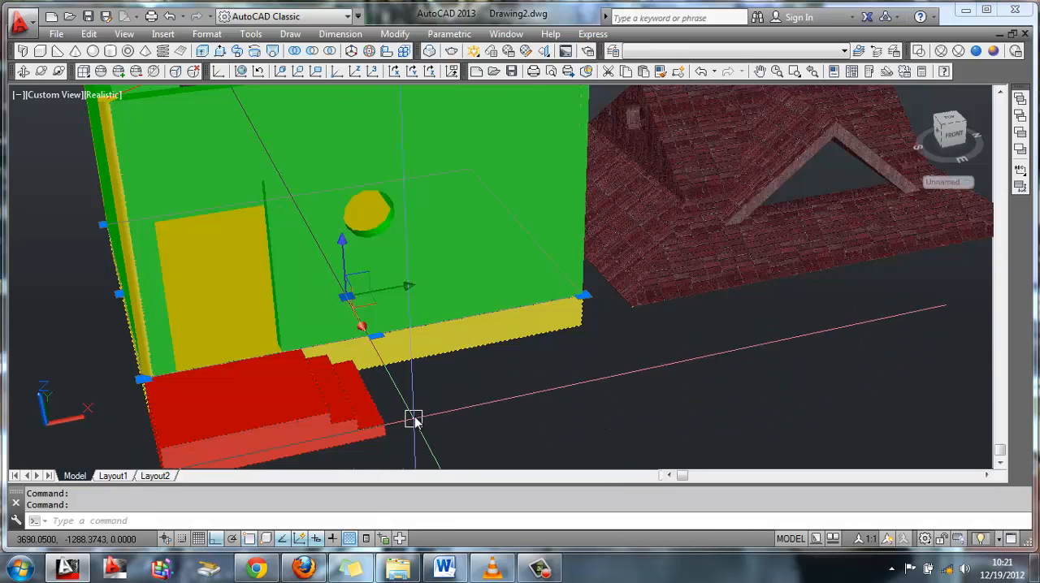
{"action": "left_click", "coordinate": [296, 53]}
{"action": "left_click", "coordinate": [526, 442]}
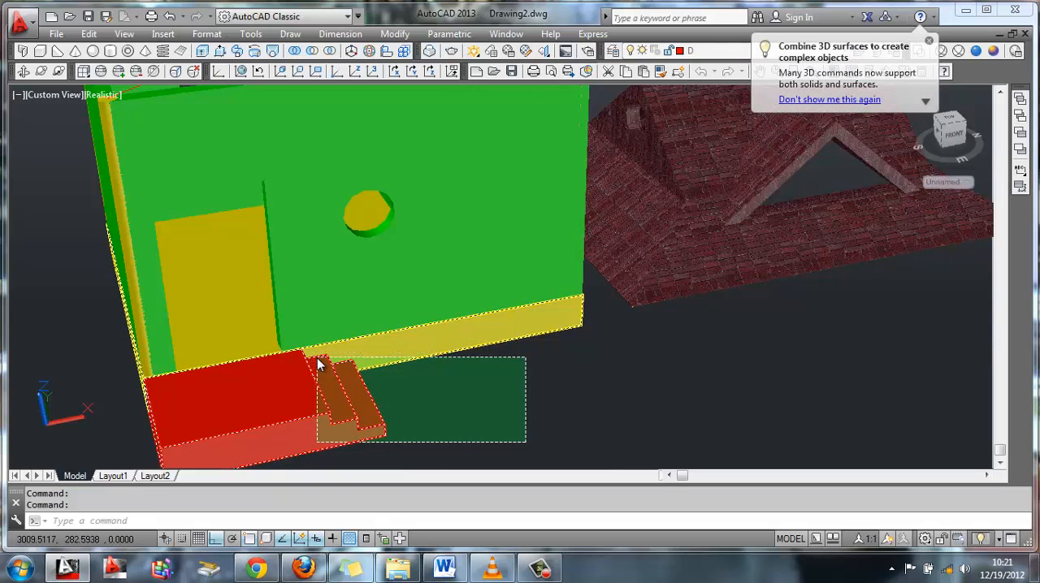
{"action": "left_click", "coordinate": [317, 365]}
{"action": "key", "text": "Return"}
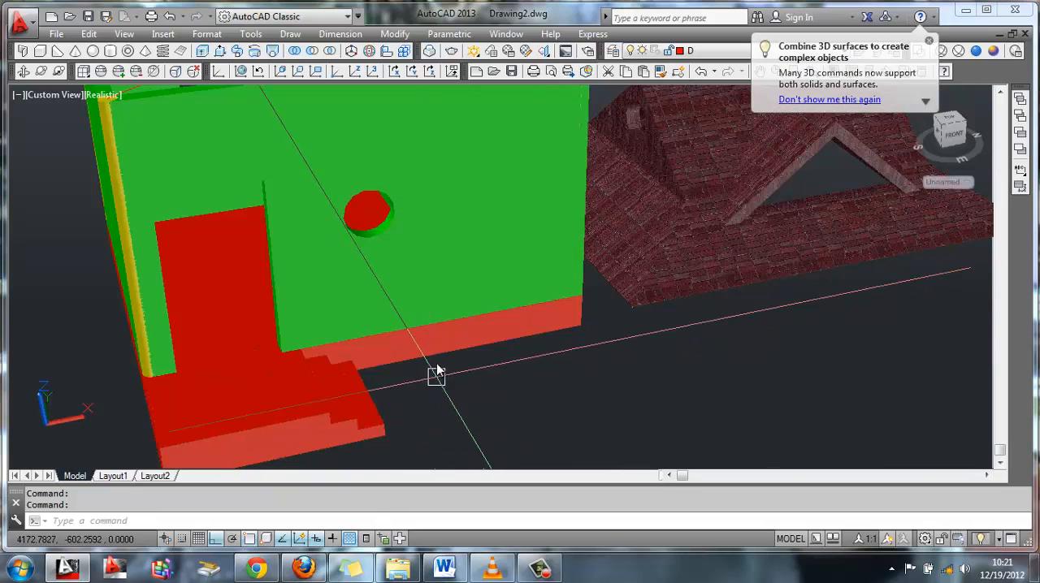
Union the building's walls and corner columns into one solid
{"action": "middle_click_drag", "start_coordinate": [429, 255], "coordinate": [437, 221], "text": "shift"}
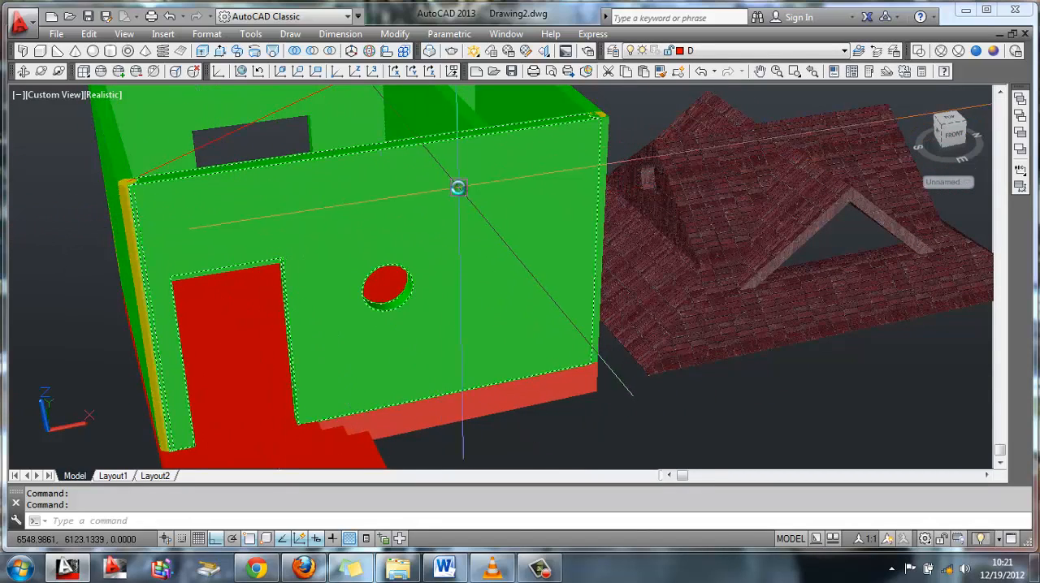
{"action": "middle_click_drag", "start_coordinate": [457, 186], "coordinate": [208, 145], "text": "shift"}
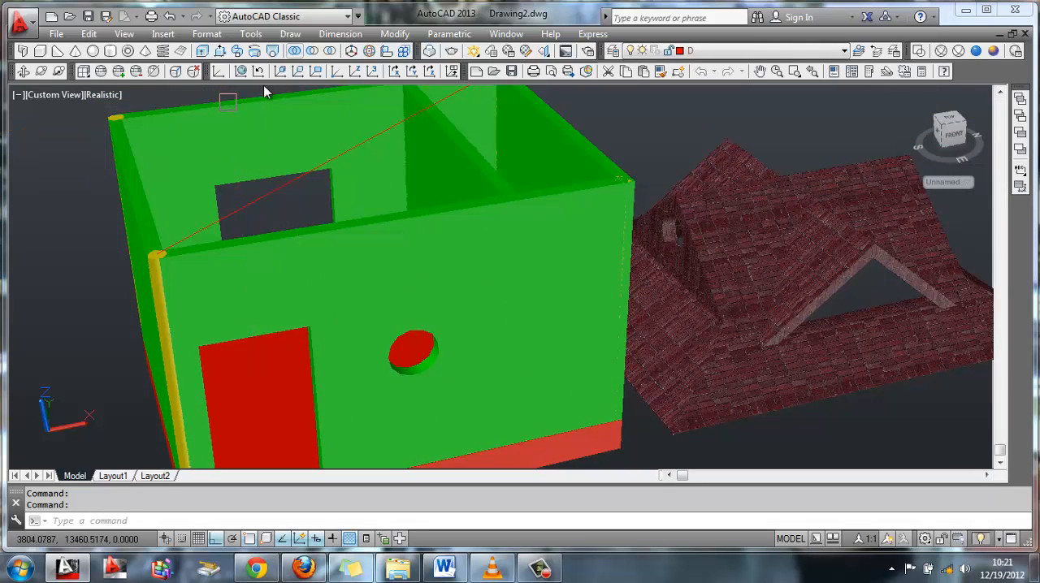
{"action": "left_click", "coordinate": [204, 146]}
{"action": "left_click", "coordinate": [132, 173]}
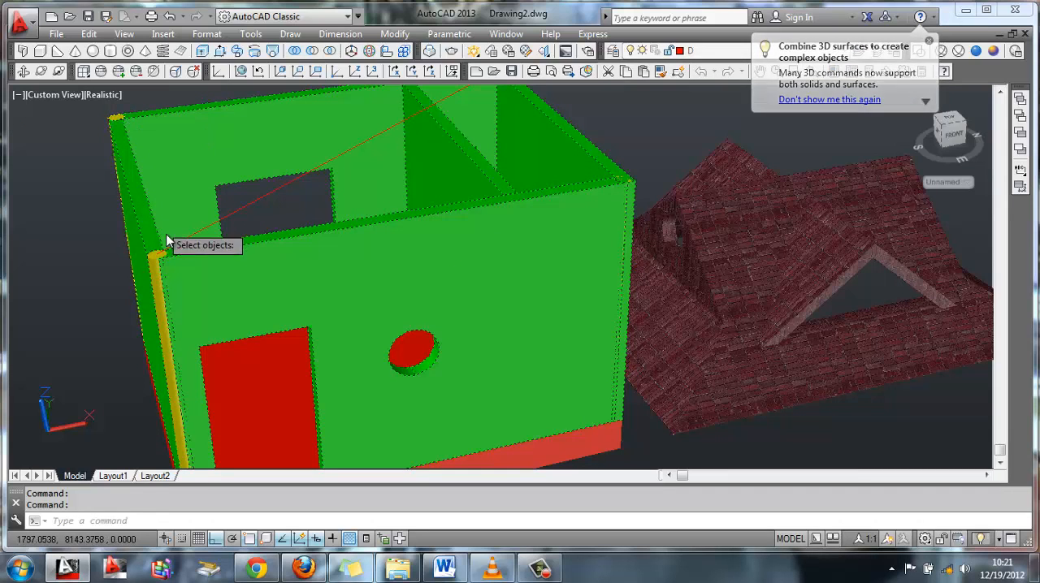
{"action": "middle_click_drag", "start_coordinate": [359, 296], "coordinate": [454, 191]}
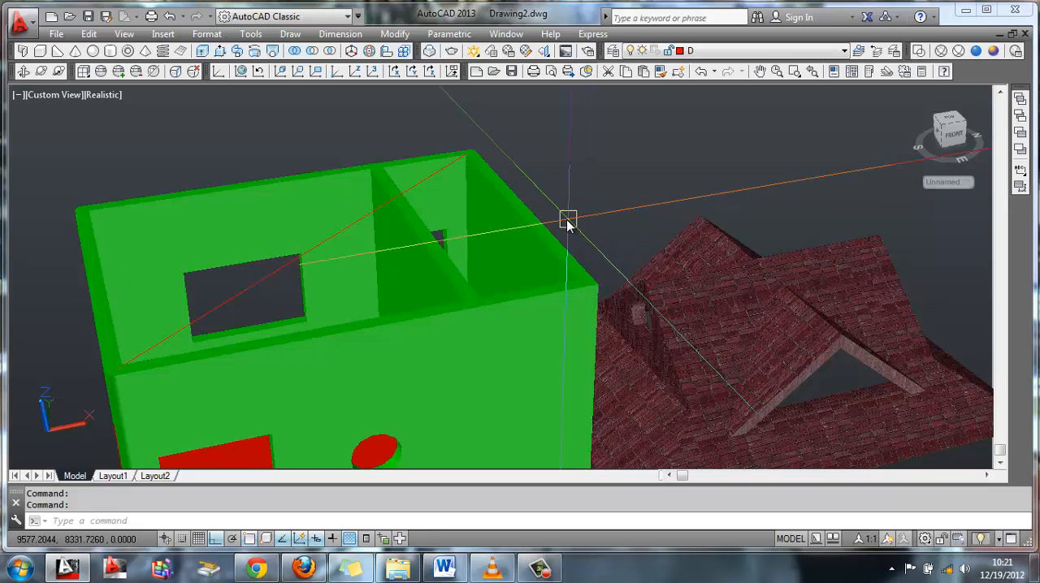
Make layer V current, switching layer D off and back on to check the diagonal line under the roof
{"action": "middle_click_drag", "start_coordinate": [492, 322], "coordinate": [494, 314]}
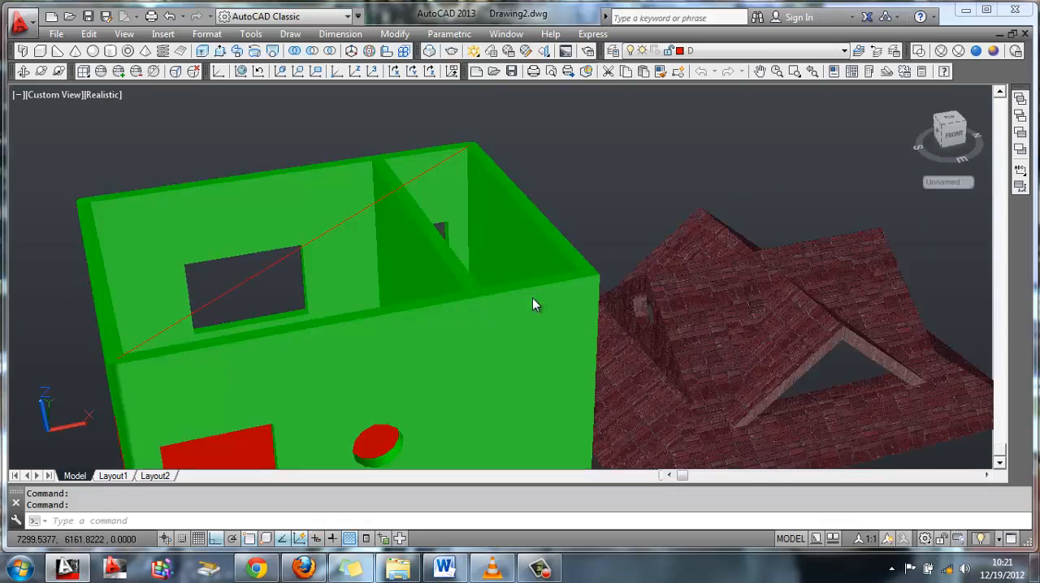
{"action": "middle_click_drag", "start_coordinate": [456, 236], "coordinate": [409, 107]}
{"action": "middle_click_drag", "start_coordinate": [658, 319], "coordinate": [456, 314]}
{"action": "left_click", "coordinate": [836, 370]}
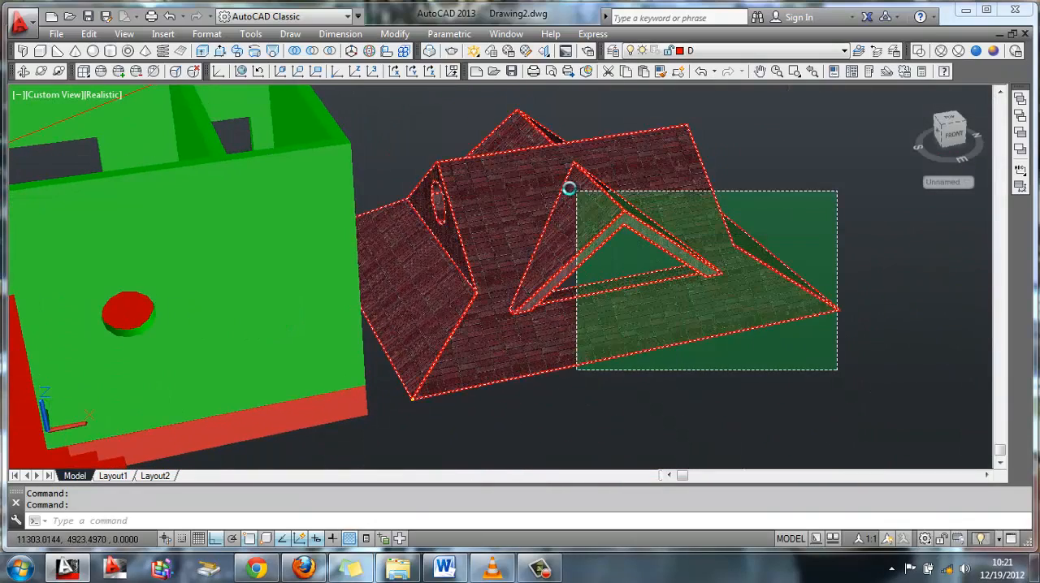
{"action": "left_click", "coordinate": [675, 272]}
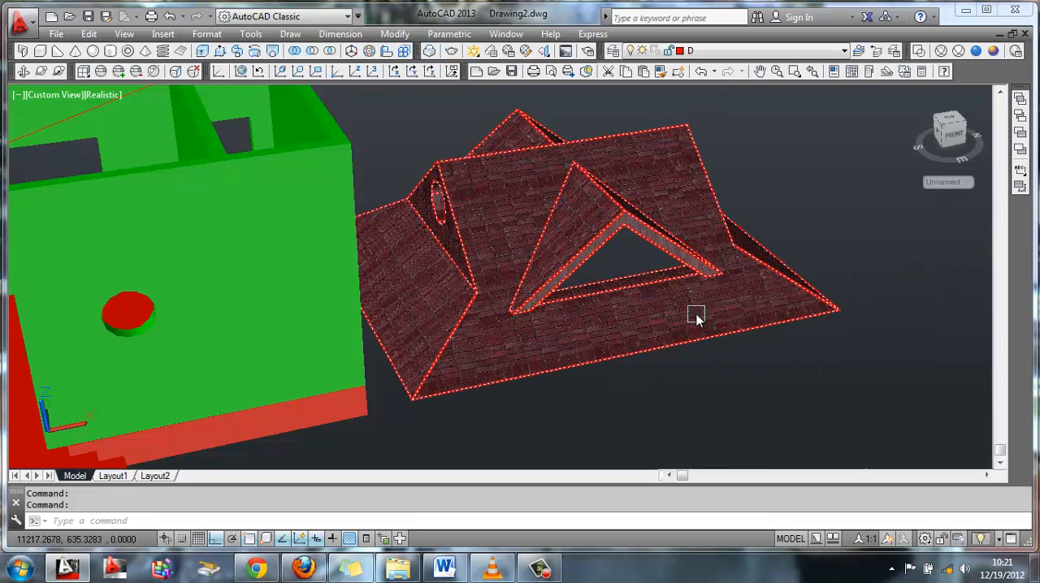
{"action": "left_click", "coordinate": [748, 50]}
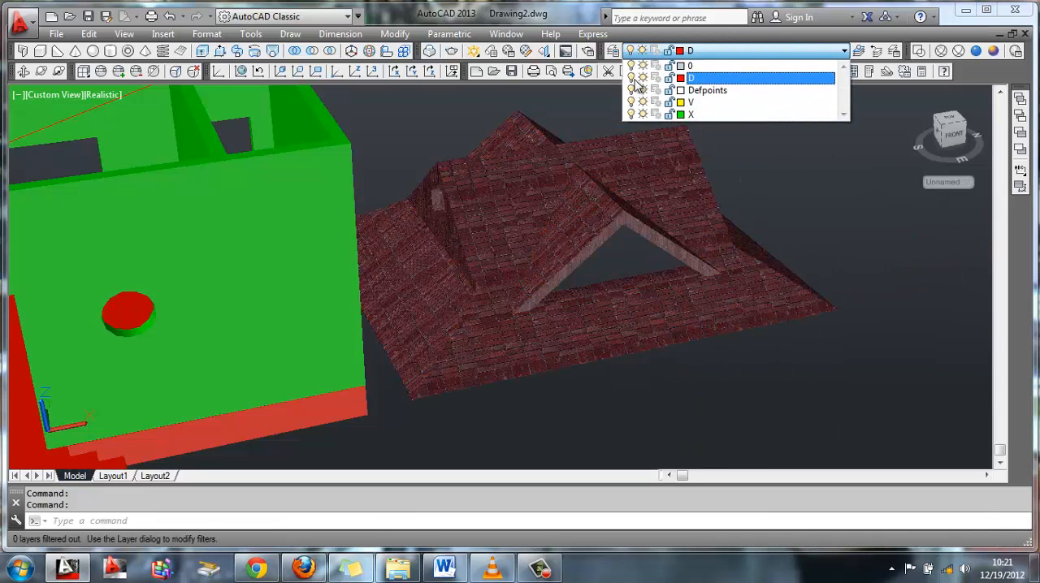
{"action": "left_click", "coordinate": [697, 103]}
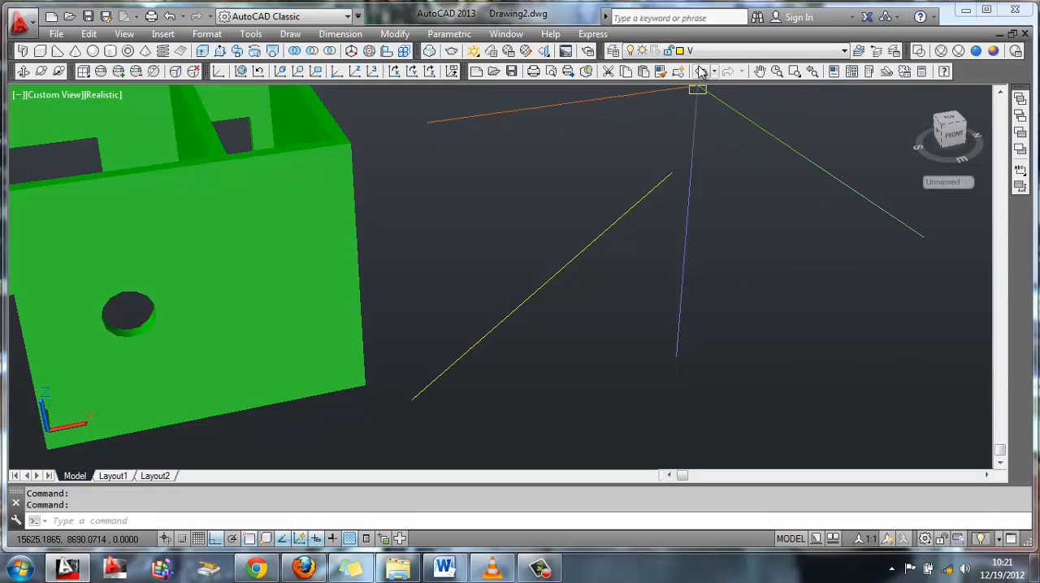
{"action": "left_click", "coordinate": [715, 50]}
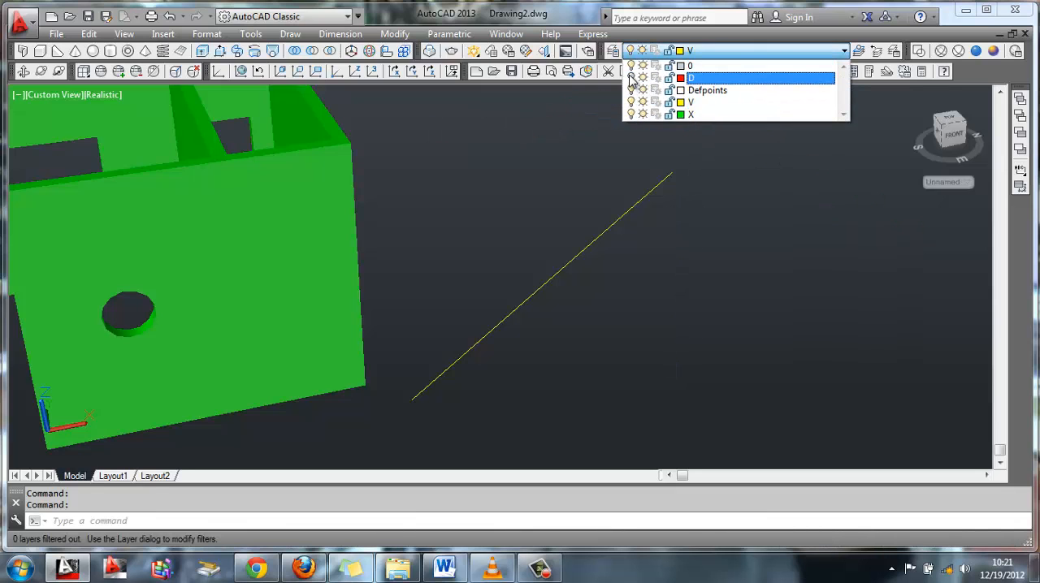
{"action": "left_click", "coordinate": [697, 103]}
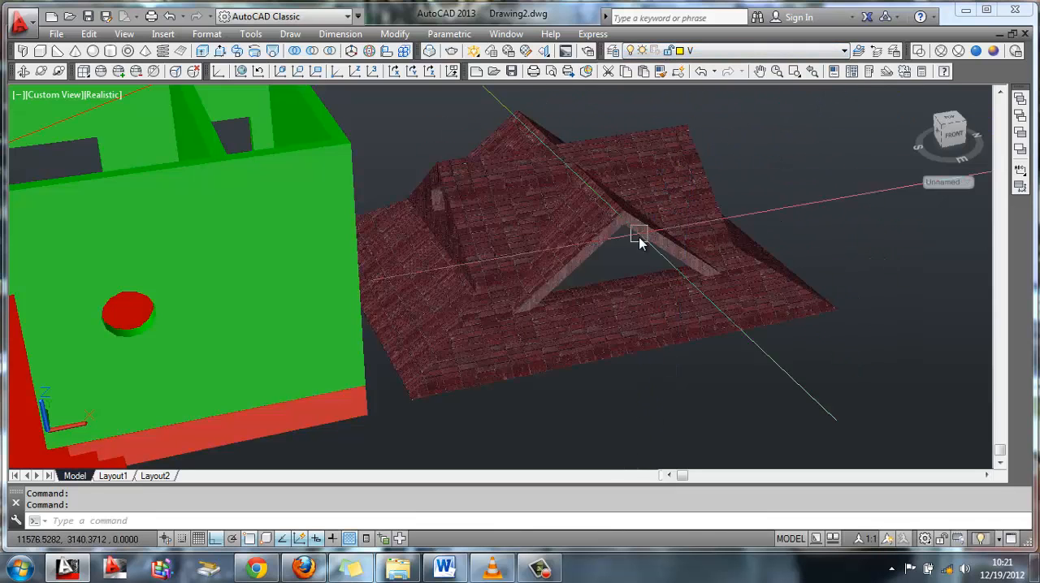
Move the roof with its diagonal line from that line's midpoint to the midpoint of the diagonal across the walls' top
{"action": "left_click", "coordinate": [23, 72]}
{"action": "mouse_move", "coordinate": [424, 214]}
{"action": "left_mouse_down"}
{"action": "mouse_move", "coordinate": [415, 211]}
{"action": "mouse_move", "coordinate": [422, 219]}
{"action": "left_mouse_up"}
{"action": "key", "text": "Escape"}
{"action": "left_click", "coordinate": [863, 383]}
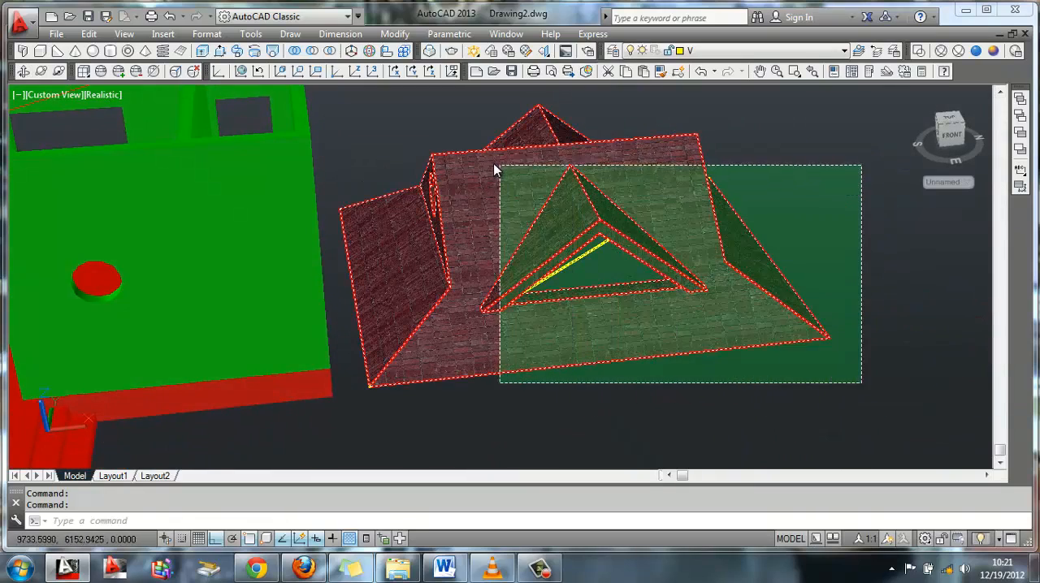
{"action": "left_click", "coordinate": [493, 165]}
{"action": "type", "text": "M"}
{"action": "key", "text": "Return"}
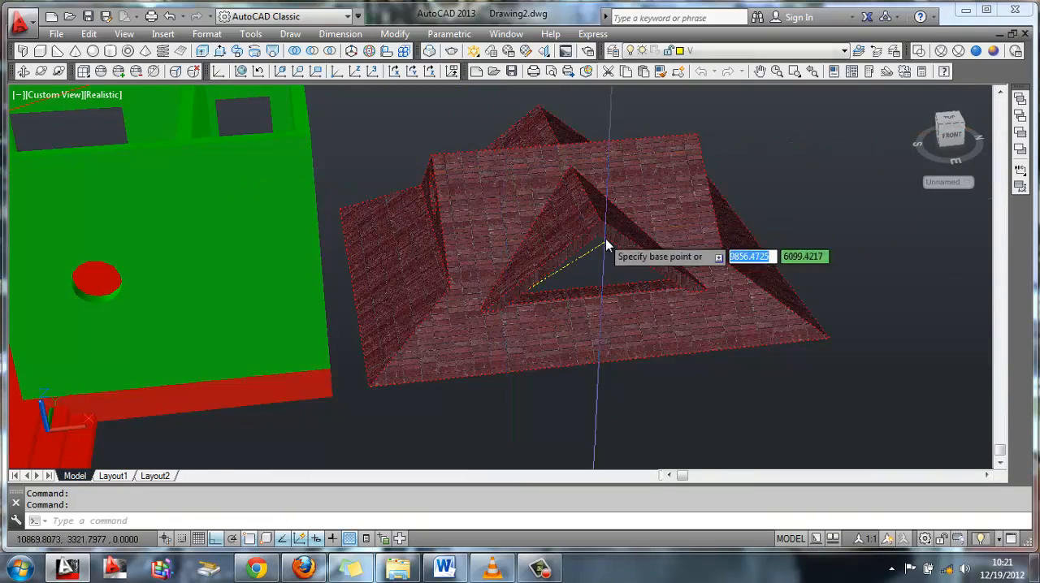
{"action": "left_click", "coordinate": [561, 284]}
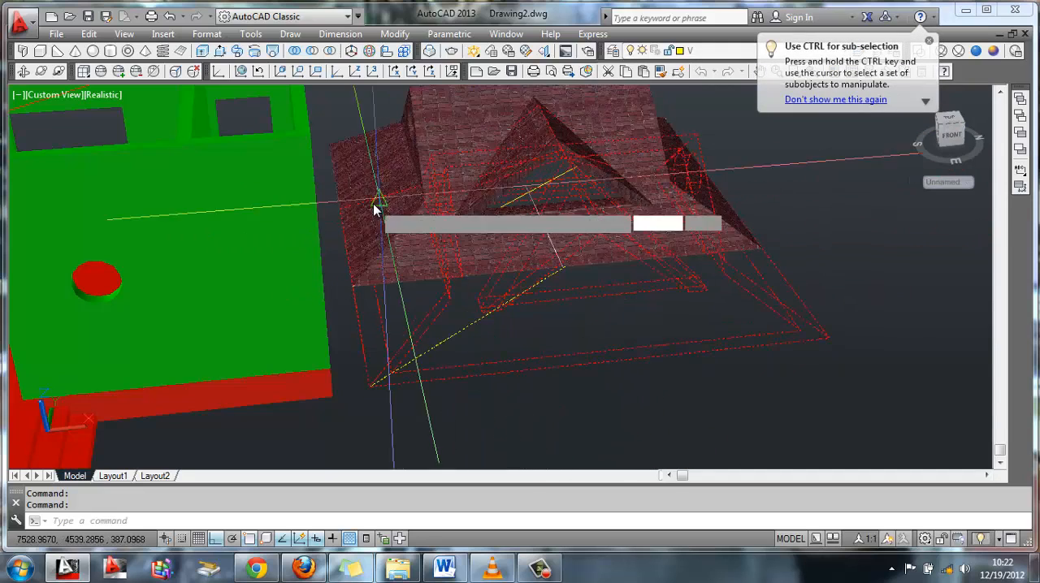
{"action": "middle_click_drag", "start_coordinate": [413, 210], "coordinate": [628, 302]}
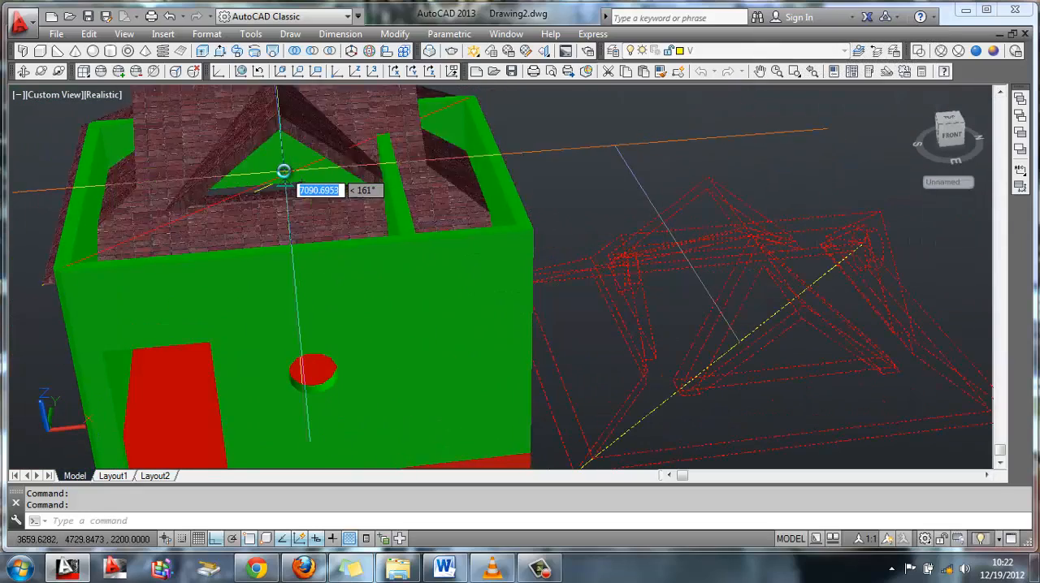
{"action": "left_click", "coordinate": [298, 174]}
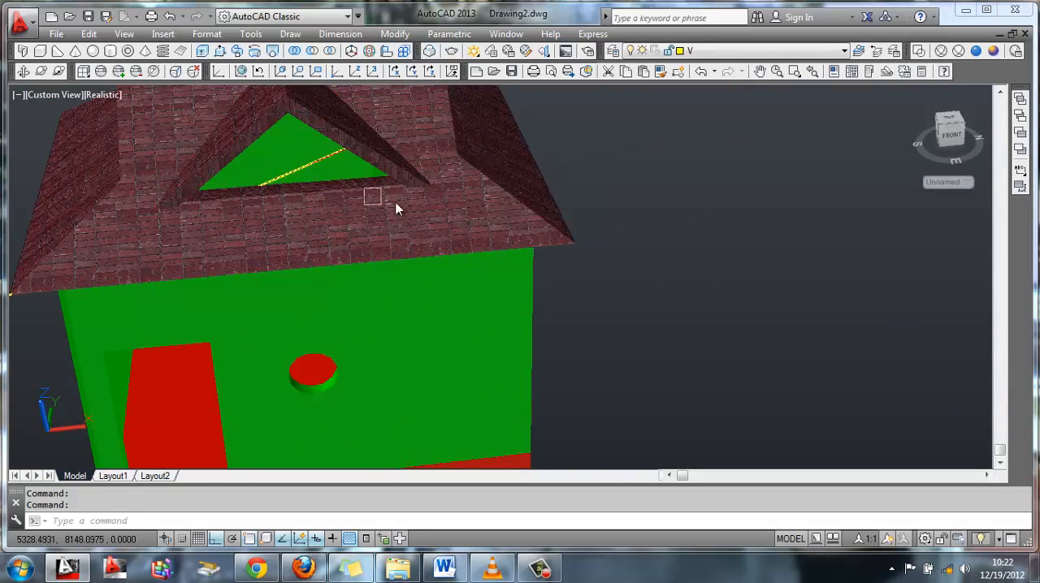
Delete the diagonal reference lines visible through the front dormer opening and clear the roof selection
{"action": "middle_click_drag", "start_coordinate": [553, 180], "coordinate": [527, 179], "text": "shift"}
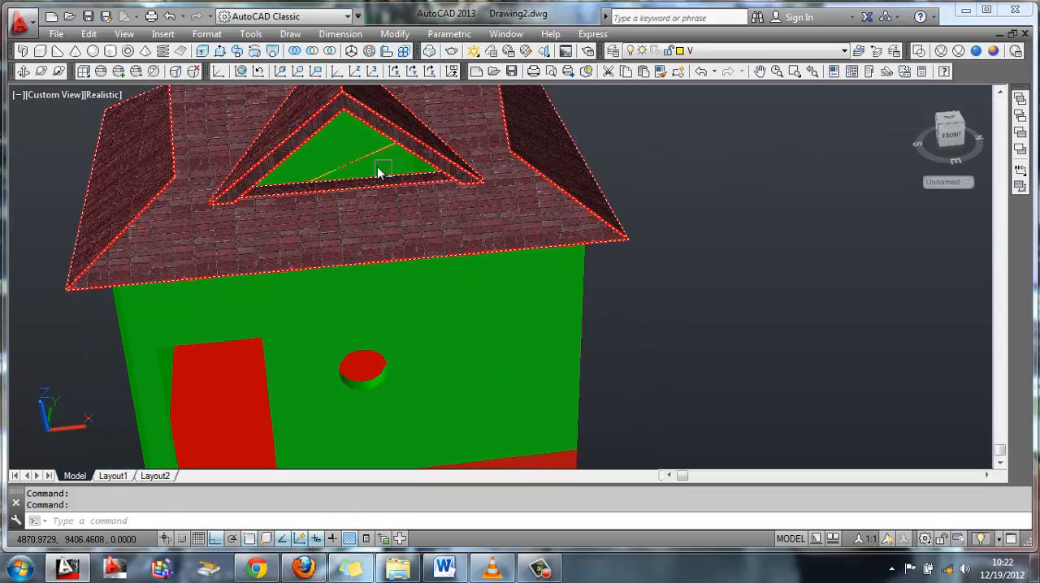
{"action": "key", "text": "Escape"}
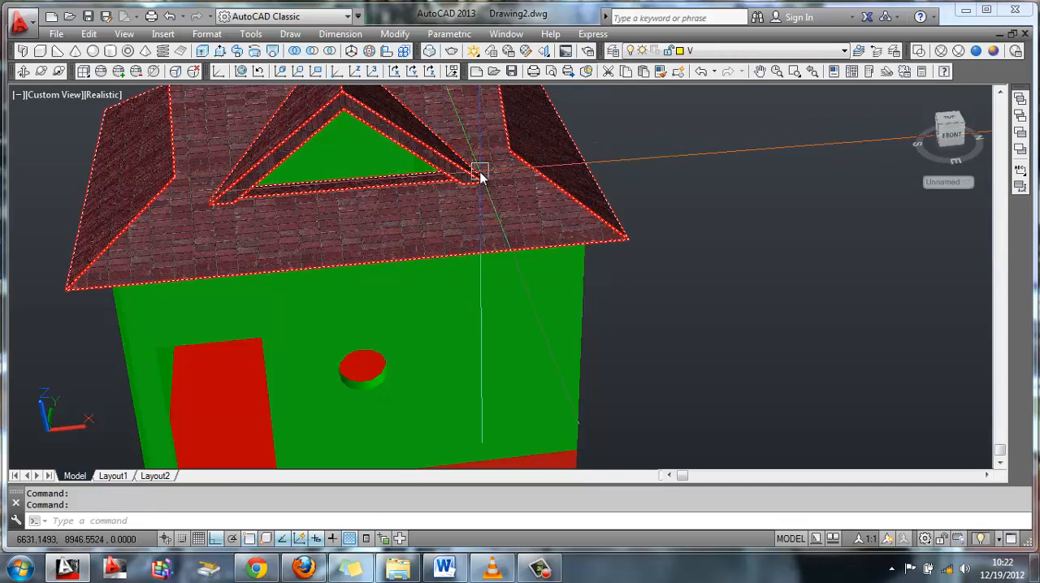
{"action": "scroll", "coordinate": [484, 195], "scroll_direction": "down", "scroll_amount": 3}
{"action": "middle_click_drag", "start_coordinate": [496, 221], "coordinate": [490, 181], "text": "shift"}
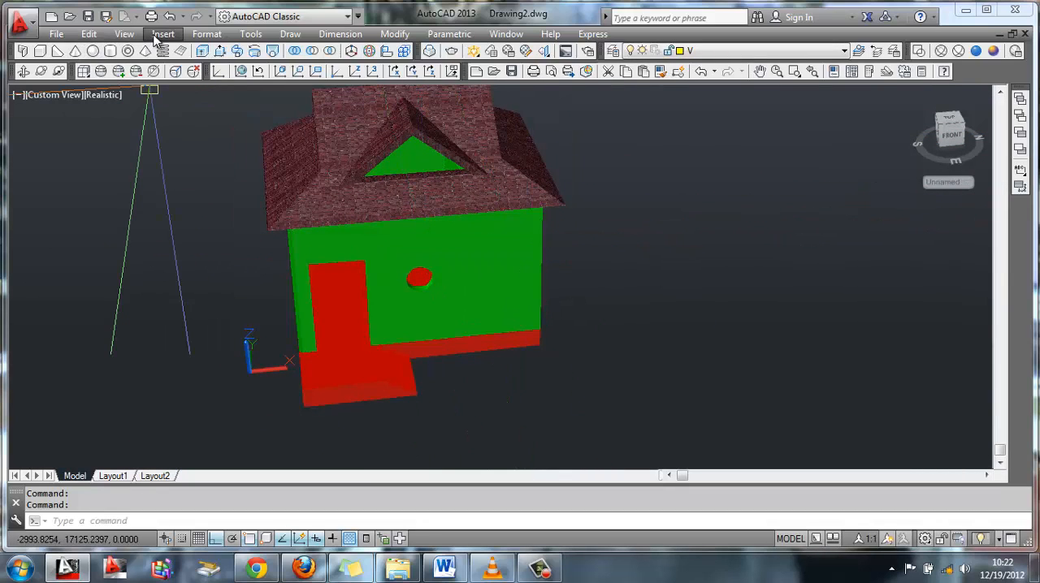
Apply the 1in Squares - Mosaic Gray document material to the building's walls
{"action": "left_click", "coordinate": [124, 33]}
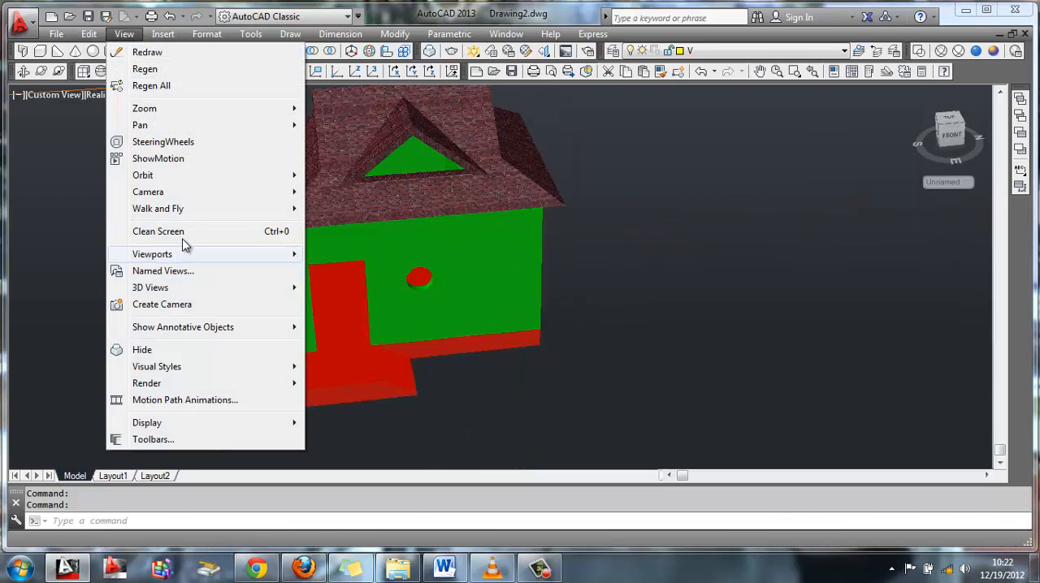
{"action": "mouse_move", "coordinate": [168, 390]}
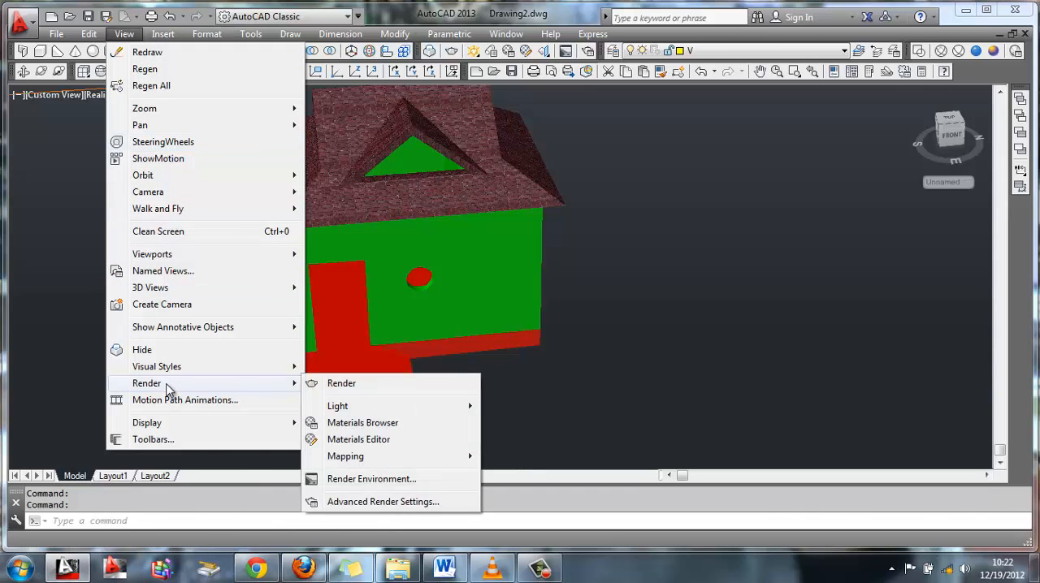
{"action": "left_click", "coordinate": [352, 424]}
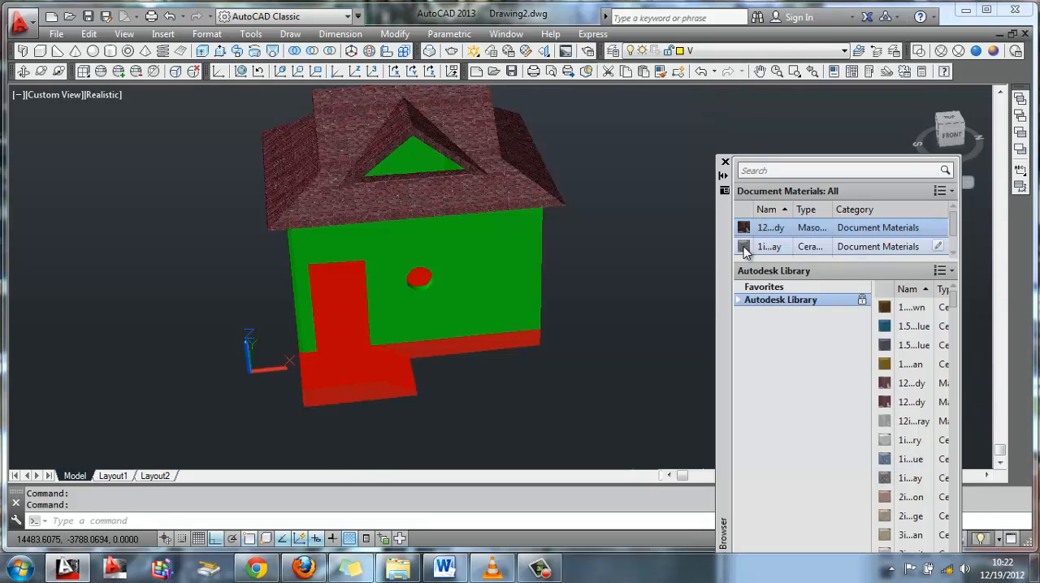
{"action": "left_click_drag", "start_coordinate": [745, 249], "coordinate": [517, 251]}
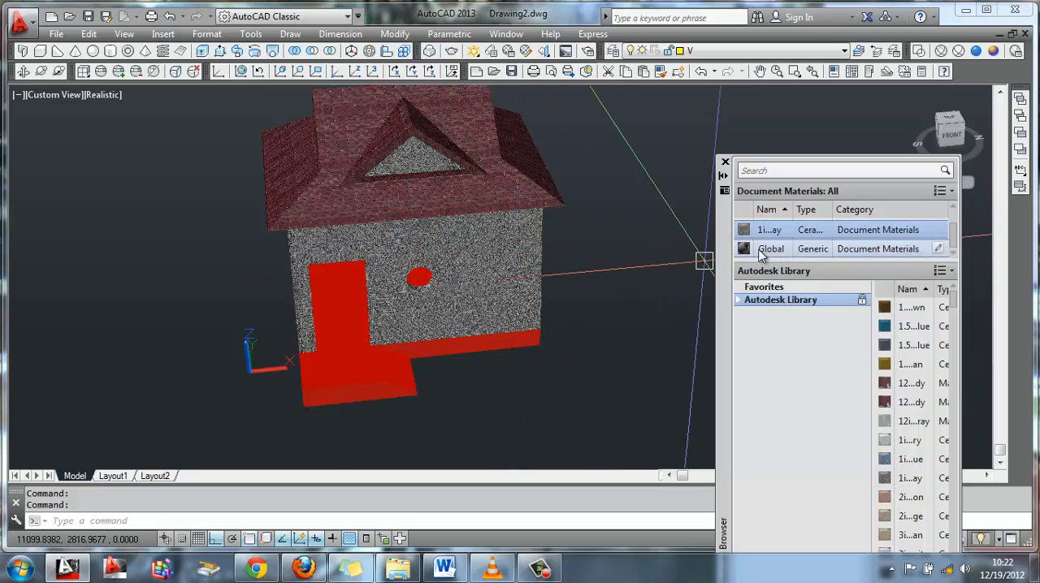
Set the Mosaic Gray texture's sample size to 1000 by 1000 and close the material editors and browser
{"action": "double_click", "coordinate": [744, 232]}
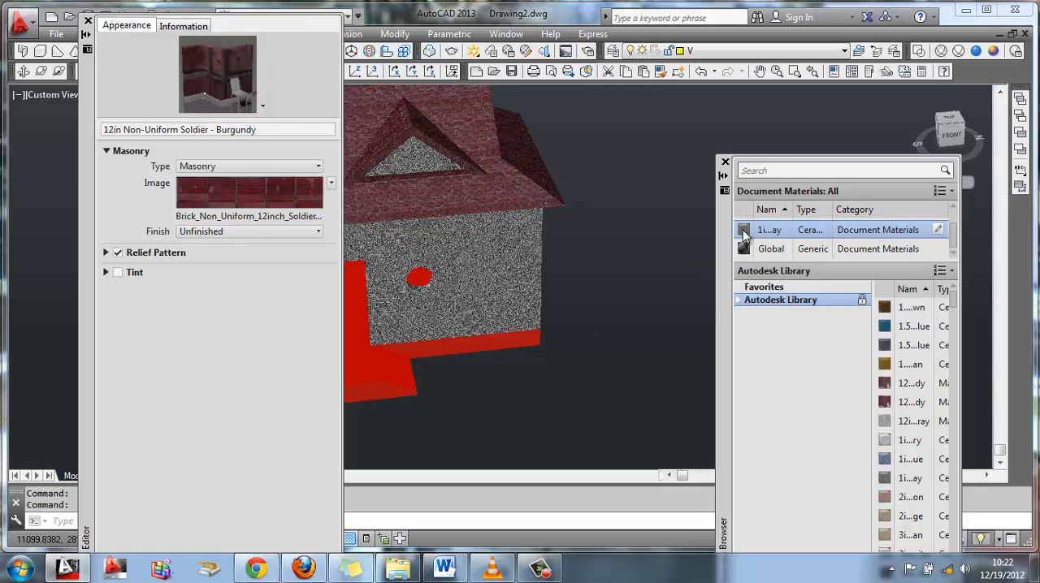
{"action": "left_click", "coordinate": [225, 193]}
{"action": "left_click", "coordinate": [486, 433]}
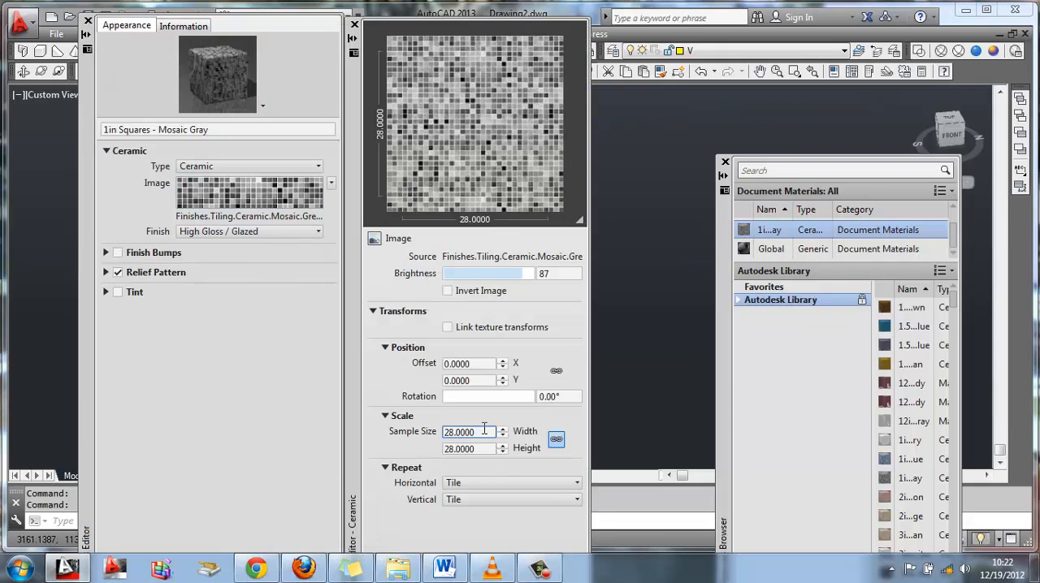
{"action": "double_click", "coordinate": [485, 433]}
{"action": "type", "text": "10"}
{"action": "key", "text": "Return"}
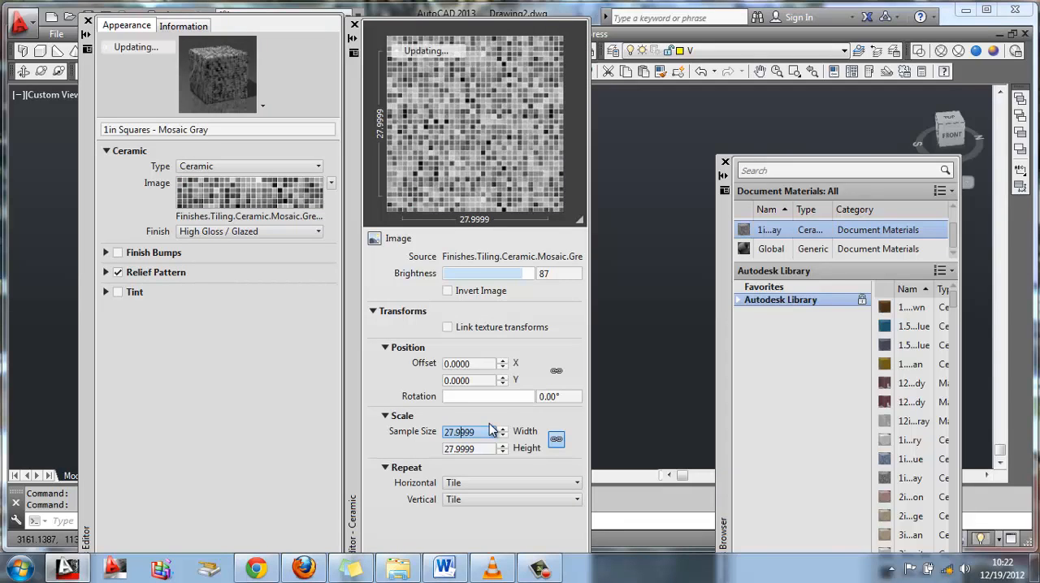
{"action": "type", "text": "1000"}
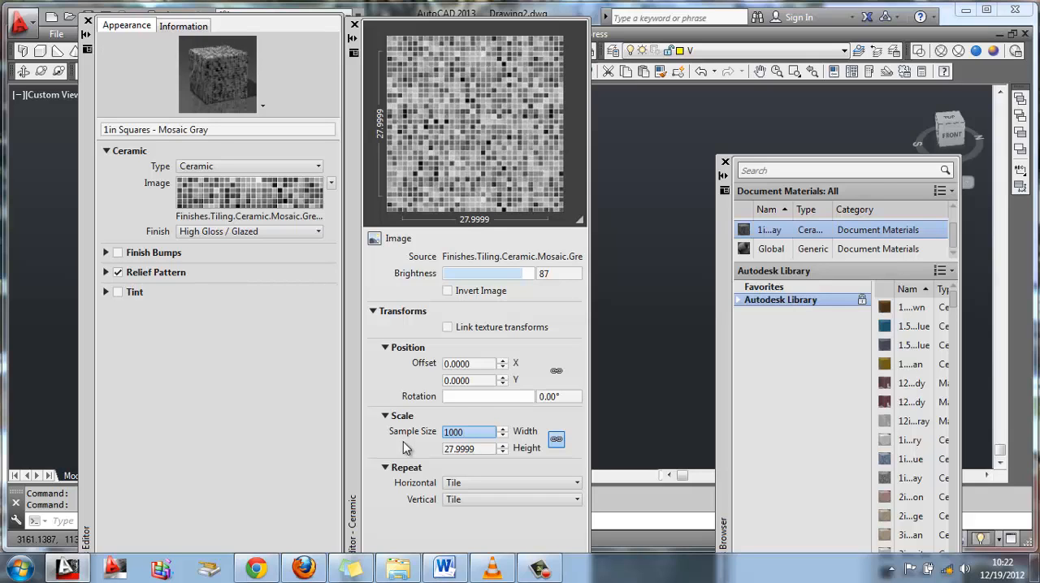
{"action": "key", "text": "Tab"}
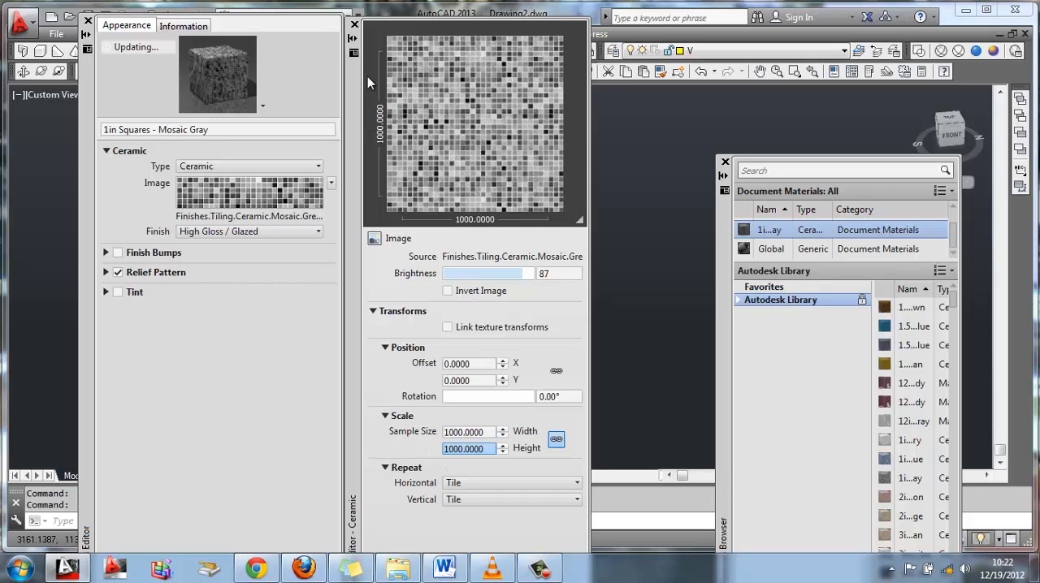
{"action": "left_click", "coordinate": [354, 25]}
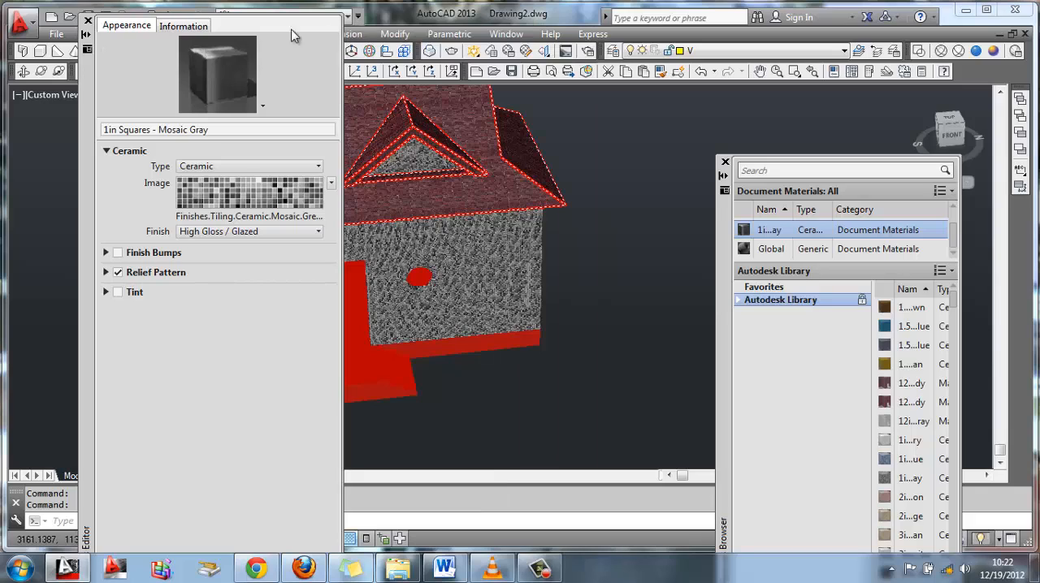
{"action": "left_click", "coordinate": [88, 19]}
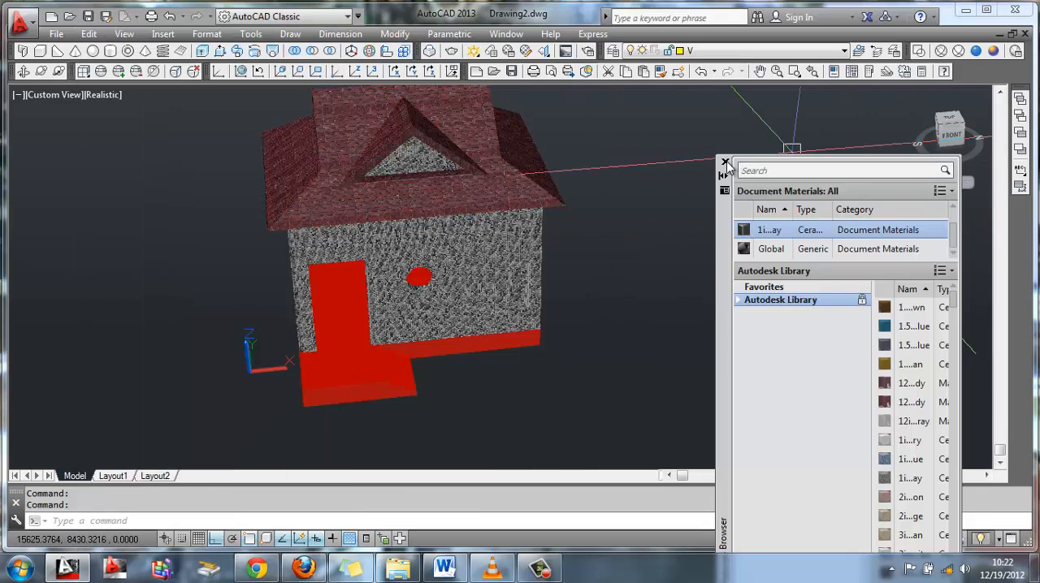
{"action": "left_click", "coordinate": [726, 162]}
Render the current view of the whole house with the High preset at 1024 x 768, inspect the image and close it
{"action": "scroll", "coordinate": [570, 261], "scroll_direction": "up", "scroll_amount": 5}
{"action": "scroll", "coordinate": [567, 260], "scroll_direction": "up", "scroll_amount": 1}
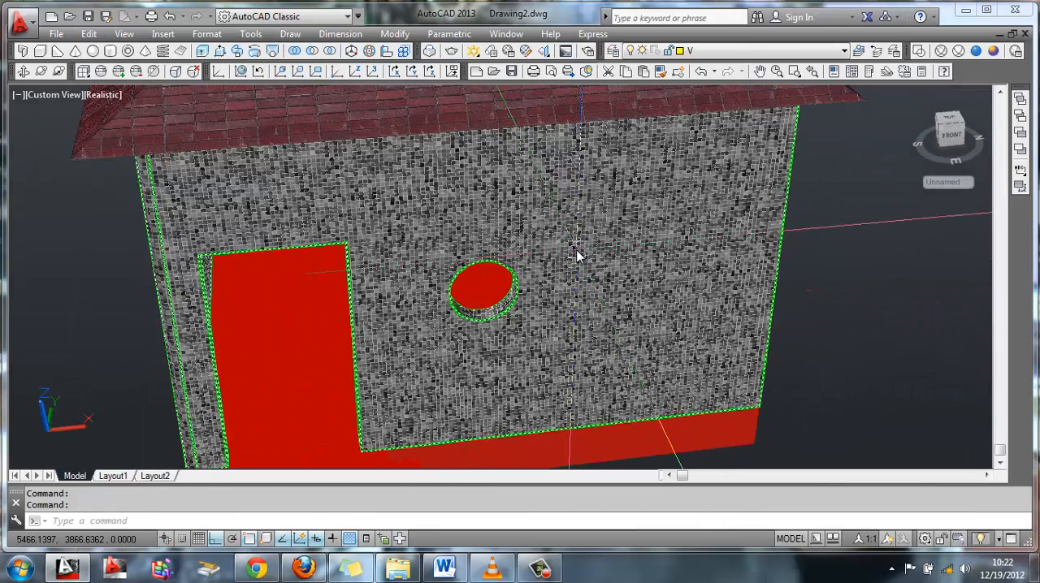
{"action": "scroll", "coordinate": [580, 233], "scroll_direction": "down", "scroll_amount": 3}
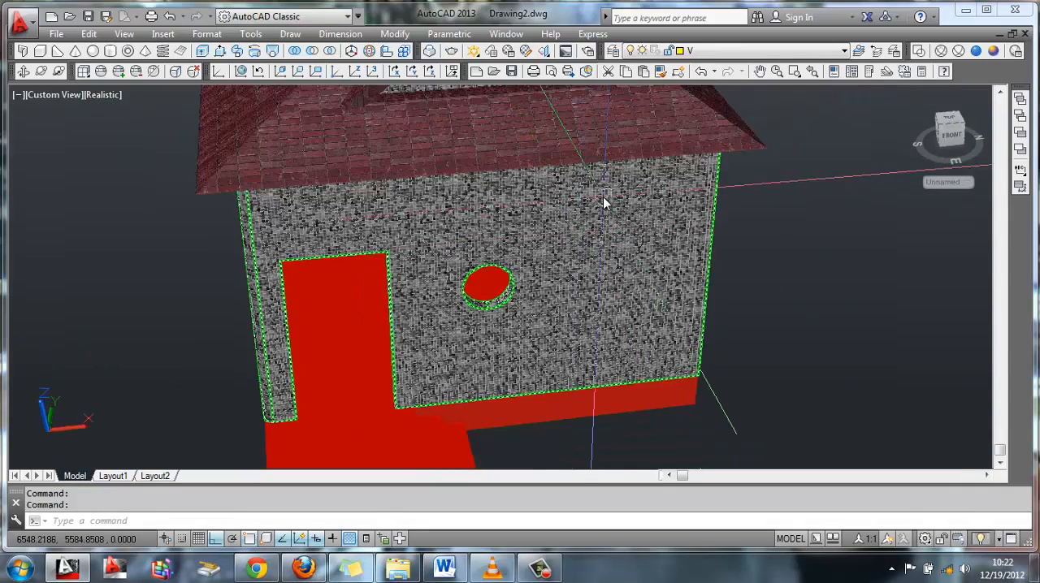
{"action": "middle_click_drag", "start_coordinate": [604, 202], "coordinate": [589, 238], "text": "shift"}
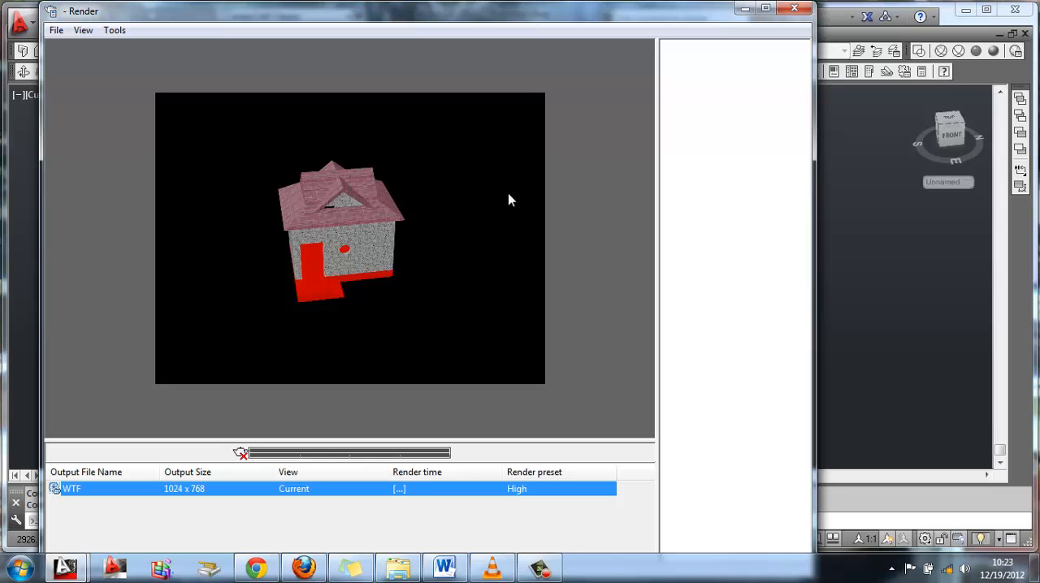
{"action": "scroll", "coordinate": [319, 227], "scroll_direction": "up", "scroll_amount": 5}
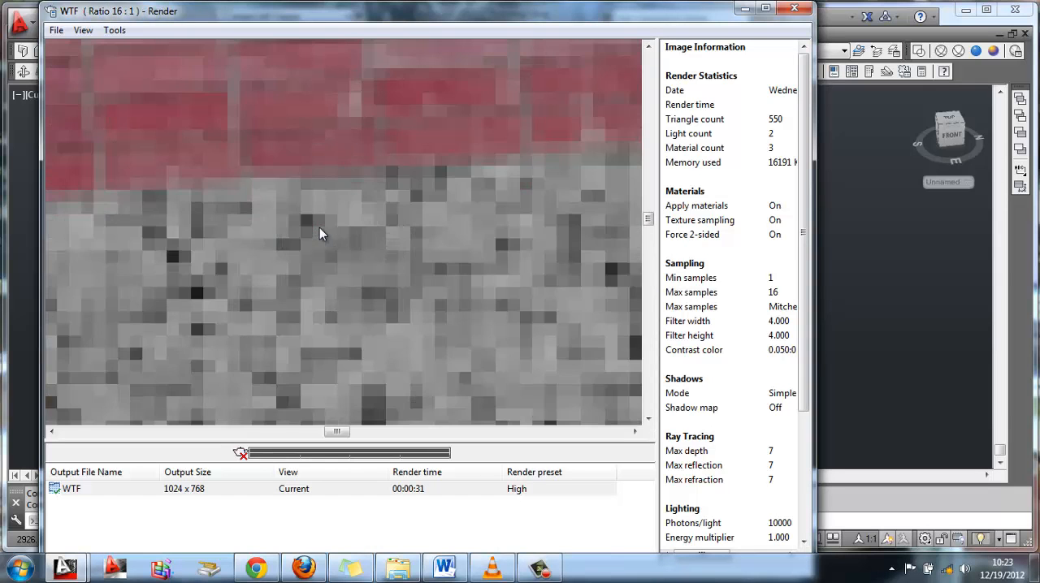
{"action": "scroll", "coordinate": [319, 227], "scroll_direction": "down", "scroll_amount": 4}
{"action": "left_click", "coordinate": [795, 8]}
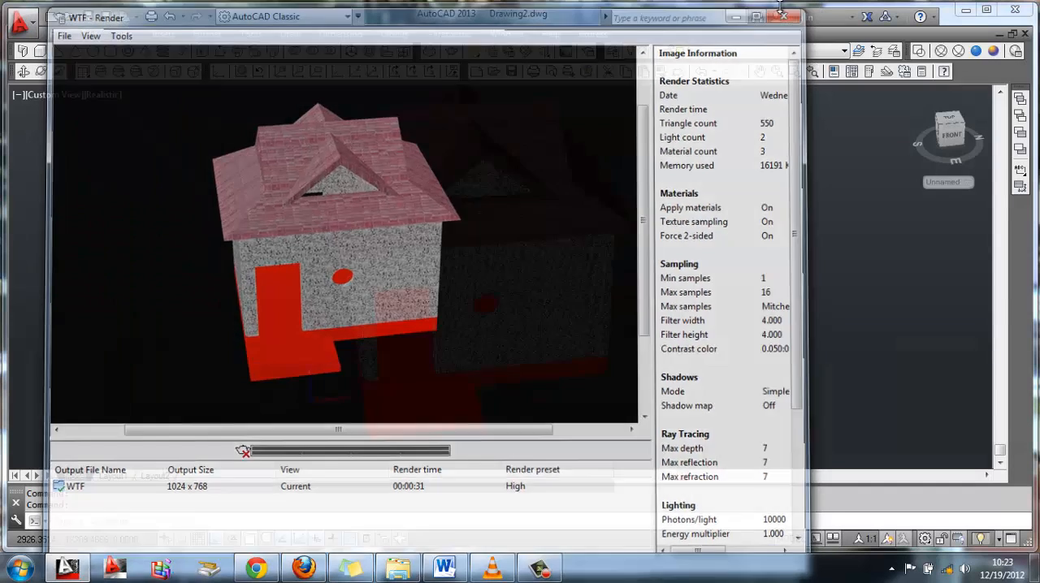